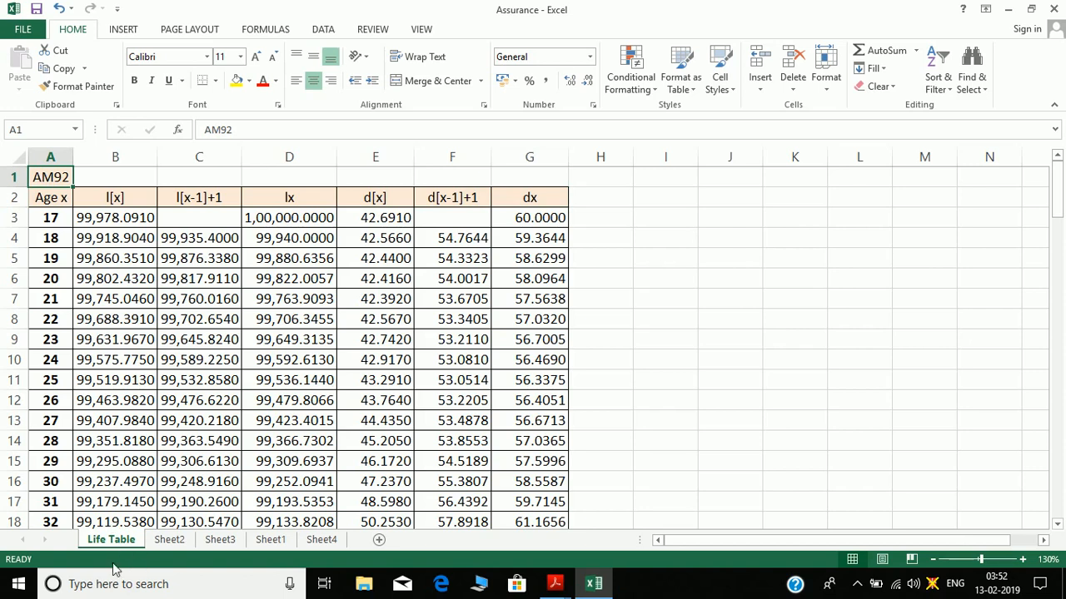
- Read Question 1 of Assurances.pdf in Acrobat Reader and return to the Assurance workbook in Excel
{"action": "key", "text": "alt+Tab"}
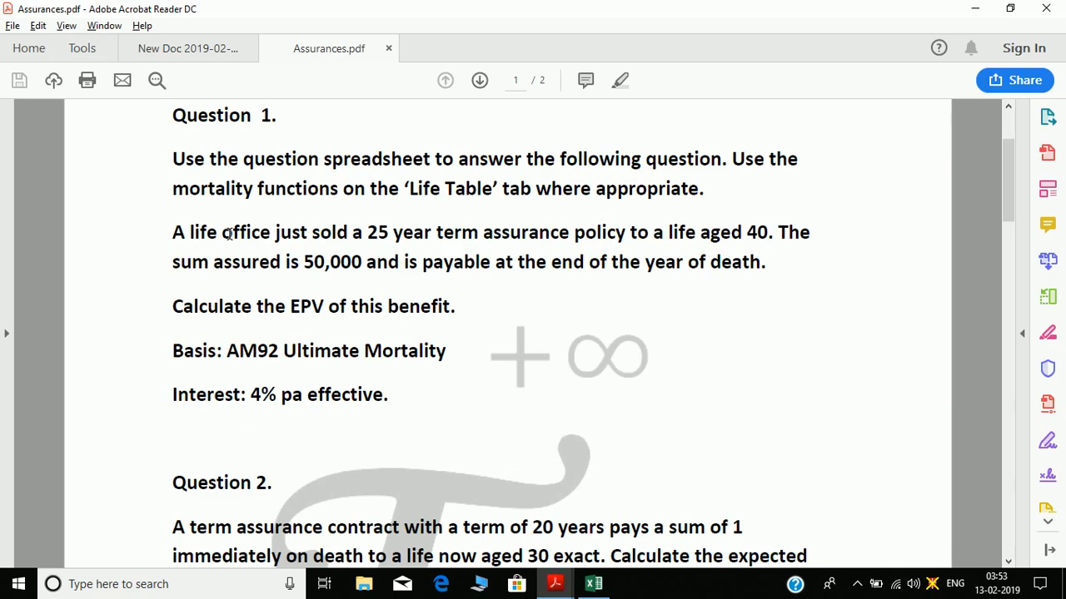
{"action": "key", "text": "alt+Tab"}
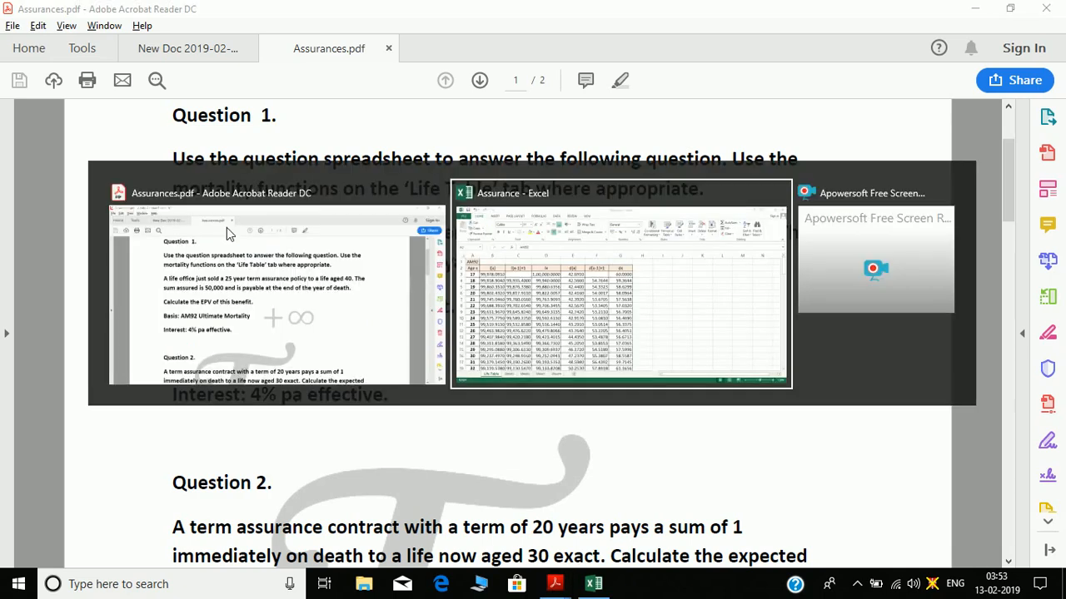
{"action": "key", "text": "alt+Tab"}
{"action": "key", "text": "alt+Tab"}
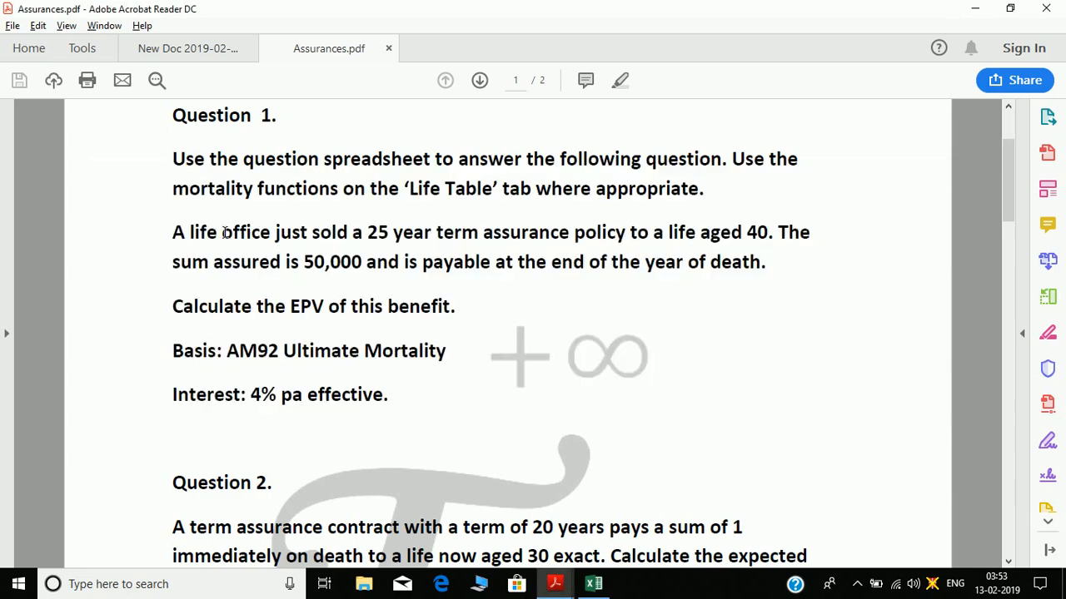
{"action": "key", "text": "alt+Tab"}
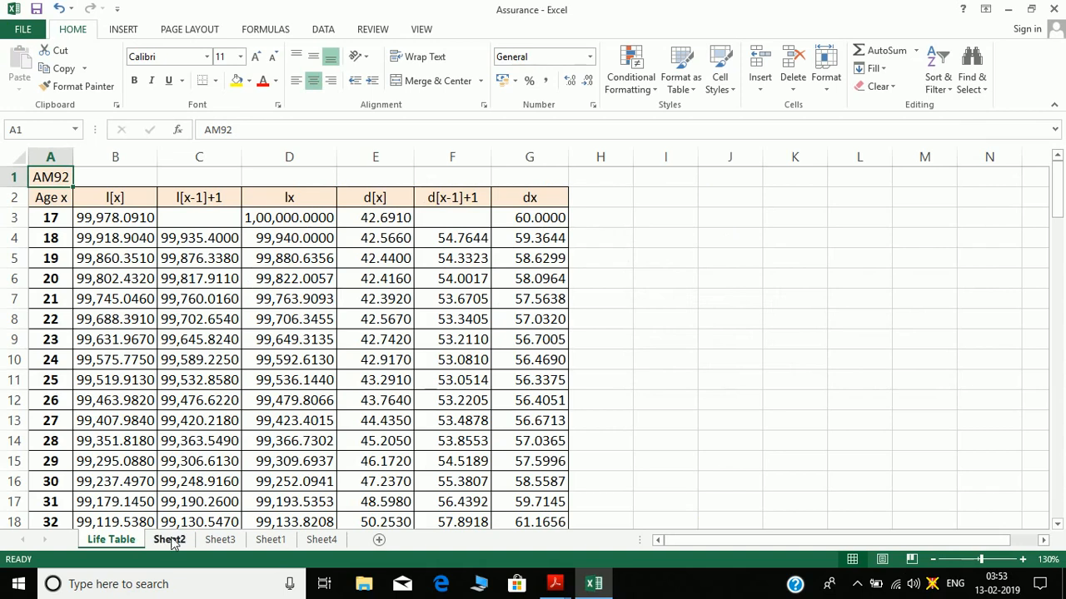
- On Sheet2, enter the label Sum Assured in A1 with 50000 in B1, and fit column A's width to its text
{"action": "left_click", "coordinate": [171, 540]}
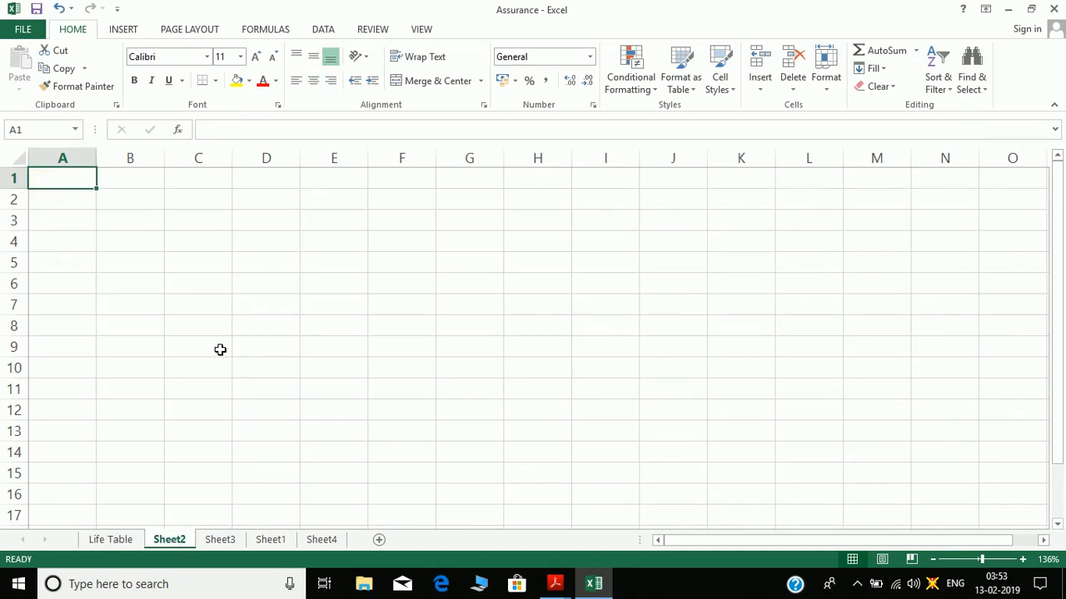
{"action": "type", "text": "Sum As"}
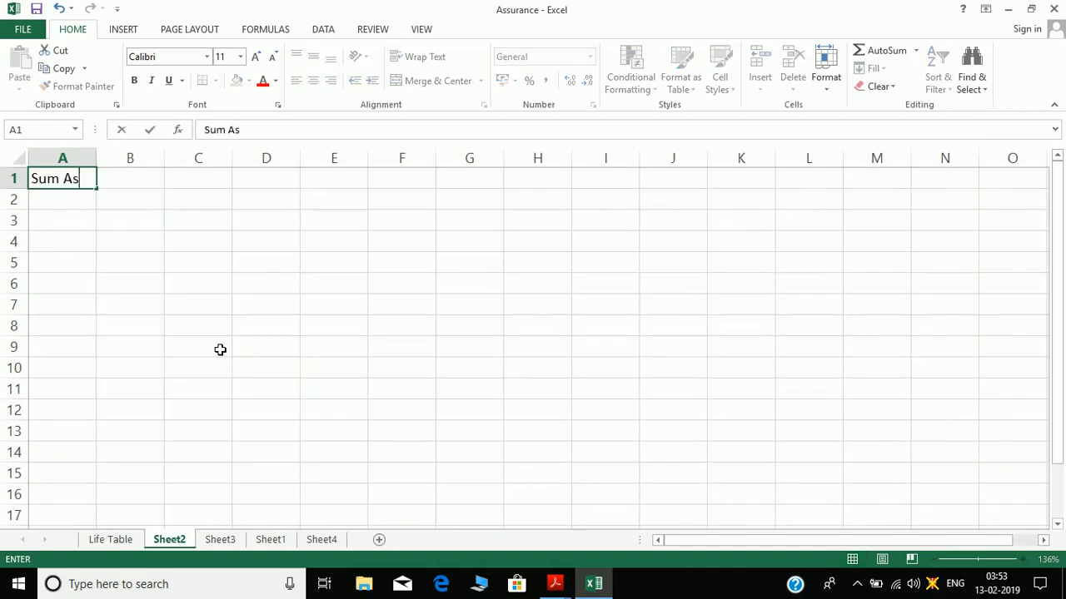
{"action": "type", "text": "sured"}
{"action": "key", "text": "Tab"}
{"action": "type", "text": "50"}
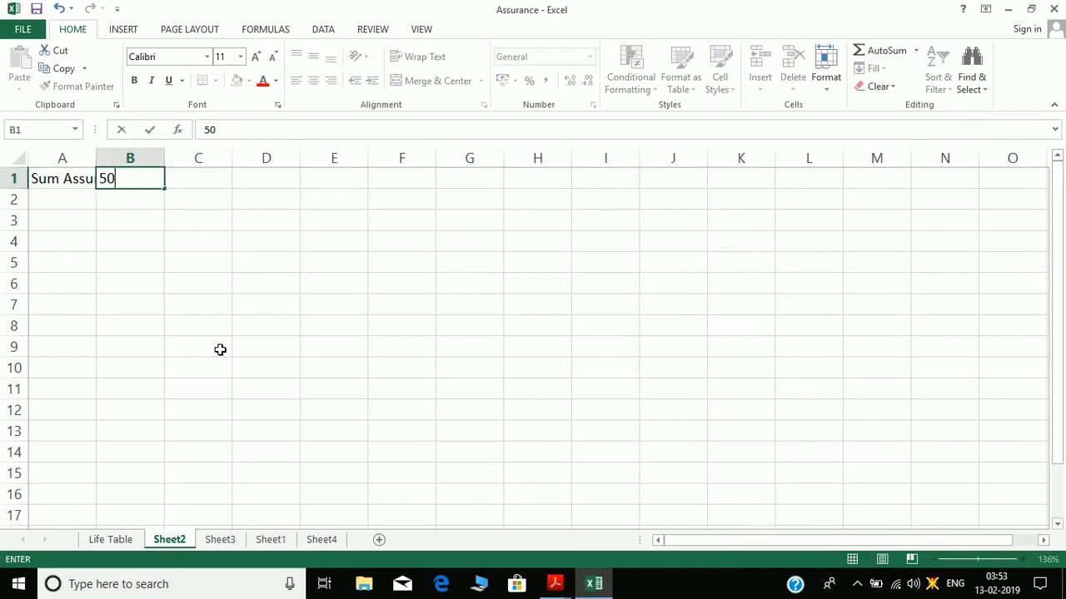
{"action": "type", "text": "000"}
{"action": "key", "text": "Return"}
{"action": "double_click", "coordinate": [97, 160]}
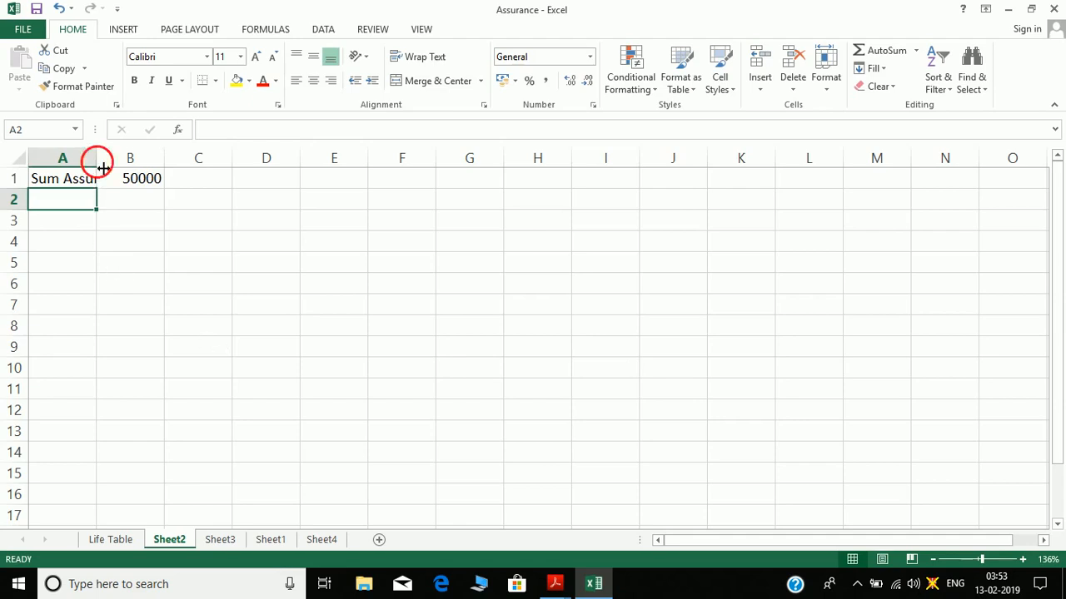
- Check the policy term in Assurances.pdf and enter the label Term in A2 with the value 25 in B2
{"action": "key", "text": "alt+Tab"}
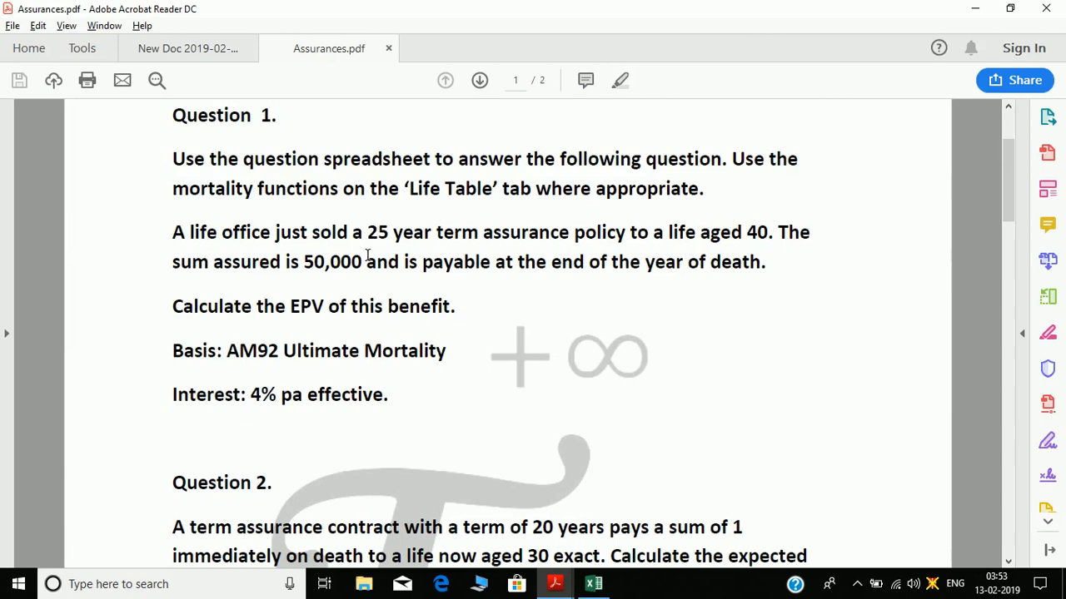
{"action": "key", "text": "alt+Tab"}
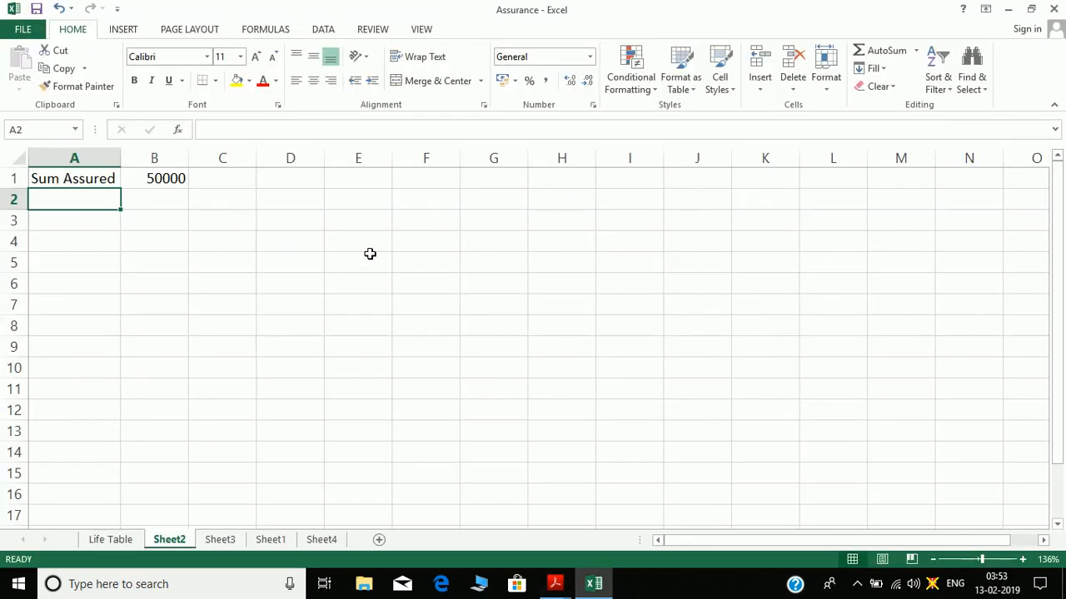
{"action": "type", "text": "Teem"}
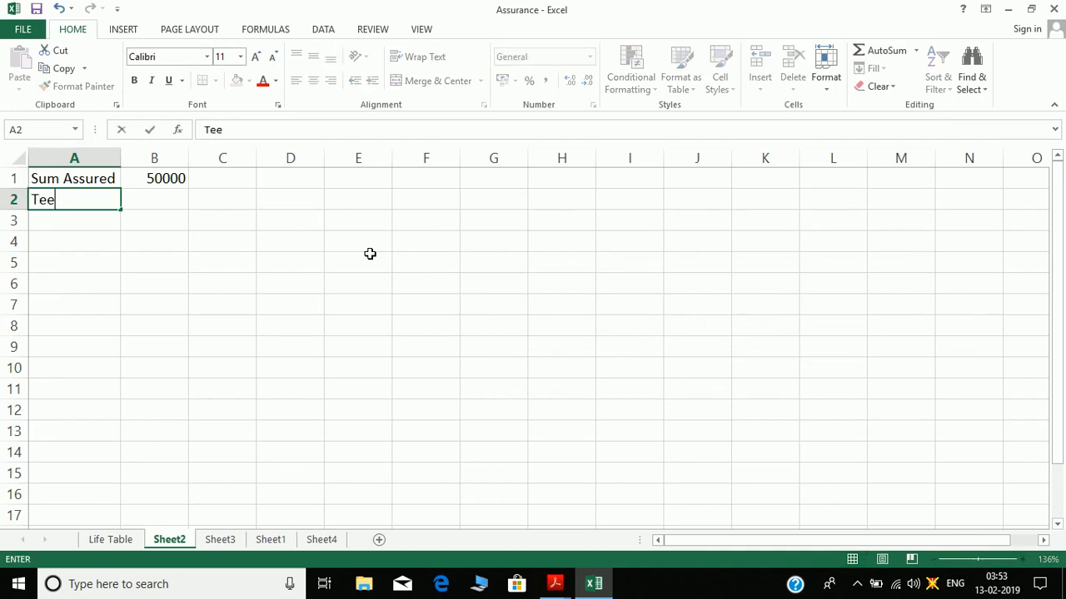
{"action": "key", "text": "BackSpace"}
{"action": "key", "text": "BackSpace"}
{"action": "type", "text": "rm"}
{"action": "key", "text": "Tab"}
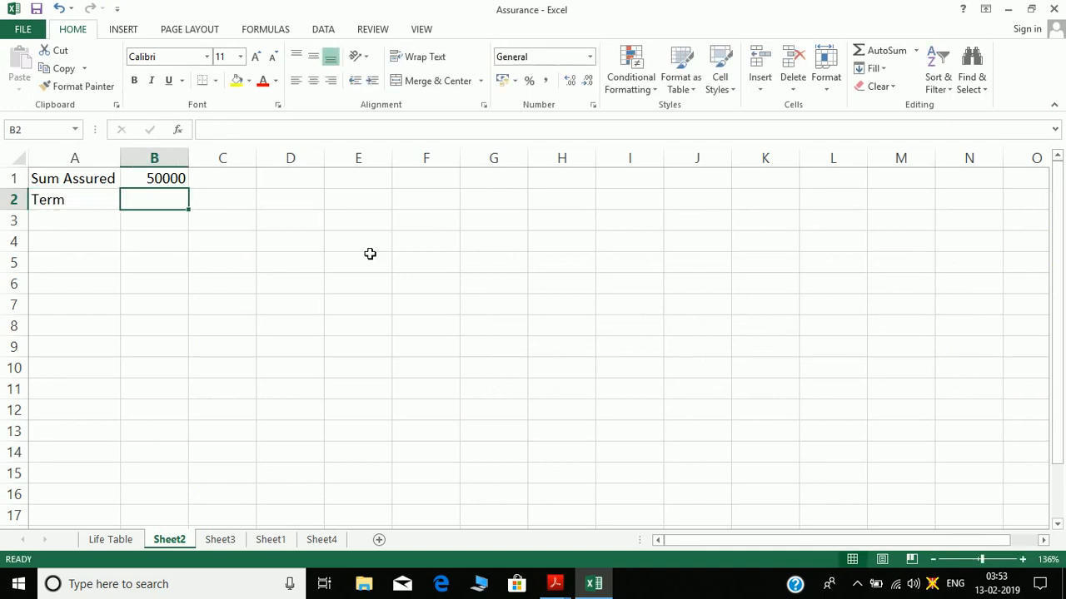
{"action": "type", "text": "25"}
{"action": "key", "text": "ctrl+Return"}
{"action": "key", "text": "Return"}
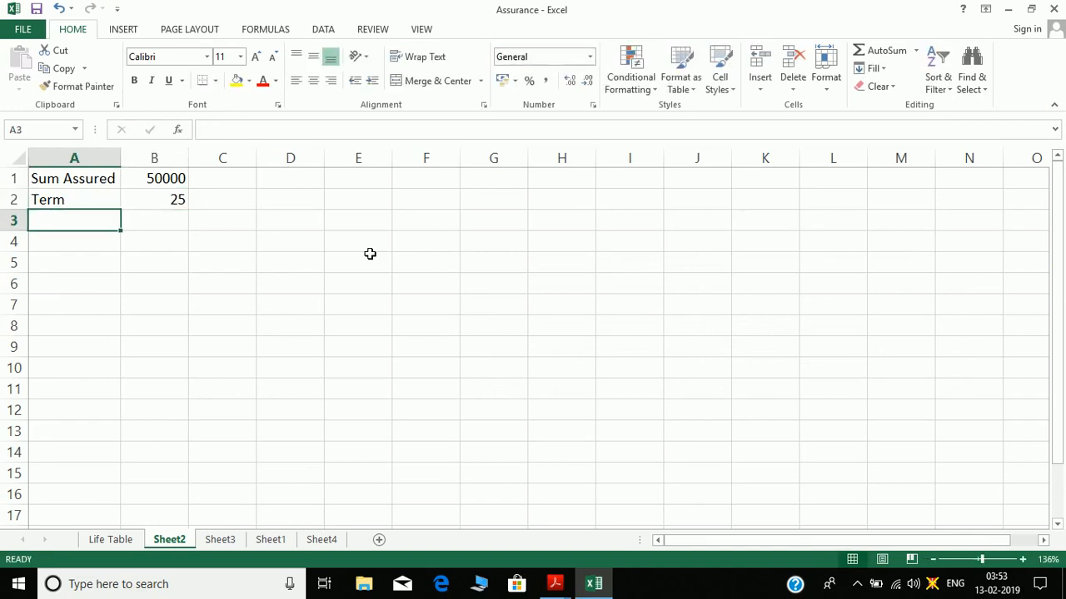
- Check the interest rate in Assurances.pdf, insert a row above Term, and enter i with the value 4% in it
{"action": "key", "text": "alt+Tab"}
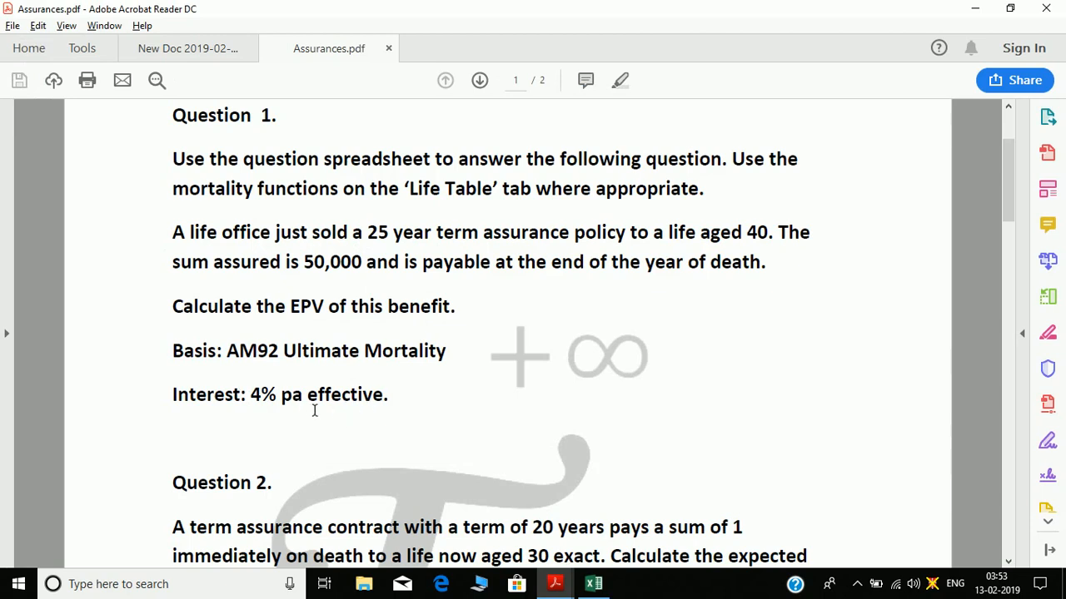
{"action": "key", "text": "alt+Tab"}
{"action": "key", "text": "Up"}
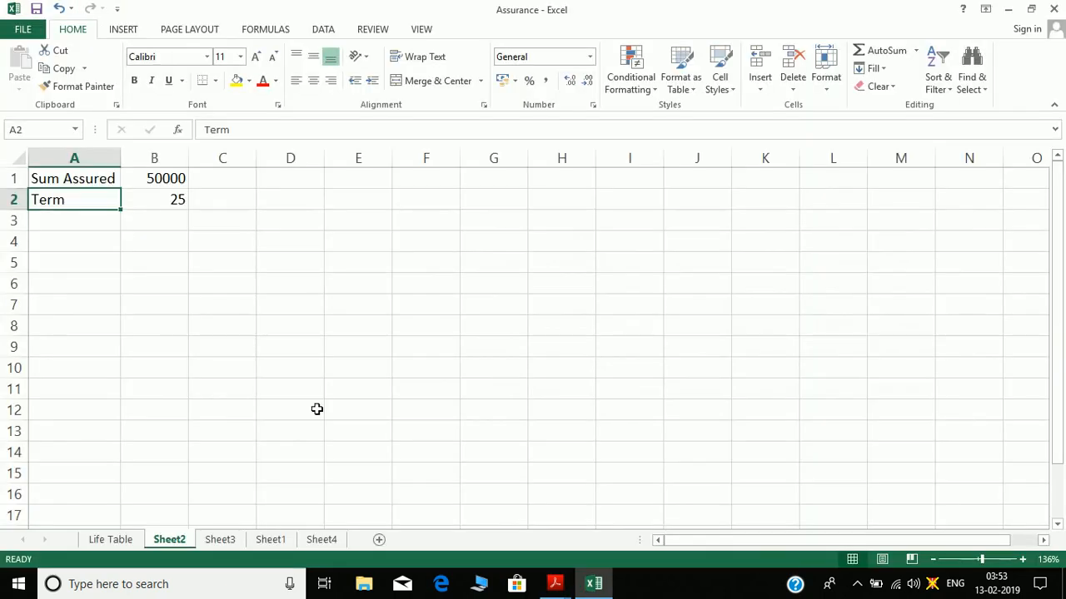
{"action": "key", "text": "shift+space"}
{"action": "key", "text": "ctrl+shift+plus"}
{"action": "key", "text": "Up"}
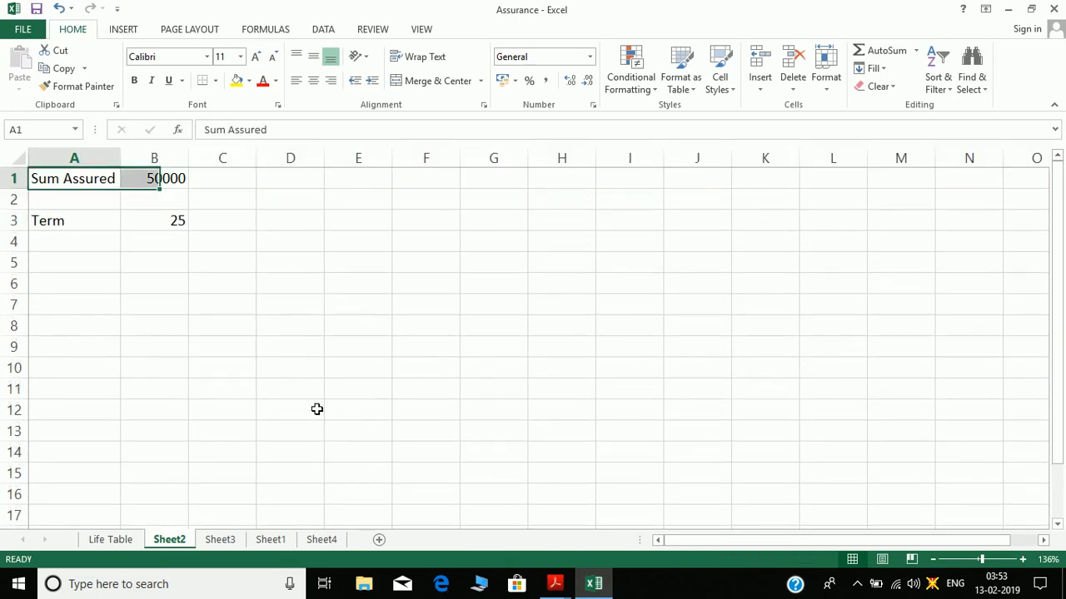
{"action": "key", "text": "Down"}
{"action": "type", "text": "i"}
{"action": "key", "text": "Tab"}
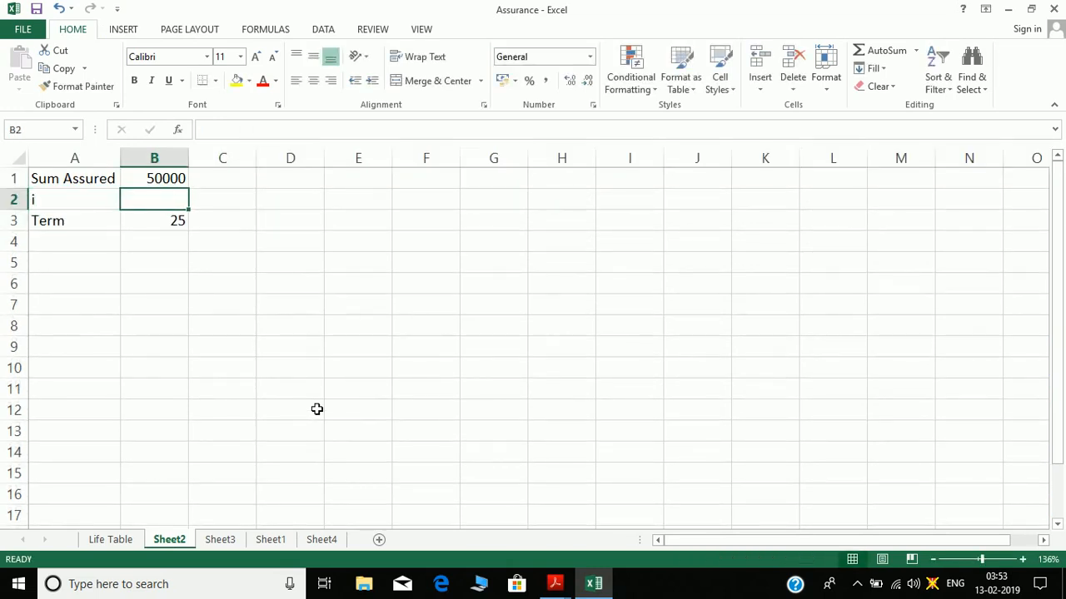
{"action": "type", "text": "4%"}
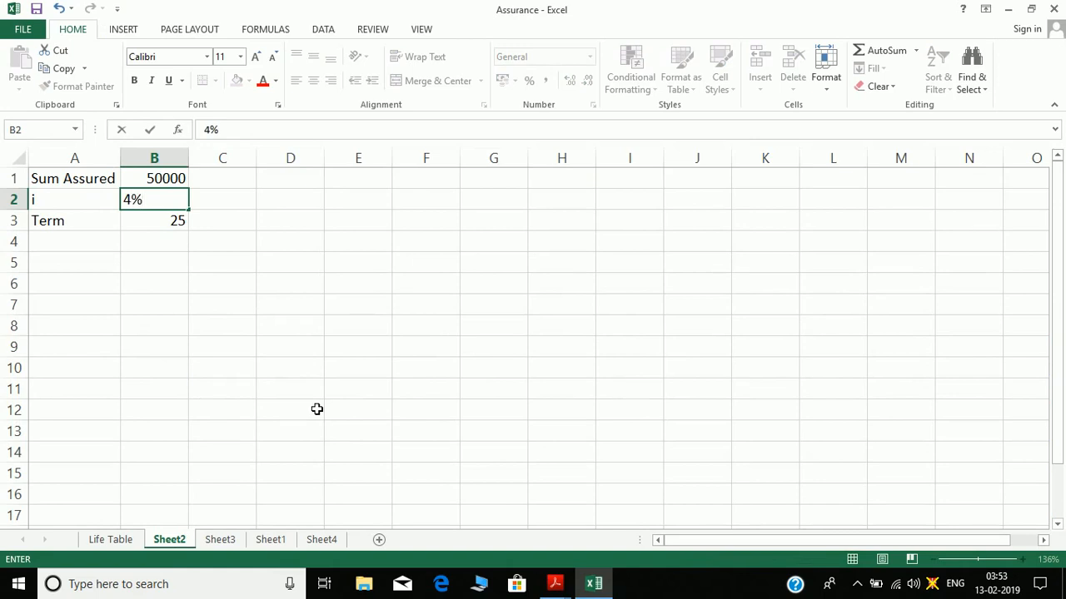
{"action": "key", "text": "Return"}
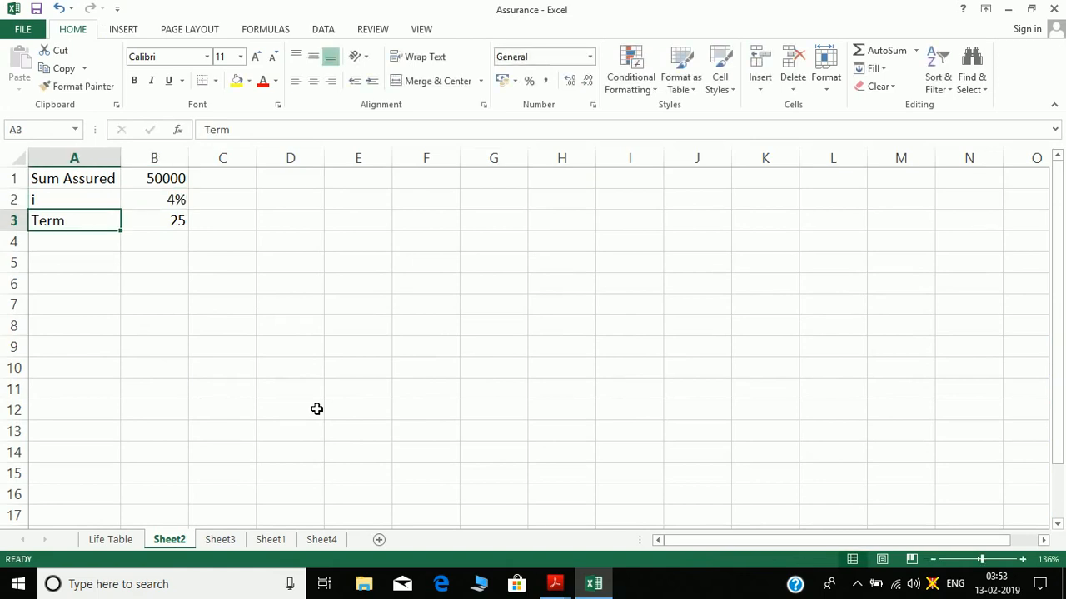
{"action": "key", "text": "shift+space"}
{"action": "key", "text": "ctrl+shift+plus"}
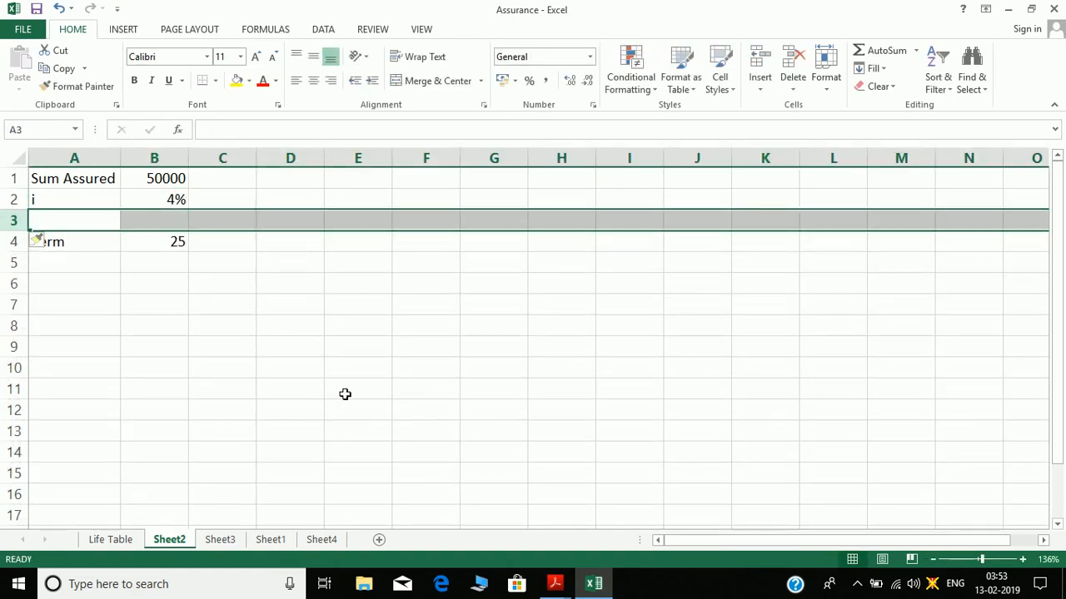
{"action": "left_click", "coordinate": [68, 223]}
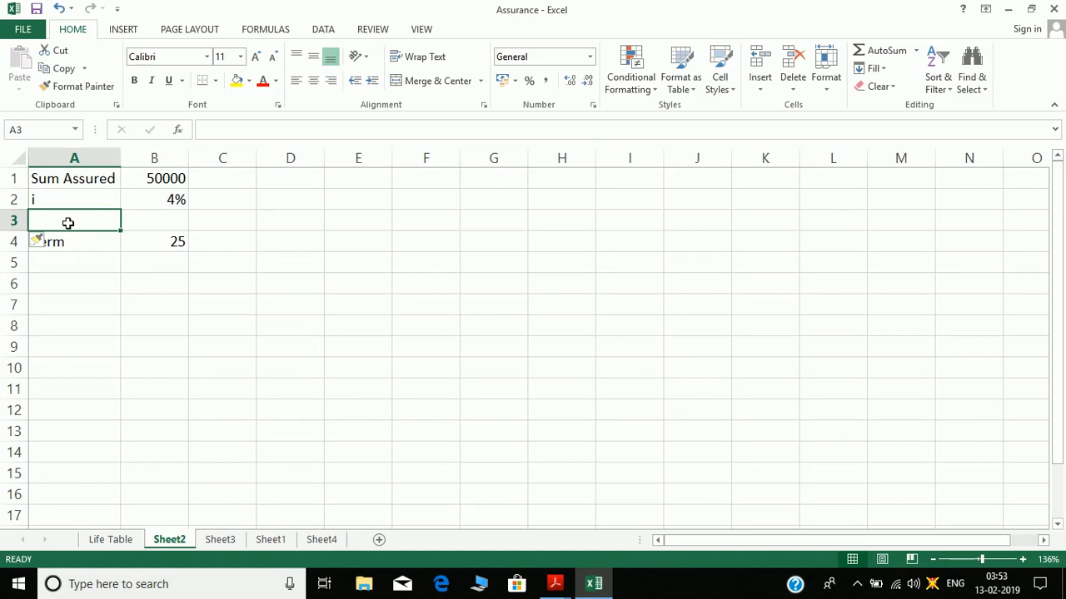
{"action": "key", "text": "ctrl+z"}
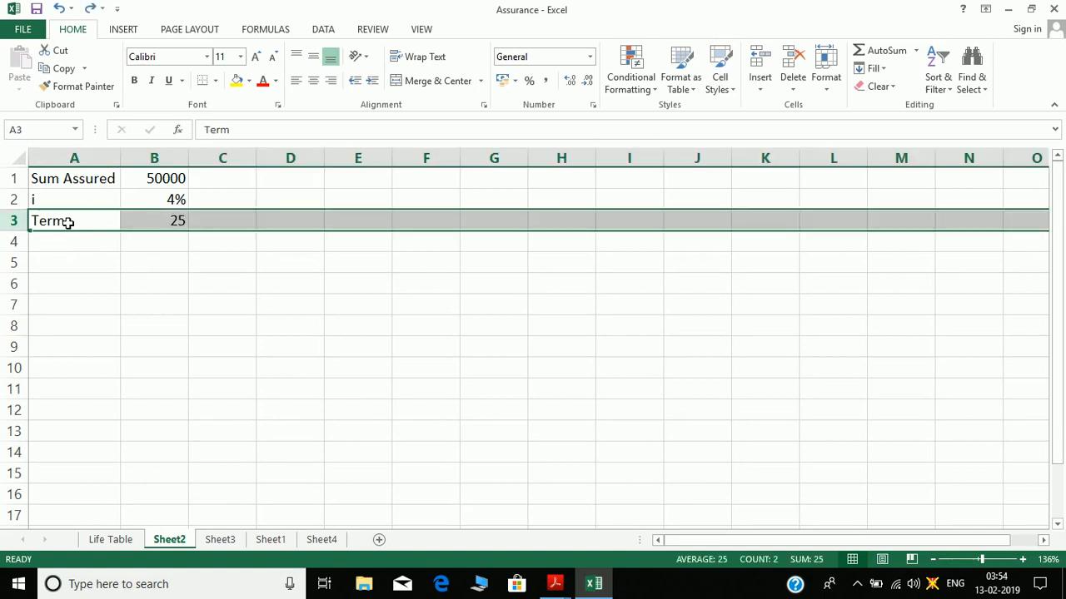
{"action": "left_click", "coordinate": [66, 268]}
- Recheck Question 1 in Assurances.pdf and study the term assurance PV and EPV formulas on page 1 of the handwritten notes PDF
{"action": "key", "text": "alt+Tab"}
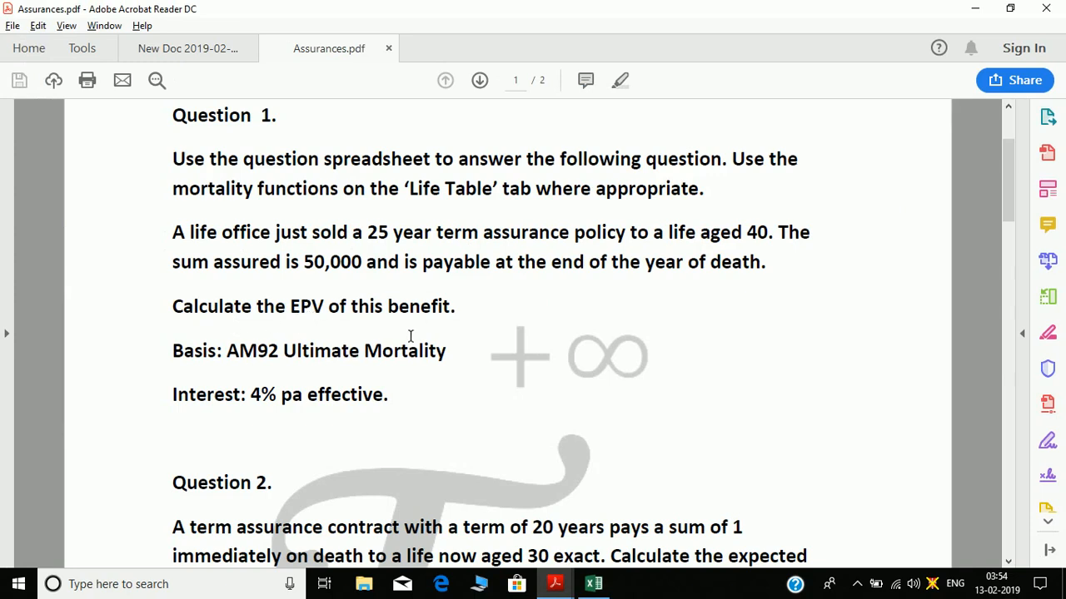
{"action": "key", "text": "alt+Tab"}
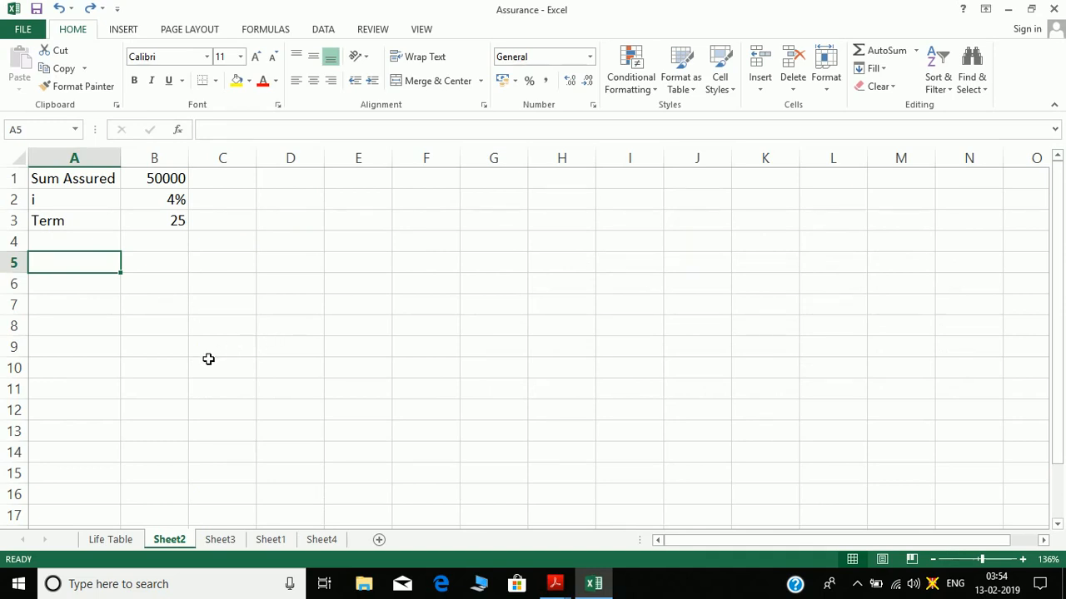
{"action": "key", "text": "alt+Tab"}
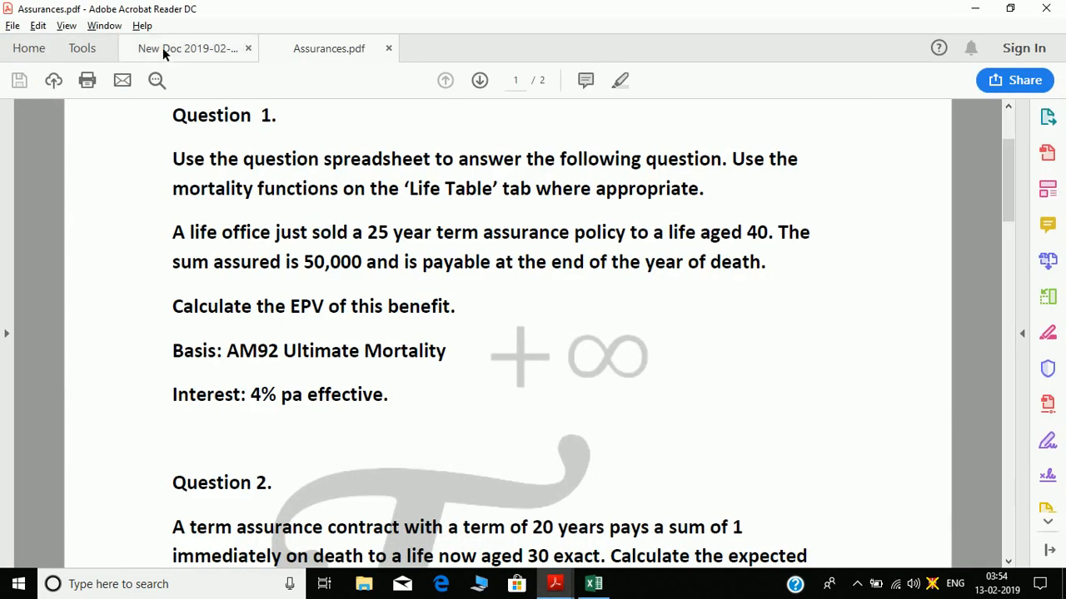
{"action": "left_click", "coordinate": [163, 47]}
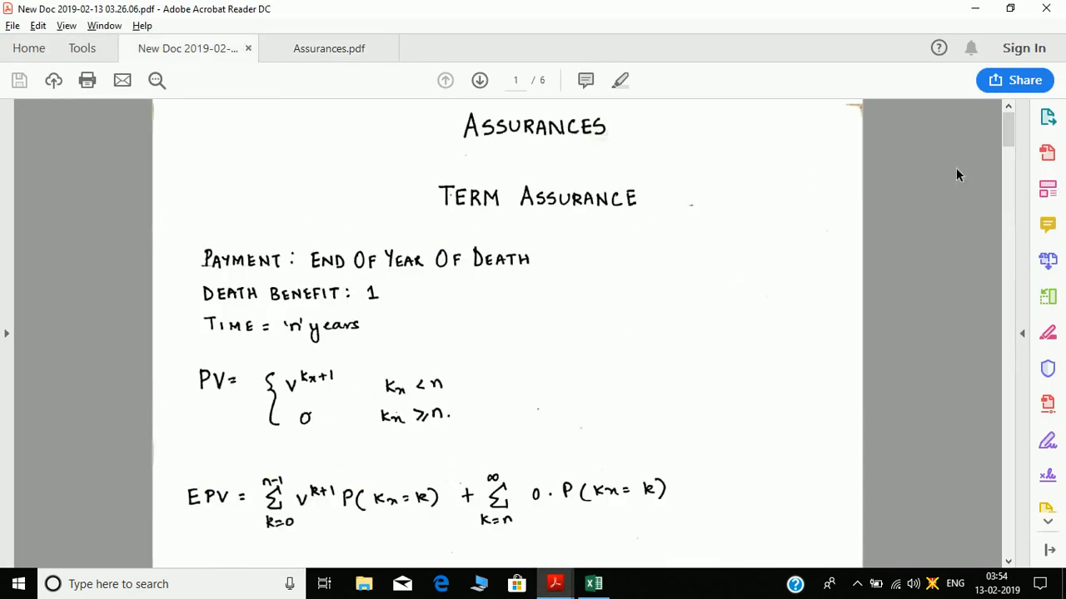
{"action": "scroll", "coordinate": [1005, 129], "scroll_direction": "down", "scroll_amount": 4}
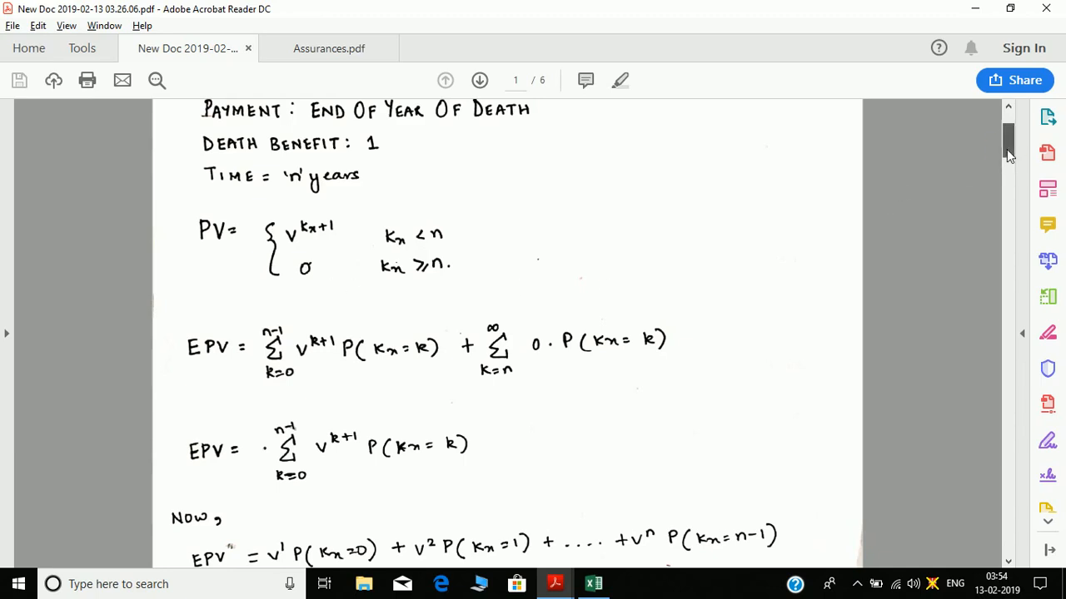
{"action": "left_click_drag", "start_coordinate": [1006, 149], "coordinate": [1007, 159]}
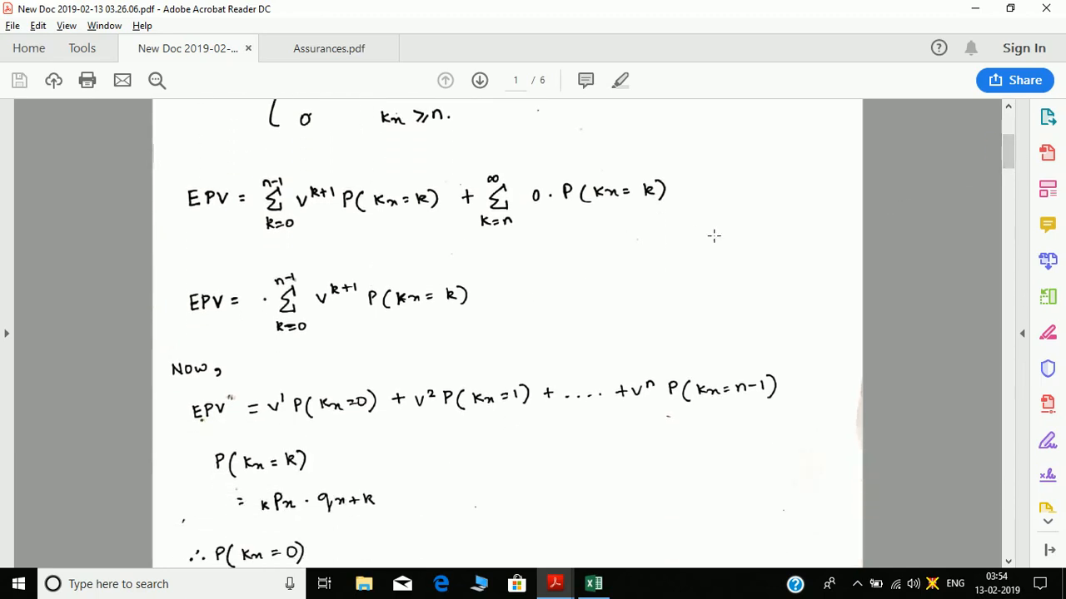
{"action": "left_click_drag", "start_coordinate": [1009, 164], "coordinate": [1010, 155]}
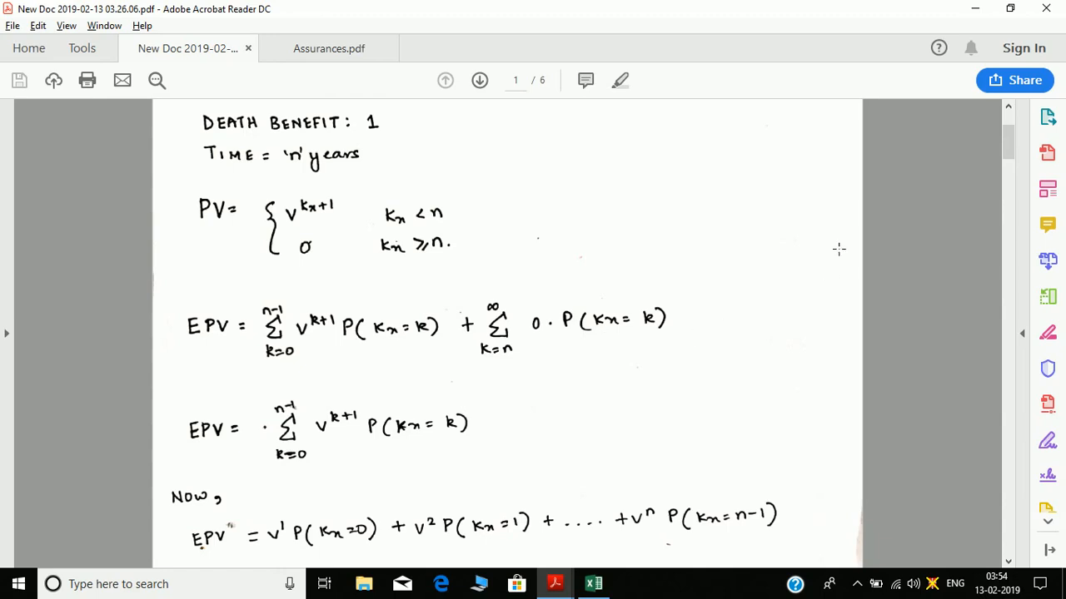
{"action": "scroll", "coordinate": [1006, 146], "scroll_direction": "down", "scroll_amount": 3}
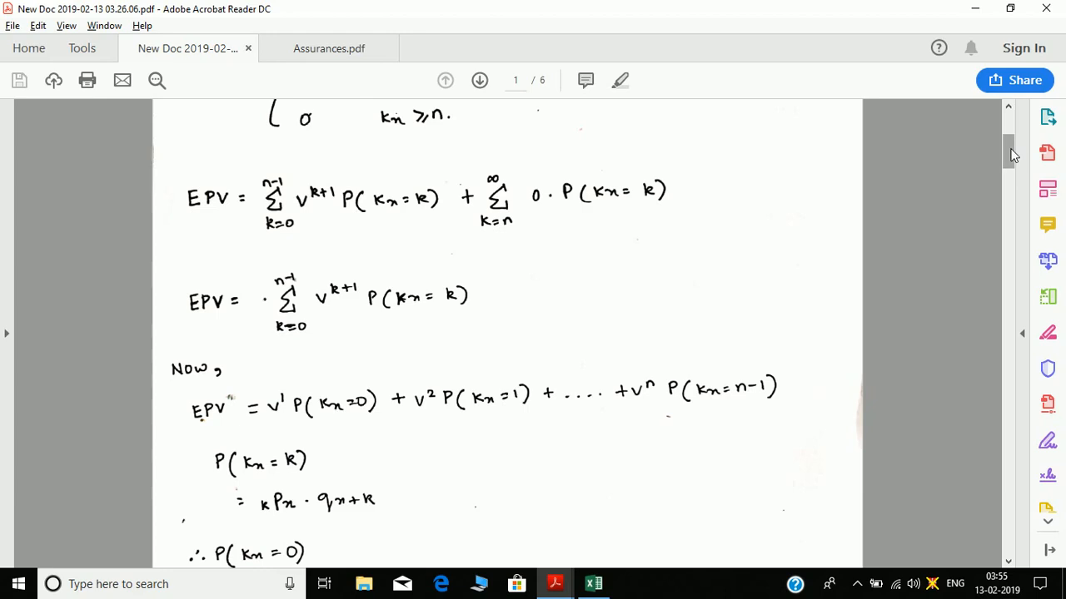
{"action": "scroll", "coordinate": [1012, 155], "scroll_direction": "down", "scroll_amount": 3}
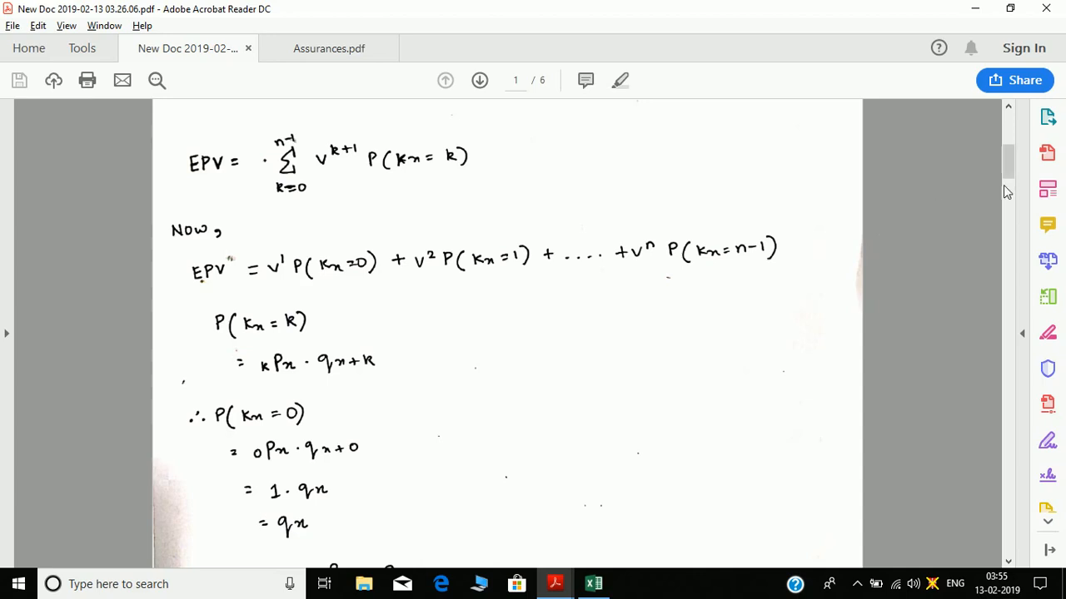
- Study how the notes expand the EPV into death benefit, discounting and probability terms, and return to the Assurance workbook in Excel
{"action": "left_click_drag", "start_coordinate": [1007, 163], "coordinate": [1010, 185]}
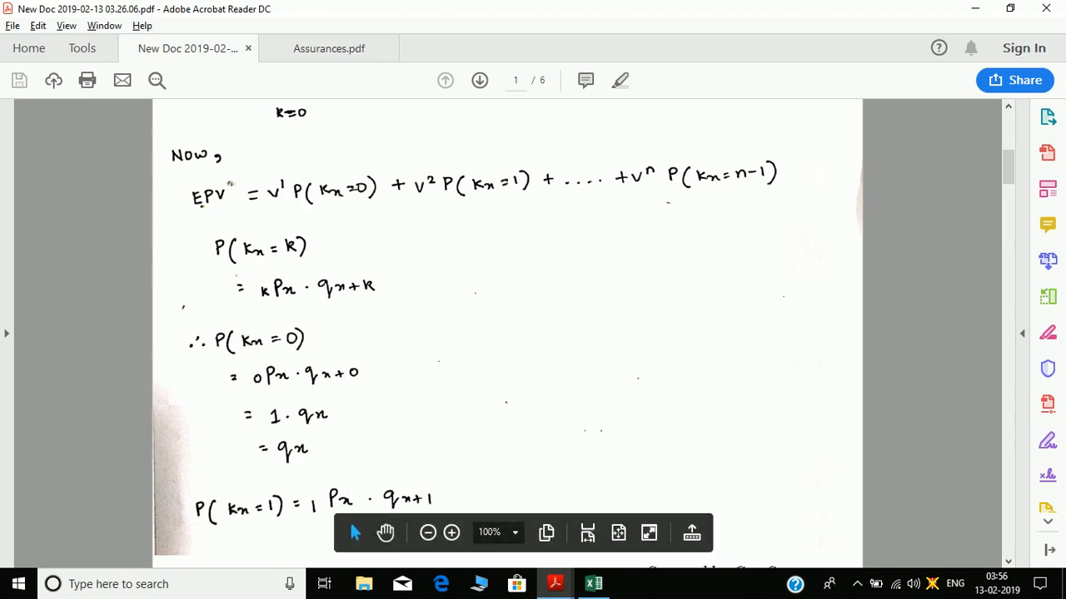
{"action": "left_click_drag", "start_coordinate": [1012, 159], "coordinate": [1012, 162]}
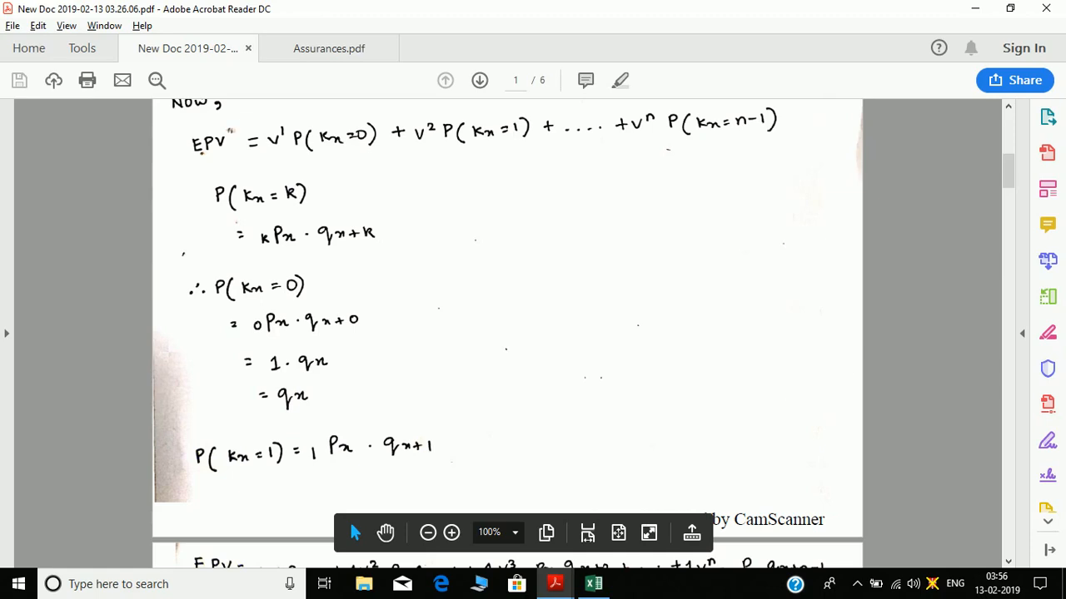
{"action": "left_click_drag", "start_coordinate": [1002, 179], "coordinate": [1005, 195]}
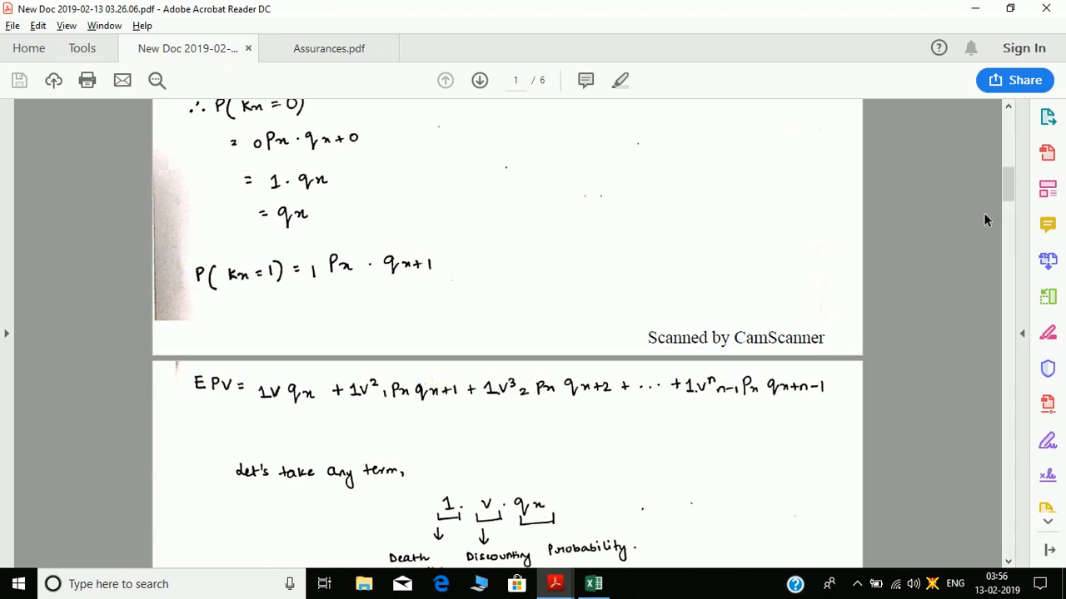
{"action": "left_click_drag", "start_coordinate": [1012, 187], "coordinate": [1016, 197]}
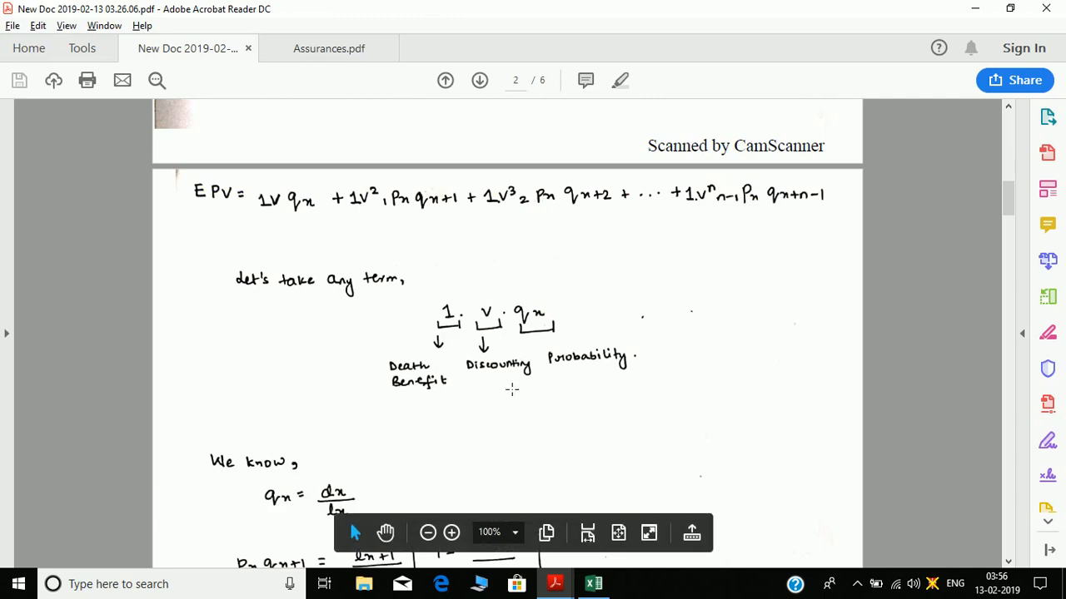
{"action": "left_click_drag", "start_coordinate": [1002, 195], "coordinate": [1003, 205]}
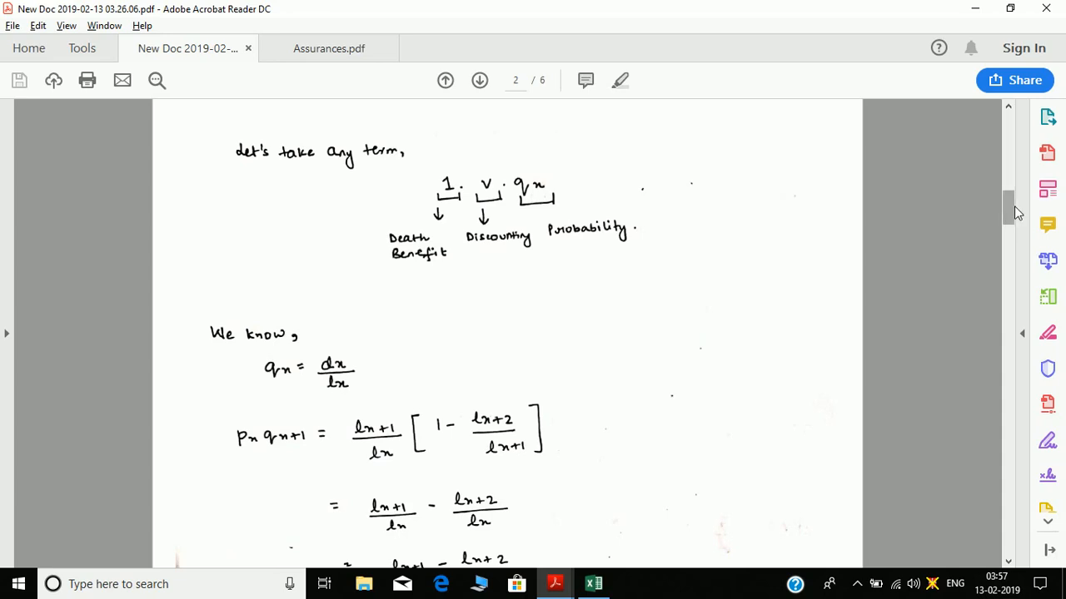
{"action": "scroll", "coordinate": [1014, 205], "scroll_direction": "up", "scroll_amount": 3}
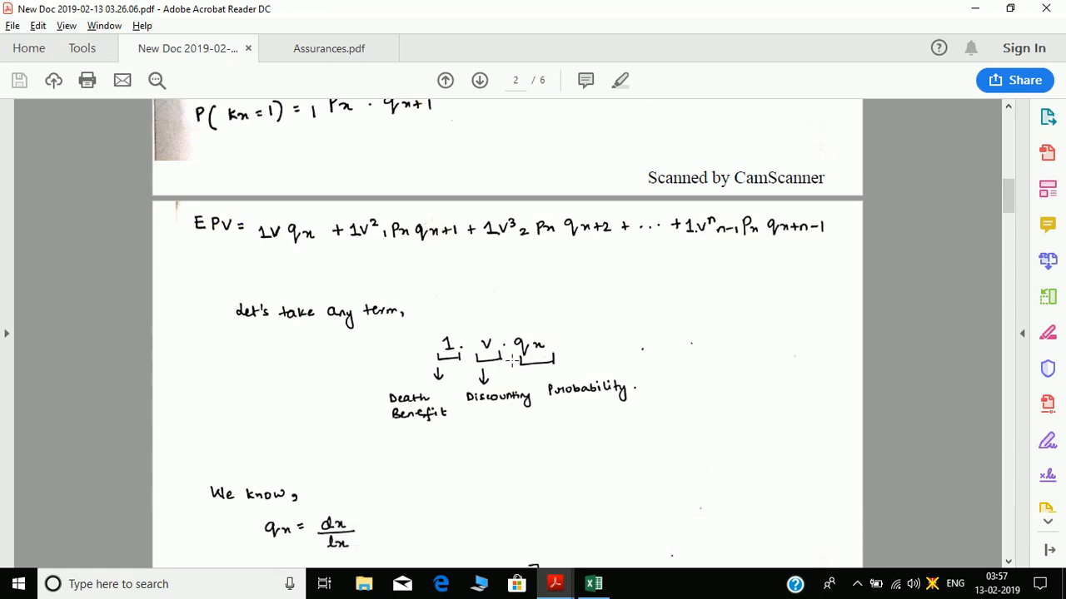
{"action": "key", "text": "alt+Tab"}
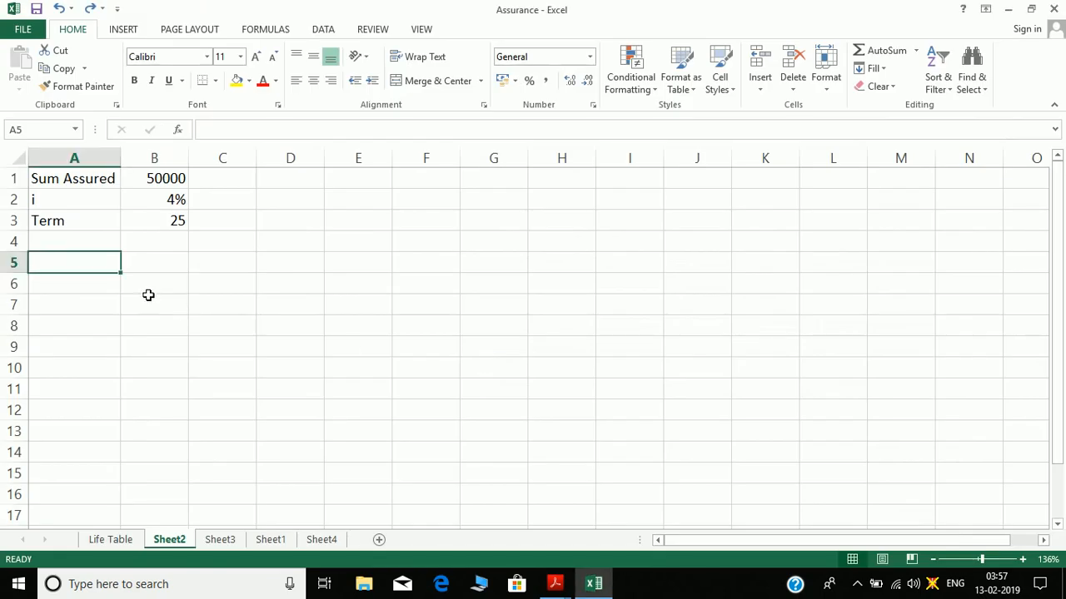
{"action": "type", "text": "Pol"}
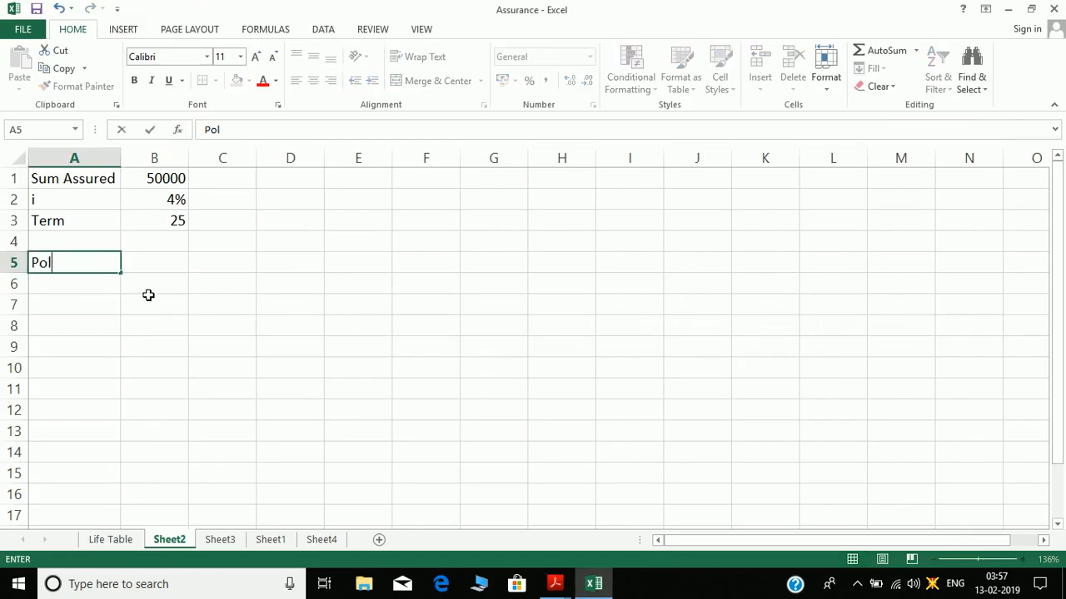
{"action": "key", "text": "BackSpace"}
{"action": "key", "text": "BackSpace"}
{"action": "key", "text": "BackSpace"}
- Enter the heading Year in A5 and 1 in A6, and fill a linear series down column A with stop value 25
{"action": "type", "text": "Year"}
{"action": "key", "text": "Return"}
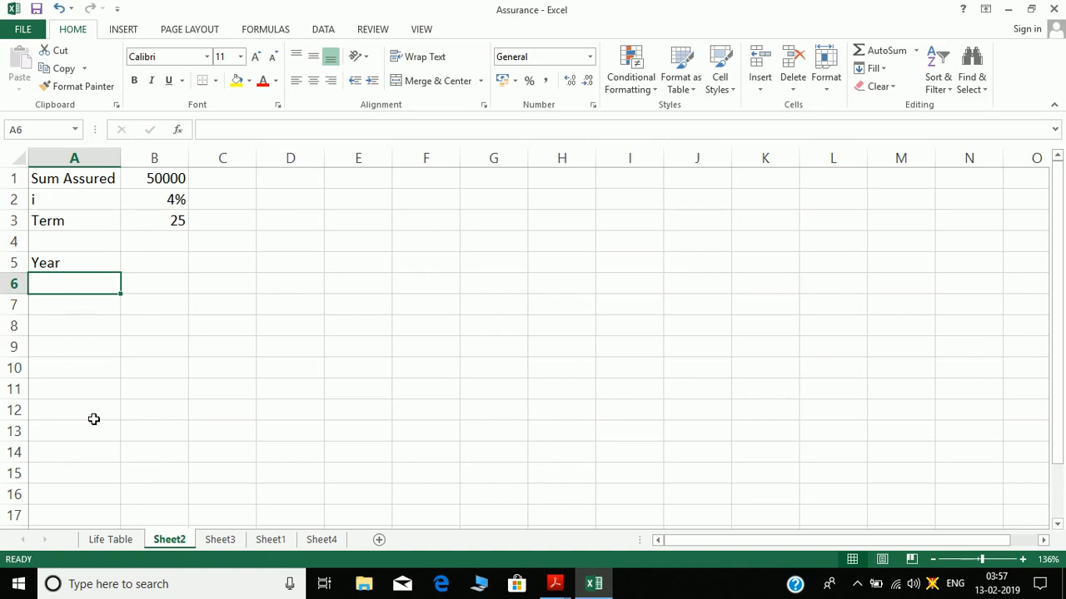
{"action": "type", "text": "1"}
{"action": "key", "text": "Return"}
{"action": "key", "text": "Up"}
{"action": "left_click", "coordinate": [872, 68]}
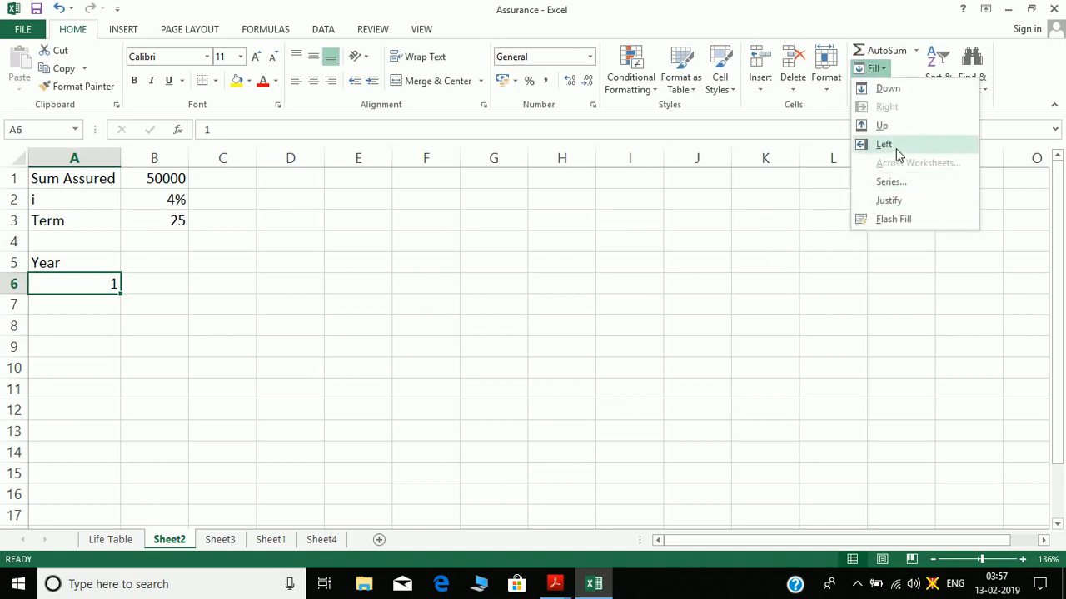
{"action": "left_click", "coordinate": [885, 183]}
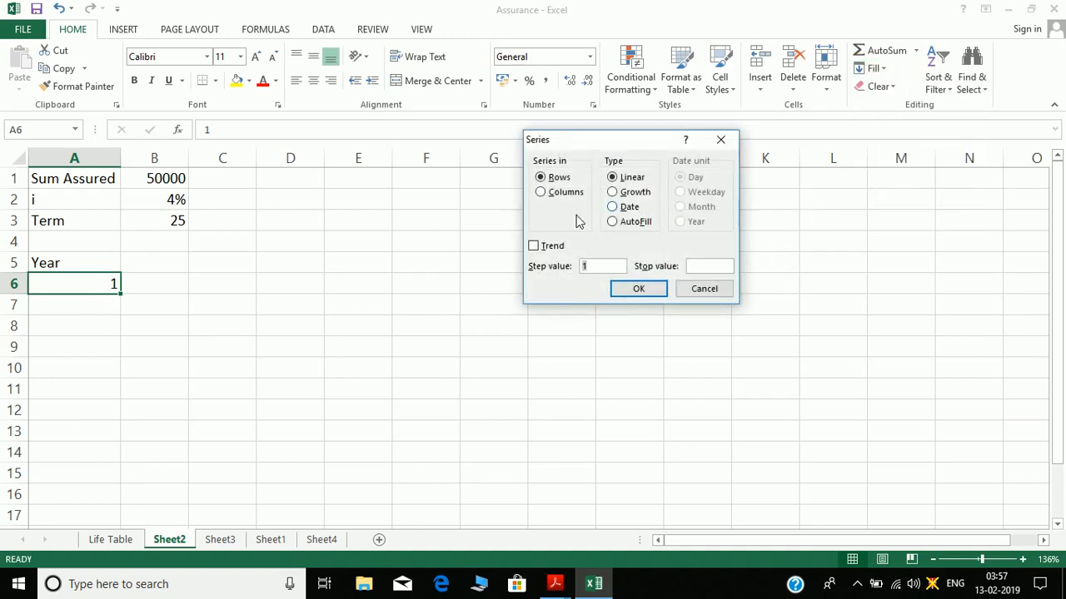
{"action": "left_click", "coordinate": [567, 196]}
{"action": "left_click", "coordinate": [710, 265]}
{"action": "type", "text": "25"}
{"action": "key", "text": "Return"}
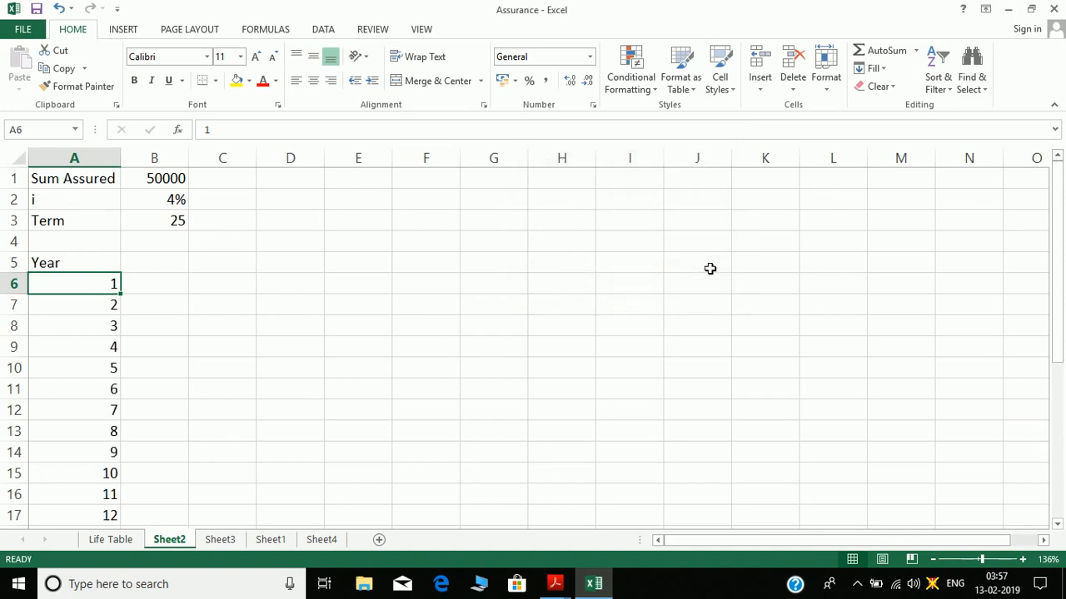
- Check the EPV expansion in the handwritten notes PDF and enter the heading Age in B5 of the Excel sheet
{"action": "left_click", "coordinate": [139, 291]}
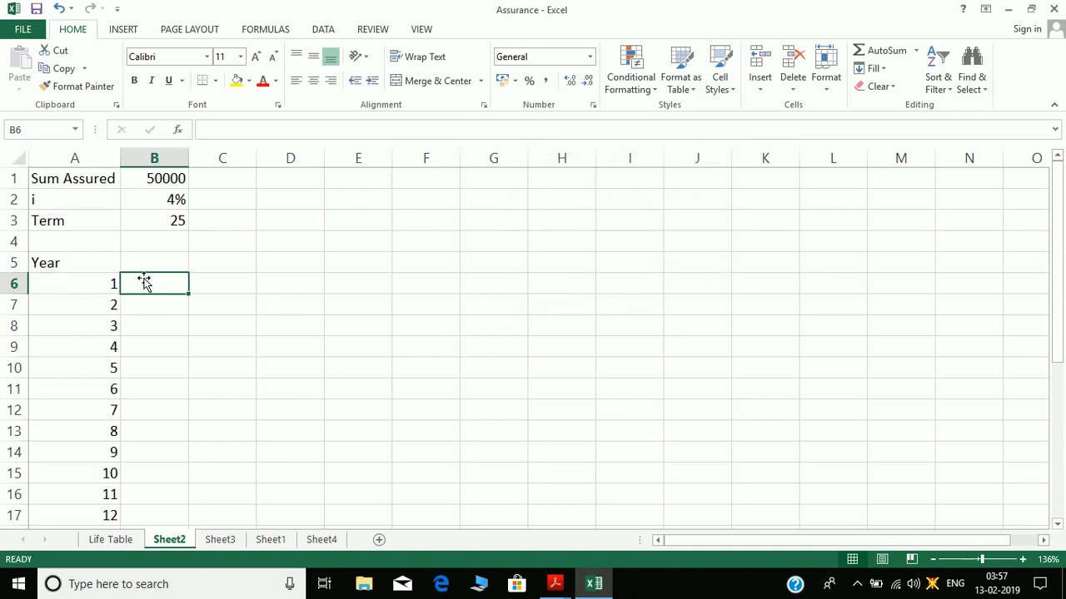
{"action": "left_click", "coordinate": [146, 269]}
{"action": "key", "text": "alt+Tab"}
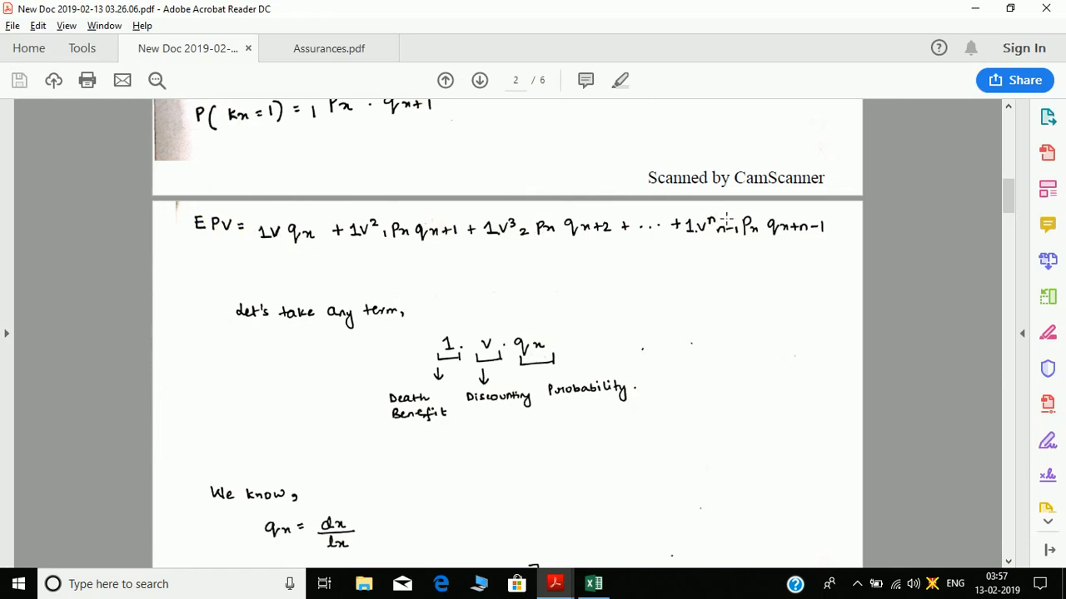
{"action": "key", "text": "alt+Tab"}
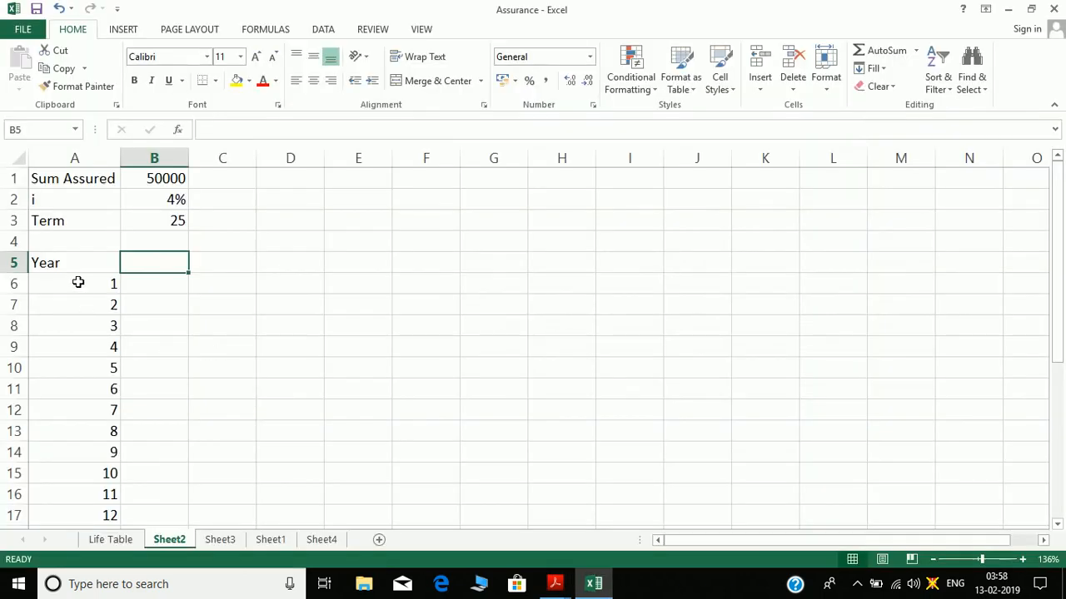
{"action": "type", "text": "Age"}
{"action": "key", "text": "Return"}
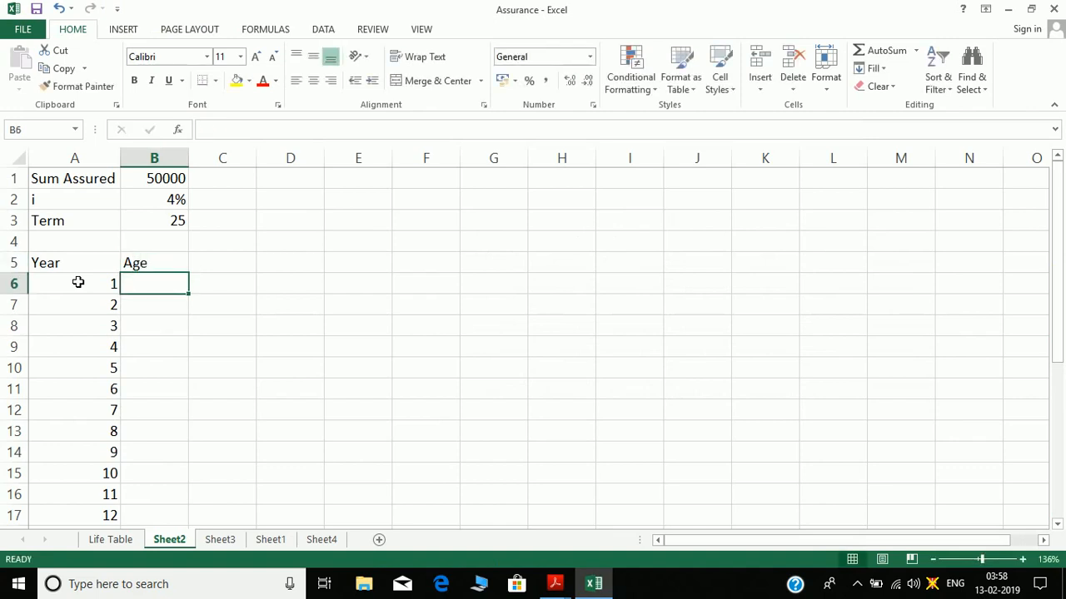
- Check the policyholder's age in Question 1 of Assurances.pdf and enter 40 in B6 of the Excel sheet
{"action": "key", "text": "alt+Tab"}
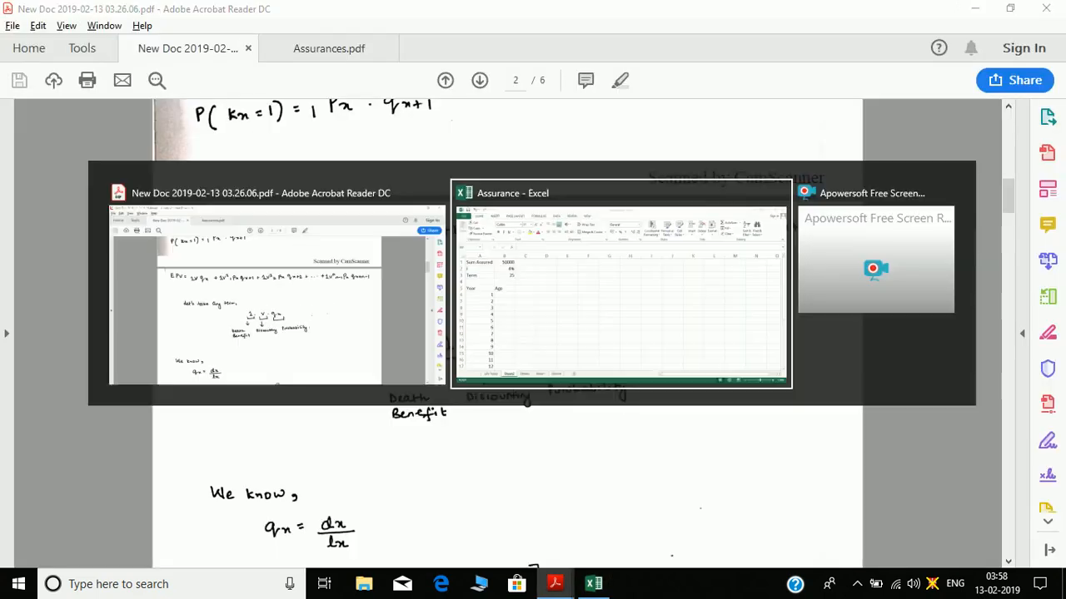
{"action": "key", "text": "alt+Tab"}
{"action": "key", "text": "Escape"}
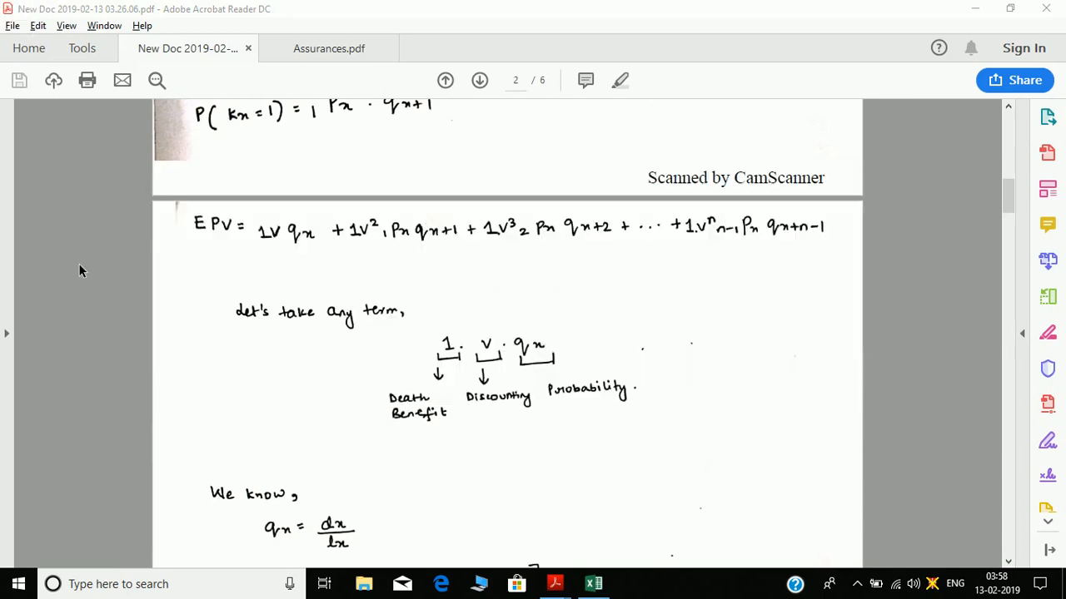
{"action": "key", "text": "alt+Tab"}
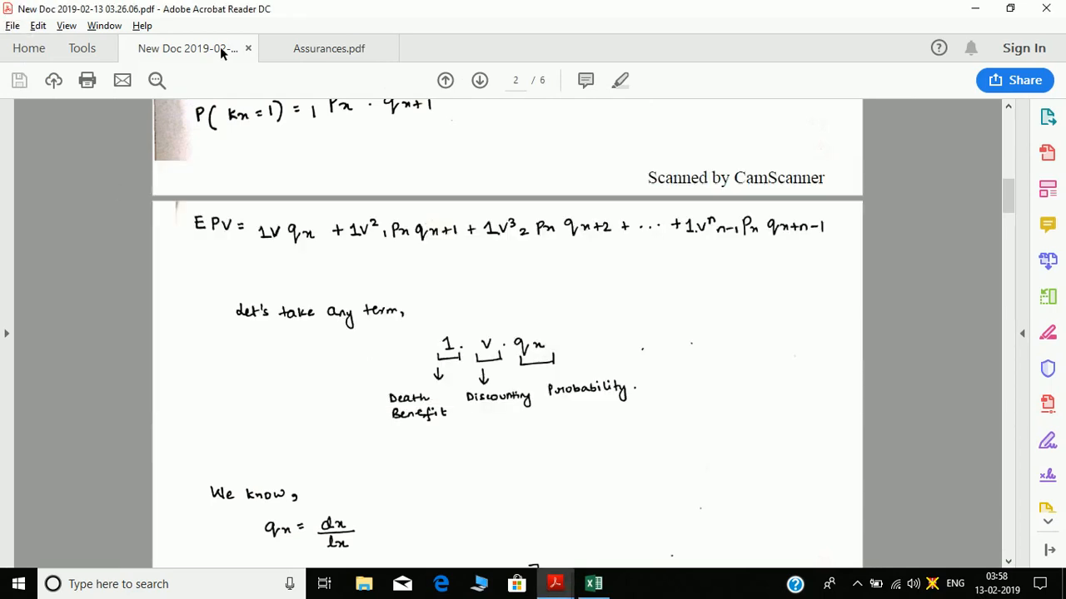
{"action": "left_click", "coordinate": [287, 48]}
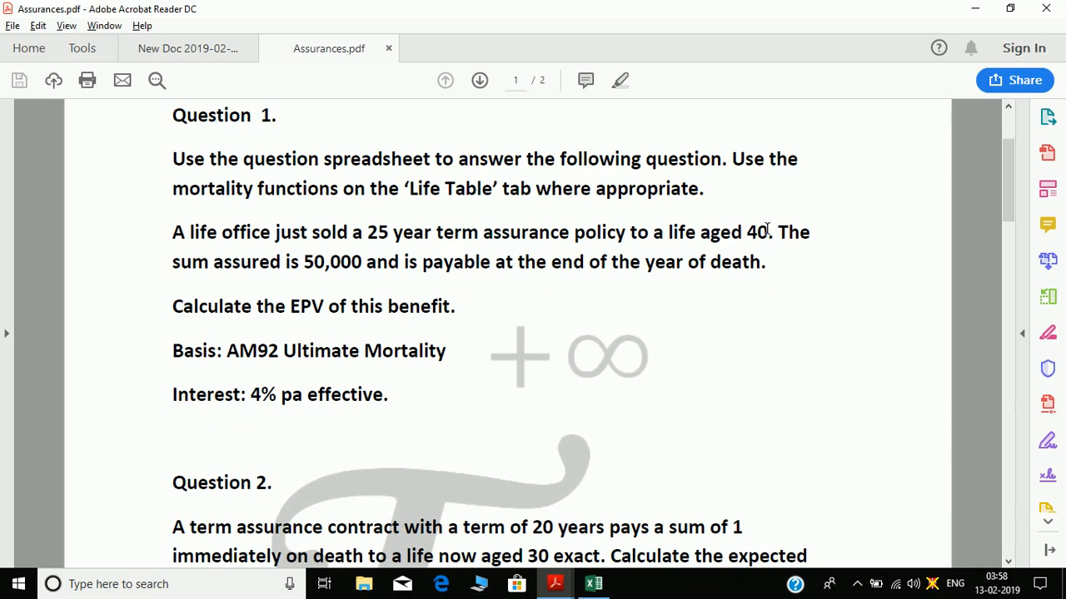
{"action": "key", "text": "alt+Tab"}
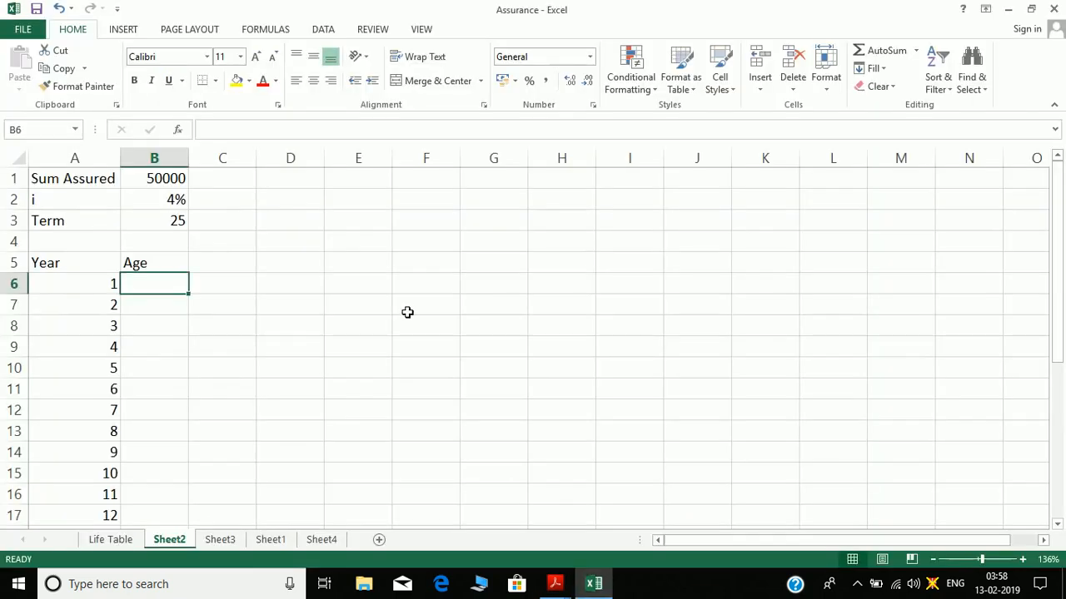
{"action": "type", "text": "40"}
{"action": "key", "text": "Return"}
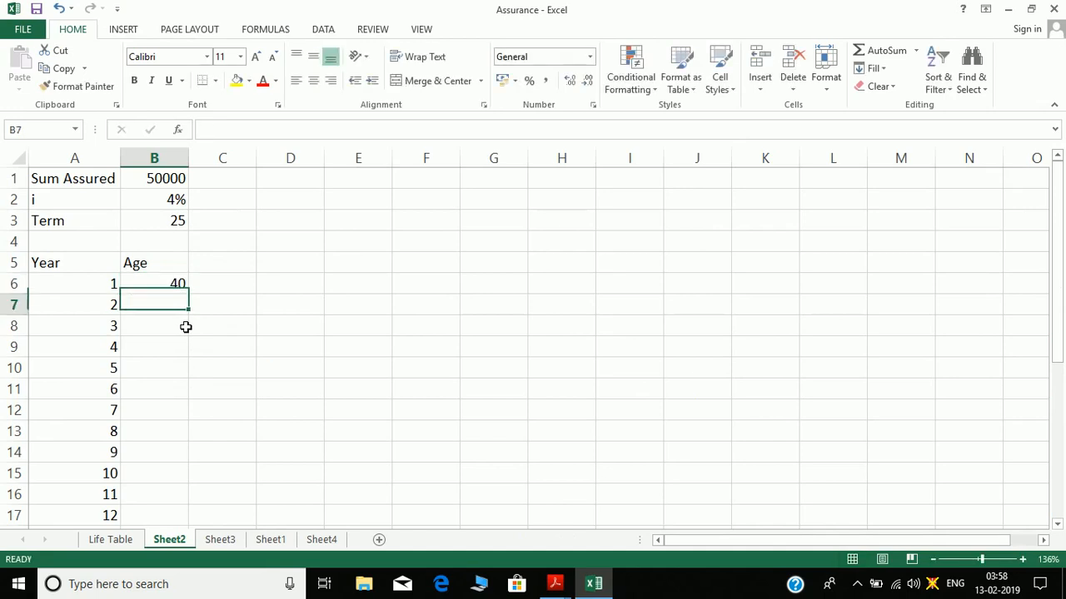
{"action": "key", "text": "Up"}
- Review the EPV expansion and its yearly probability terms in the handwritten notes PDF, and return to the Excel workbook
{"action": "key", "text": "alt+Tab"}
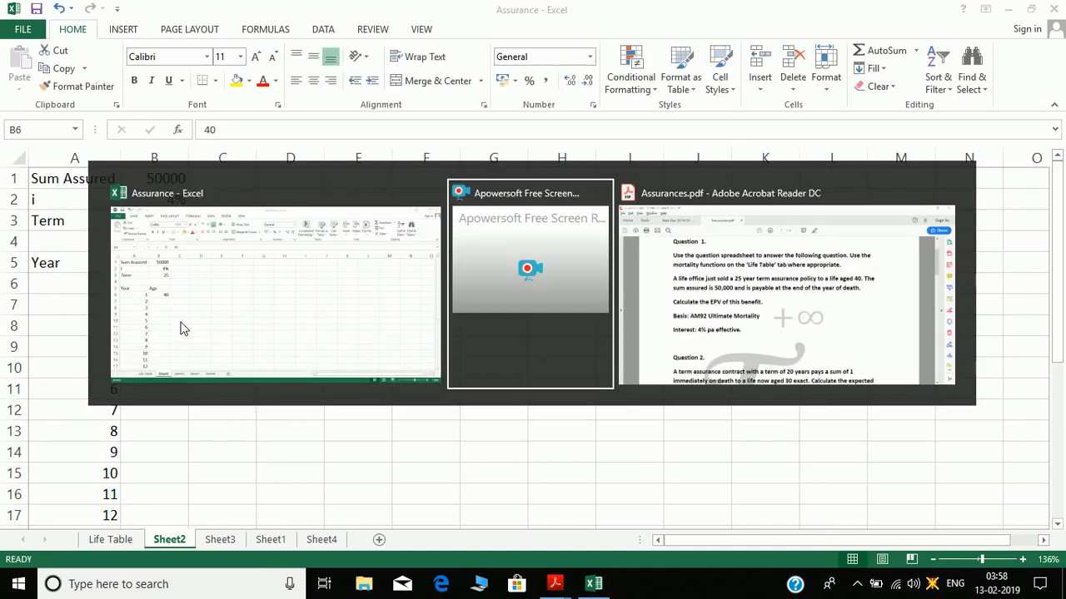
{"action": "key", "text": "alt+Tab"}
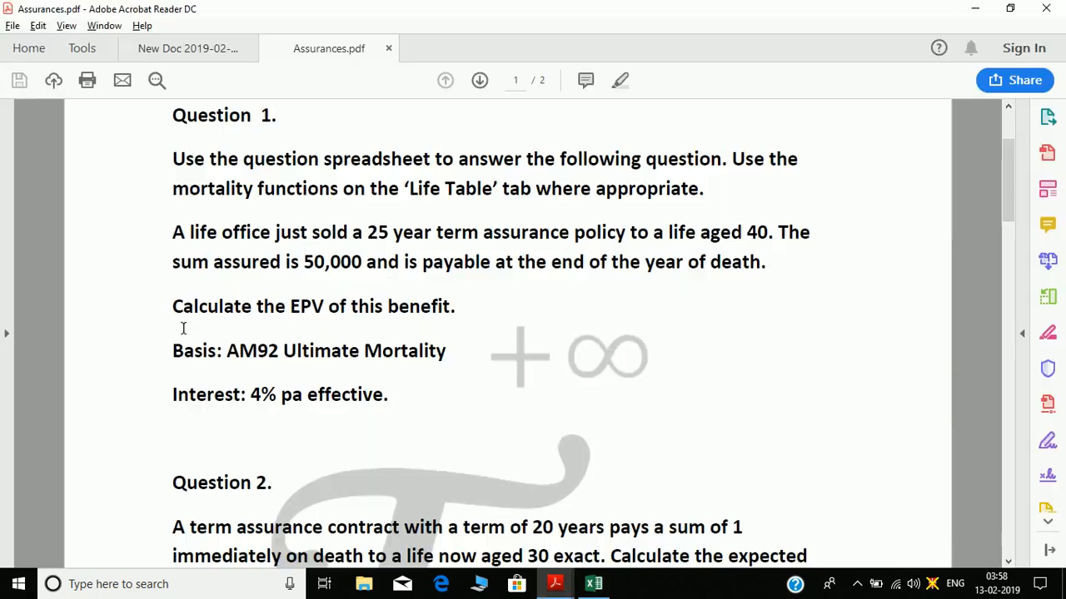
{"action": "left_click", "coordinate": [176, 50]}
{"action": "scroll", "coordinate": [399, 173], "scroll_direction": "up", "scroll_amount": 3}
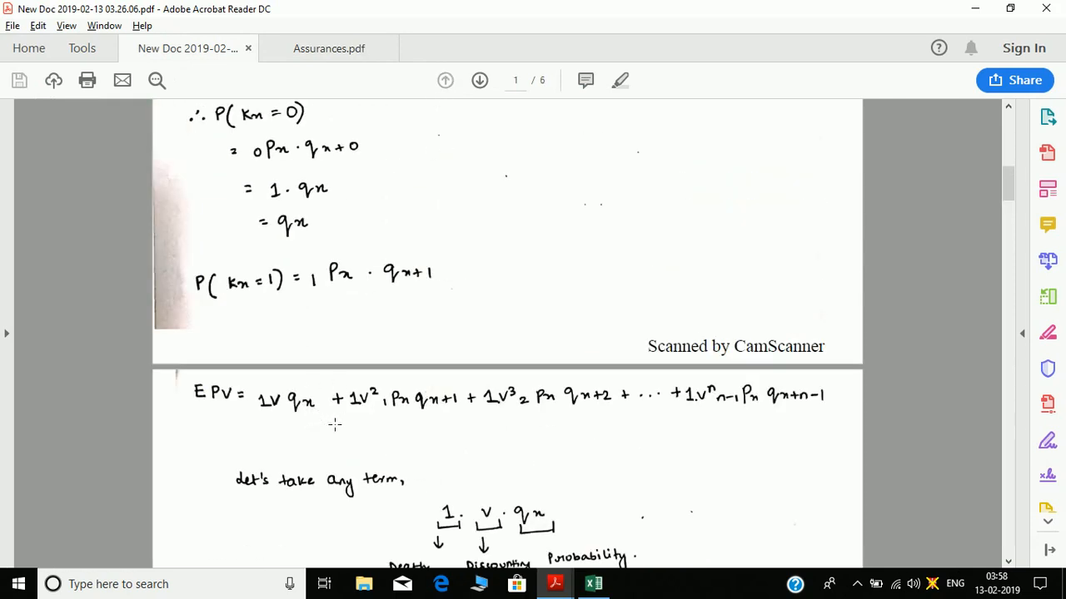
{"action": "key", "text": "alt+Tab"}
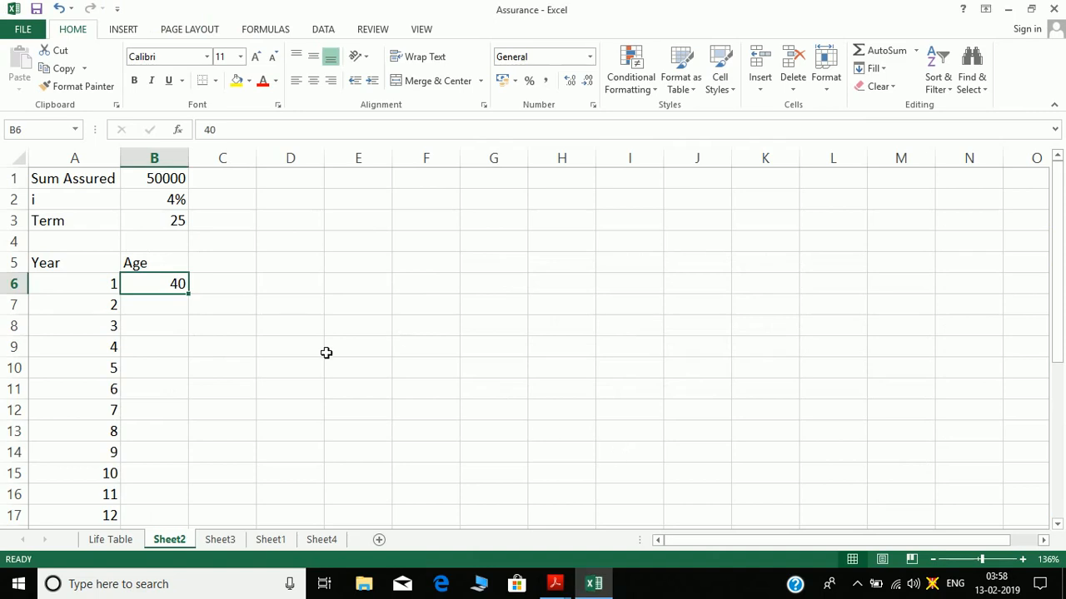
- Check the last EPV term in the notes PDF and fill a linear series down column B from B6 with stop value 64
{"action": "left_click", "coordinate": [872, 68]}
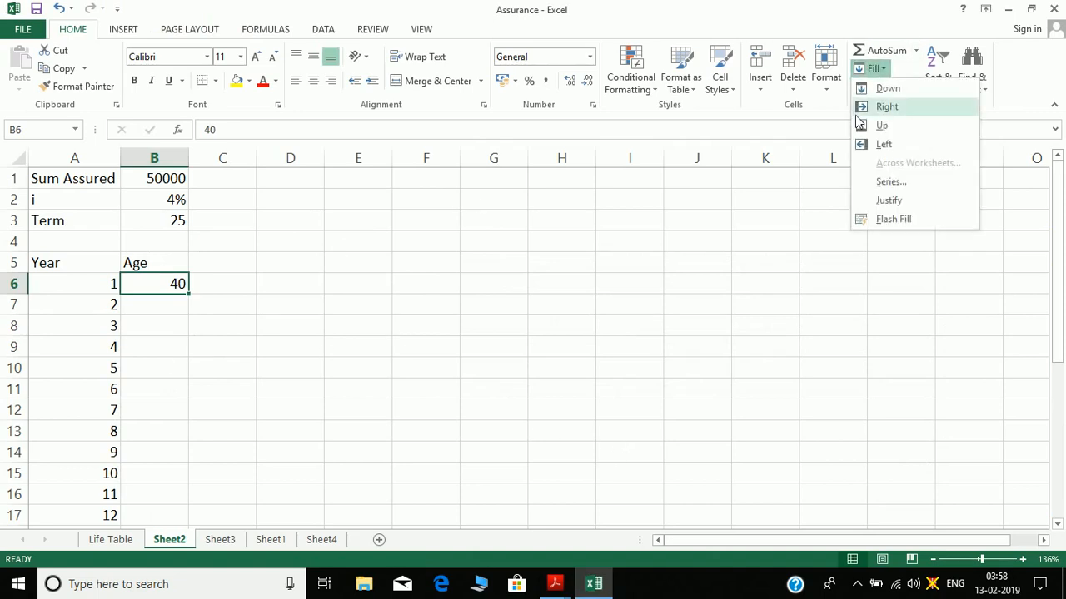
{"action": "left_click", "coordinate": [868, 180]}
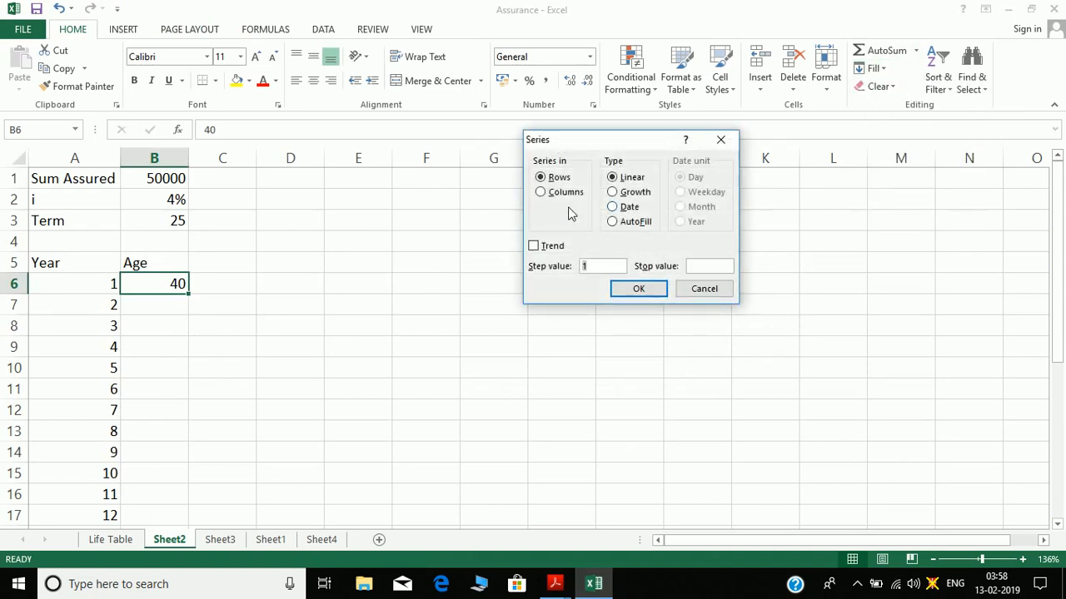
{"action": "left_click", "coordinate": [565, 196]}
{"action": "key", "text": "alt+Tab"}
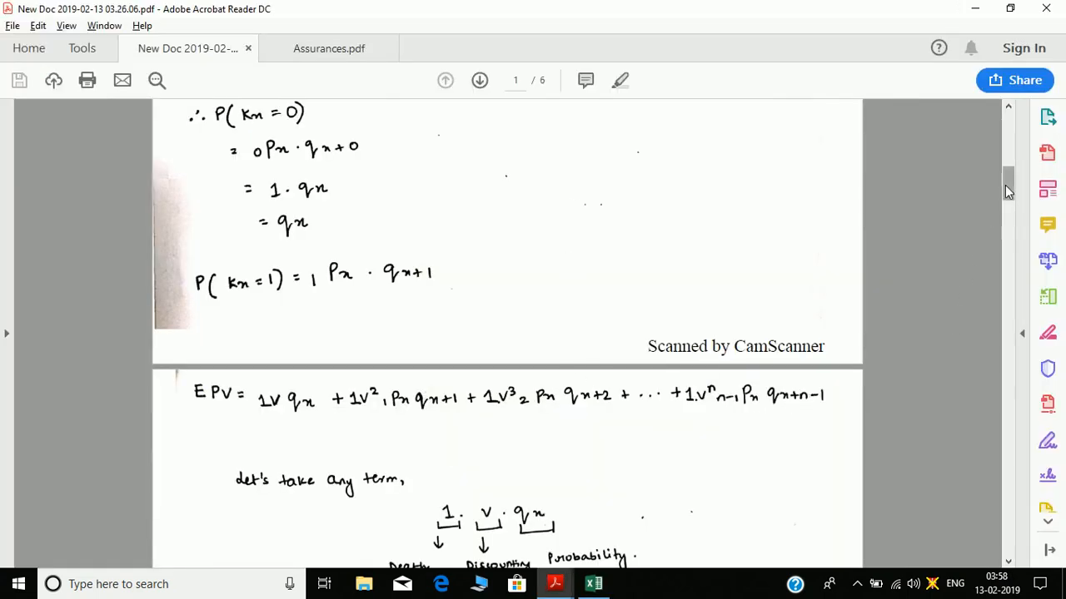
{"action": "scroll", "coordinate": [1005, 185], "scroll_direction": "down", "scroll_amount": 3}
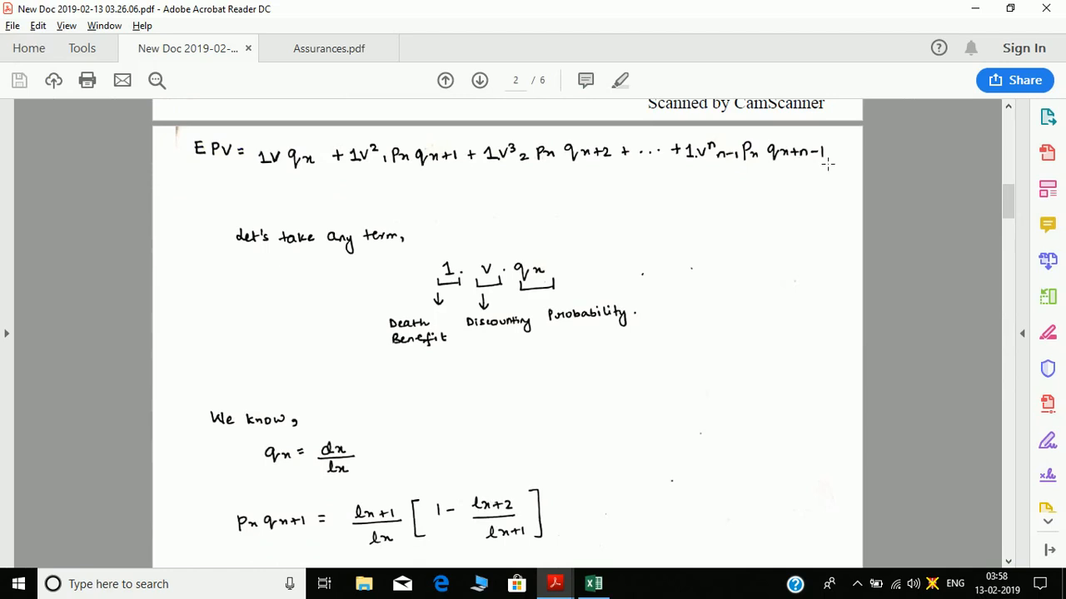
{"action": "key", "text": "alt+Tab"}
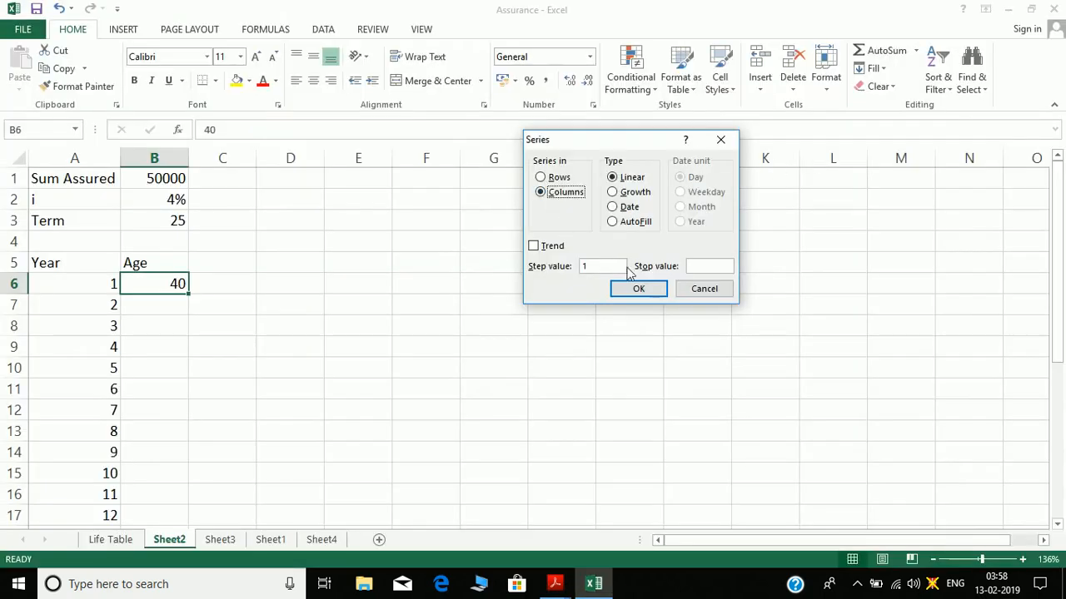
{"action": "key", "text": "alt+o"}
{"action": "type", "text": "64"}
{"action": "key", "text": "Return"}
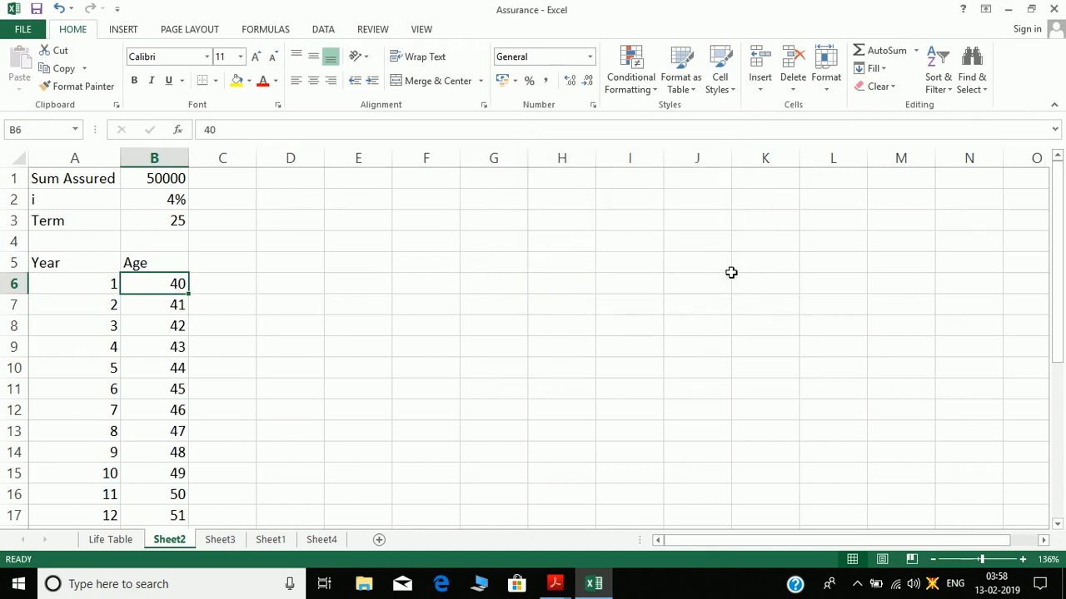
- Check the Age column down to its last row and return to the heading row
{"action": "key", "text": "ctrl+Down"}
{"action": "key", "text": "ctrl+Up"}
{"action": "key", "text": "ctrl+Up"}
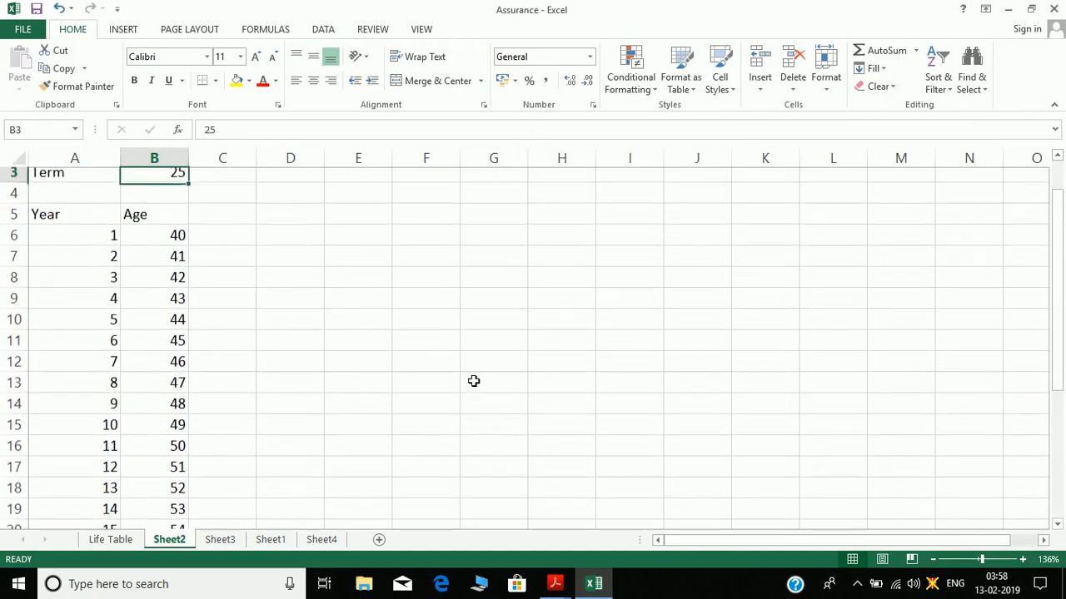
{"action": "key", "text": "Down"}
{"action": "key", "text": "Down"}
{"action": "key", "text": "Up"}
{"action": "key", "text": "Up"}
{"action": "key", "text": "Up"}
{"action": "key", "text": "Up"}
{"action": "key", "text": "Down"}
{"action": "key", "text": "Down"}
{"action": "key", "text": "Down"}
{"action": "key", "text": "Down"}
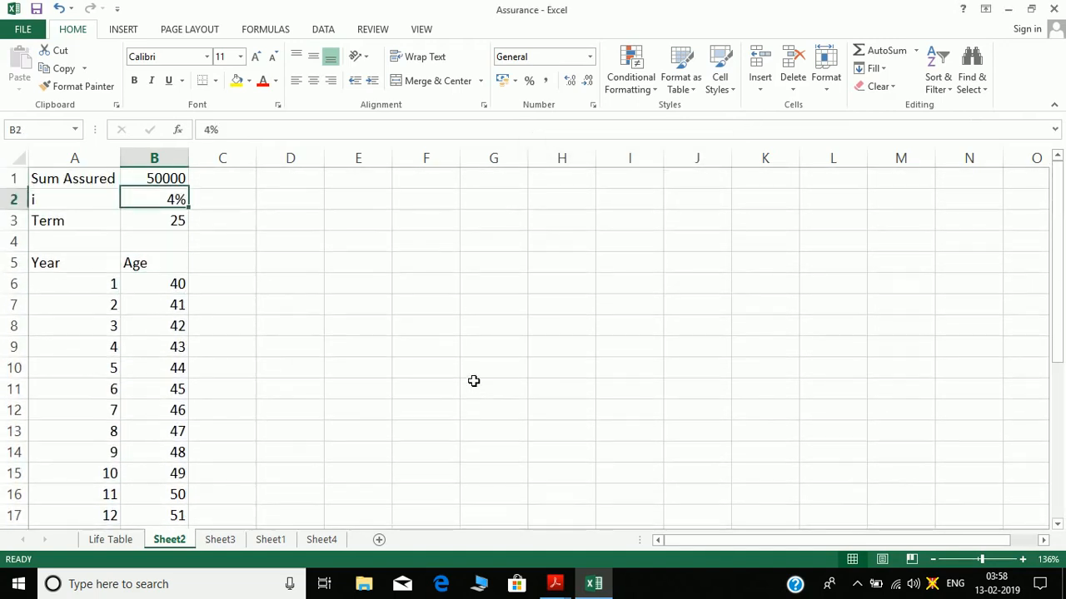
- Check the handwritten notes PDF and enter the heading Death benefit in C5 of the Excel sheet
{"action": "key", "text": "Right"}
{"action": "key", "text": "alt+Tab"}
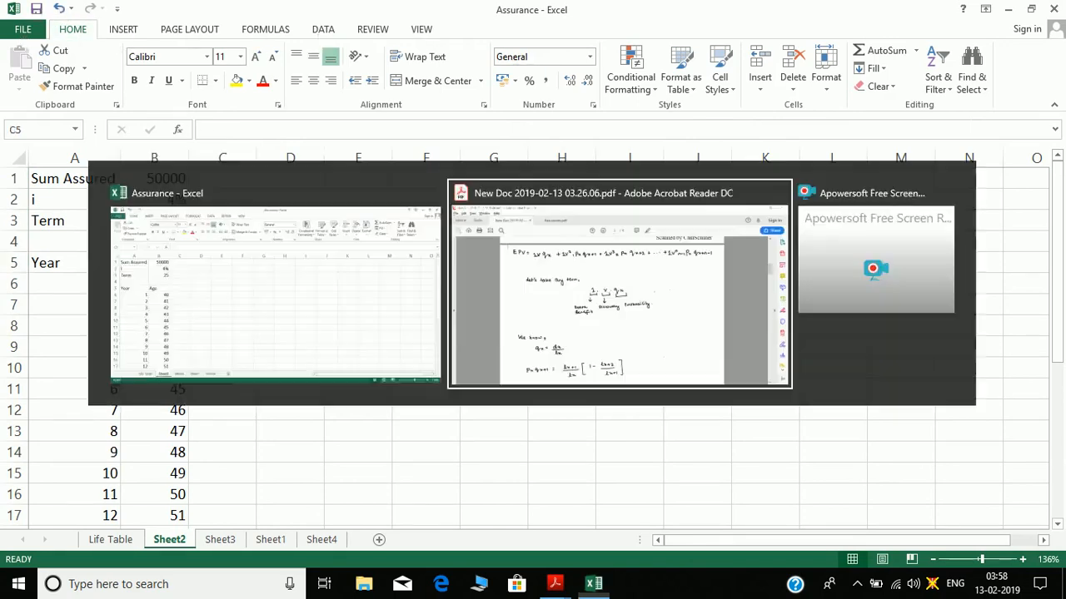
{"action": "key", "text": "alt+Tab"}
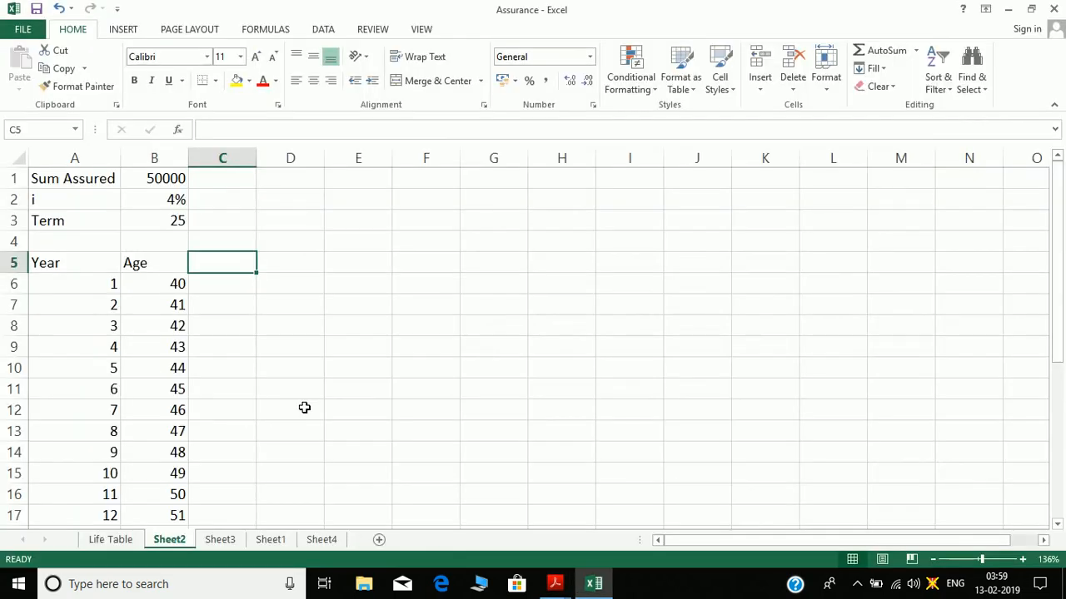
{"action": "type", "text": "Death "}
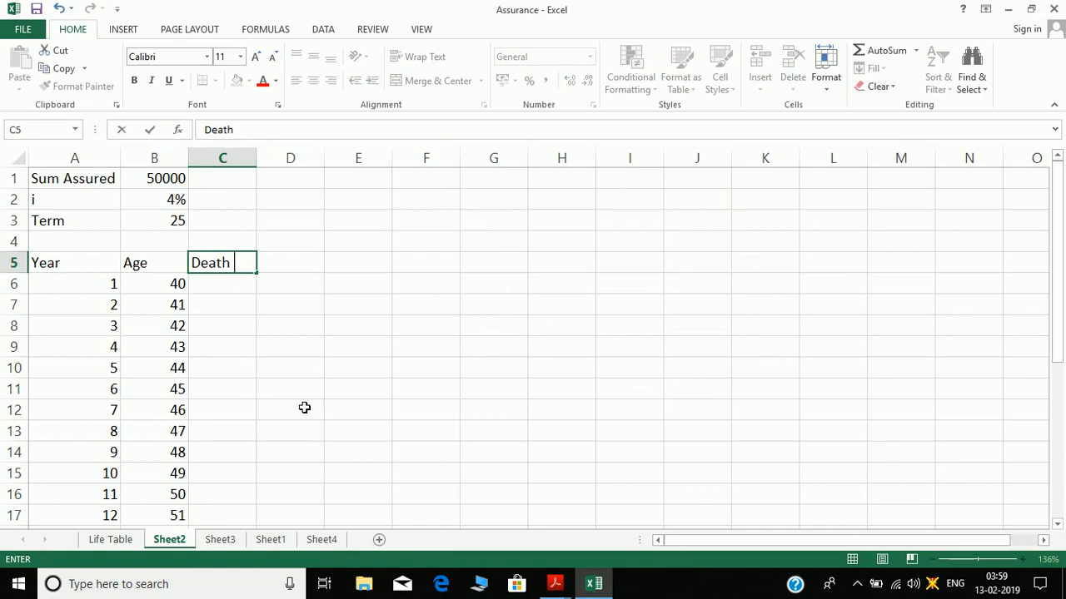
{"action": "type", "text": "benefit"}
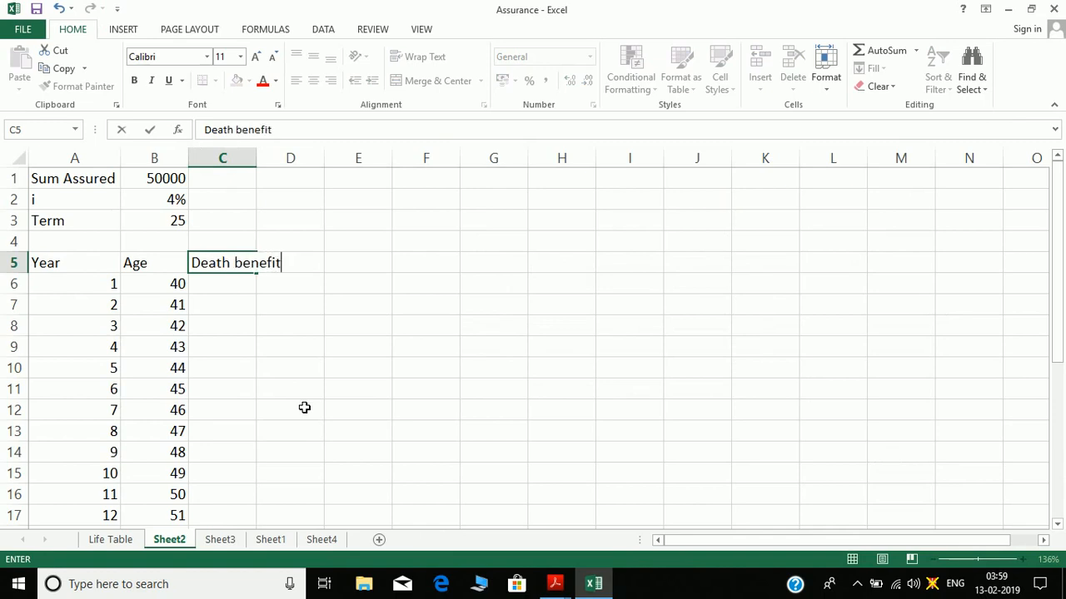
{"action": "key", "text": "Return"}
- Enter the sum assured reference =$B$1 in C6 and fill it down the Death benefit column for every year
{"action": "type", "text": "="}
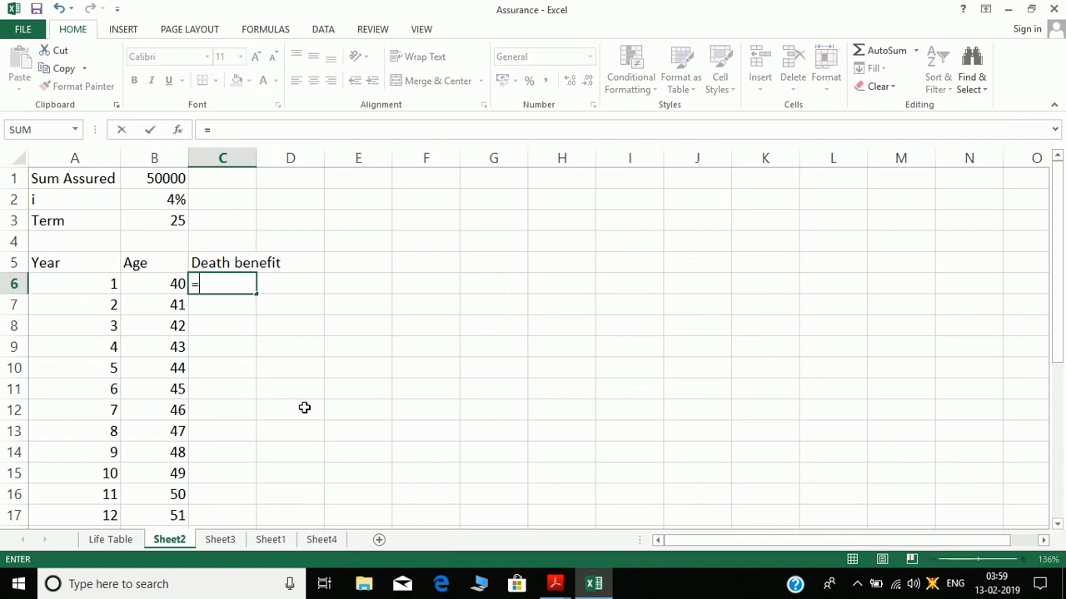
{"action": "key", "text": "Up"}
{"action": "key", "text": "Up"}
{"action": "key", "text": "Up"}
{"action": "key", "text": "Up"}
{"action": "key", "text": "Up"}
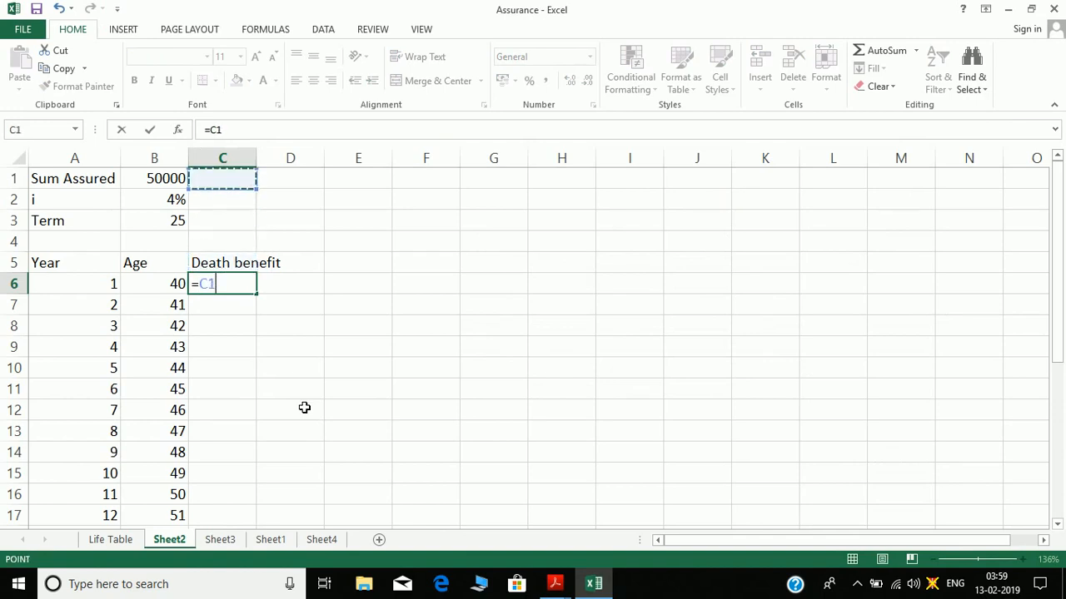
{"action": "key", "text": "Left"}
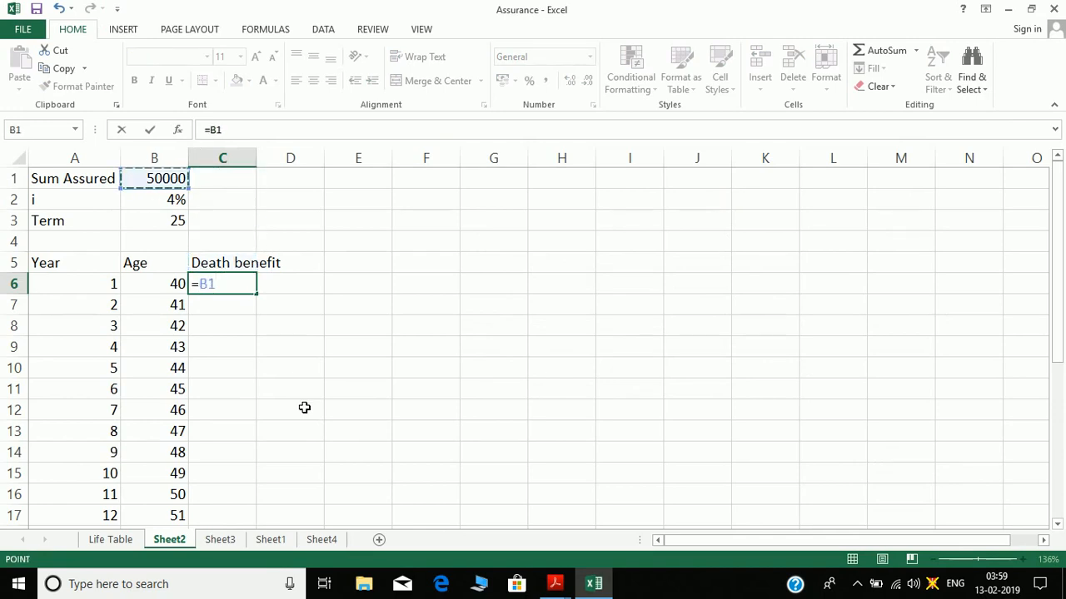
{"action": "key", "text": "F4"}
{"action": "key", "text": "Return"}
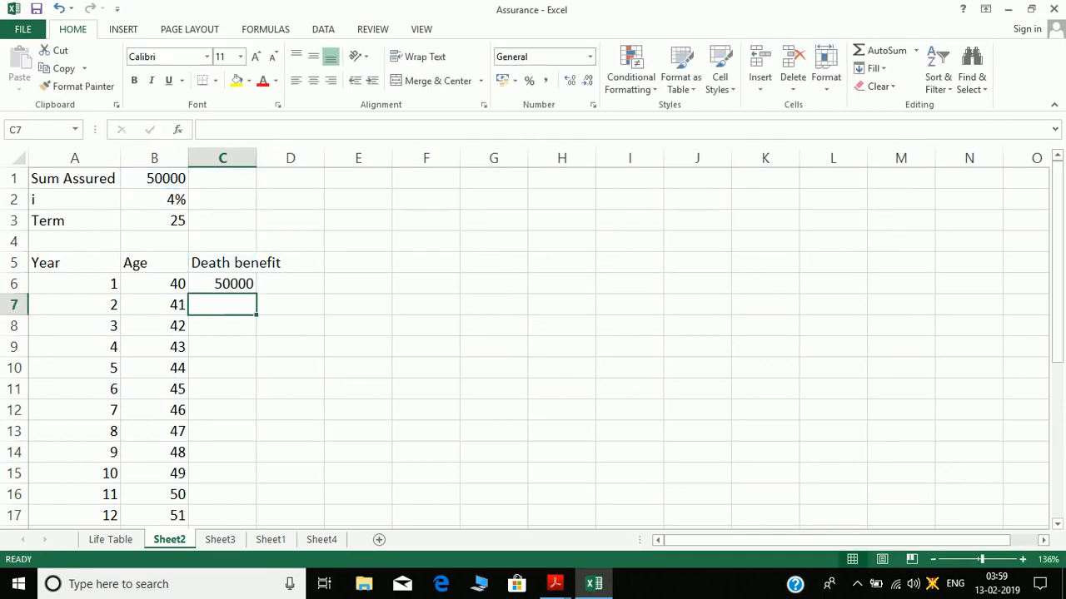
{"action": "left_click", "coordinate": [241, 287]}
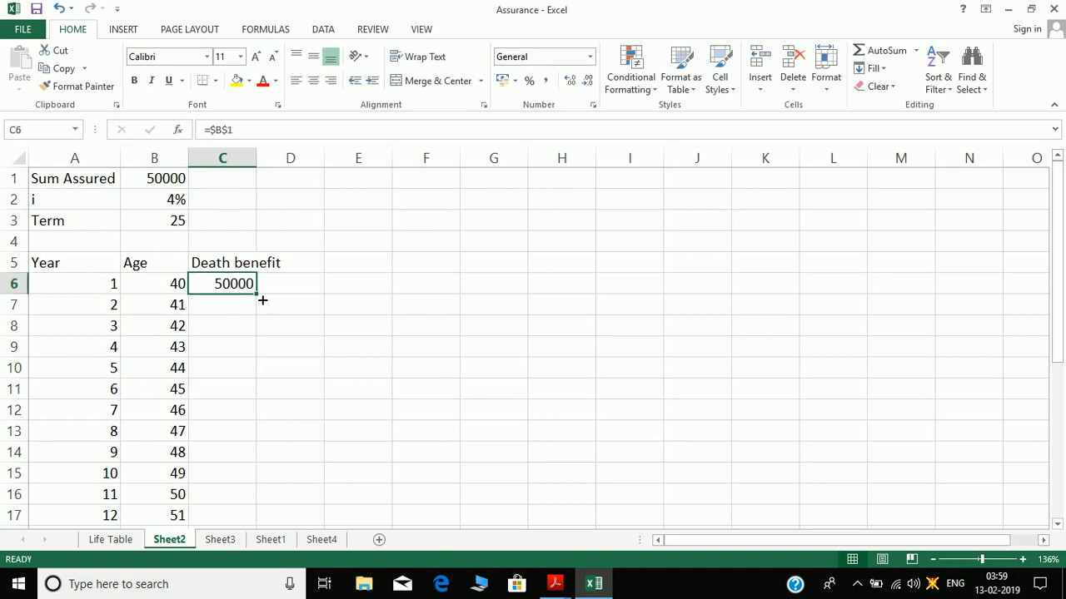
{"action": "double_click", "coordinate": [257, 295]}
- Check the term breakdown in the notes PDF, enter the heading Discounting in D5 and begin a formula in D6
{"action": "left_click", "coordinate": [298, 271]}
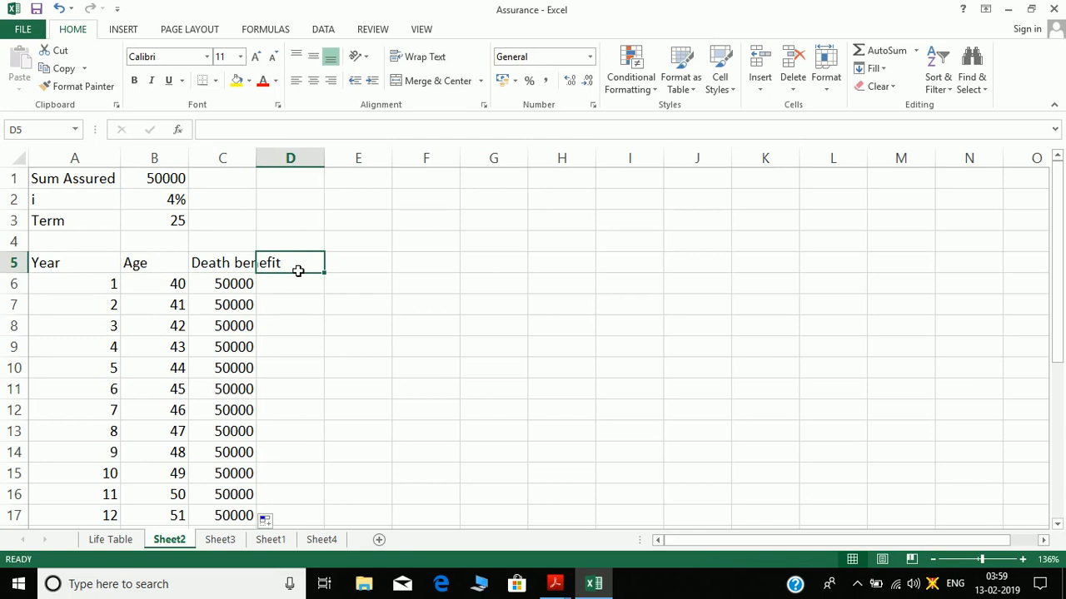
{"action": "key", "text": "alt+Tab"}
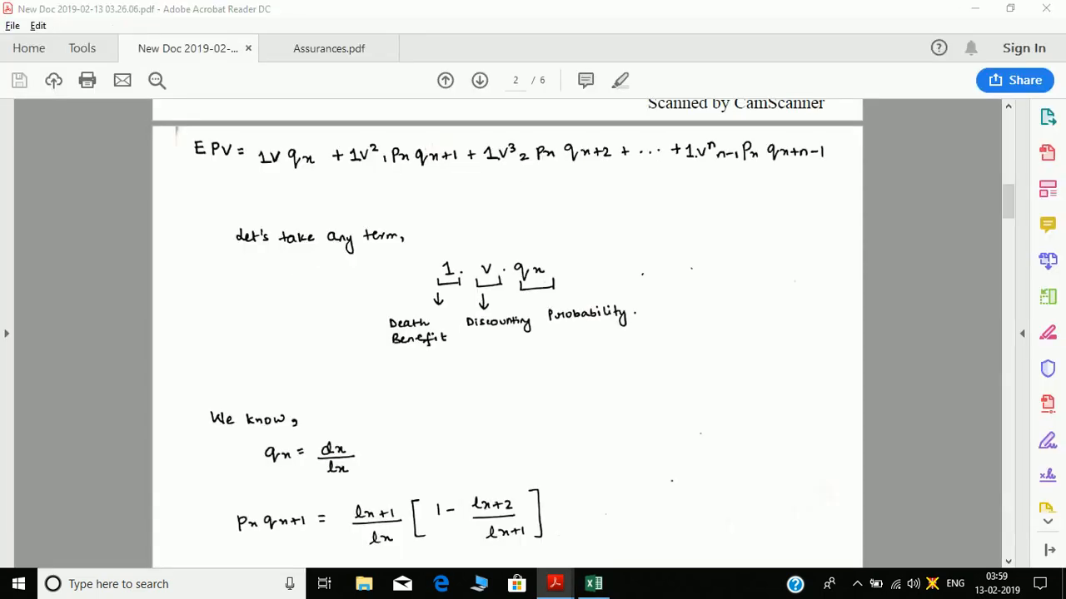
{"action": "key", "text": "alt+Tab"}
{"action": "type", "text": "Discpun"}
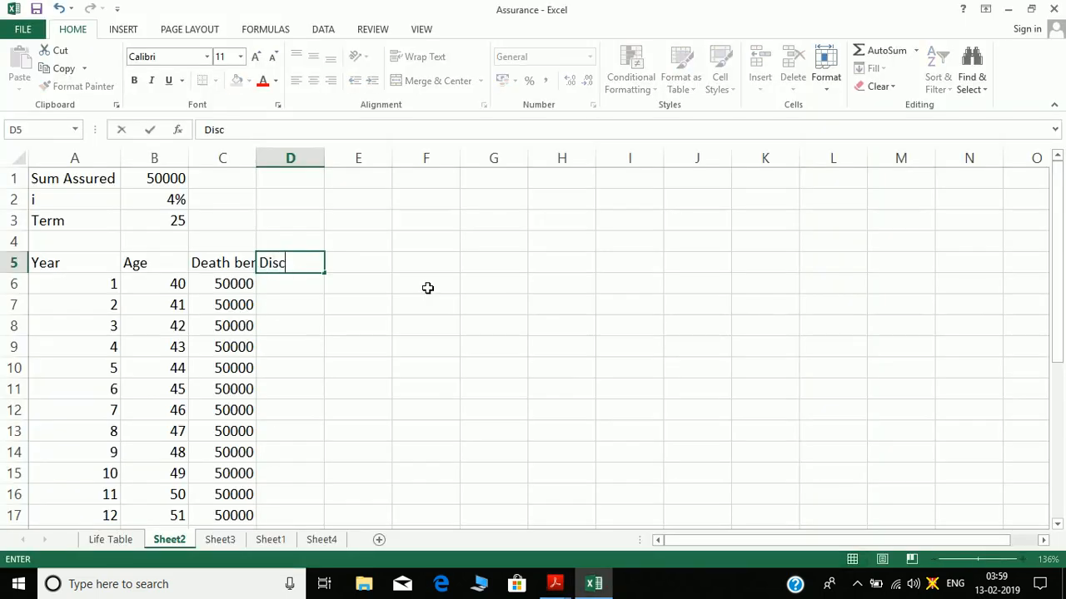
{"action": "key", "text": "BackSpace"}
{"action": "key", "text": "BackSpace"}
{"action": "key", "text": "BackSpace"}
{"action": "type", "text": "ounting"}
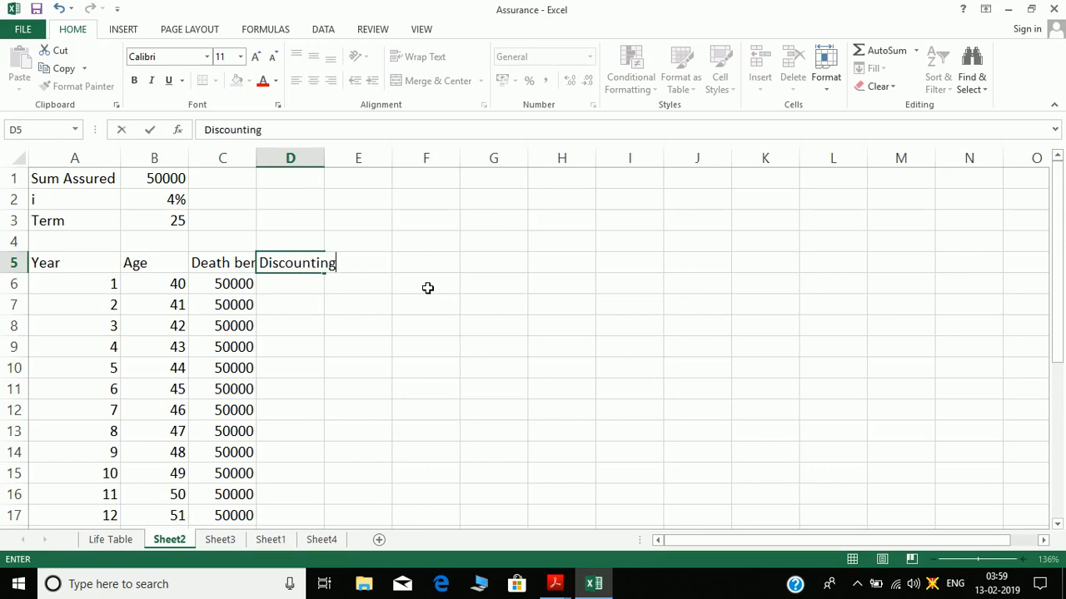
{"action": "key", "text": "Return"}
{"action": "type", "text": "="}
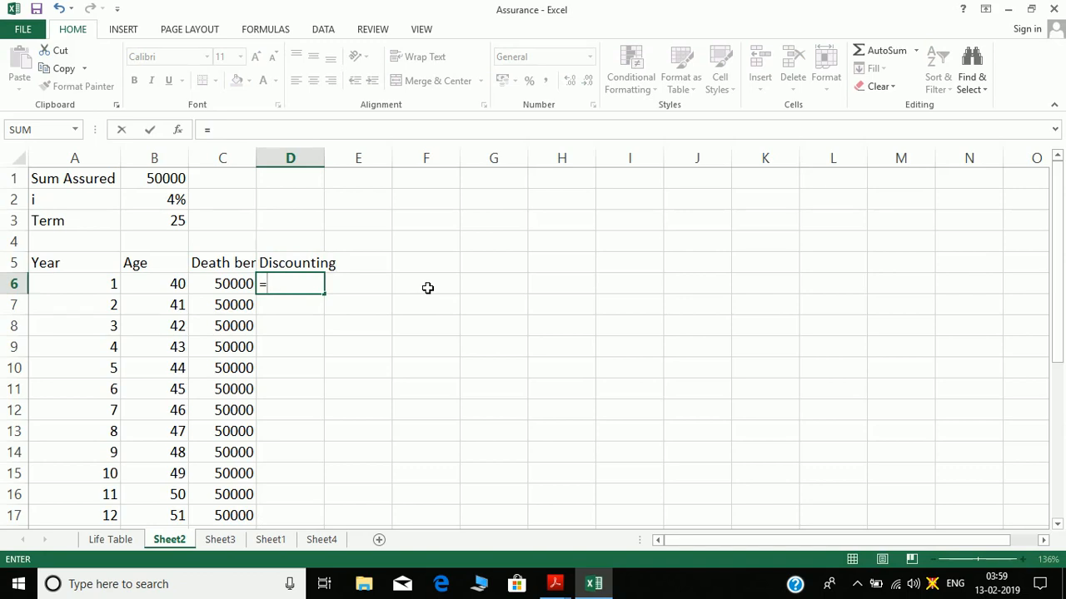
{"action": "key", "text": "Up"}
{"action": "key", "text": "Up"}
{"action": "key", "text": "Up"}
{"action": "key", "text": "Up"}
{"action": "key", "text": "Left"}
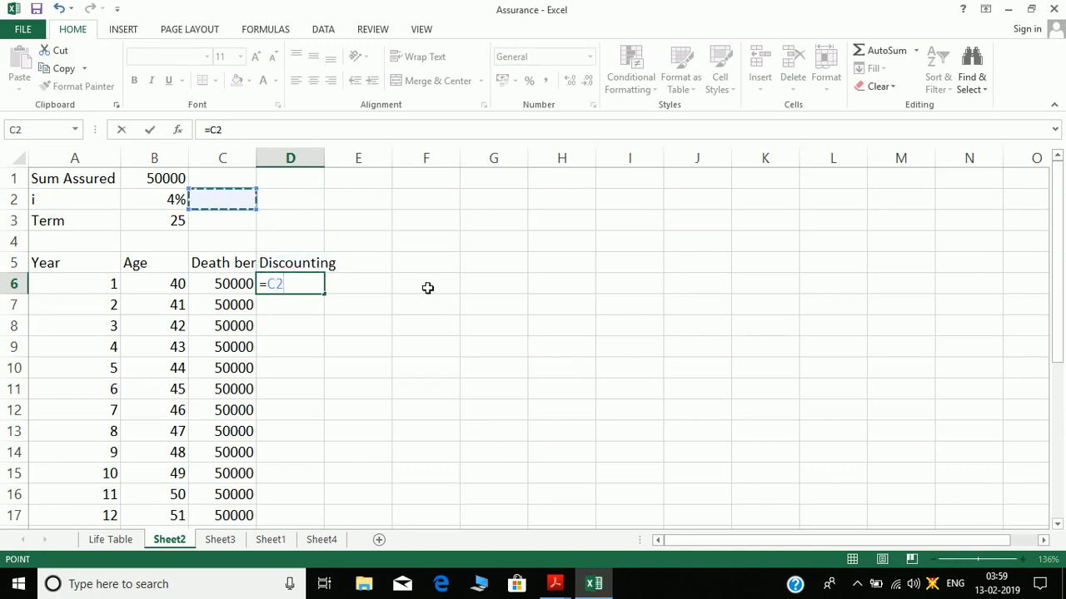
{"action": "key", "text": "BackSpace"}
{"action": "key", "text": "BackSpace"}
- Complete the discount factor formula in D6 as =(1/(1+$B$2))^A6
{"action": "type", "text": "("}
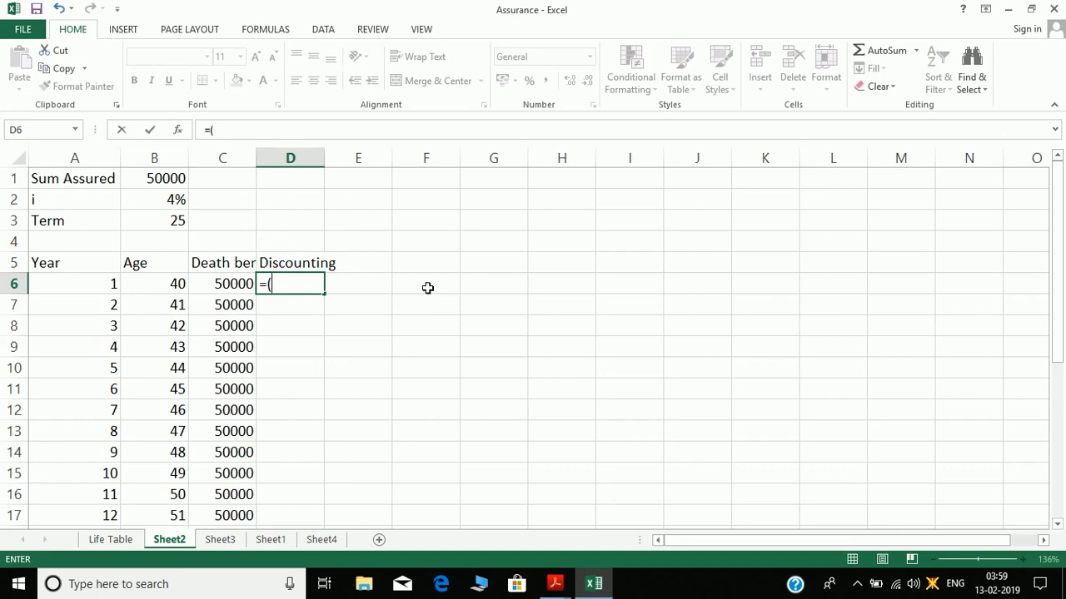
{"action": "type", "text": "1/(1+"}
{"action": "left_click", "coordinate": [177, 202]}
{"action": "key", "text": "F4"}
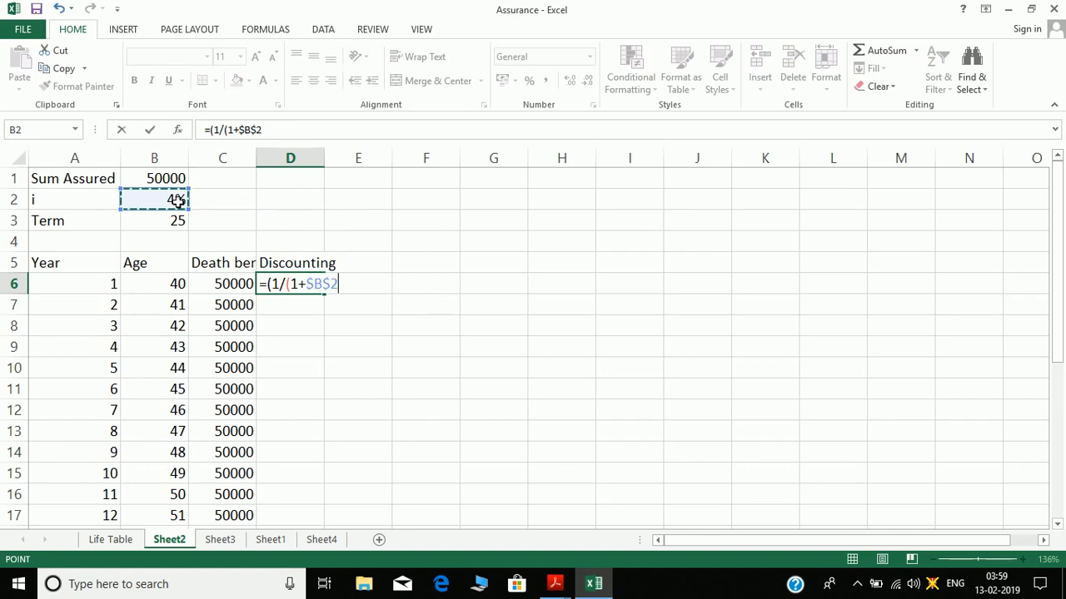
{"action": "type", "text": "))"}
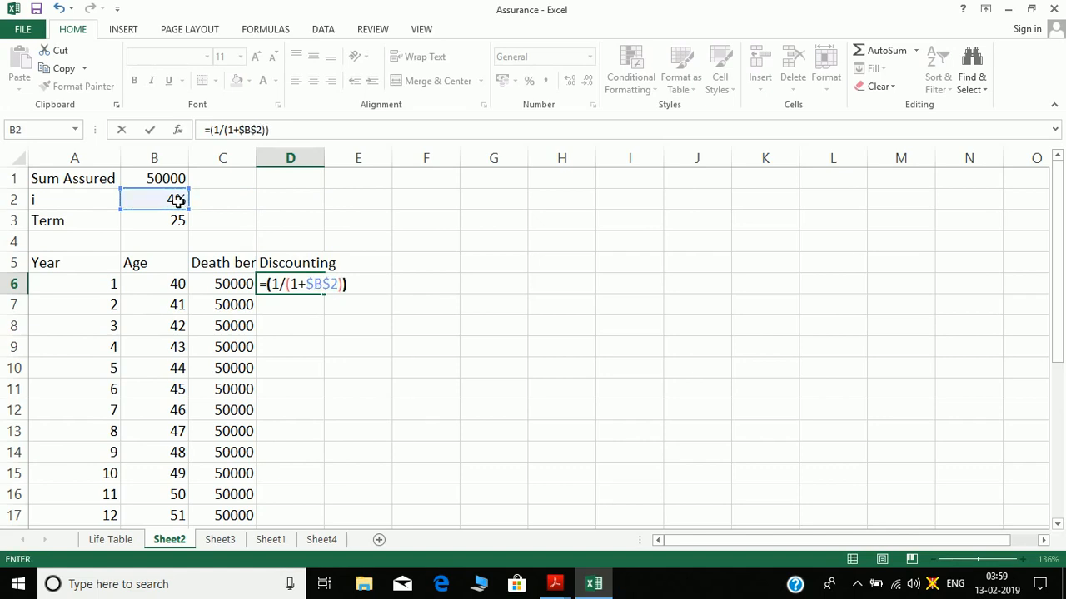
{"action": "type", "text": "^"}
{"action": "left_click", "coordinate": [83, 287]}
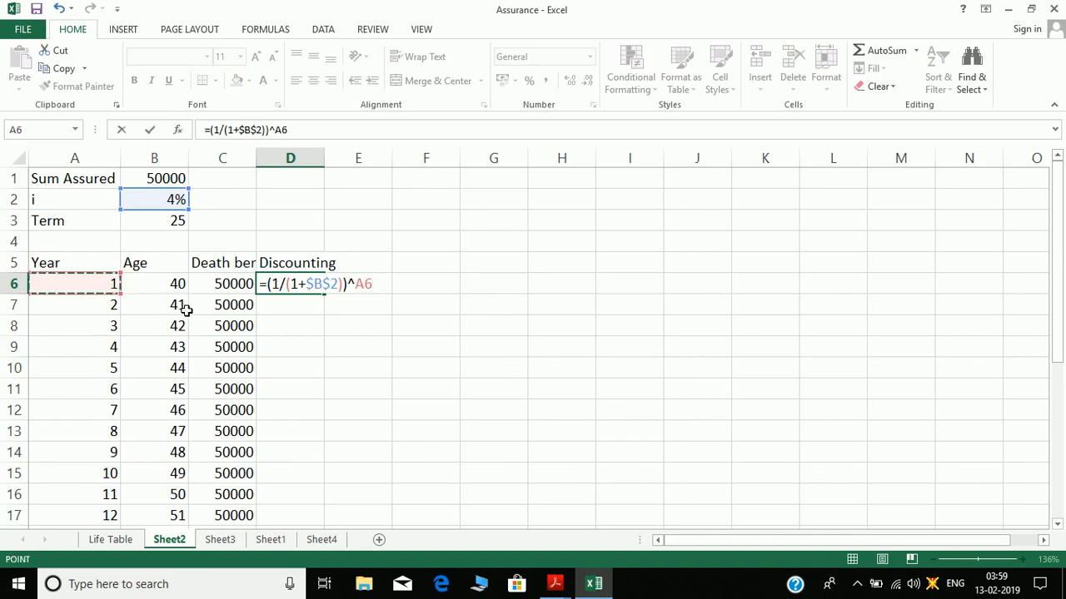
{"action": "key", "text": "Return"}
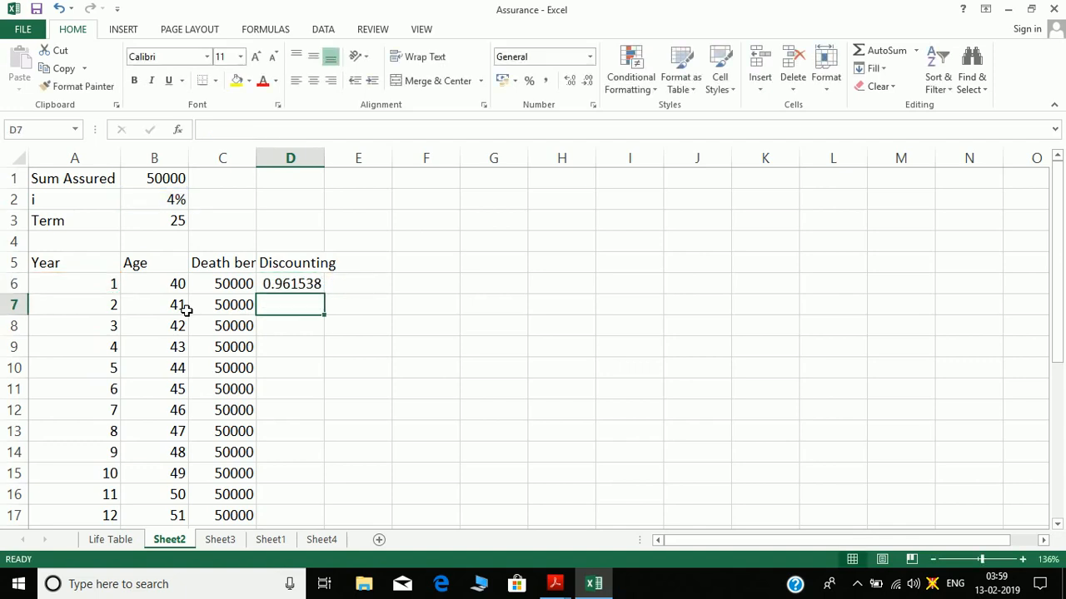
- Fix the column of the year reference in D6 so the formula reads =(1/(1+$B$2))^$A6
{"action": "left_click", "coordinate": [302, 285]}
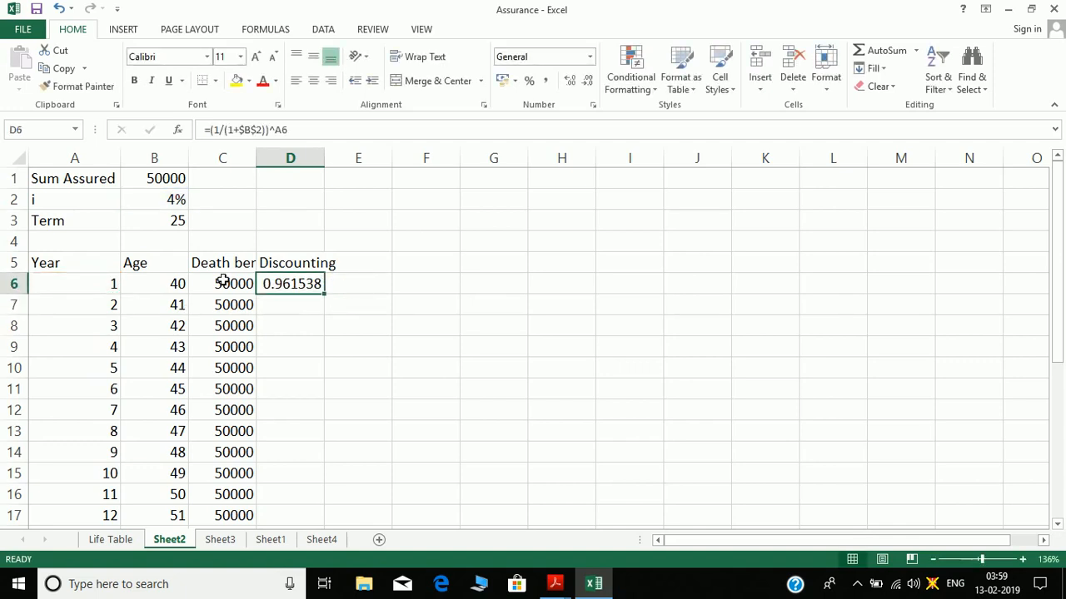
{"action": "double_click", "coordinate": [279, 284]}
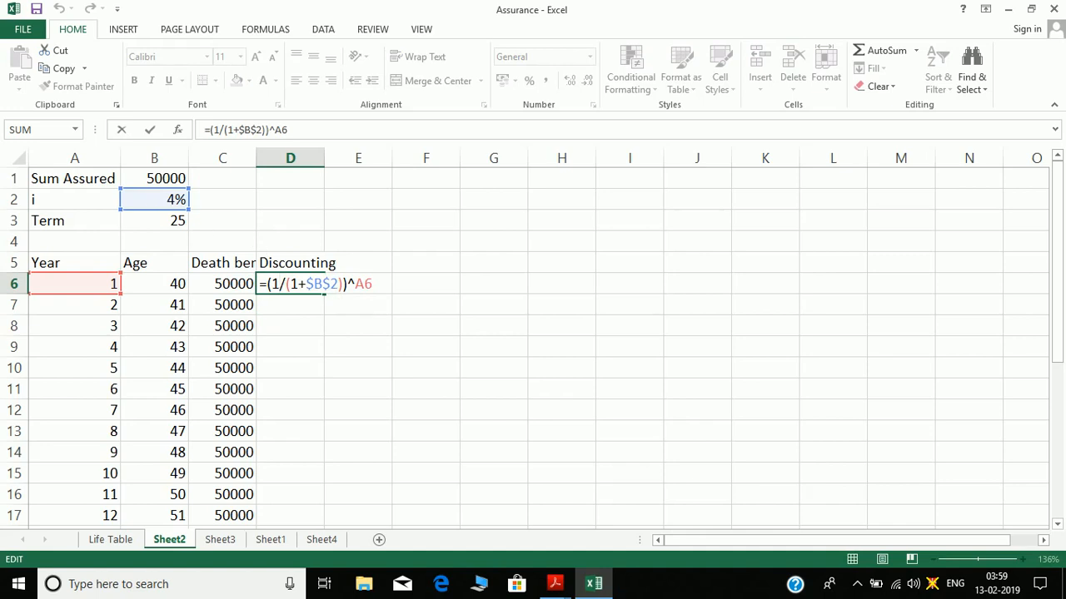
{"action": "left_click", "coordinate": [364, 290]}
{"action": "key", "text": "F4"}
{"action": "key", "text": "F4"}
{"action": "key", "text": "F4"}
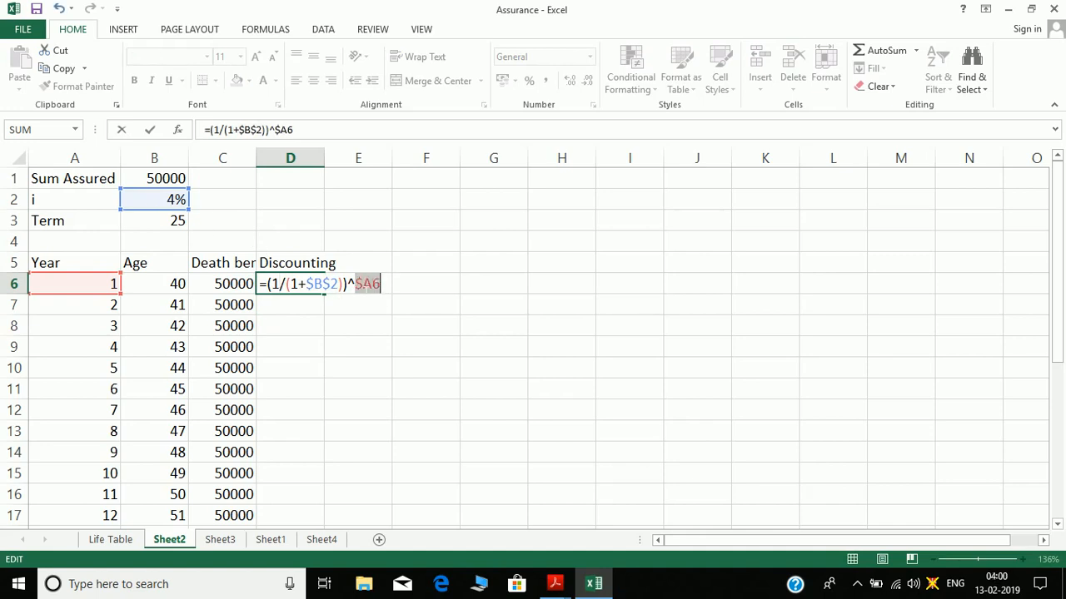
{"action": "key", "text": "Return"}
- Fill the discount factor formula from D6 down the Discounting column for every year
{"action": "left_click", "coordinate": [321, 284]}
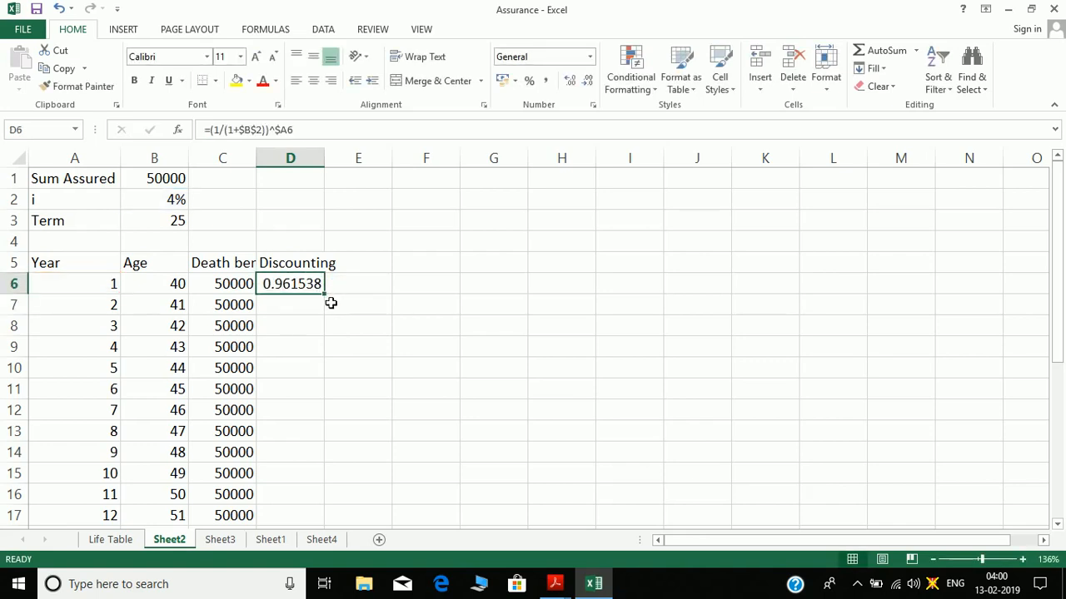
{"action": "double_click", "coordinate": [330, 303]}
{"action": "left_click", "coordinate": [309, 335]}
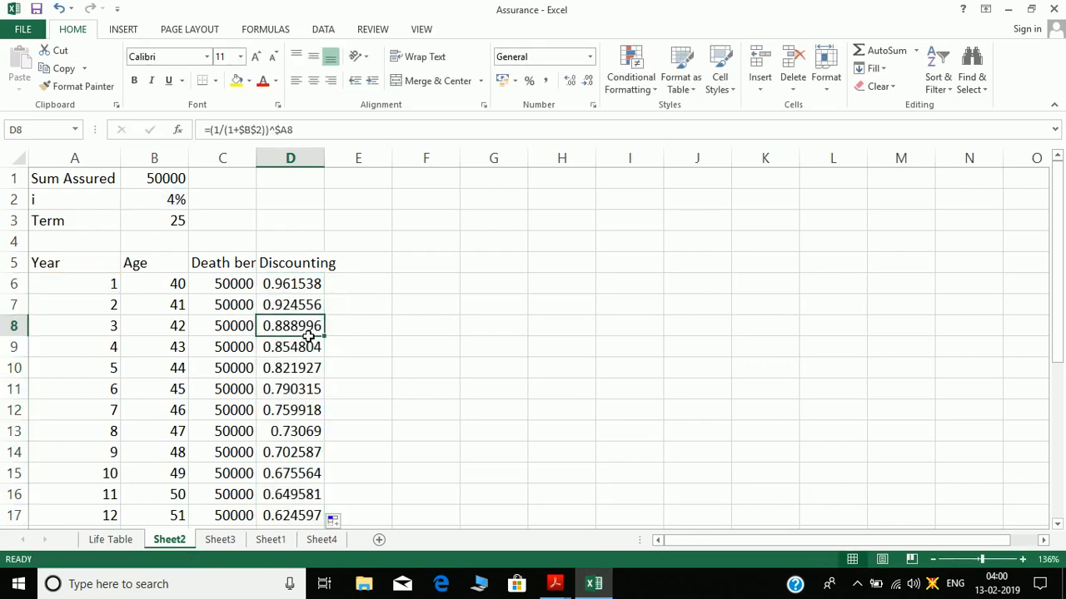
- Check the Discounting column down to its last row and return to the empty heading cell E5
{"action": "key", "text": "ctrl+Down"}
{"action": "key", "text": "Up"}
{"action": "key", "text": "ctrl+Up"}
{"action": "key", "text": "Up"}
{"action": "key", "text": "Up"}
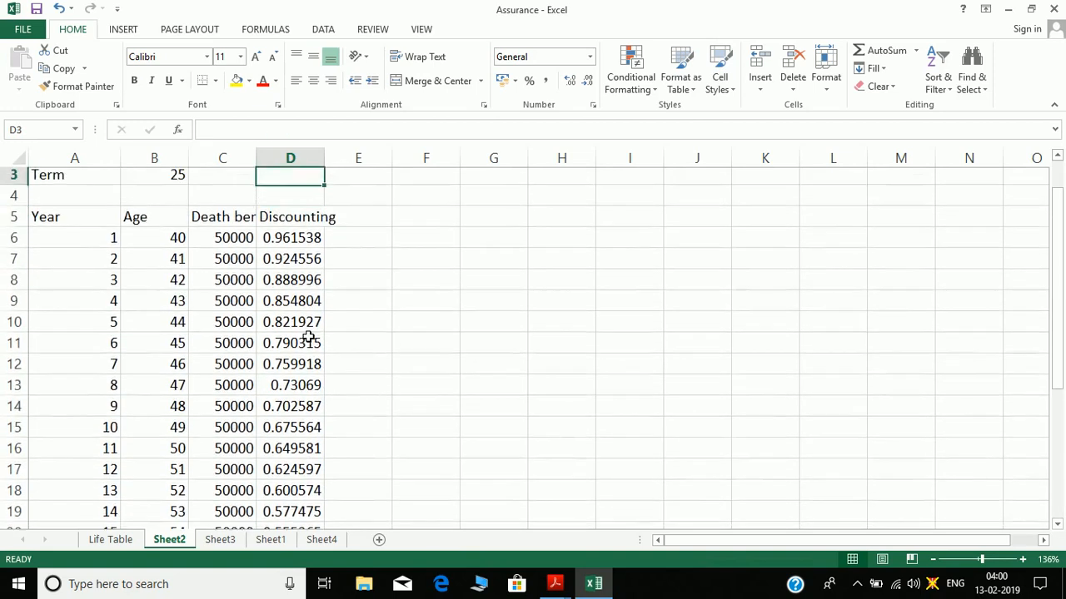
{"action": "key", "text": "Up"}
{"action": "key", "text": "Down"}
{"action": "key", "text": "Down"}
{"action": "key", "text": "Down"}
{"action": "key", "text": "Down"}
{"action": "key", "text": "Right"}
{"action": "key", "text": "Up"}
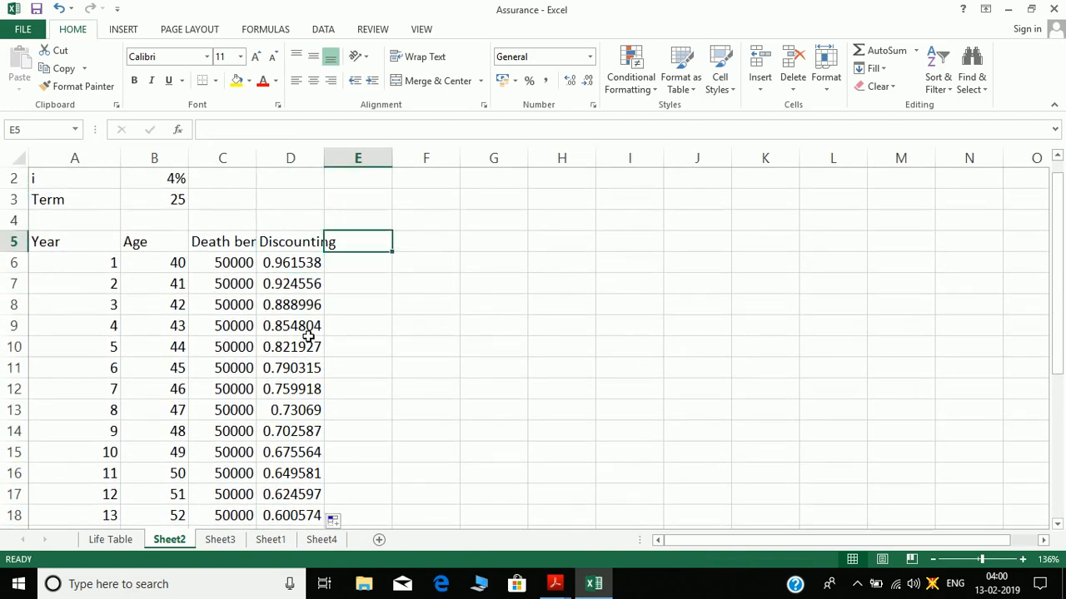
- Inspect the discount factor formulas in D7 and D8 to check which interest and year cells they reference
{"action": "double_click", "coordinate": [290, 285]}
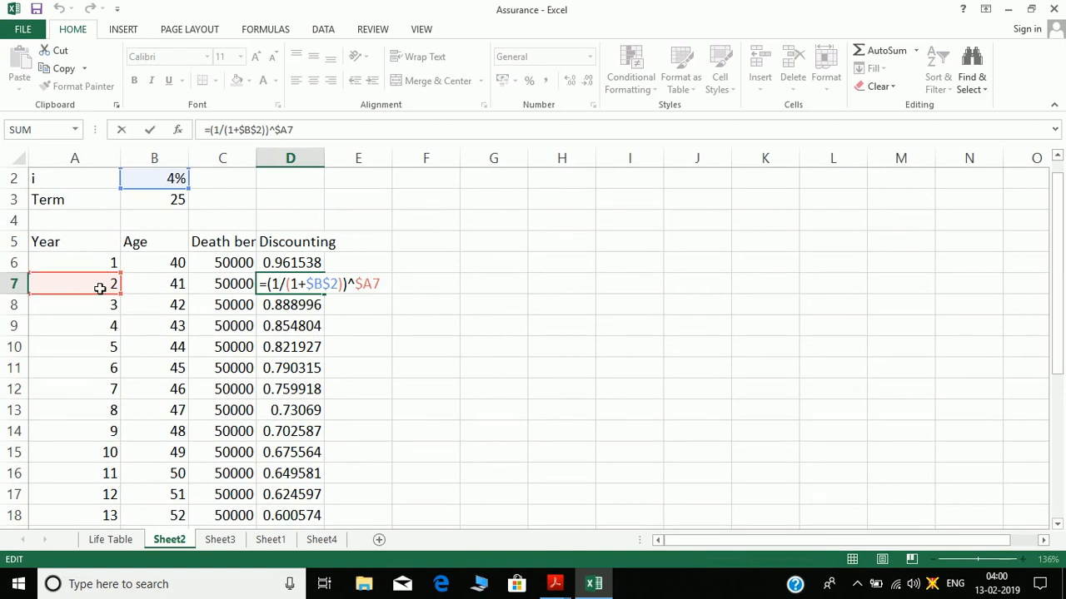
{"action": "key", "text": "Escape"}
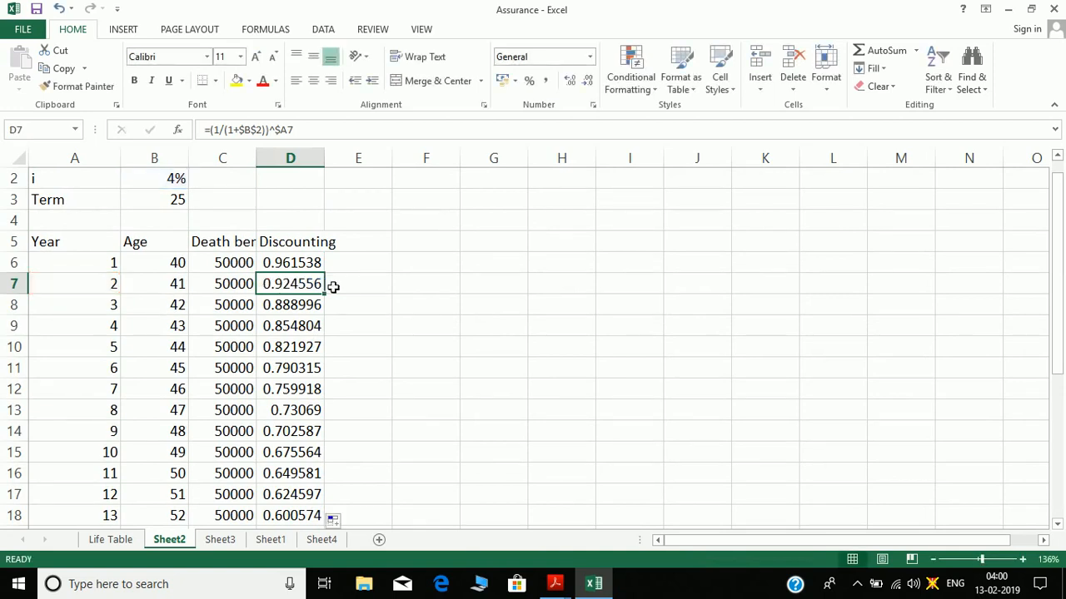
{"action": "double_click", "coordinate": [287, 308]}
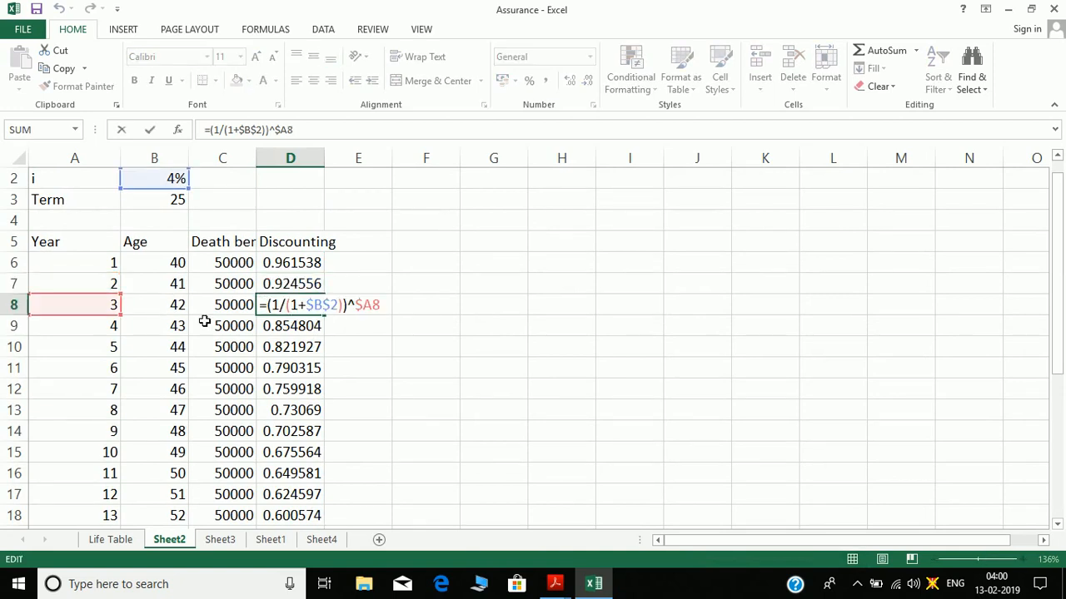
{"action": "key", "text": "Escape"}
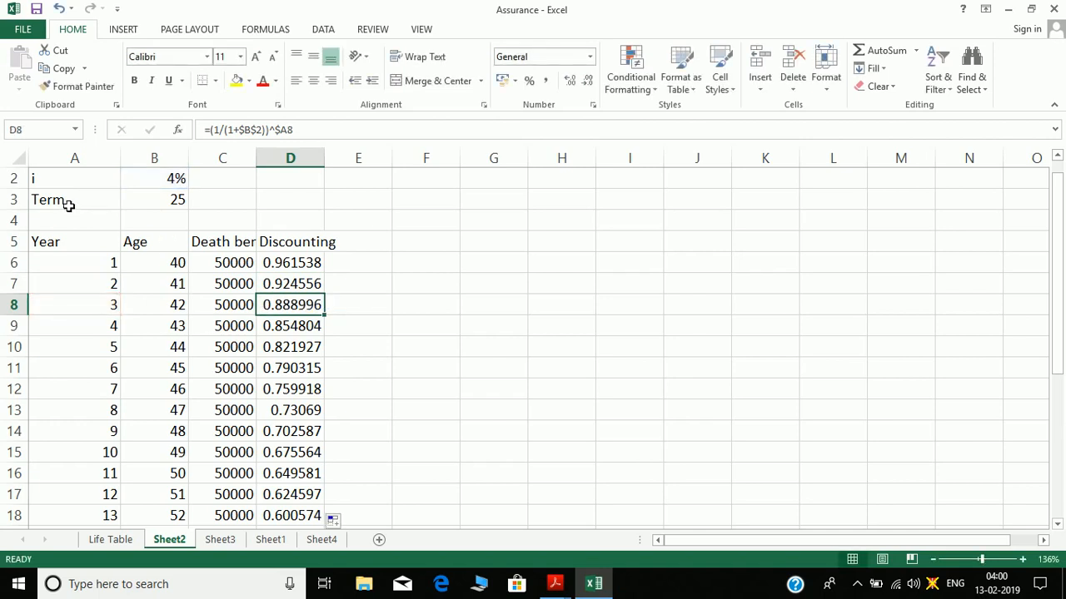
- Insert a new row above the Term row and label it v in A3
{"action": "left_click", "coordinate": [69, 206]}
{"action": "key", "text": "shift+space"}
{"action": "key", "text": "ctrl+shift+plus"}
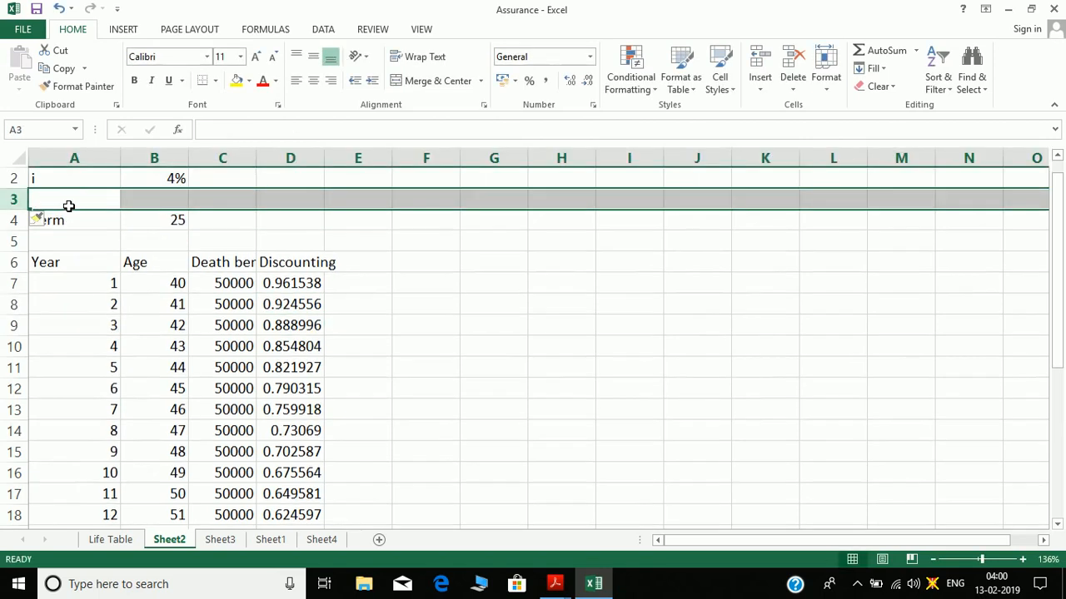
{"action": "left_click", "coordinate": [69, 205]}
{"action": "type", "text": "v"}
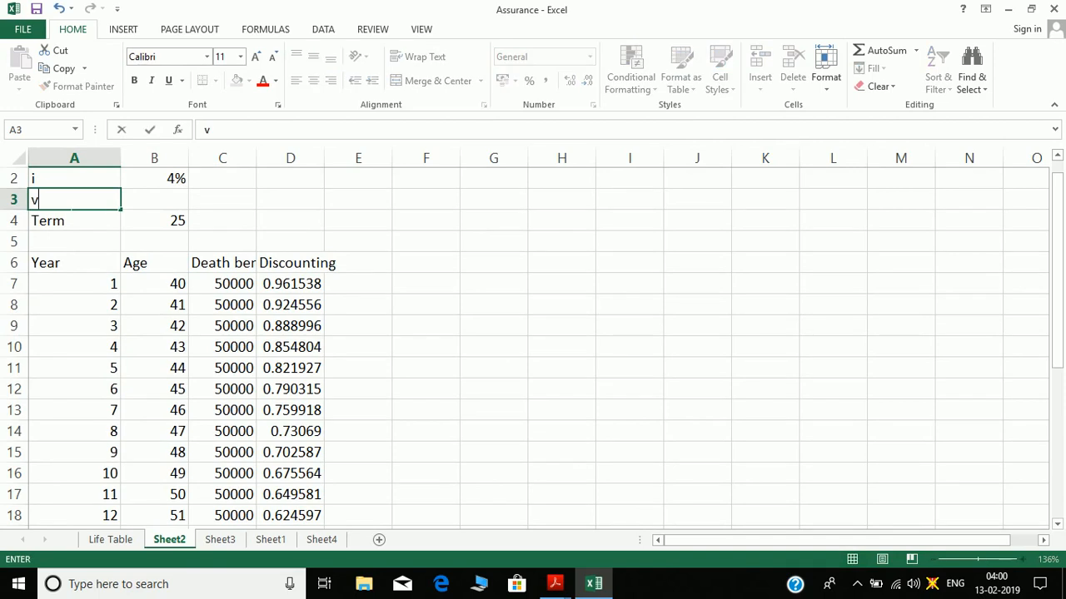
- Enter the formula =1/(1+$B$2) in B3 beside the v label
{"action": "key", "text": "Tab"}
{"action": "type", "text": "="}
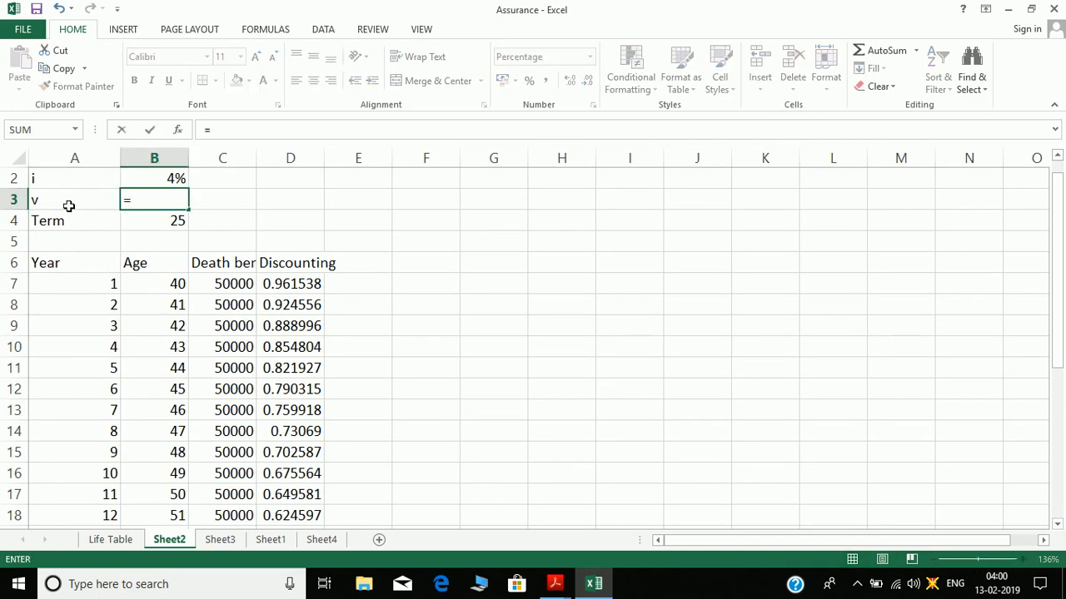
{"action": "type", "text": "1/(1+"}
{"action": "left_click", "coordinate": [135, 181]}
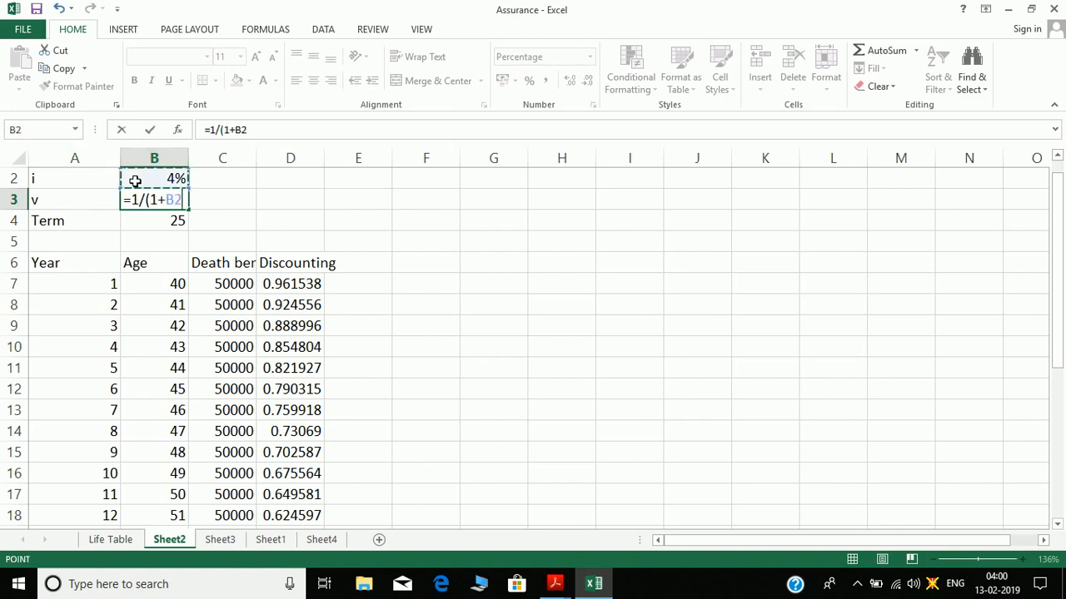
{"action": "key", "text": "F4"}
{"action": "type", "text": ")"}
{"action": "key", "text": "ctrl+Return"}
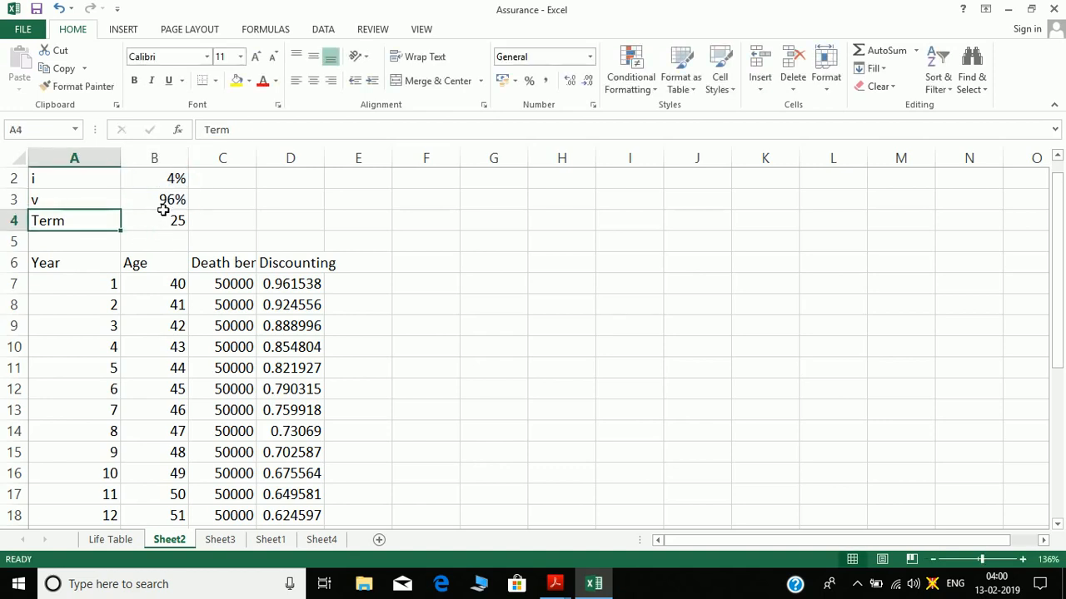
- Change the number format of the v value in B3 to General
{"action": "left_click", "coordinate": [160, 205]}
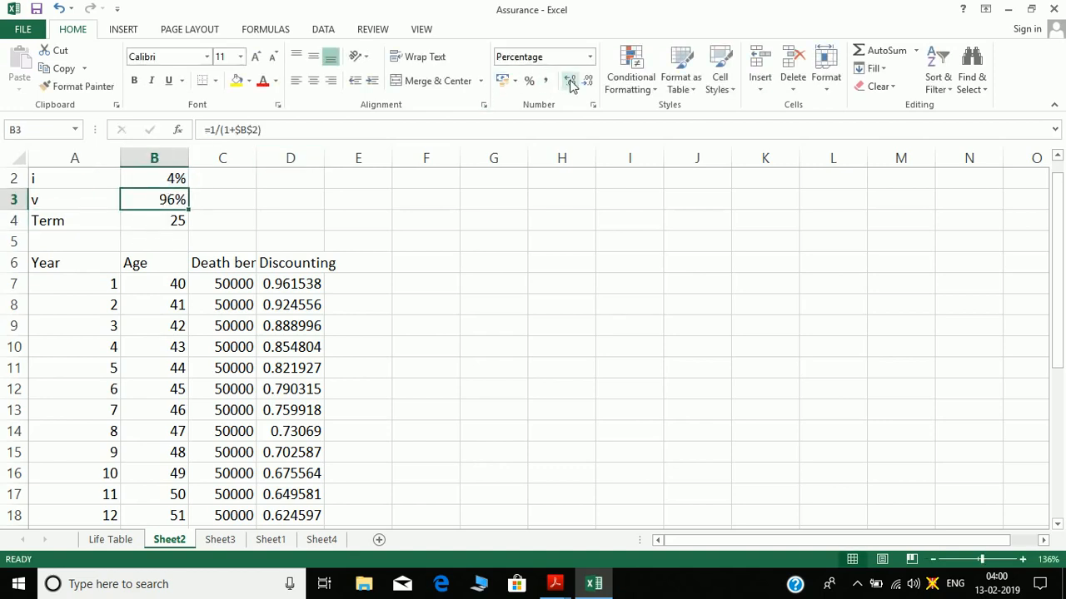
{"action": "left_click", "coordinate": [590, 59]}
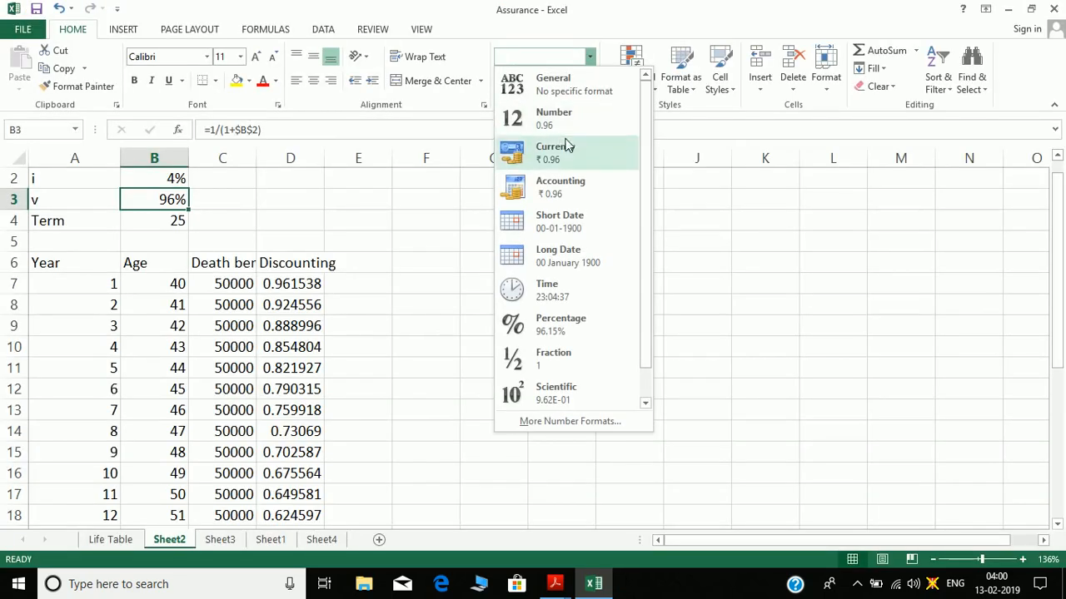
{"action": "left_click", "coordinate": [554, 94]}
- Overwrite the discount factor formula in D7, starting it with the absolute reference to v as =$B$3^
{"action": "left_click", "coordinate": [300, 261]}
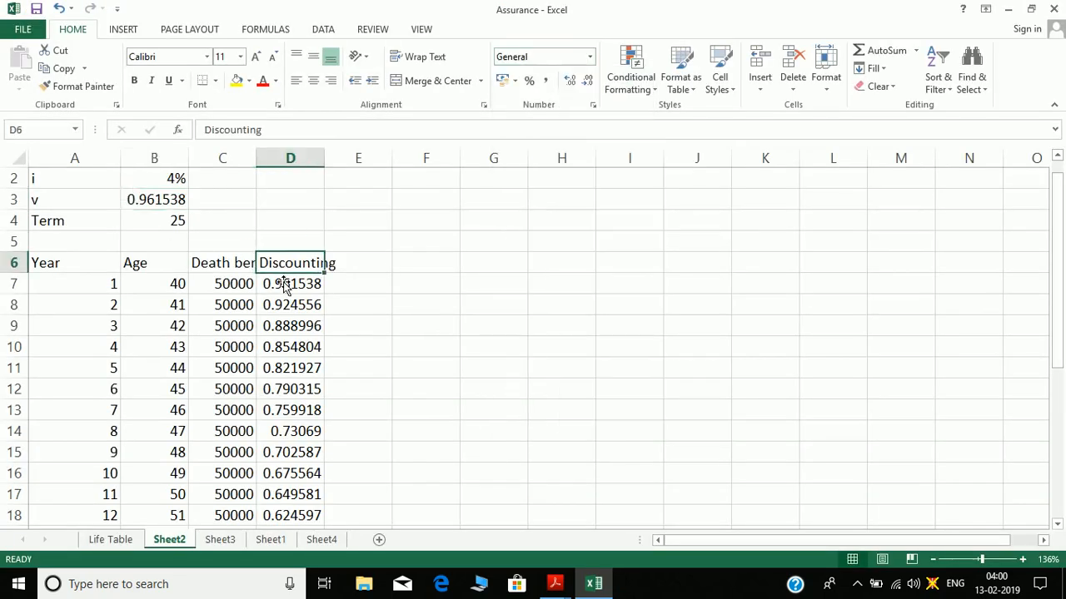
{"action": "left_click", "coordinate": [287, 285]}
{"action": "double_click", "coordinate": [287, 285]}
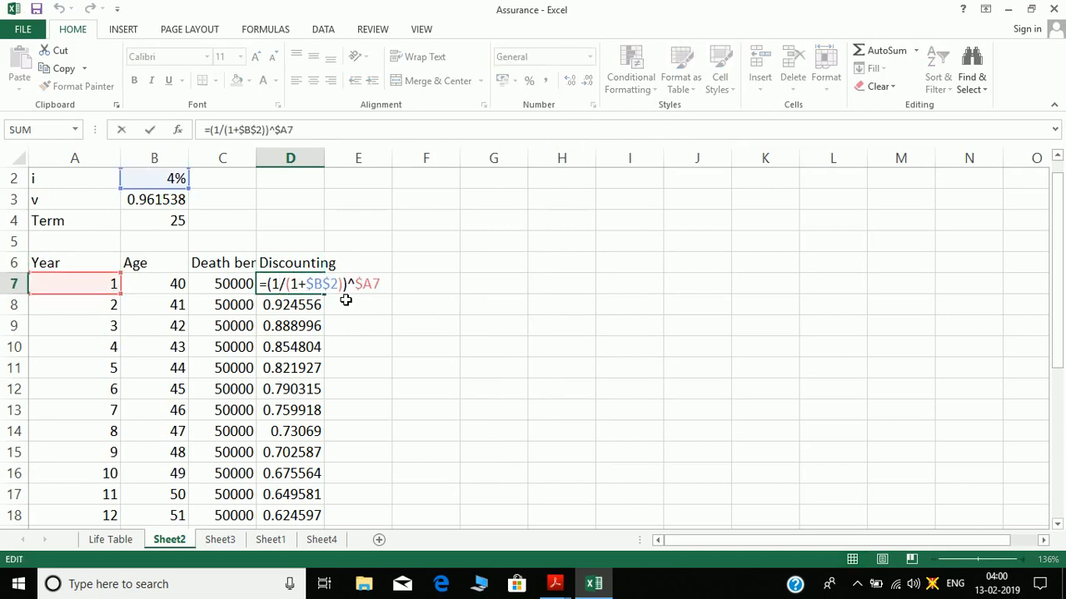
{"action": "key", "text": "Escape"}
{"action": "key", "text": "F2"}
{"action": "type", "text": "="}
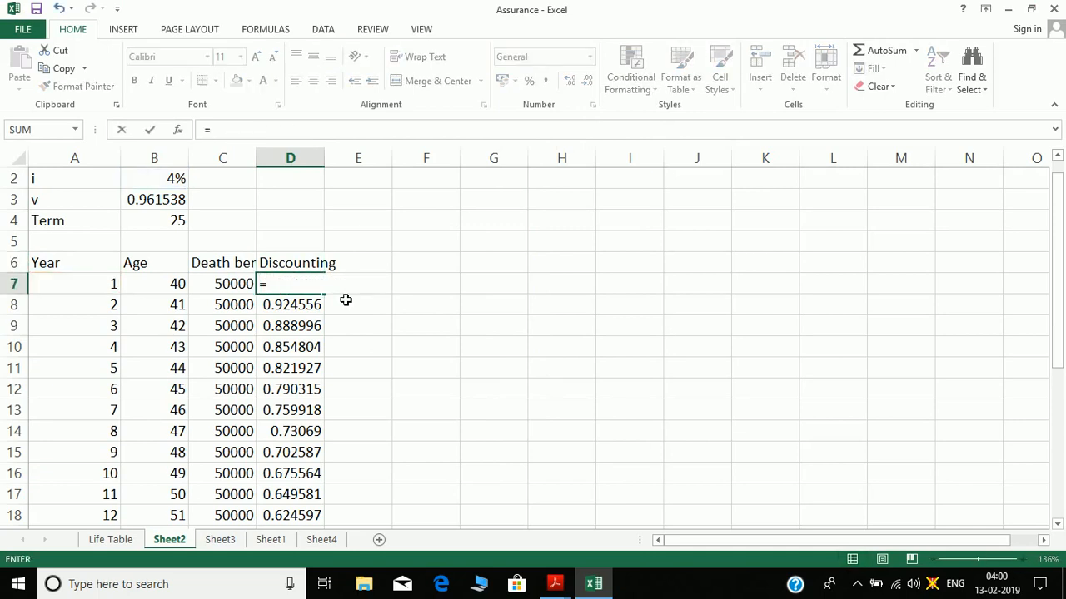
{"action": "type", "text": "v"}
{"action": "key", "text": "BackSpace"}
{"action": "left_click", "coordinate": [178, 202]}
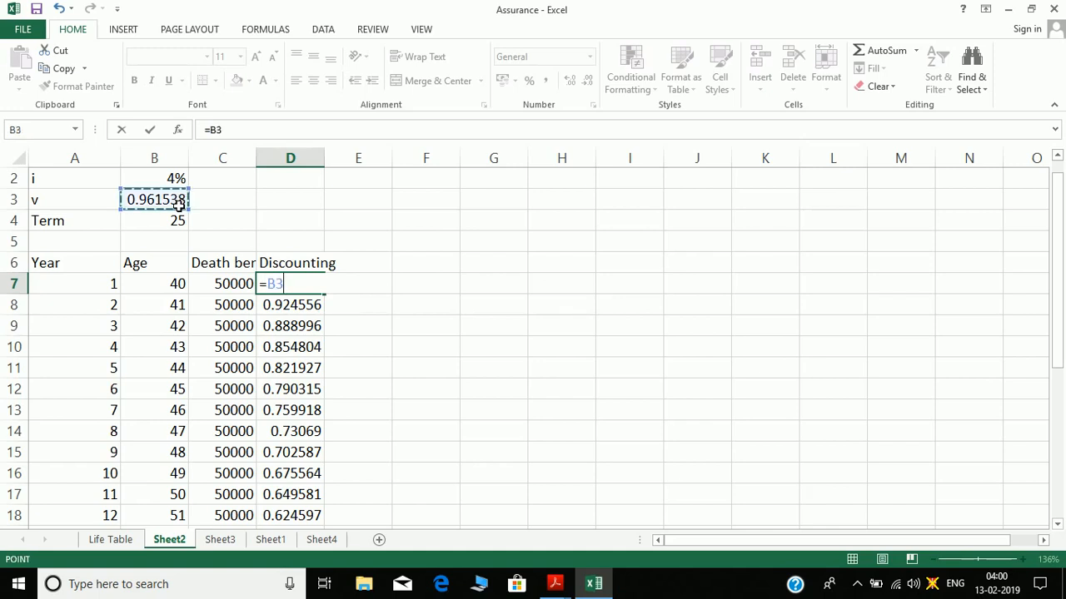
{"action": "key", "text": "F4"}
{"action": "type", "text": "^"}
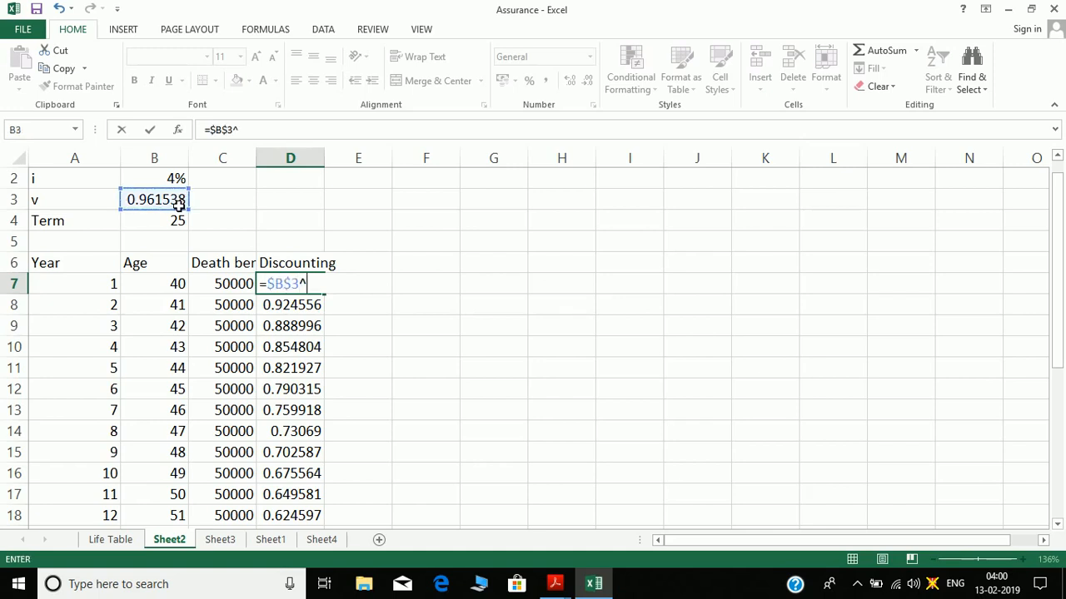
- Complete the D7 formula as =$B$3^$A7 and fill it down the Discounting column for every year
{"action": "left_click", "coordinate": [106, 283]}
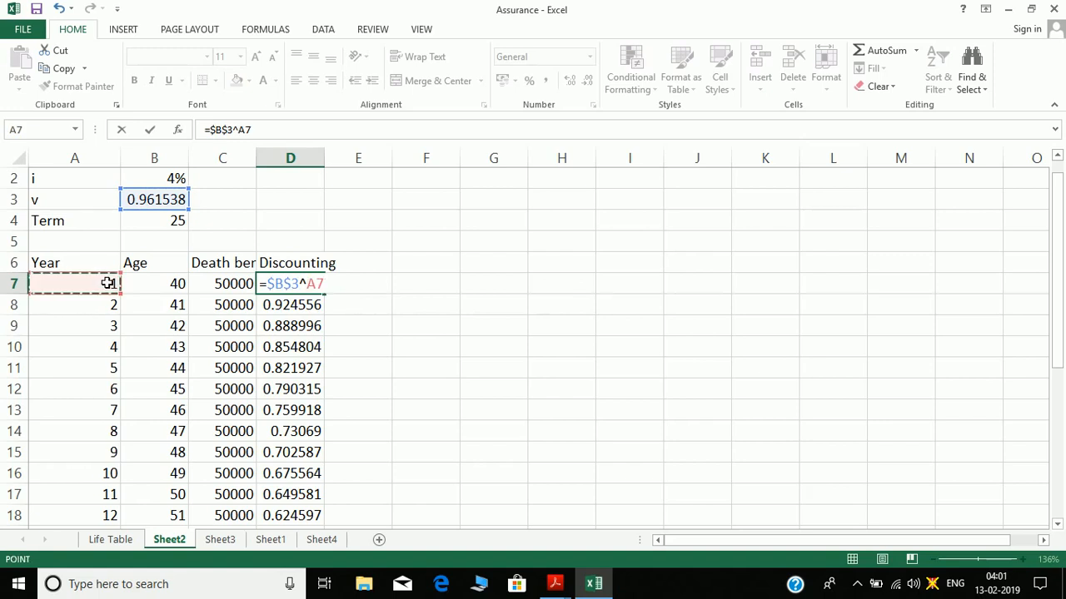
{"action": "key", "text": "F4"}
{"action": "key", "text": "F4"}
{"action": "key", "text": "F4"}
{"action": "key", "text": "ctrl+Return"}
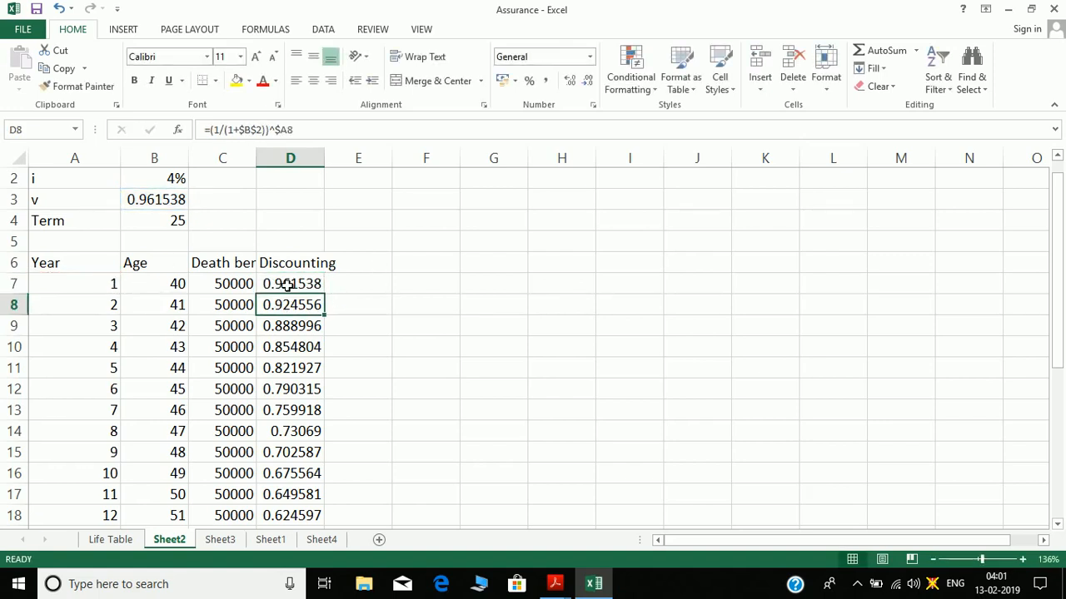
{"action": "double_click", "coordinate": [325, 305]}
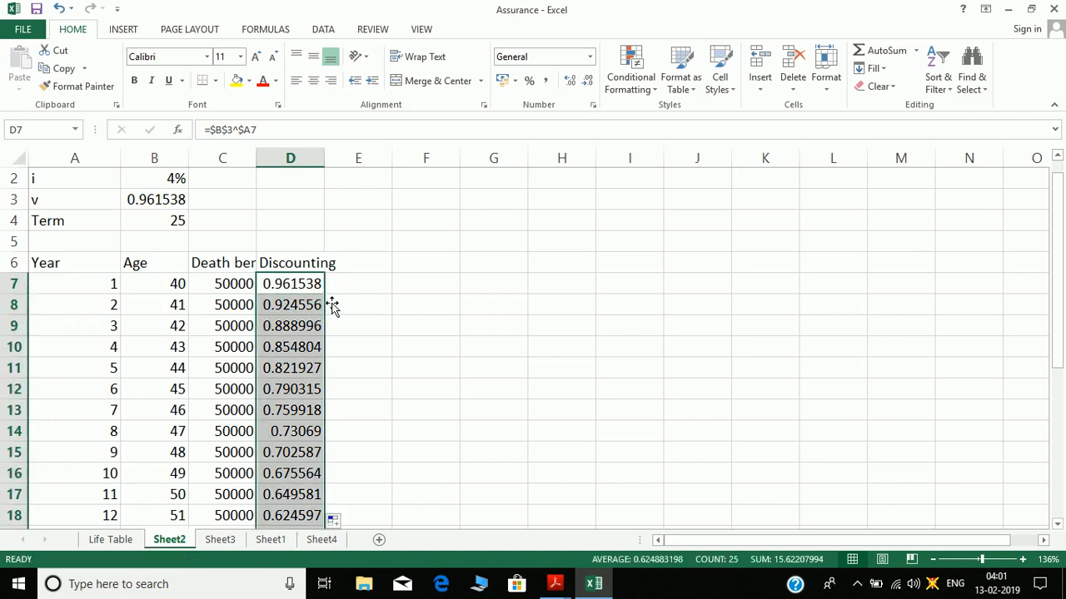
- Enter the column heading Probability in E6
{"action": "left_click", "coordinate": [366, 269]}
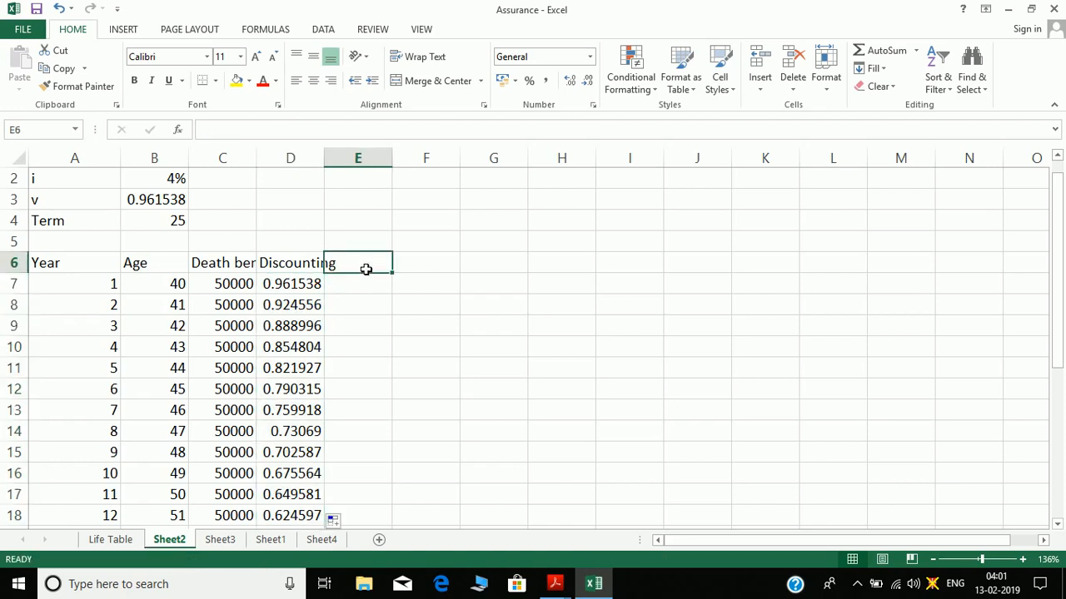
{"action": "type", "text": "Pr"}
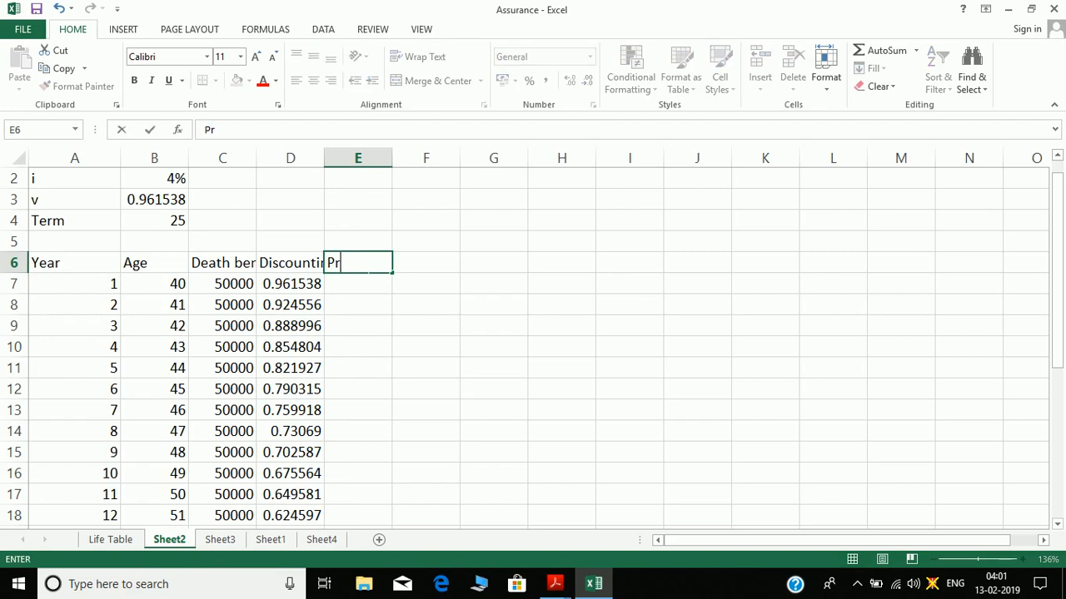
{"action": "type", "text": "obability"}
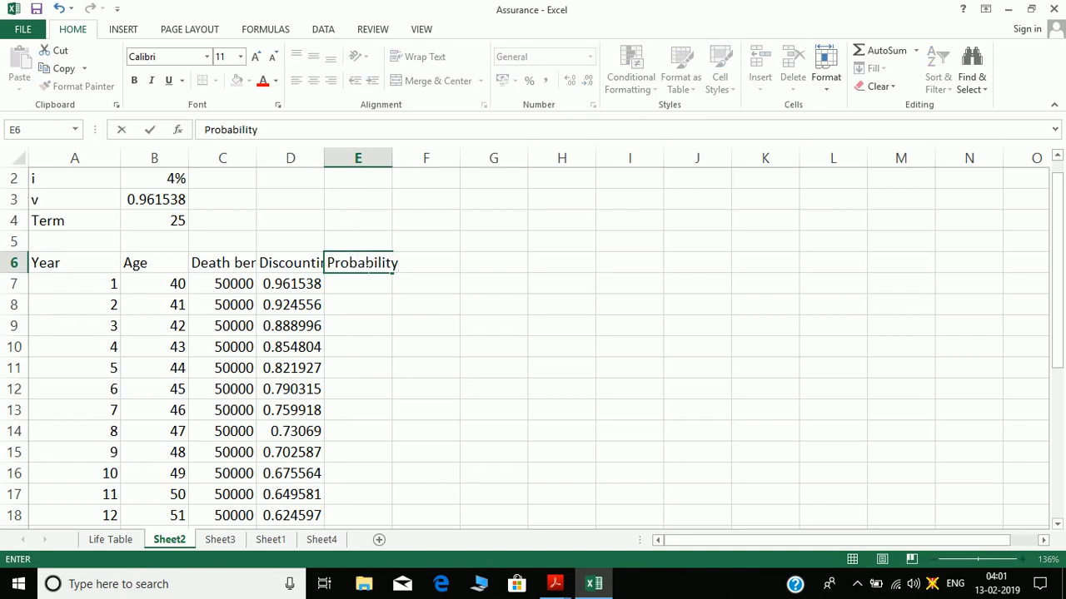
{"action": "key", "text": "Return"}
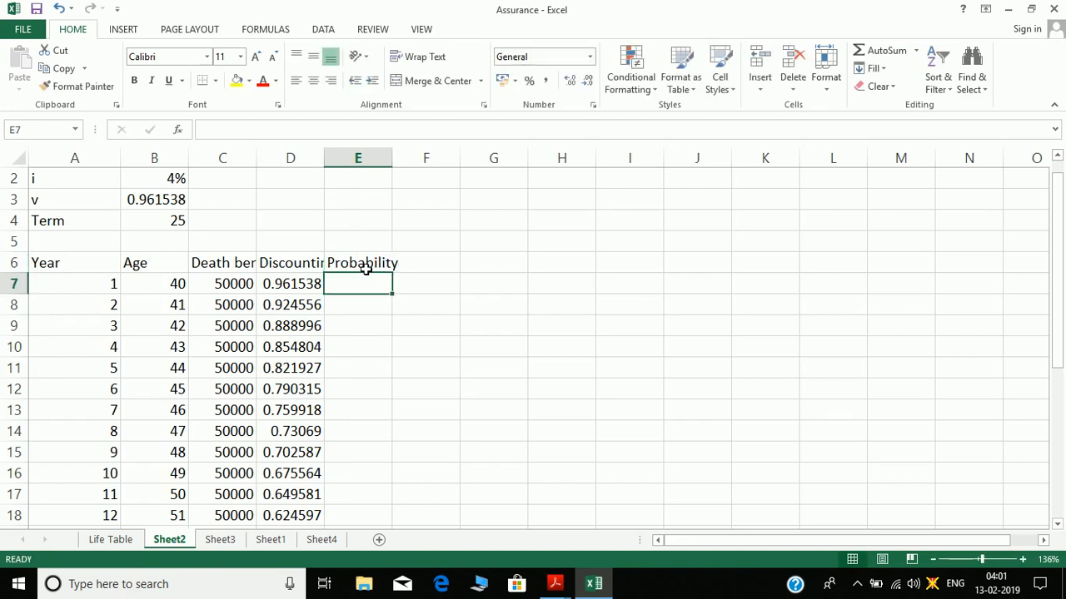
- Check the probability term in the Acrobat Reader notes, then view the AM92 Life Table sheet in Excel
{"action": "key", "text": "alt+Tab"}
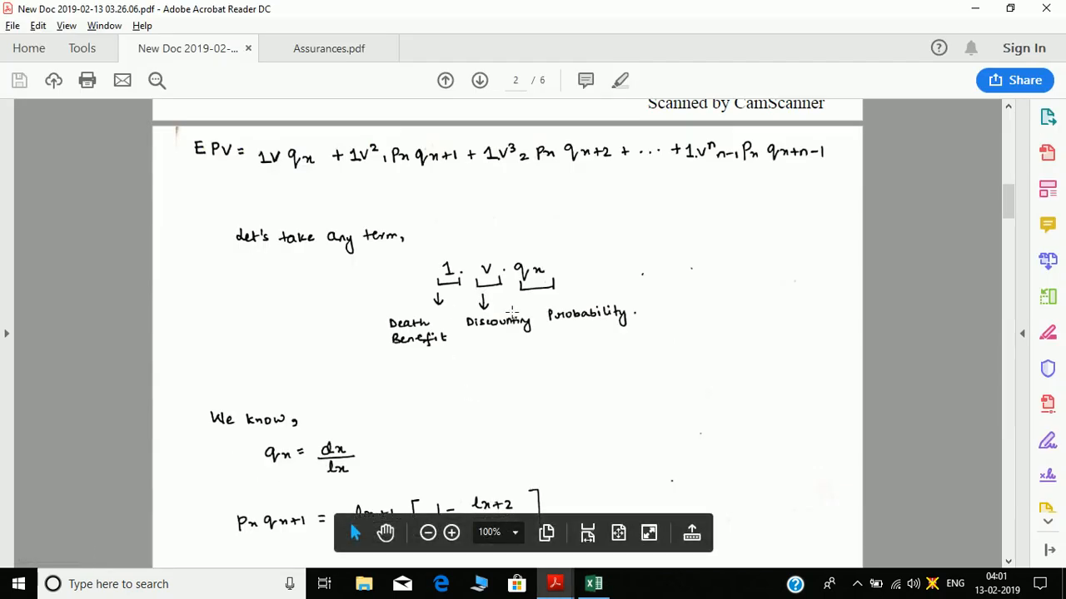
{"action": "key", "text": "alt+Tab"}
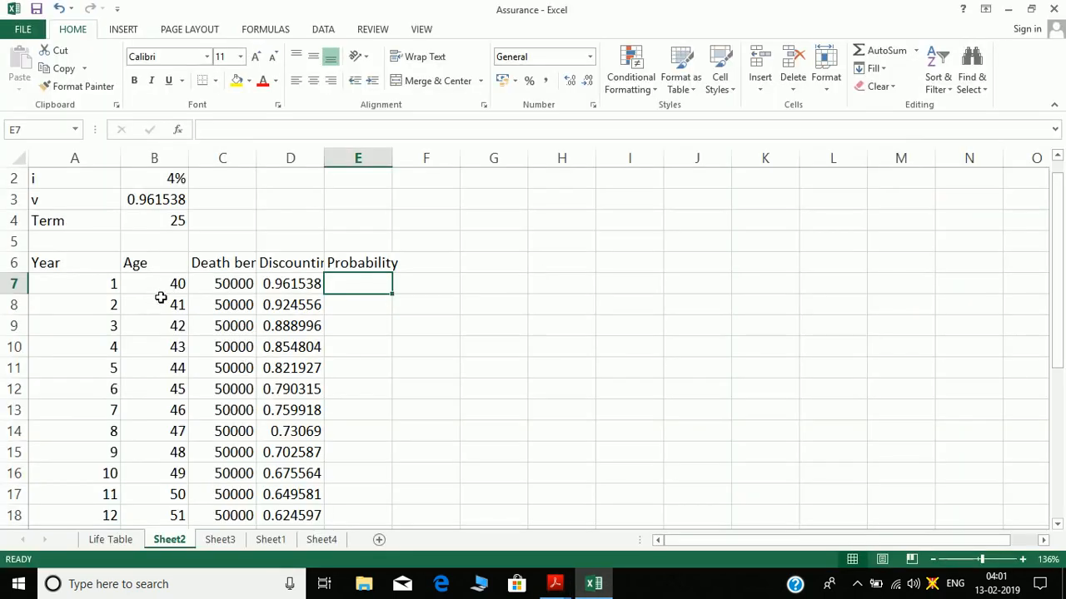
{"action": "left_click", "coordinate": [115, 541]}
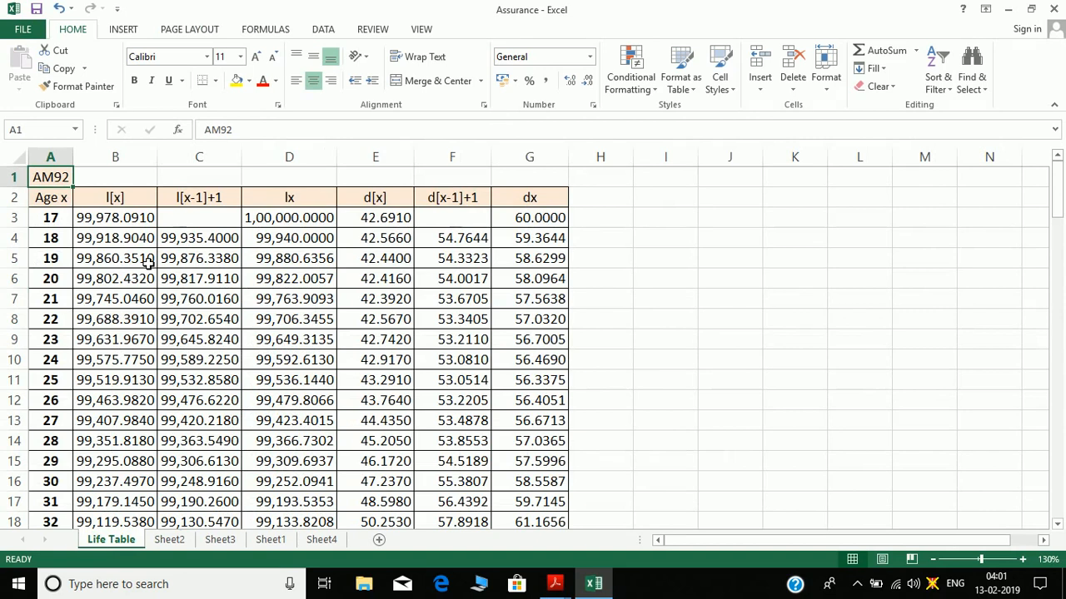
- Read the derivation of the probability terms through to the EPV formula in the Acrobat Reader notes, then return to Sheet2 in Excel
{"action": "key", "text": "alt+Tab"}
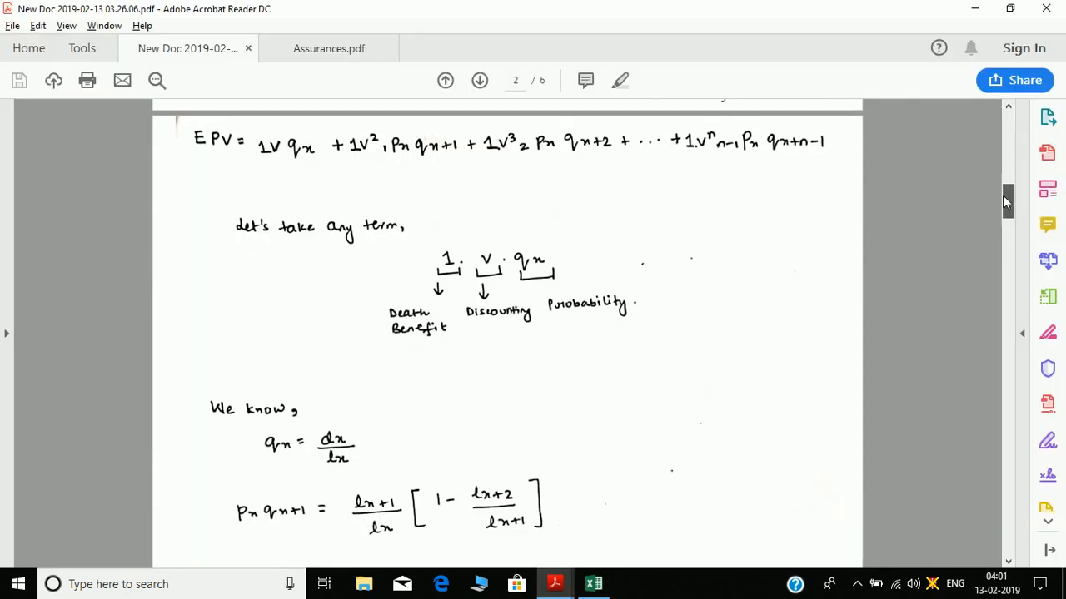
{"action": "left_click_drag", "start_coordinate": [1002, 195], "coordinate": [1006, 202]}
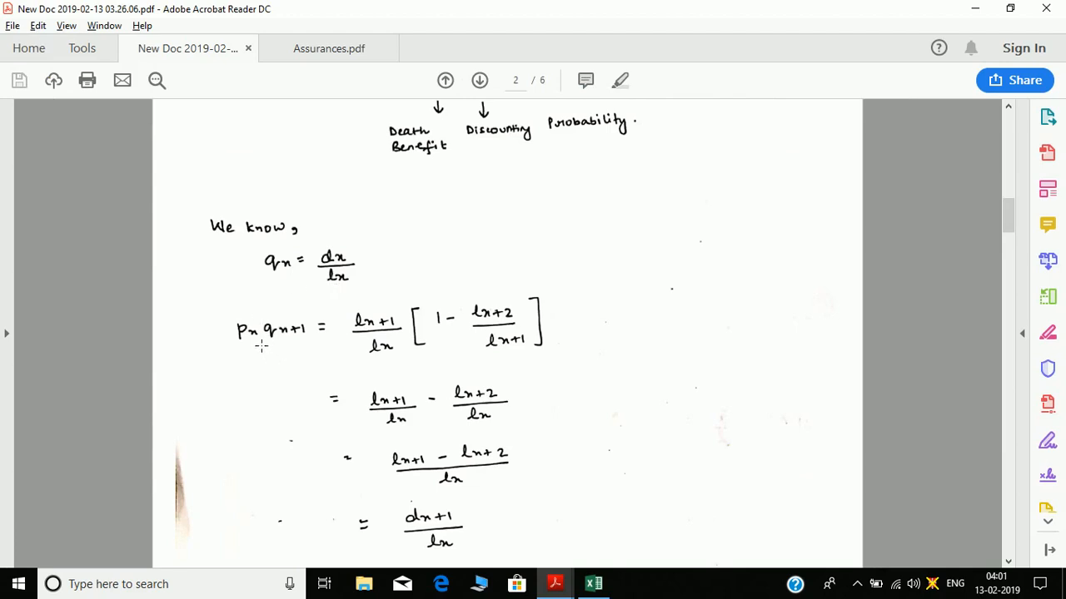
{"action": "left_click_drag", "start_coordinate": [287, 350], "coordinate": [637, 325]}
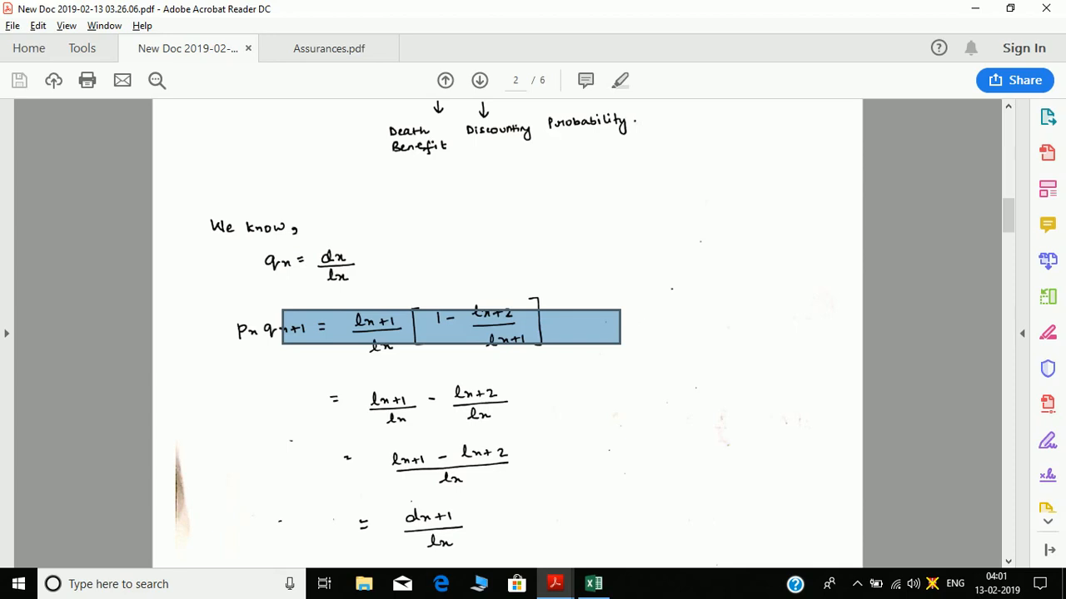
{"action": "left_click", "coordinate": [821, 254]}
{"action": "left_click", "coordinate": [860, 252]}
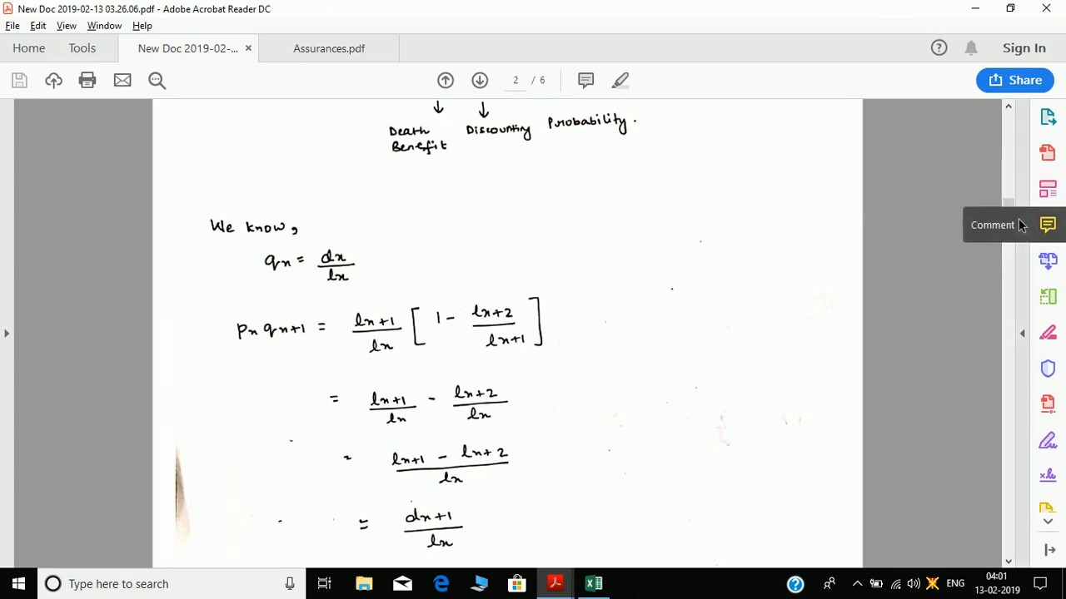
{"action": "scroll", "coordinate": [582, 333], "scroll_direction": "down", "scroll_amount": 2}
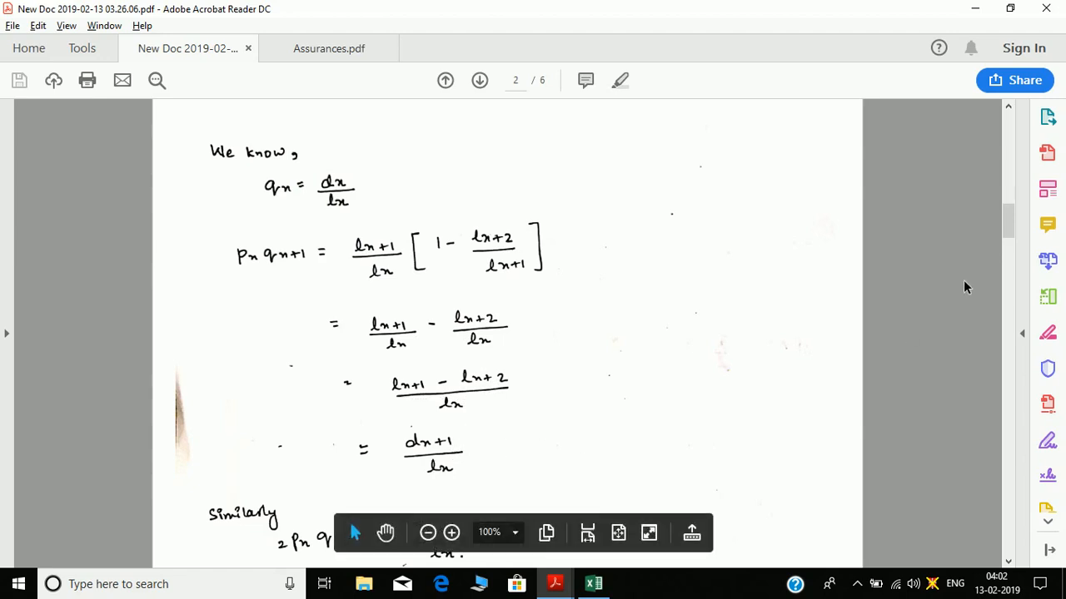
{"action": "left_click_drag", "start_coordinate": [1009, 230], "coordinate": [1010, 243]}
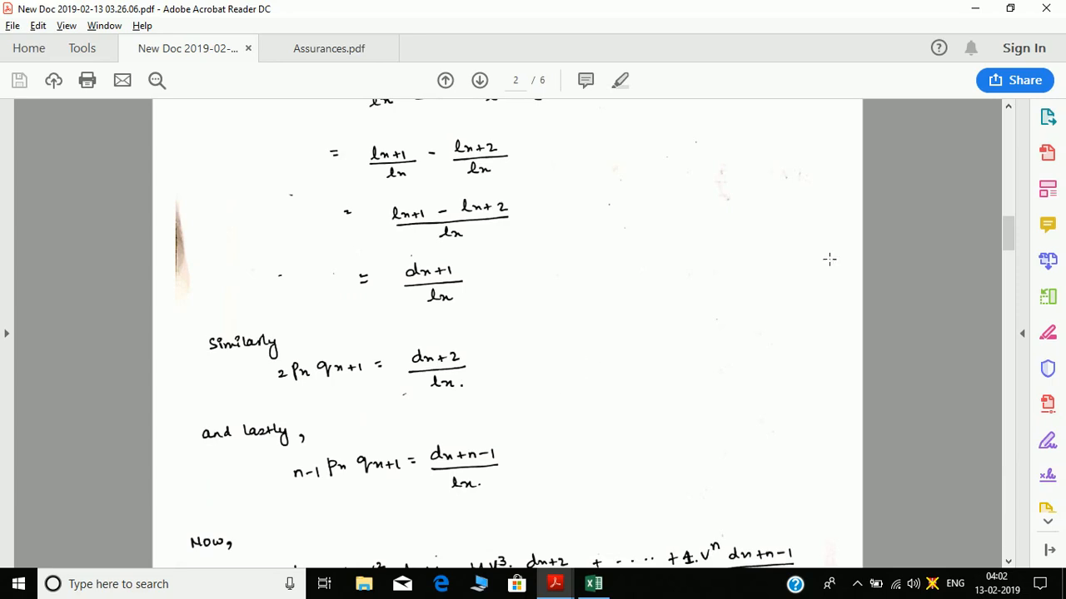
{"action": "left_click_drag", "start_coordinate": [1002, 223], "coordinate": [1001, 234]}
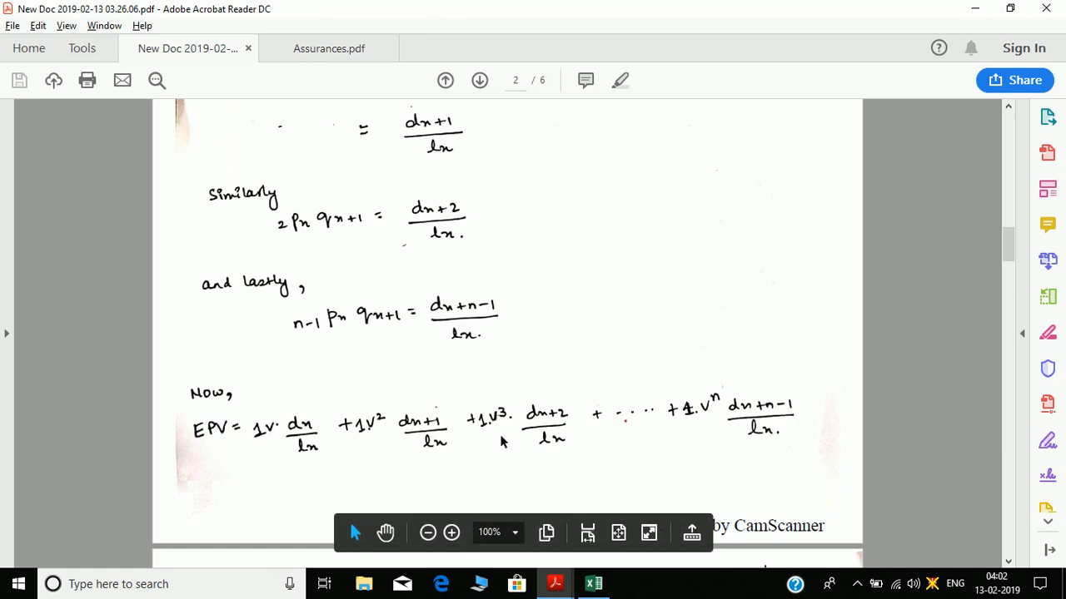
{"action": "key", "text": "alt+Tab"}
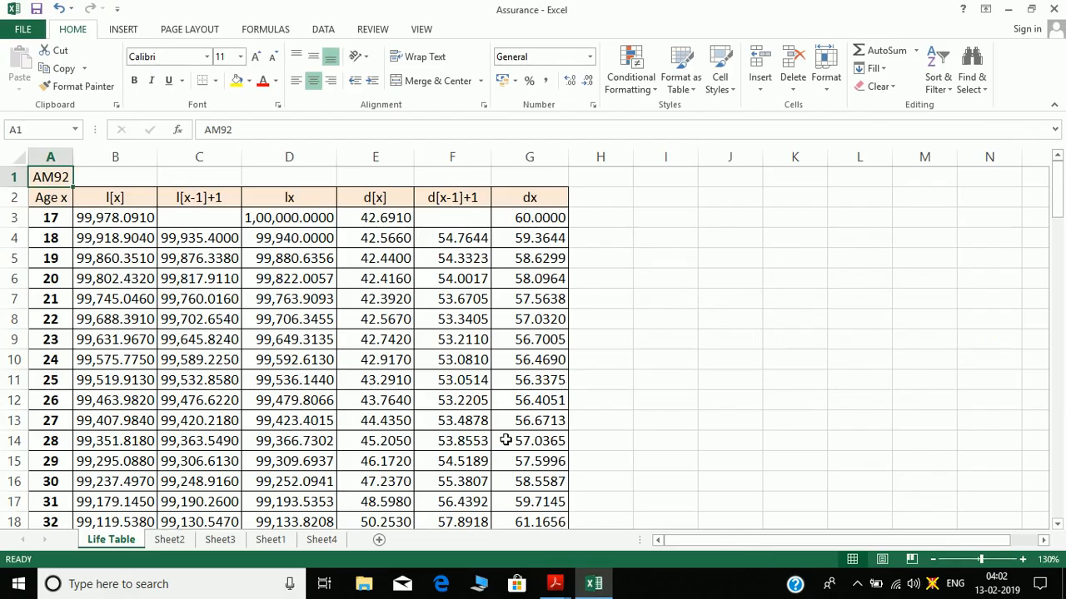
{"action": "left_click", "coordinate": [169, 546]}
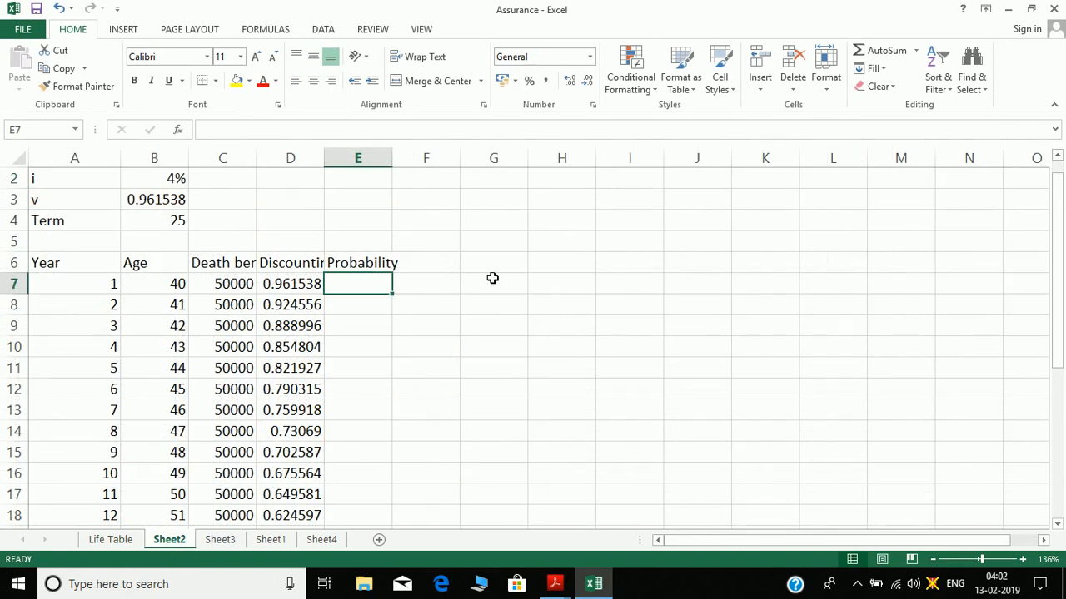
{"action": "type", "text": "="}
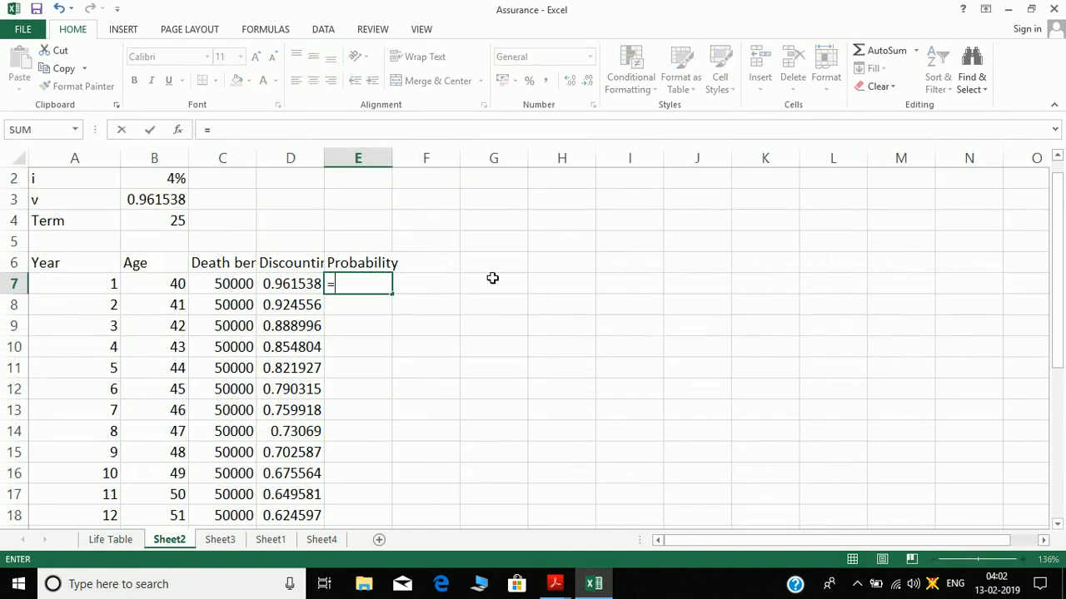
{"action": "left_click", "coordinate": [131, 538]}
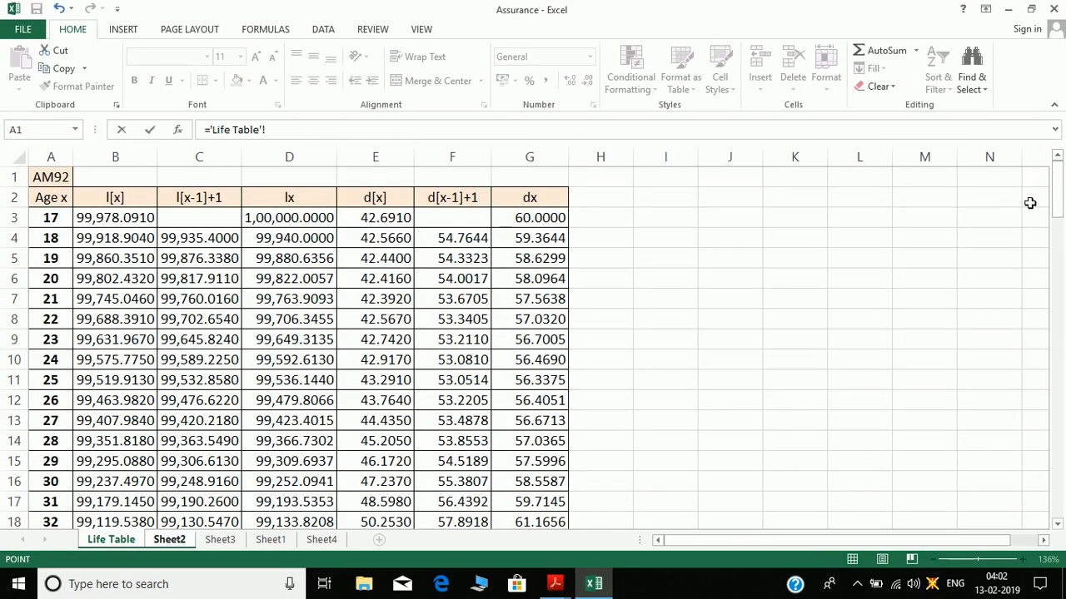
{"action": "left_click_drag", "start_coordinate": [1058, 209], "coordinate": [1059, 284]}
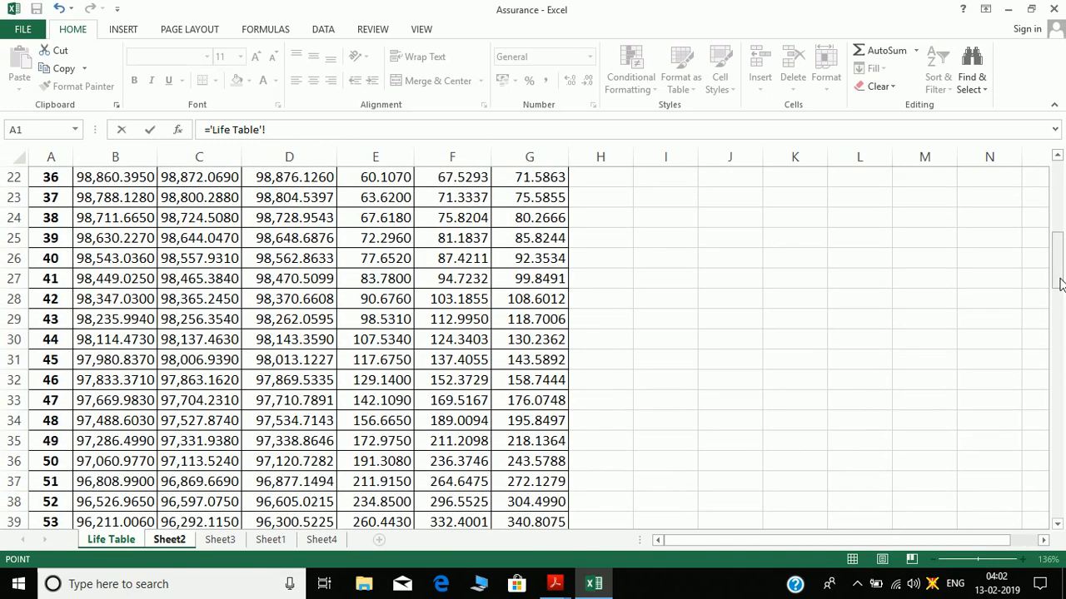
{"action": "key", "text": "Escape"}
- Start a VLOOKUP formula in E7 with the age cell $B7 as the lookup value, fixing only its column
{"action": "type", "text": "="}
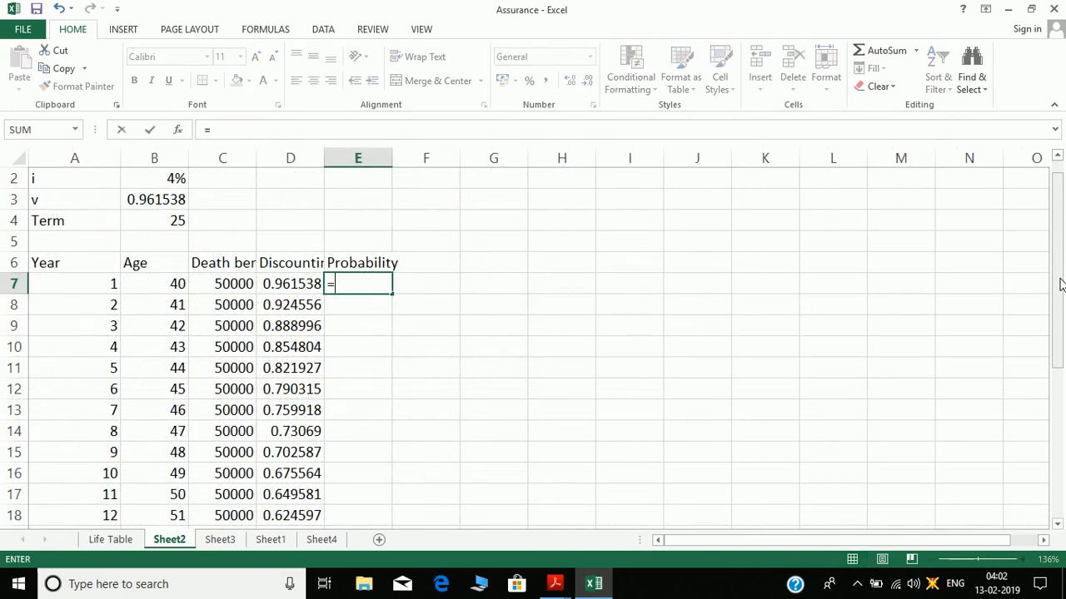
{"action": "type", "text": "vlo"}
{"action": "key", "text": "Tab"}
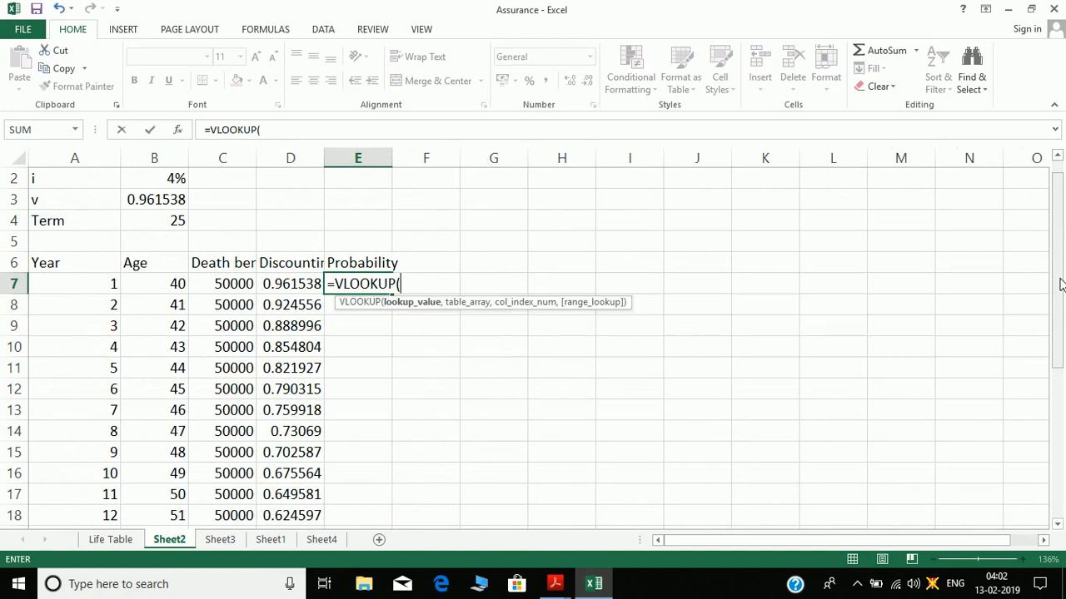
{"action": "left_click", "coordinate": [175, 289]}
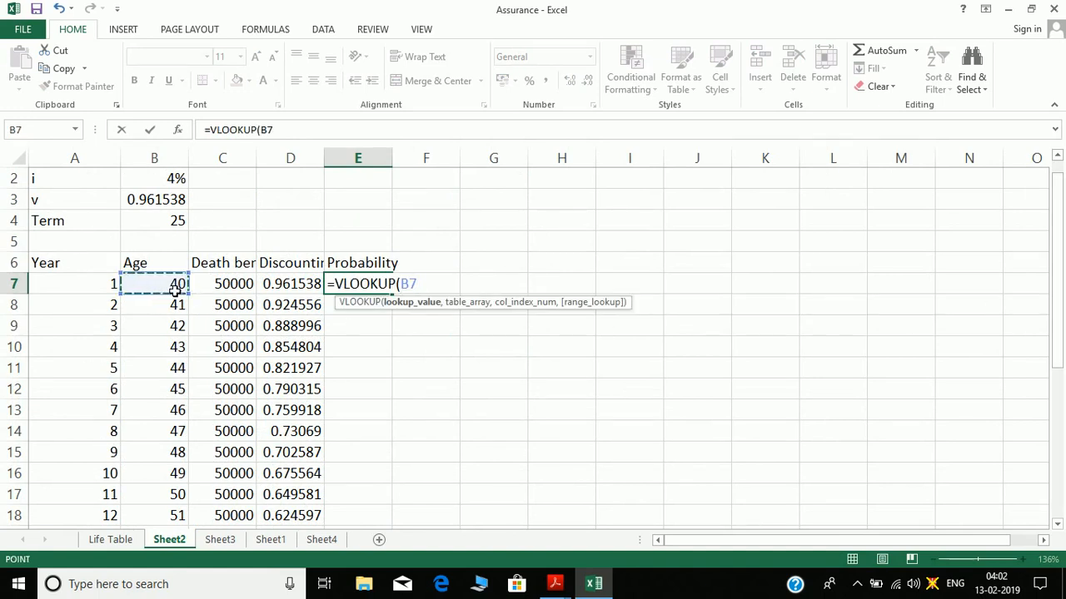
{"action": "key", "text": "F4"}
{"action": "key", "text": "F4"}
{"action": "key", "text": "F4"}
{"action": "type", "text": ","}
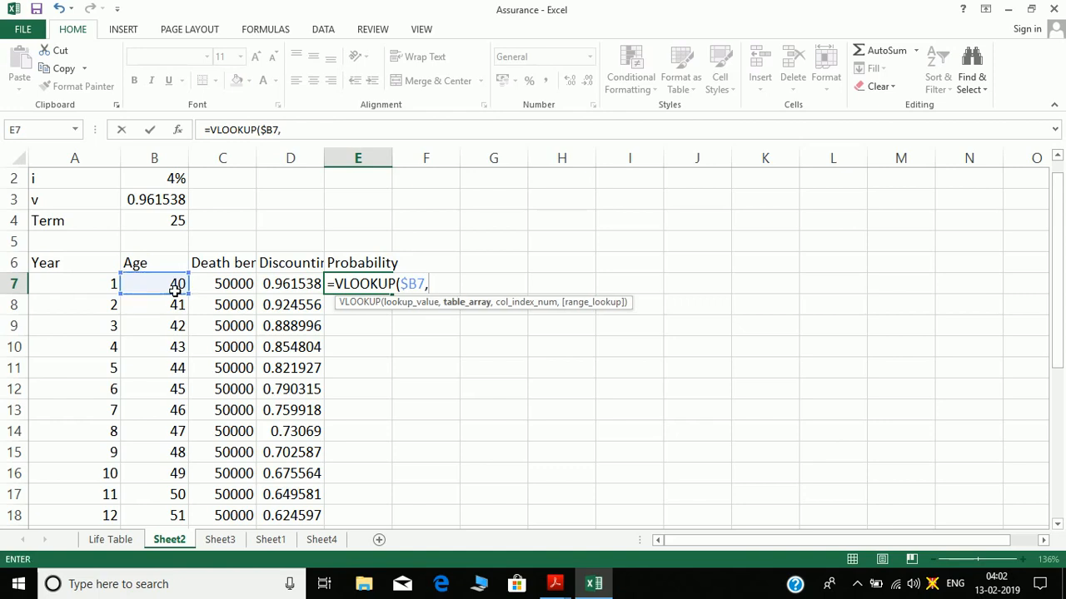
- Set the lookup's table array to the absolute range $A$2:$G$106 on the Life Table sheet
{"action": "left_click", "coordinate": [109, 539]}
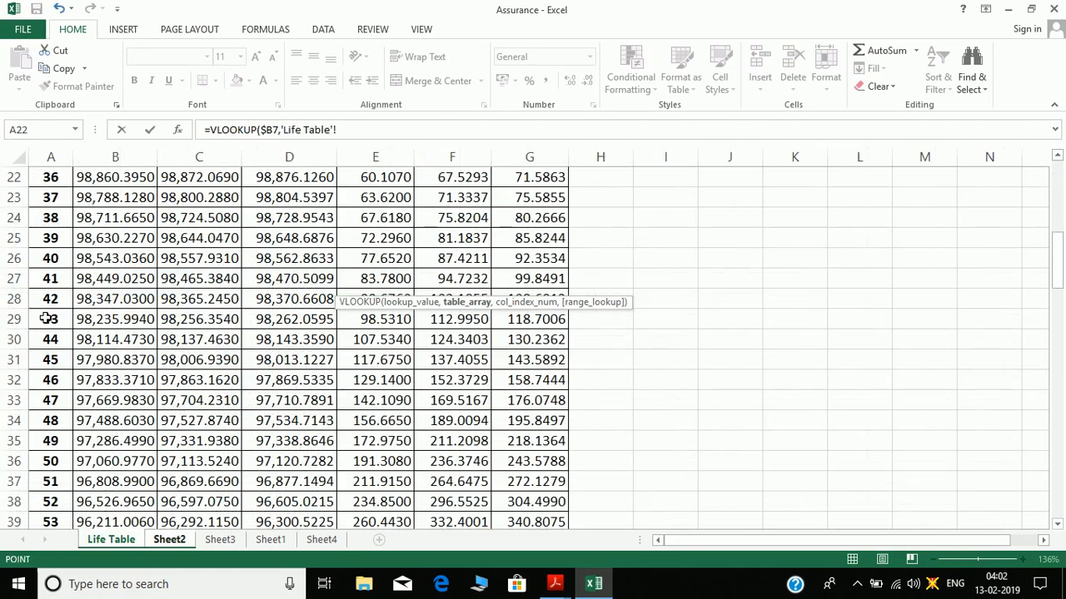
{"action": "key", "text": "ctrl+Up"}
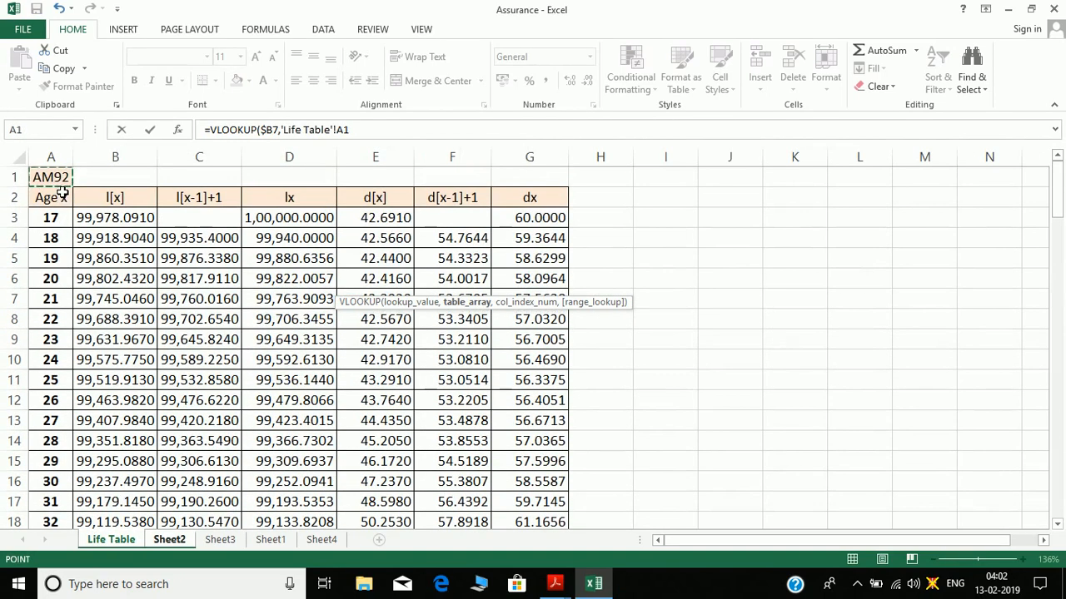
{"action": "left_click", "coordinate": [63, 194]}
{"action": "key", "text": "ctrl+shift+Right"}
{"action": "key", "text": "ctrl+shift+Down"}
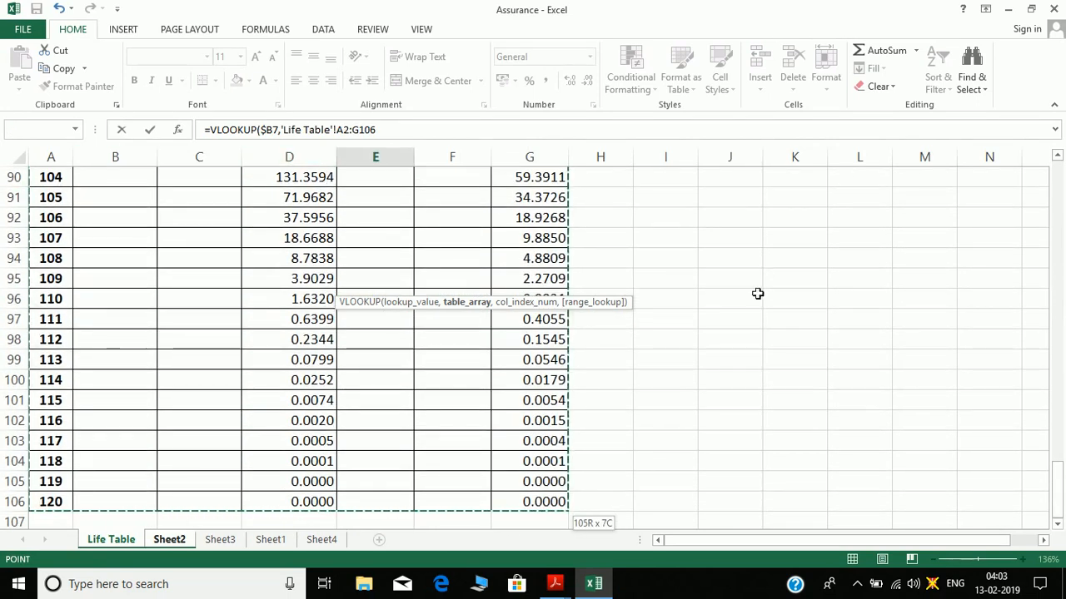
{"action": "left_click_drag", "start_coordinate": [1053, 490], "coordinate": [1029, 172]}
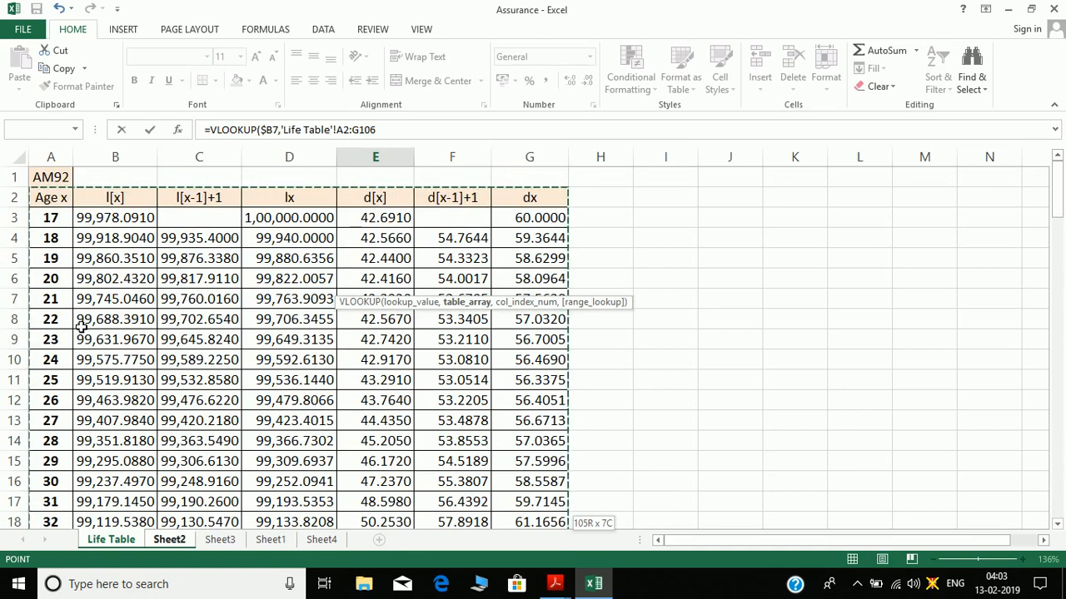
{"action": "key", "text": "F4"}
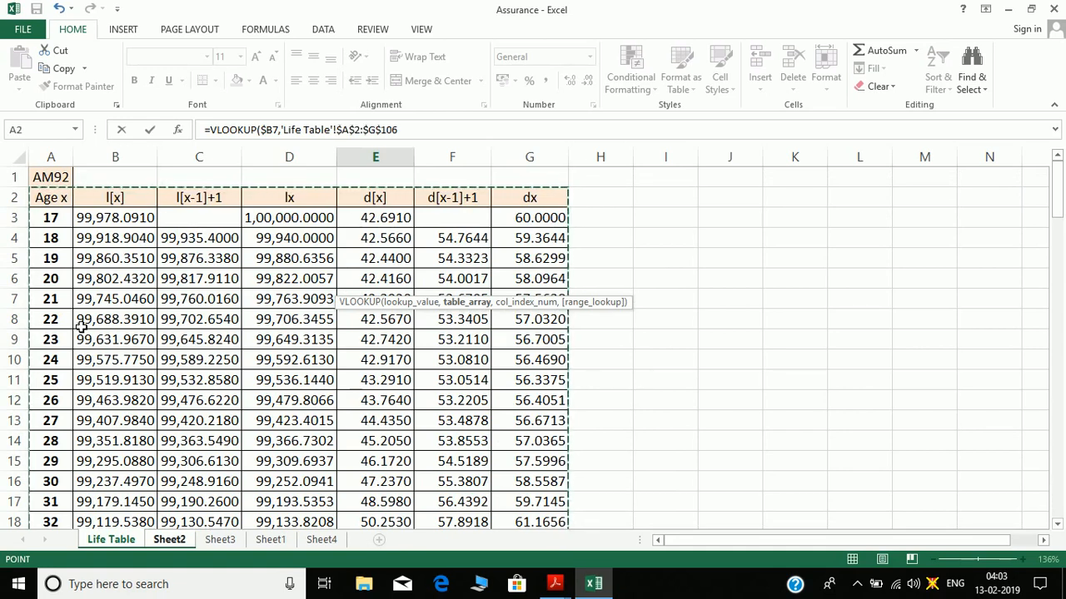
- Finish the E7 lookup with column index 7 for dx and 0 for an exact match
{"action": "type", "text": ",7"}
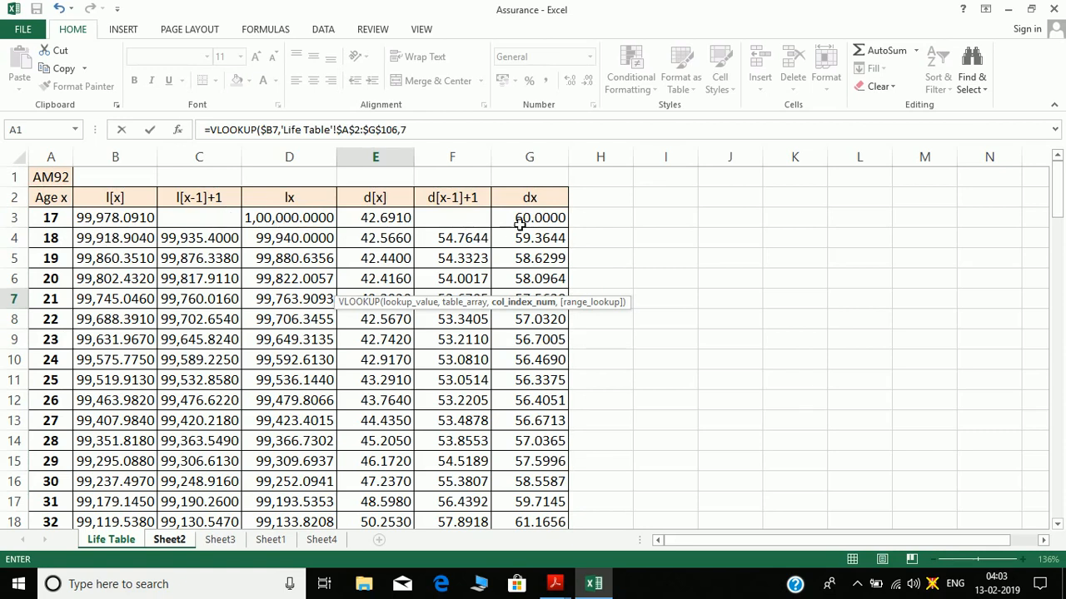
{"action": "type", "text": ",0"}
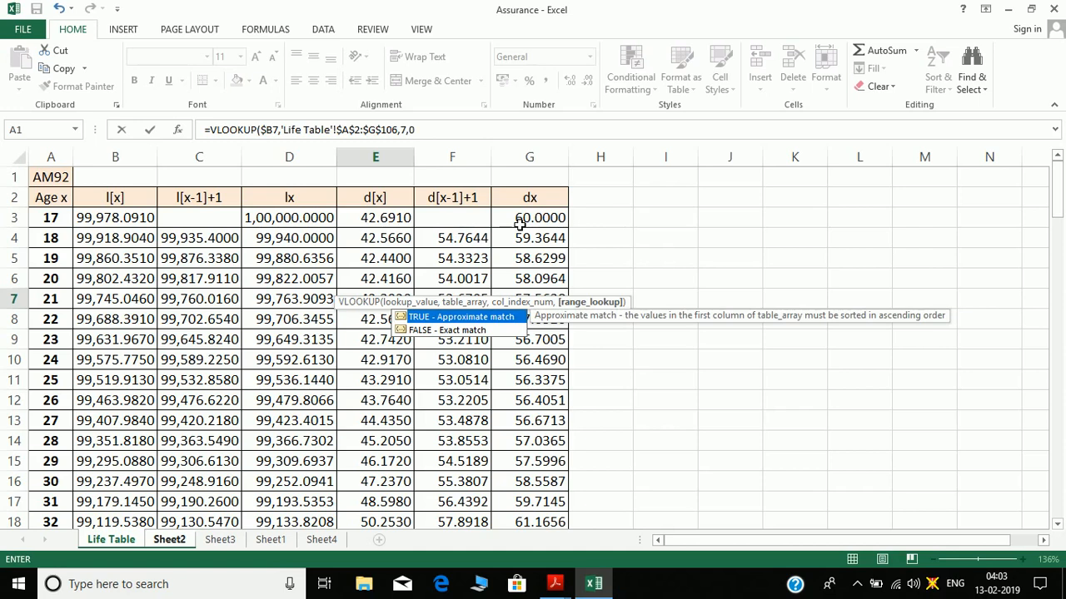
{"action": "type", "text": ")"}
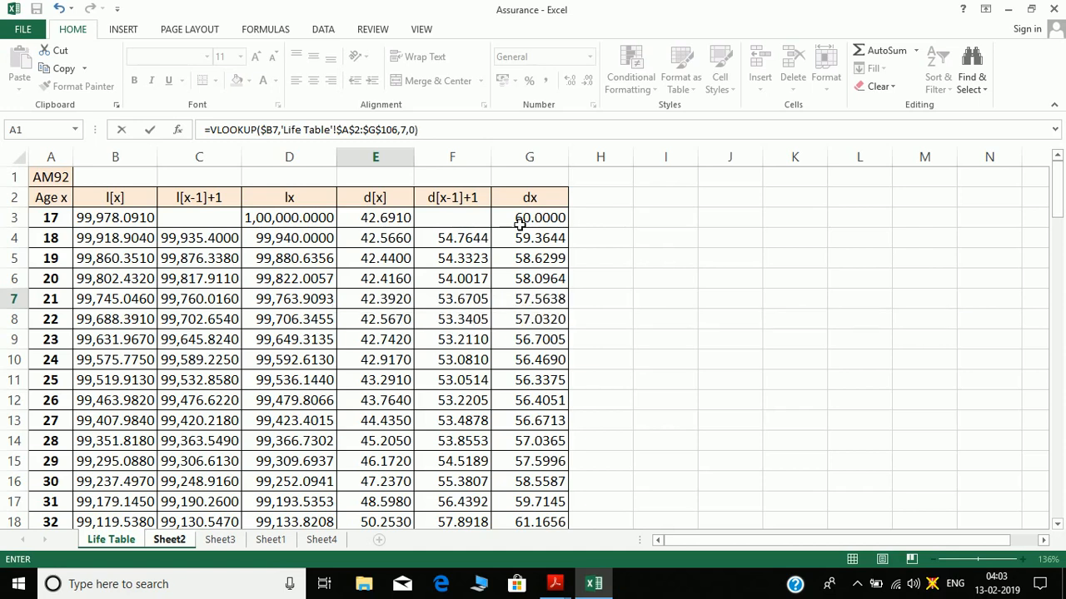
{"action": "key", "text": "Return"}
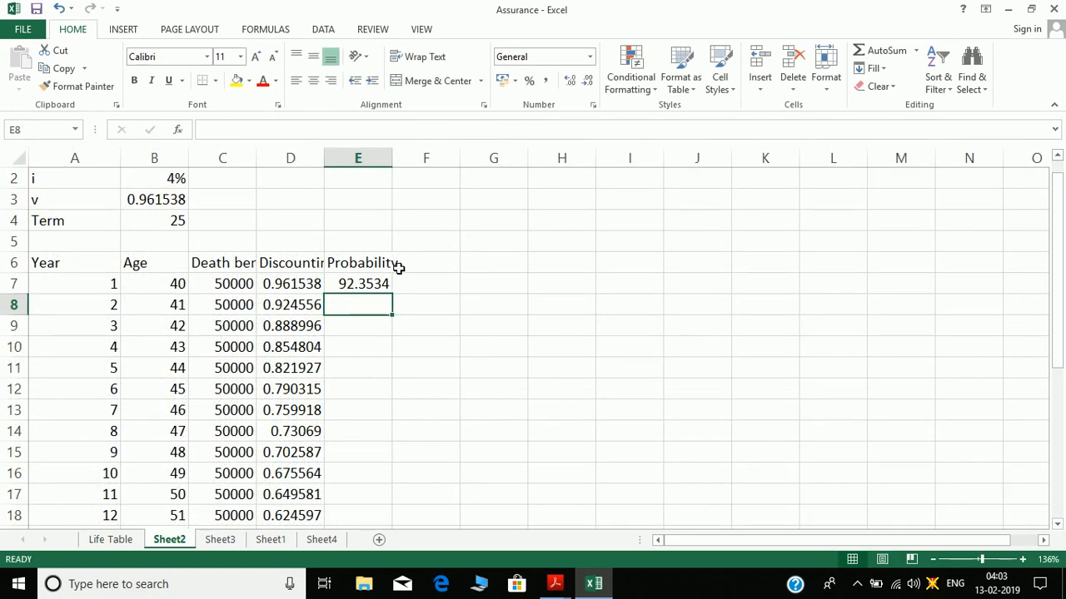
- Check the first probability term of the EPV formula in the Acrobat Reader notes, then return to Sheet2 in Excel
{"action": "left_click", "coordinate": [365, 284]}
{"action": "double_click", "coordinate": [364, 283]}
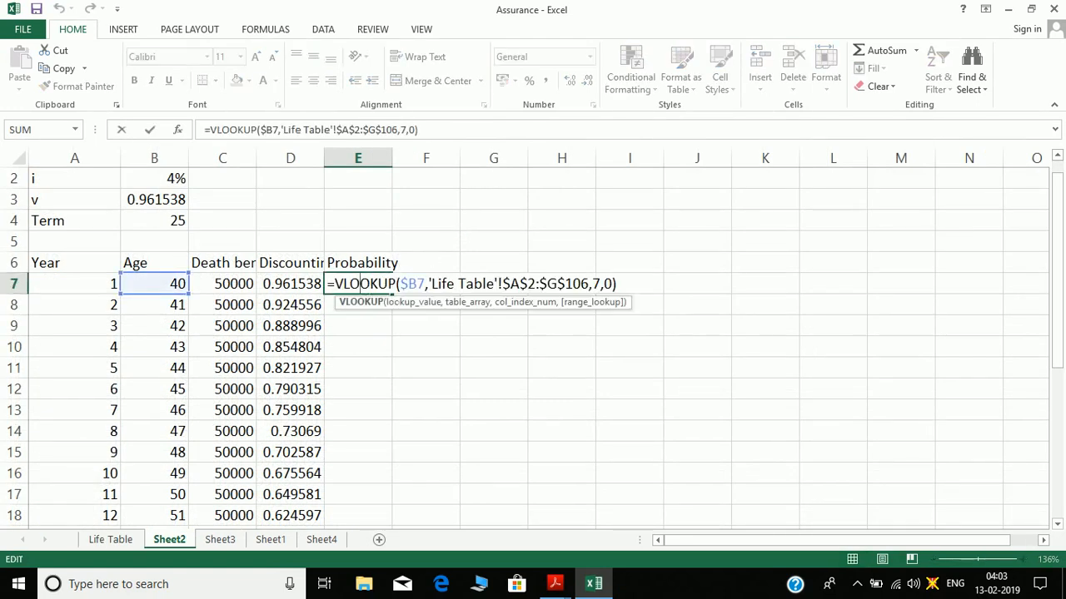
{"action": "key", "text": "Escape"}
{"action": "key", "text": "alt+Tab"}
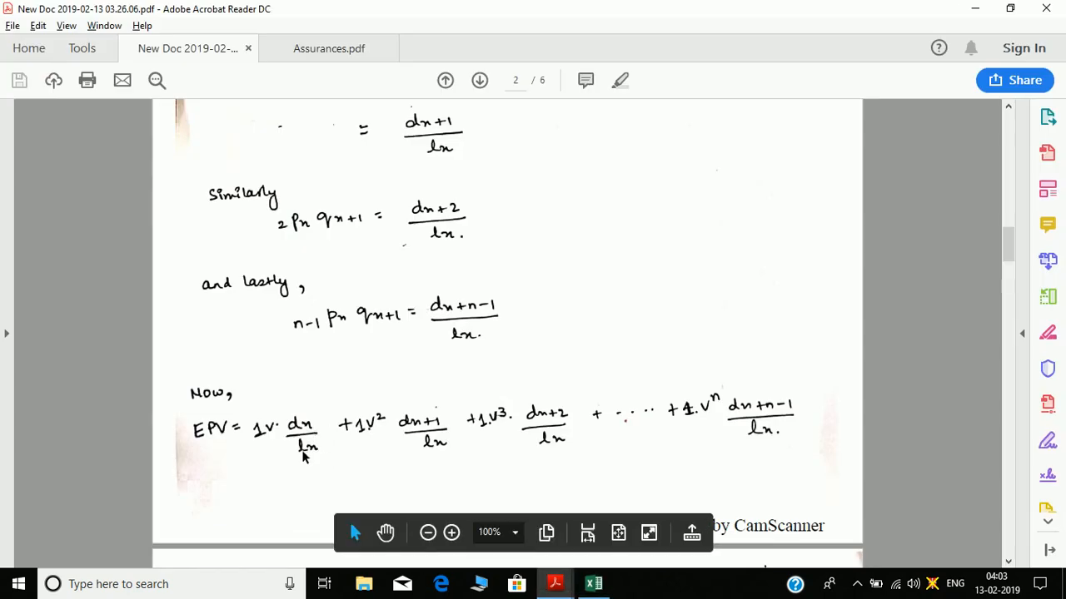
{"action": "key", "text": "alt+Tab"}
- Extend the E7 formula by dividing it by a second VLOOKUP that uses $B7 as the lookup value
{"action": "double_click", "coordinate": [348, 284]}
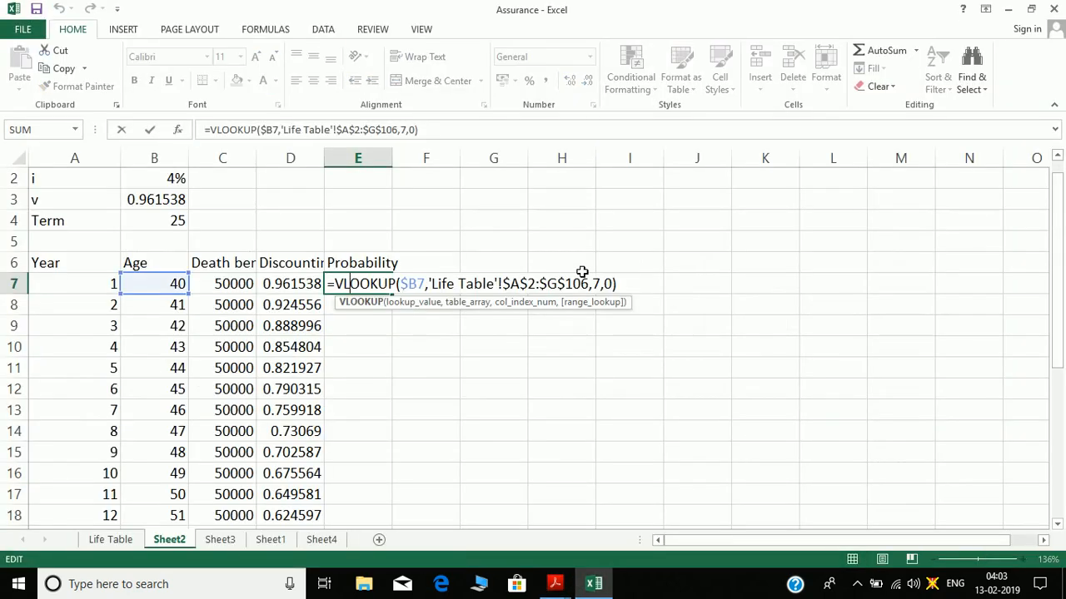
{"action": "left_click", "coordinate": [617, 284]}
{"action": "type", "text": "/"}
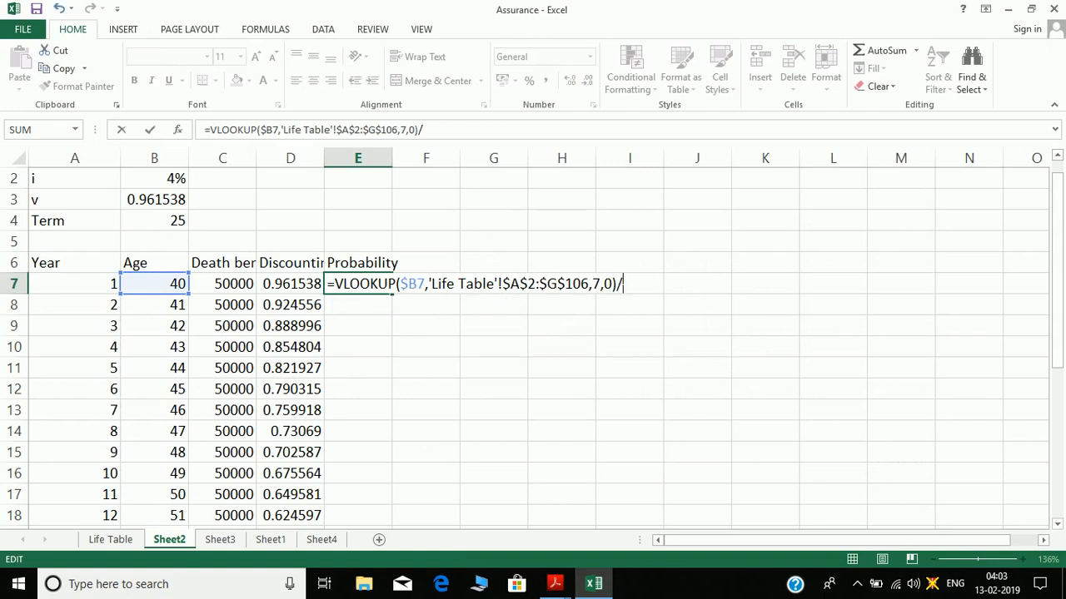
{"action": "type", "text": "vl"}
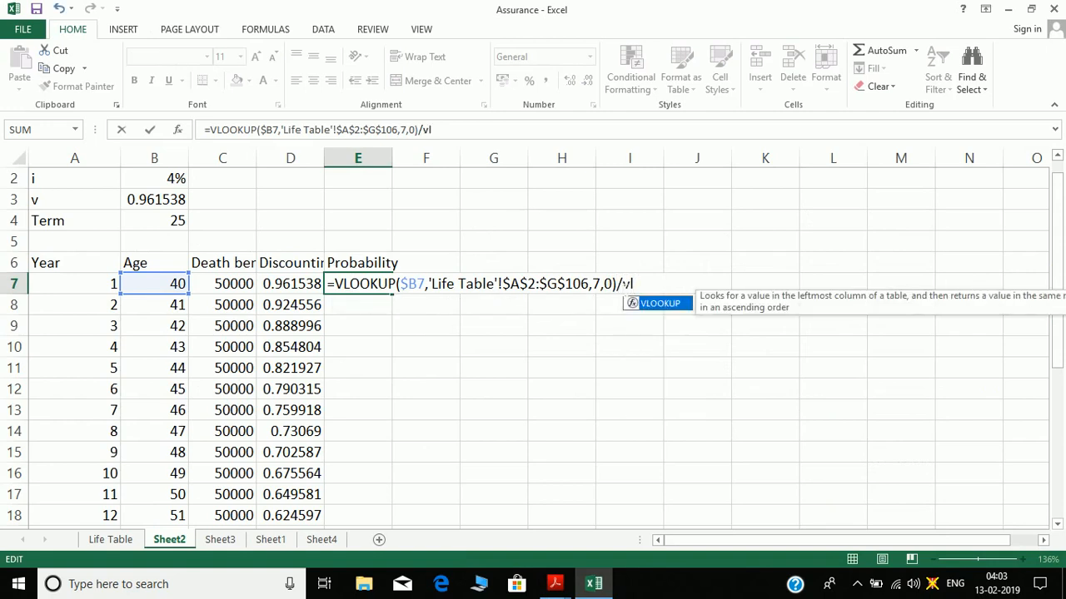
{"action": "key", "text": "Tab"}
{"action": "left_click", "coordinate": [183, 285]}
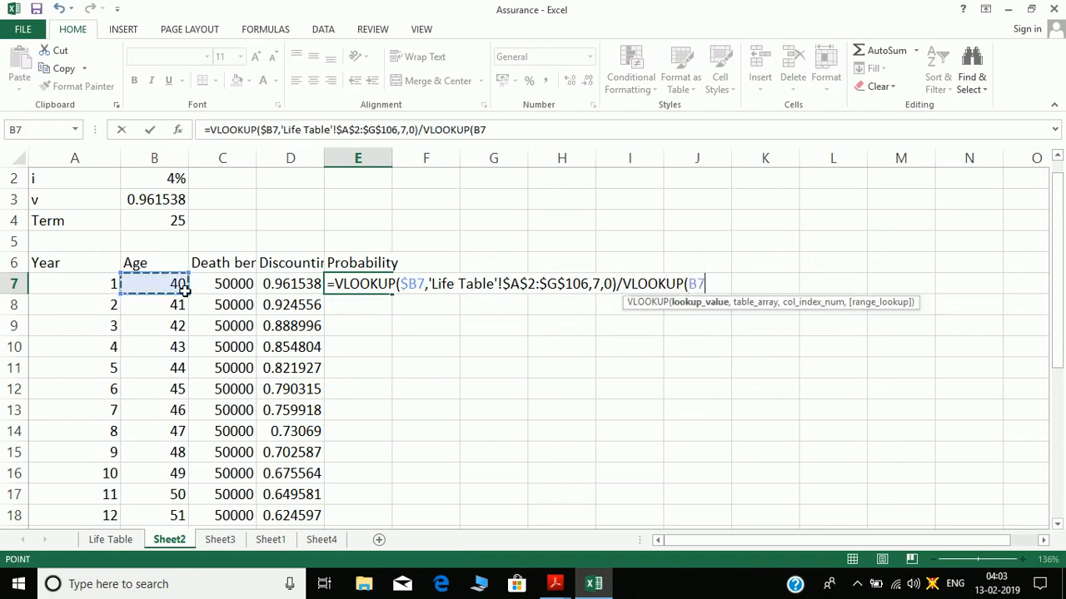
{"action": "key", "text": "F4"}
{"action": "key", "text": "F4"}
{"action": "key", "text": "F4"}
{"action": "type", "text": ","}
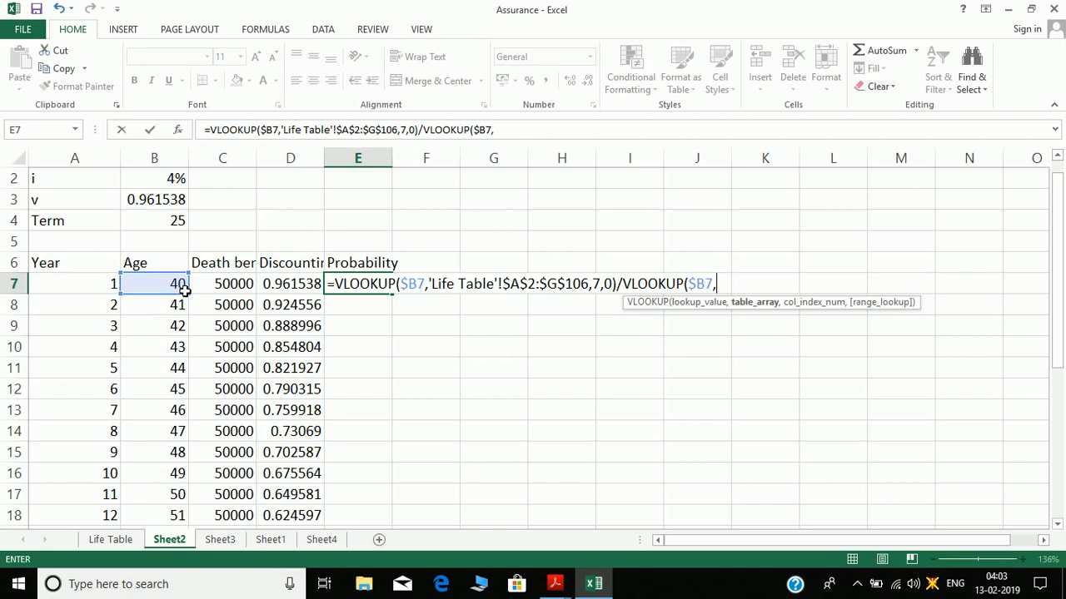
- Use the absolute range $A$2:$G$106 on the Life Table sheet as the second VLOOKUP's table array
{"action": "left_click", "coordinate": [111, 541]}
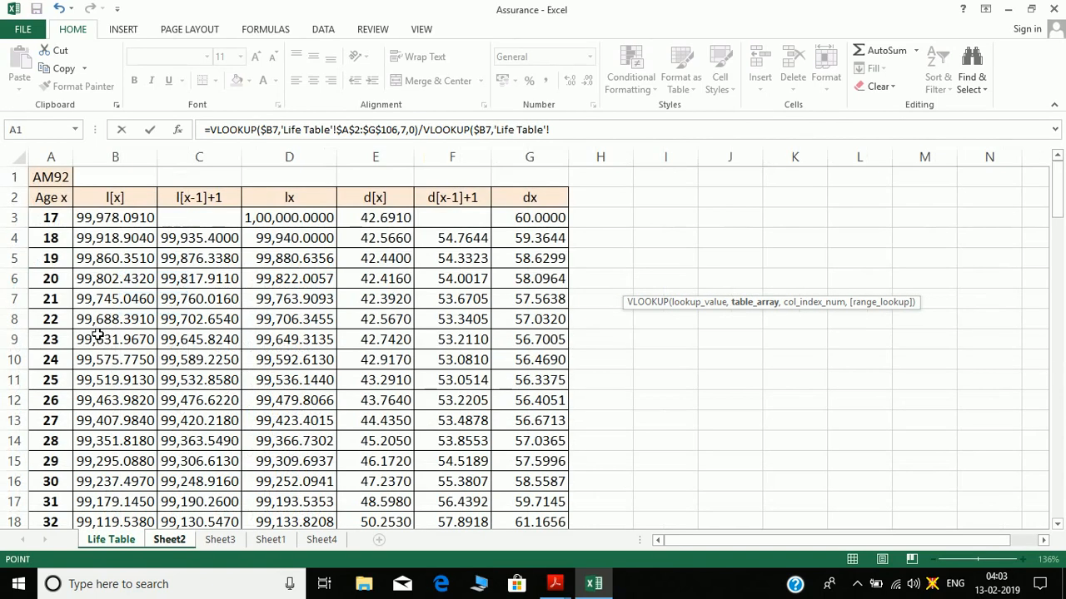
{"action": "left_click", "coordinate": [54, 205]}
{"action": "key", "text": "ctrl+shift+Right"}
{"action": "key", "text": "ctrl+shift+Down"}
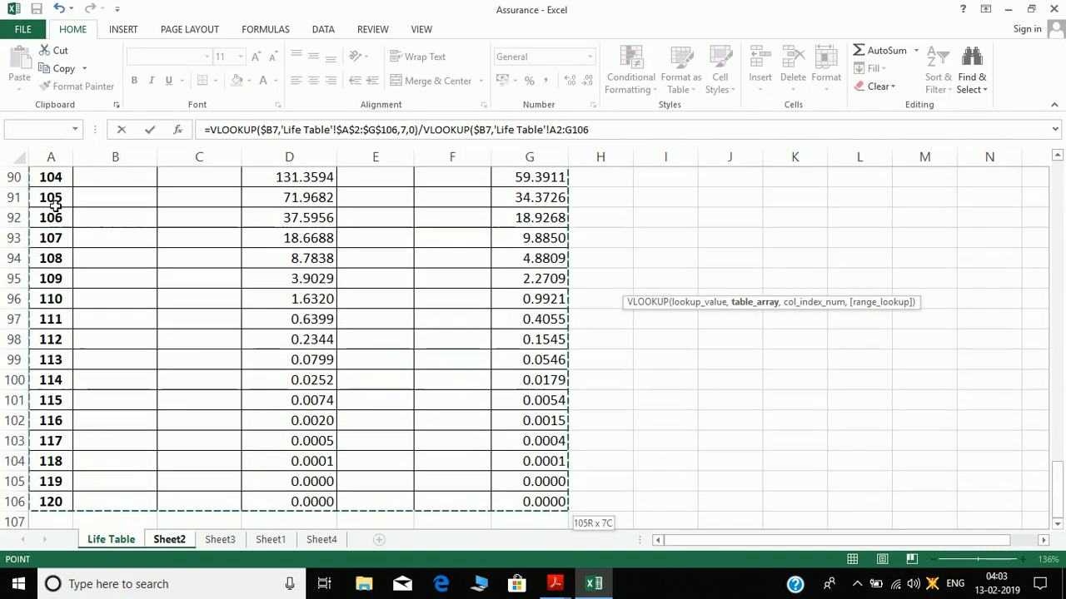
{"action": "key", "text": "F4"}
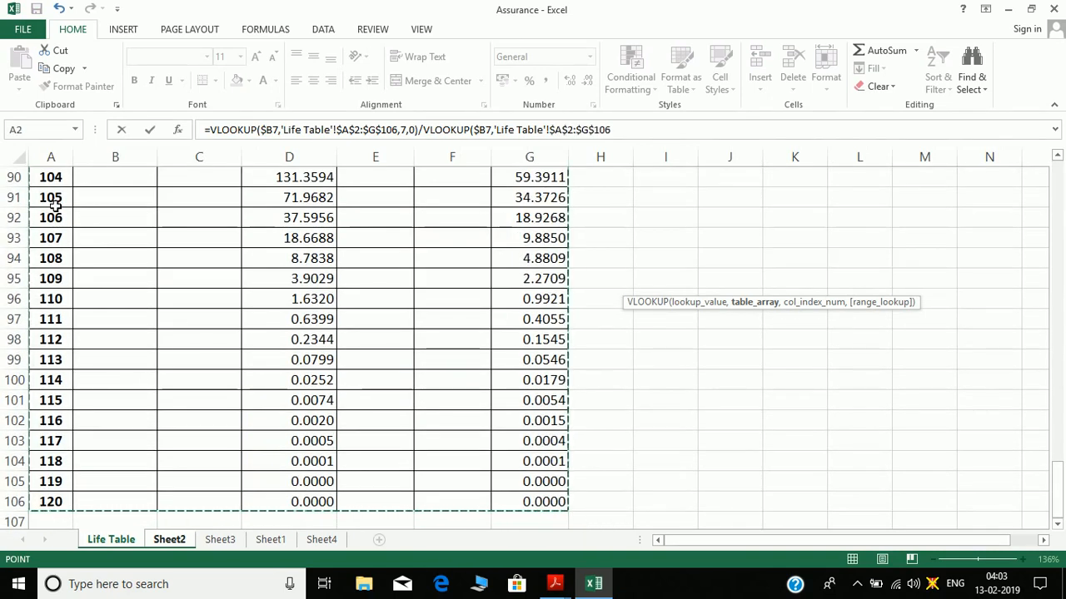
{"action": "type", "text": ","}
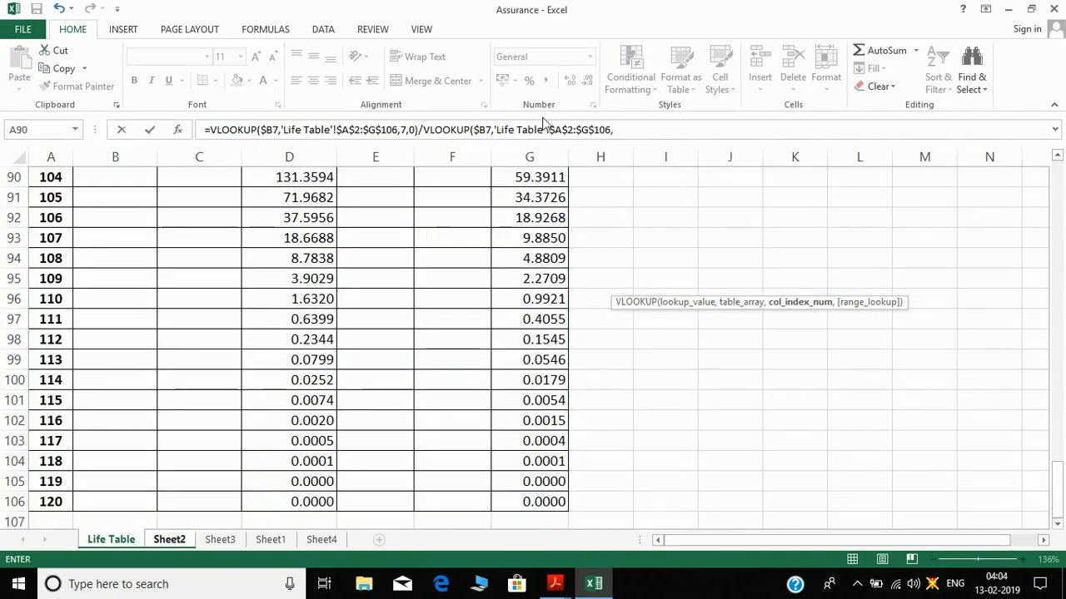
- Complete the second VLOOKUP in E7 with column index 4 for lx and 0 for an exact match
{"action": "left_click_drag", "start_coordinate": [1056, 489], "coordinate": [1016, 181]}
{"action": "left_click", "coordinate": [1016, 181]}
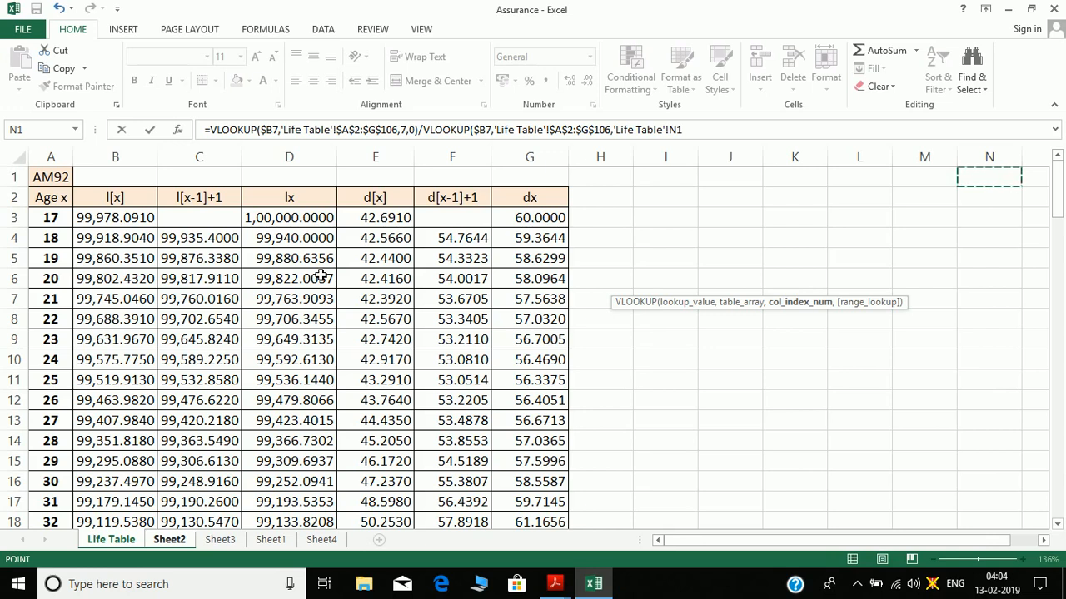
{"action": "type", "text": "4"}
{"action": "key", "text": "BackSpace"}
{"action": "key", "text": "BackSpace"}
{"action": "key", "text": "BackSpace"}
{"action": "key", "text": "BackSpace"}
{"action": "key", "text": "BackSpace"}
{"action": "key", "text": "BackSpace"}
{"action": "key", "text": "BackSpace"}
{"action": "key", "text": "BackSpace"}
{"action": "key", "text": "BackSpace"}
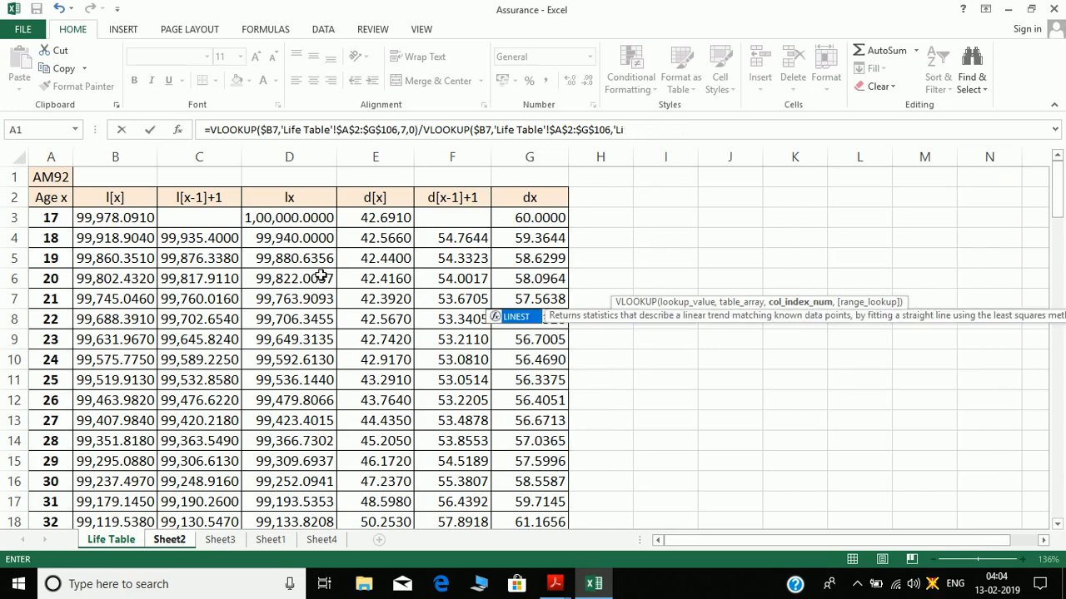
{"action": "key", "text": "BackSpace"}
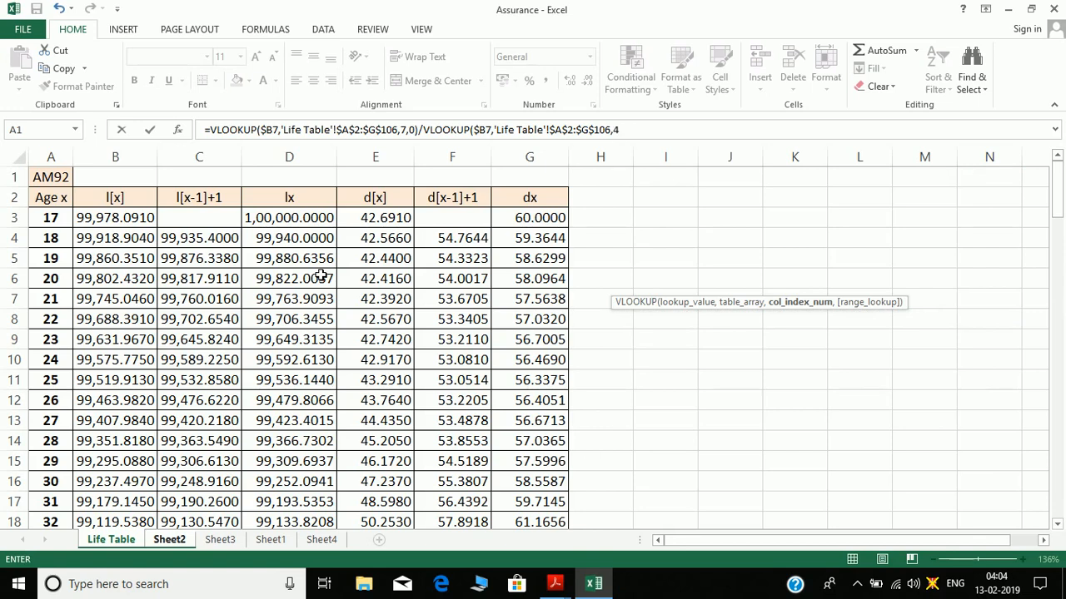
{"action": "type", "text": ",0"}
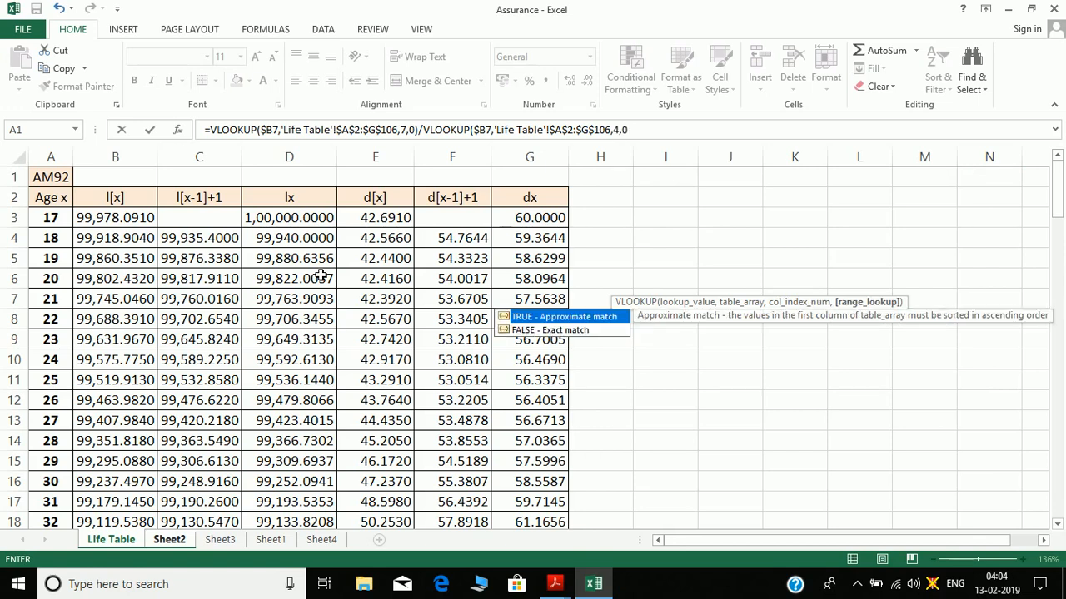
{"action": "type", "text": ")"}
{"action": "key", "text": "Return"}
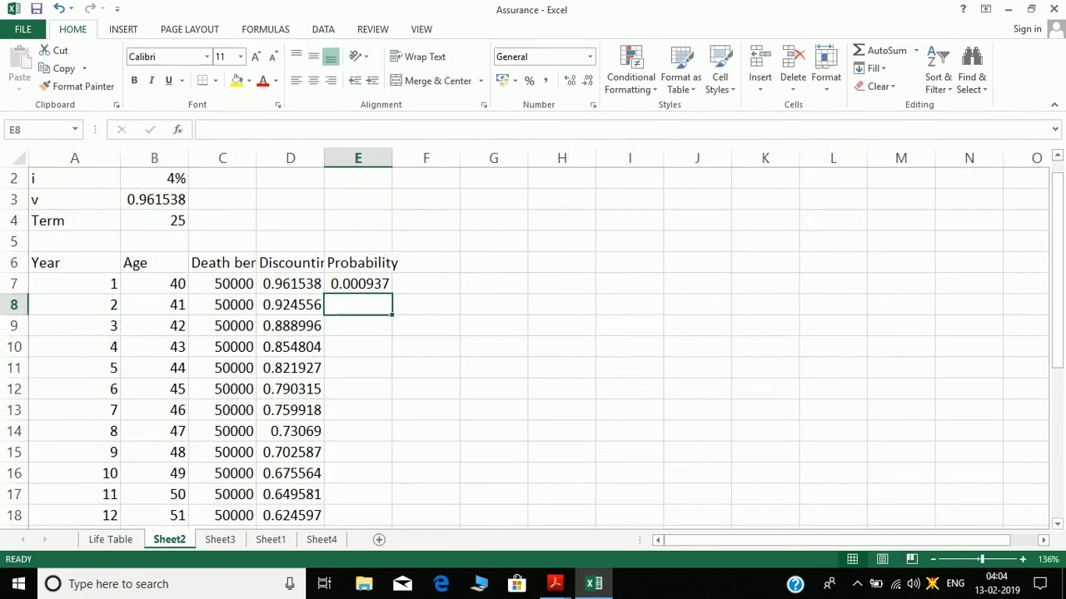
- Review both VLOOKUP terms of the probability formula in E7 and keep it as entered
{"action": "left_click", "coordinate": [371, 294]}
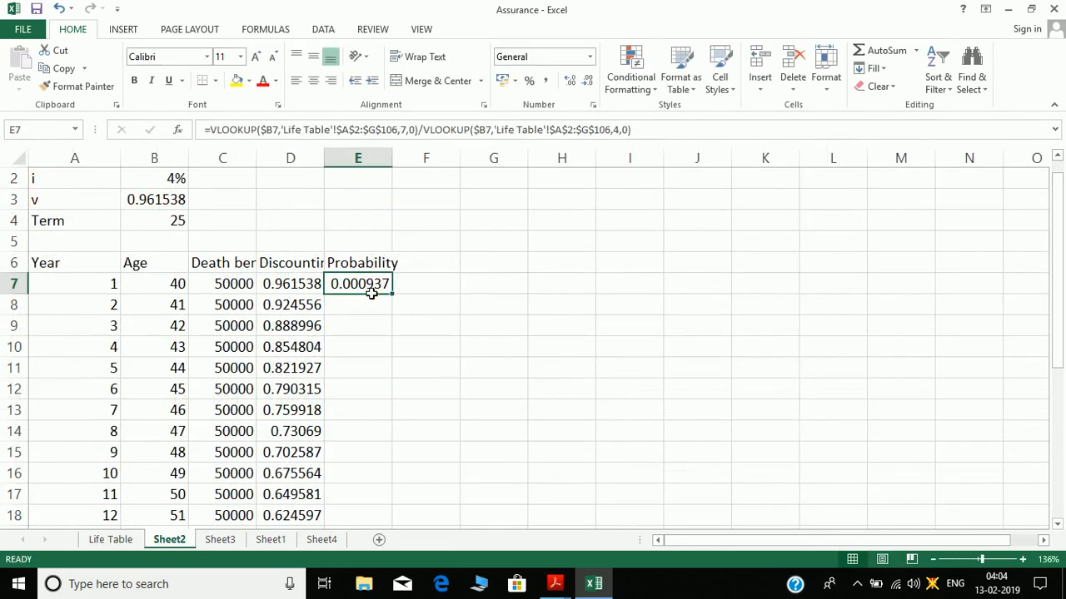
{"action": "double_click", "coordinate": [371, 291]}
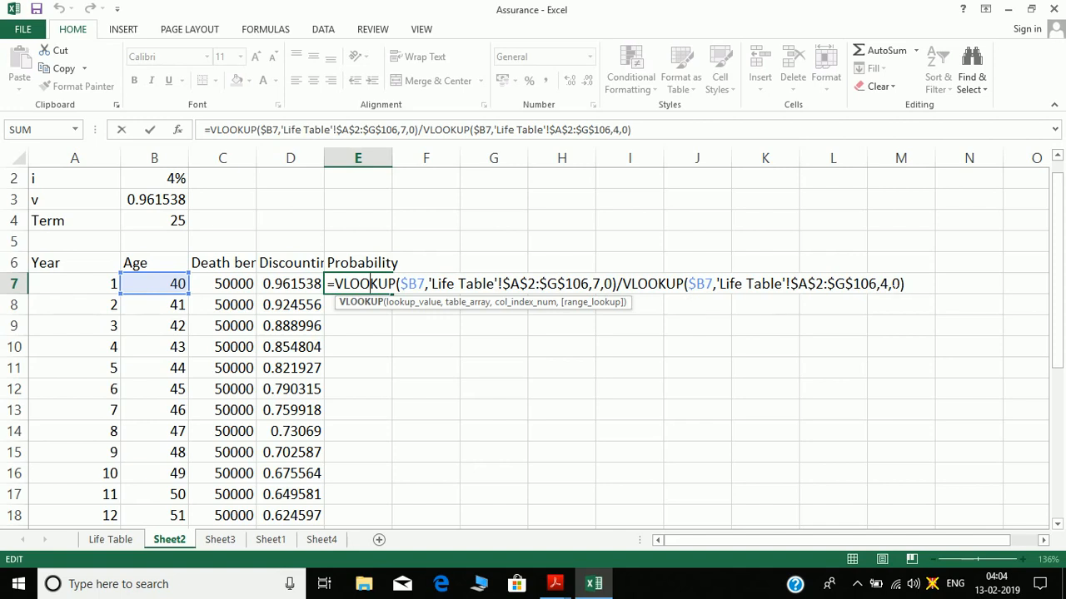
{"action": "key", "text": "ctrl+Return"}
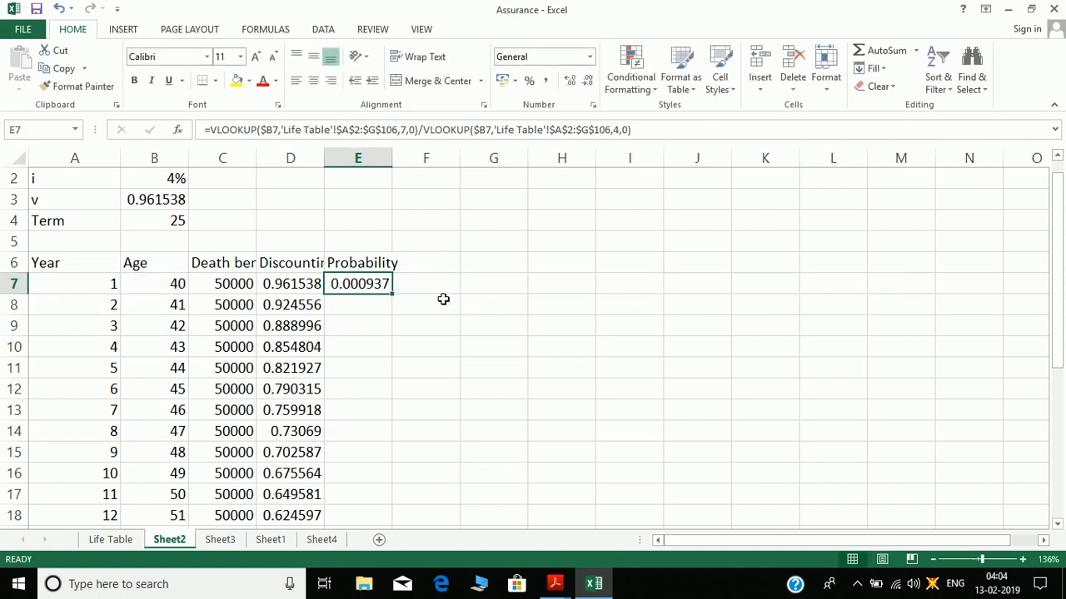
- Fill the E7 probability formula down the column and compare it with the EPV expression in the Acrobat Reader notes
{"action": "double_click", "coordinate": [392, 294]}
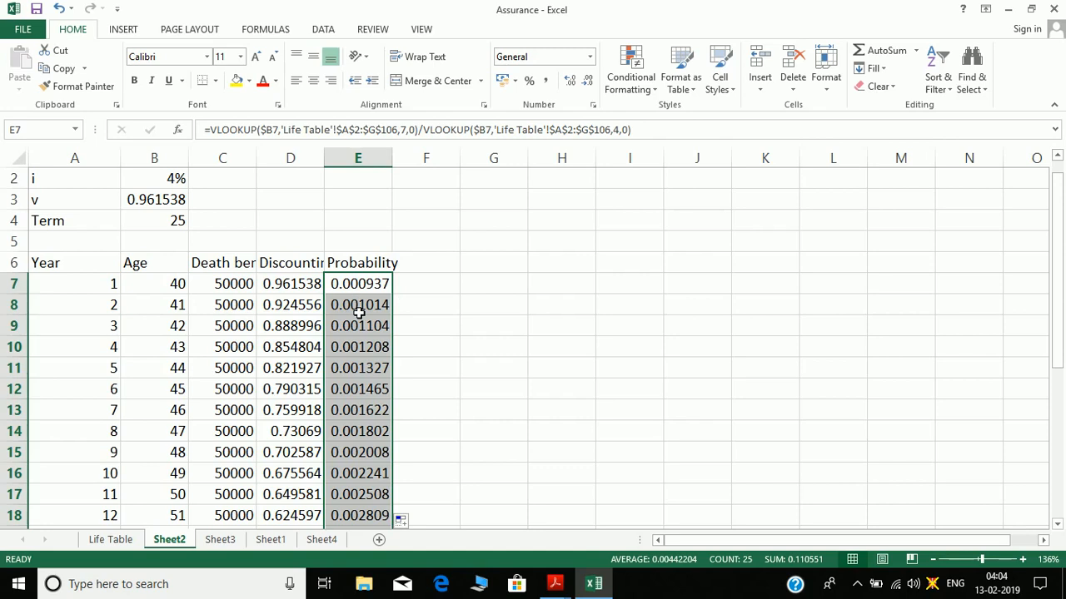
{"action": "key", "text": "alt+Tab"}
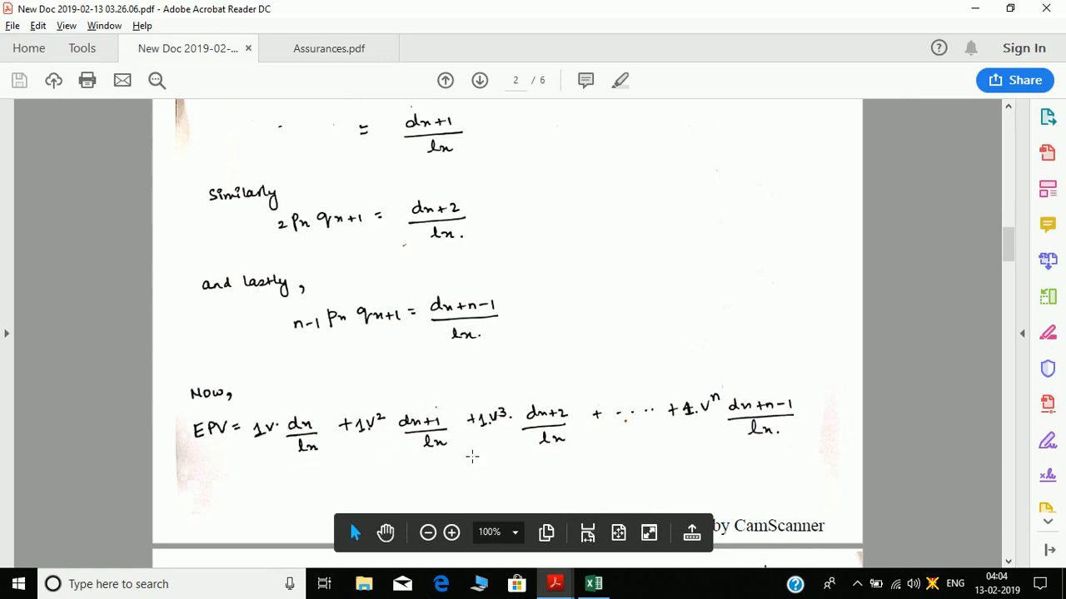
{"action": "key", "text": "alt+Tab"}
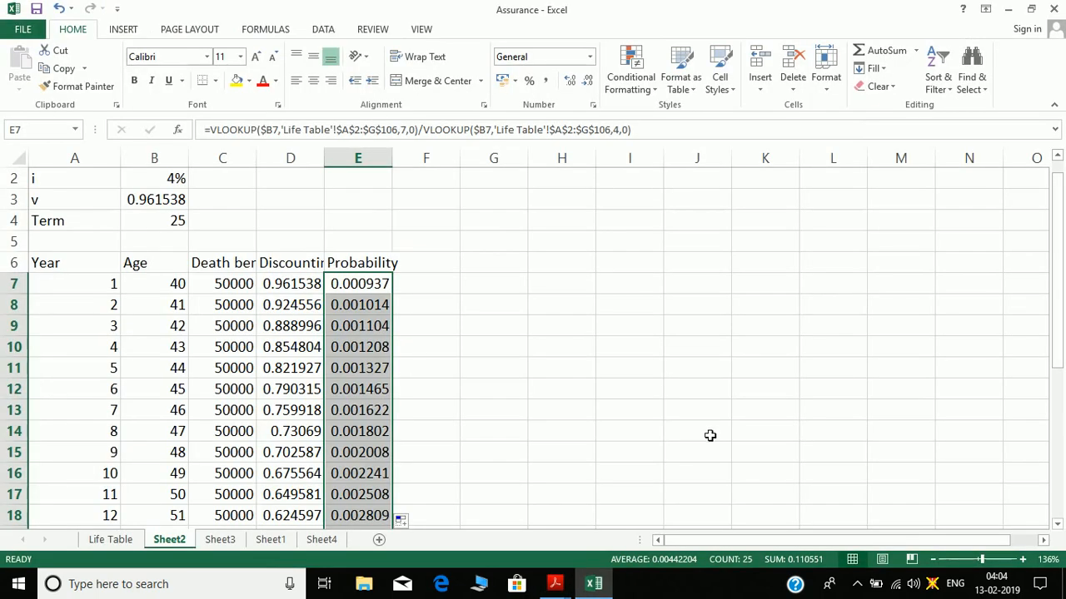
- Inspect the lookup references in the copied probability formulas in E8 and E9
{"action": "double_click", "coordinate": [352, 305]}
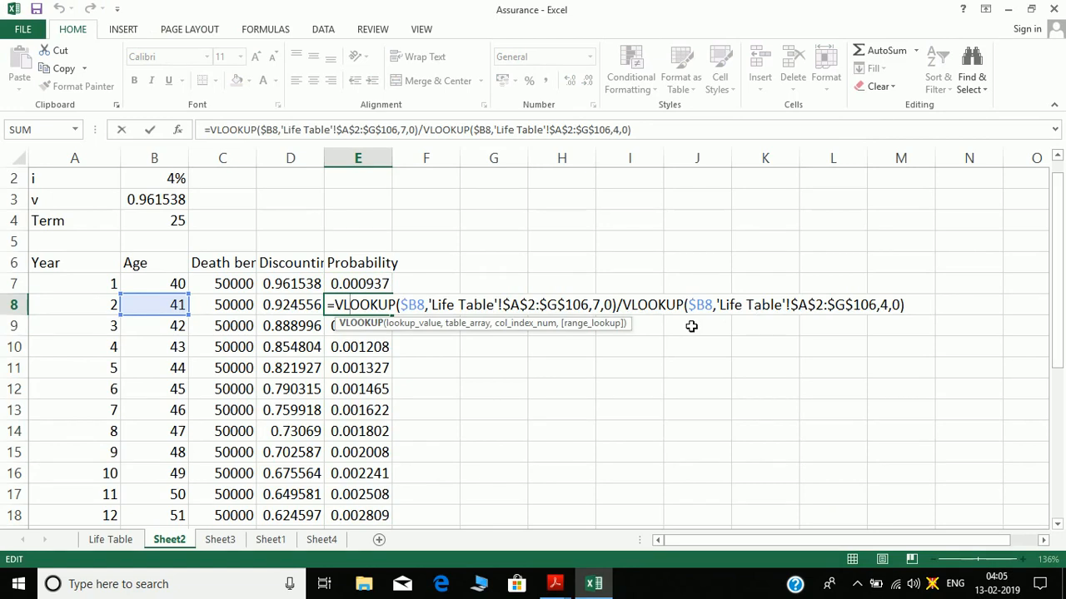
{"action": "key", "text": "ctrl+Return"}
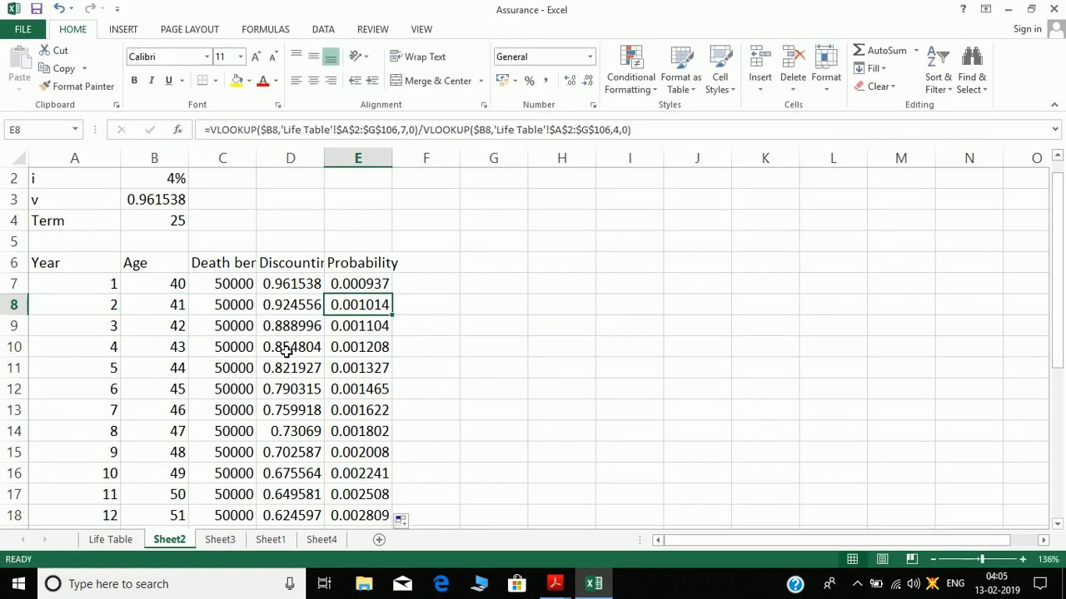
{"action": "double_click", "coordinate": [360, 326]}
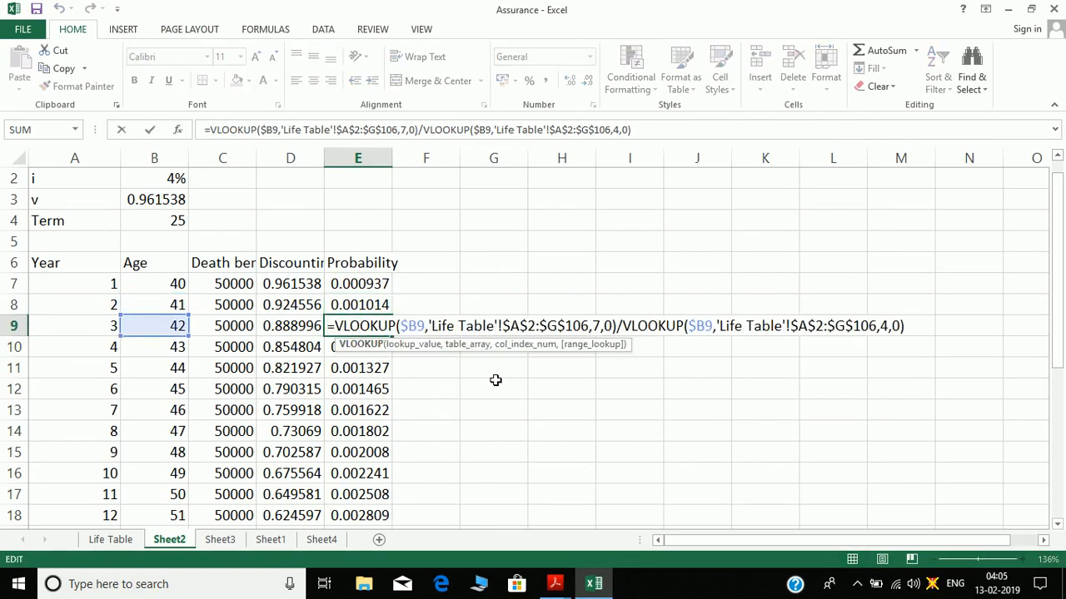
{"action": "key", "text": "ctrl+Return"}
- Make the second VLOOKUP's lookup value in E7 the absolute reference $B$7 and refill the Probability column down
{"action": "double_click", "coordinate": [361, 284]}
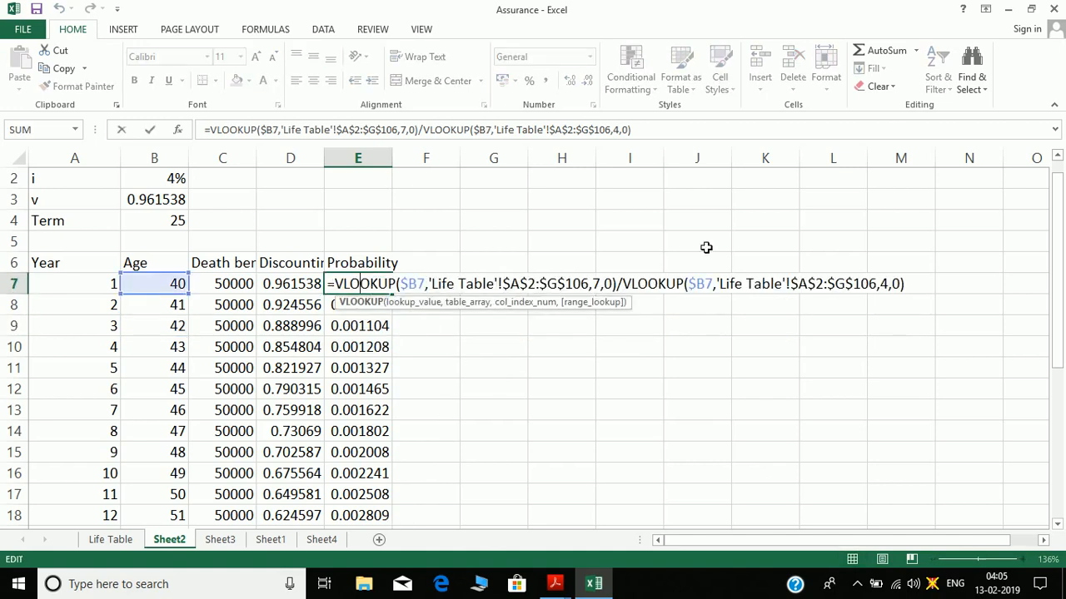
{"action": "left_click", "coordinate": [704, 284]}
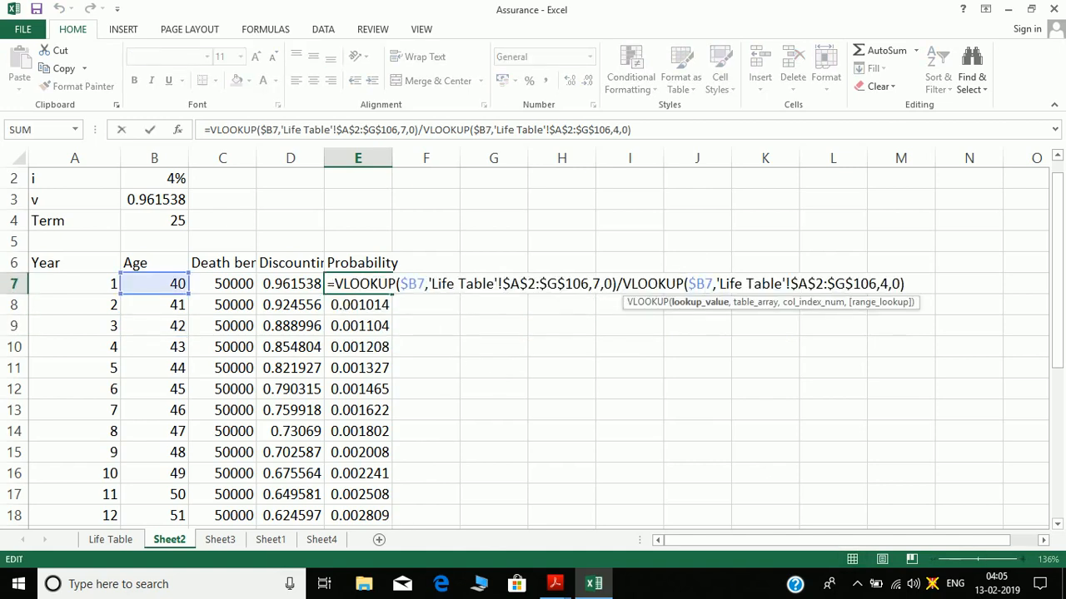
{"action": "key", "text": "F4"}
{"action": "key", "text": "F4"}
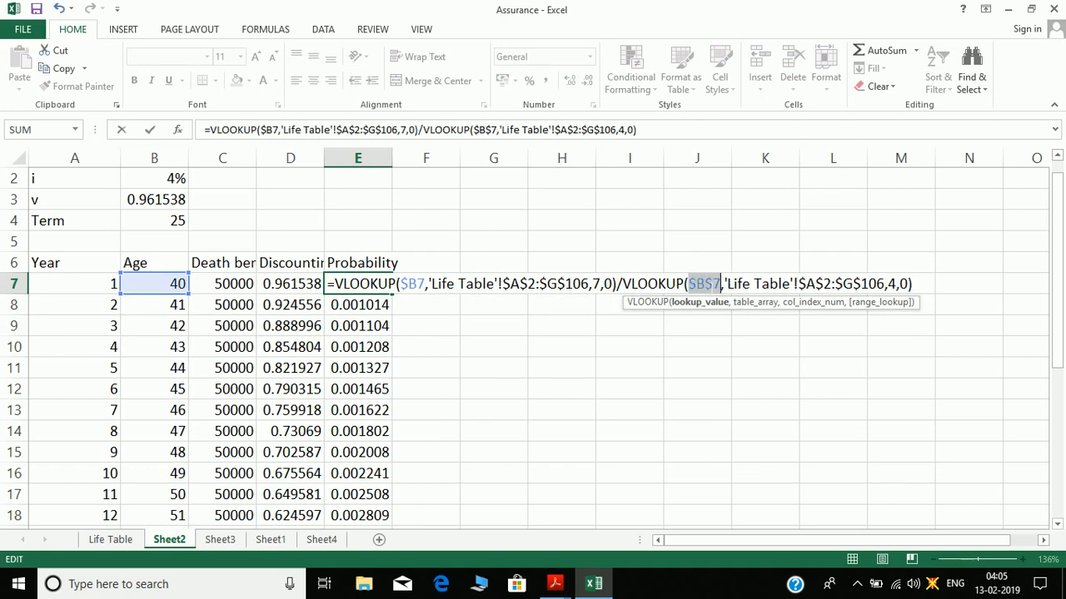
{"action": "key", "text": "Return"}
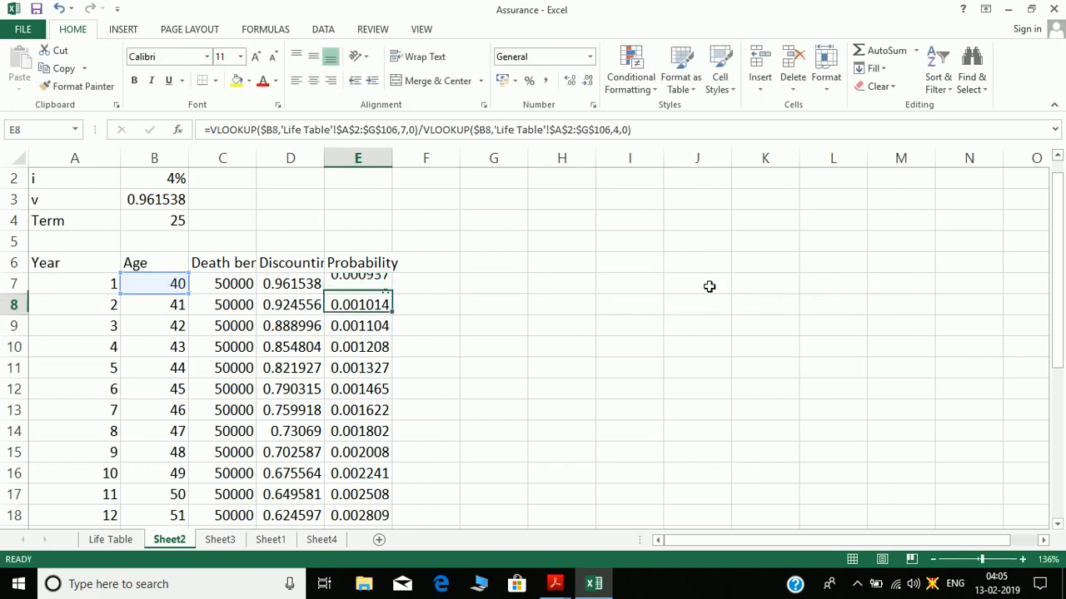
{"action": "left_click", "coordinate": [360, 289]}
{"action": "double_click", "coordinate": [398, 303]}
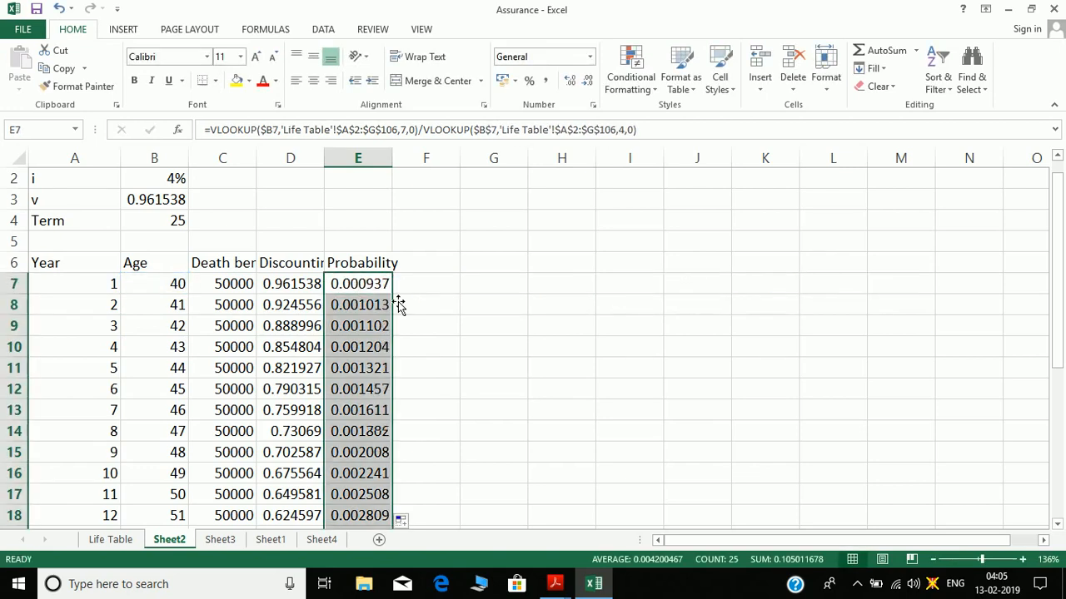
- Check the numerator and denominator references in E8 and E9 and look over the Probability column down to its last row
{"action": "left_click", "coordinate": [354, 306]}
{"action": "double_click", "coordinate": [359, 305]}
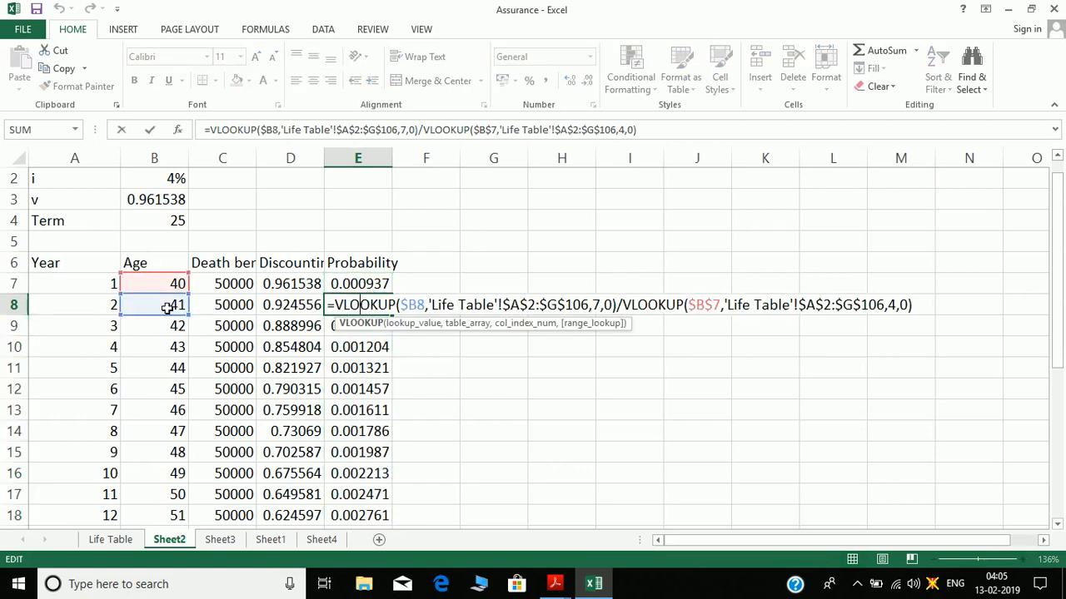
{"action": "key", "text": "Escape"}
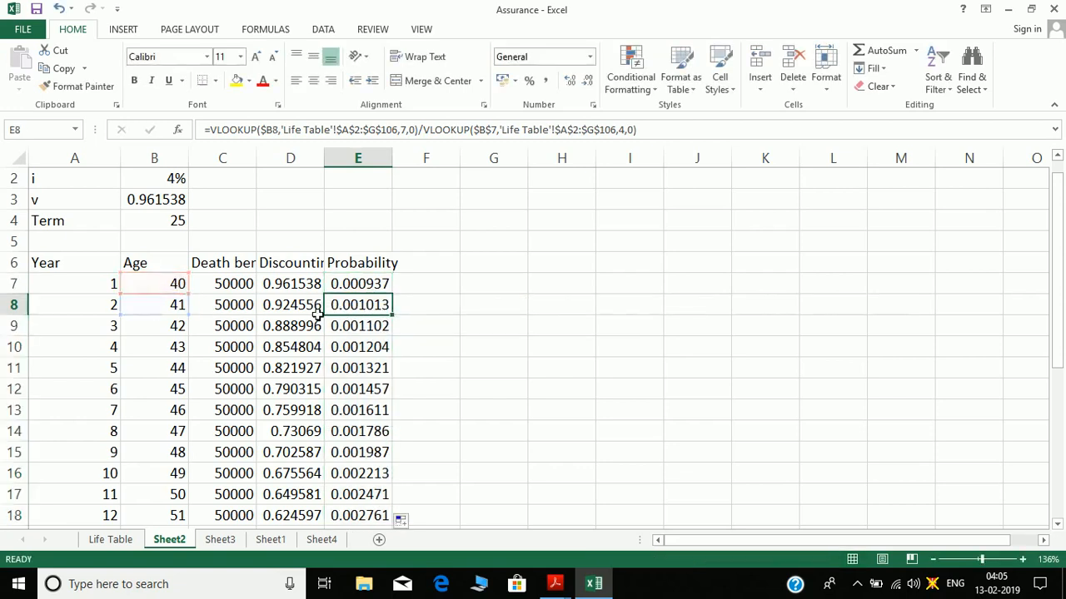
{"action": "double_click", "coordinate": [340, 327]}
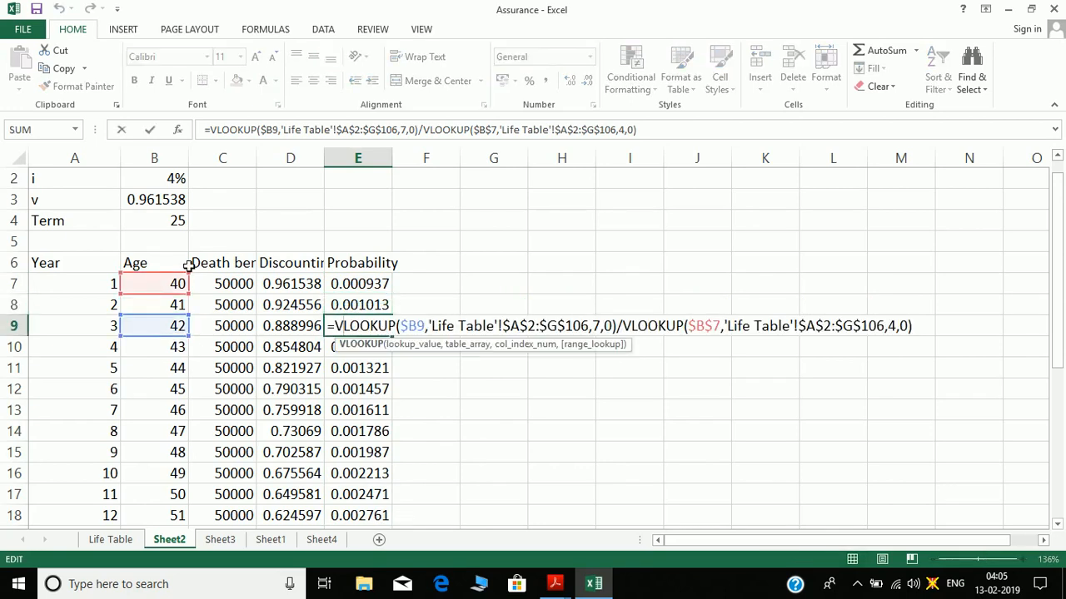
{"action": "key", "text": "Escape"}
{"action": "key", "text": "ctrl+Down"}
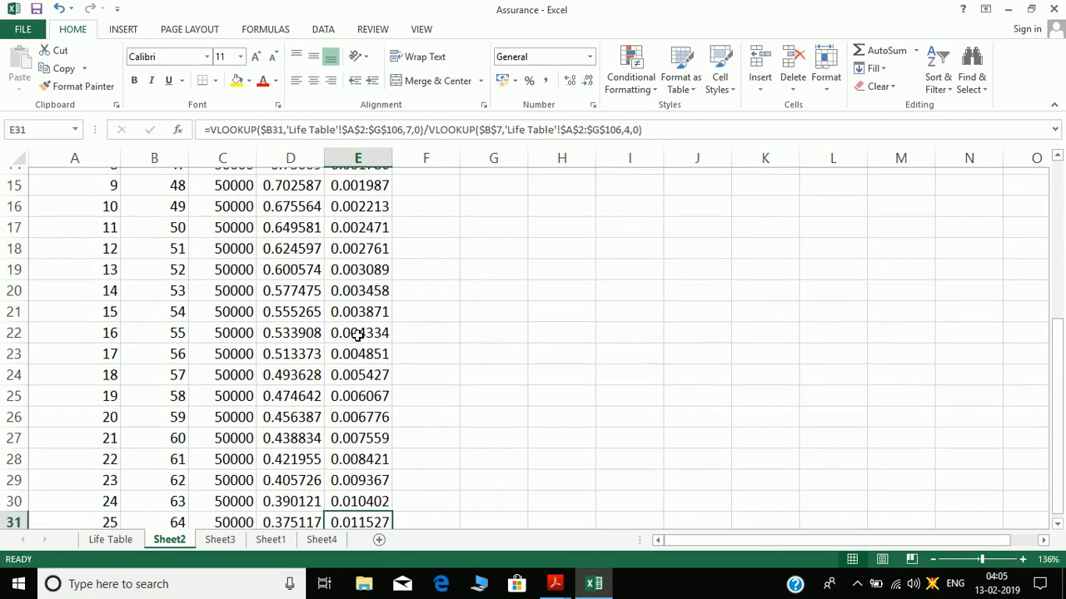
{"action": "key", "text": "ctrl+Up"}
{"action": "key", "text": "Up"}
{"action": "key", "text": "Up"}
{"action": "key", "text": "Up"}
{"action": "key", "text": "Up"}
{"action": "key", "text": "Up"}
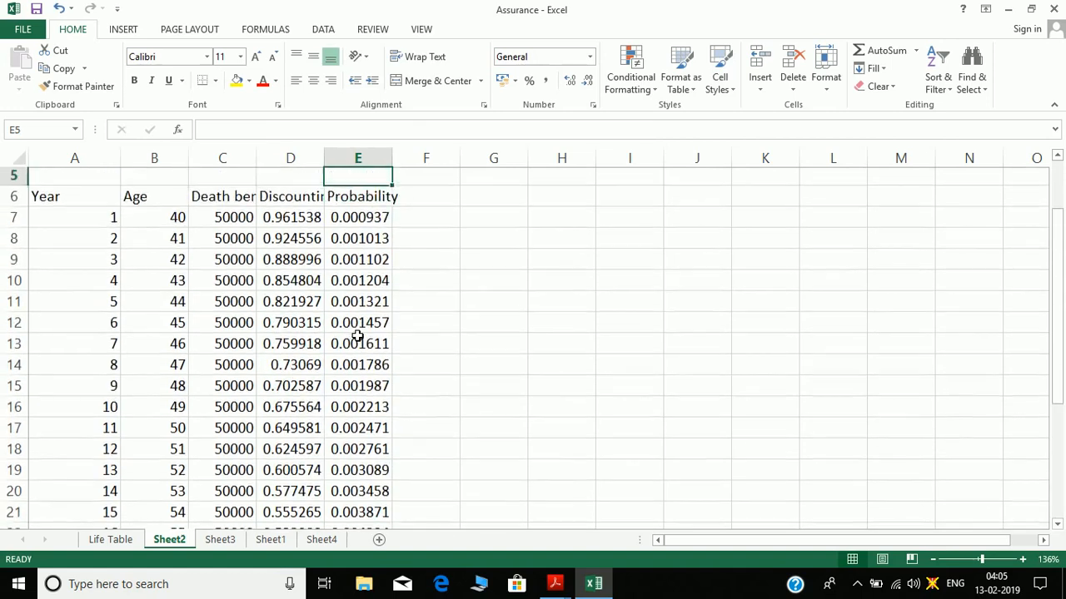
- Add the column heading EPV in F6 beside Probability
{"action": "key", "text": "Down"}
{"action": "key", "text": "Down"}
{"action": "key", "text": "Down"}
{"action": "key", "text": "Down"}
{"action": "key", "text": "Down"}
{"action": "key", "text": "Right"}
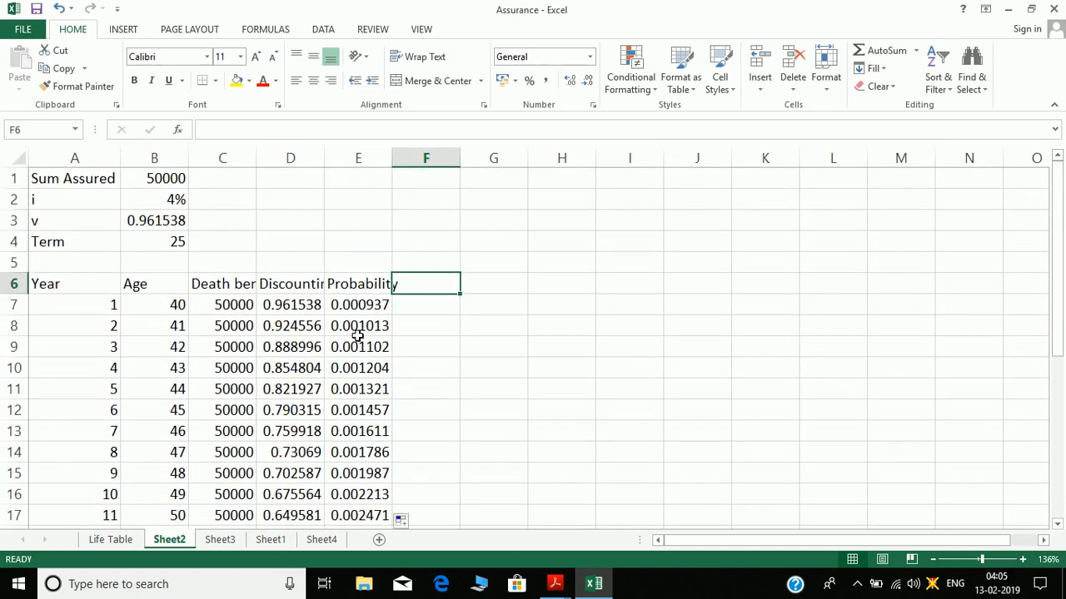
{"action": "type", "text": "EPV"}
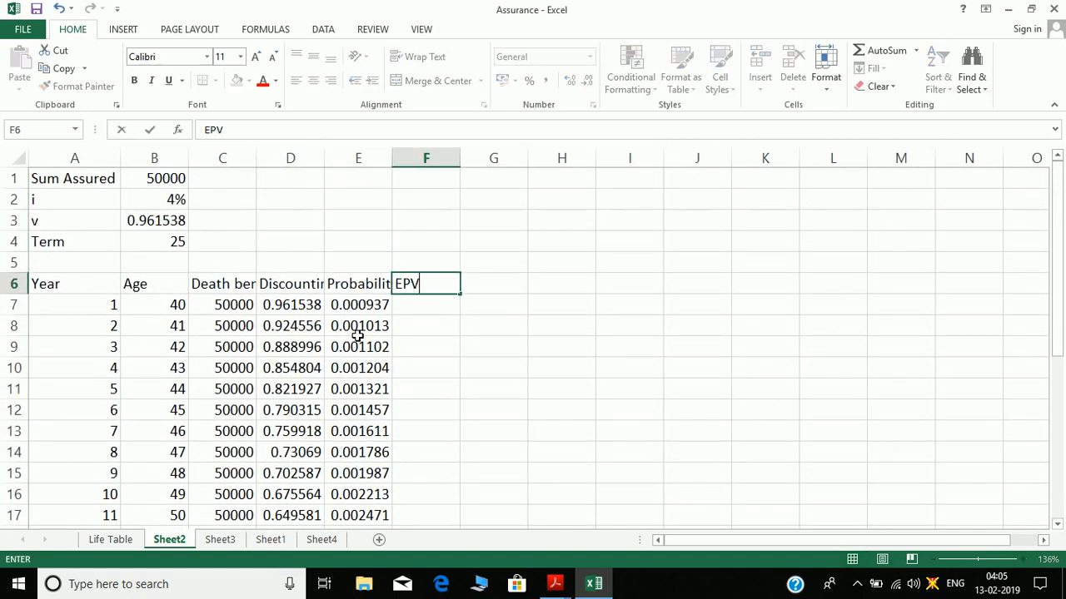
{"action": "key", "text": "Return"}
- Build the formula =C7*D7*E7 in F7 to multiply the death benefit, discounting factor and probability
{"action": "type", "text": "="}
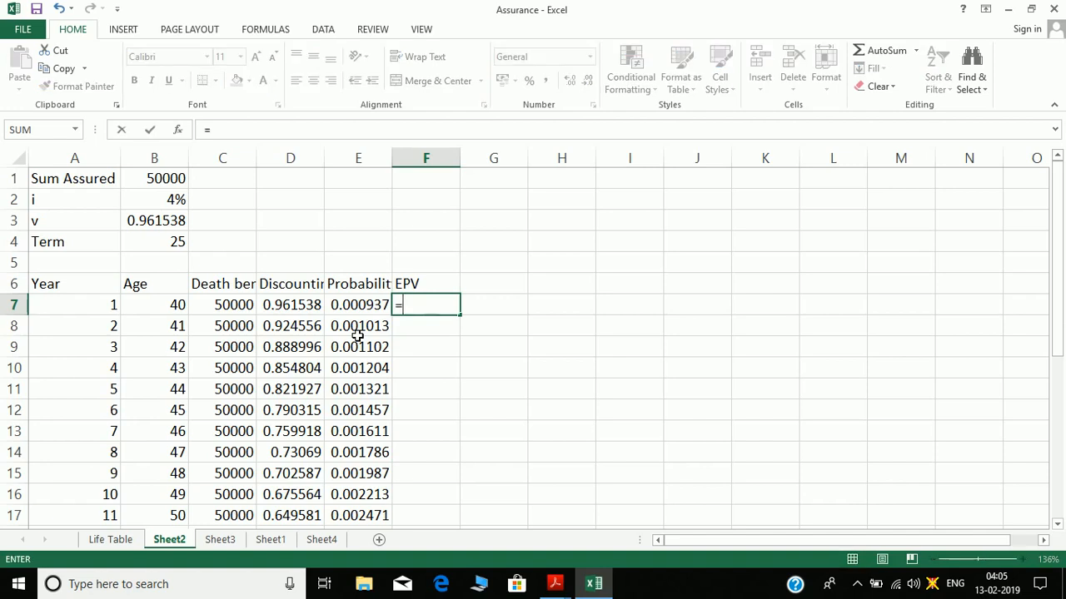
{"action": "key", "text": "Left"}
{"action": "key", "text": "Left"}
{"action": "key", "text": "Left"}
{"action": "type", "text": "*"}
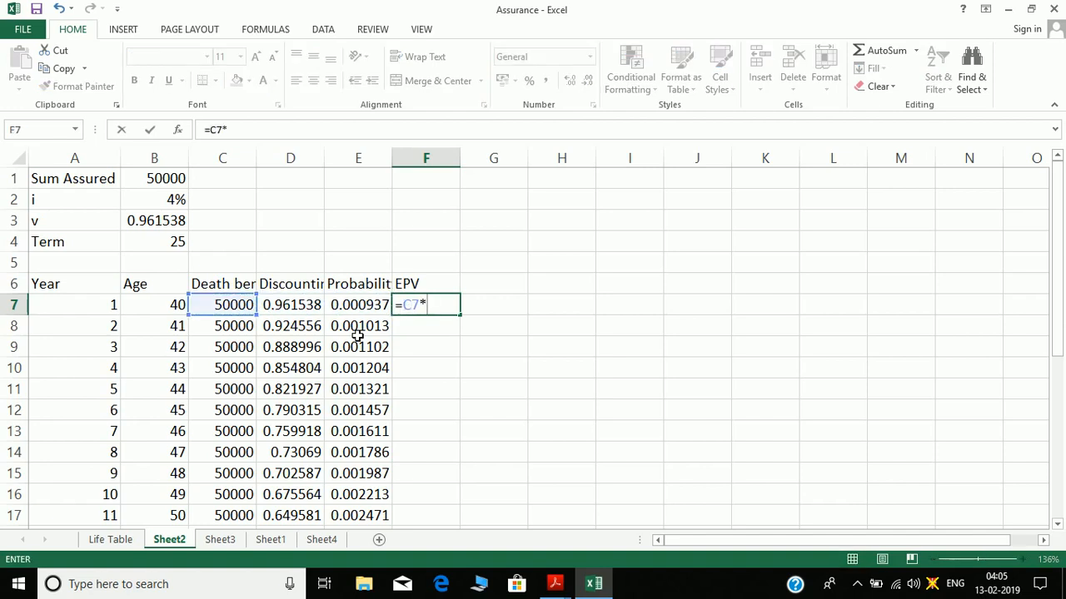
{"action": "key", "text": "Left"}
{"action": "key", "text": "Left"}
{"action": "type", "text": "*"}
{"action": "key", "text": "Left"}
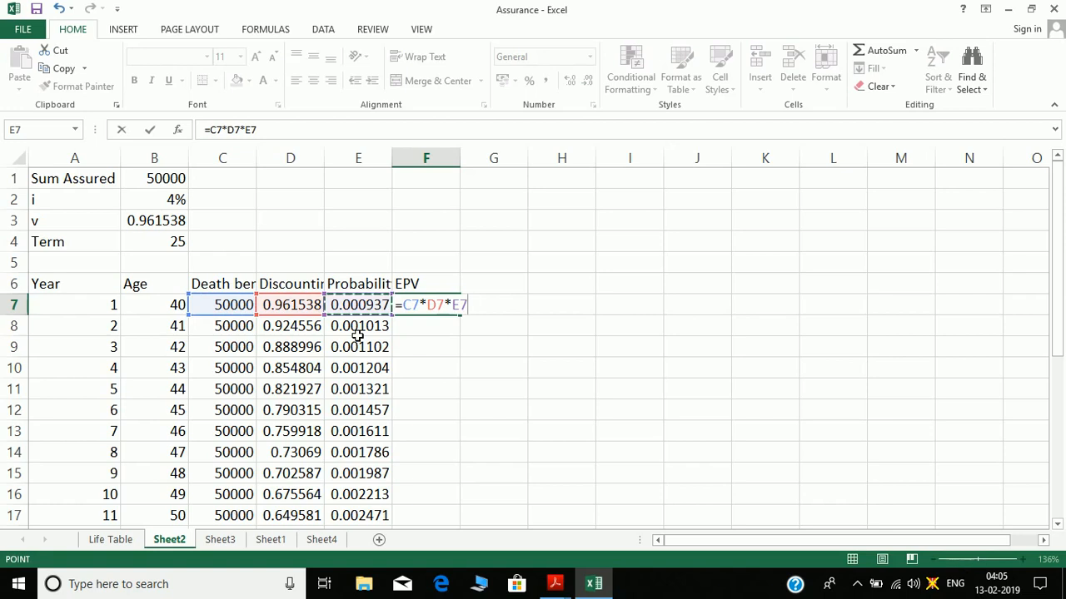
- Fix the column references in the F7 formula so it reads =$C7*$D7*$E7, and enter it
{"action": "key", "text": "F4"}
{"action": "key", "text": "F4"}
{"action": "key", "text": "F4"}
{"action": "left_click", "coordinate": [437, 305]}
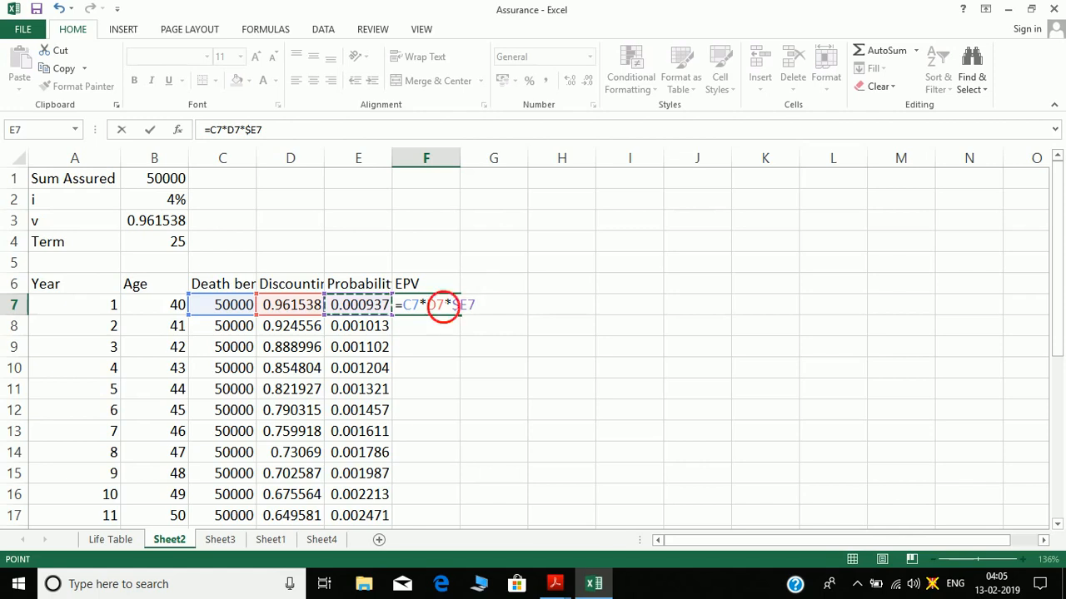
{"action": "key", "text": "F4"}
{"action": "key", "text": "F4"}
{"action": "key", "text": "F4"}
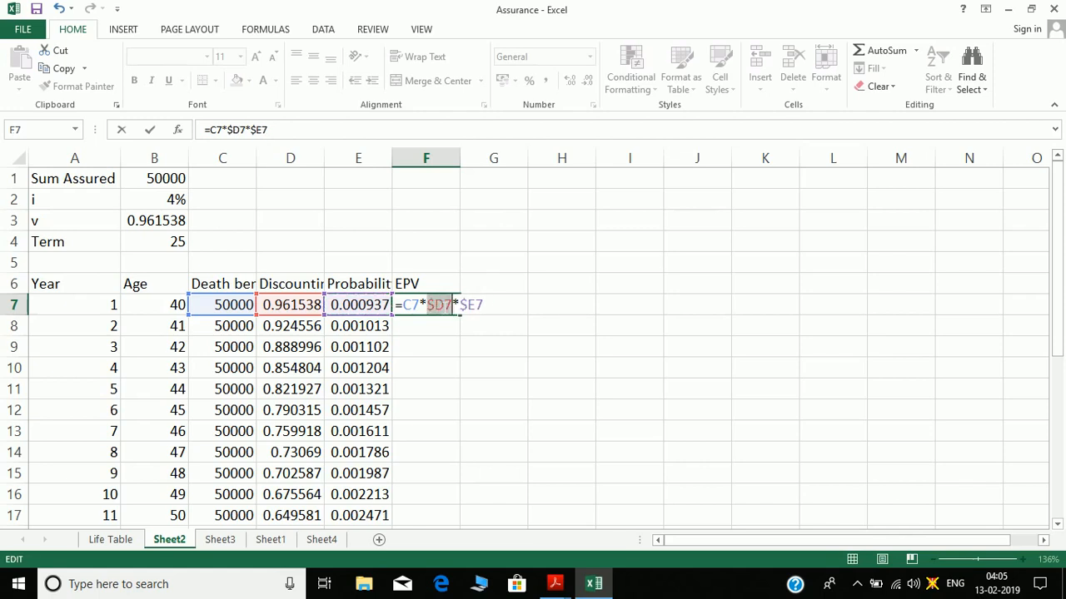
{"action": "left_click", "coordinate": [416, 306]}
{"action": "key", "text": "F4"}
{"action": "key", "text": "F4"}
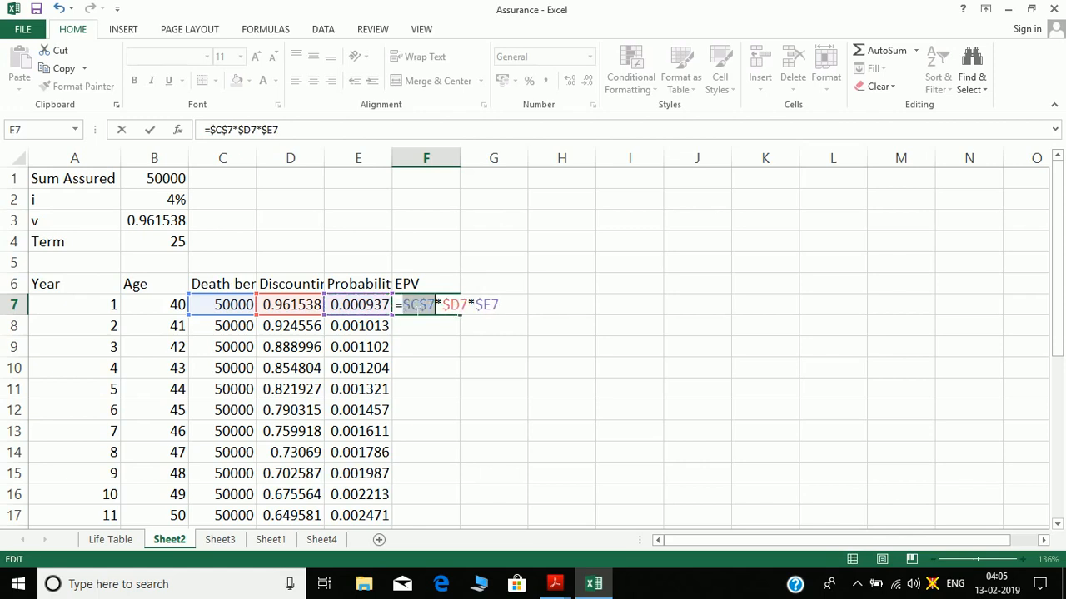
{"action": "key", "text": "F4"}
{"action": "key", "text": "Return"}
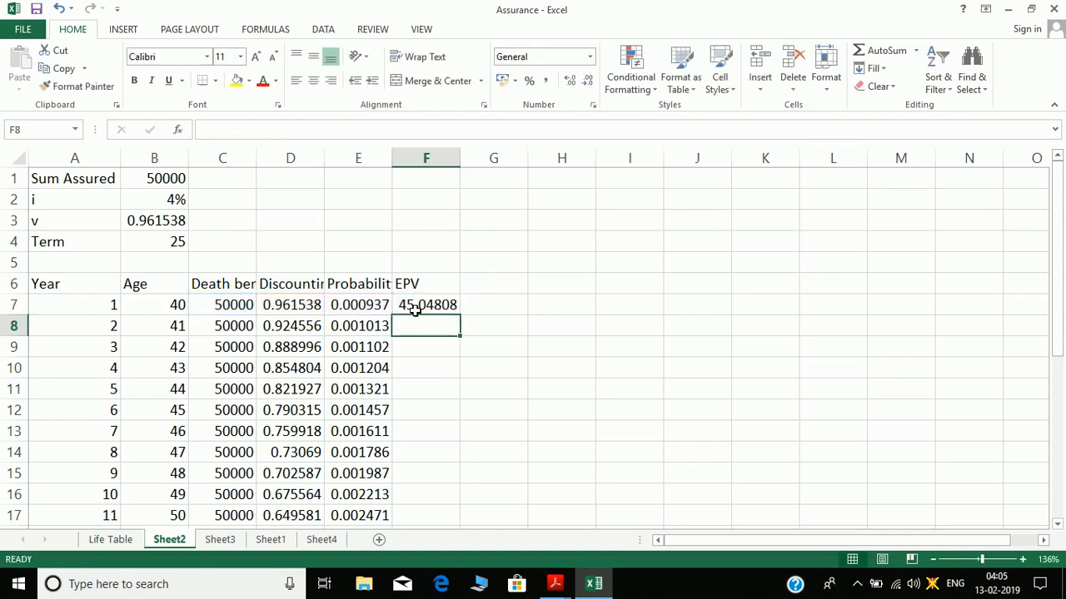
- Fill the F7 formula down the EPV column and compare the terms with the EPV expression in the Acrobat Reader notes
{"action": "left_click", "coordinate": [431, 308]}
{"action": "double_click", "coordinate": [459, 316]}
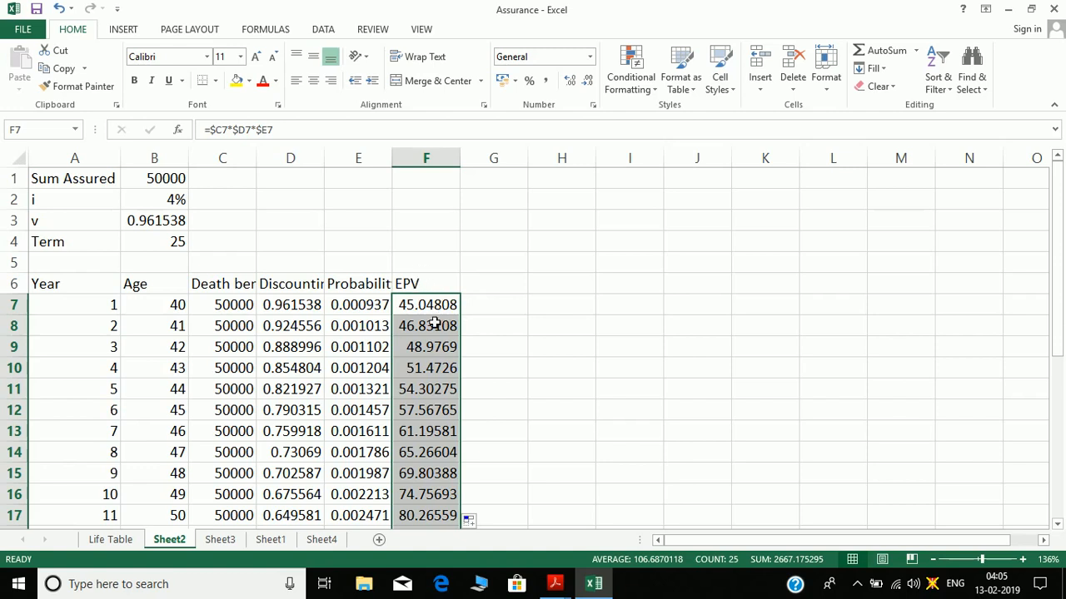
{"action": "key", "text": "alt+Tab"}
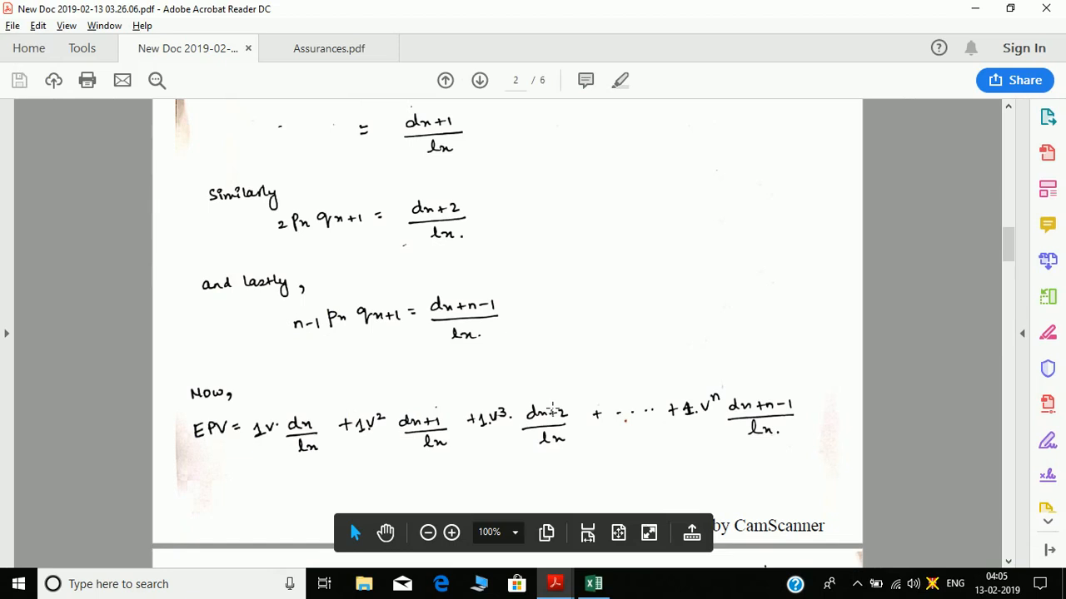
{"action": "key", "text": "alt+Tab"}
- Total the yearly EPV values in F4 with =SUM(F7:F31)
{"action": "left_click", "coordinate": [418, 250]}
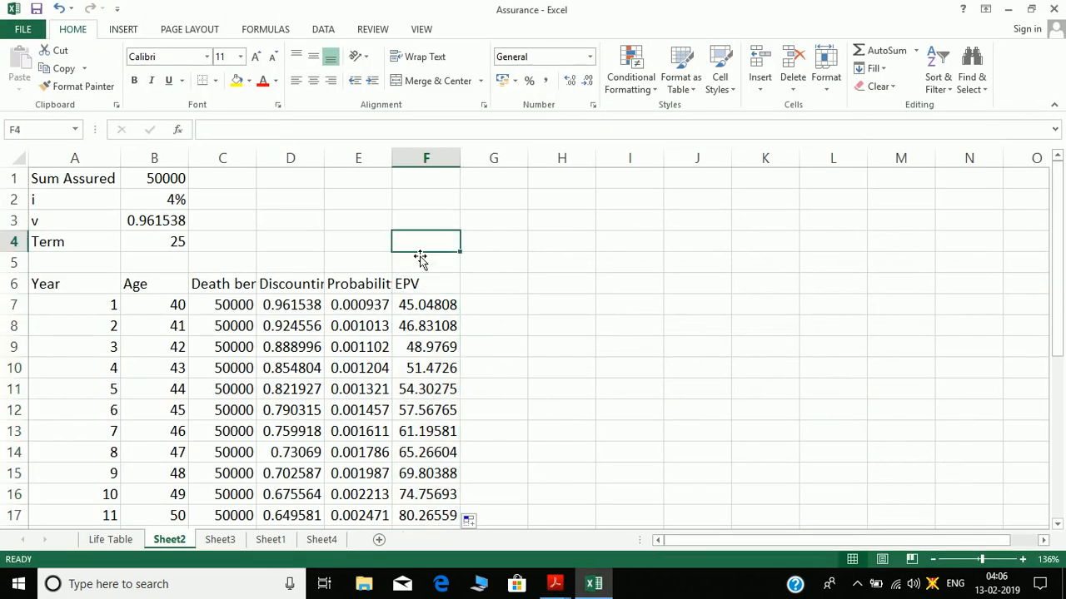
{"action": "type", "text": "=sum"}
{"action": "key", "text": "Tab"}
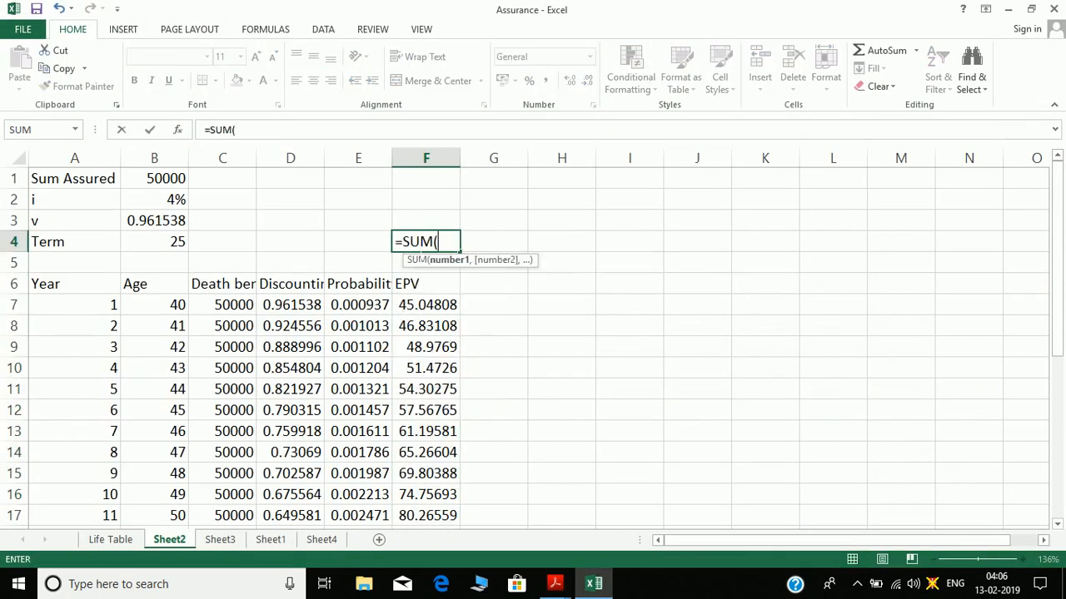
{"action": "key", "text": "Down"}
{"action": "key", "text": "Down"}
{"action": "key", "text": "Down"}
{"action": "key", "text": "ctrl+shift+Down"}
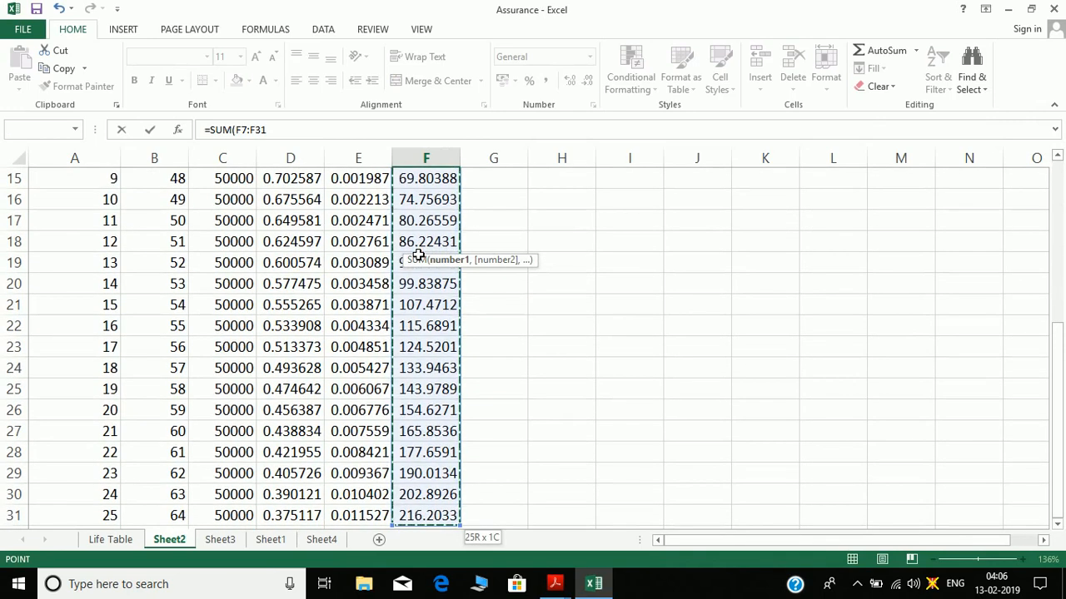
{"action": "key", "text": "Return"}
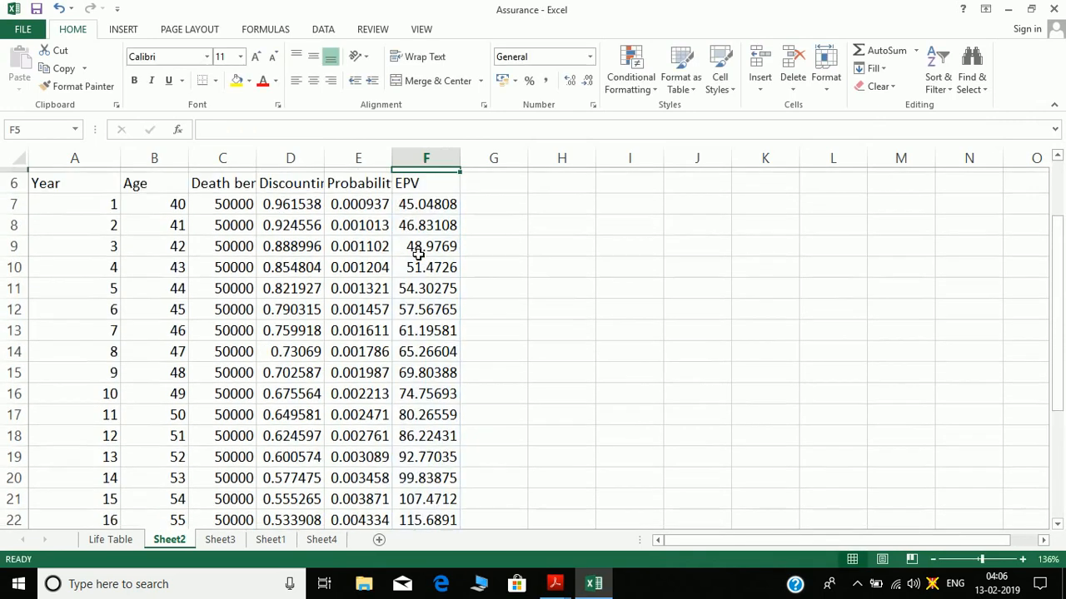
- Highlight the total in F4 with the standard orange fill colour
{"action": "key", "text": "Up"}
{"action": "key", "text": "Up"}
{"action": "key", "text": "Up"}
{"action": "key", "text": "Up"}
{"action": "key", "text": "Down"}
{"action": "key", "text": "Down"}
{"action": "key", "text": "Down"}
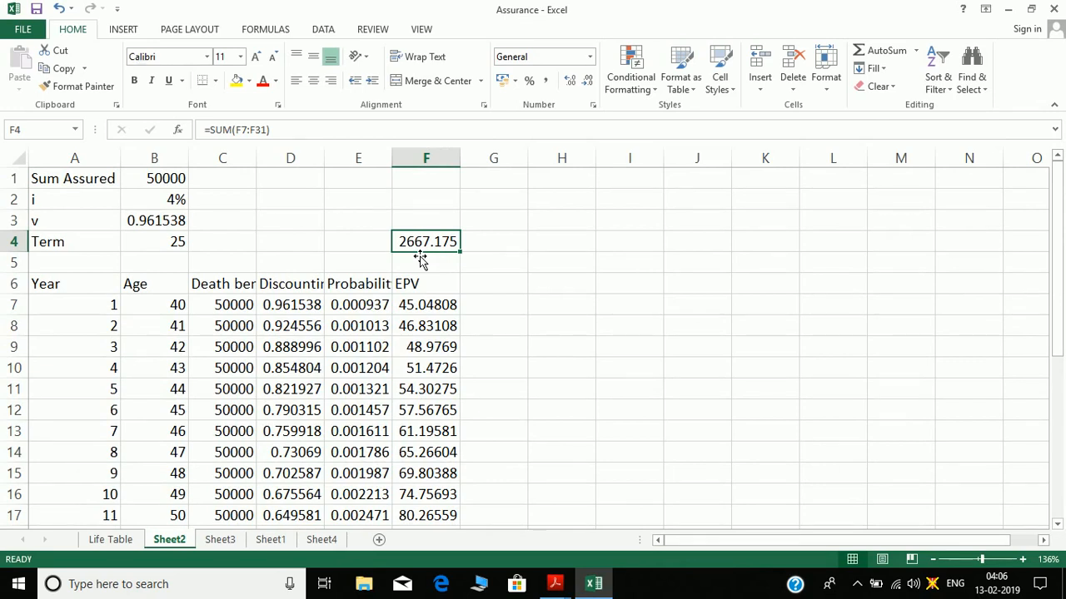
{"action": "left_click", "coordinate": [248, 81]}
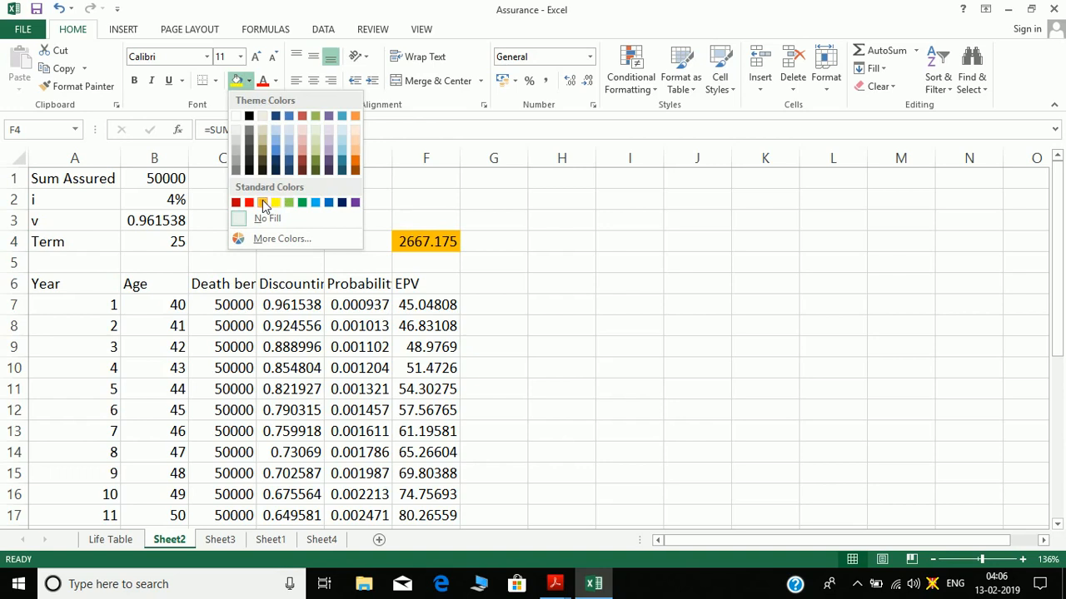
{"action": "left_click", "coordinate": [262, 202]}
- Label the highlighted total by entering EPV in E4
{"action": "left_click", "coordinate": [350, 246]}
{"action": "type", "text": "EPV"}
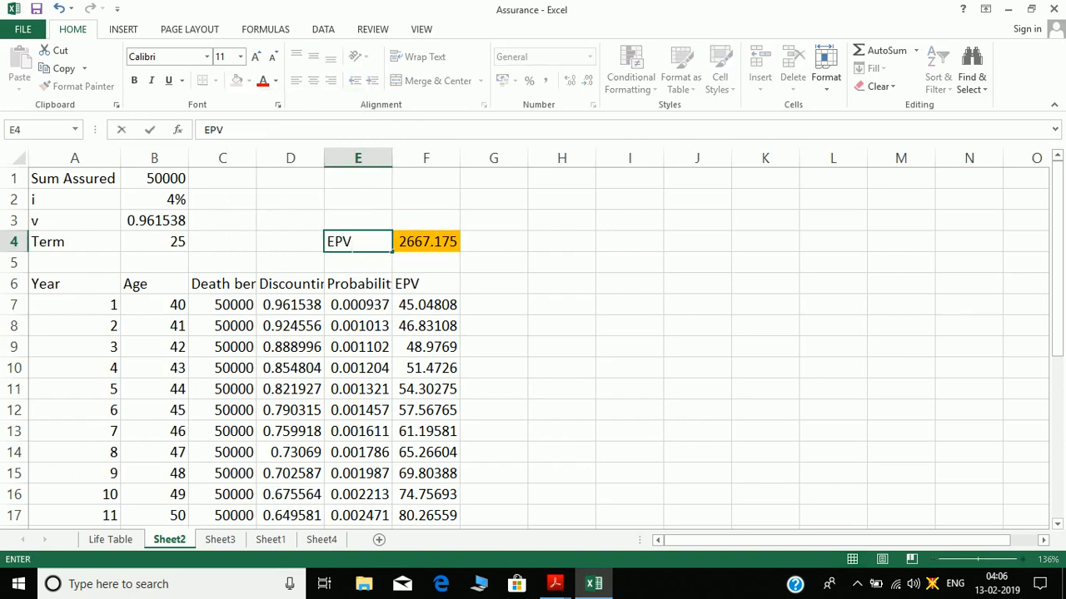
{"action": "key", "text": "Tab"}
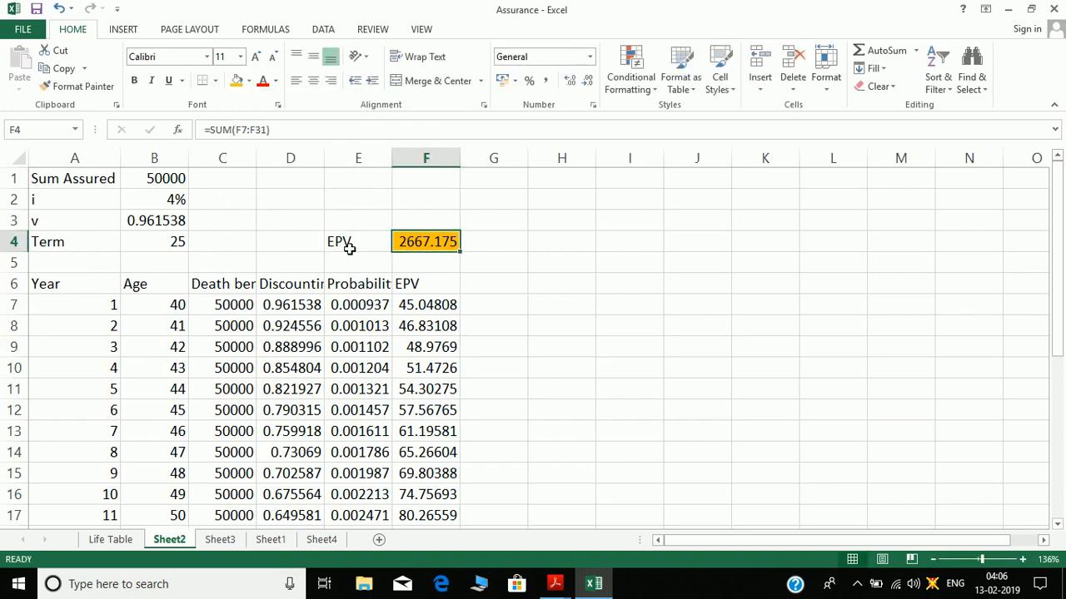
- Apply All Borders to the EPV label and its total in E4:F4
{"action": "left_click", "coordinate": [340, 247]}
{"action": "left_click_drag", "start_coordinate": [339, 247], "coordinate": [424, 243]}
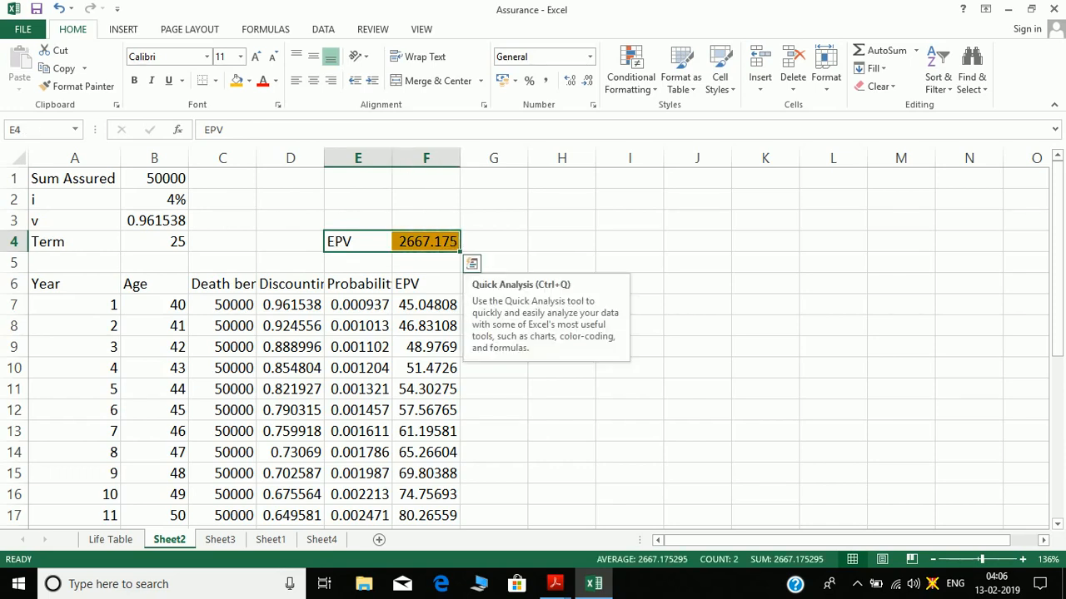
{"action": "left_click", "coordinate": [215, 81]}
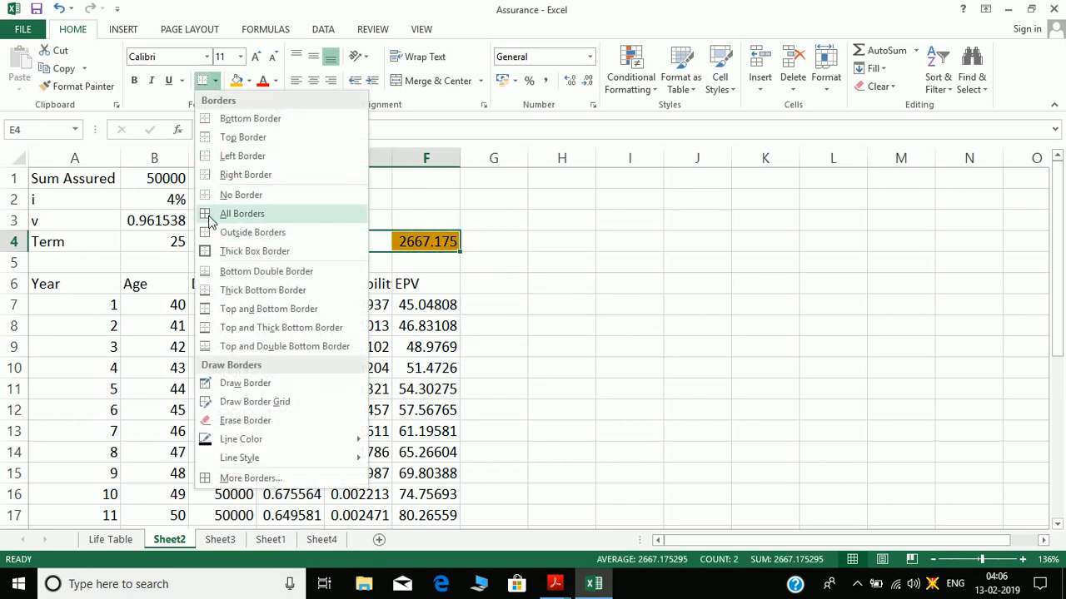
{"action": "left_click", "coordinate": [209, 218]}
{"action": "left_click", "coordinate": [296, 284]}
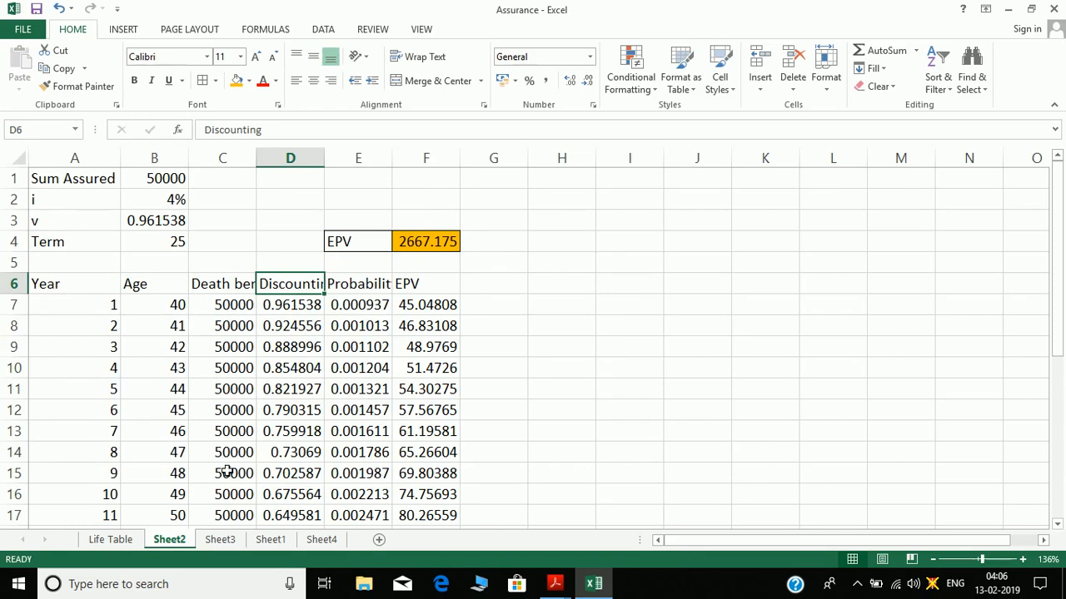
- Switch to the Acrobat Reader notes and study the EPV derivation for term assurance payable immediately on death
{"action": "key", "text": "alt+Tab"}
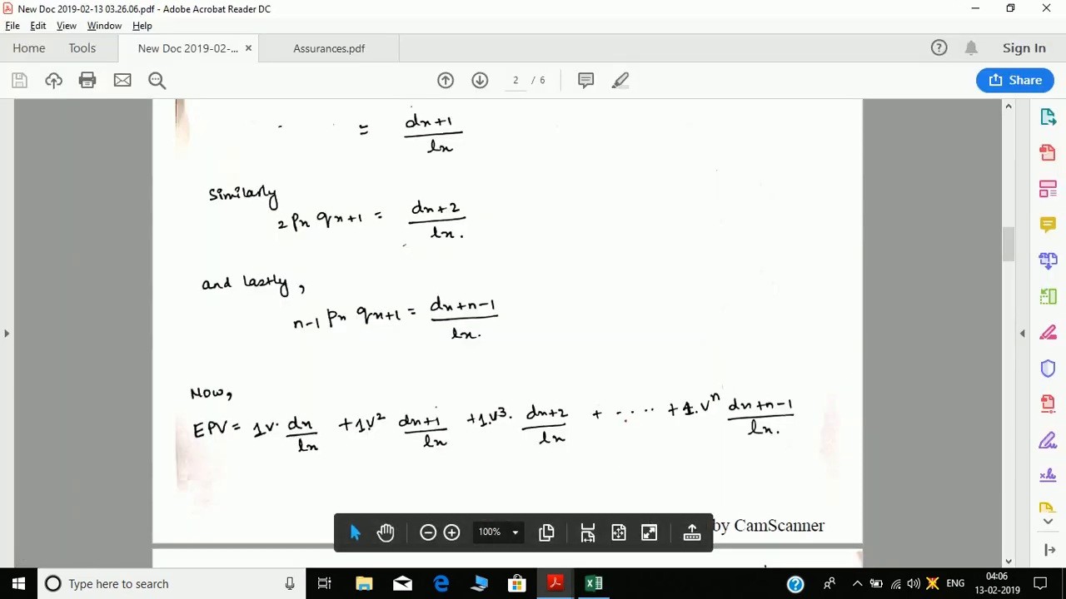
{"action": "left_click_drag", "start_coordinate": [1009, 249], "coordinate": [1005, 138]}
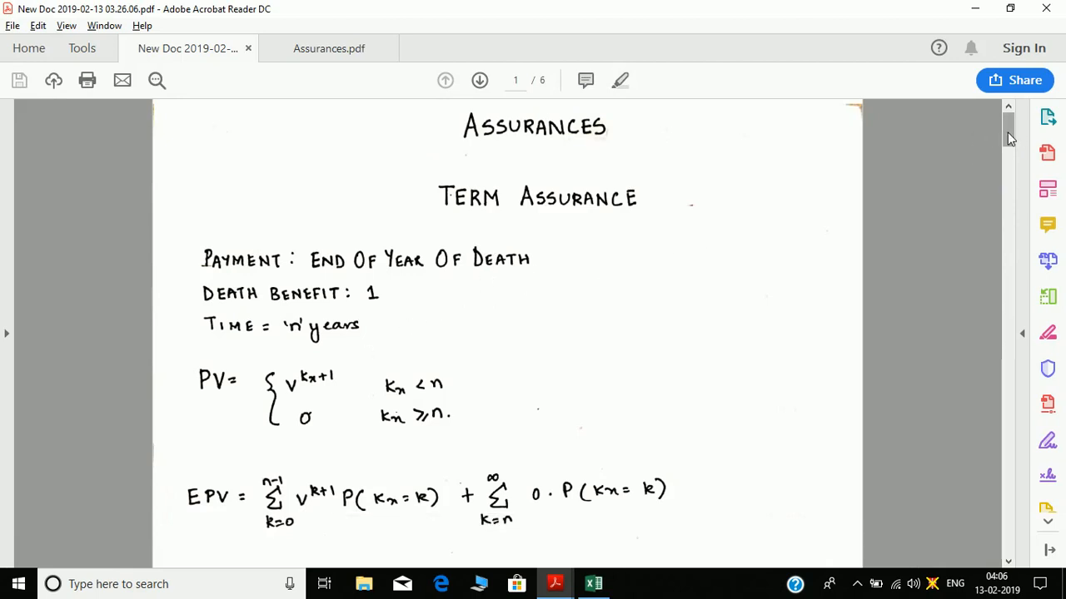
{"action": "left_click_drag", "start_coordinate": [1007, 132], "coordinate": [1021, 285]}
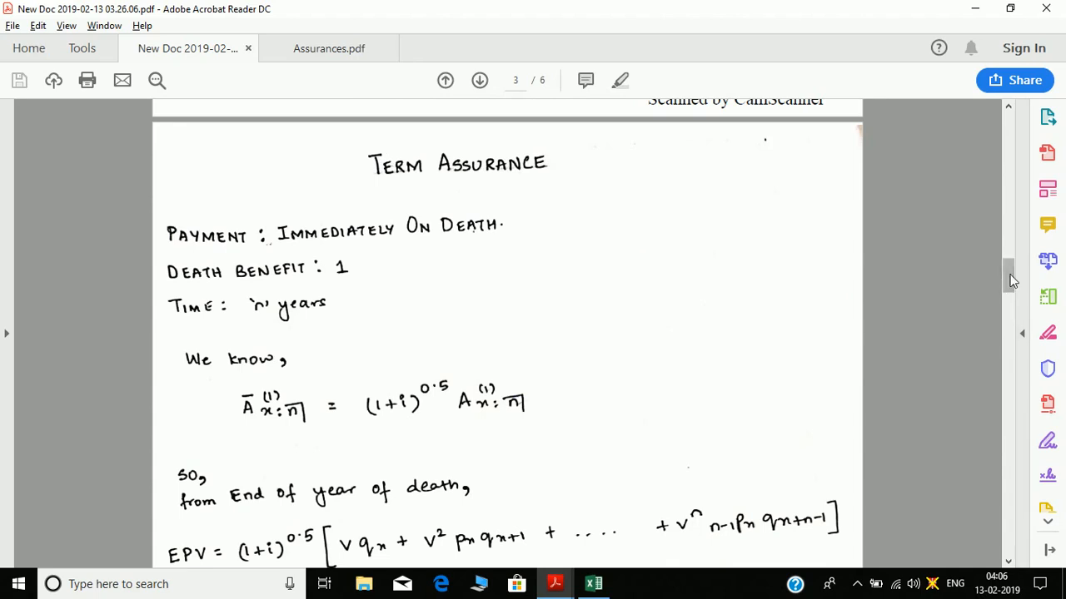
{"action": "left_click_drag", "start_coordinate": [1009, 274], "coordinate": [1009, 280]}
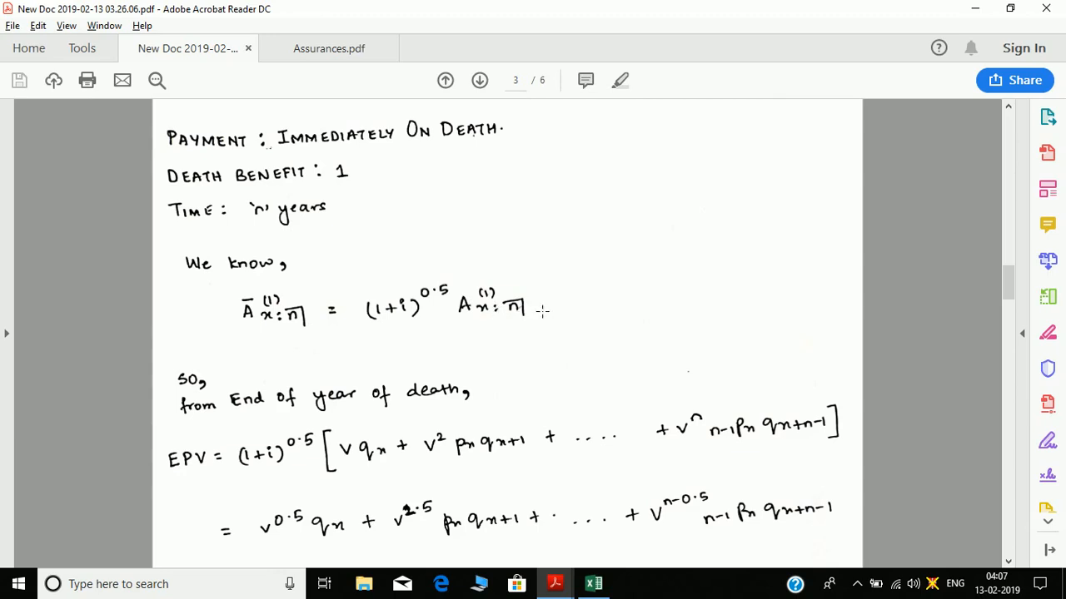
{"action": "left_click_drag", "start_coordinate": [1009, 279], "coordinate": [1009, 283]}
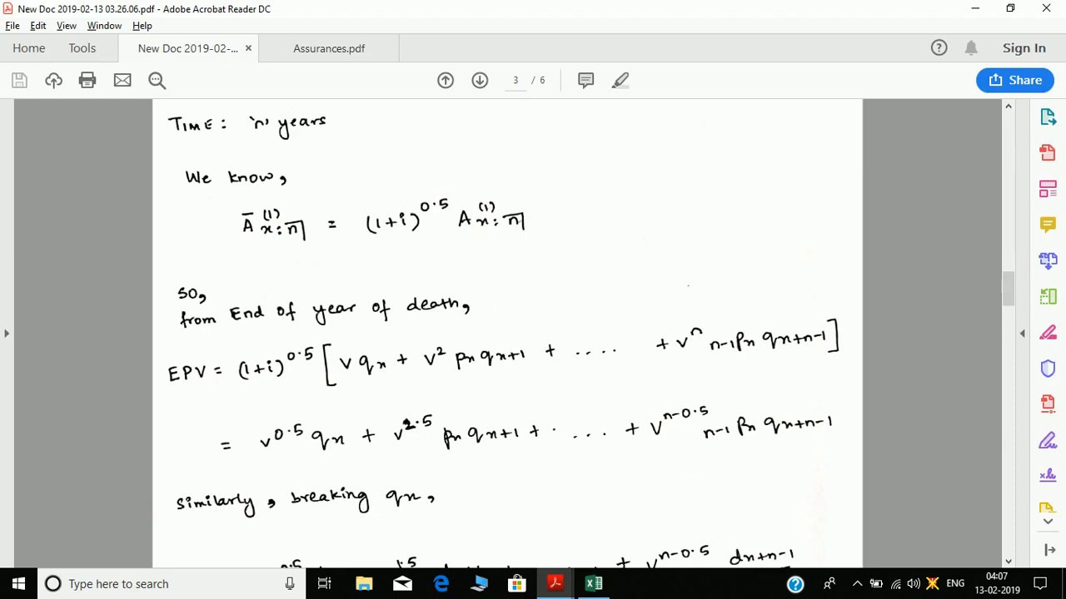
{"action": "left_click_drag", "start_coordinate": [1010, 287], "coordinate": [1013, 303]}
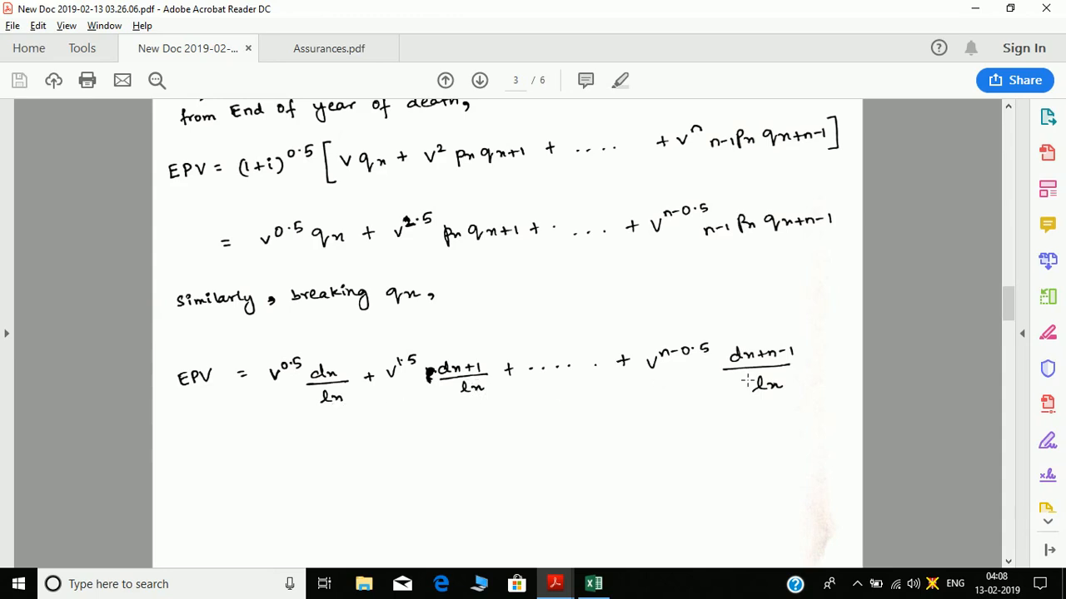
{"action": "key", "text": "alt+Tab"}
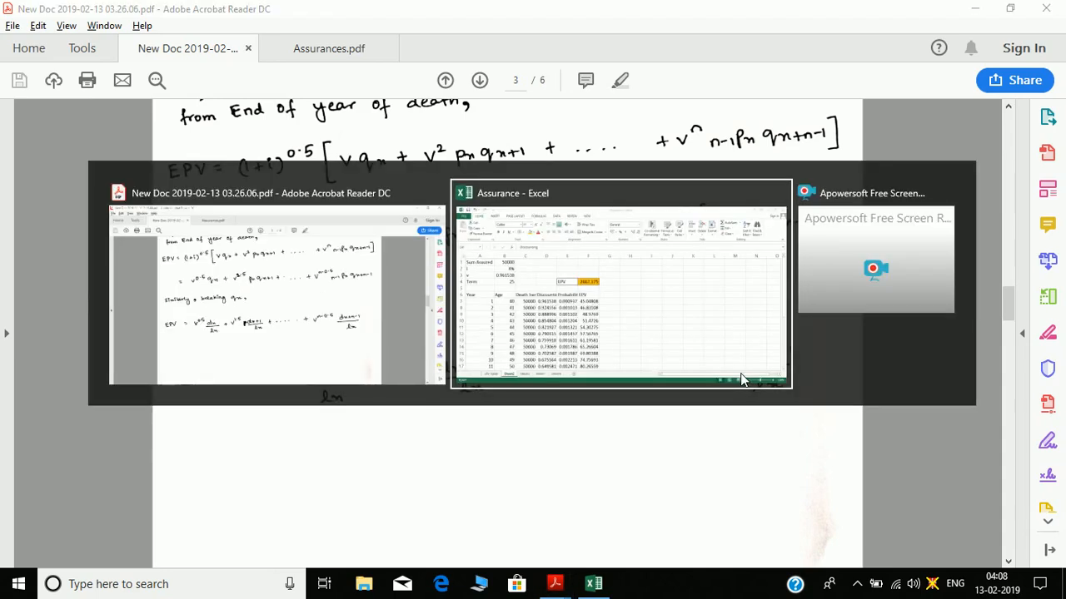
{"action": "key", "text": "alt+Tab"}
{"action": "key", "text": "alt+Tab"}
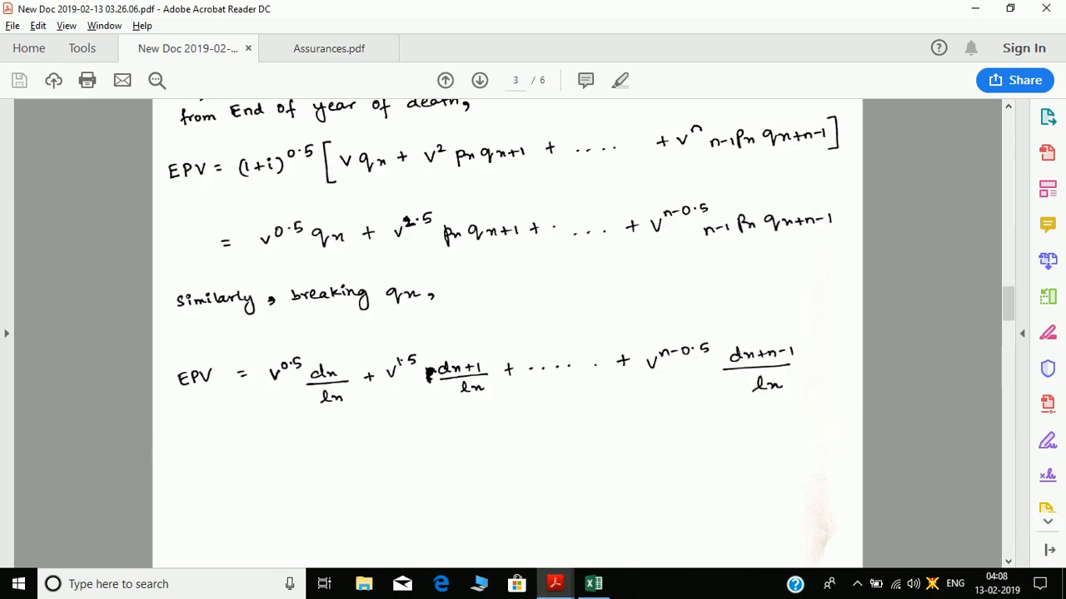
- Read Question 2 in Assurances.pdf, enter Sum Assured with value 1 in A1:B1 of Excel's Sheet3, and fit column A to its text
{"action": "left_click", "coordinate": [357, 48]}
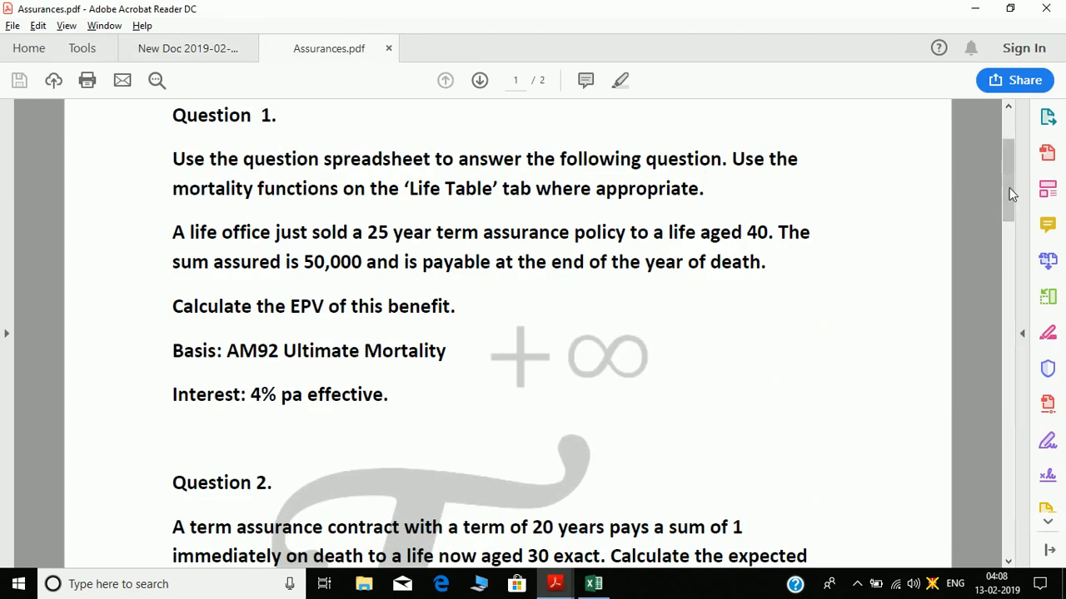
{"action": "left_click_drag", "start_coordinate": [1009, 188], "coordinate": [1013, 246]}
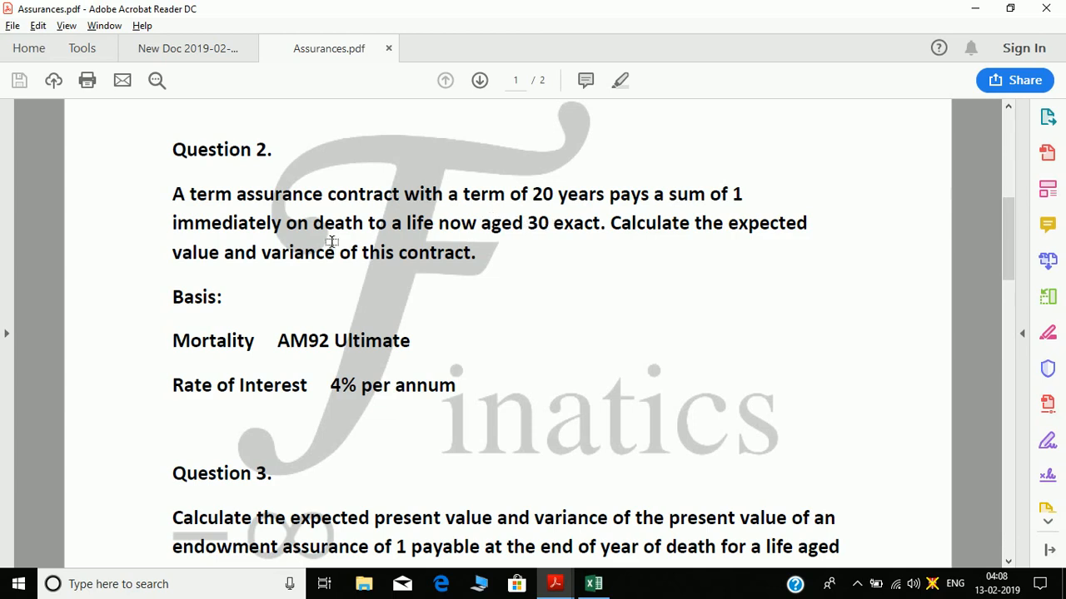
{"action": "key", "text": "alt+Tab"}
{"action": "key", "text": "alt"}
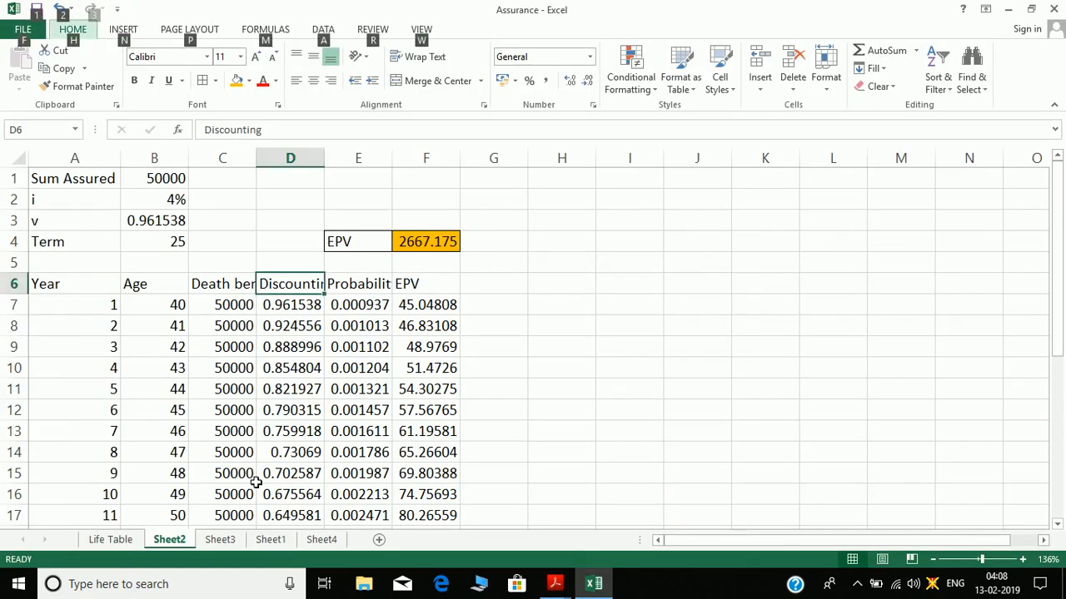
{"action": "left_click", "coordinate": [218, 539]}
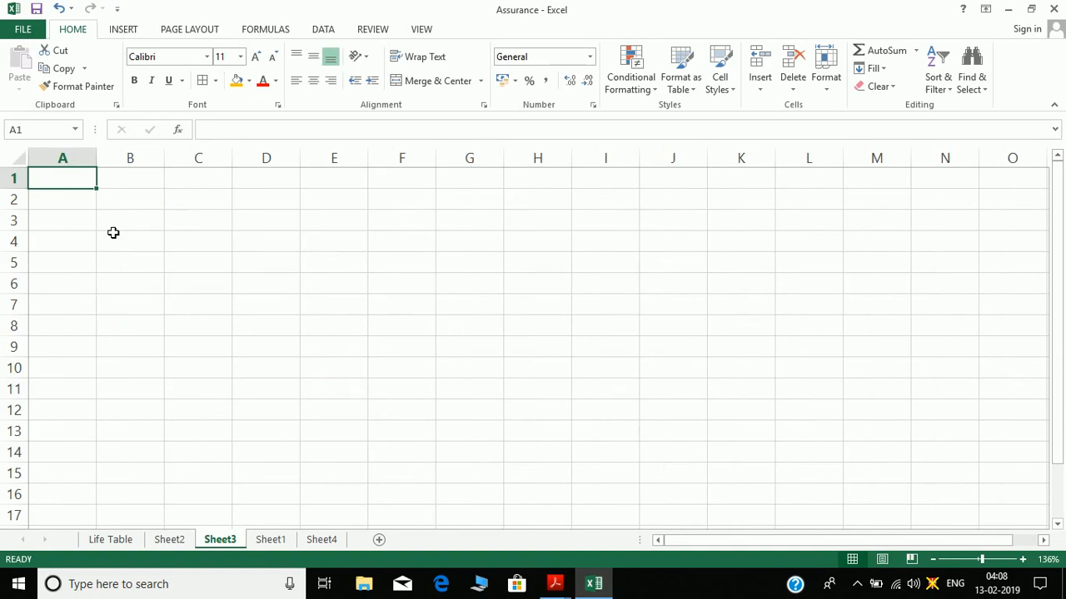
{"action": "type", "text": "Sum Ass"}
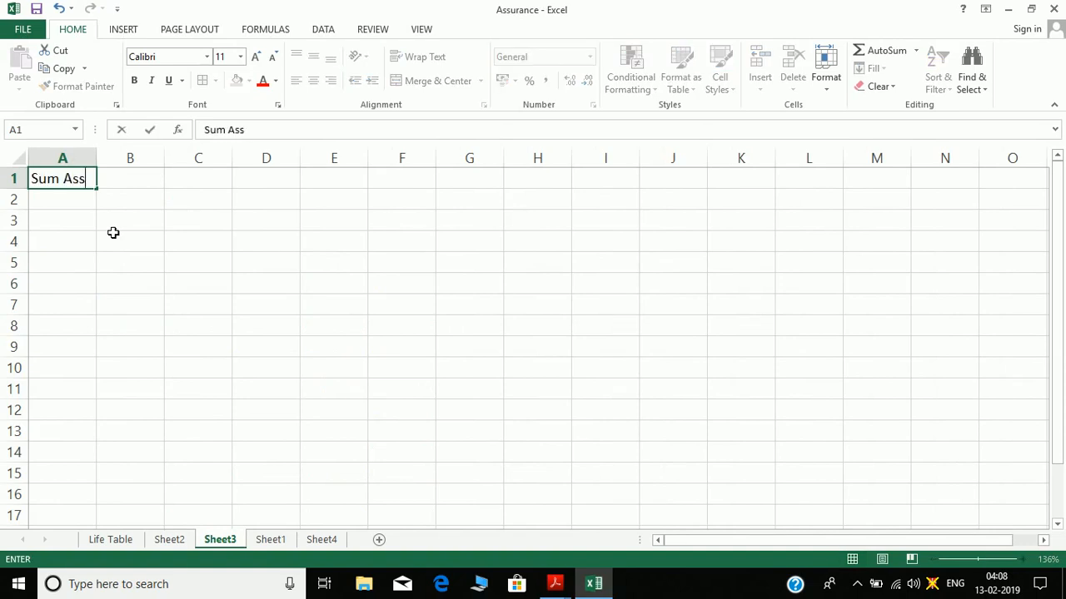
{"action": "type", "text": "ured"}
{"action": "key", "text": "Tab"}
{"action": "type", "text": "1"}
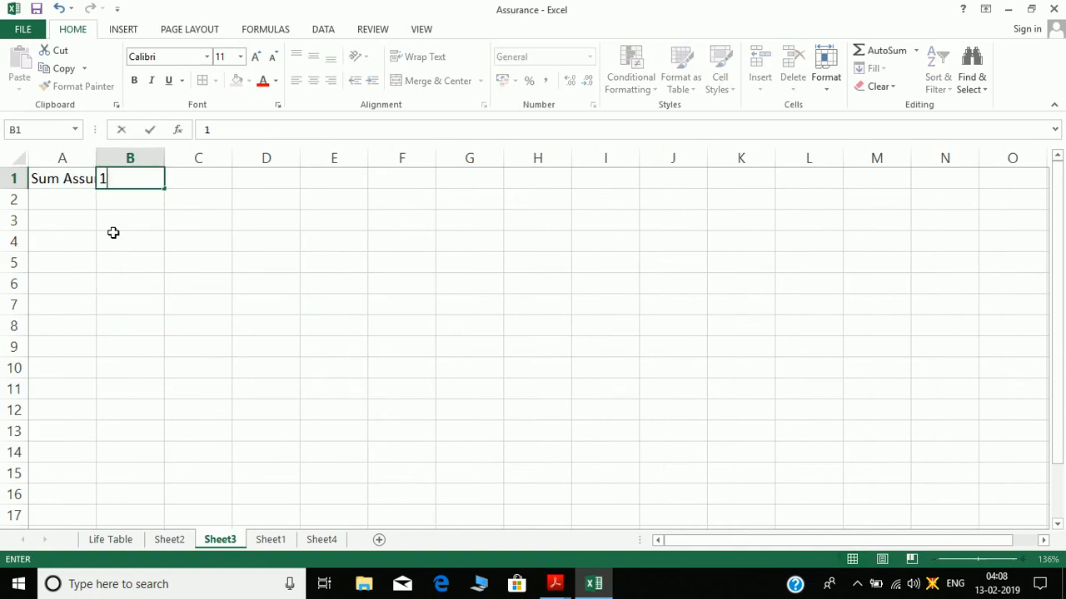
{"action": "key", "text": "Return"}
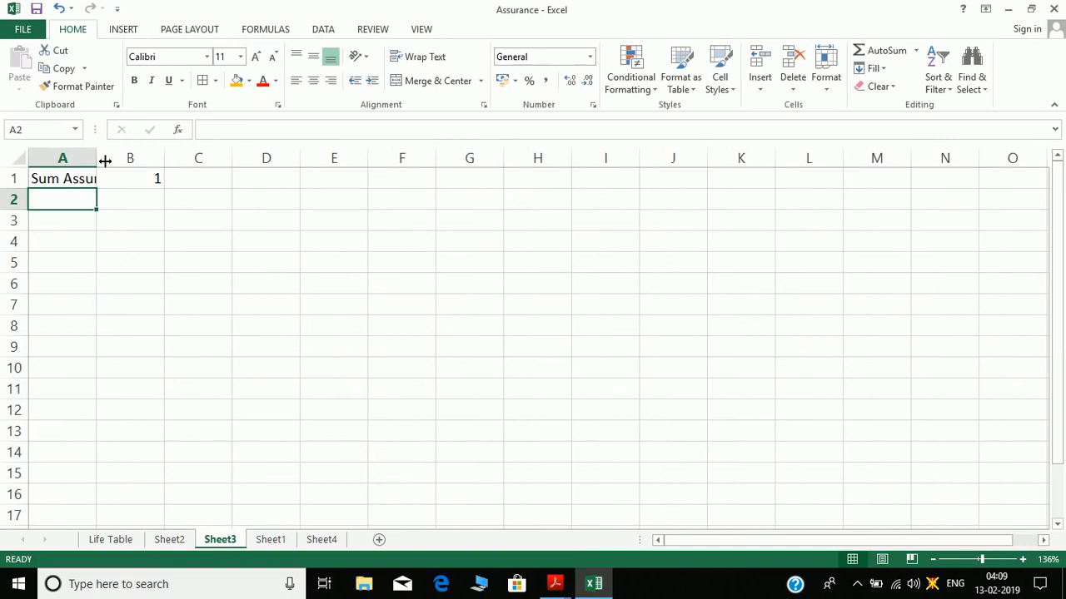
{"action": "double_click", "coordinate": [105, 160]}
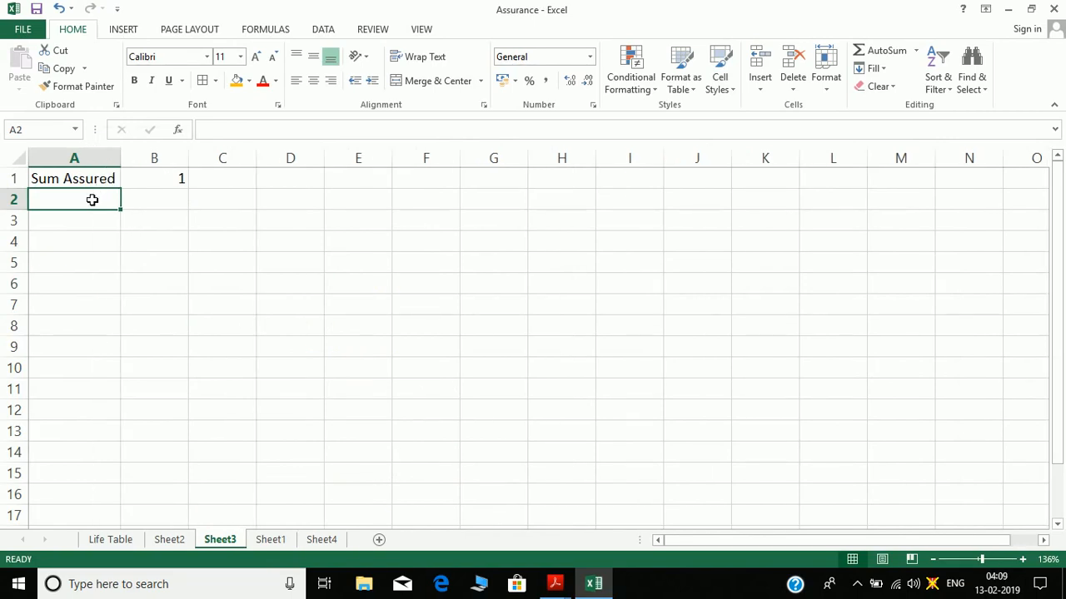
- Check the interest rate in Question 2 of the PDF and enter i with 4% in A2:B2 of Sheet3
{"action": "key", "text": "alt+Tab"}
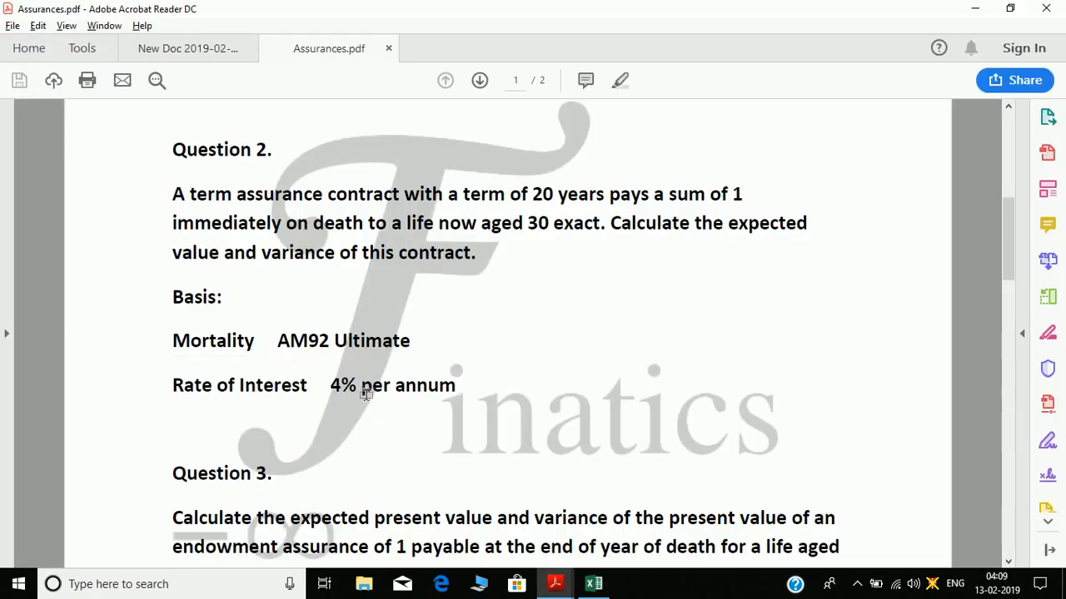
{"action": "key", "text": "alt+Tab"}
{"action": "type", "text": "i"}
{"action": "key", "text": "Tab"}
{"action": "type", "text": "4"}
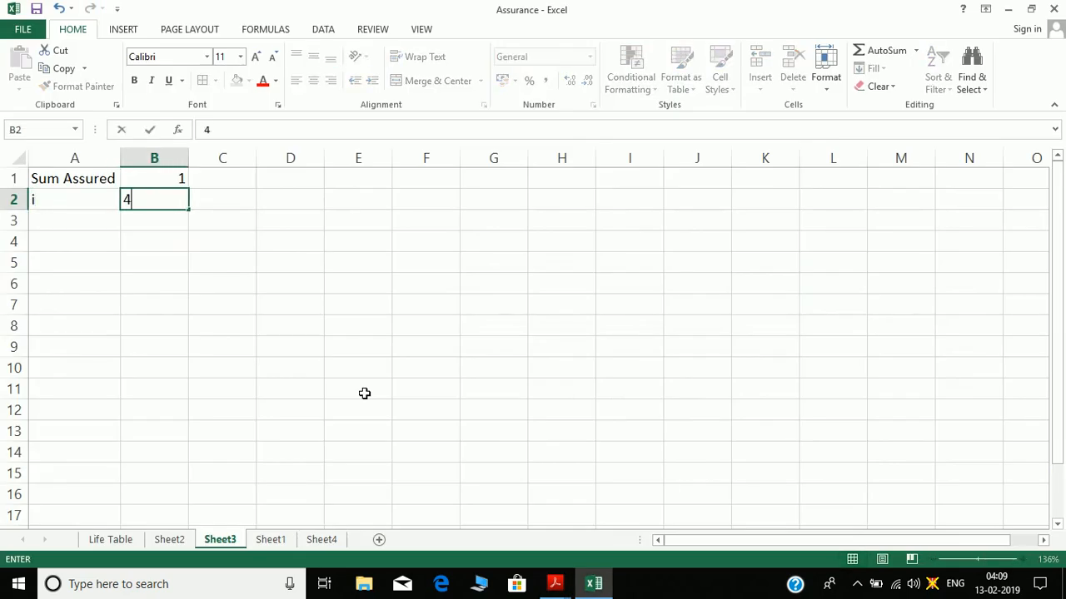
{"action": "type", "text": "%"}
{"action": "key", "text": "Return"}
- Label A3 as v and calculate the discount factor in B3 as 1/(1+i), with an absolute reference to B2
{"action": "type", "text": "v"}
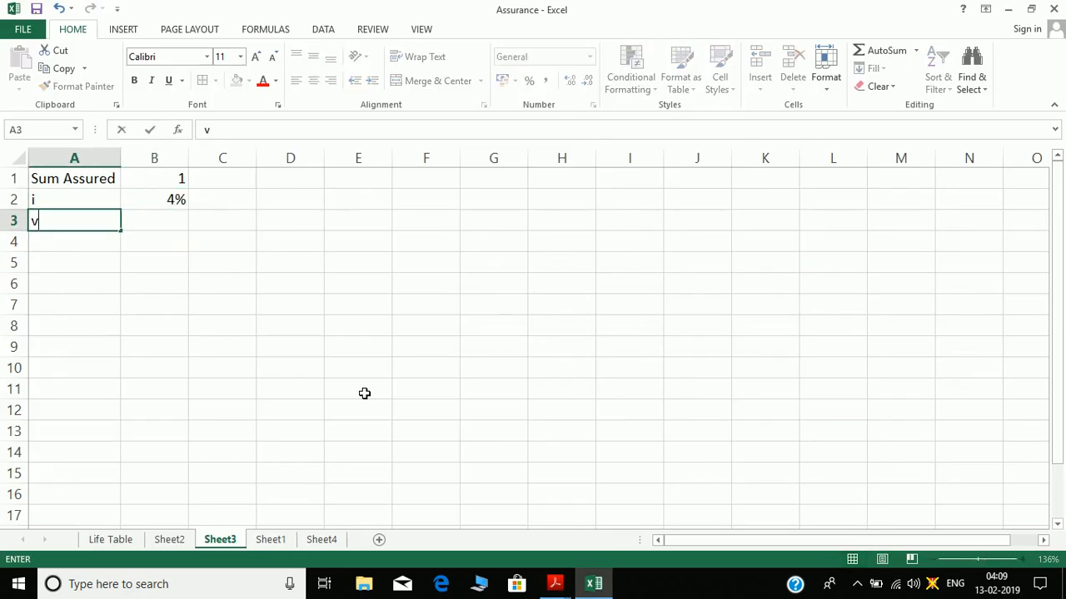
{"action": "key", "text": "Tab"}
{"action": "type", "text": "="}
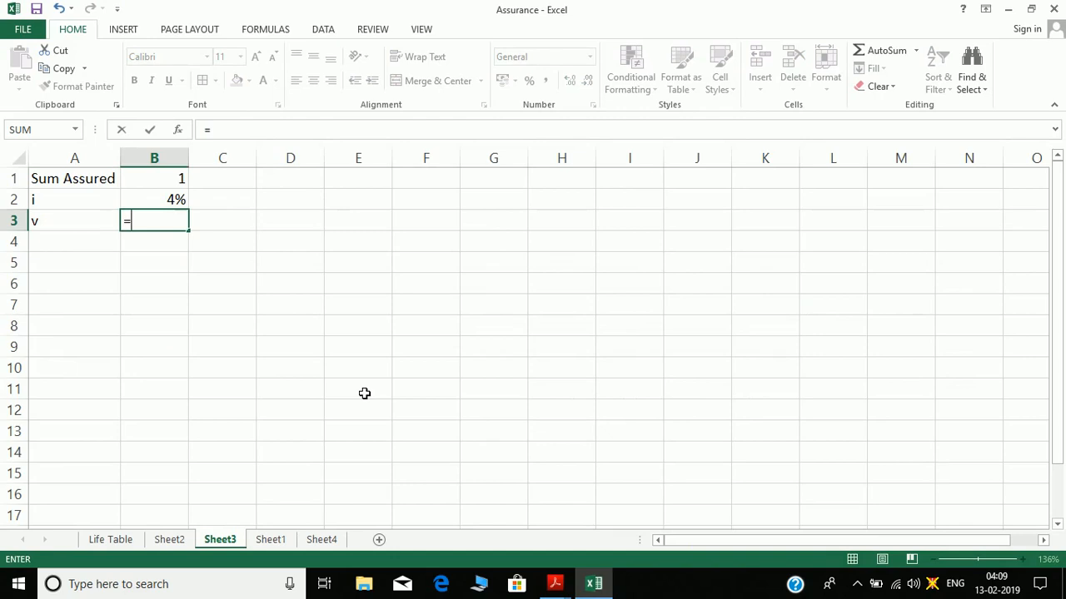
{"action": "type", "text": "1/(1+"}
{"action": "key", "text": "Up"}
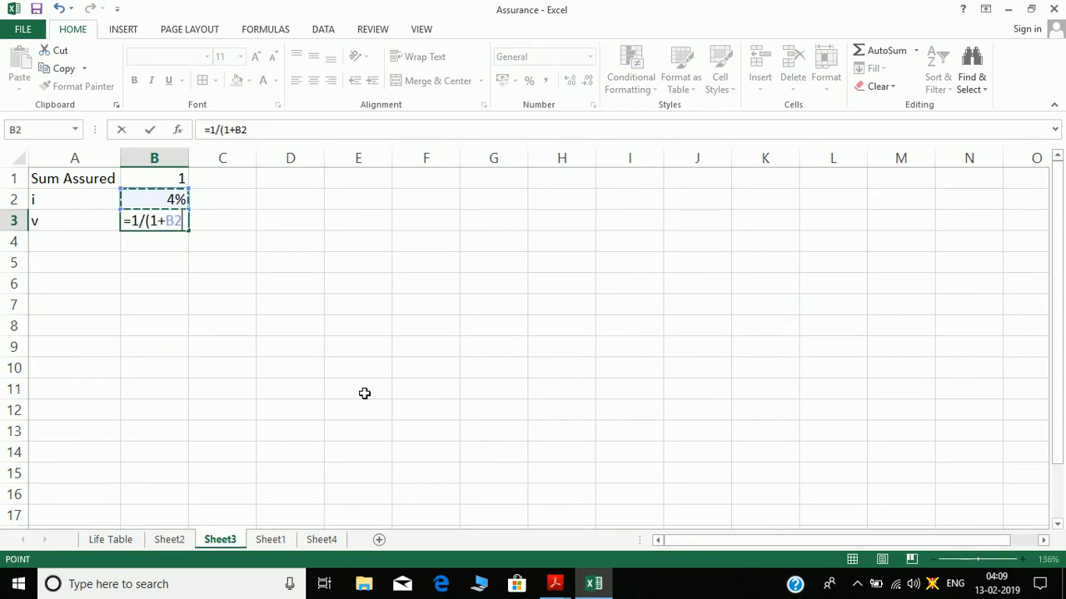
{"action": "key", "text": "F4"}
{"action": "type", "text": ")"}
{"action": "key", "text": "Return"}
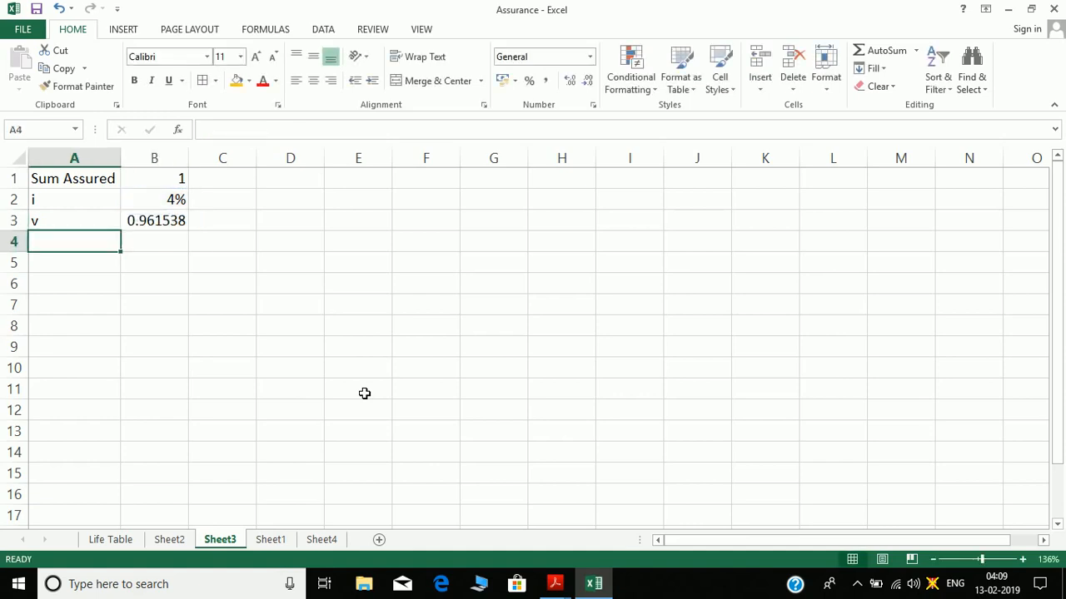
- Enter the label Term in A4 and its value 20 in B4
{"action": "type", "text": "Term"}
{"action": "key", "text": "Tab"}
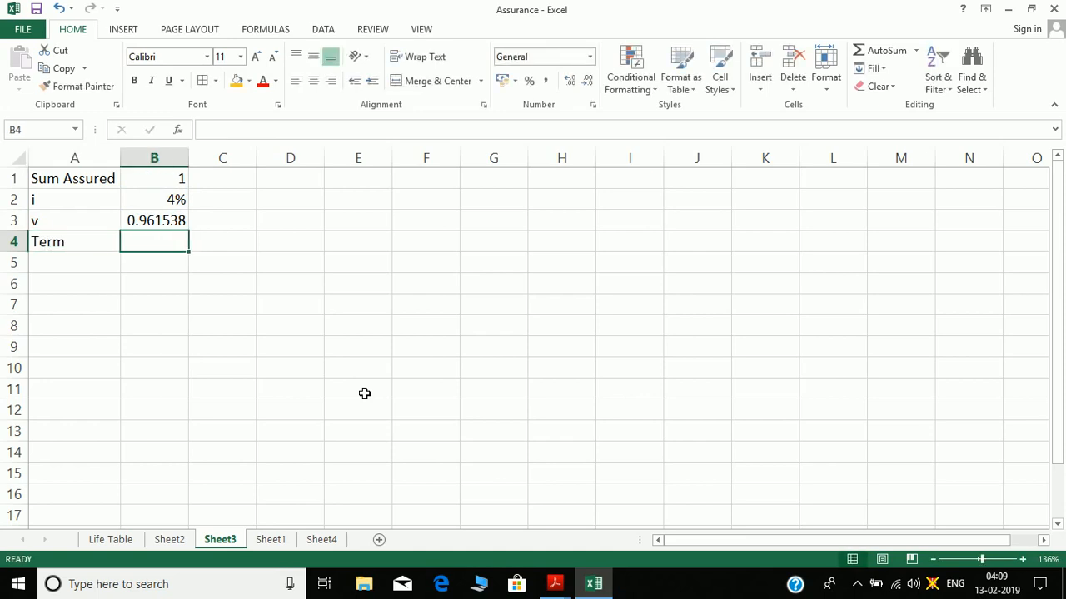
{"action": "type", "text": "20"}
{"action": "key", "text": "Tab"}
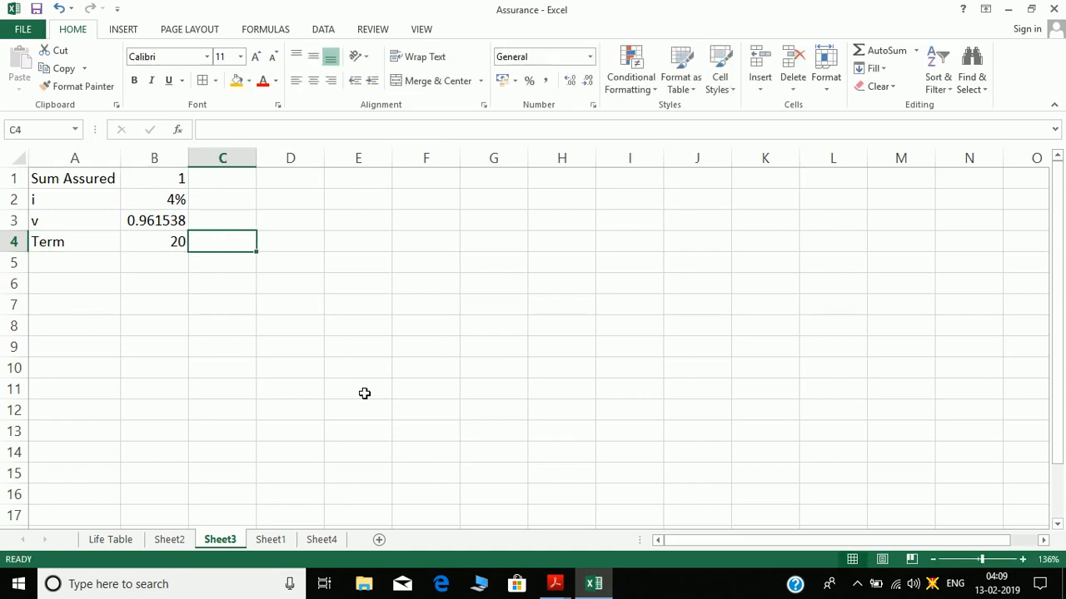
- Enter the table headings Year in A6 and Age in B6
{"action": "key", "text": "Down"}
{"action": "key", "text": "Down"}
{"action": "key", "text": "Down"}
{"action": "key", "text": "Left"}
{"action": "key", "text": "Left"}
{"action": "key", "text": "Up"}
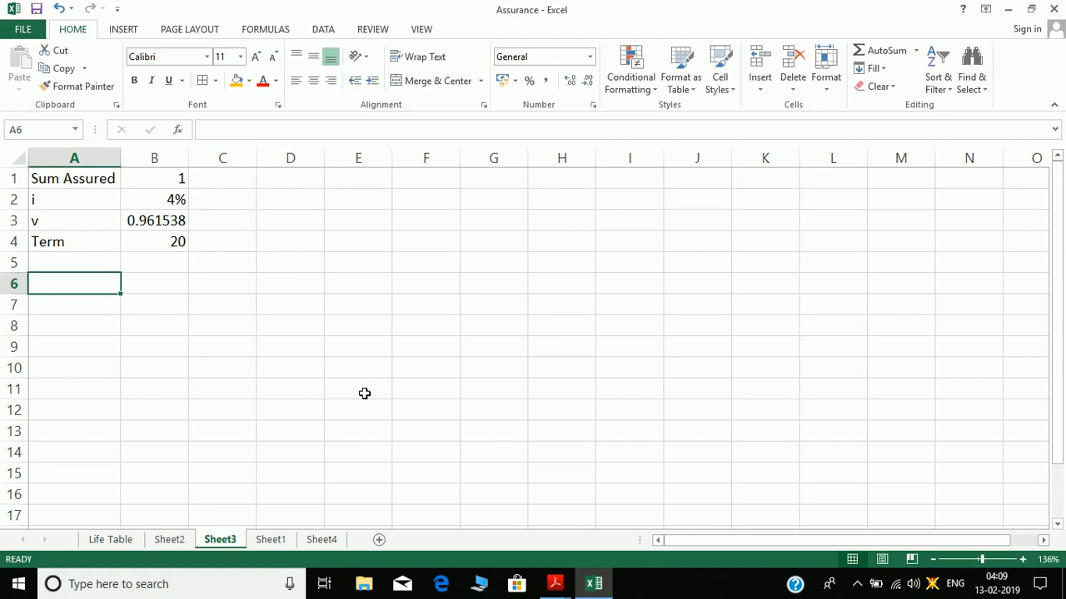
{"action": "type", "text": "yEar"}
{"action": "key", "text": "BackSpace"}
{"action": "key", "text": "BackSpace"}
{"action": "key", "text": "BackSpace"}
{"action": "key", "text": "BackSpace"}
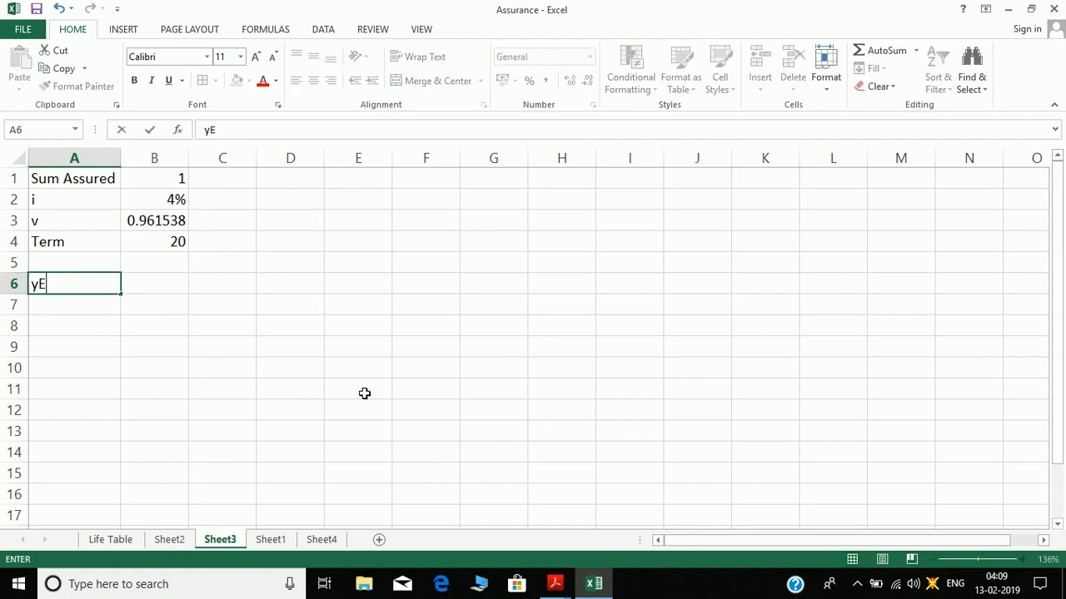
{"action": "type", "text": "Year"}
{"action": "key", "text": "Tab"}
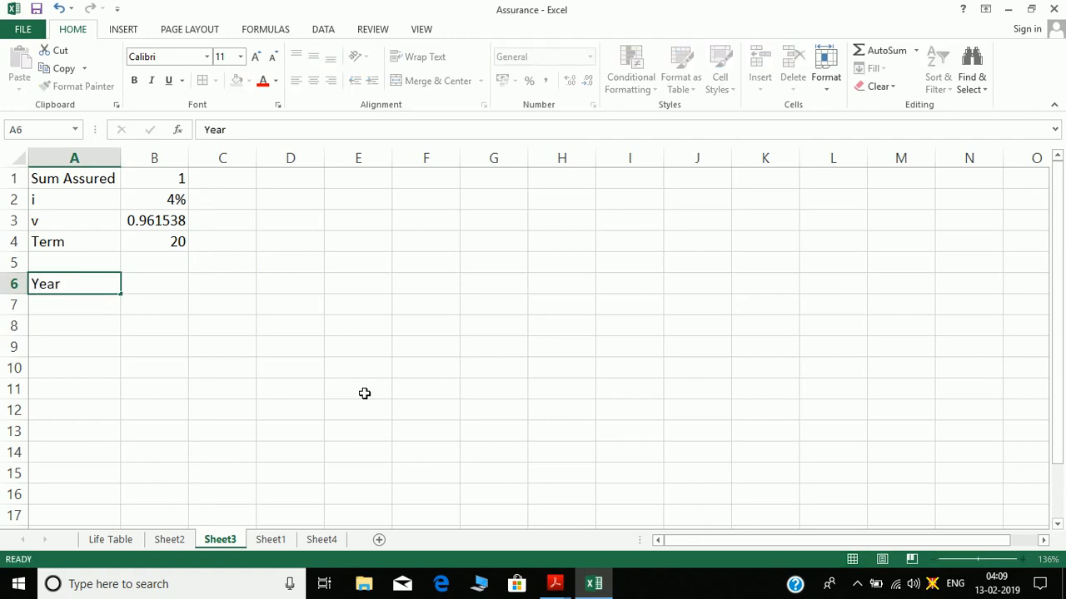
{"action": "type", "text": "Age"}
{"action": "key", "text": "Tab"}
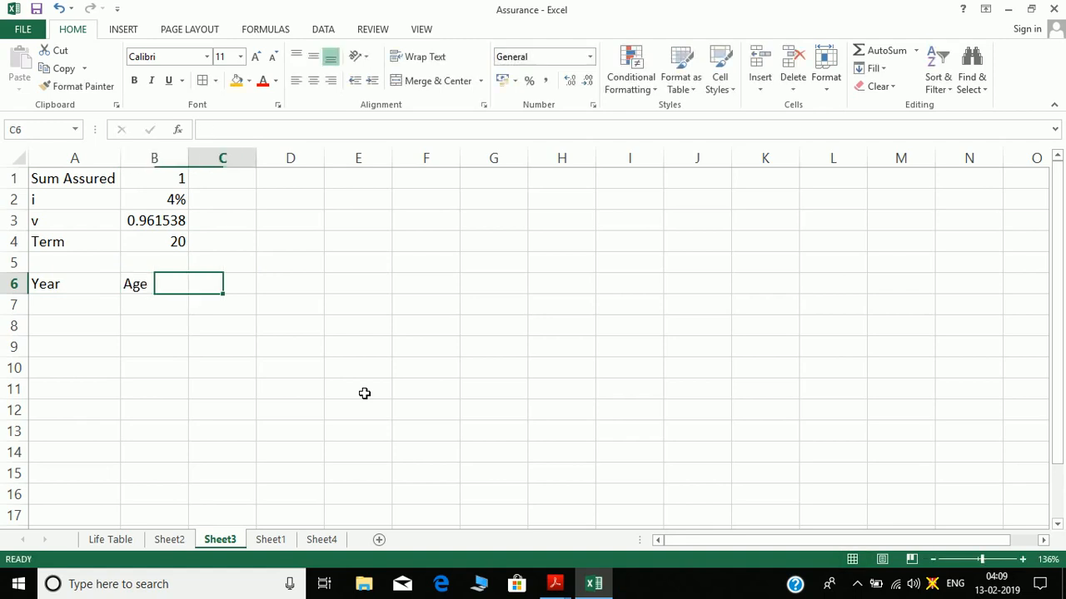
- Fill the Year column from A7 downward with a linear series from 1 to 20 in steps of 1
{"action": "left_click", "coordinate": [71, 301]}
{"action": "type", "text": "1"}
{"action": "key", "text": "ctrl+Return"}
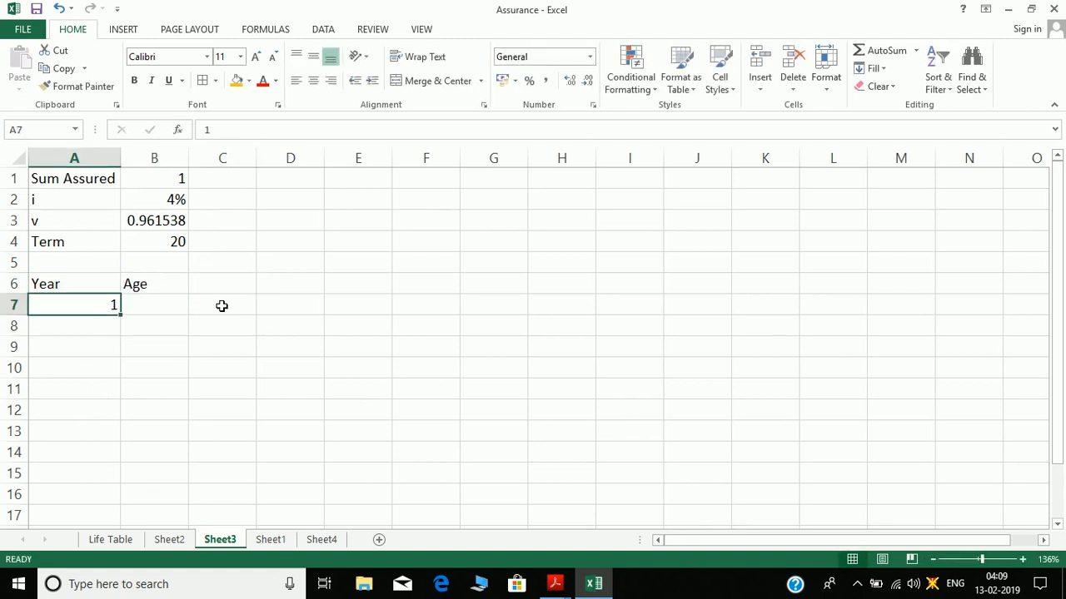
{"action": "left_click", "coordinate": [874, 68]}
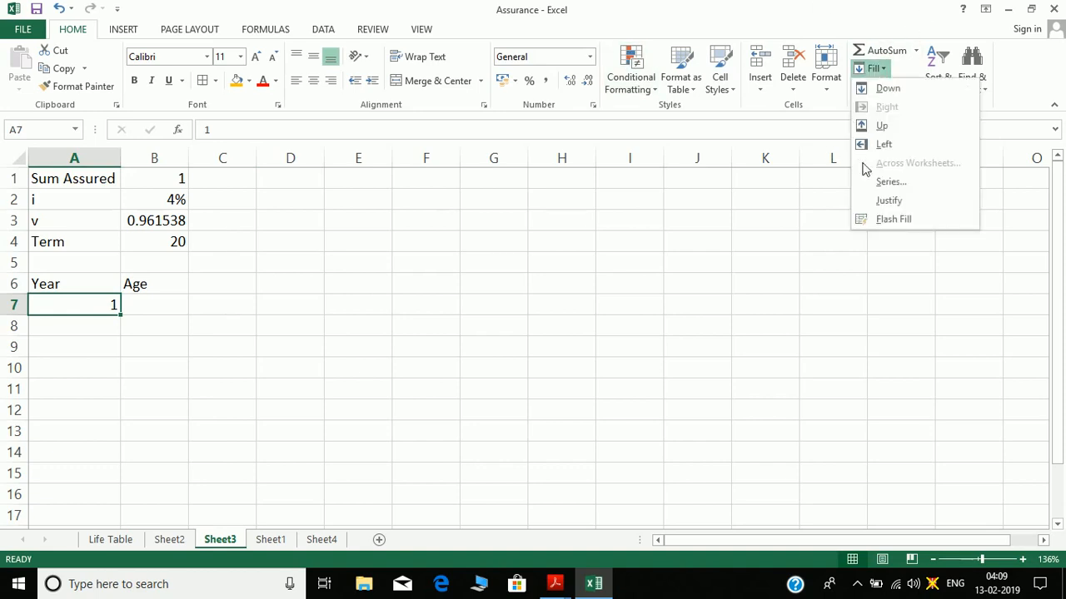
{"action": "left_click", "coordinate": [882, 180]}
{"action": "left_click", "coordinate": [574, 194]}
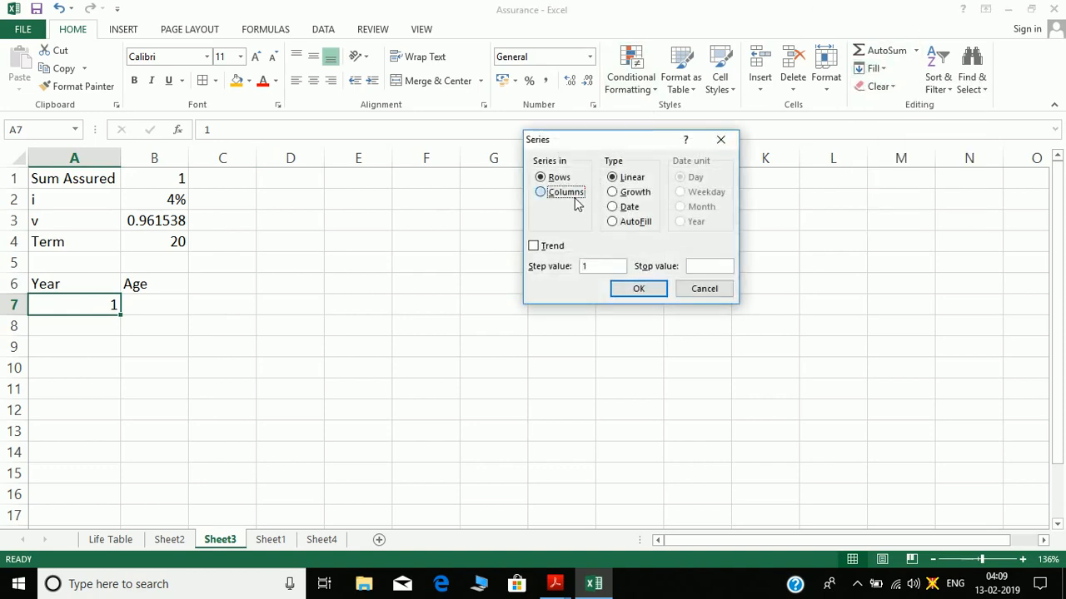
{"action": "left_click", "coordinate": [720, 269]}
{"action": "type", "text": "20"}
{"action": "key", "text": "Return"}
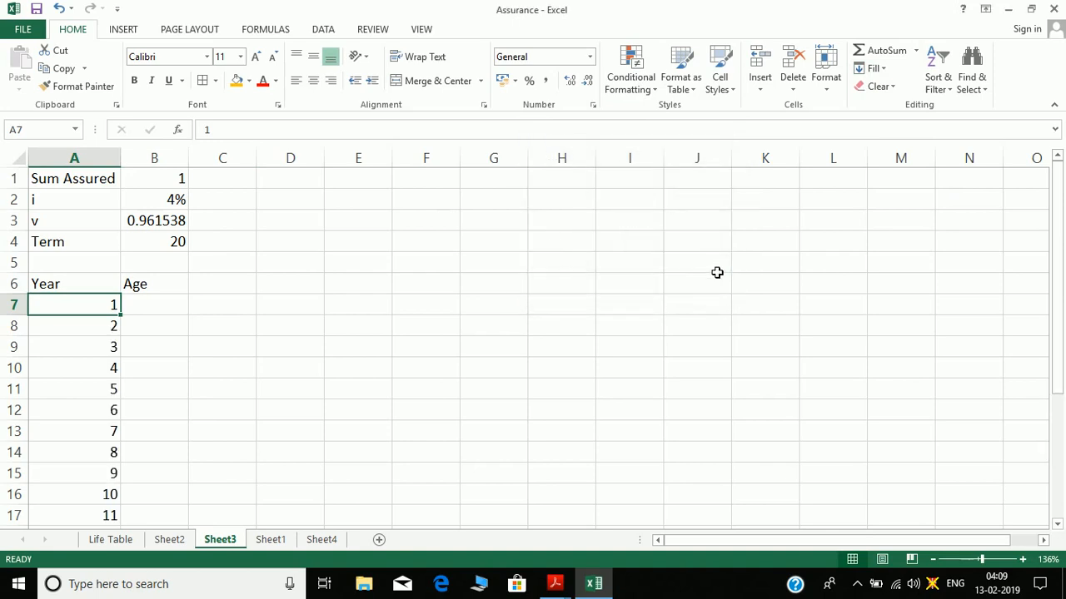
- Check the life's age in the question PDF and enter 30 as the first value under Age in B7
{"action": "left_click", "coordinate": [161, 314]}
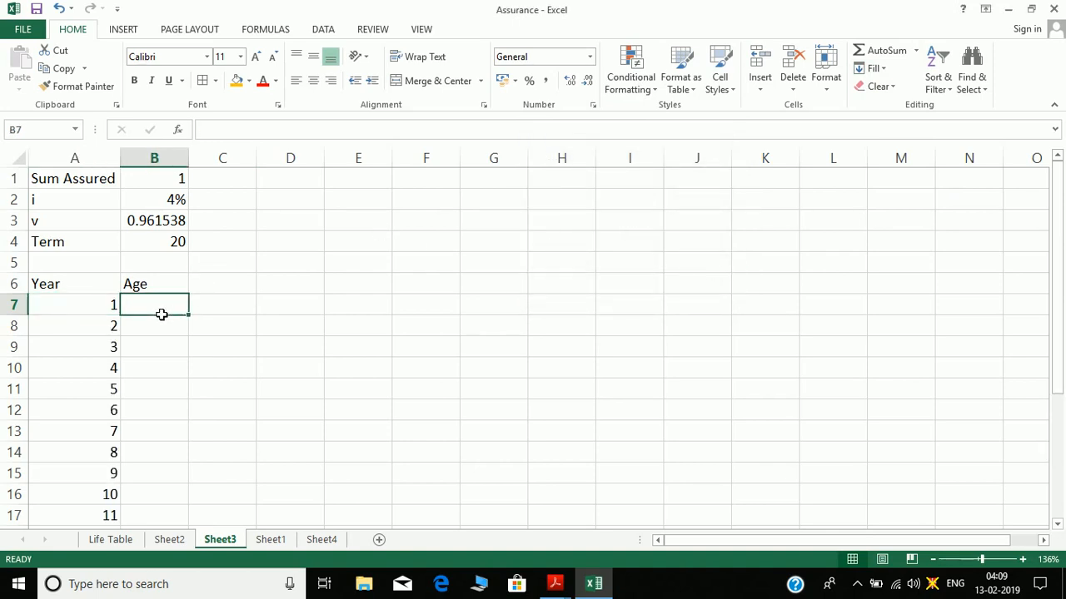
{"action": "key", "text": "alt+Tab"}
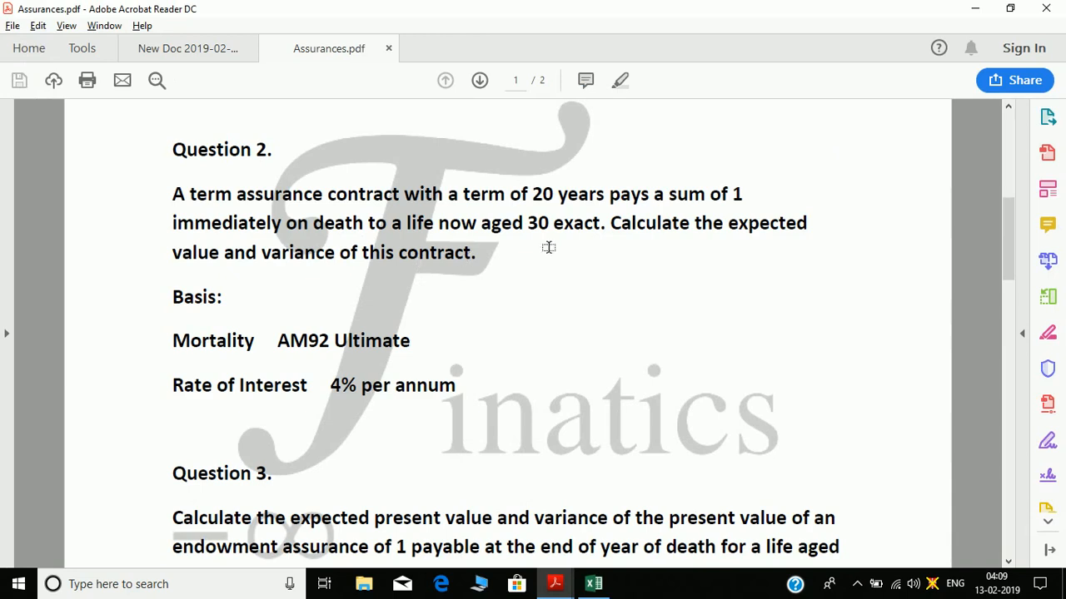
{"action": "key", "text": "alt+Tab"}
{"action": "type", "text": "30"}
{"action": "key", "text": "Return"}
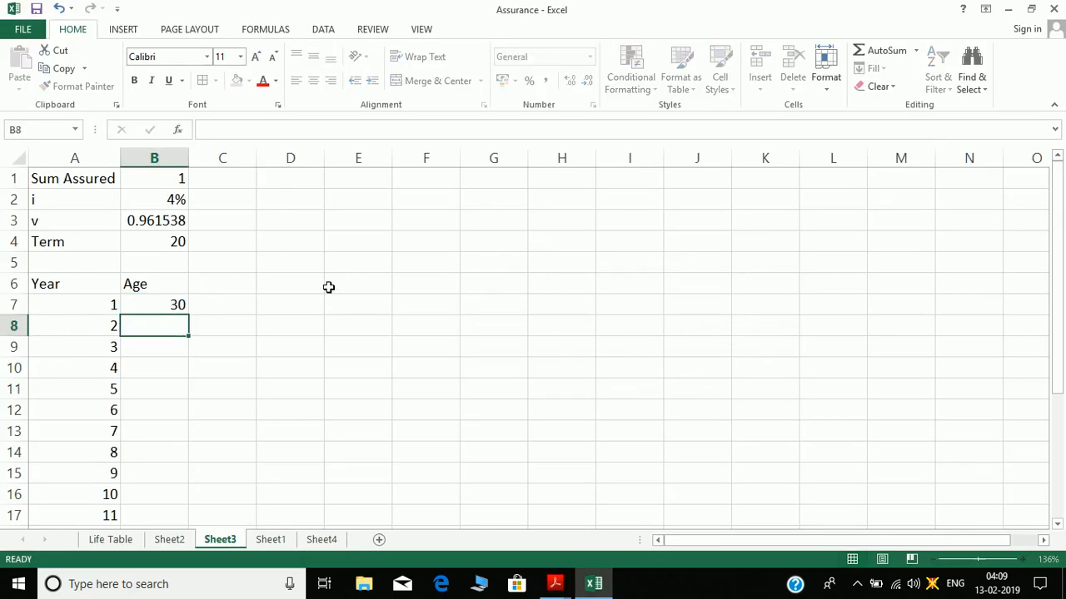
{"action": "key", "text": "Up"}
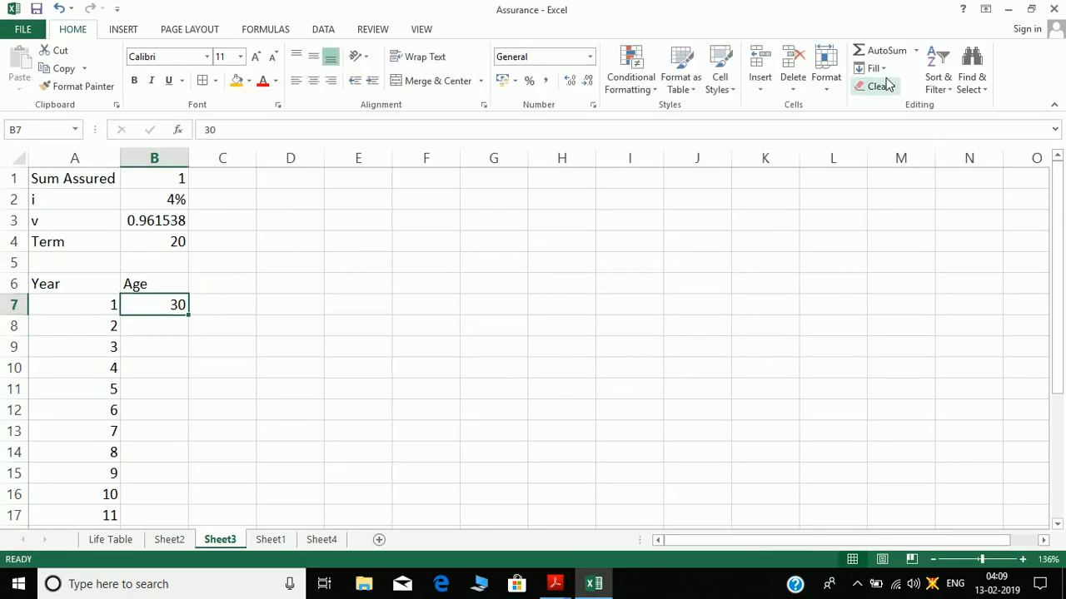
- Fill the Age column from B7 downward with a linear series in steps of 1 and a stop value of 40
{"action": "key", "text": "alt+Tab"}
{"action": "key", "text": "alt+Tab"}
{"action": "left_click", "coordinate": [871, 67]}
{"action": "left_click", "coordinate": [882, 182]}
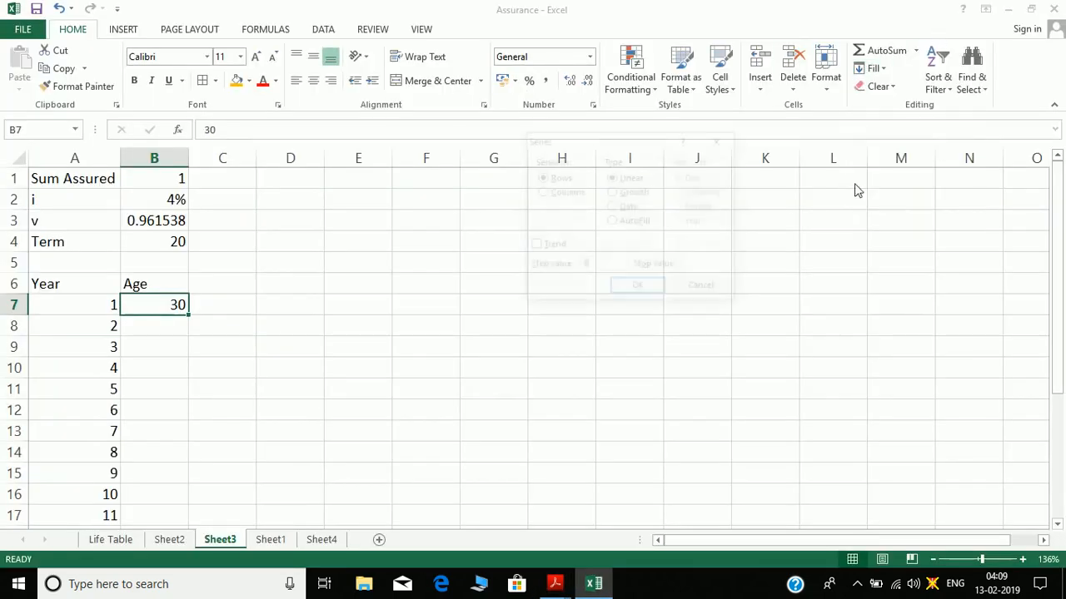
{"action": "left_click", "coordinate": [571, 192]}
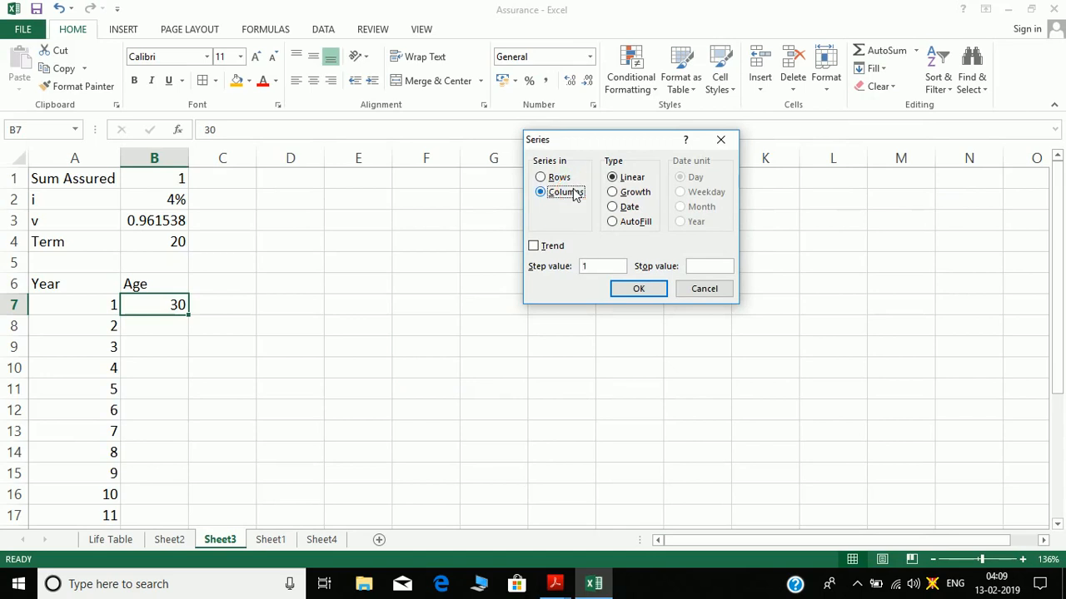
{"action": "left_click", "coordinate": [717, 267]}
{"action": "type", "text": "40"}
{"action": "key", "text": "Return"}
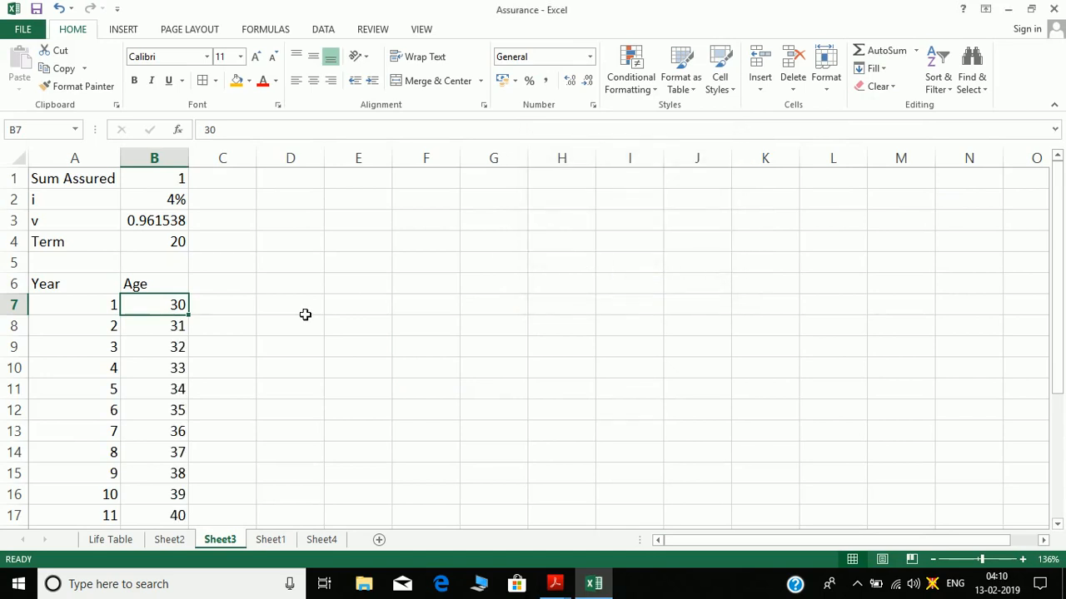
- Review the question PDF and add the table heading Benefit in C6
{"action": "key", "text": "alt+Tab"}
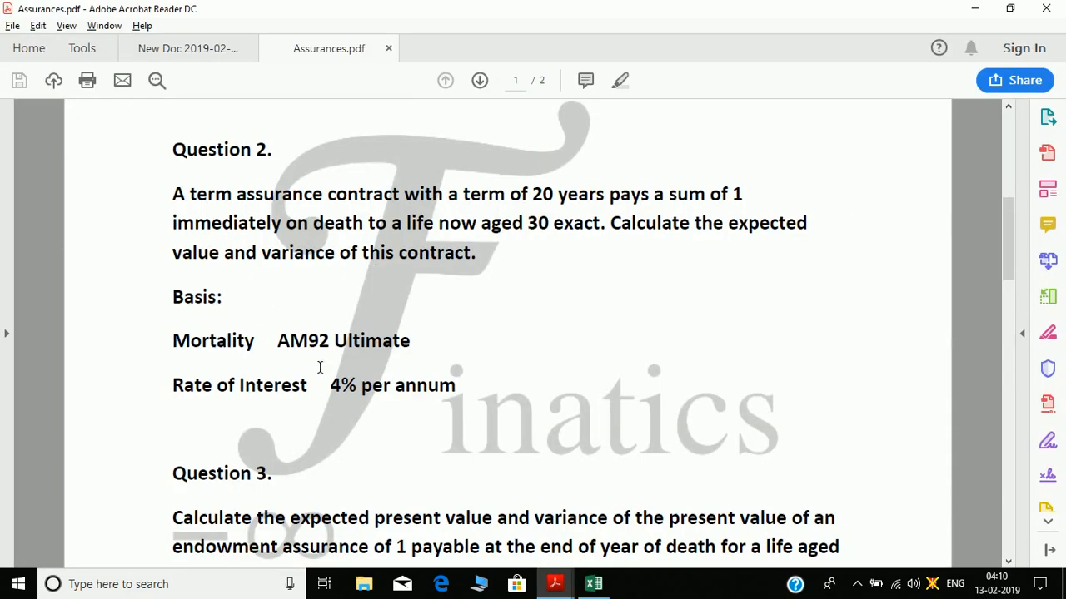
{"action": "key", "text": "alt+Tab"}
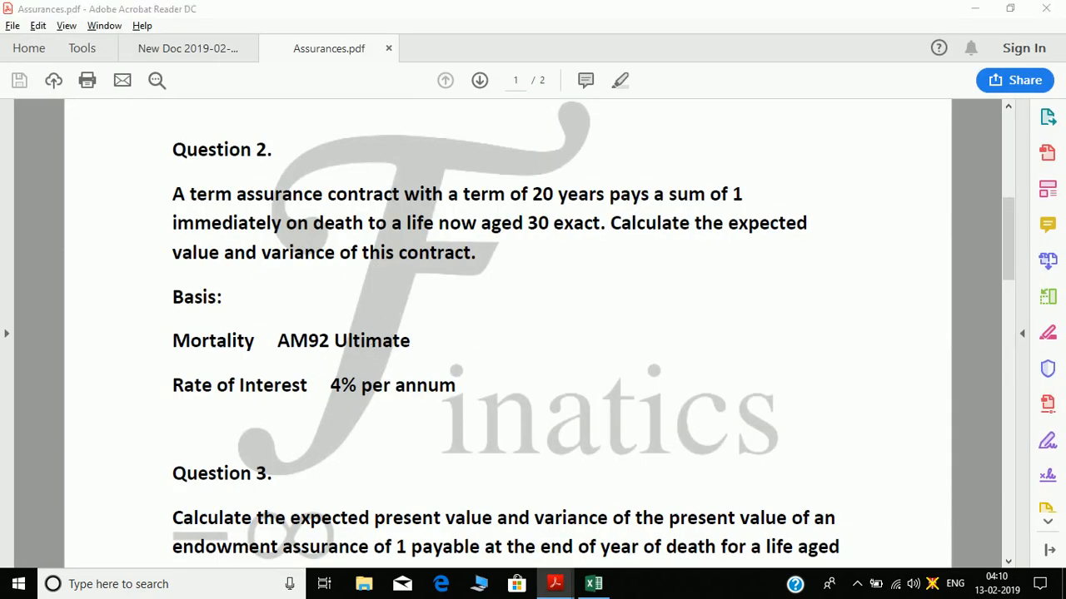
{"action": "left_click", "coordinate": [225, 293]}
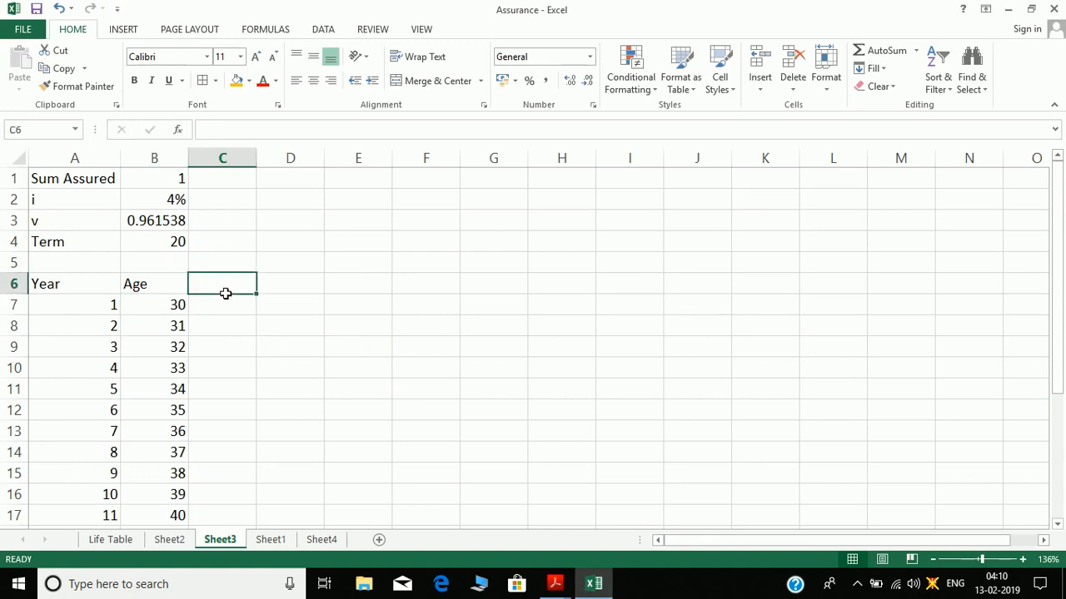
{"action": "type", "text": "Benefit"}
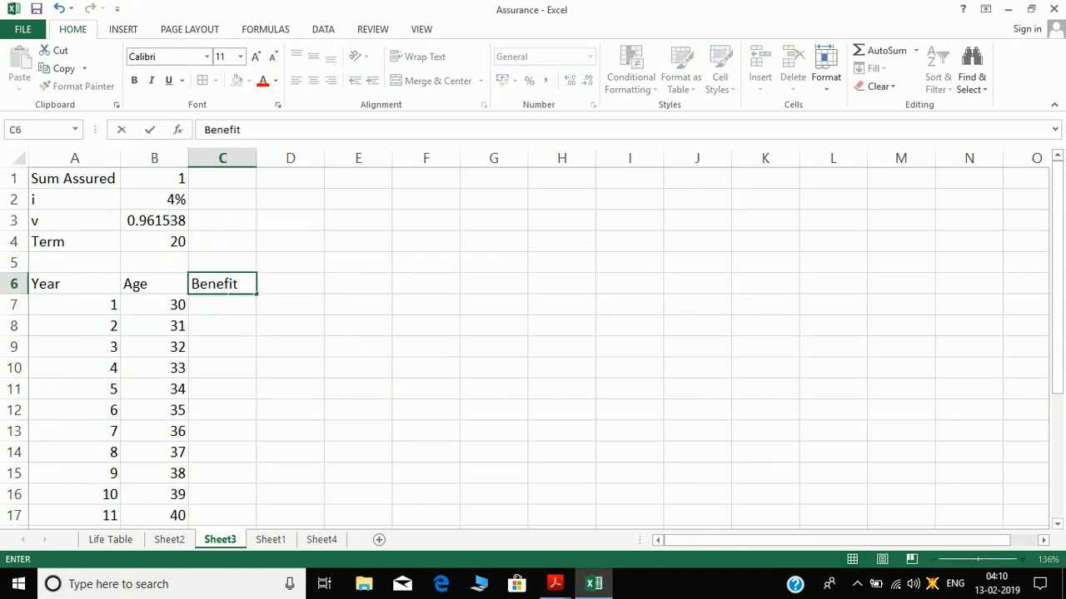
{"action": "key", "text": "Return"}
- Link C7 to the sum assured with an absolute reference to B1 and fill the formula down the Benefit column
{"action": "type", "text": "="}
{"action": "key", "text": "Up"}
{"action": "key", "text": "Up"}
{"action": "key", "text": "Up"}
{"action": "key", "text": "Up"}
{"action": "key", "text": "Up"}
{"action": "key", "text": "Up"}
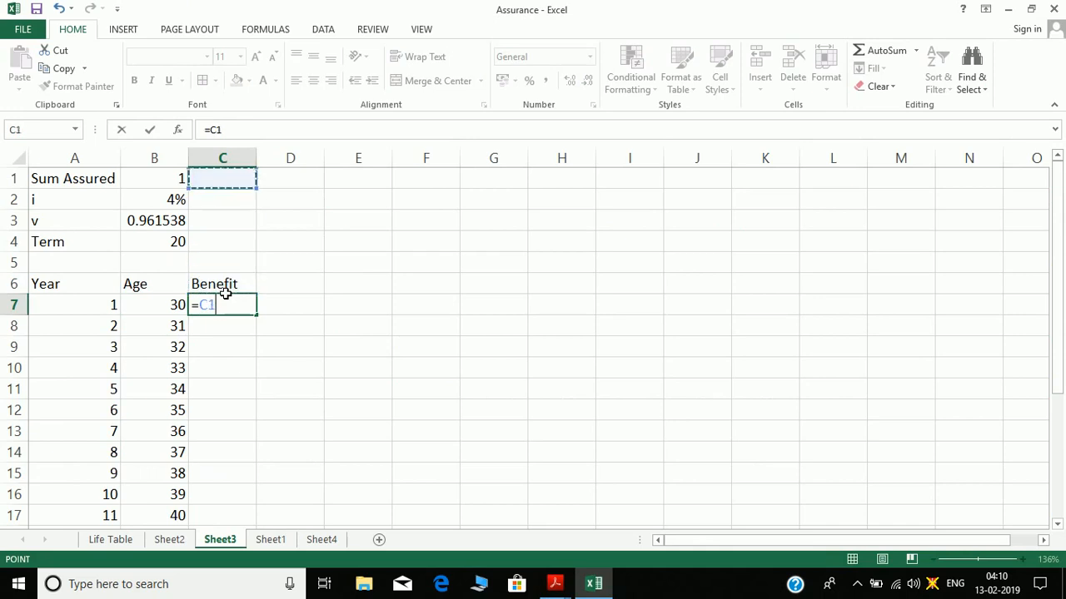
{"action": "key", "text": "Left"}
{"action": "key", "text": "F4"}
{"action": "key", "text": "Return"}
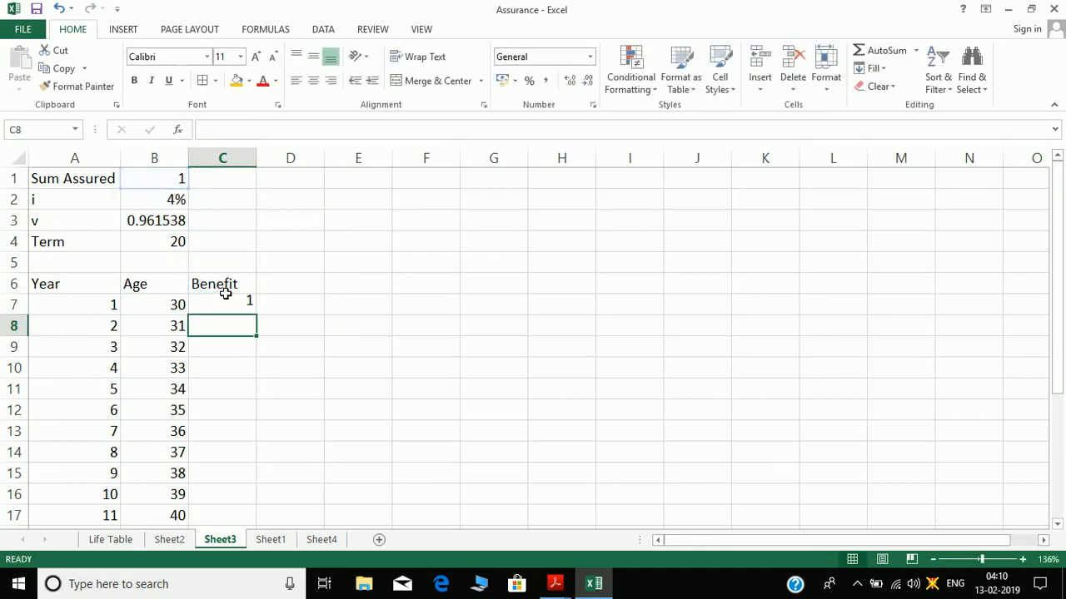
{"action": "left_click", "coordinate": [228, 305]}
{"action": "left_click_drag", "start_coordinate": [228, 305], "coordinate": [255, 315]}
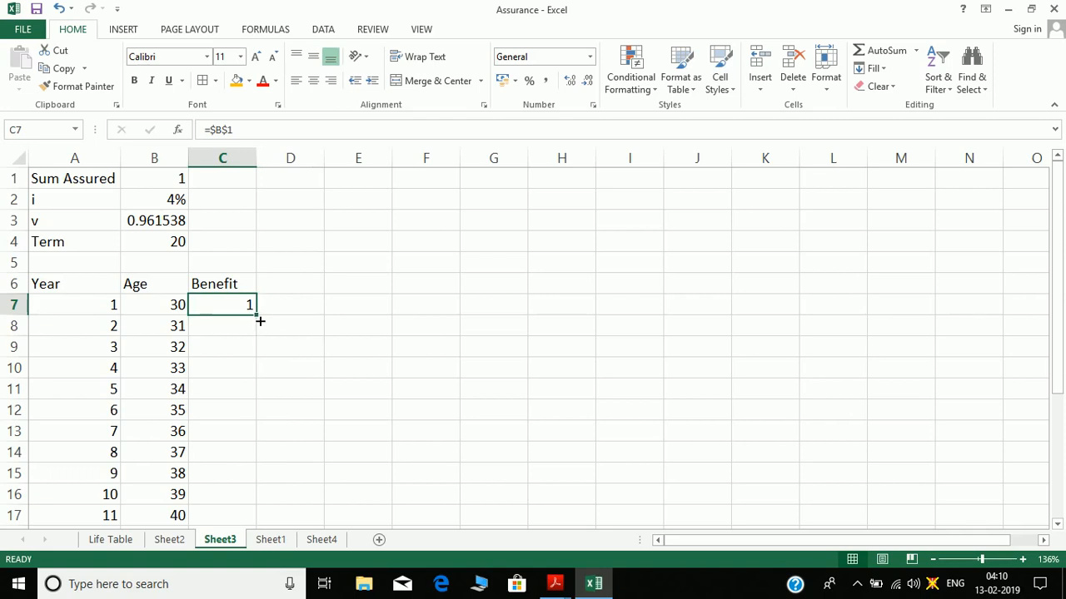
{"action": "double_click", "coordinate": [256, 315]}
- Add the table heading Discounting in D6
{"action": "left_click", "coordinate": [297, 283]}
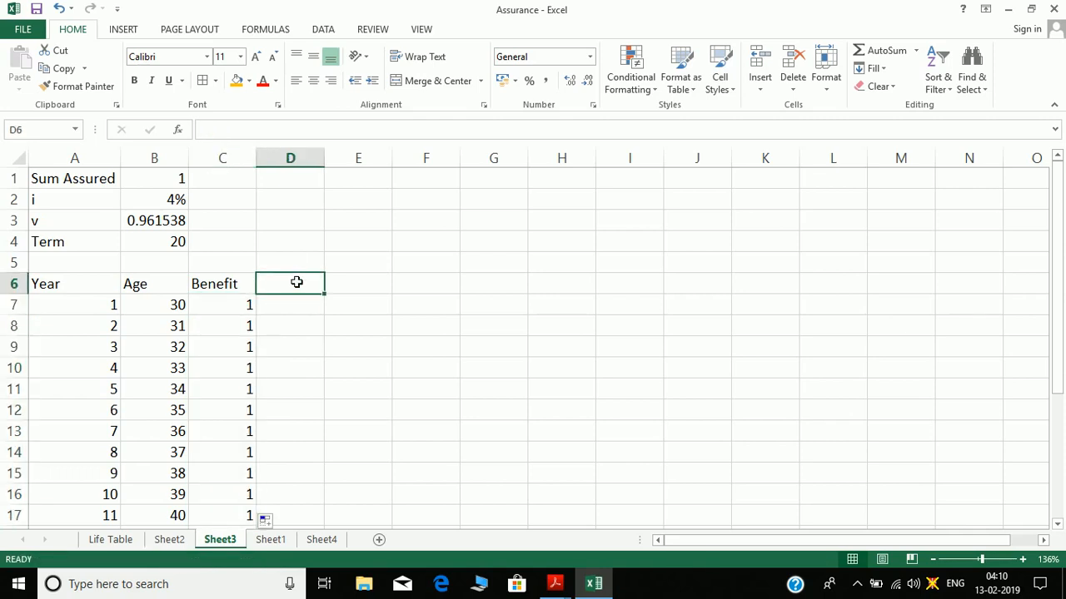
{"action": "type", "text": "Disco"}
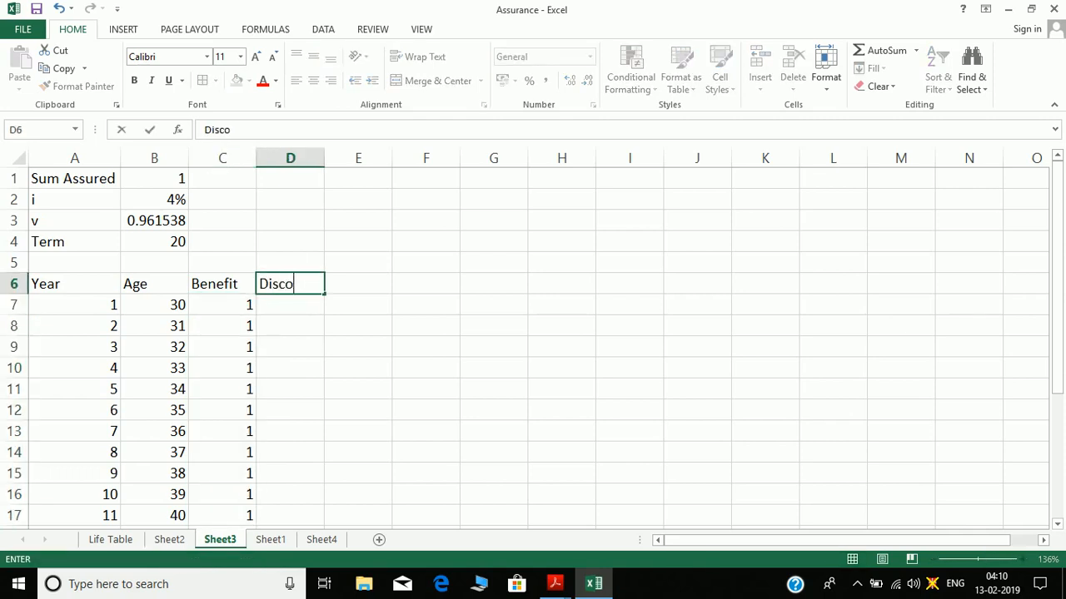
{"action": "type", "text": "unting"}
{"action": "key", "text": "Return"}
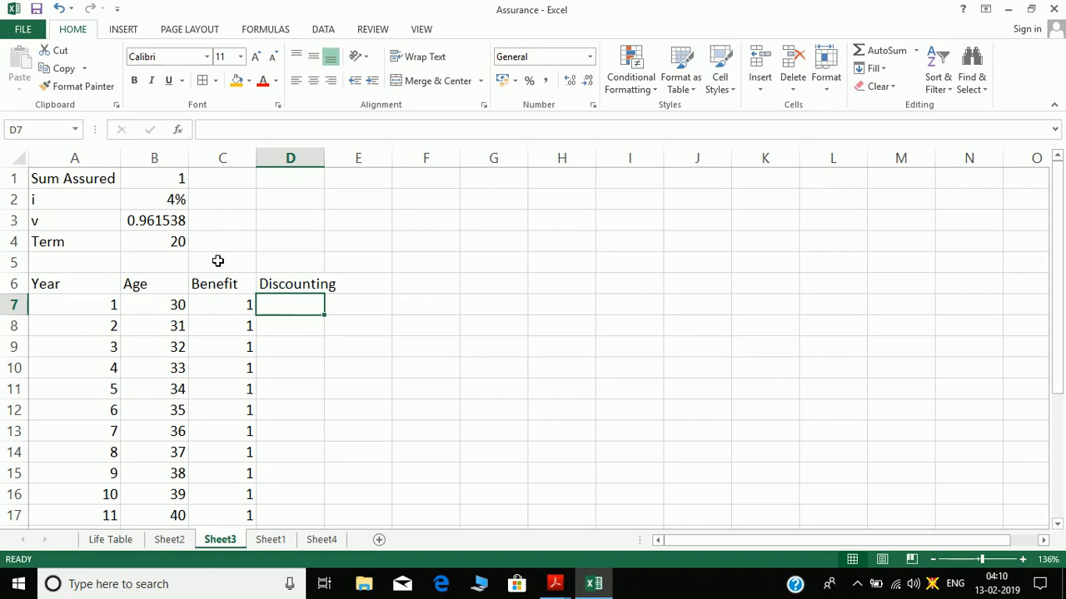
{"action": "type", "text": "="}
{"action": "key", "text": "Up"}
{"action": "key", "text": "Up"}
{"action": "key", "text": "Up"}
{"action": "key", "text": "Up"}
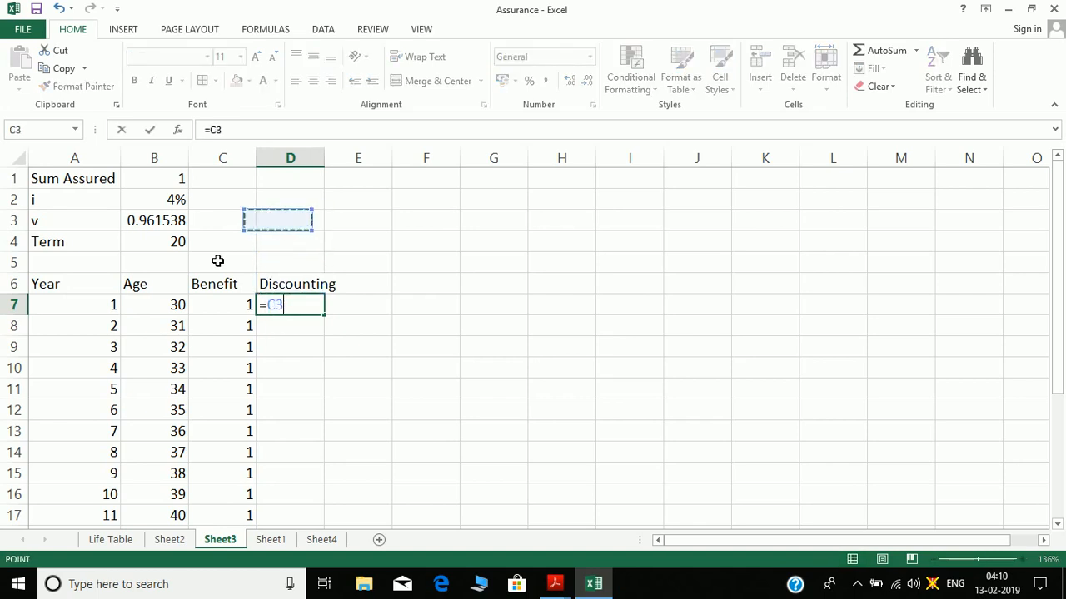
{"action": "key", "text": "Left"}
{"action": "key", "text": "Left"}
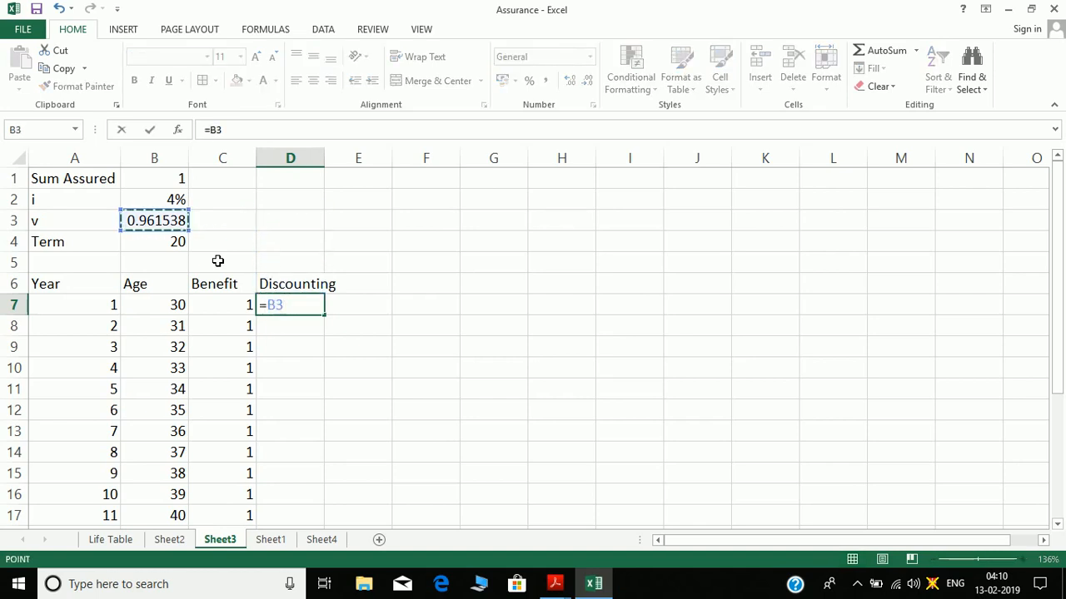
{"action": "key", "text": "F4"}
{"action": "type", "text": "^"}
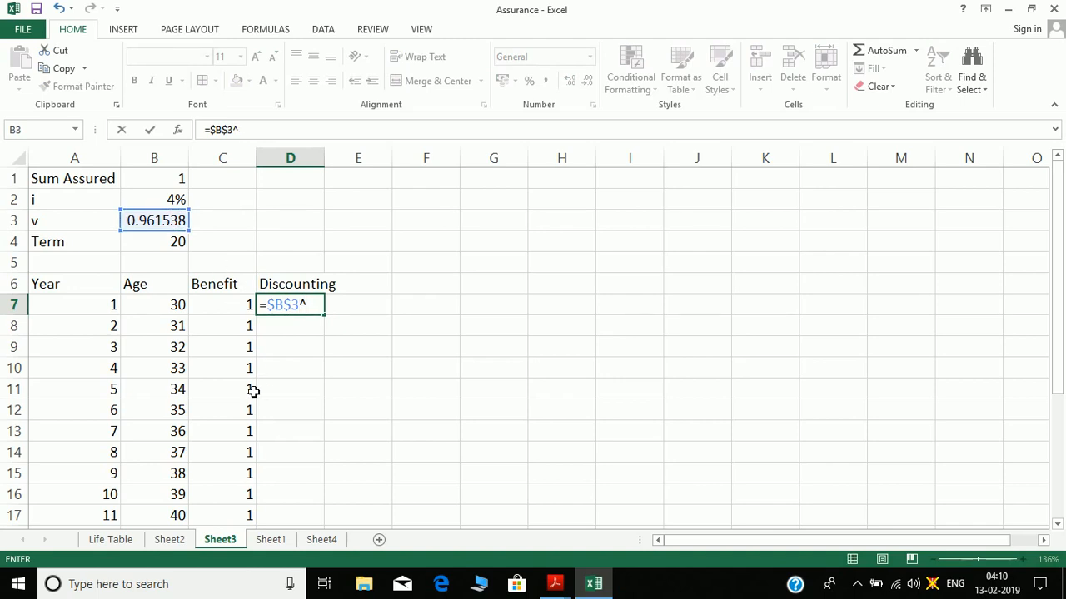
- Consult the handwritten notes PDF in Acrobat Reader for the discount exponents in the expected present value formula, and return to Excel
{"action": "key", "text": "alt+Tab"}
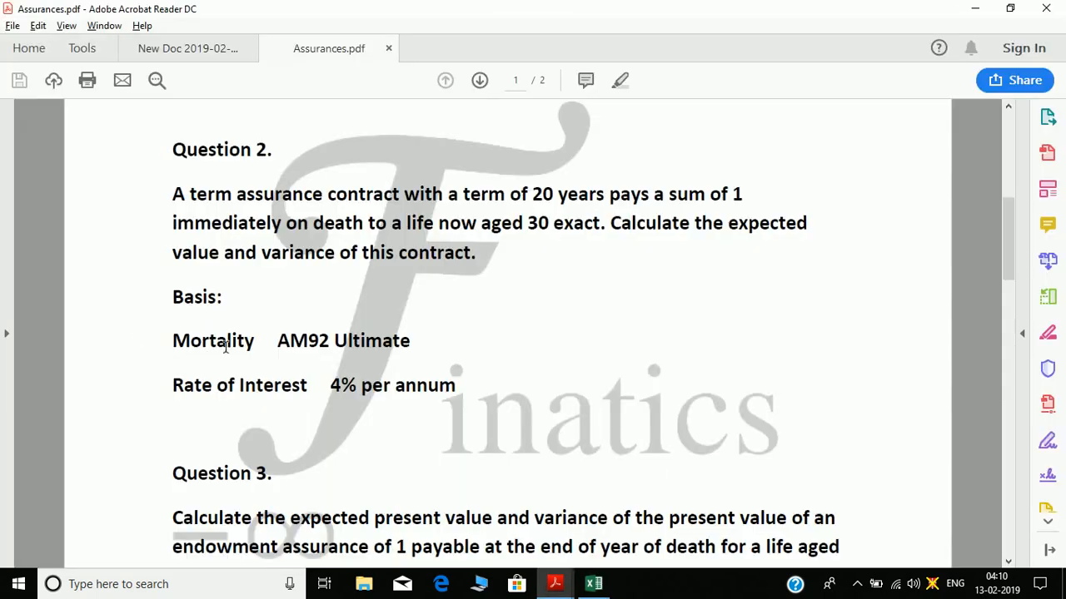
{"action": "key", "text": "alt+Tab"}
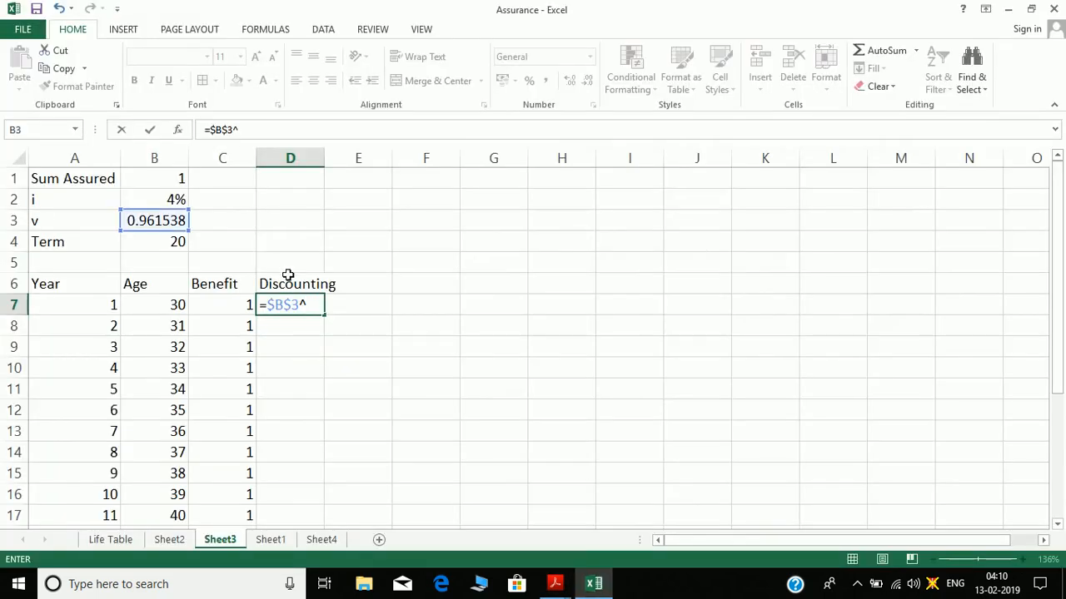
{"action": "key", "text": "alt+Tab"}
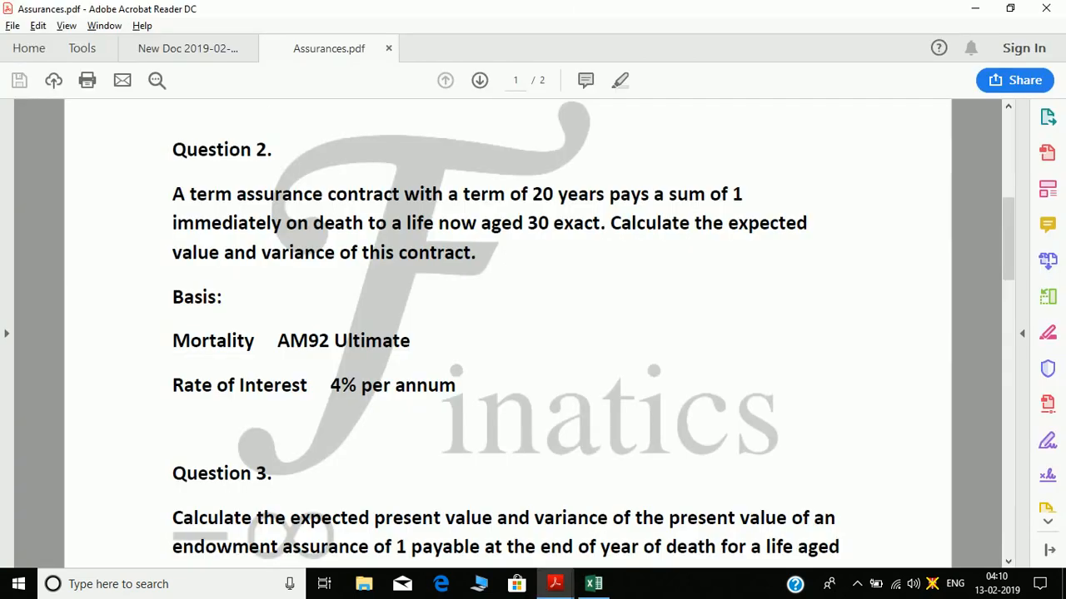
{"action": "left_click", "coordinate": [222, 57]}
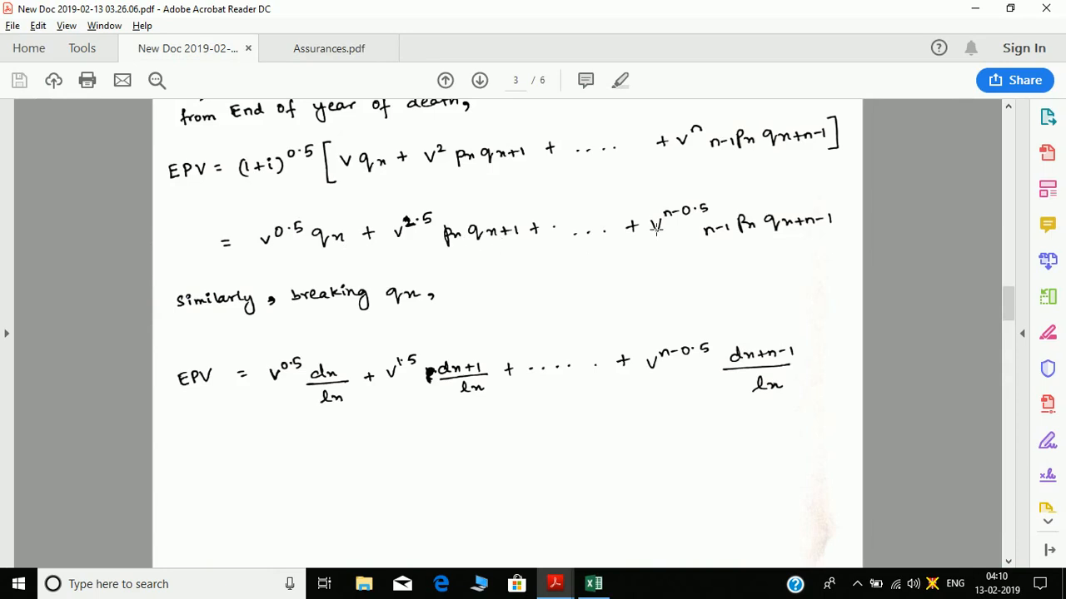
{"action": "key", "text": "alt+Tab"}
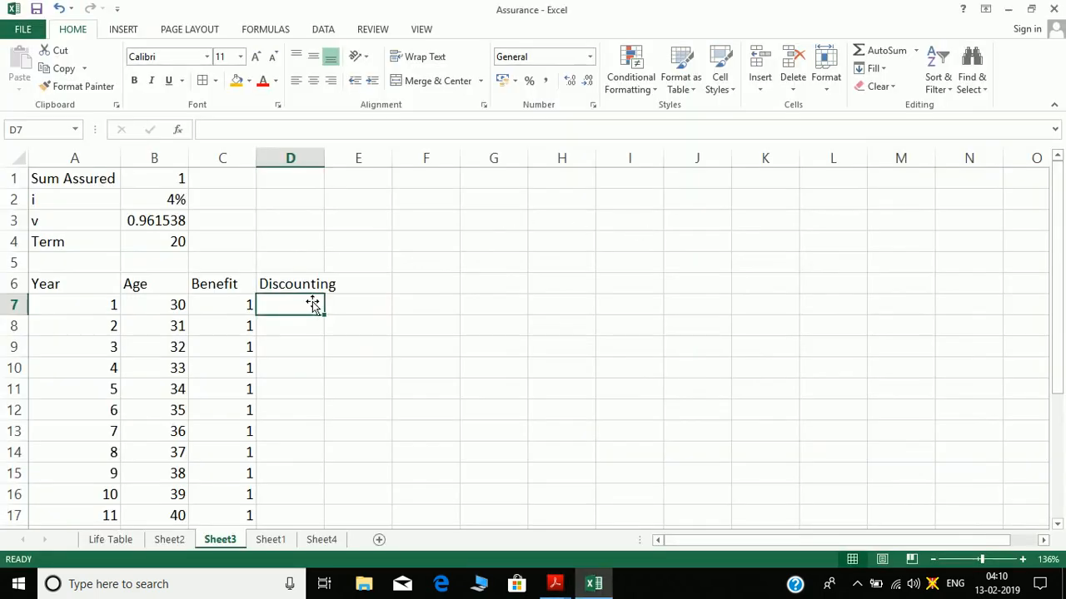
- Calculate the first discounting value in D7 with the formula =$B$3^($A7-0.5)
{"action": "type", "text": "="}
{"action": "key", "text": "Left"}
{"action": "key", "text": "Left"}
{"action": "key", "text": "Up"}
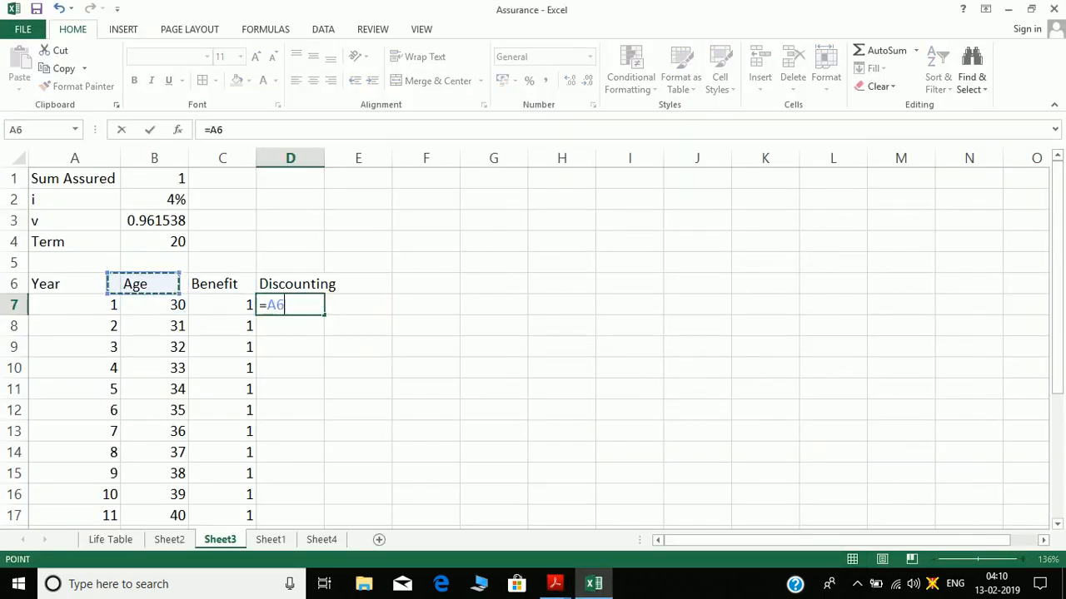
{"action": "key", "text": "Left"}
{"action": "key", "text": "Down"}
{"action": "key", "text": "Down"}
{"action": "key", "text": "Up"}
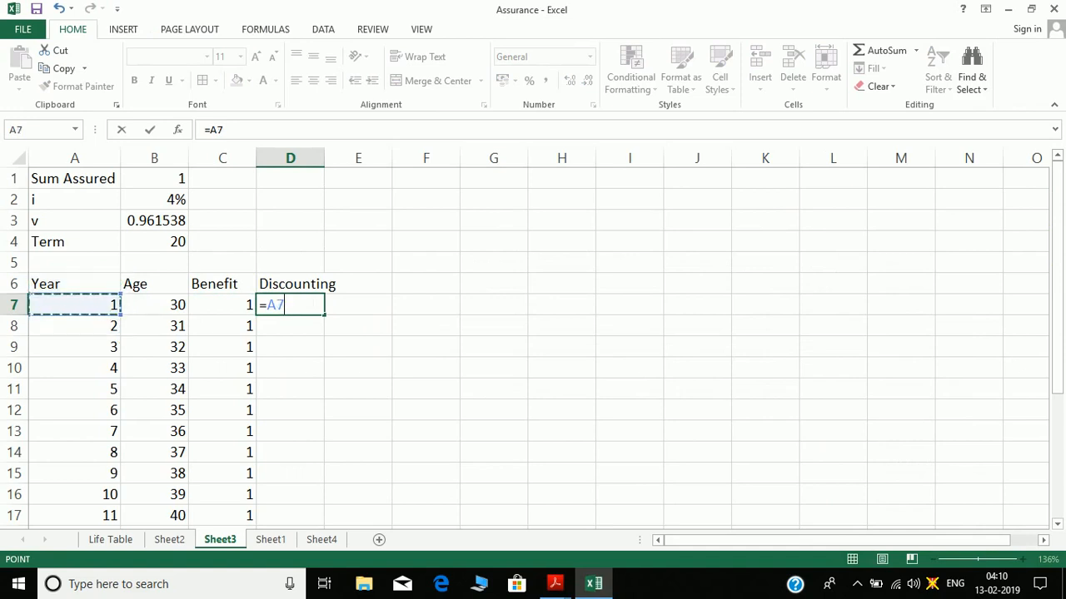
{"action": "key", "text": "Down"}
{"action": "key", "text": "Down"}
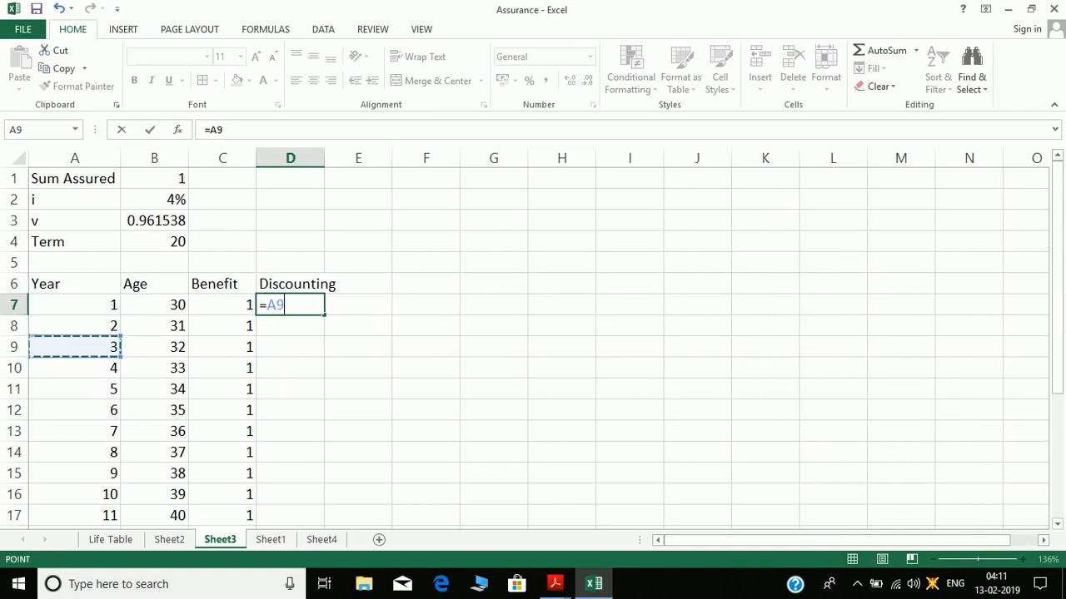
{"action": "key", "text": "Up"}
{"action": "key", "text": "Up"}
{"action": "key", "text": "Right"}
{"action": "key", "text": "Right"}
{"action": "key", "text": "Right"}
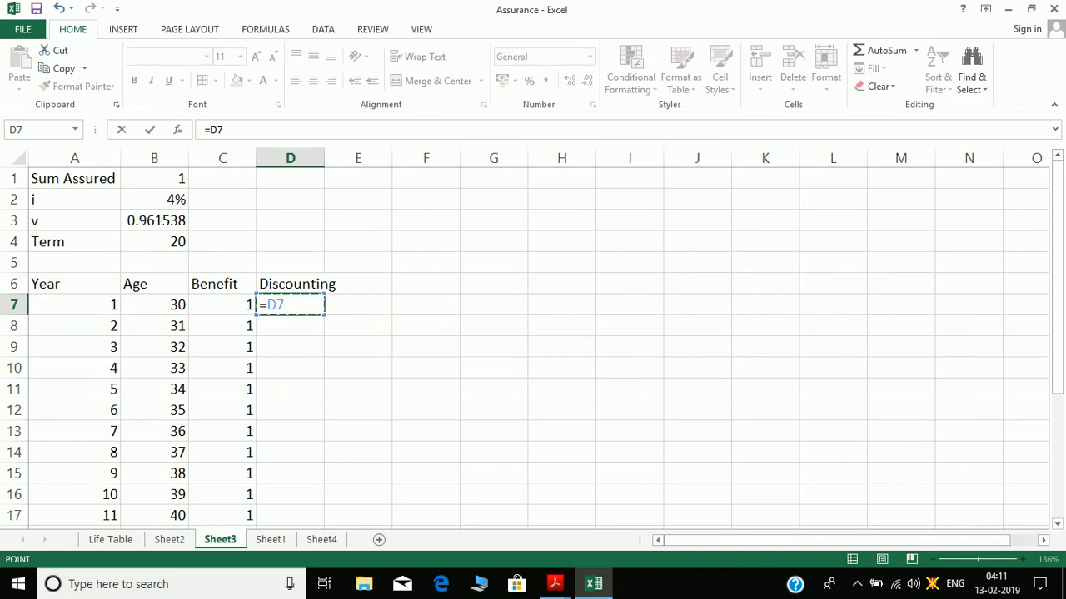
{"action": "key", "text": "Up"}
{"action": "key", "text": "Up"}
{"action": "key", "text": "Up"}
{"action": "key", "text": "Left"}
{"action": "key", "text": "Left"}
{"action": "key", "text": "Up"}
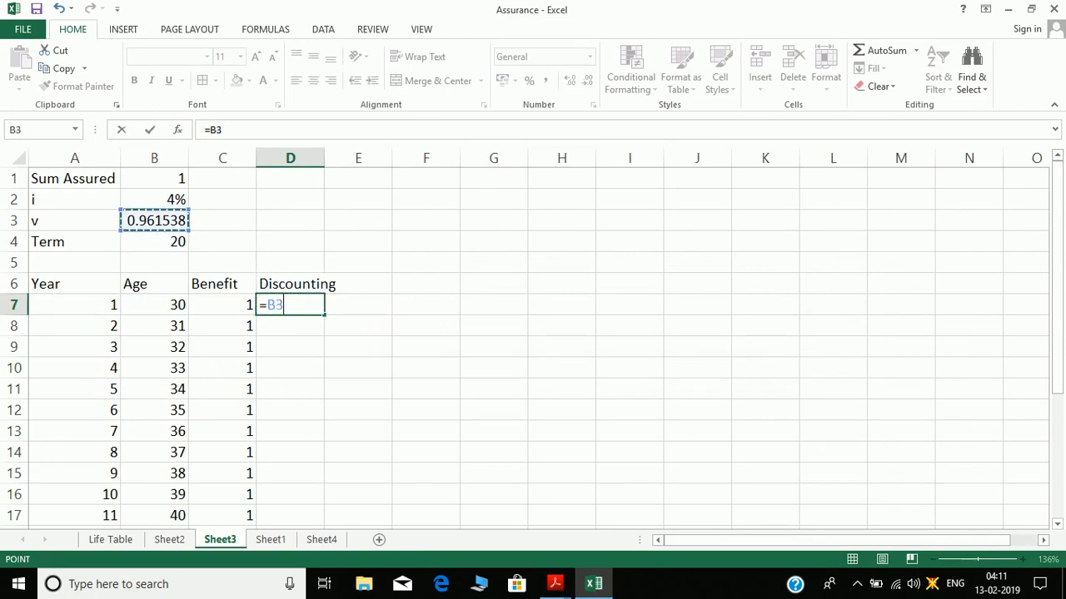
{"action": "key", "text": "F4"}
{"action": "type", "text": "^("}
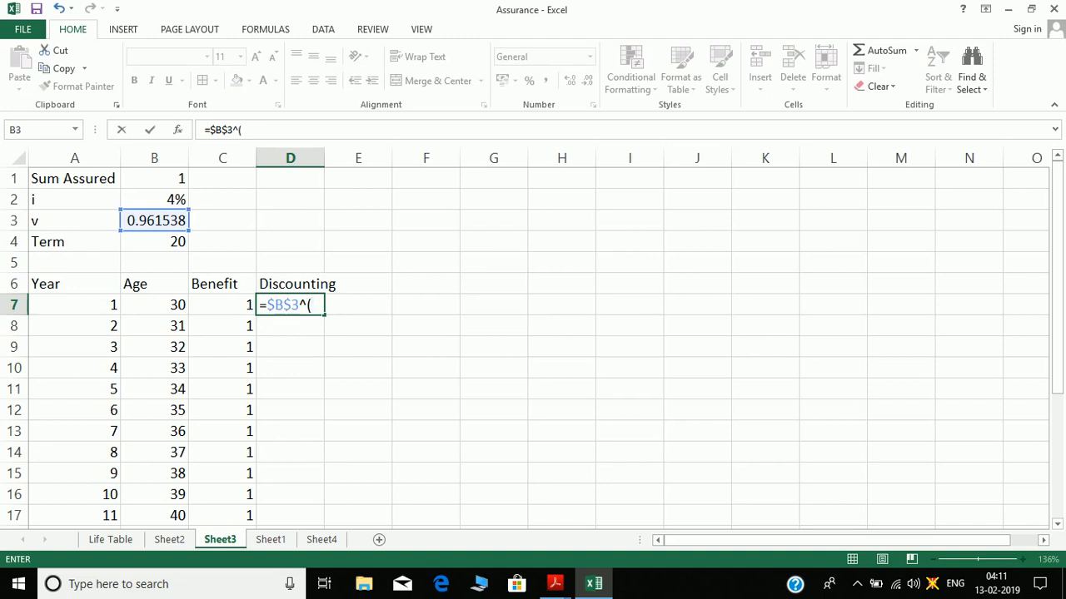
{"action": "left_click", "coordinate": [80, 305]}
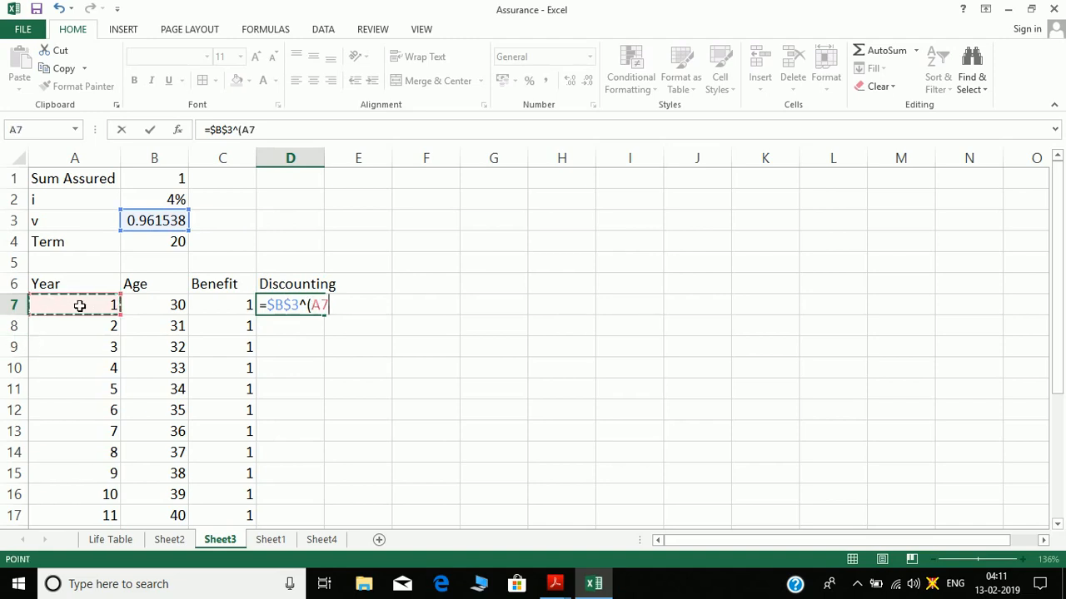
{"action": "key", "text": "F4"}
{"action": "key", "text": "F4"}
{"action": "key", "text": "F4"}
{"action": "type", "text": "-0.5"}
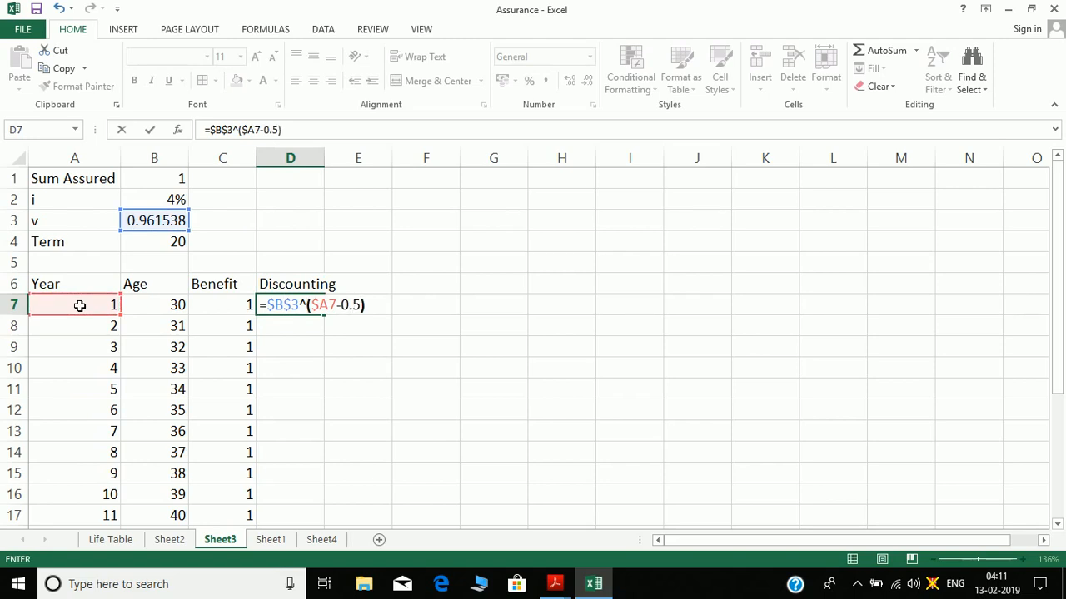
{"action": "key", "text": "Return"}
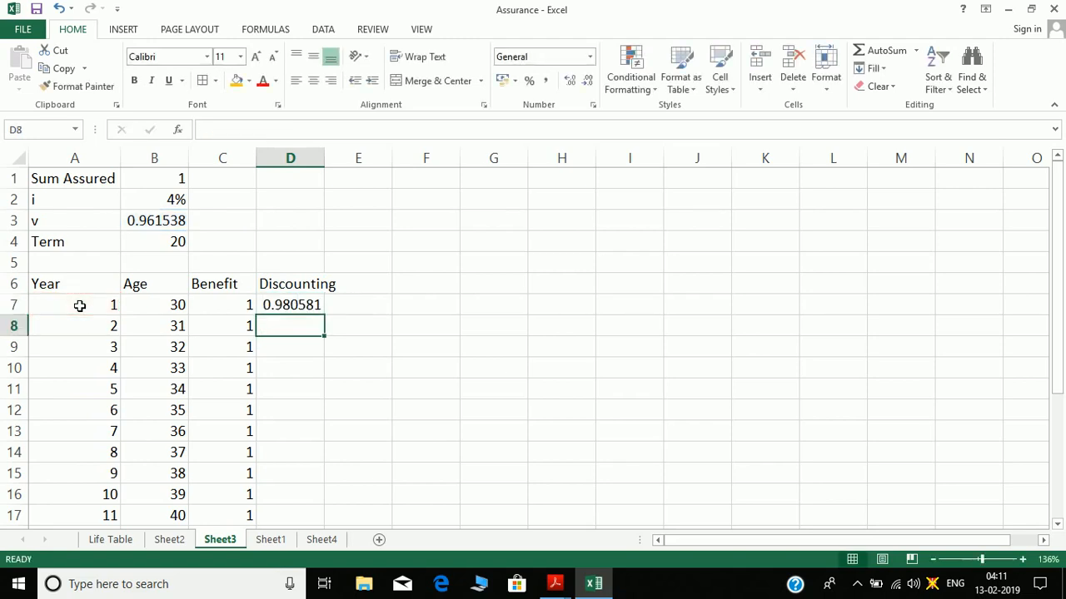
{"action": "left_click", "coordinate": [285, 306]}
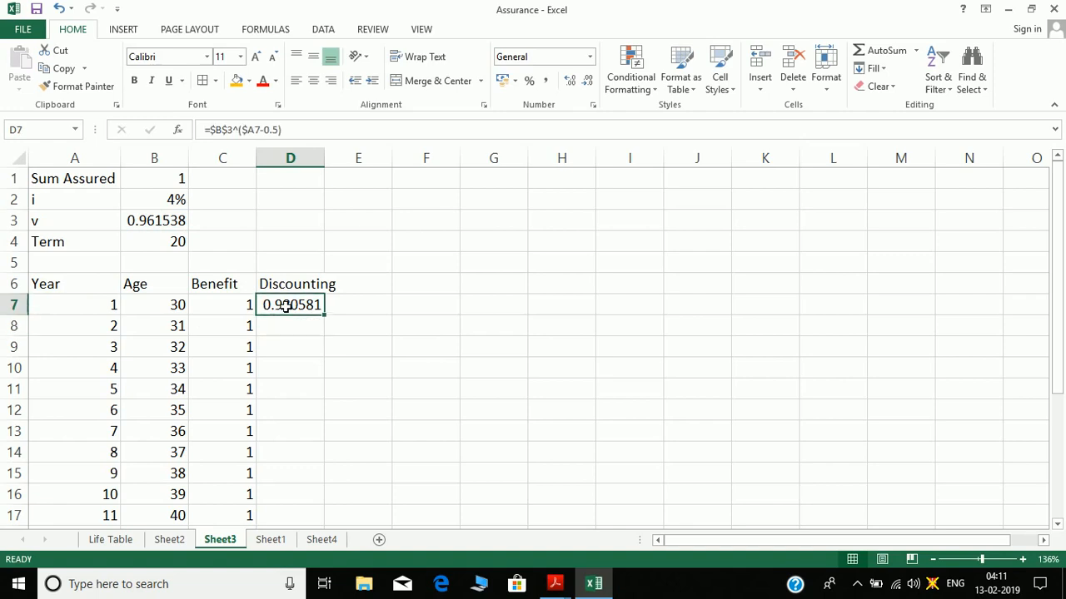
- Fill the discounting formula from D7 down to D26 and check the copied cell references in D8, D26, D25 and D24
{"action": "double_click", "coordinate": [323, 315]}
{"action": "left_click", "coordinate": [292, 329]}
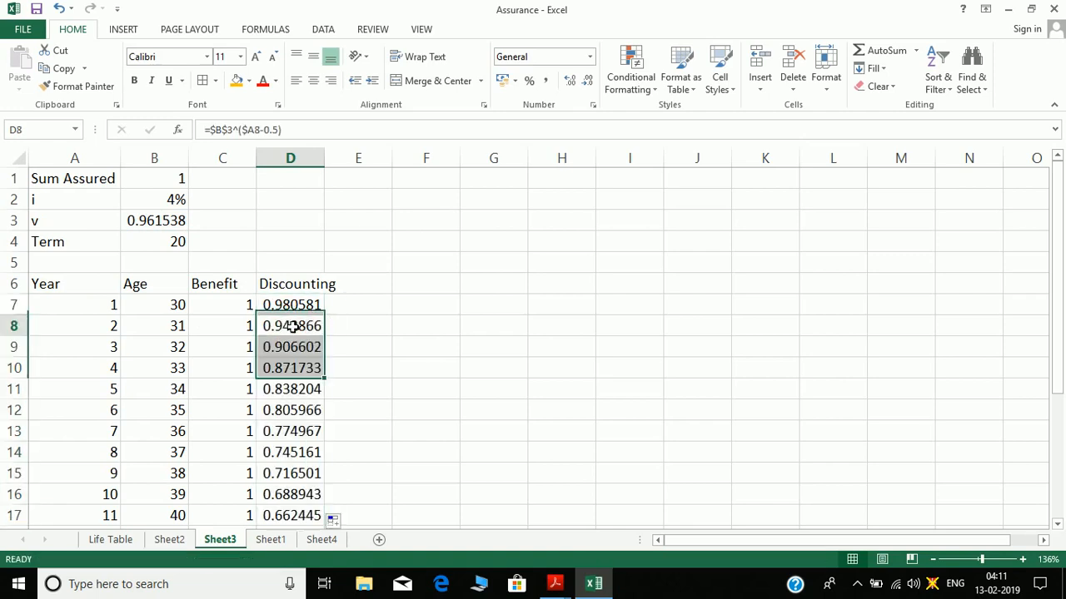
{"action": "double_click", "coordinate": [293, 329]}
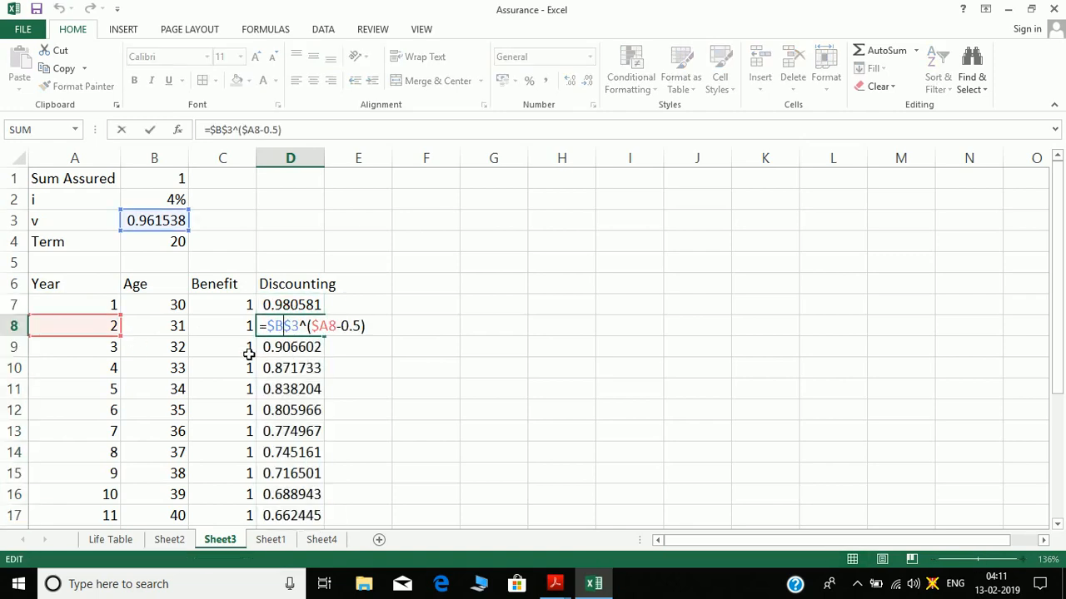
{"action": "key", "text": "Escape"}
{"action": "key", "text": "ctrl+Down"}
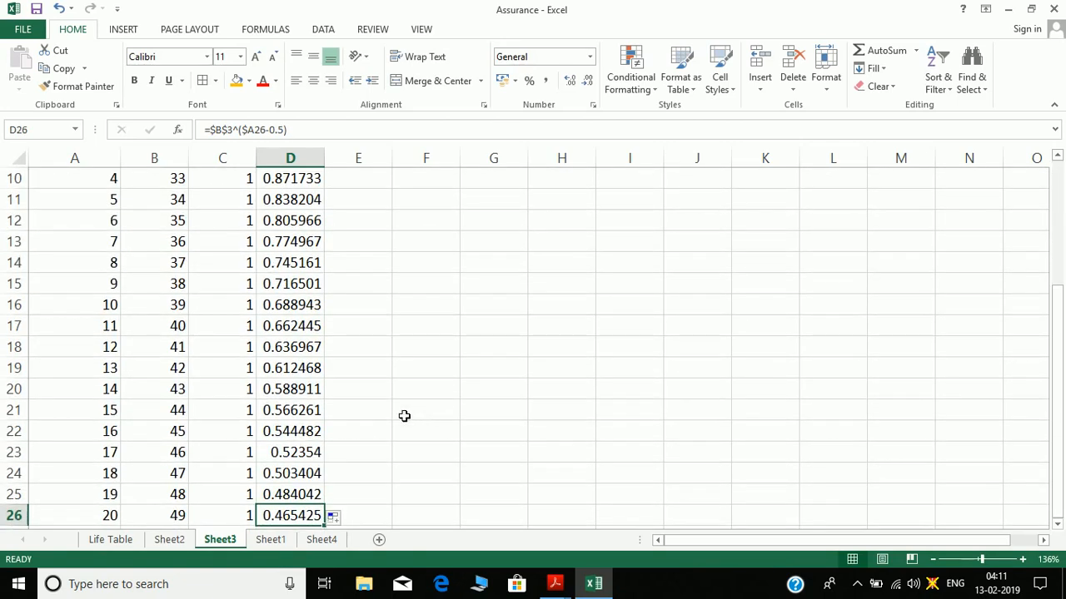
{"action": "double_click", "coordinate": [283, 516]}
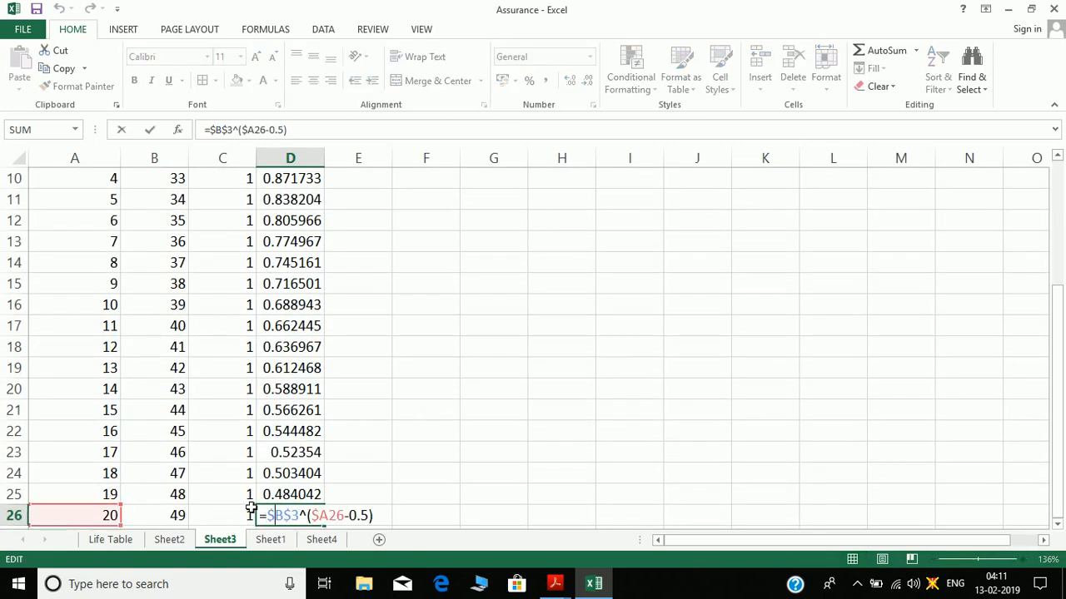
{"action": "key", "text": "Escape"}
{"action": "double_click", "coordinate": [276, 495]}
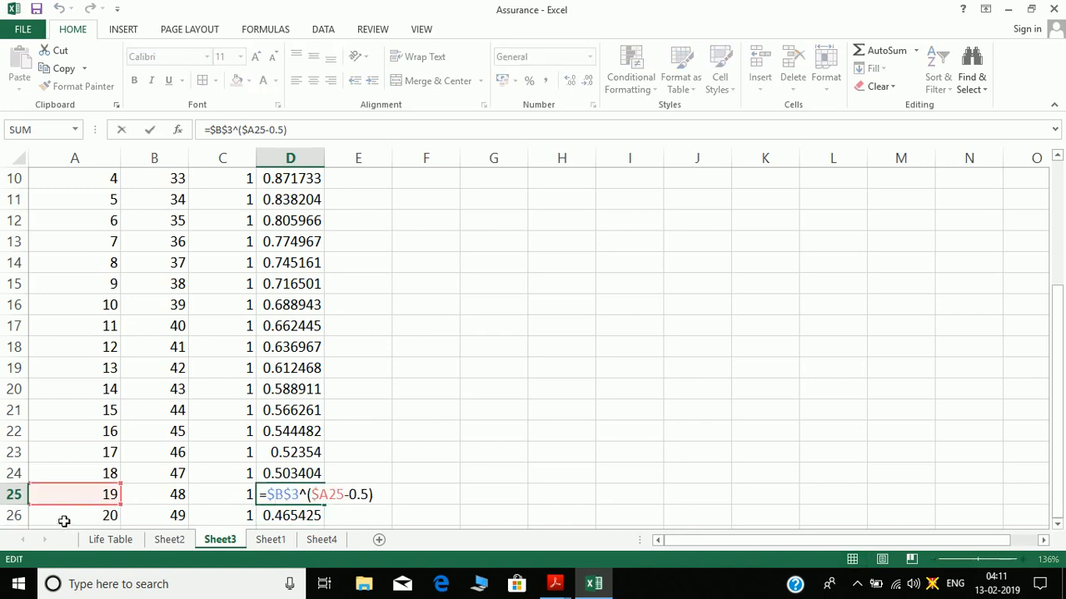
{"action": "key", "text": "Escape"}
{"action": "double_click", "coordinate": [268, 473]}
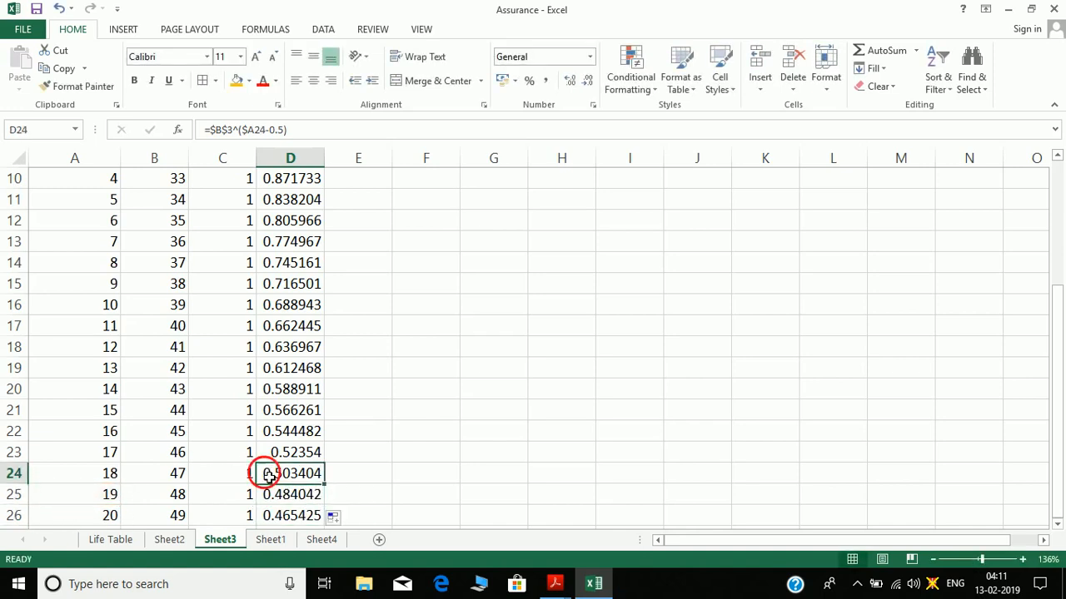
{"action": "key", "text": "Escape"}
- Add the table heading Probability in E6
{"action": "key", "text": "Up"}
{"action": "key", "text": "Up"}
{"action": "key", "text": "Up"}
{"action": "key", "text": "Up"}
{"action": "key", "text": "Up"}
{"action": "key", "text": "Up"}
{"action": "key", "text": "Up"}
{"action": "key", "text": "Up"}
{"action": "key", "text": "Up"}
{"action": "key", "text": "Up"}
{"action": "key", "text": "Up"}
{"action": "key", "text": "Up"}
{"action": "key", "text": "Up"}
{"action": "key", "text": "Up"}
{"action": "key", "text": "Up"}
{"action": "key", "text": "Up"}
{"action": "key", "text": "Up"}
{"action": "key", "text": "Up"}
{"action": "key", "text": "Up"}
{"action": "key", "text": "Up"}
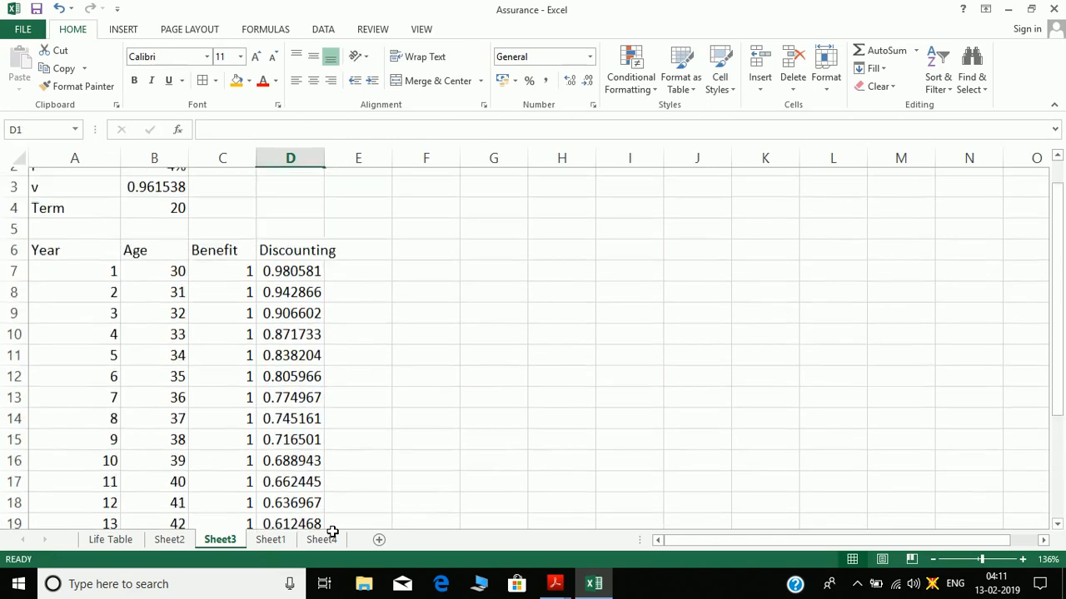
{"action": "key", "text": "Down"}
{"action": "key", "text": "Down"}
{"action": "key", "text": "Down"}
{"action": "key", "text": "Down"}
{"action": "key", "text": "Right"}
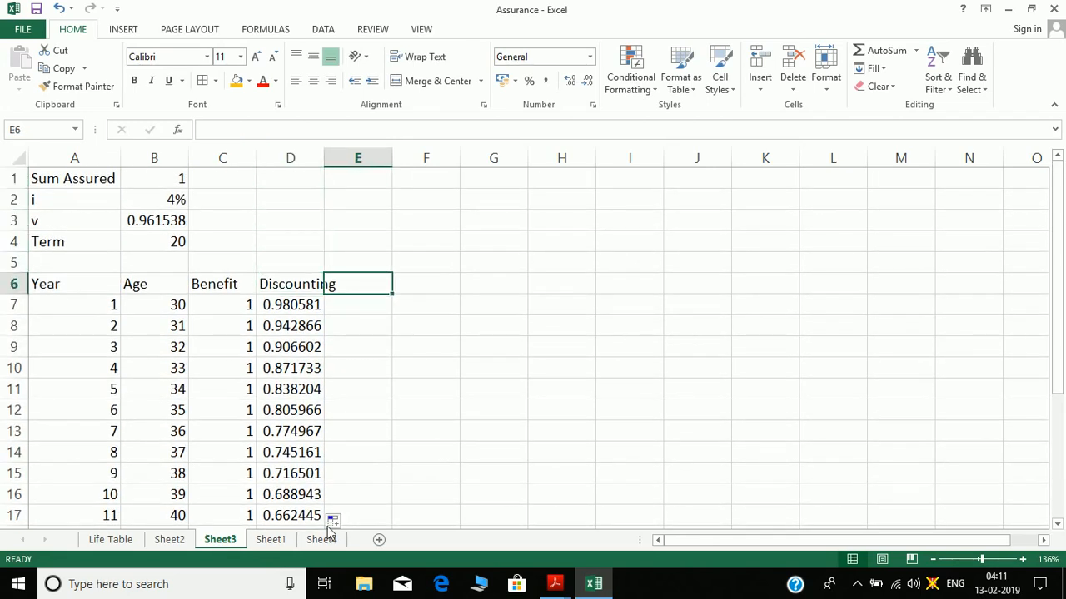
{"action": "type", "text": "Probabi"}
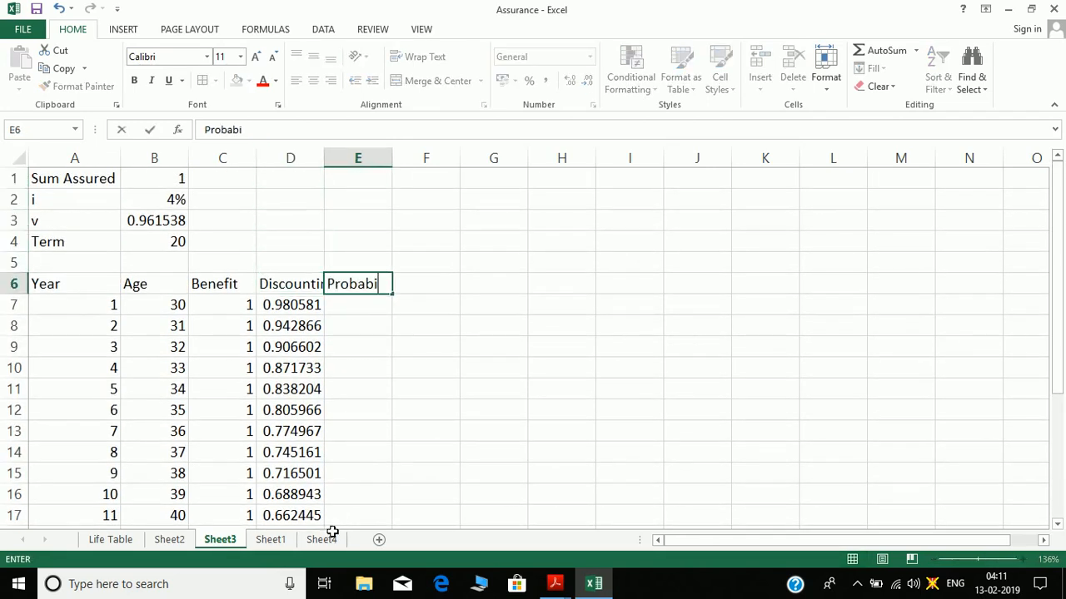
{"action": "type", "text": "lity"}
{"action": "key", "text": "Return"}
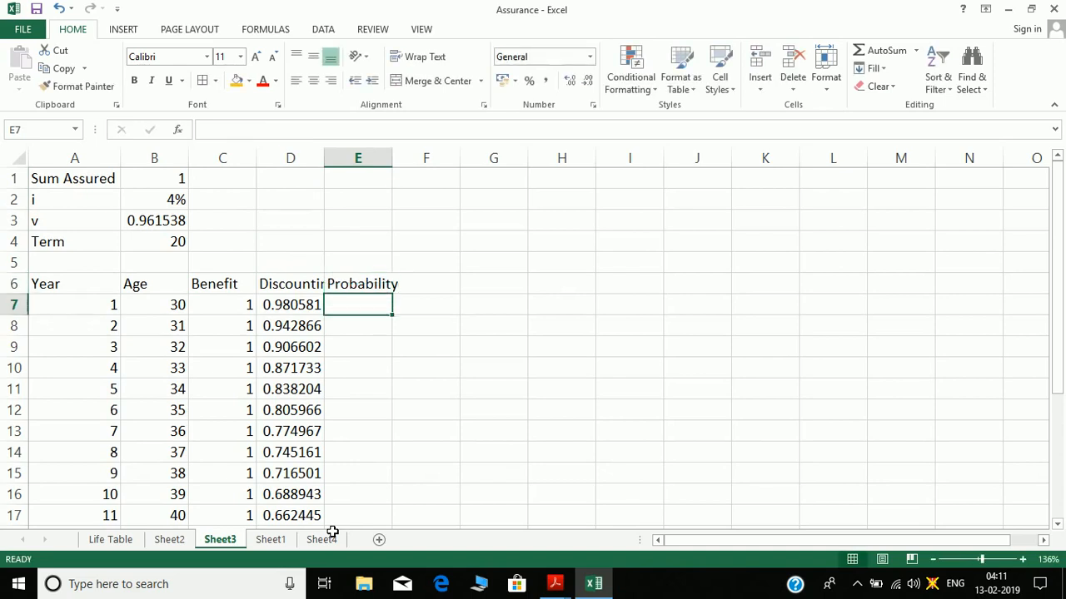
- Begin a VLOOKUP formula in E7 with the age as lookup value, using the column-locked reference $B7
{"action": "type", "text": "="}
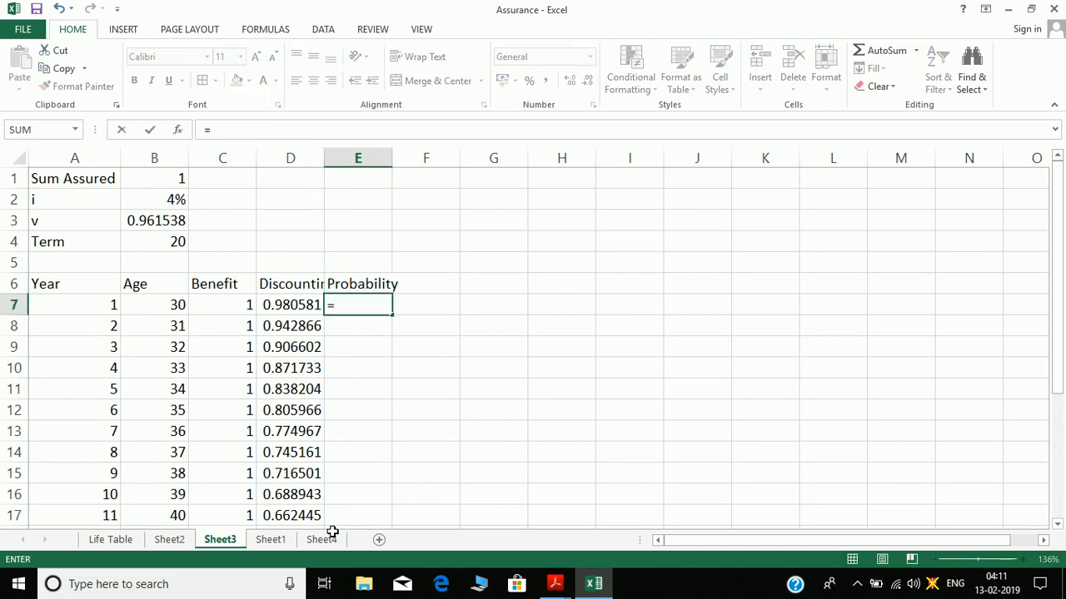
{"action": "type", "text": "vl"}
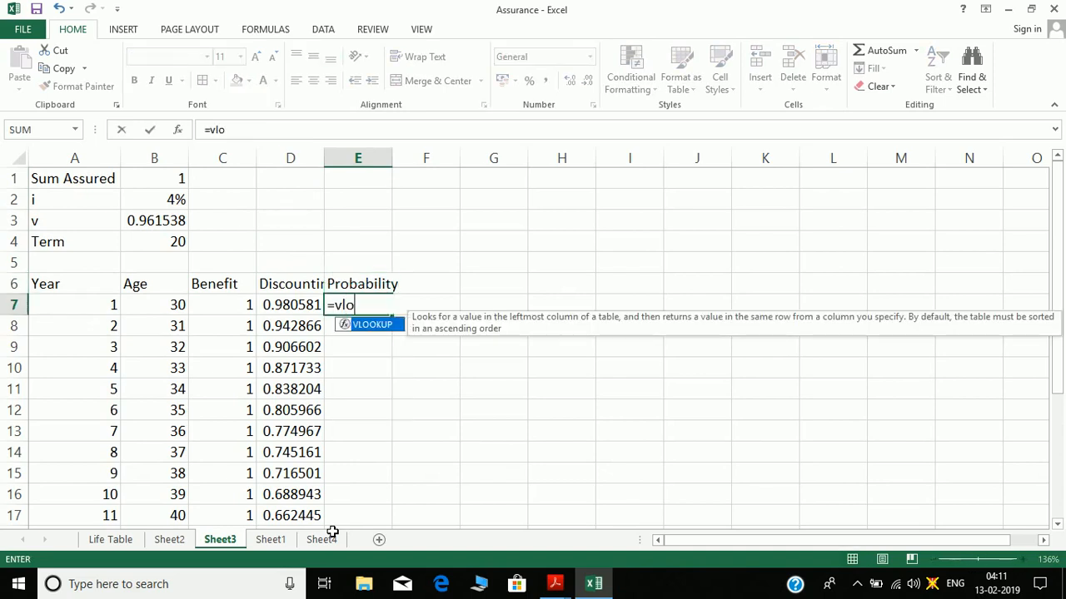
{"action": "type", "text": "o"}
{"action": "key", "text": "Tab"}
{"action": "left_click", "coordinate": [171, 306]}
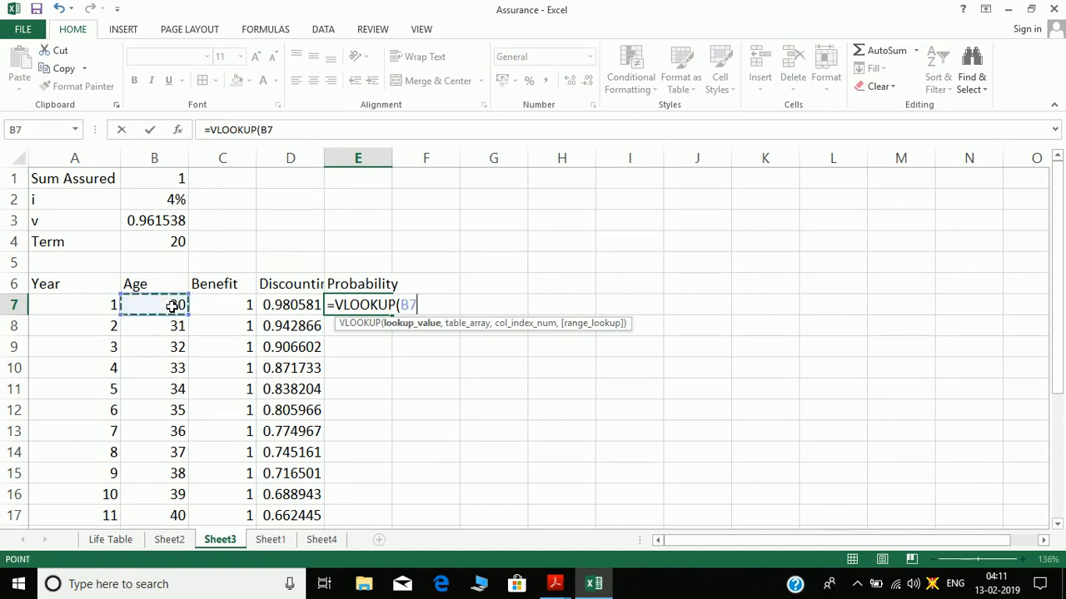
{"action": "key", "text": "F4"}
{"action": "key", "text": "F4"}
{"action": "key", "text": "F4"}
{"action": "type", "text": ","}
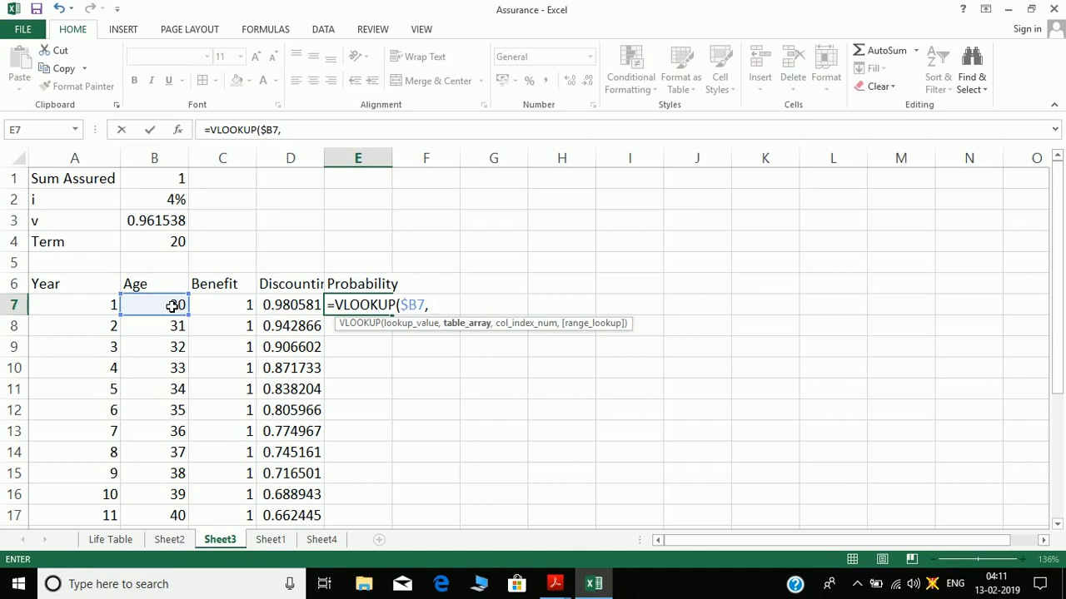
- Complete the VLOOKUP with the absolute Life Table range $A$2:$G$106, column 7 for dx and exact match 0
{"action": "left_click", "coordinate": [107, 541]}
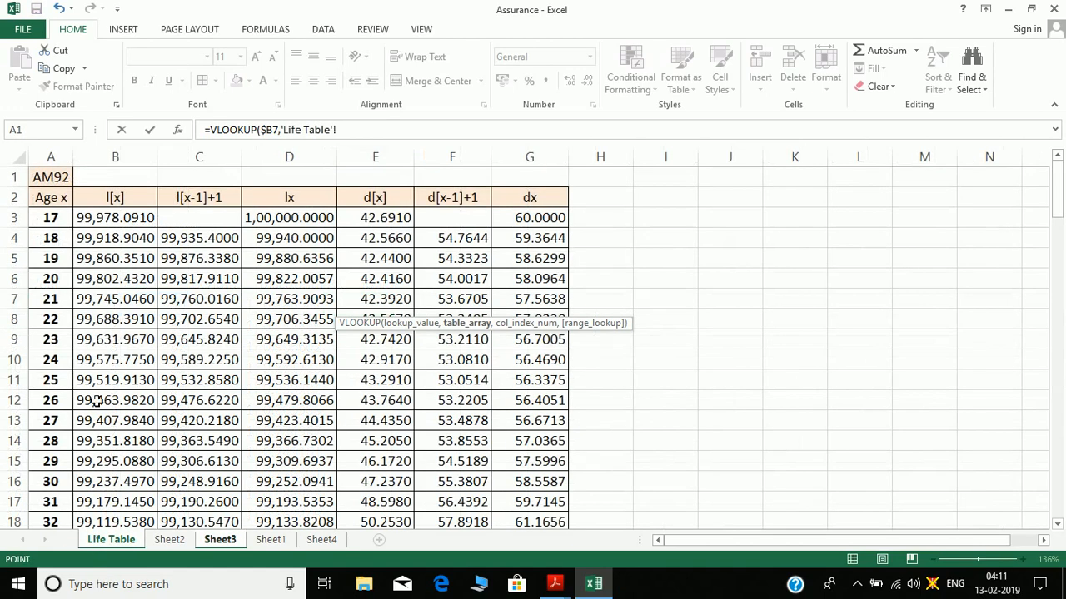
{"action": "left_click", "coordinate": [52, 200]}
{"action": "key", "text": "ctrl+shift+Right"}
{"action": "key", "text": "ctrl+shift+Down"}
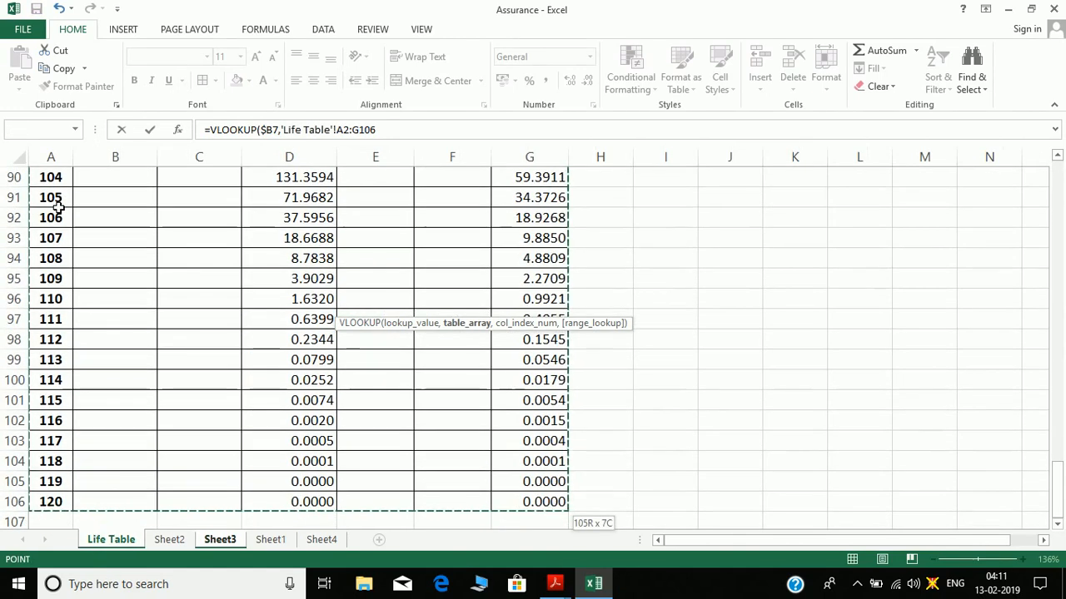
{"action": "key", "text": "F4"}
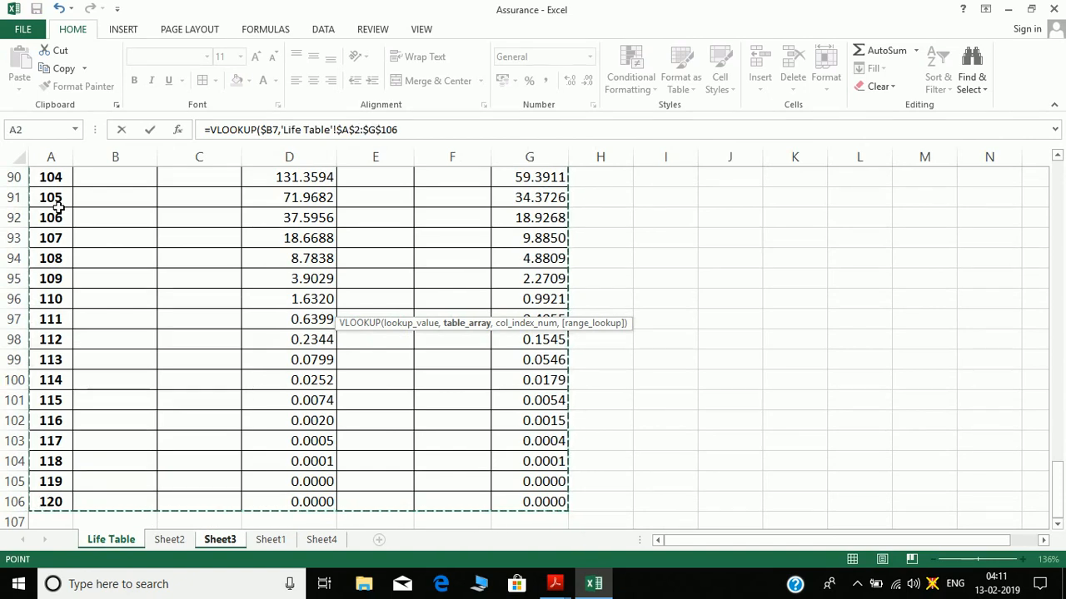
{"action": "type", "text": ","}
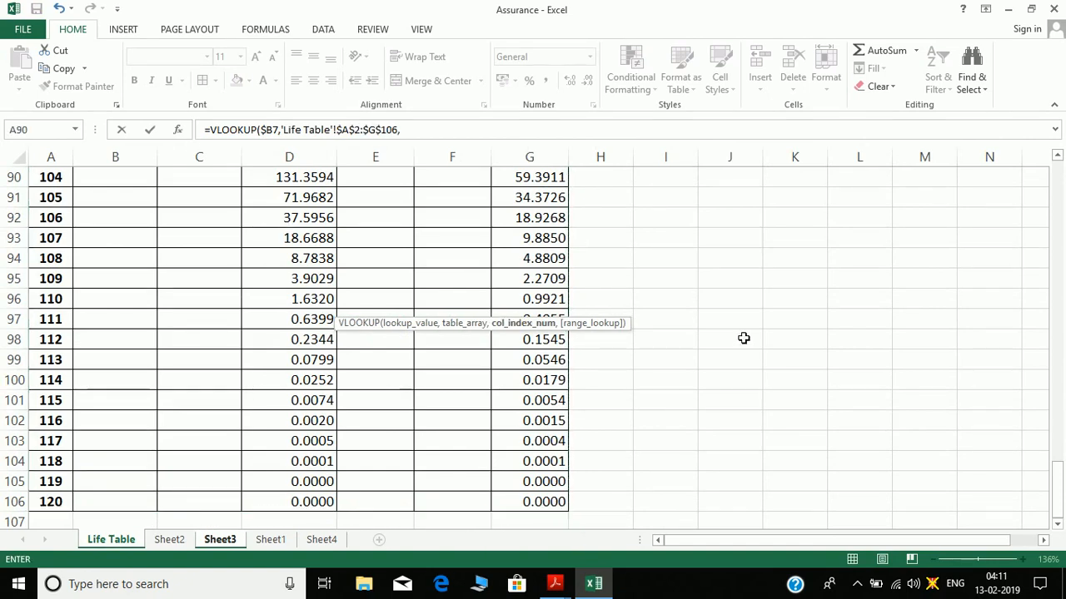
{"action": "left_click_drag", "start_coordinate": [1057, 487], "coordinate": [1057, 154]}
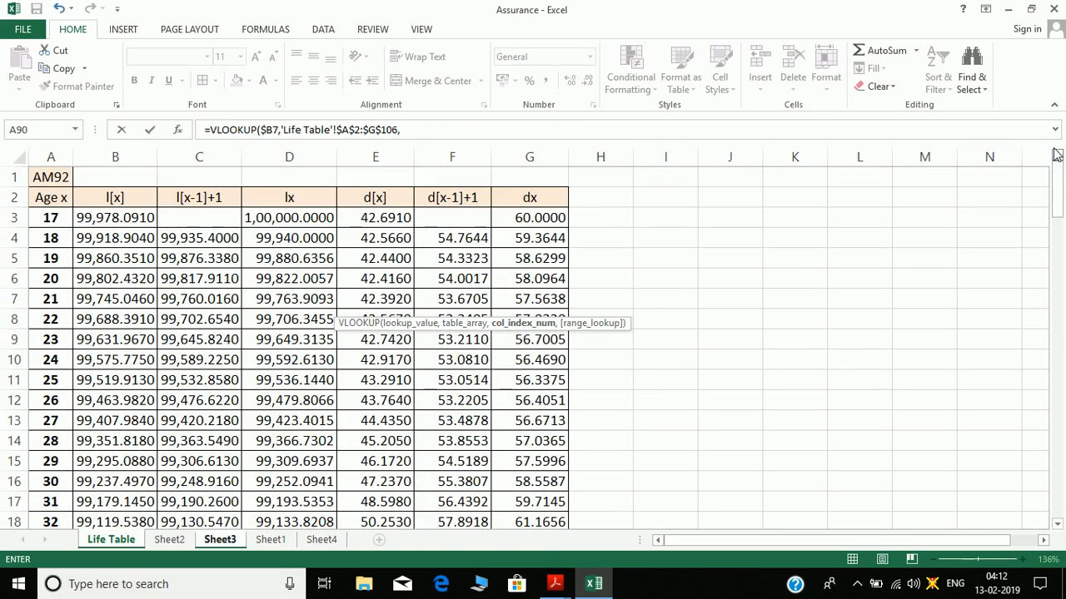
{"action": "type", "text": "7,0)"}
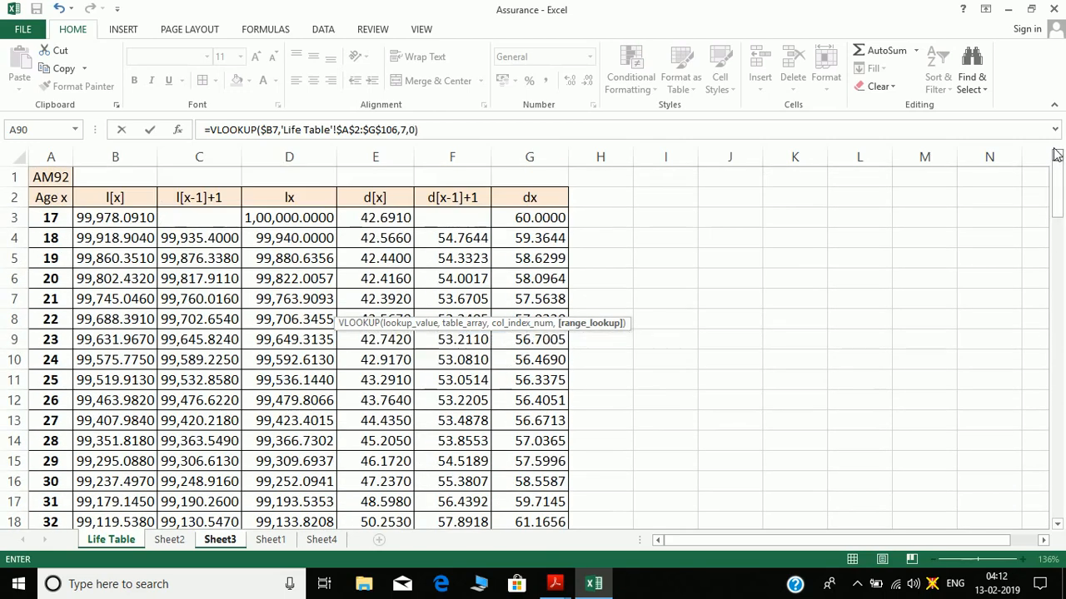
- Divide by a second VLOOKUP with the absolute lookup value $B$7, removing the Sheet3 prefix from the reference
{"action": "type", "text": "/vlo"}
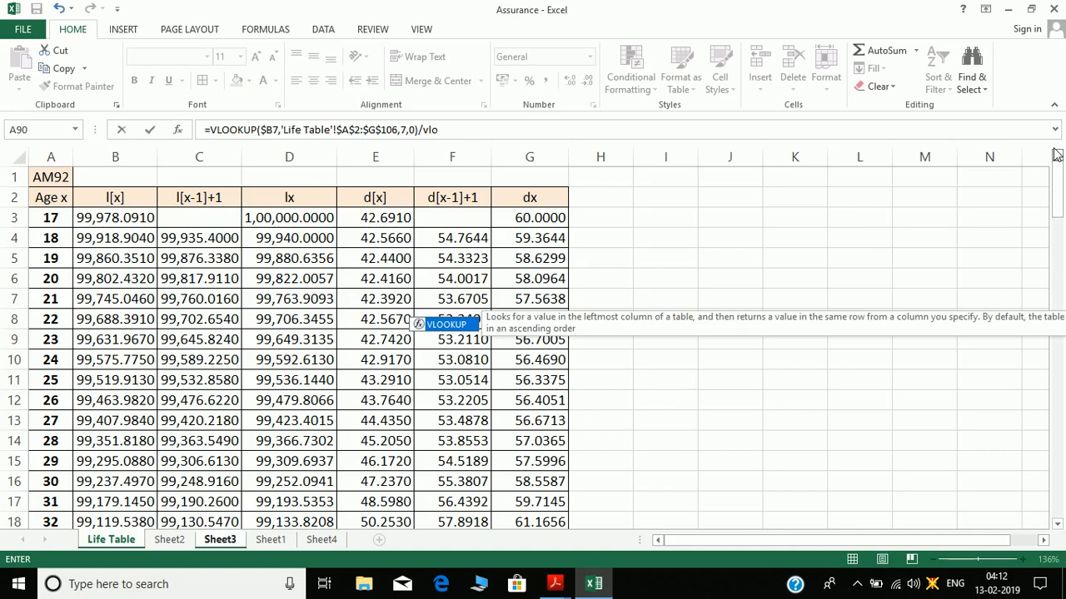
{"action": "key", "text": "Tab"}
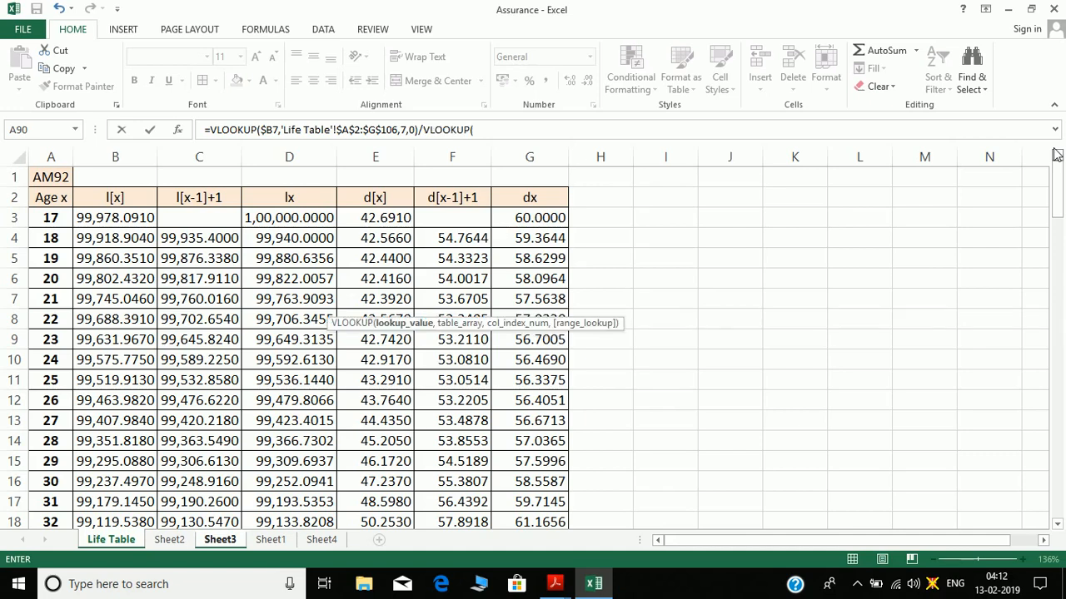
{"action": "left_click", "coordinate": [238, 541]}
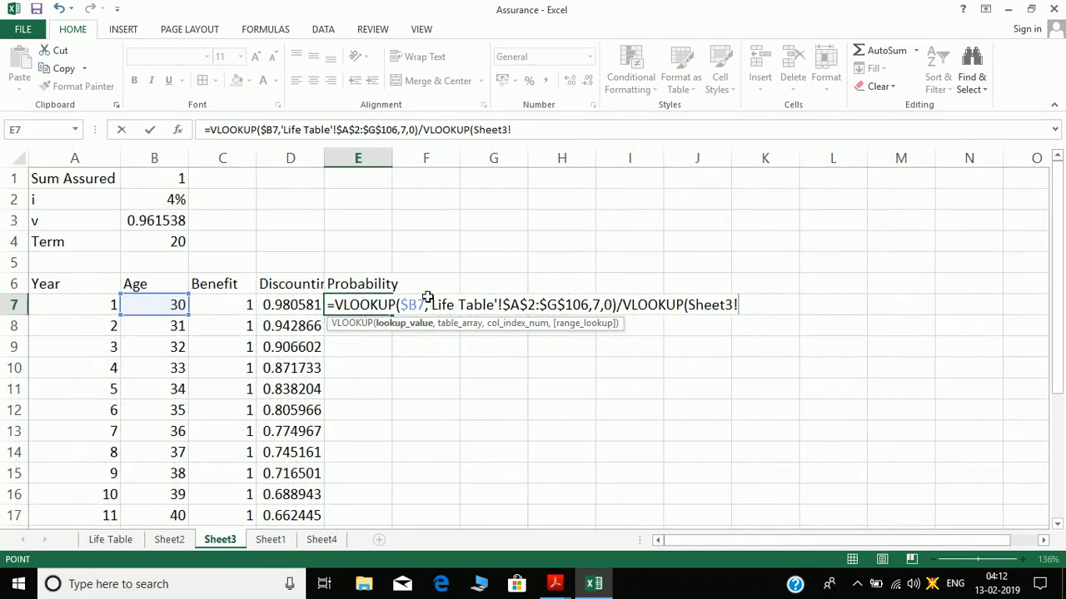
{"action": "key", "text": "BackSpace"}
{"action": "key", "text": "BackSpace"}
{"action": "key", "text": "BackSpace"}
{"action": "key", "text": "BackSpace"}
{"action": "key", "text": "BackSpace"}
{"action": "key", "text": "BackSpace"}
{"action": "key", "text": "BackSpace"}
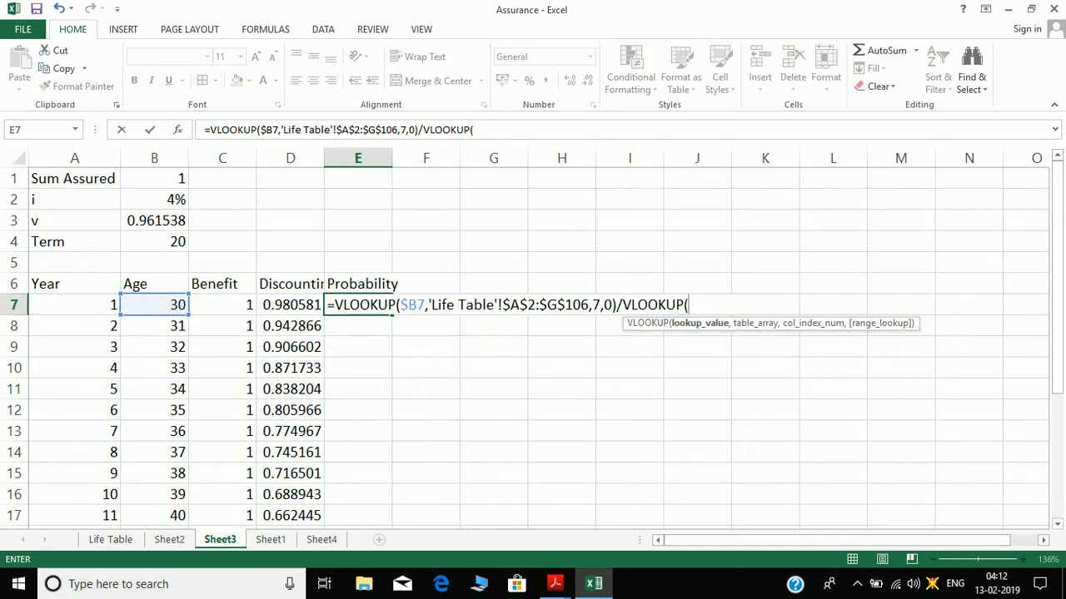
{"action": "left_click", "coordinate": [141, 310]}
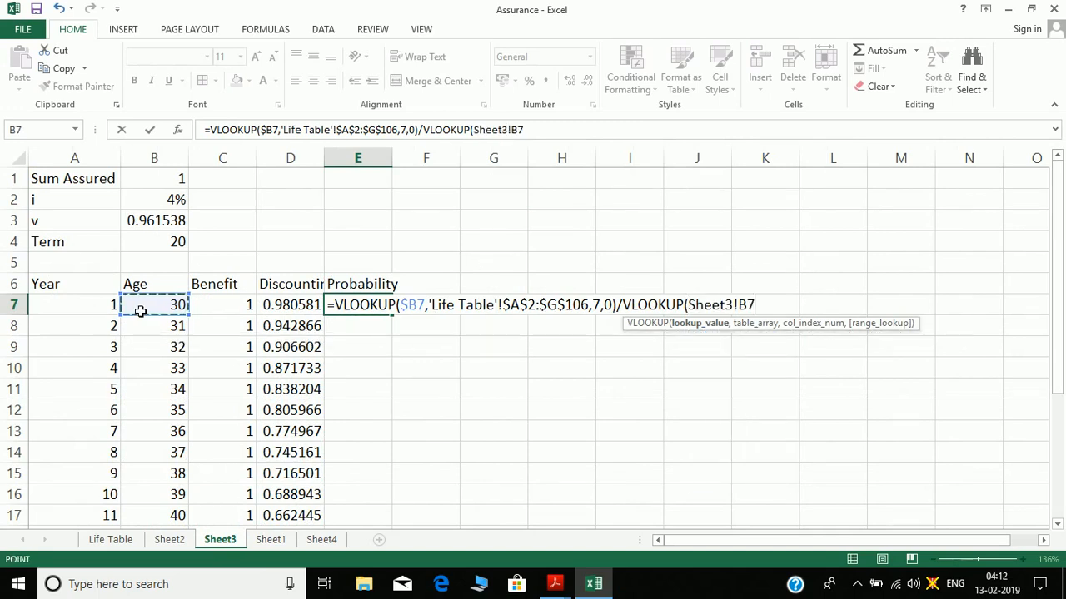
{"action": "key", "text": "F4"}
{"action": "left_click", "coordinate": [737, 305]}
{"action": "key", "text": "BackSpace"}
{"action": "key", "text": "BackSpace"}
{"action": "key", "text": "BackSpace"}
{"action": "key", "text": "BackSpace"}
{"action": "key", "text": "BackSpace"}
{"action": "key", "text": "BackSpace"}
{"action": "key", "text": "BackSpace"}
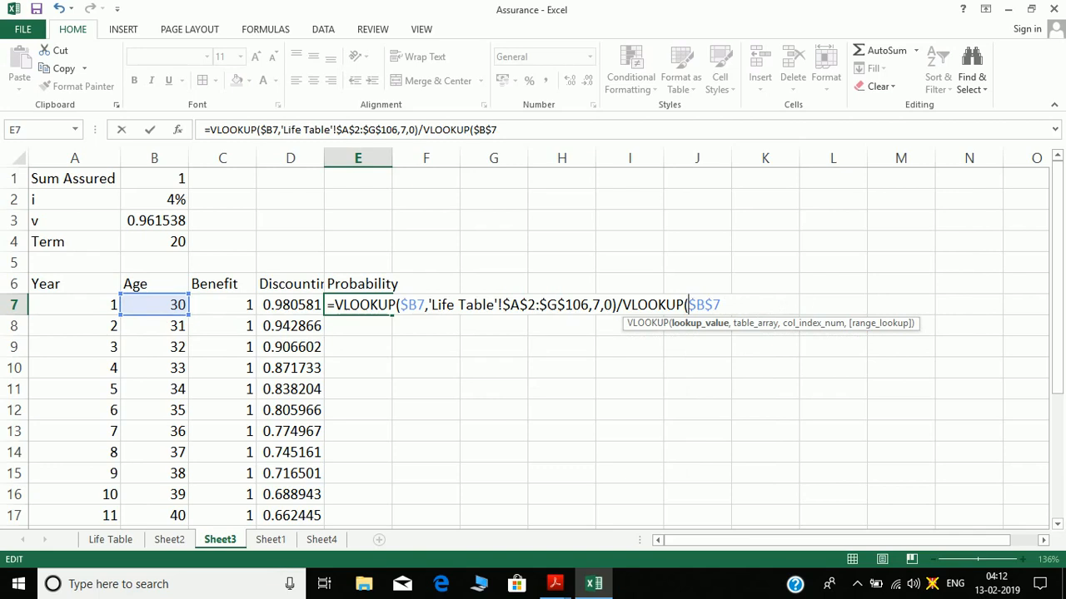
- Finish the second VLOOKUP in E7 with 'Life Table'!$A$2:$G$106, column 4 for lx and exact match 0, and review the formula
{"action": "type", "text": ","}
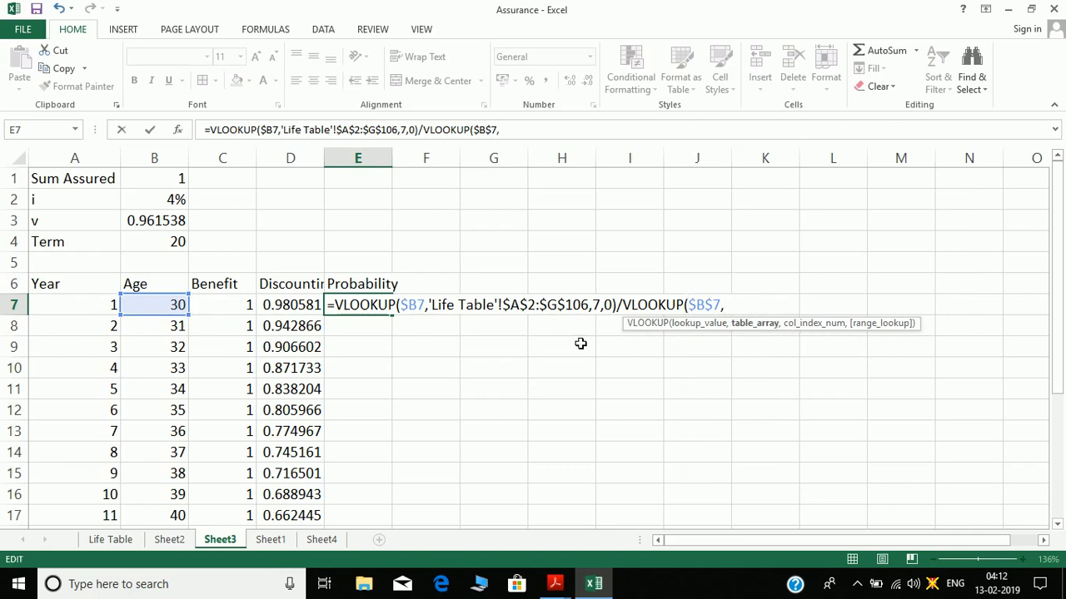
{"action": "left_click", "coordinate": [125, 539]}
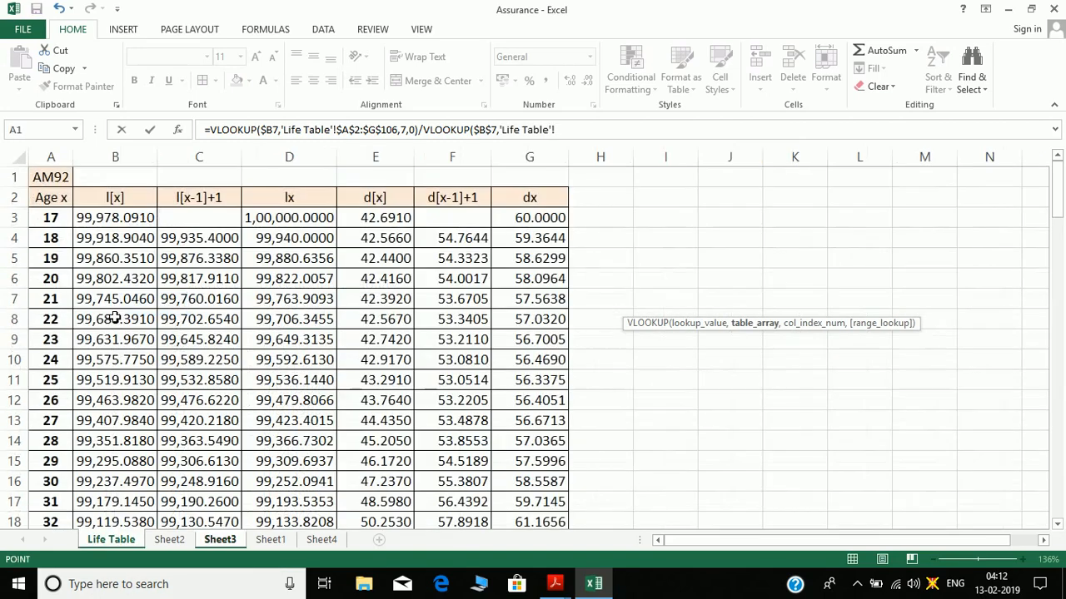
{"action": "left_click", "coordinate": [63, 202]}
{"action": "key", "text": "ctrl+shift+Right"}
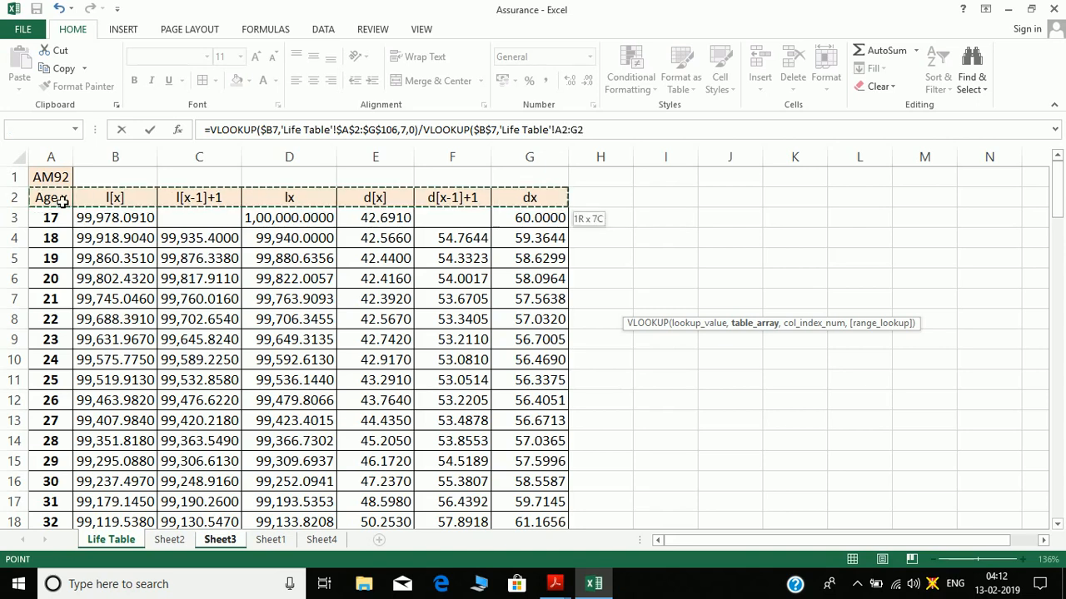
{"action": "key", "text": "ctrl+shift+Down"}
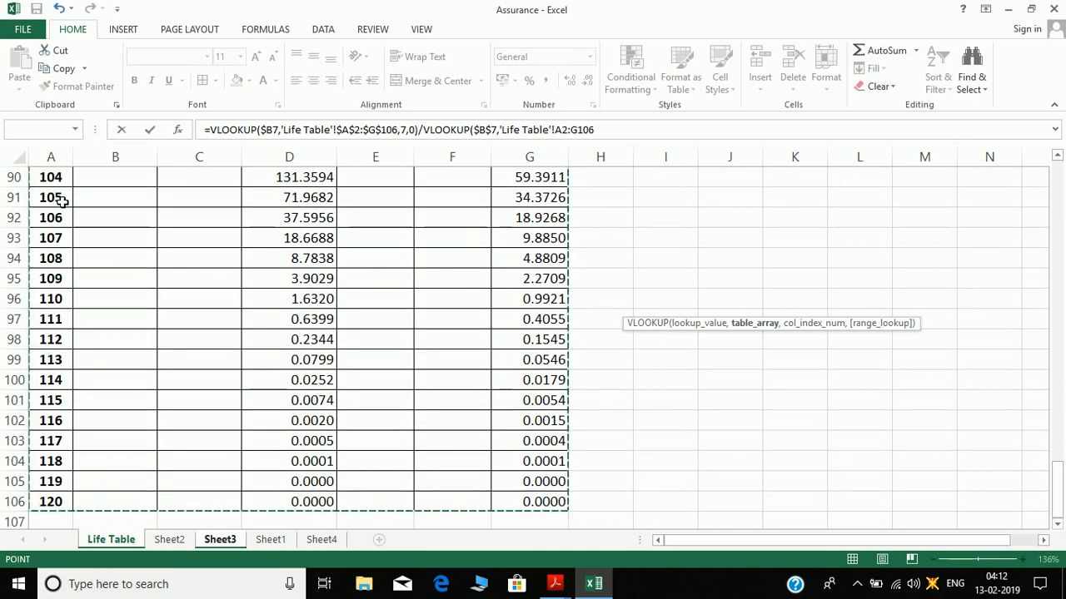
{"action": "key", "text": "F4"}
{"action": "type", "text": ","}
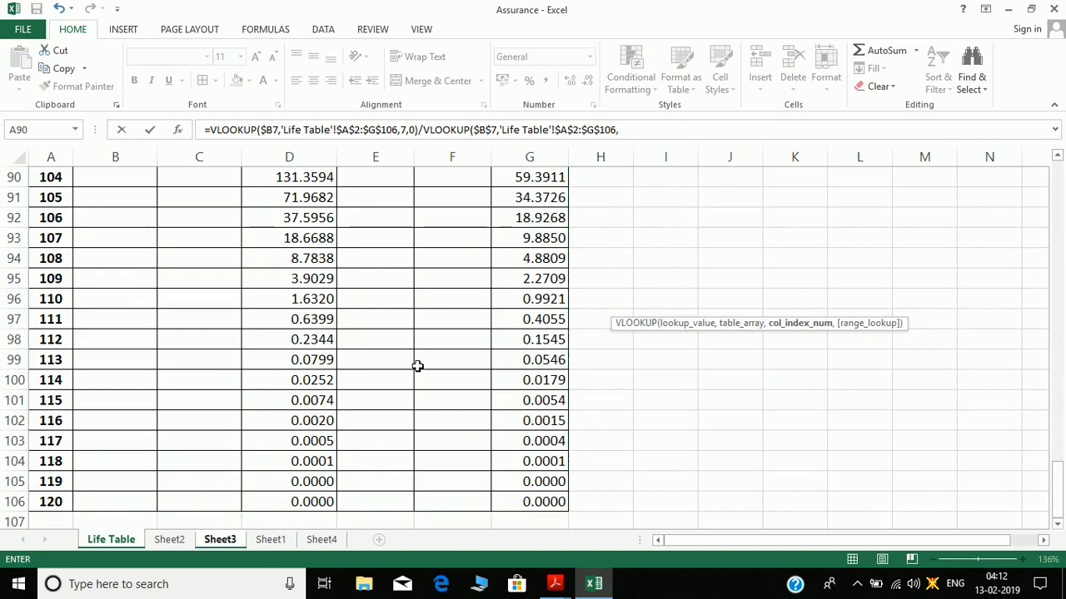
{"action": "type", "text": "4,0"}
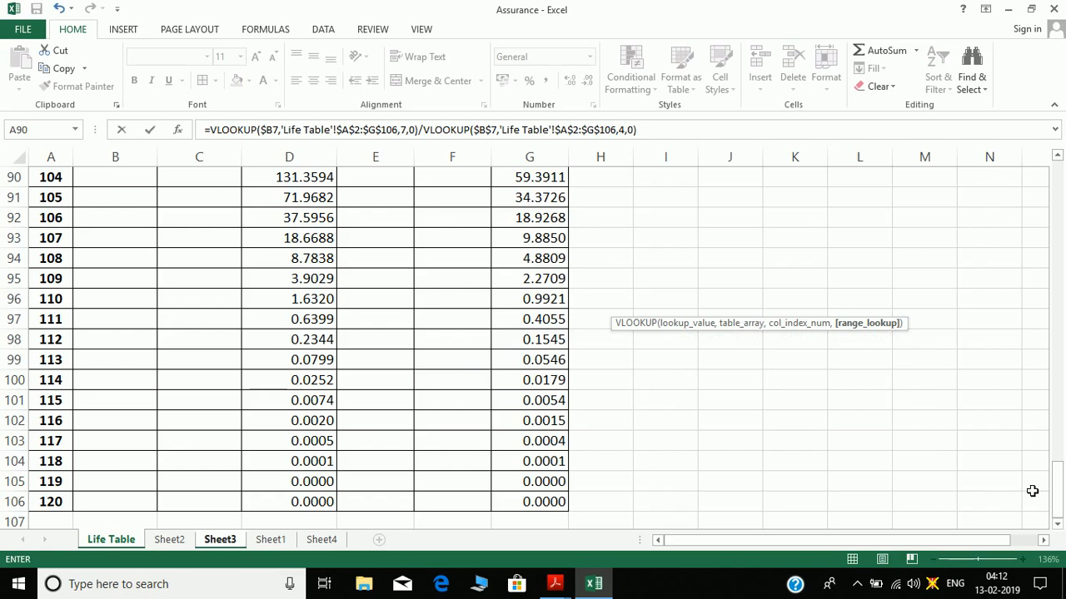
{"action": "key", "text": "Return"}
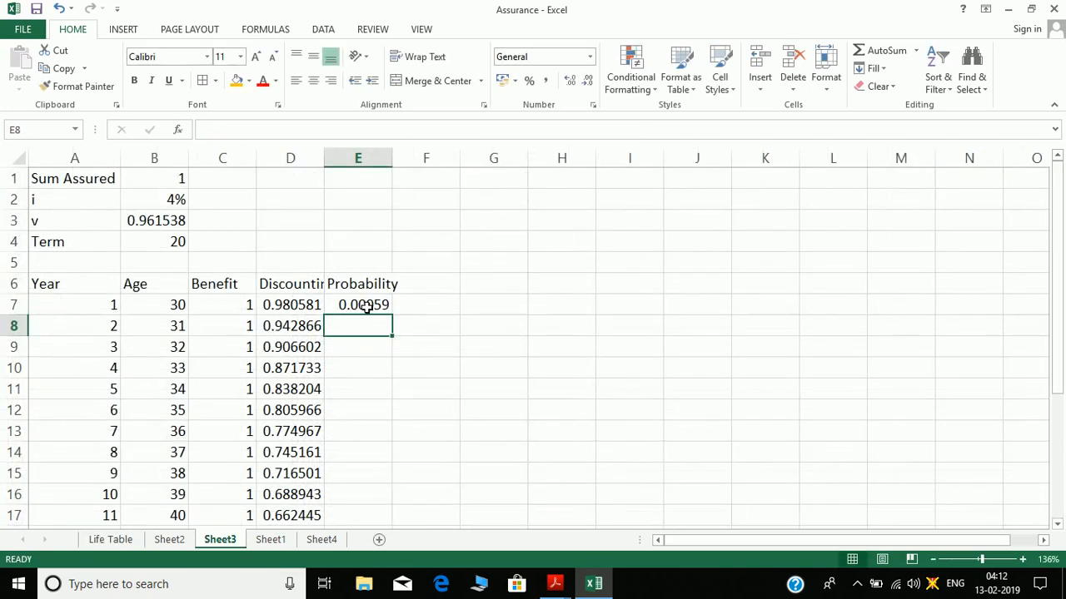
{"action": "double_click", "coordinate": [366, 306]}
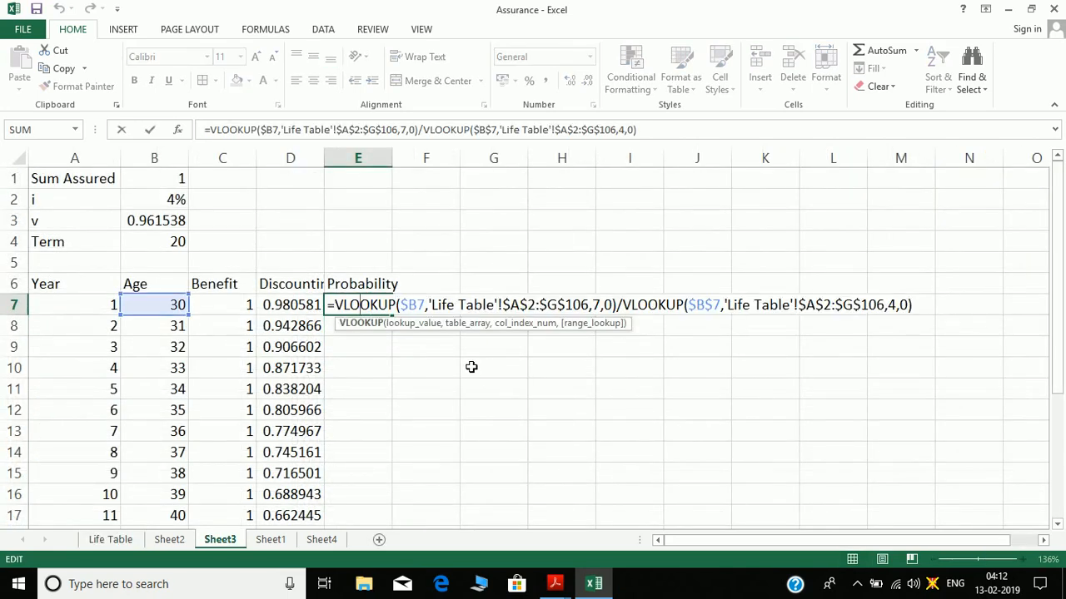
{"action": "key", "text": "Escape"}
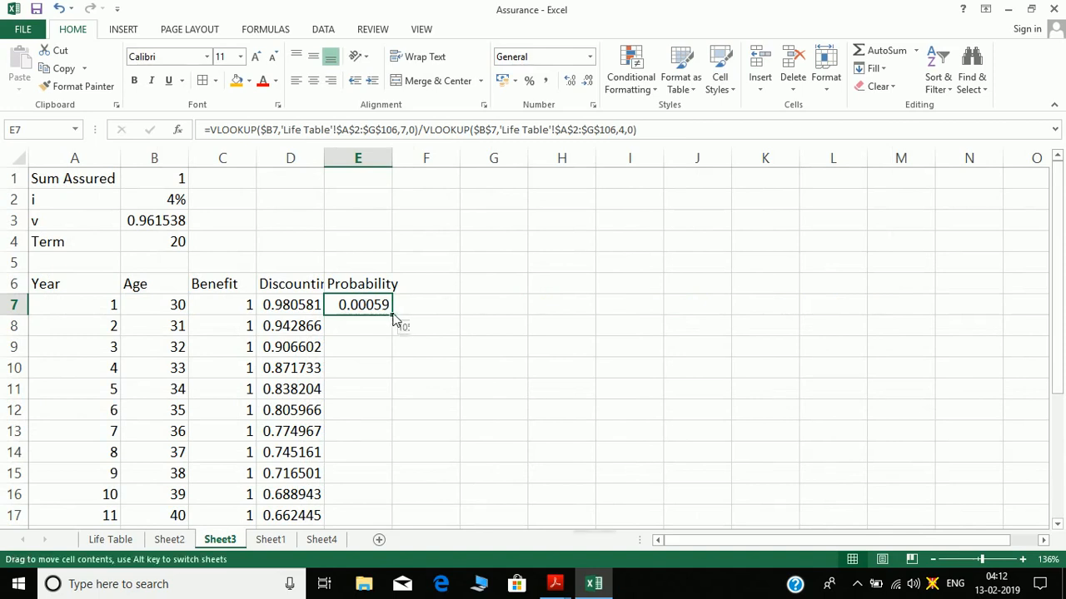
- Fill the probability formula from E7 down column E for all 20 policy years
{"action": "left_click_drag", "start_coordinate": [395, 318], "coordinate": [402, 324]}
{"action": "key", "text": "ctrl+z"}
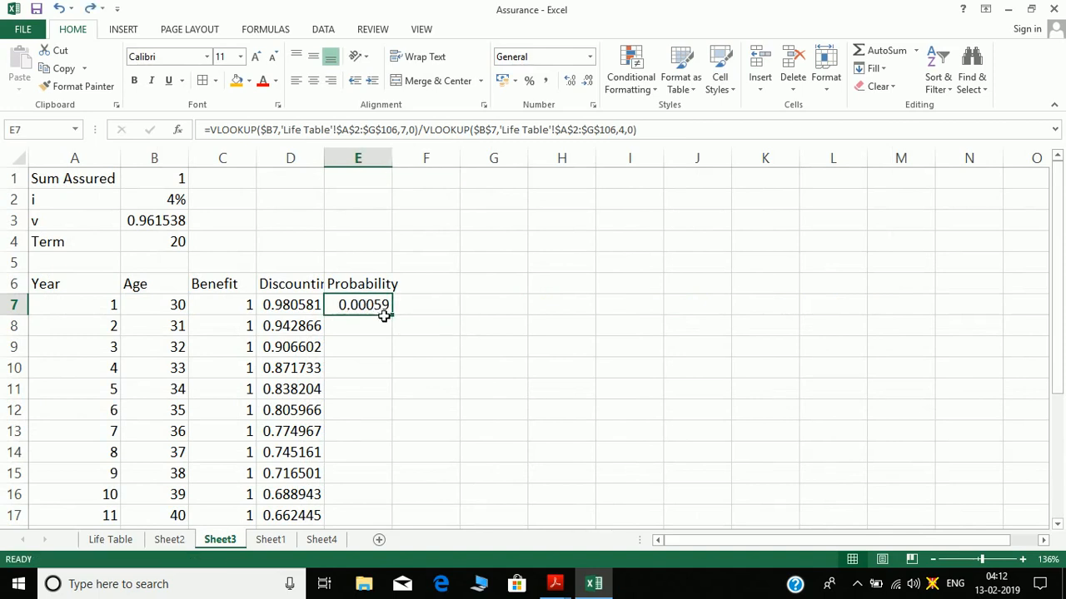
{"action": "double_click", "coordinate": [393, 317]}
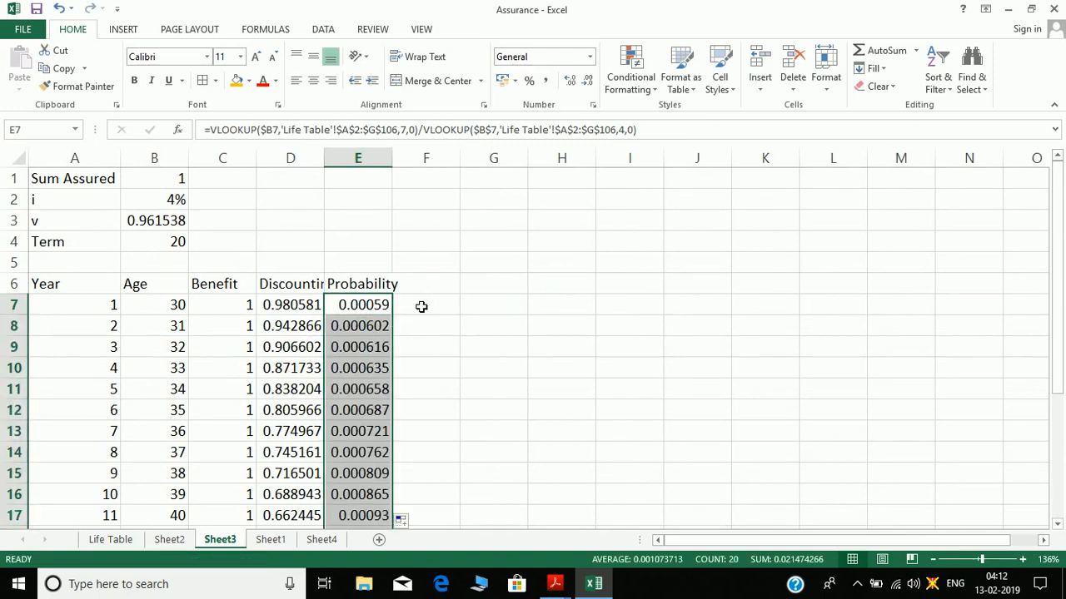
- Autofit the Discounting and Probability columns and enter the heading EPV in F6
{"action": "left_click", "coordinate": [427, 293]}
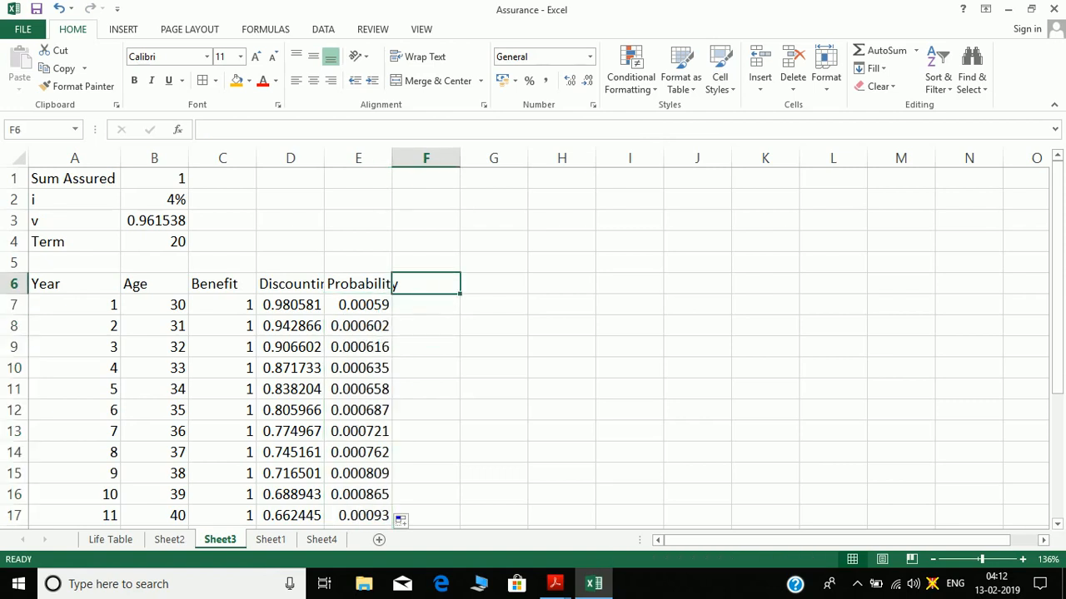
{"action": "double_click", "coordinate": [325, 159]}
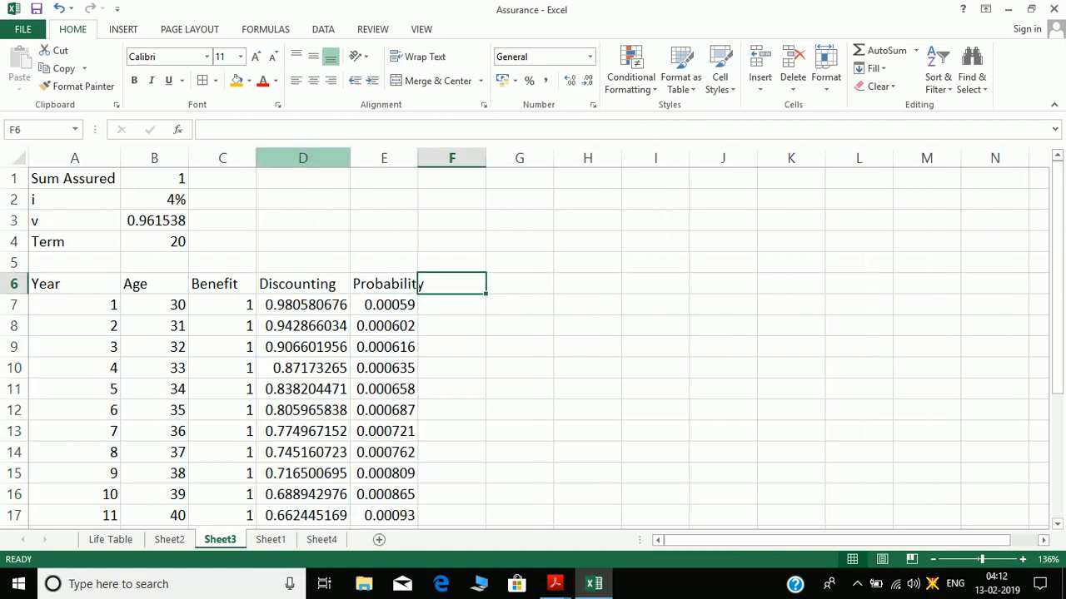
{"action": "double_click", "coordinate": [417, 159]}
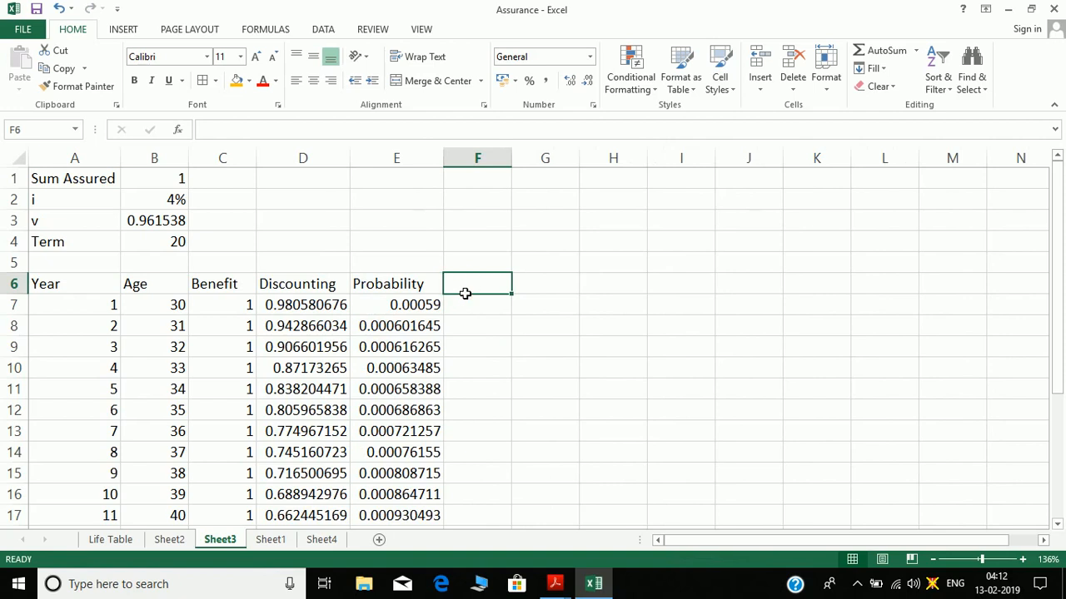
{"action": "type", "text": "EPV"}
{"action": "key", "text": "Return"}
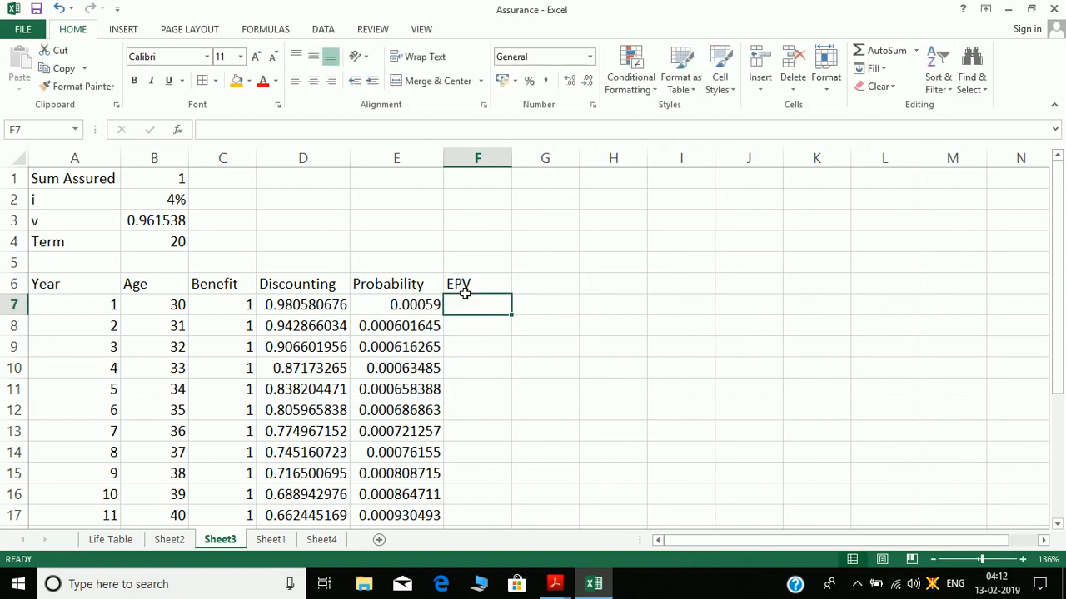
- Enter a formula in F7 multiplying benefit, discounting and probability, =C7*D7*E7
{"action": "type", "text": "="}
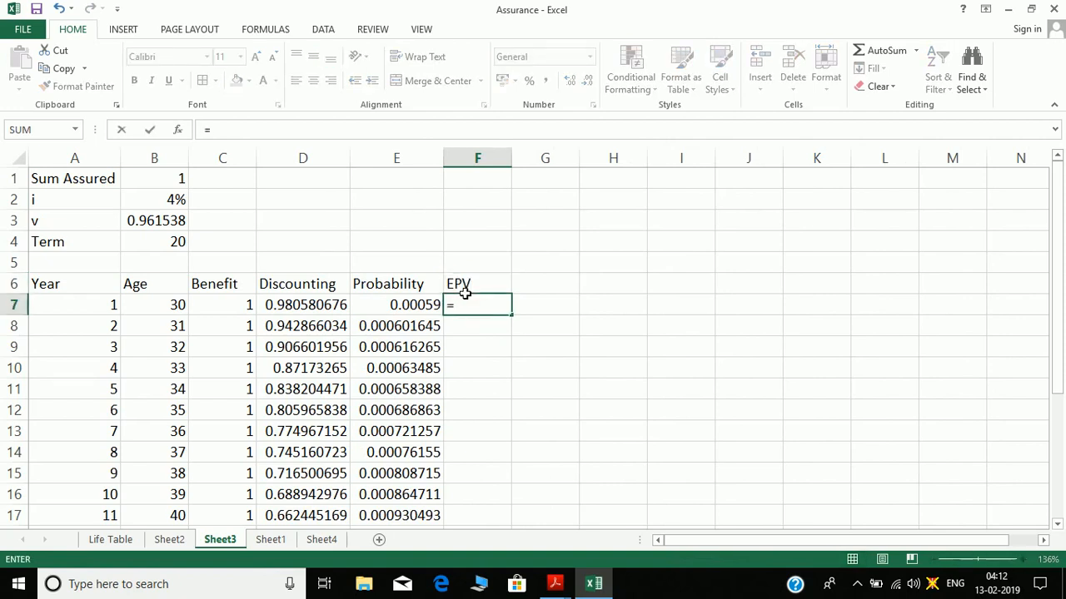
{"action": "key", "text": "Left"}
{"action": "key", "text": "Left"}
{"action": "key", "text": "Left"}
{"action": "type", "text": "*"}
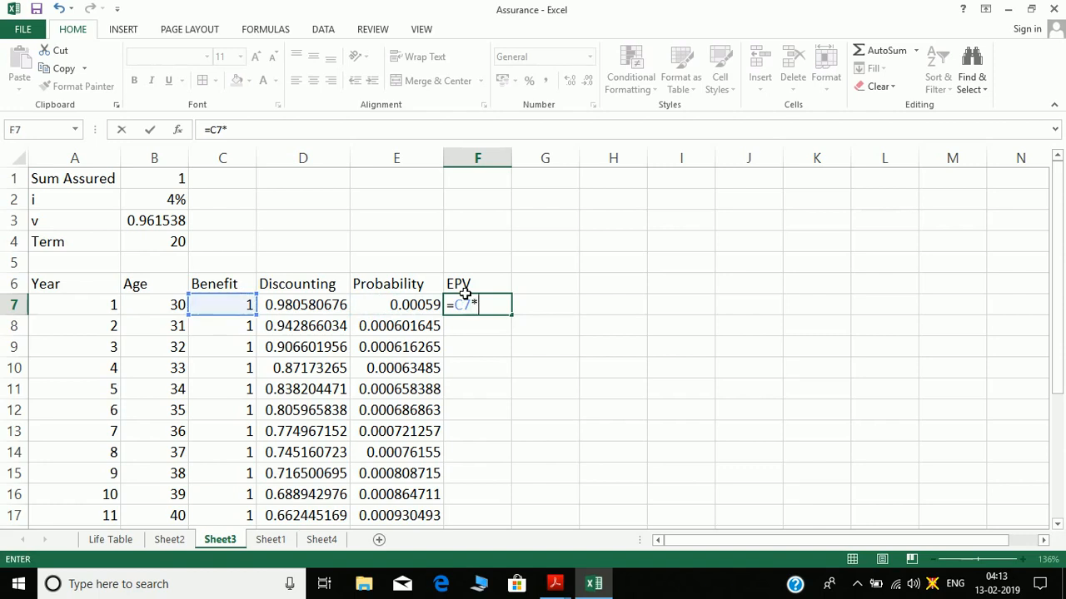
{"action": "key", "text": "Left"}
{"action": "key", "text": "Left"}
{"action": "type", "text": "*"}
{"action": "key", "text": "Left"}
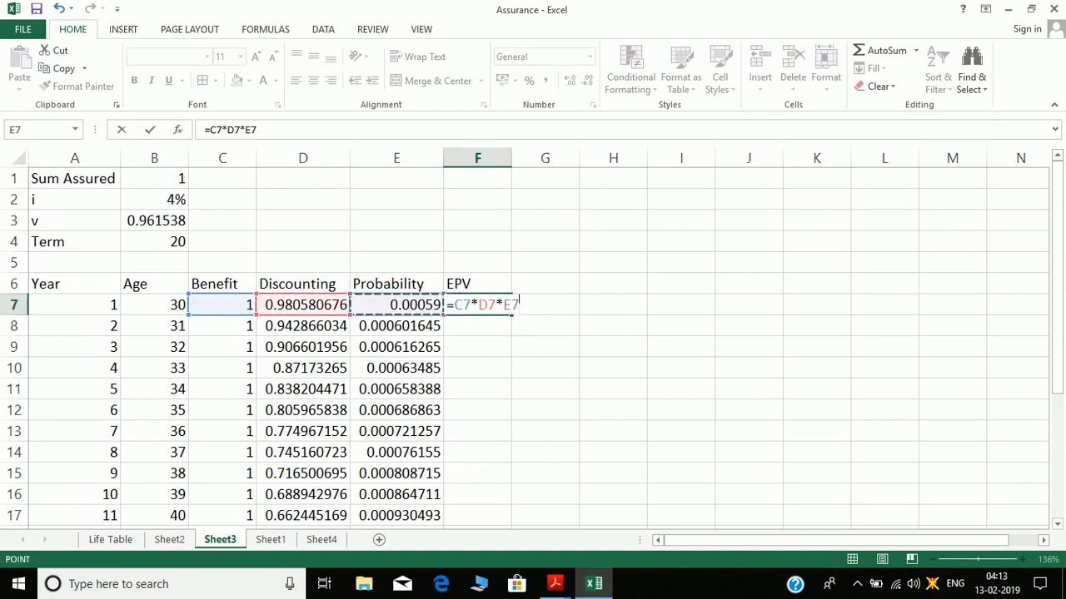
- Lock the columns of the F7 references as =$C7*$D7*$E7 and fill the formula down the EPV column
{"action": "left_click", "coordinate": [511, 305]}
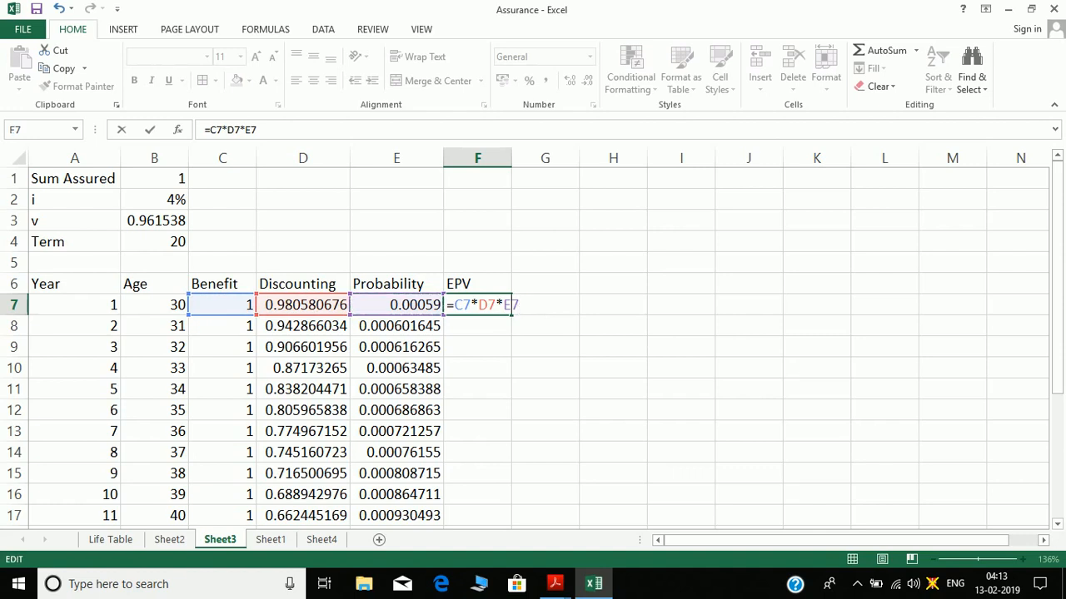
{"action": "key", "text": "F4"}
{"action": "key", "text": "F4"}
{"action": "key", "text": "F4"}
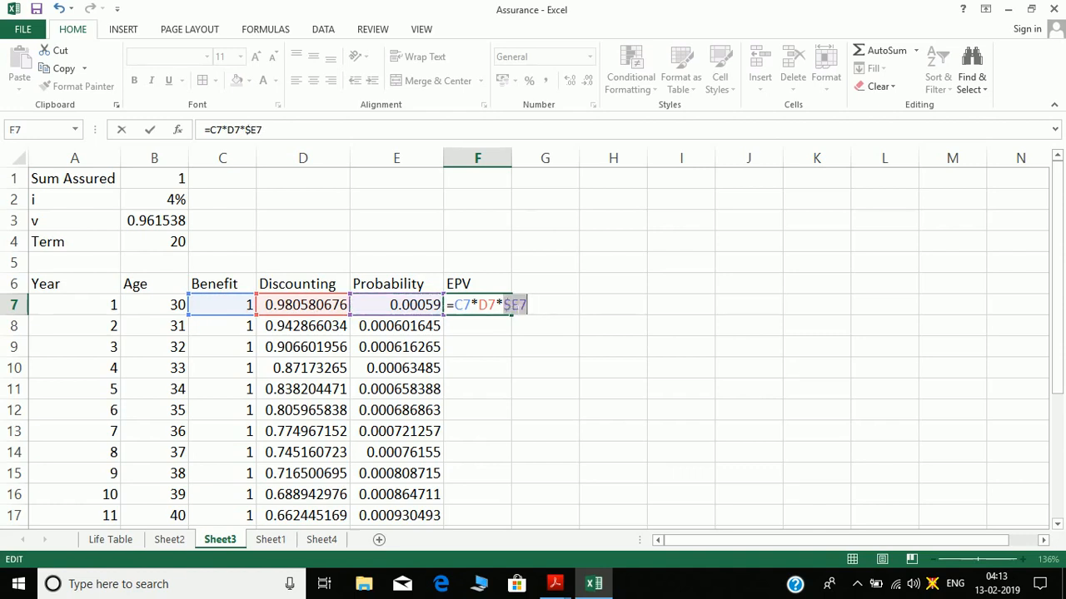
{"action": "left_click", "coordinate": [490, 304]}
{"action": "key", "text": "F4"}
{"action": "key", "text": "F4"}
{"action": "key", "text": "F4"}
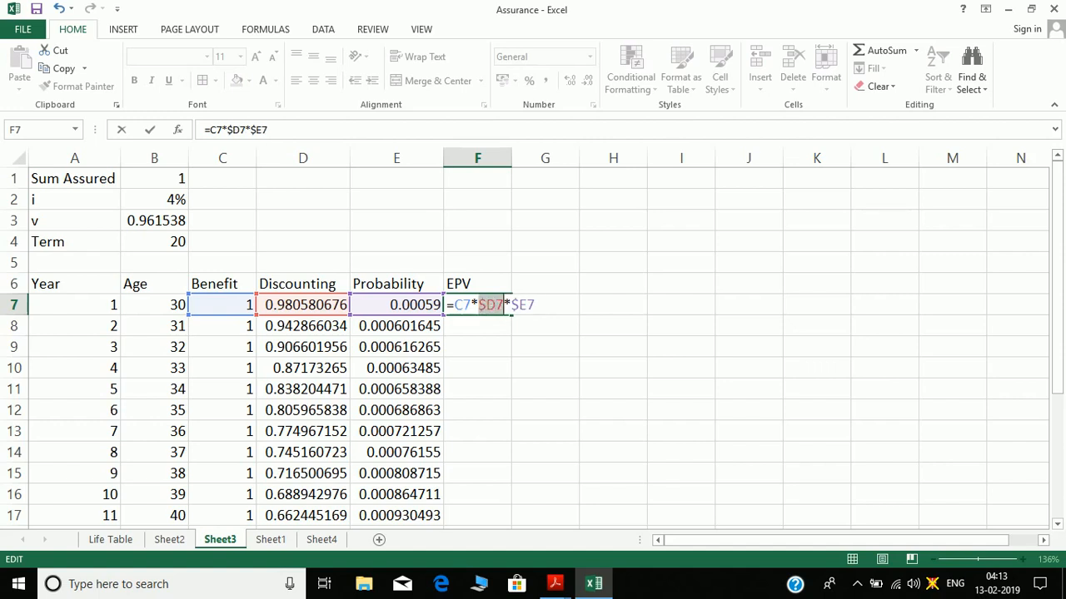
{"action": "left_click", "coordinate": [463, 305]}
{"action": "key", "text": "F4"}
{"action": "key", "text": "F4"}
{"action": "key", "text": "F4"}
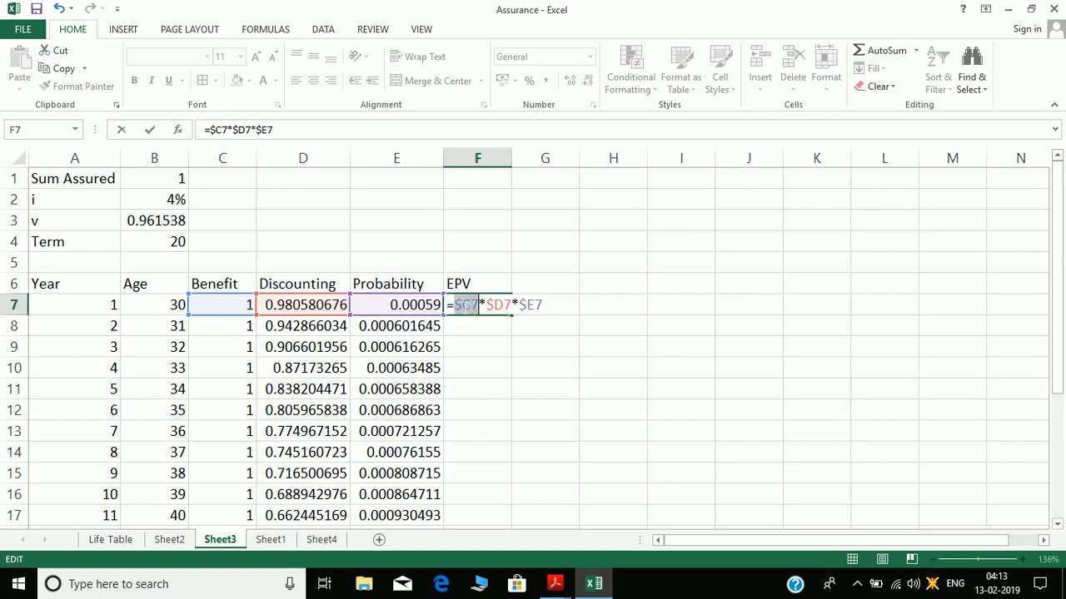
{"action": "key", "text": "Return"}
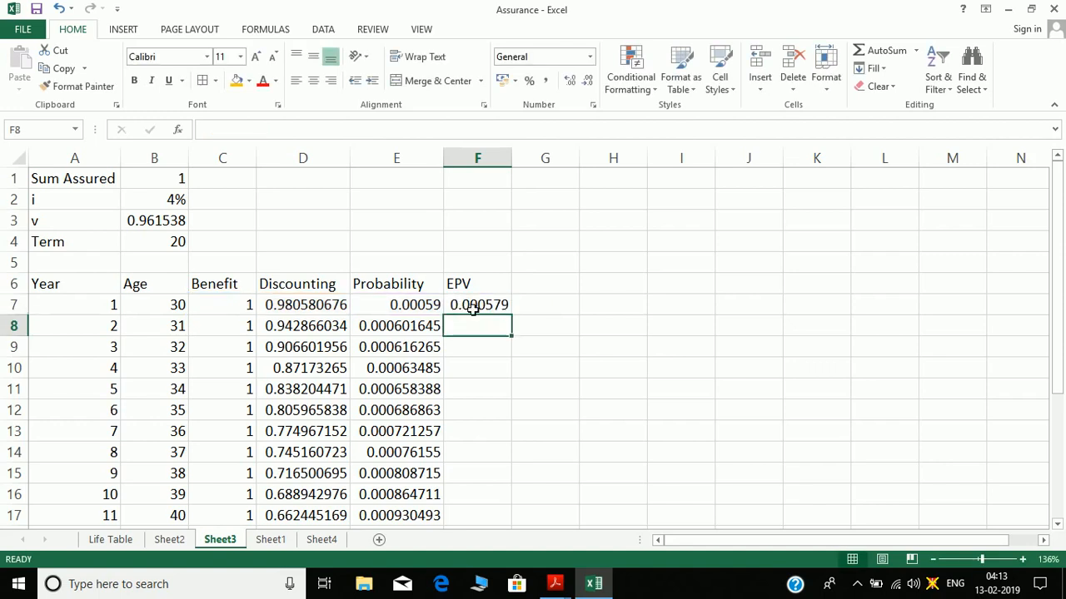
{"action": "left_click", "coordinate": [473, 308]}
{"action": "double_click", "coordinate": [511, 316]}
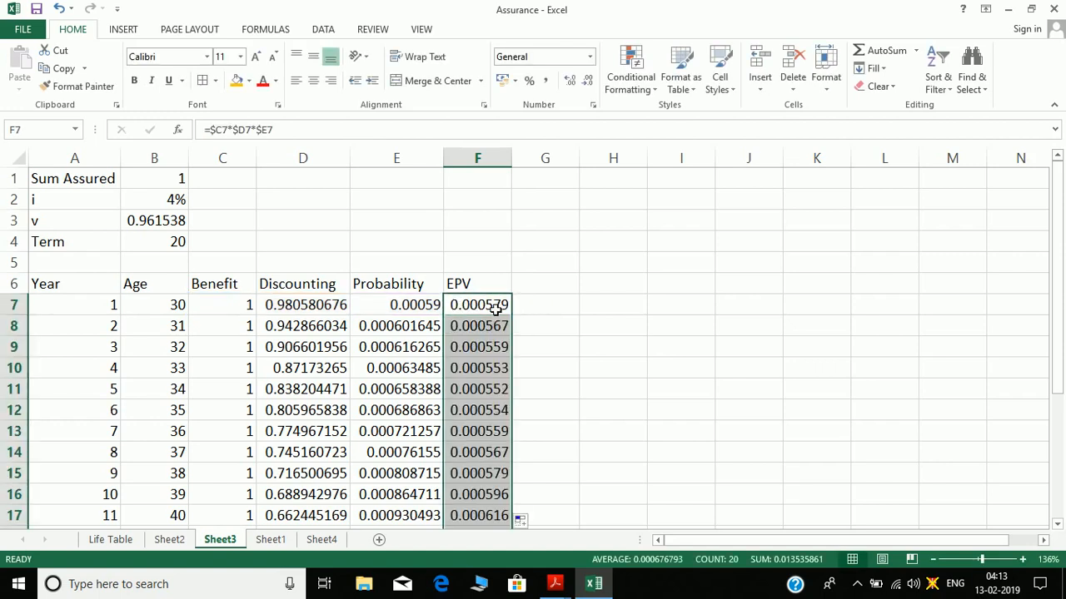
- Total the yearly EPV values in F4 with =SUM(F7:F26)
{"action": "left_click", "coordinate": [475, 246]}
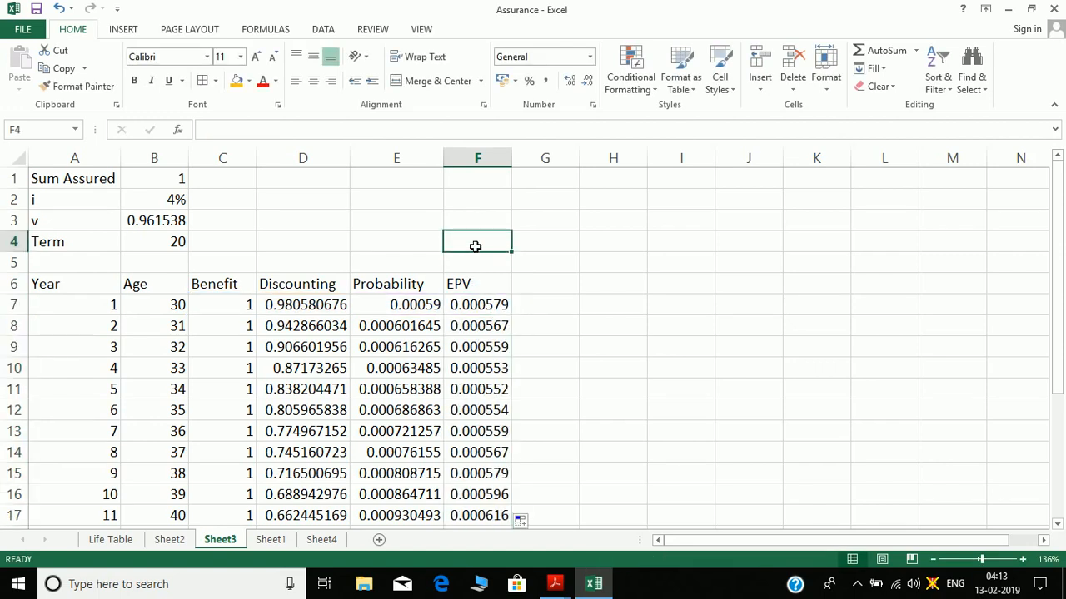
{"action": "type", "text": "=su"}
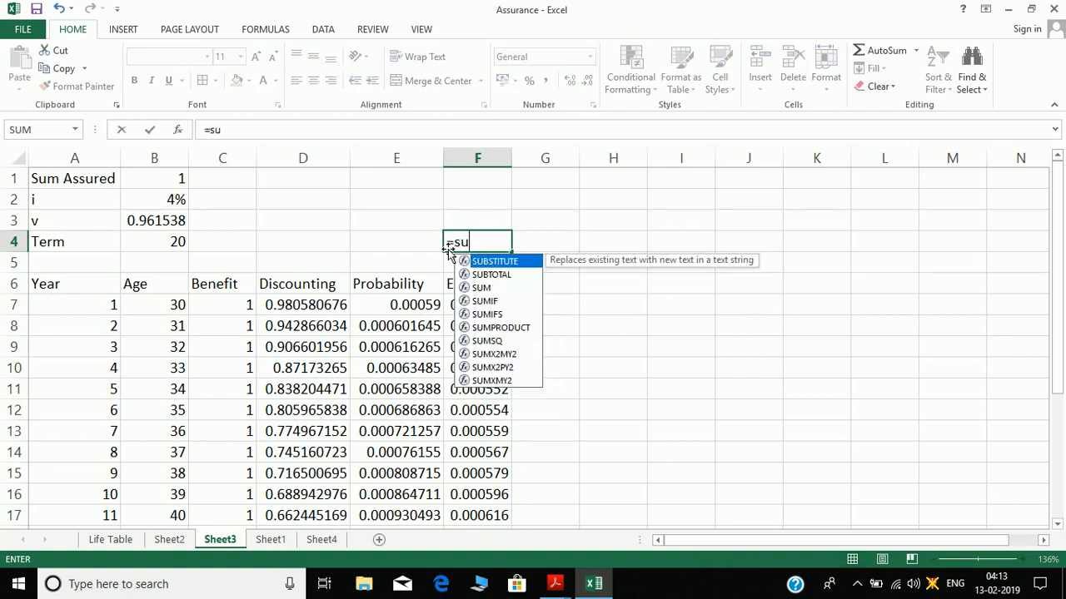
{"action": "type", "text": "m"}
{"action": "key", "text": "Tab"}
{"action": "key", "text": "Down"}
{"action": "key", "text": "Down"}
{"action": "key", "text": "Down"}
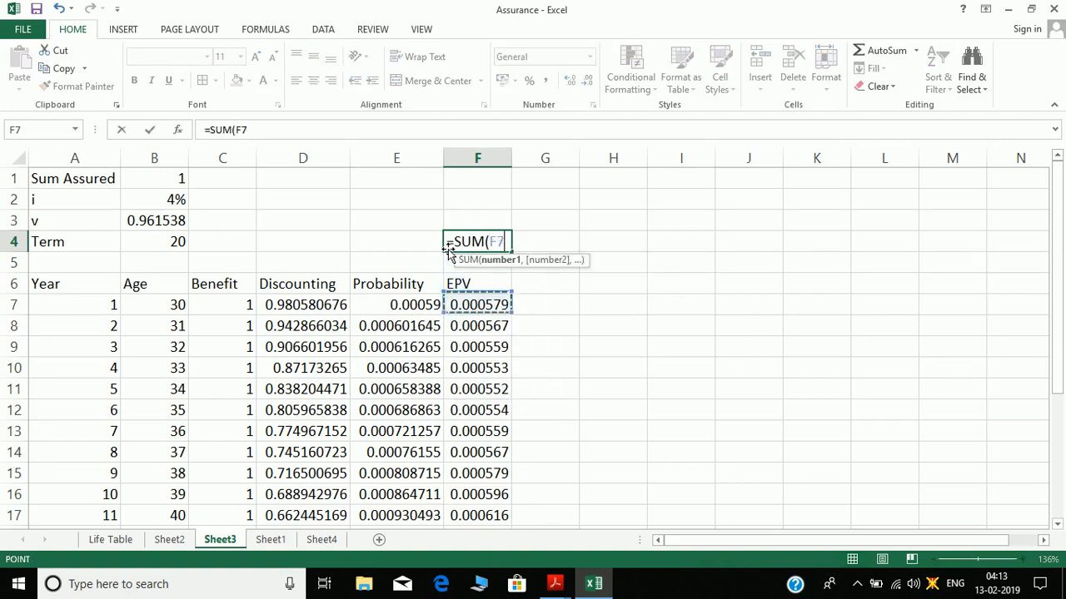
{"action": "key", "text": "ctrl+shift+Down"}
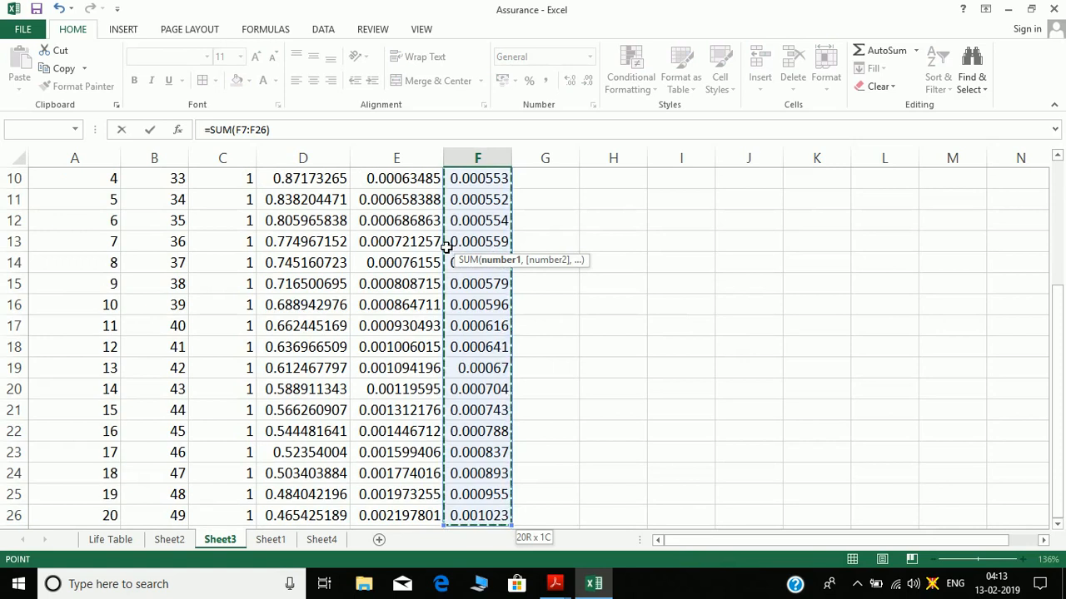
{"action": "key", "text": "Return"}
{"action": "key", "text": "Up"}
{"action": "key", "text": "Up"}
{"action": "key", "text": "Up"}
{"action": "key", "text": "Up"}
{"action": "key", "text": "Down"}
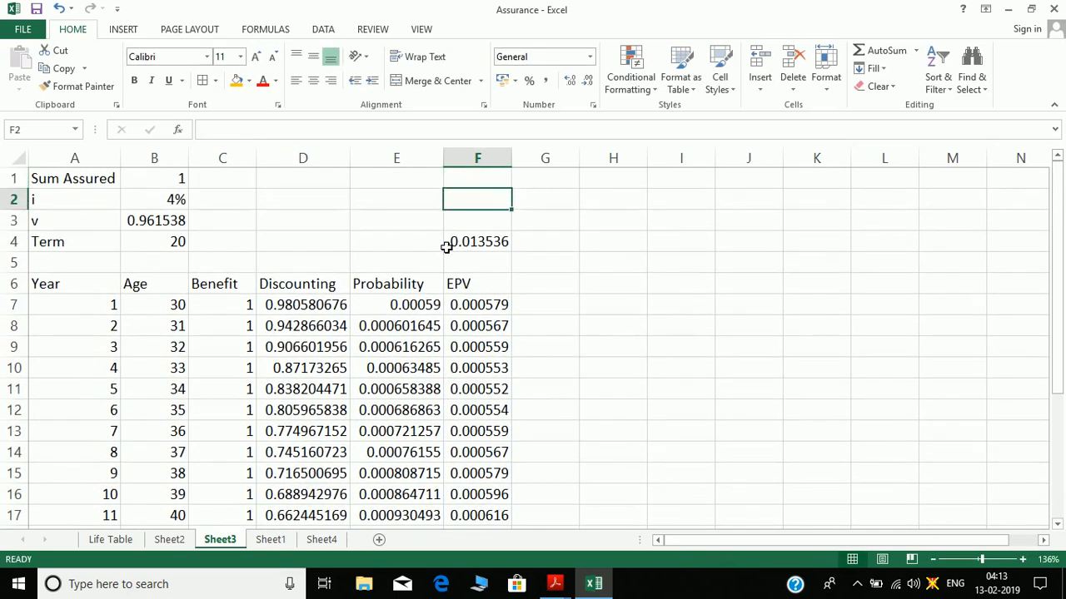
- Label the total by entering EPV in E4
{"action": "left_click", "coordinate": [448, 249]}
{"action": "key", "text": "Left"}
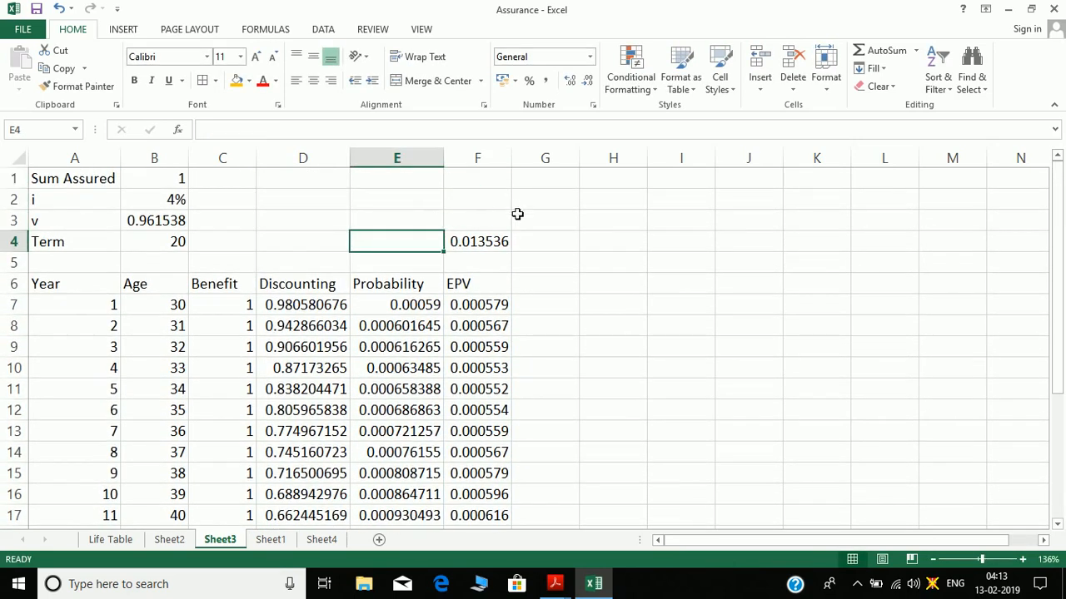
{"action": "type", "text": "EPV"}
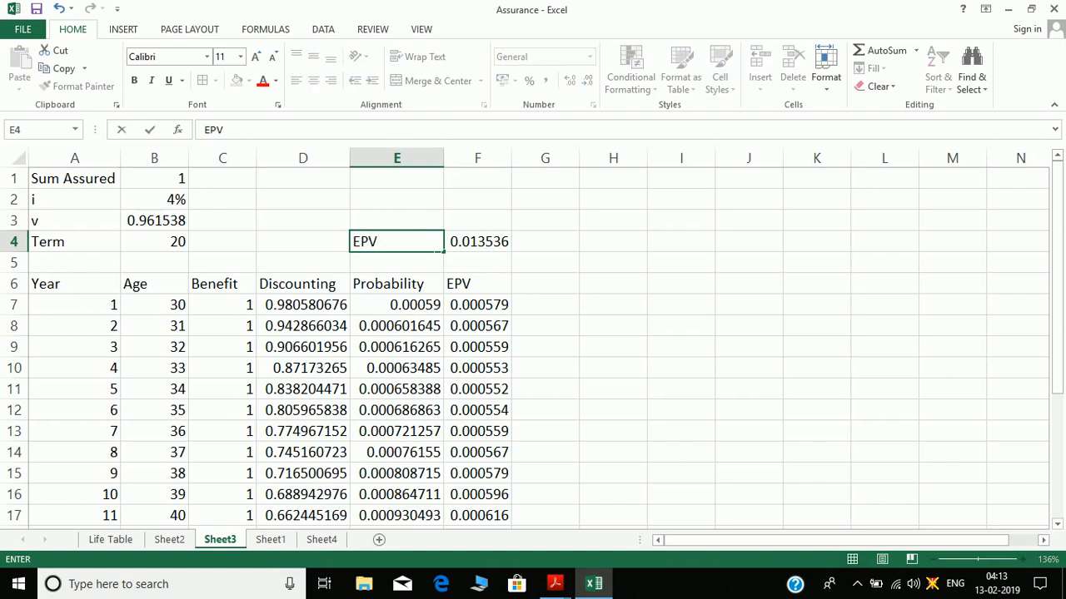
{"action": "key", "text": "Right"}
- Add borders to E4:F4 and give the EPV total in F4 an orange fill
{"action": "key", "text": "Left"}
{"action": "key", "text": "shift+Right"}
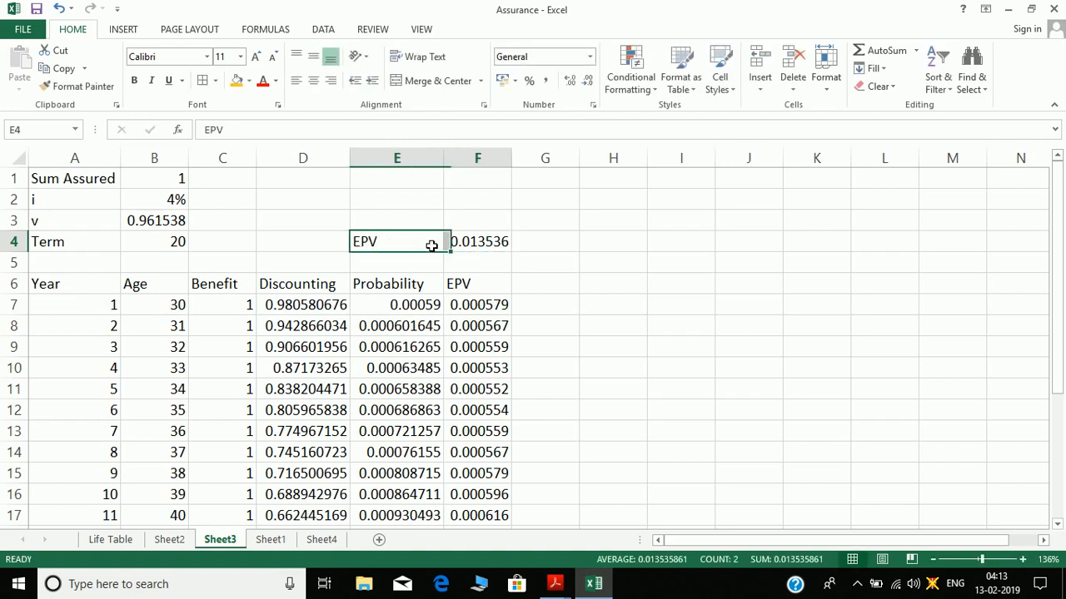
{"action": "left_click", "coordinate": [202, 85]}
{"action": "left_click", "coordinate": [475, 241]}
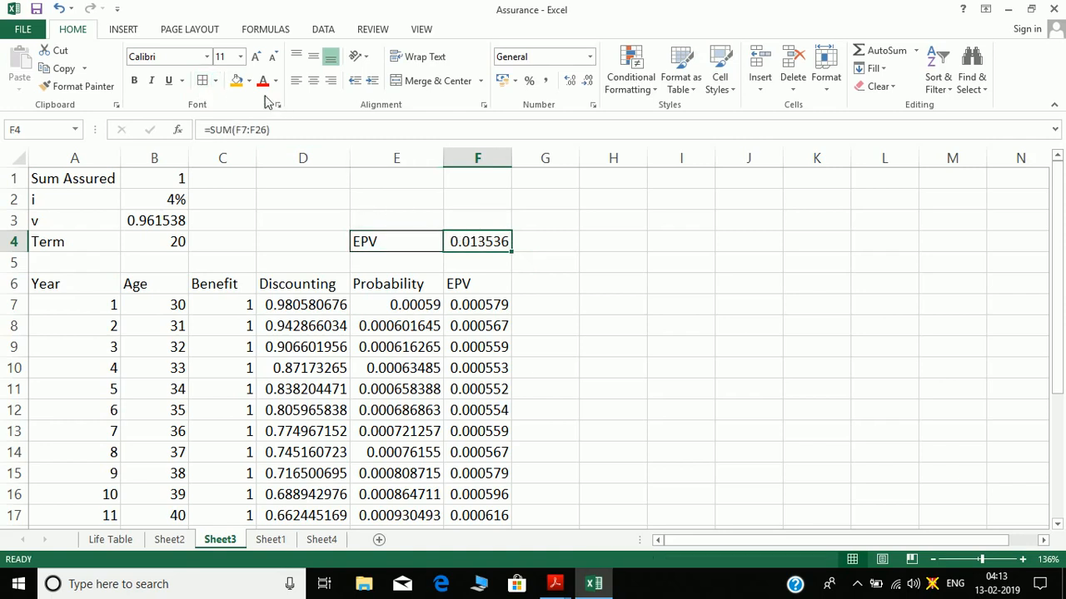
{"action": "left_click", "coordinate": [237, 80]}
{"action": "left_click", "coordinate": [416, 348]}
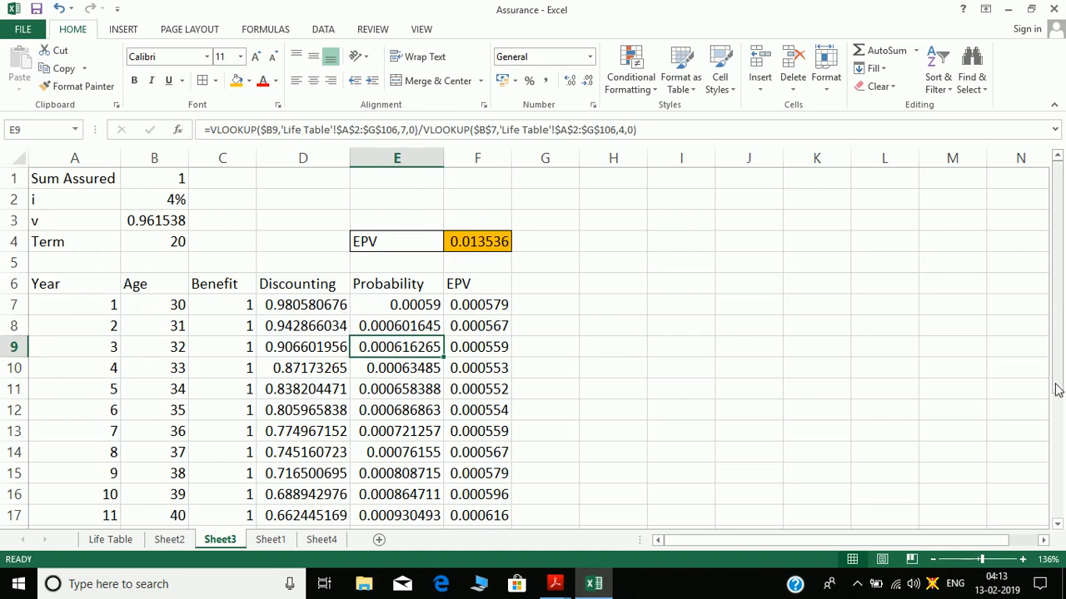
- Check the remaining rows down to year 20, and switch to the handwritten notes in Acrobat Reader to read the select mortality formulas
{"action": "left_click_drag", "start_coordinate": [1058, 391], "coordinate": [1058, 518]}
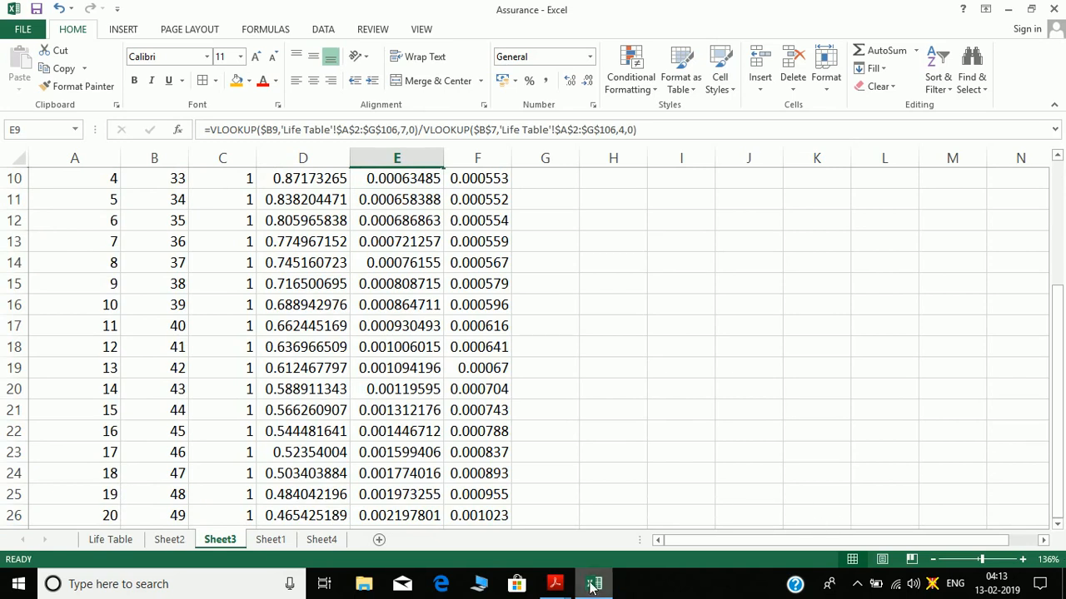
{"action": "key", "text": "alt+Tab"}
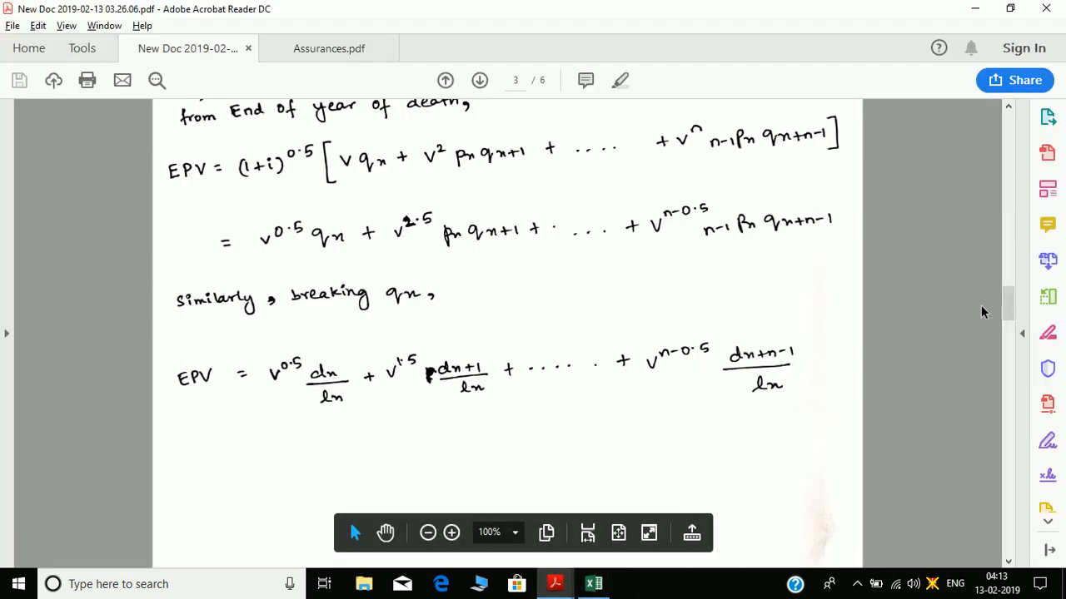
{"action": "left_click_drag", "start_coordinate": [1009, 301], "coordinate": [1013, 357]}
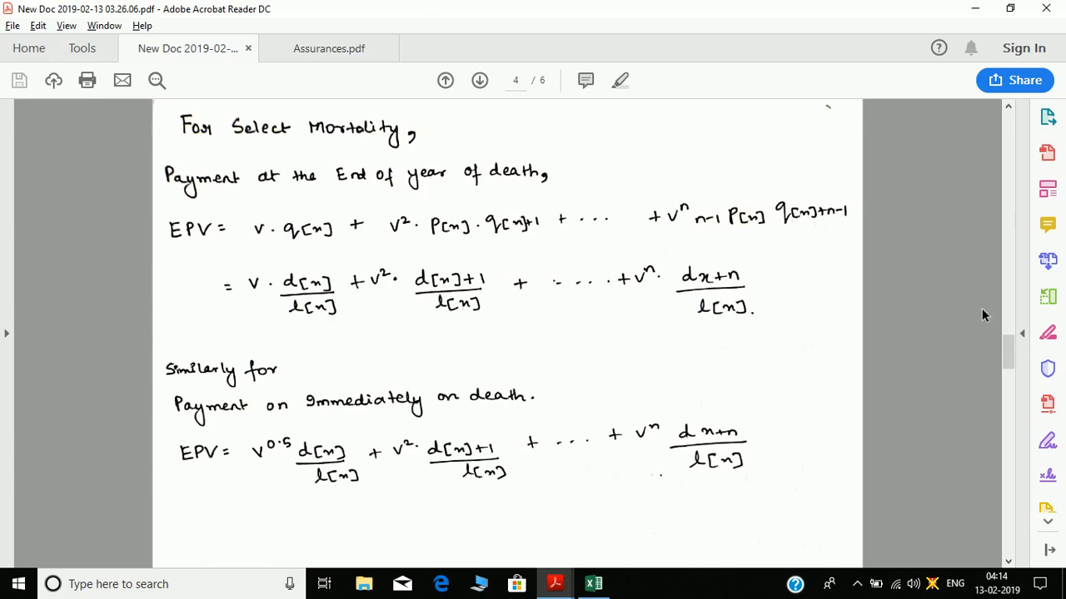
- Read the endowment assurance derivation for payment at the end of year of death, through to the final EPV formula on page 6
{"action": "left_click_drag", "start_coordinate": [1012, 358], "coordinate": [1011, 429]}
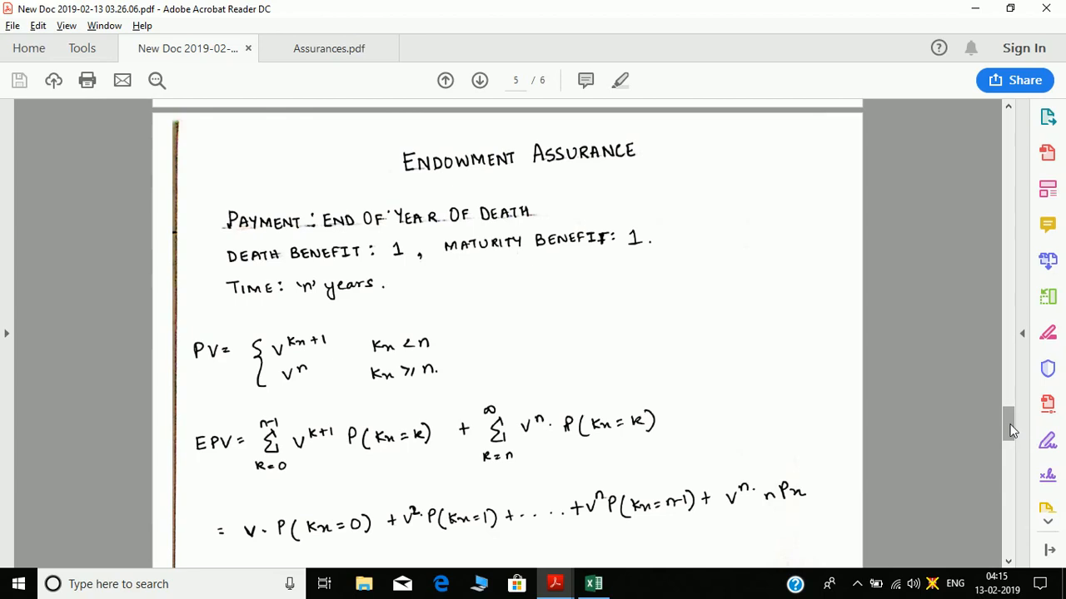
{"action": "left_click_drag", "start_coordinate": [1011, 430], "coordinate": [1011, 442]}
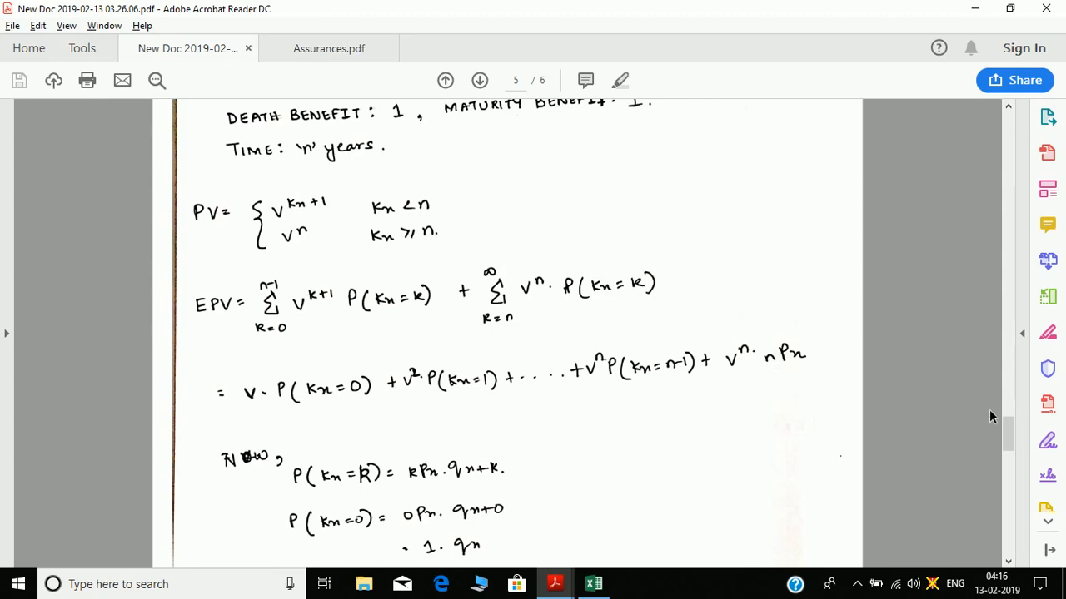
{"action": "left_click_drag", "start_coordinate": [1014, 436], "coordinate": [1014, 449]}
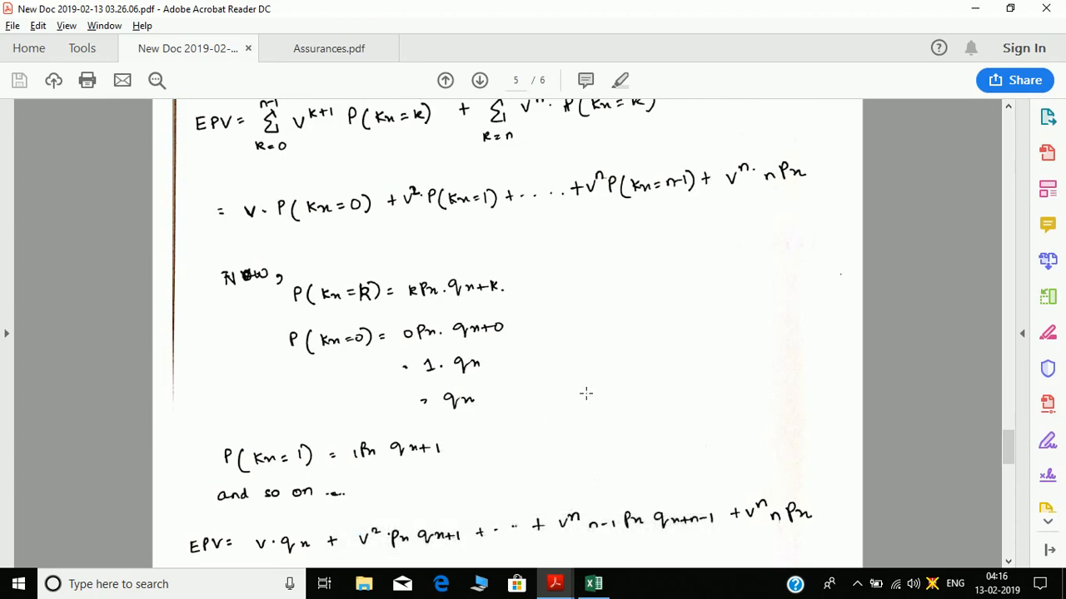
{"action": "left_click_drag", "start_coordinate": [1008, 447], "coordinate": [1012, 468]}
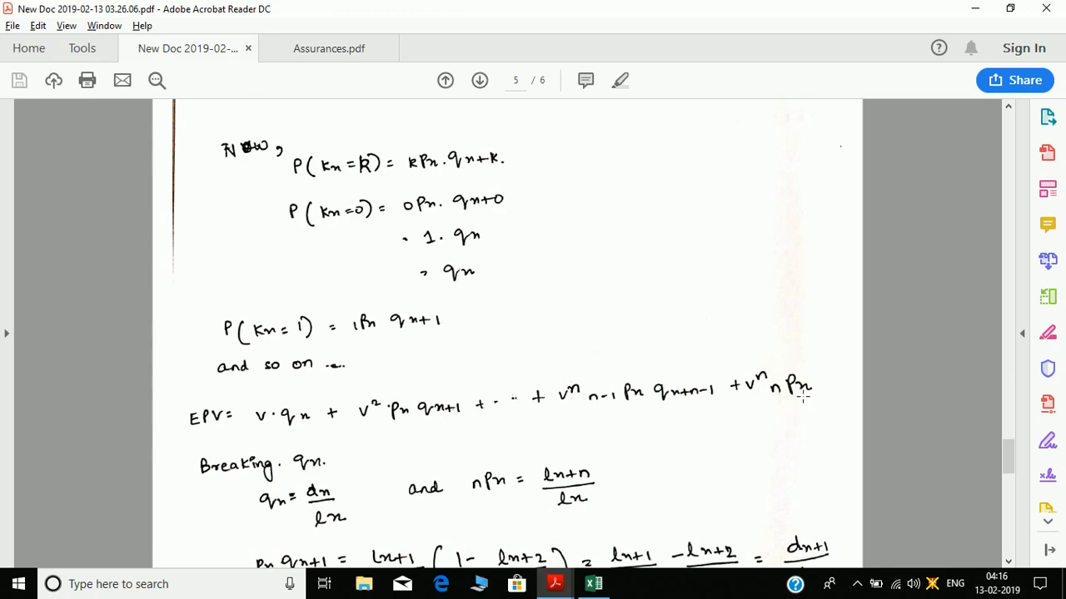
{"action": "scroll", "coordinate": [1008, 463], "scroll_direction": "down", "scroll_amount": 5}
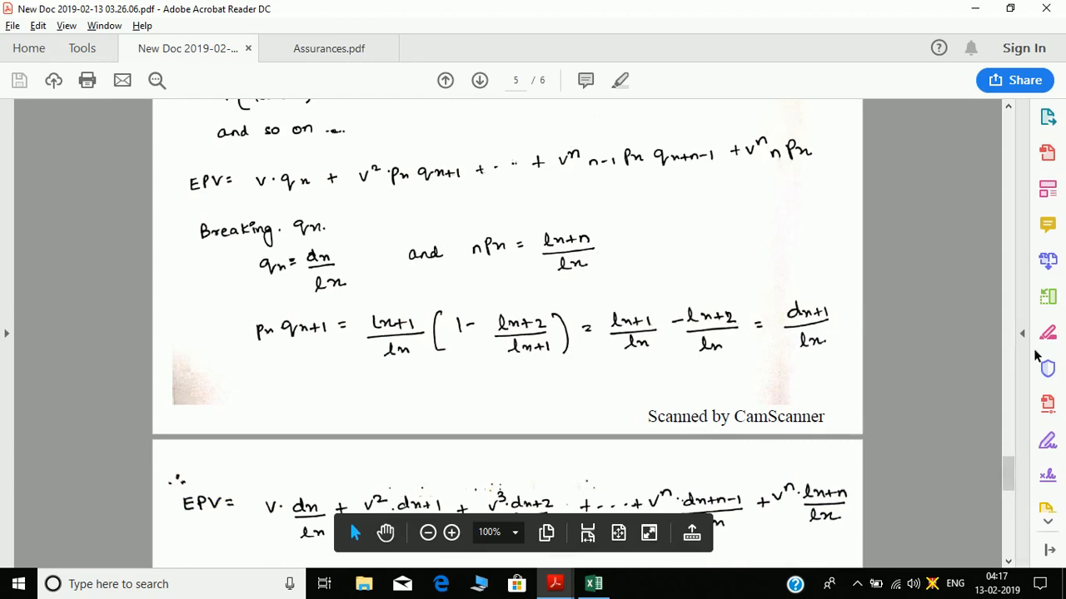
{"action": "scroll", "coordinate": [1007, 460], "scroll_direction": "down", "scroll_amount": 5}
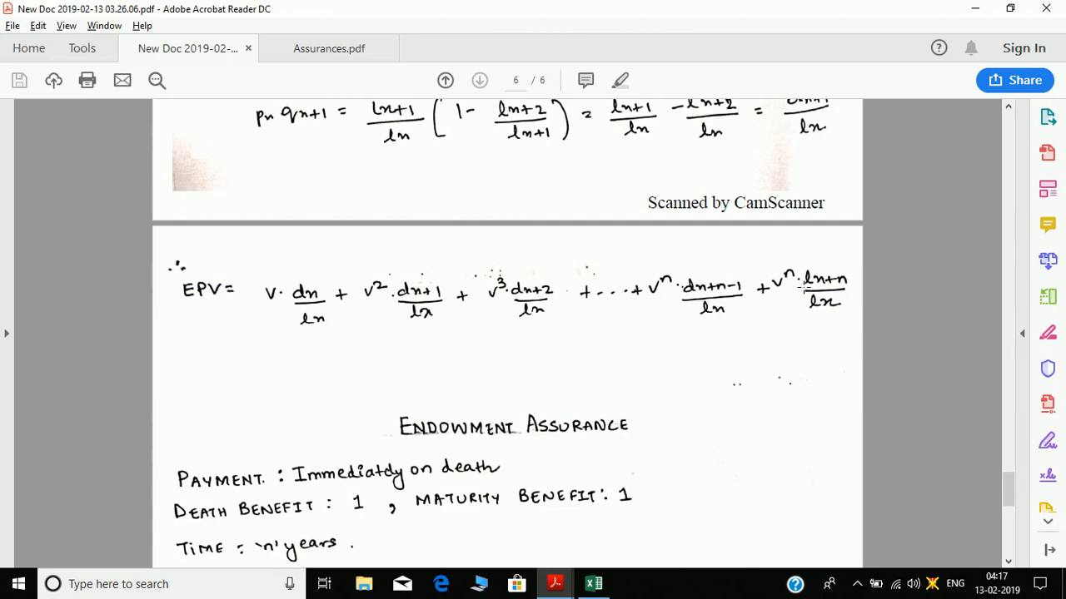
- Switch to Assurances.pdf and read Question 3 on the endowment assurance, including its mortality and interest basis
{"action": "key", "text": "alt"}
{"action": "left_click", "coordinate": [301, 55]}
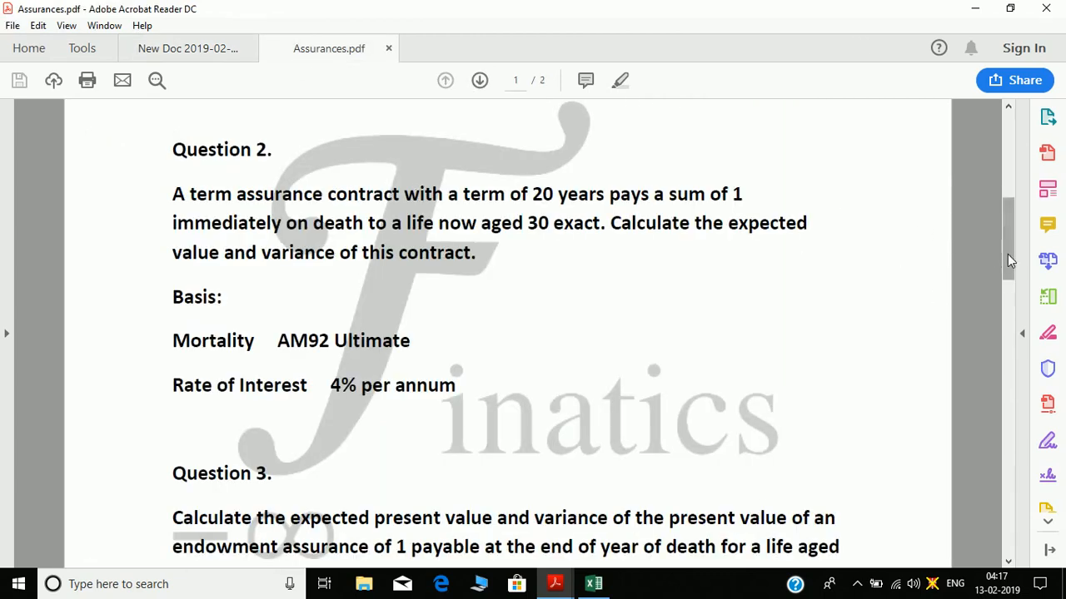
{"action": "left_click_drag", "start_coordinate": [1007, 254], "coordinate": [1011, 302]}
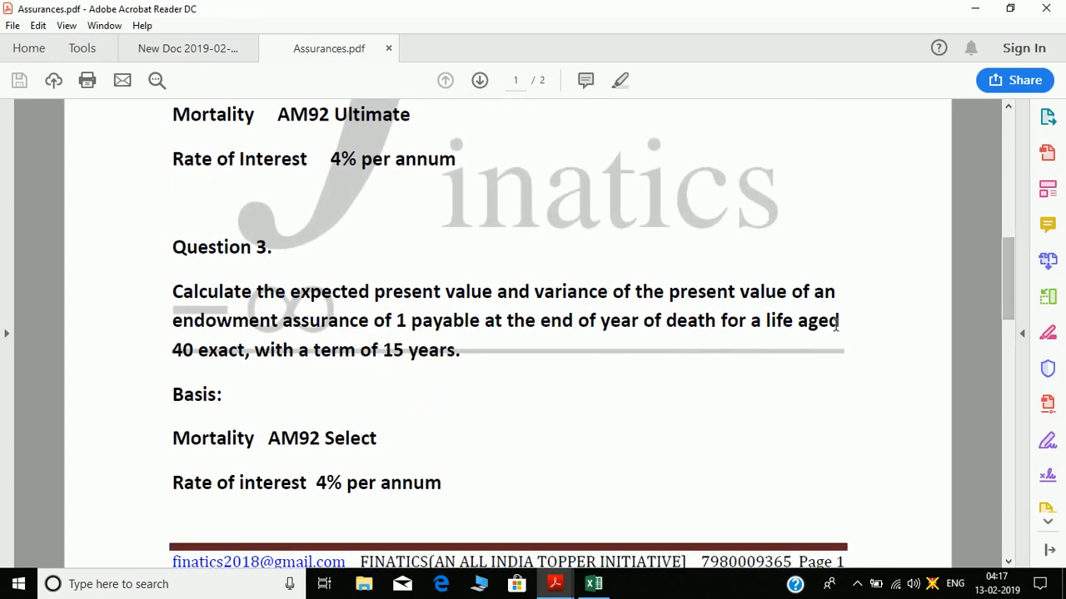
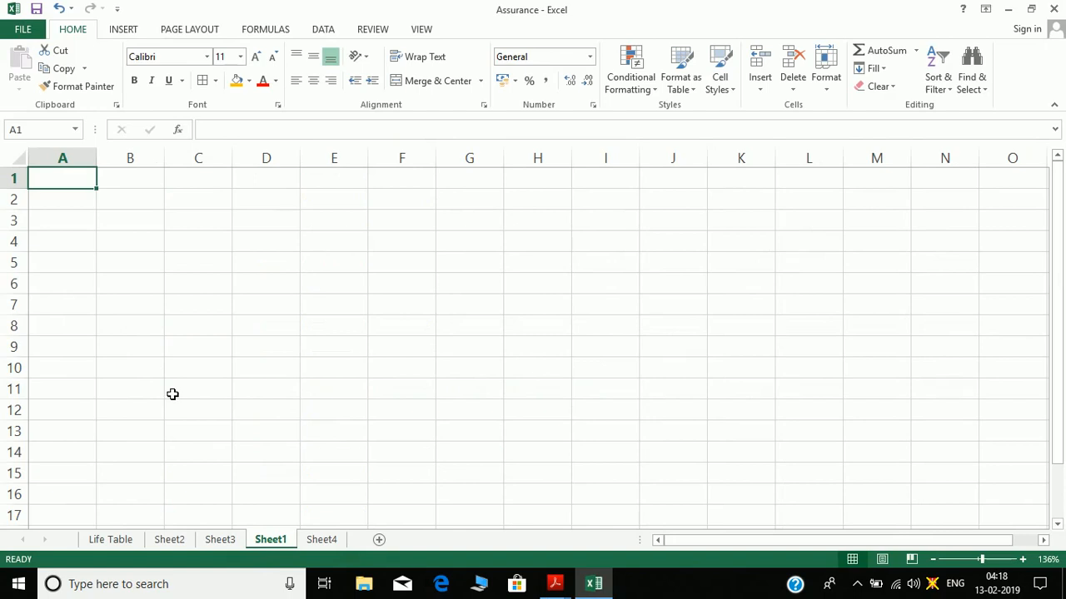
- In Sheet1 of the Assurance workbook, enter the label Sum Assured in A1 and 1 in B1, and fit column A to its text
{"action": "type", "text": "Sum Assu"}
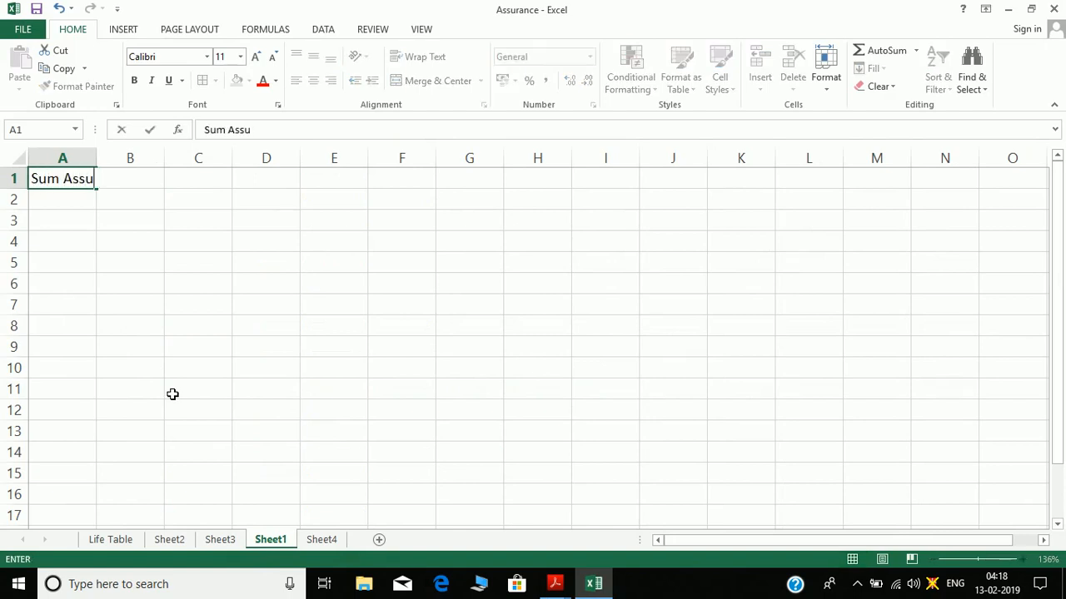
{"action": "type", "text": "red"}
{"action": "key", "text": "Tab"}
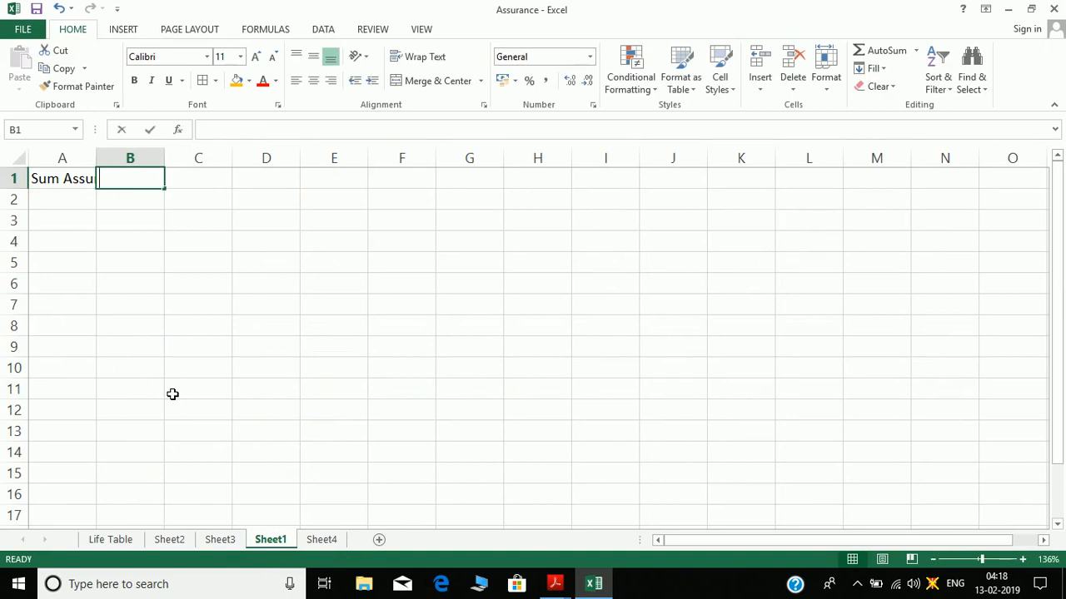
{"action": "type", "text": "1"}
{"action": "left_click", "coordinate": [43, 283]}
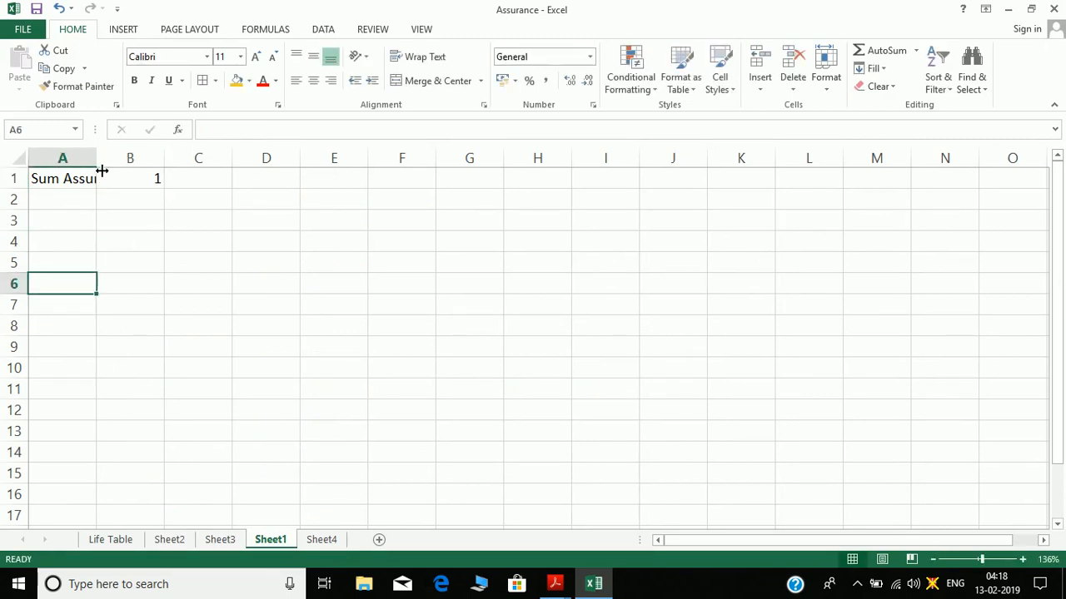
{"action": "double_click", "coordinate": [97, 169]}
- Label A2 as i, check the interest rate in Question 3 of the PDF, and enter 4% in B2
{"action": "left_click", "coordinate": [75, 203]}
{"action": "type", "text": "i"}
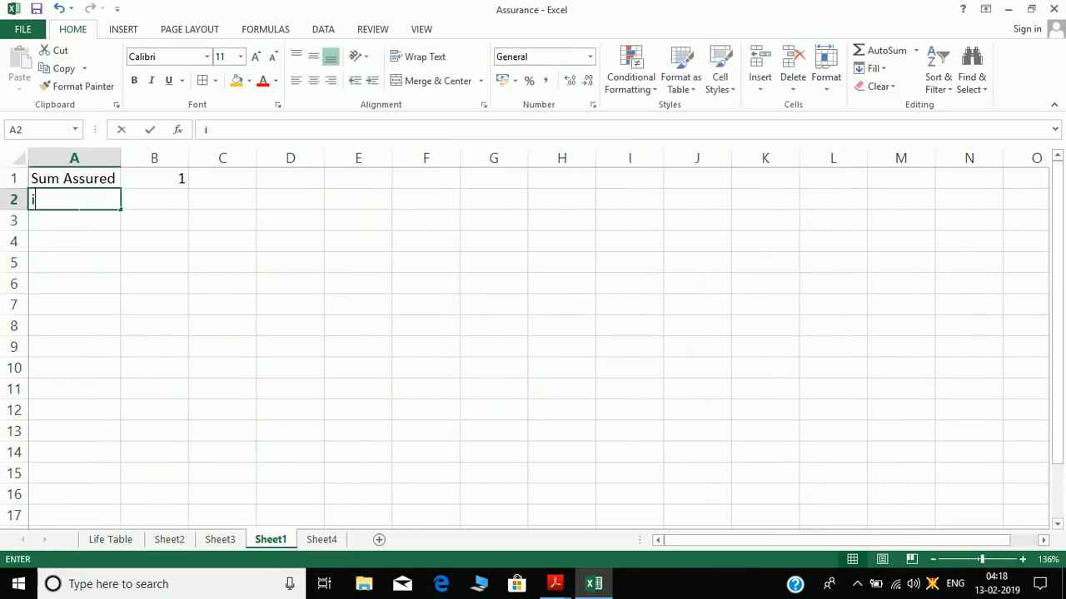
{"action": "key", "text": "Tab"}
{"action": "key", "text": "alt+Tab"}
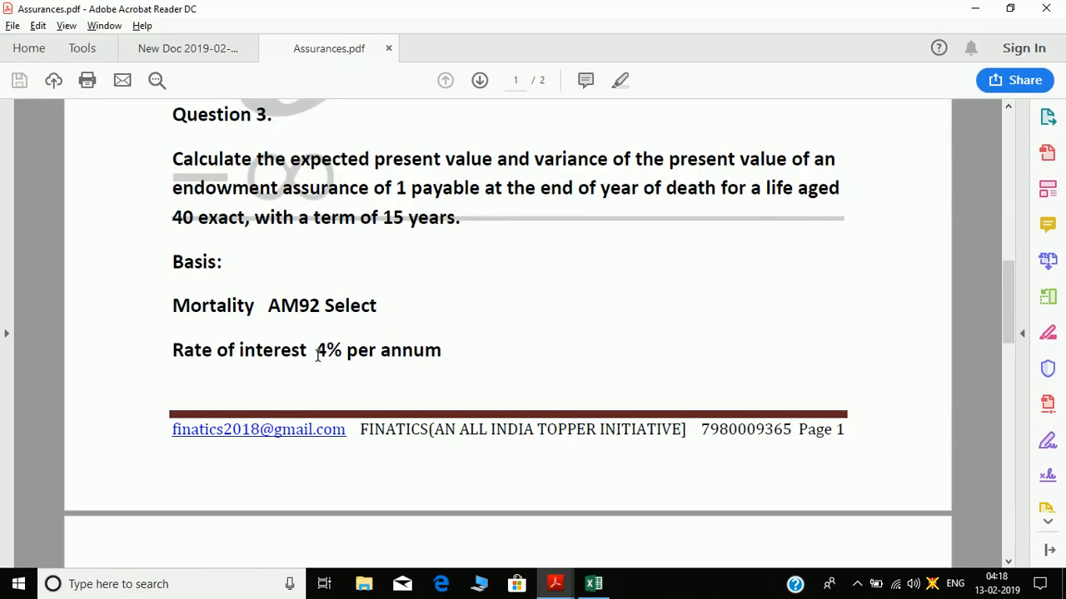
{"action": "key", "text": "alt+Tab"}
{"action": "type", "text": "4%"}
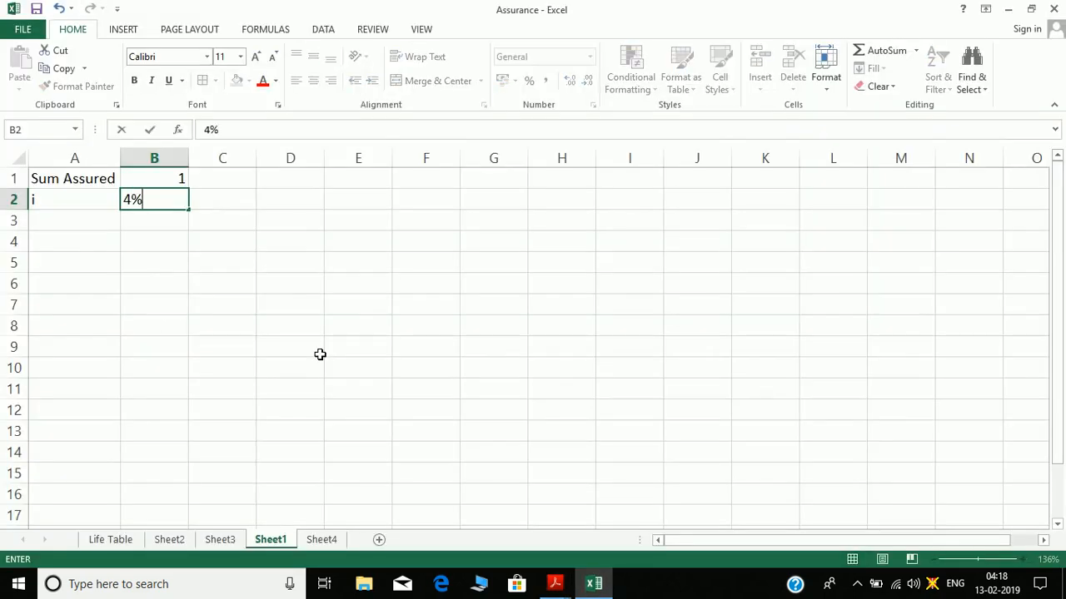
{"action": "key", "text": "Return"}
- Recheck Question 3 in the PDF, label A3 as v, and enter the discount factor formula =1/(1+$B$2) in B3
{"action": "key", "text": "alt+Tab"}
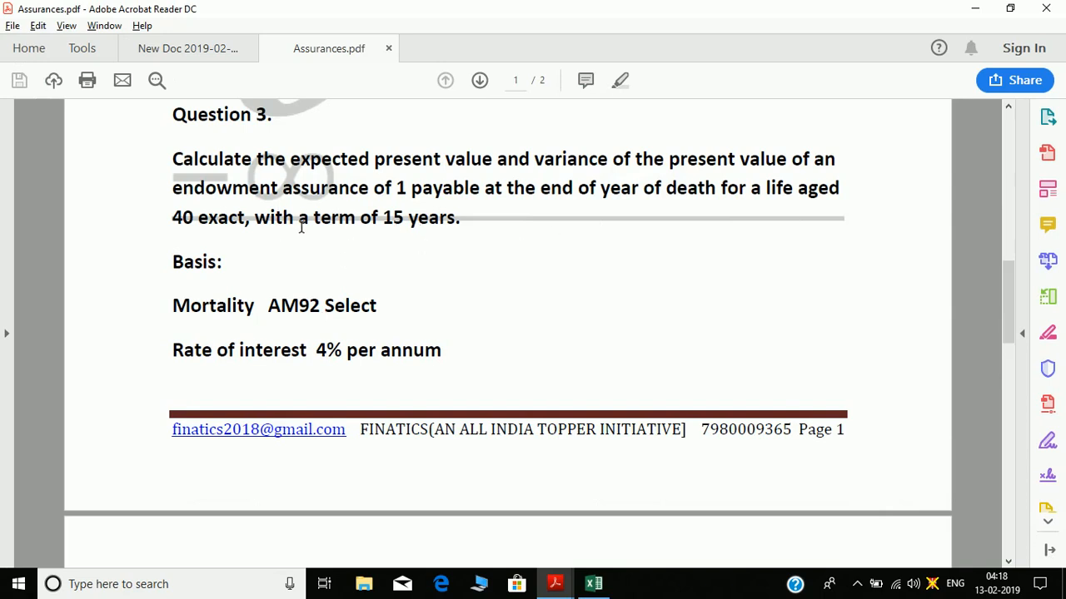
{"action": "key", "text": "alt+Tab"}
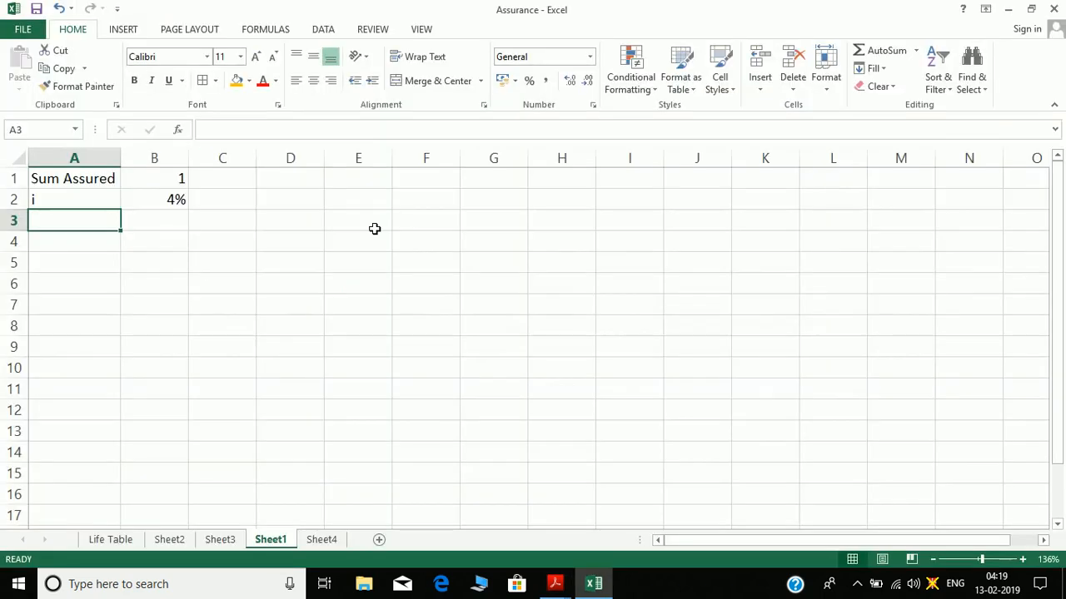
{"action": "type", "text": "v"}
{"action": "key", "text": "Tab"}
{"action": "type", "text": "="}
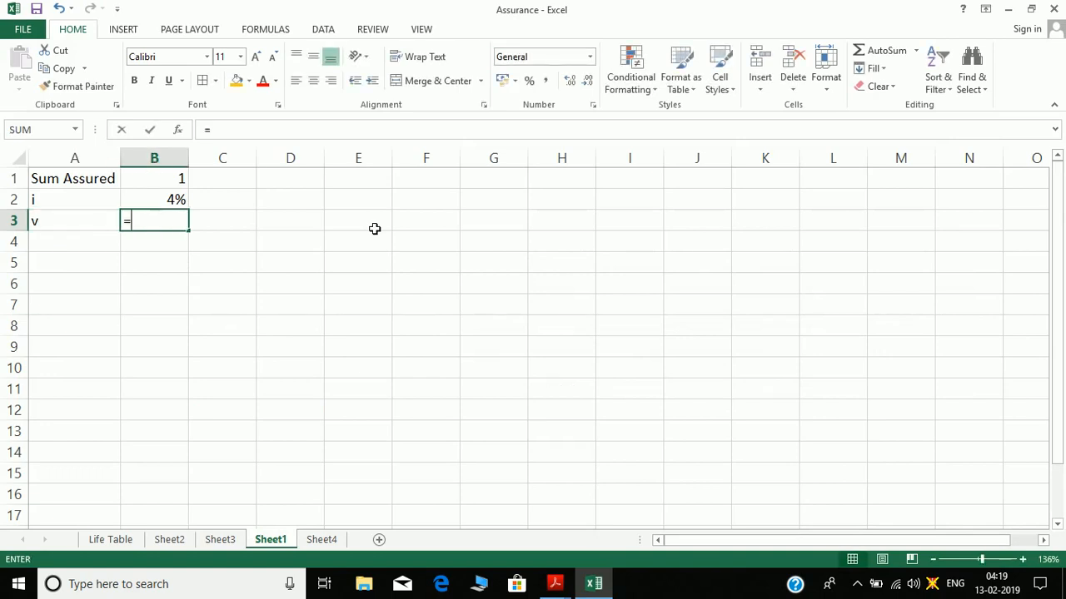
{"action": "type", "text": "1"}
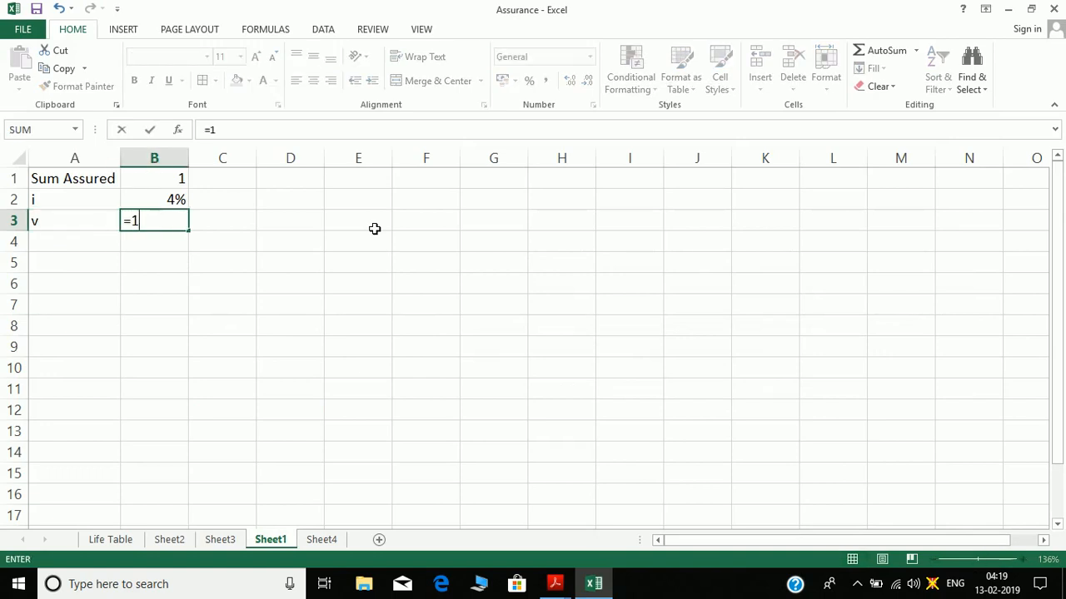
{"action": "type", "text": "/(1+"}
{"action": "key", "text": "Up"}
{"action": "key", "text": "F4"}
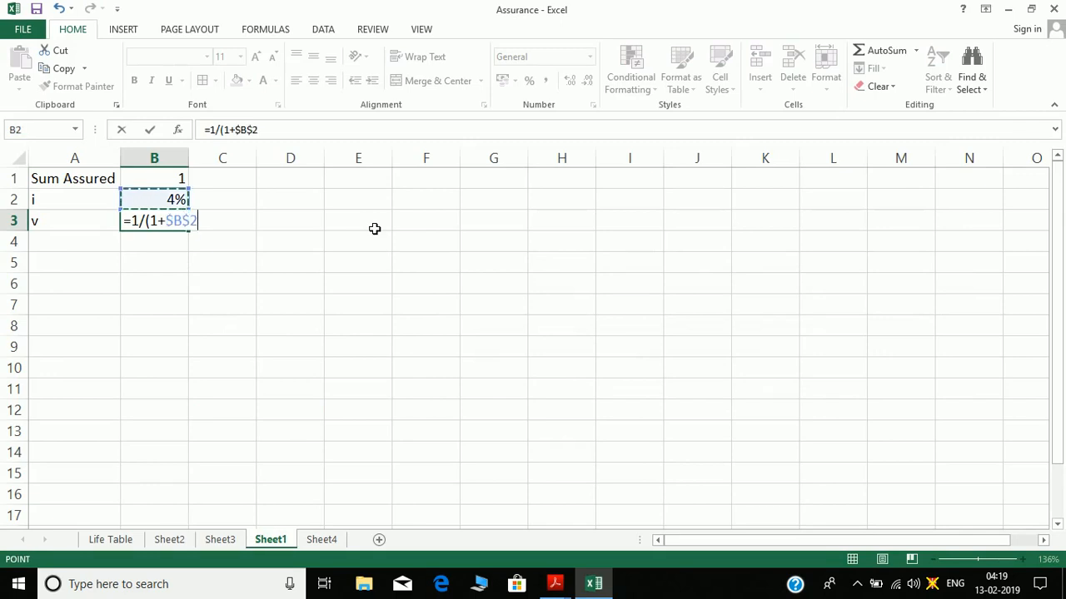
- Complete the discount factor formula =1/(1+$B$2) in B3 and add a Term of 15 in row 4
{"action": "type", "text": ")"}
{"action": "key", "text": "Return"}
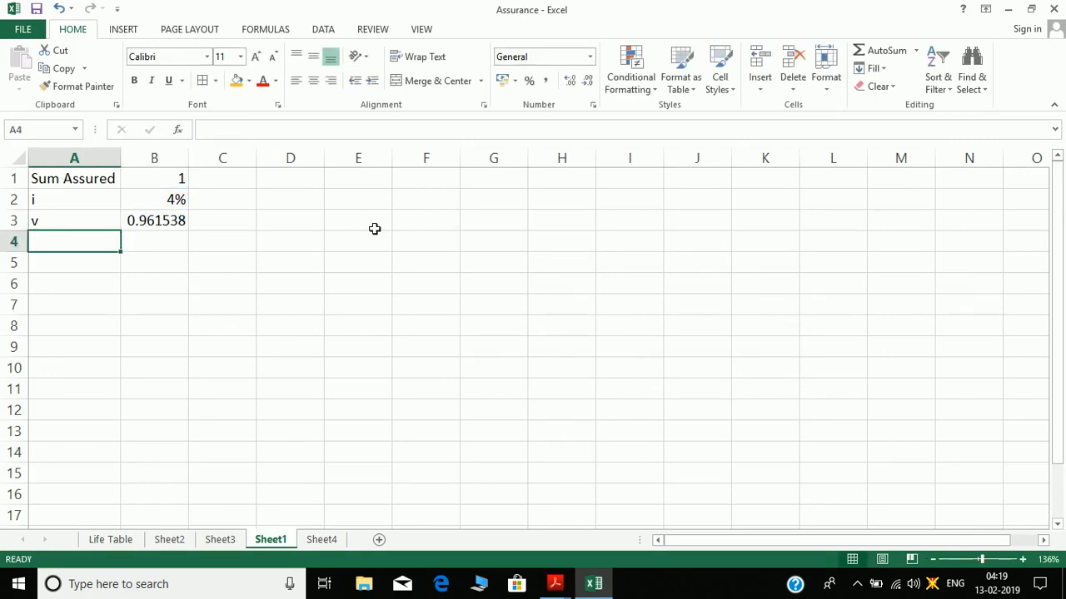
{"action": "type", "text": "Term"}
{"action": "key", "text": "Tab"}
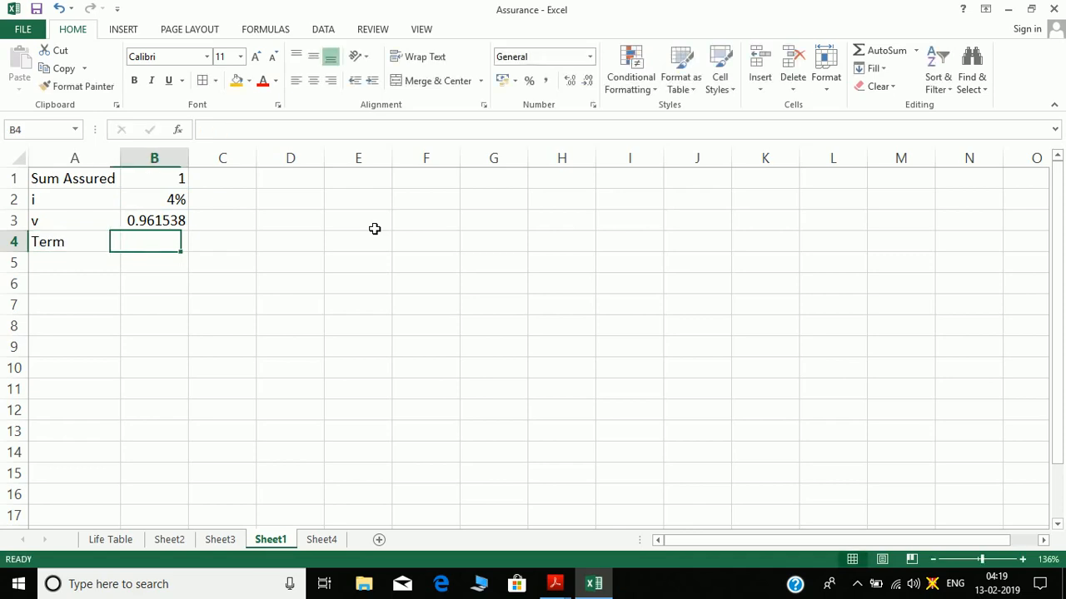
{"action": "type", "text": "15"}
{"action": "key", "text": "Return"}
- Enter the column headings Year in A6 and Age in B6
{"action": "key", "text": "Down"}
{"action": "key", "text": "Down"}
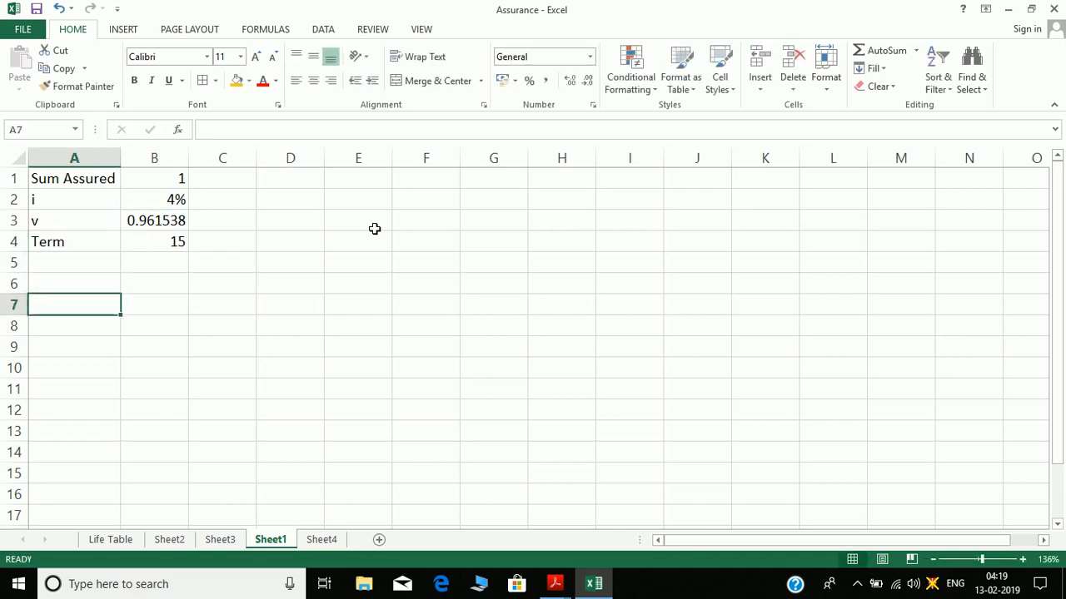
{"action": "key", "text": "Up"}
{"action": "type", "text": "Year"}
{"action": "key", "text": "Tab"}
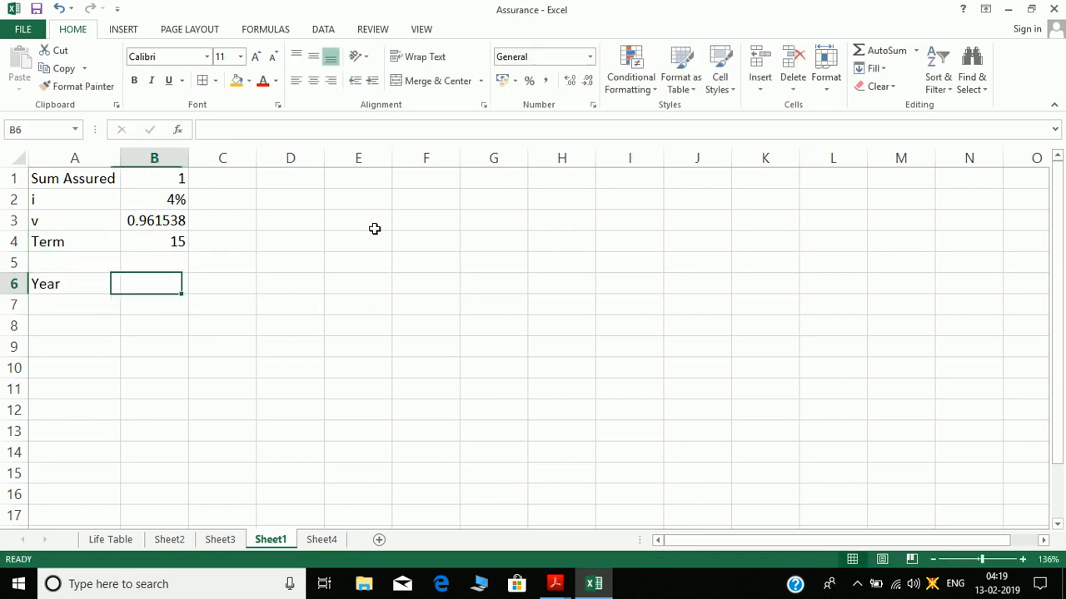
{"action": "type", "text": "Age"}
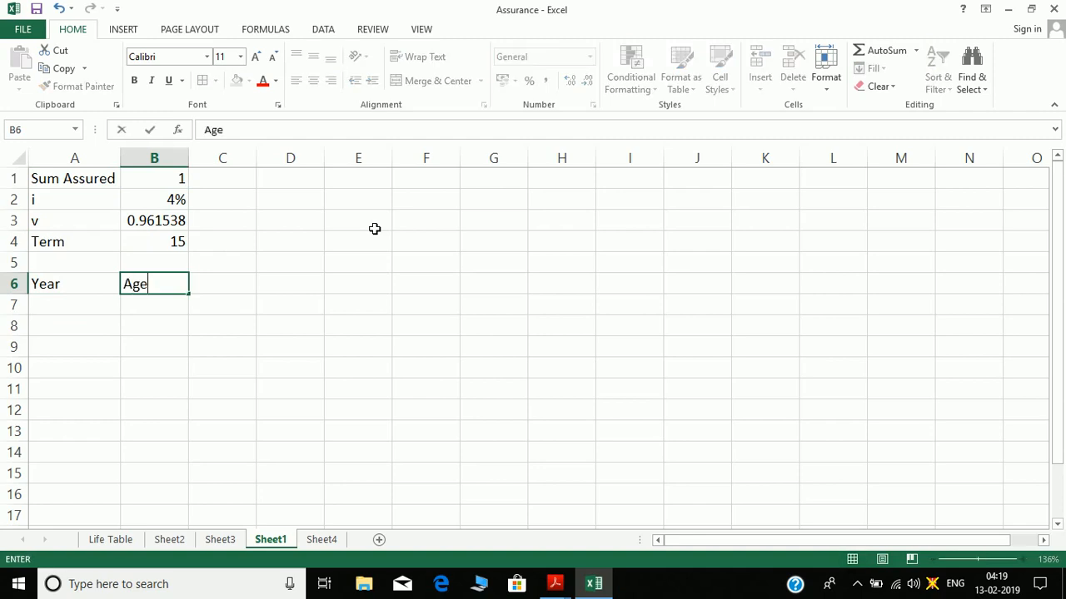
{"action": "key", "text": "Return"}
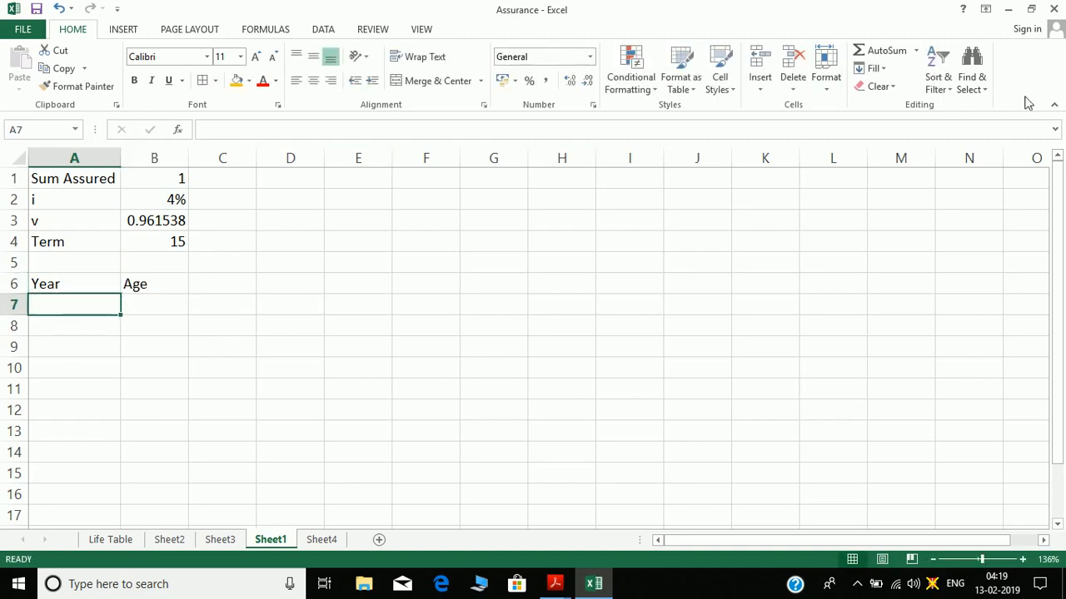
{"action": "left_click", "coordinate": [872, 69]}
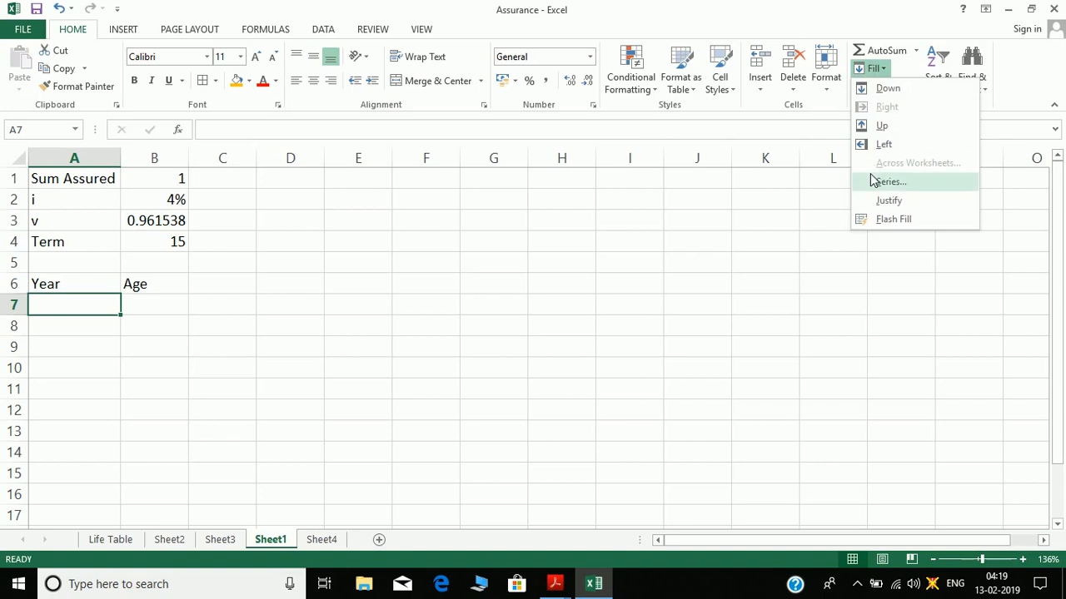
{"action": "left_click", "coordinate": [890, 181]}
{"action": "left_click", "coordinate": [572, 193]}
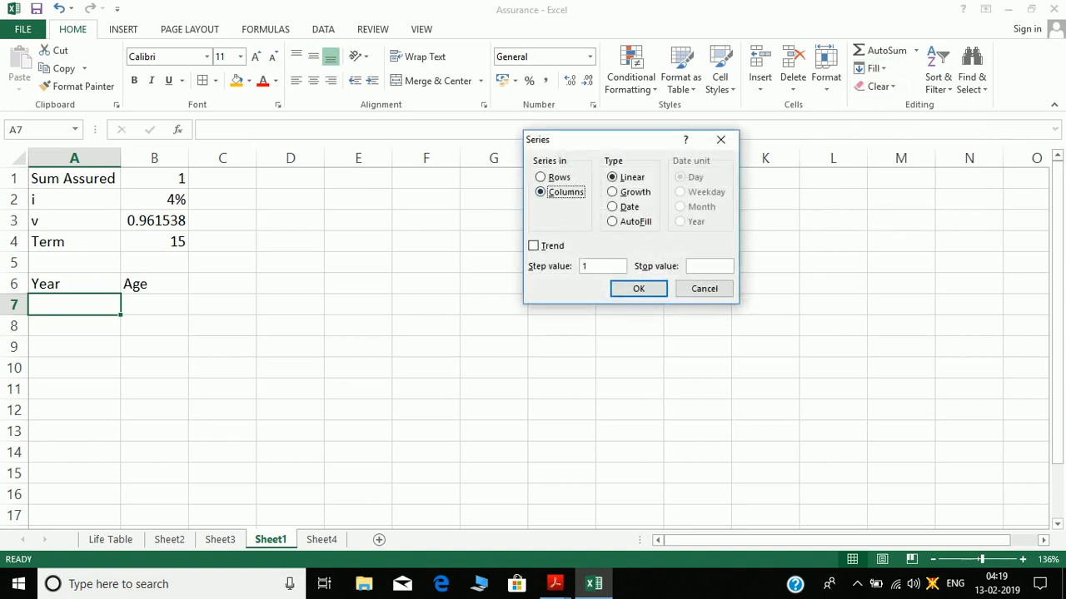
{"action": "left_click", "coordinate": [708, 266]}
{"action": "key", "text": "Escape"}
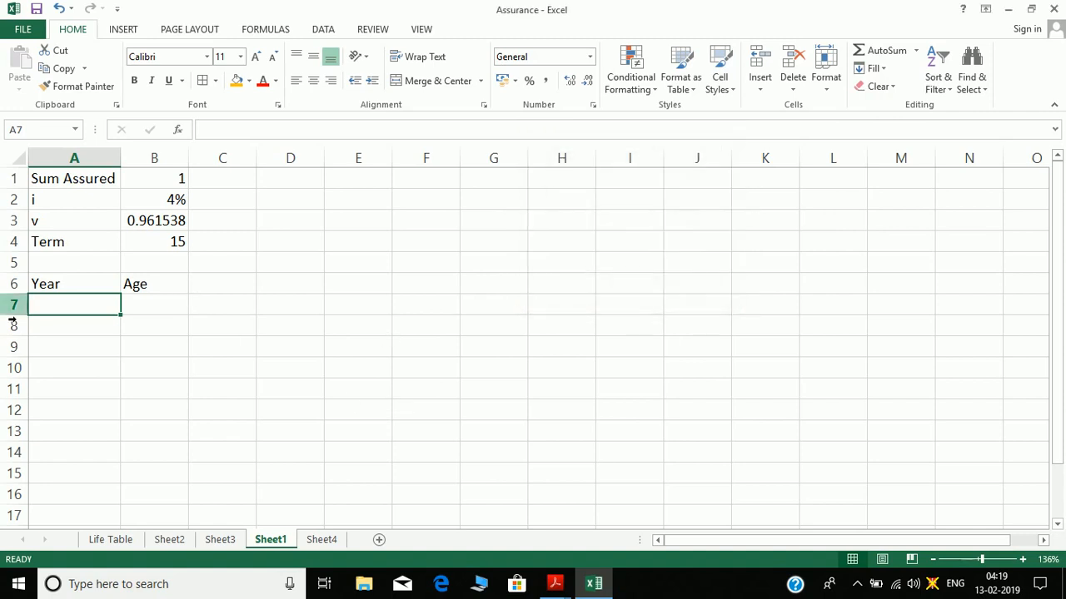
- Enter 1 in A7 and fill the Year column as a linear series with a stop value of 15
{"action": "type", "text": "1"}
{"action": "key", "text": "Return"}
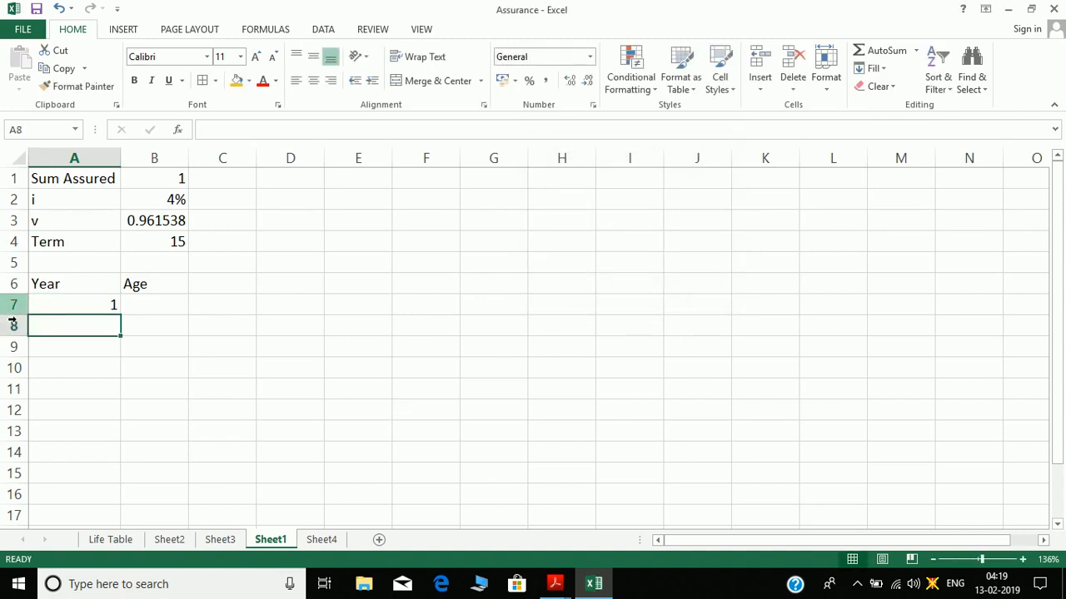
{"action": "key", "text": "Up"}
{"action": "left_click", "coordinate": [873, 68]}
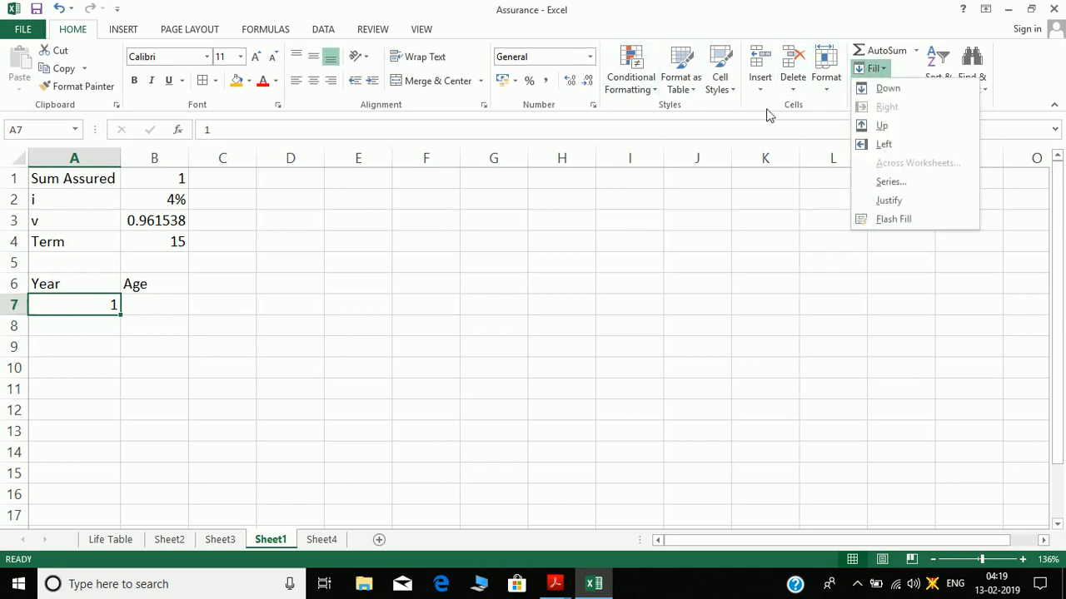
{"action": "left_click", "coordinate": [888, 183]}
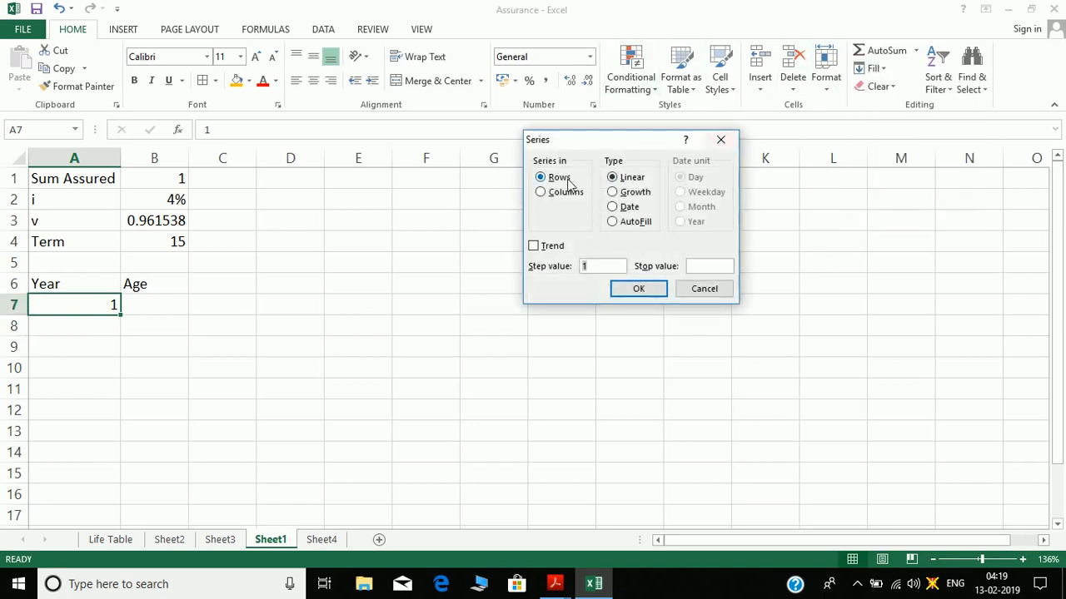
{"action": "left_click", "coordinate": [559, 192]}
{"action": "left_click", "coordinate": [712, 266]}
{"action": "type", "text": "15"}
{"action": "key", "text": "Return"}
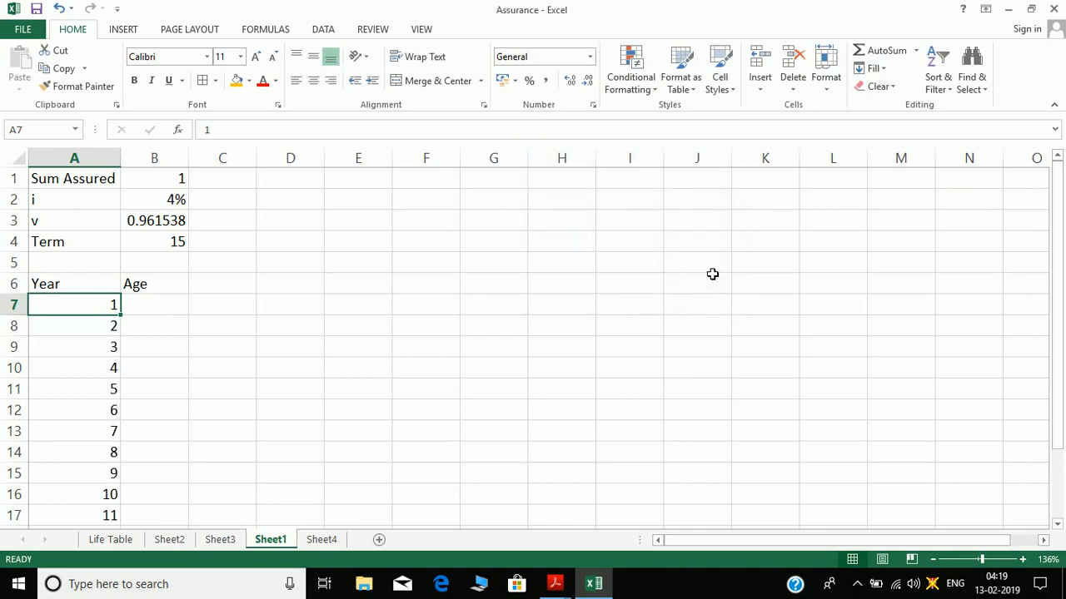
- Check the life's age in the Assurances.pdf question and enter 40 as the starting age in B7
{"action": "left_click", "coordinate": [155, 317]}
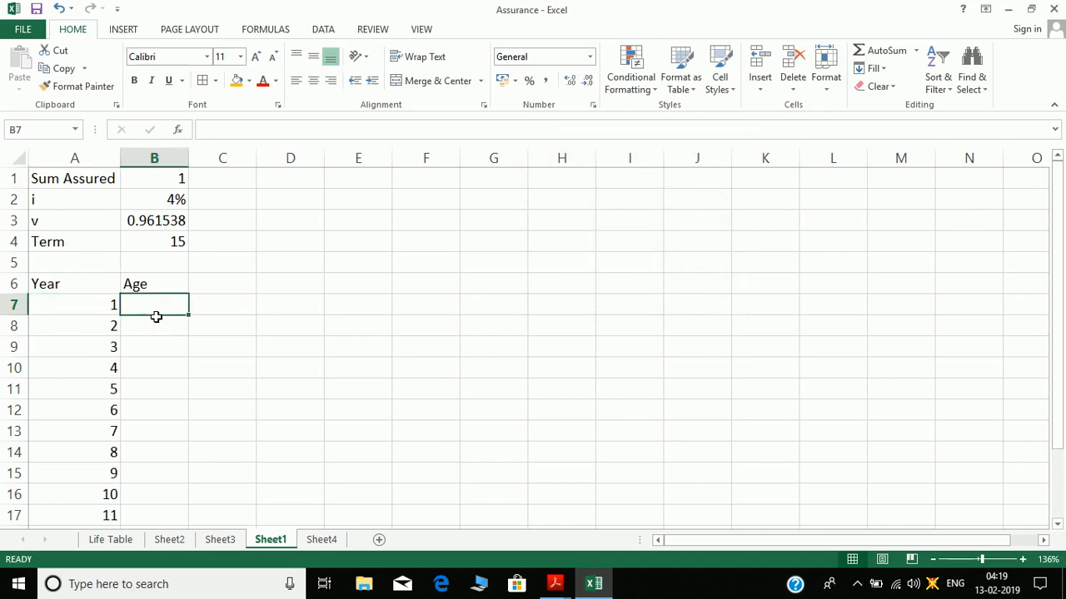
{"action": "key", "text": "alt+Tab"}
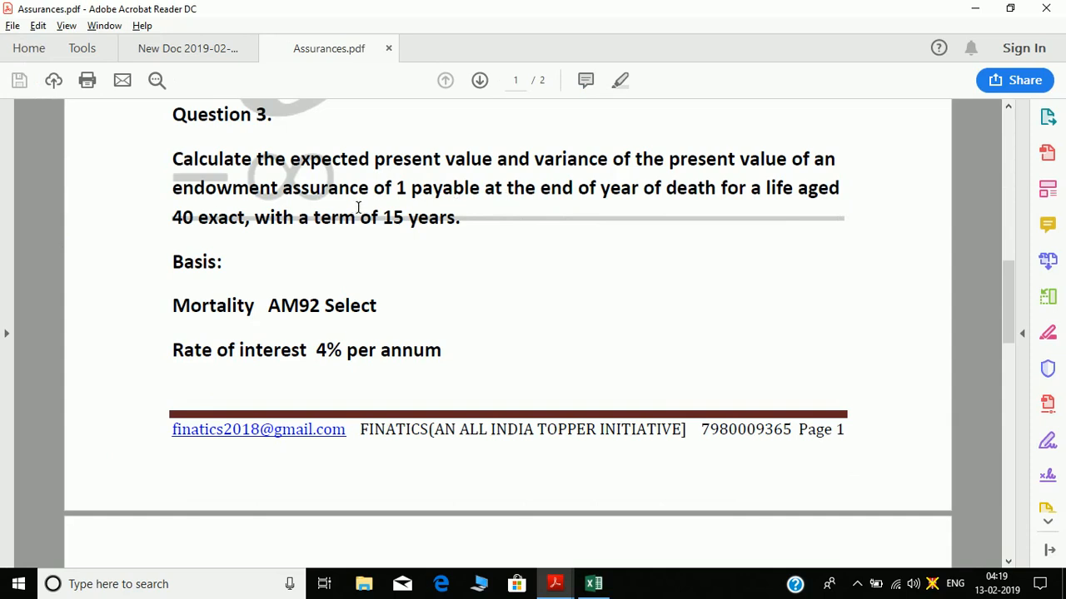
{"action": "key", "text": "alt+Tab"}
{"action": "type", "text": "40"}
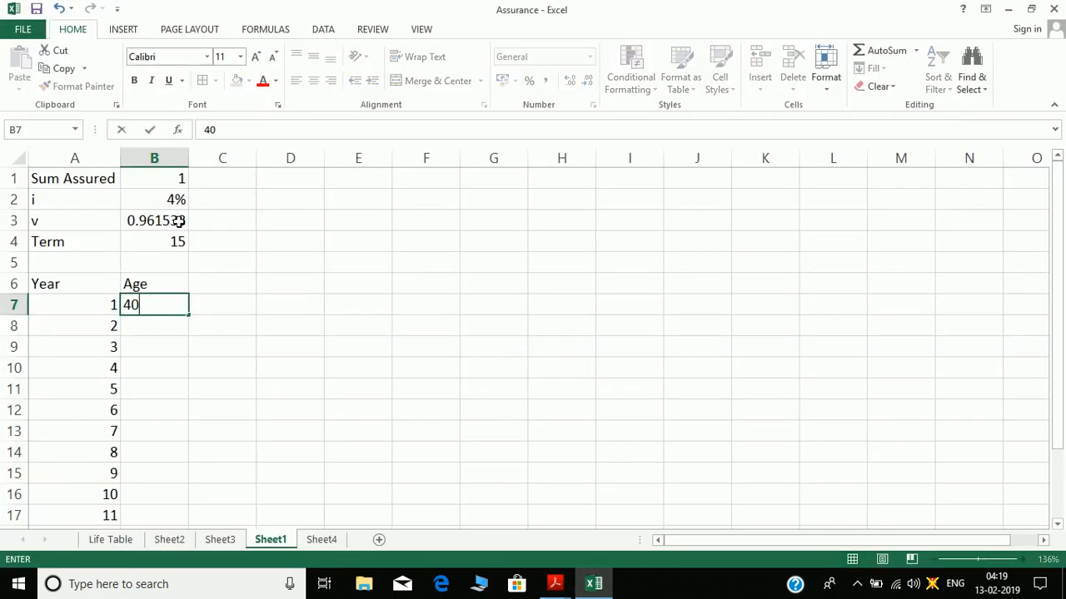
{"action": "key", "text": "Return"}
- Fill the Age column from B7 as a linear series with a stop value of 64
{"action": "key", "text": "Up"}
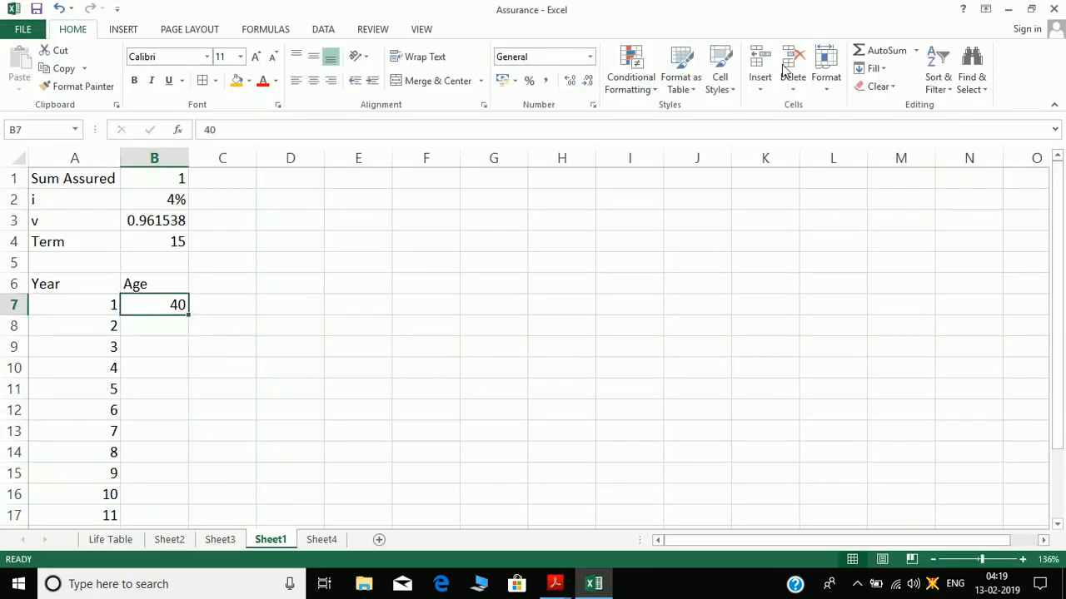
{"action": "left_click", "coordinate": [872, 69]}
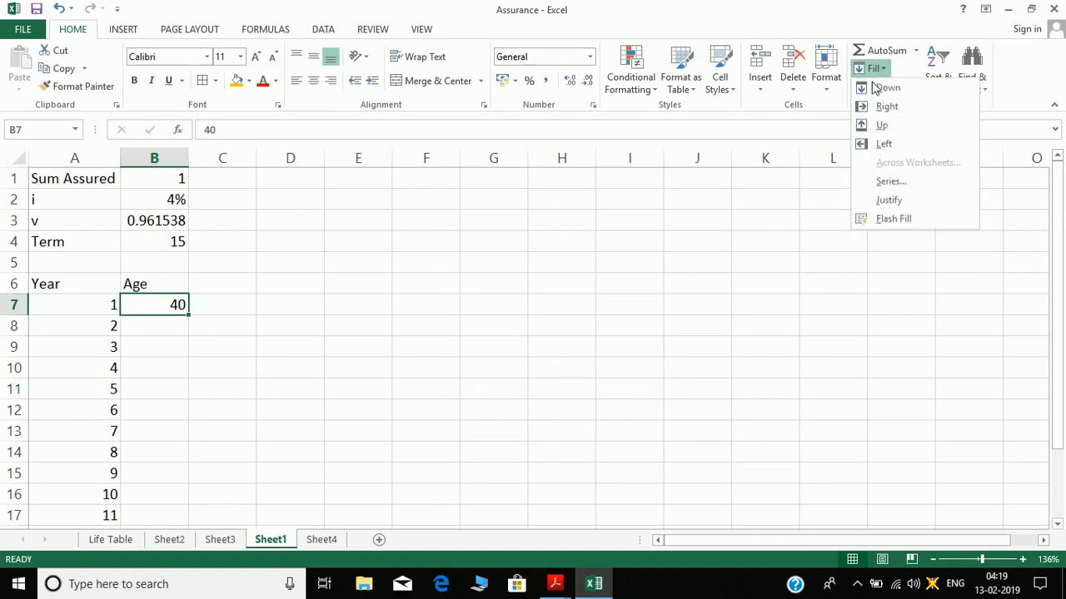
{"action": "left_click", "coordinate": [874, 183]}
{"action": "left_click", "coordinate": [542, 192]}
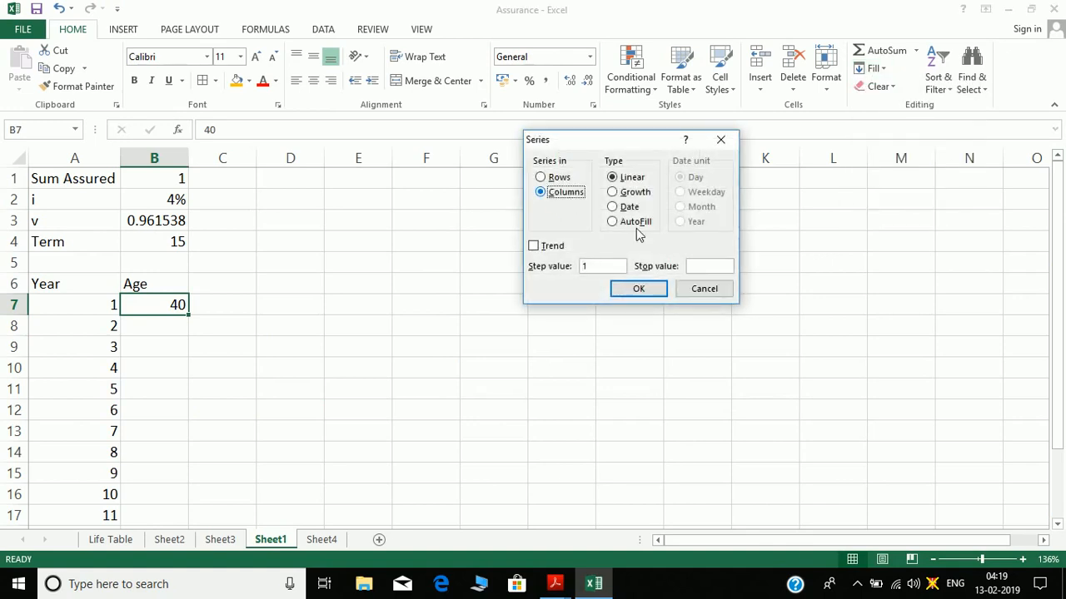
{"action": "left_click", "coordinate": [703, 265]}
{"action": "type", "text": "64"}
{"action": "key", "text": "Return"}
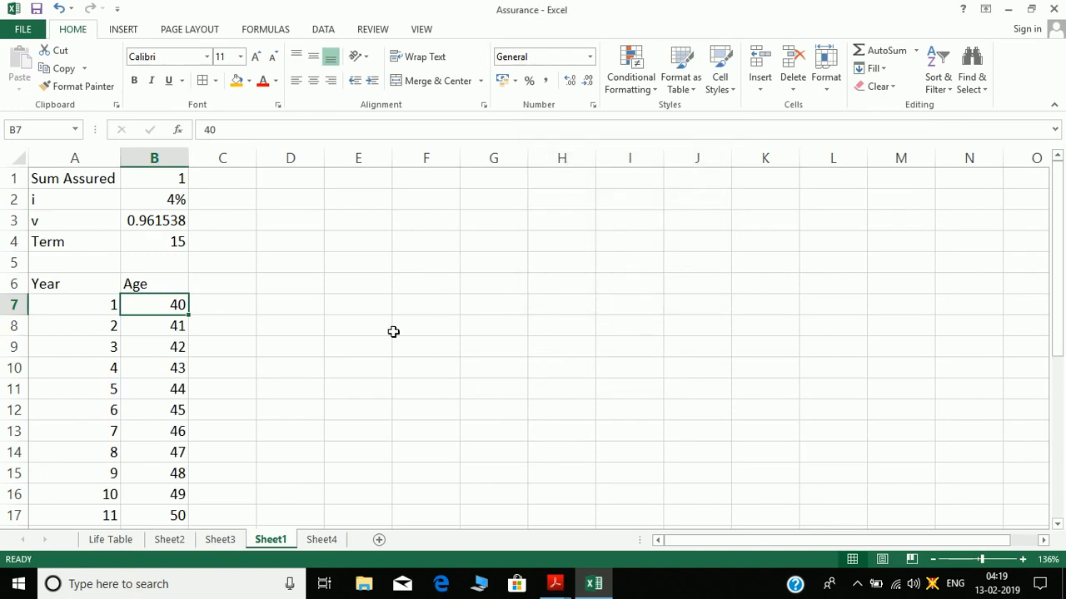
- Delete the surplus ages 55 to 64 in B22:B31, beyond the row for year 15
{"action": "key", "text": "ctrl+Down"}
{"action": "key", "text": "Up"}
{"action": "key", "text": "Up"}
{"action": "key", "text": "Up"}
{"action": "key", "text": "Up"}
{"action": "key", "text": "Up"}
{"action": "key", "text": "Up"}
{"action": "key", "text": "Up"}
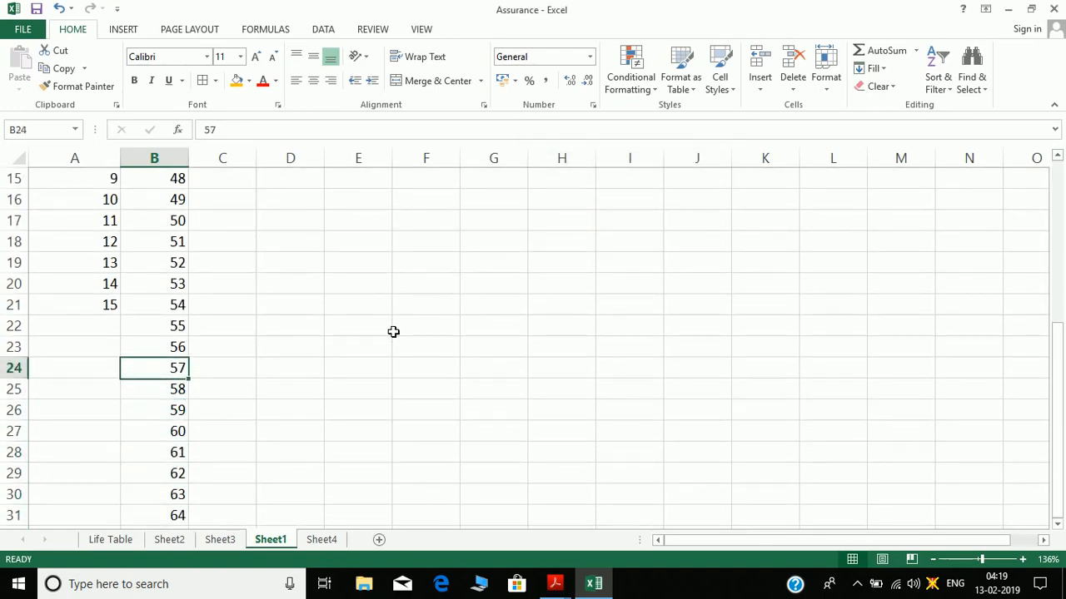
{"action": "key", "text": "Up"}
{"action": "key", "text": "Up"}
{"action": "key", "text": "Up"}
{"action": "key", "text": "Down"}
{"action": "key", "text": "ctrl+shift+Down"}
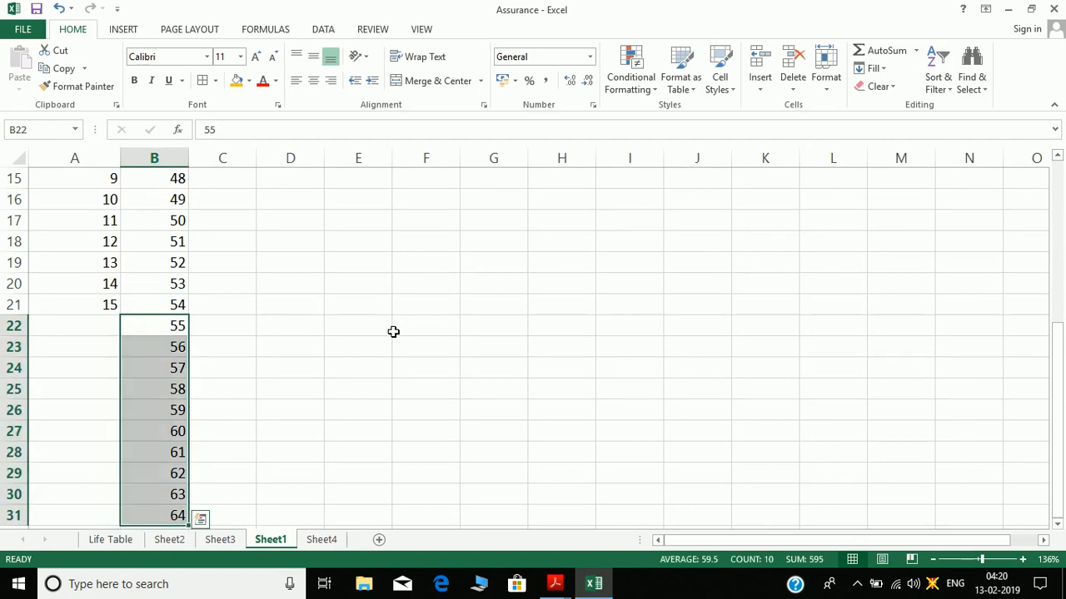
{"action": "key", "text": "Delete"}
- Add the heading Benefit in C6 beside Age
{"action": "key", "text": "Up"}
{"action": "key", "text": "ctrl+Up"}
{"action": "key", "text": "Up"}
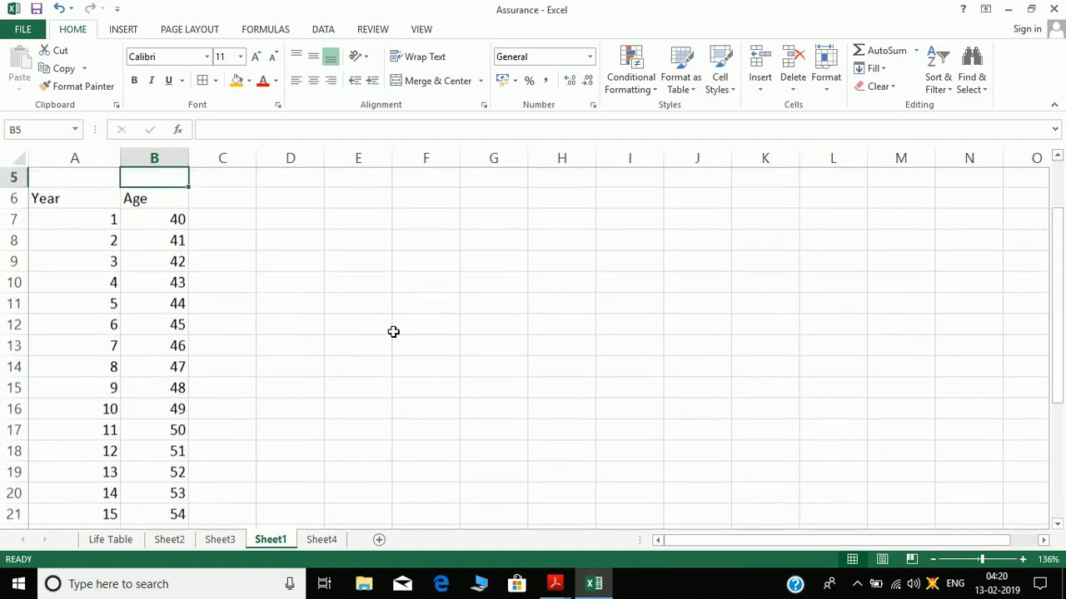
{"action": "key", "text": "Up"}
{"action": "key", "text": "Down"}
{"action": "key", "text": "Down"}
{"action": "key", "text": "Down"}
{"action": "key", "text": "Right"}
{"action": "key", "text": "Up"}
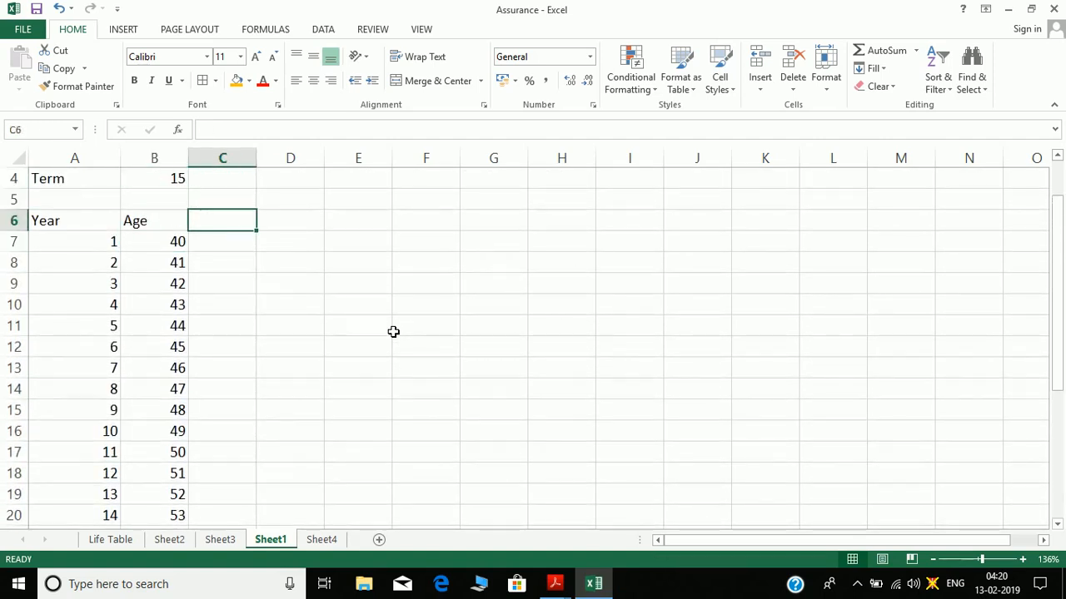
{"action": "type", "text": "Benefit"}
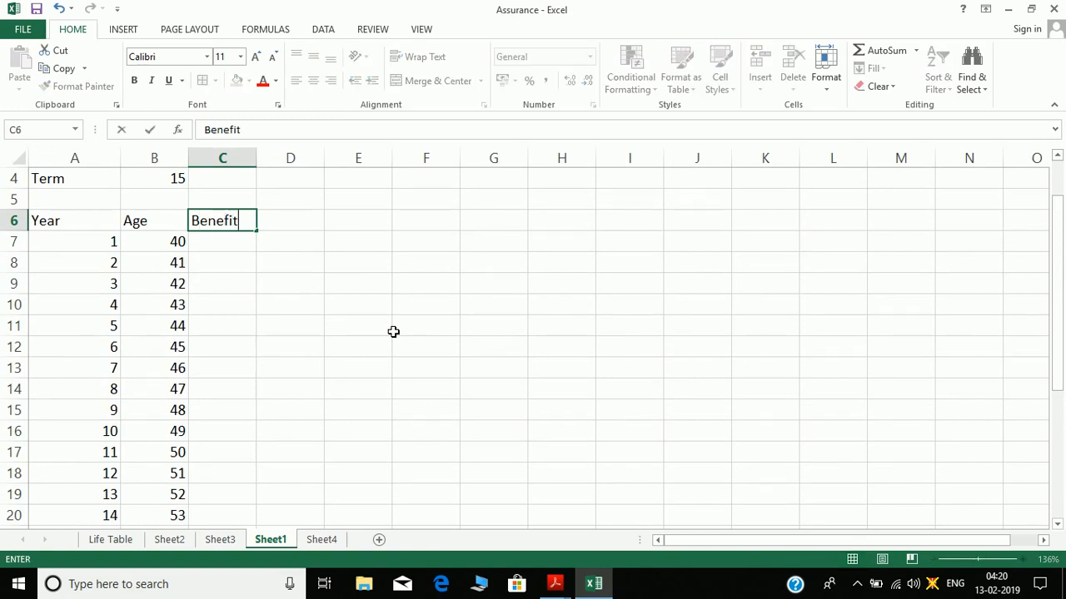
{"action": "key", "text": "Return"}
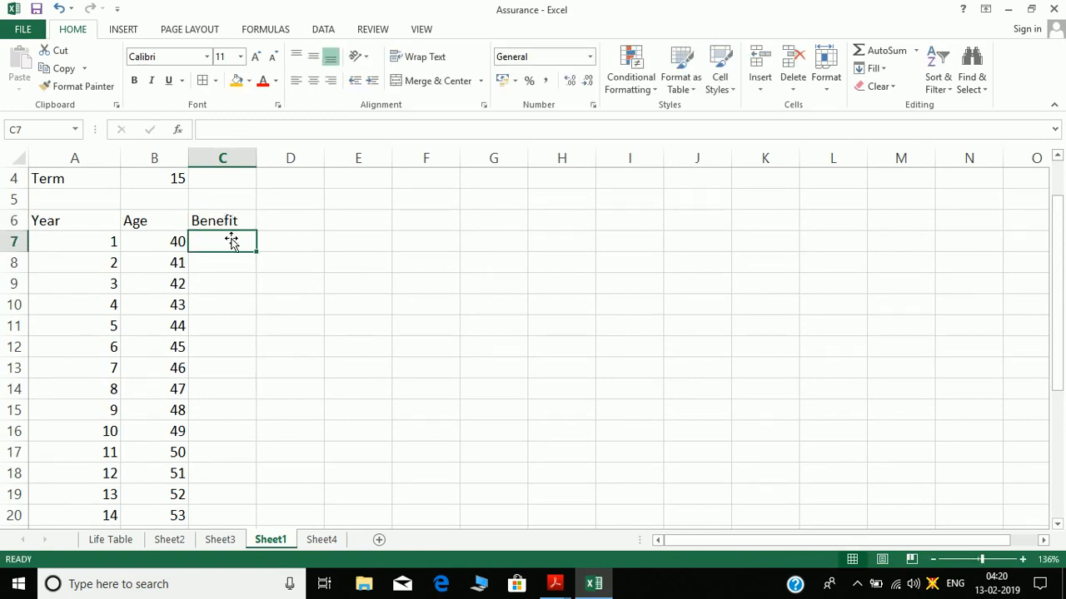
- Enter the formula =$B$1 in C7 to link the first year's benefit to the sum assured
{"action": "type", "text": "="}
{"action": "key", "text": "Up"}
{"action": "key", "text": "Up"}
{"action": "key", "text": "Up"}
{"action": "key", "text": "Up"}
{"action": "key", "text": "Up"}
{"action": "key", "text": "Up"}
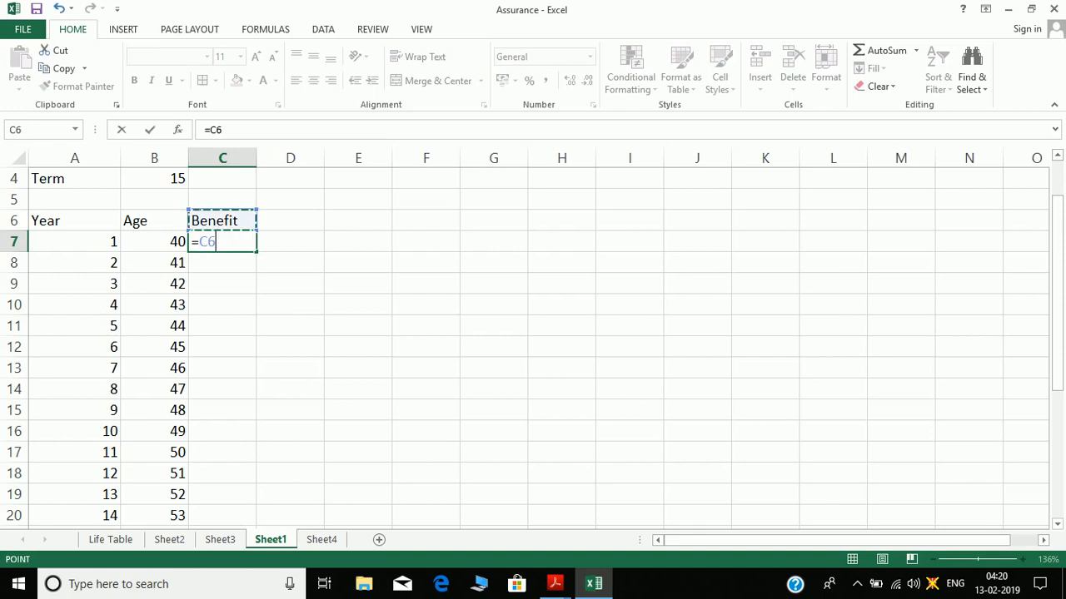
{"action": "key", "text": "Left"}
{"action": "key", "text": "Left"}
{"action": "key", "text": "Down"}
{"action": "key", "text": "Down"}
{"action": "key", "text": "Down"}
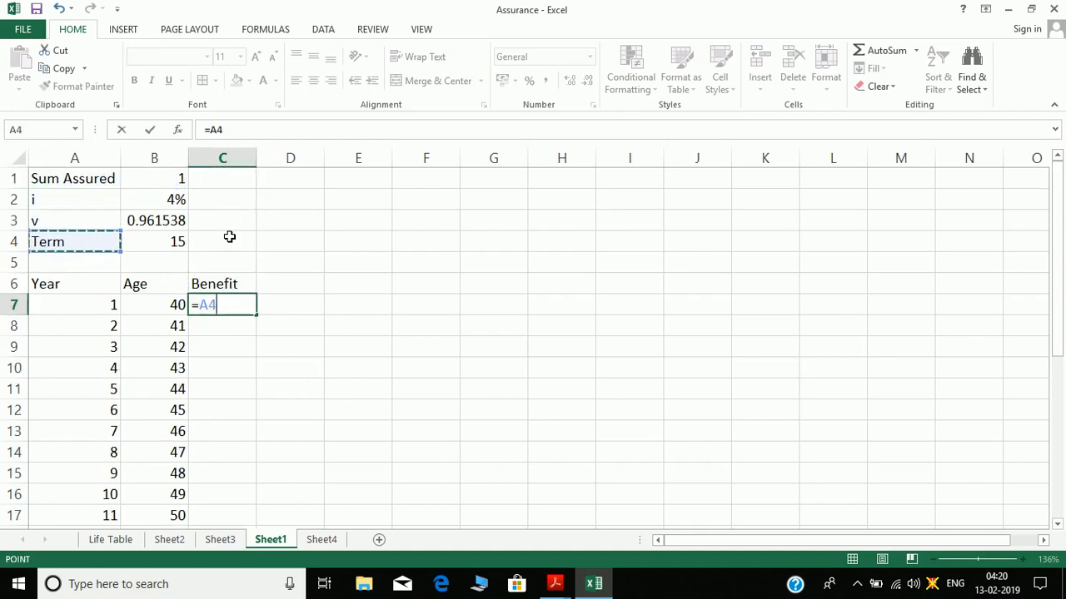
{"action": "key", "text": "Up"}
{"action": "key", "text": "Up"}
{"action": "key", "text": "Up"}
{"action": "key", "text": "Right"}
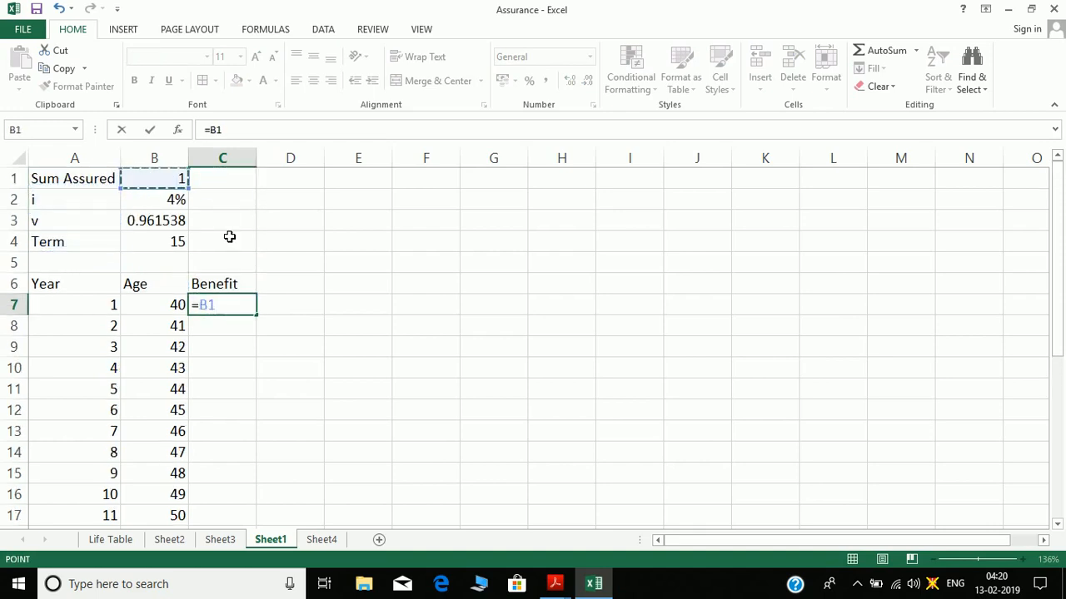
{"action": "key", "text": "F4"}
{"action": "key", "text": "Return"}
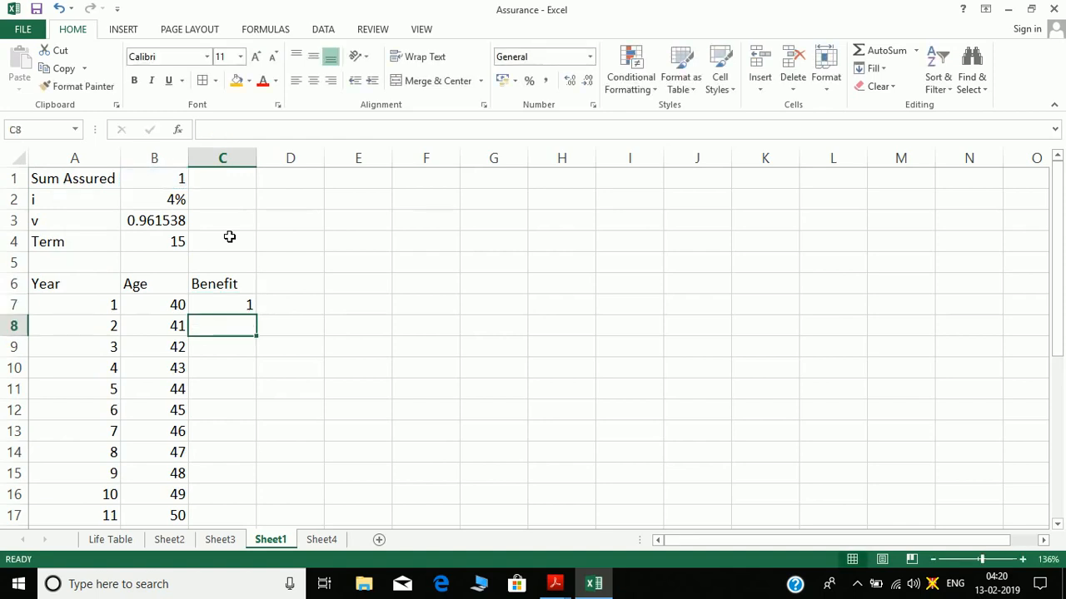
- Copy the Benefit formula from C7 down through year 15 in row 21
{"action": "key", "text": "Up"}
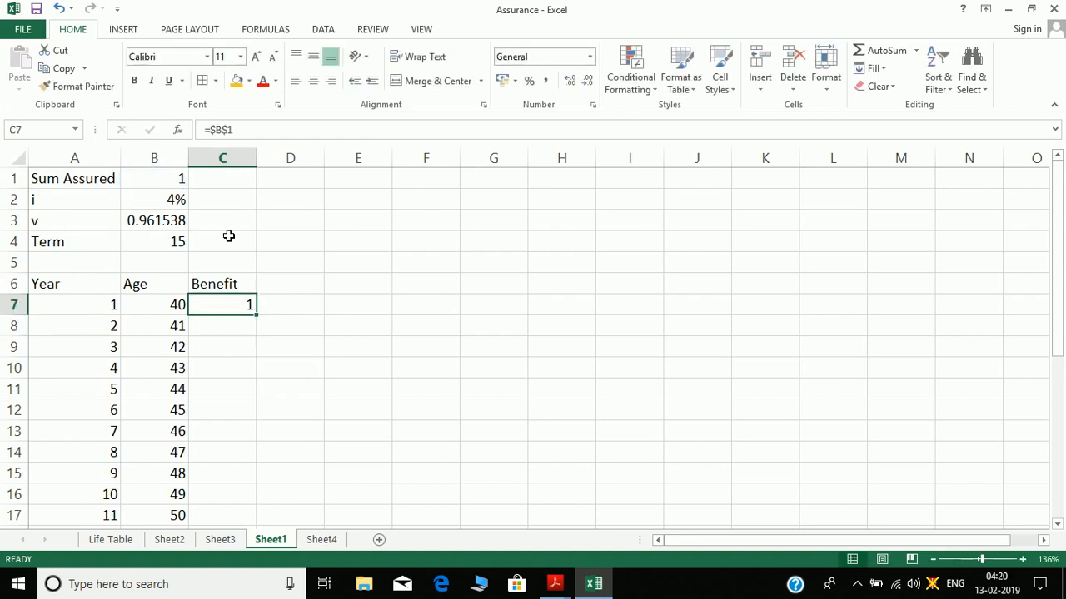
{"action": "double_click", "coordinate": [262, 321]}
{"action": "left_click", "coordinate": [230, 312]}
{"action": "key", "text": "ctrl+Down"}
{"action": "key", "text": "Down"}
{"action": "key", "text": "Down"}
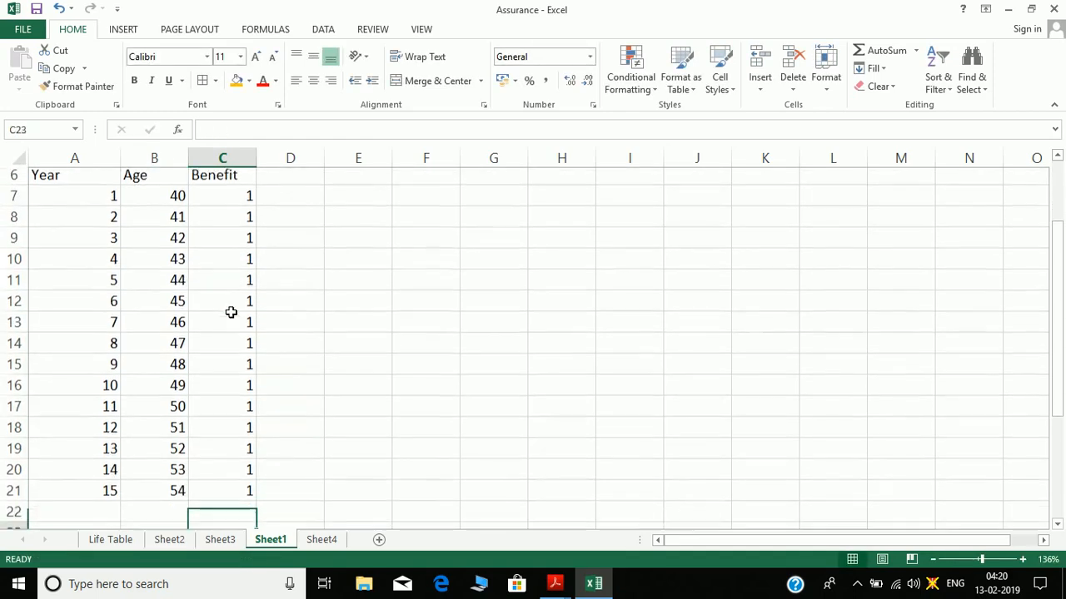
{"action": "key", "text": "Home"}
{"action": "key", "text": "Up"}
{"action": "key", "text": "Up"}
{"action": "key", "text": "Up"}
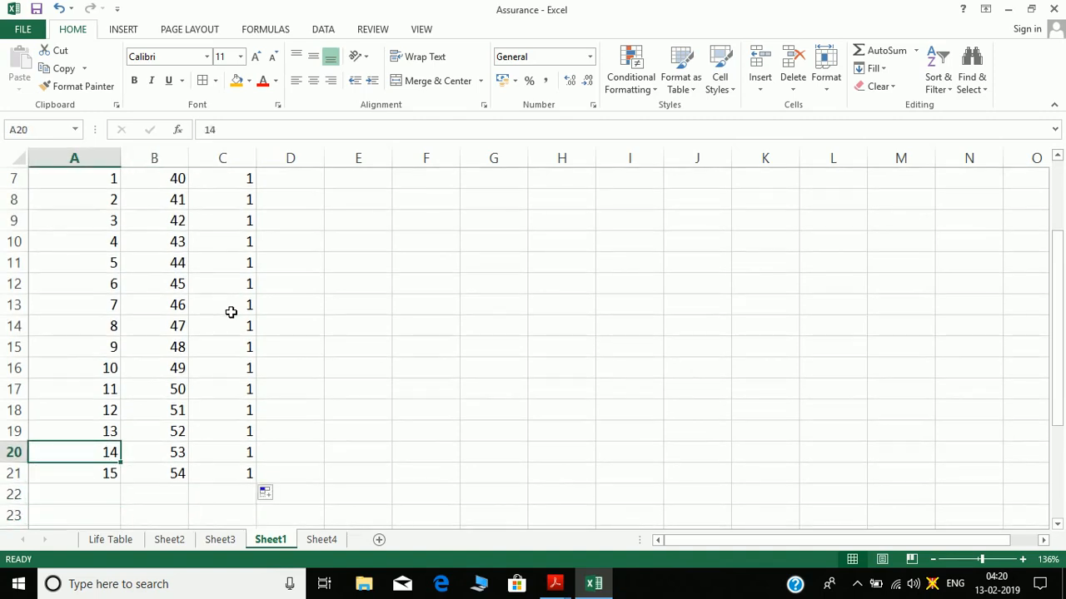
- Switch to Adobe Acrobat Reader and examine the EPV formula in the handwritten New Doc notes
{"action": "key", "text": "alt+Tab"}
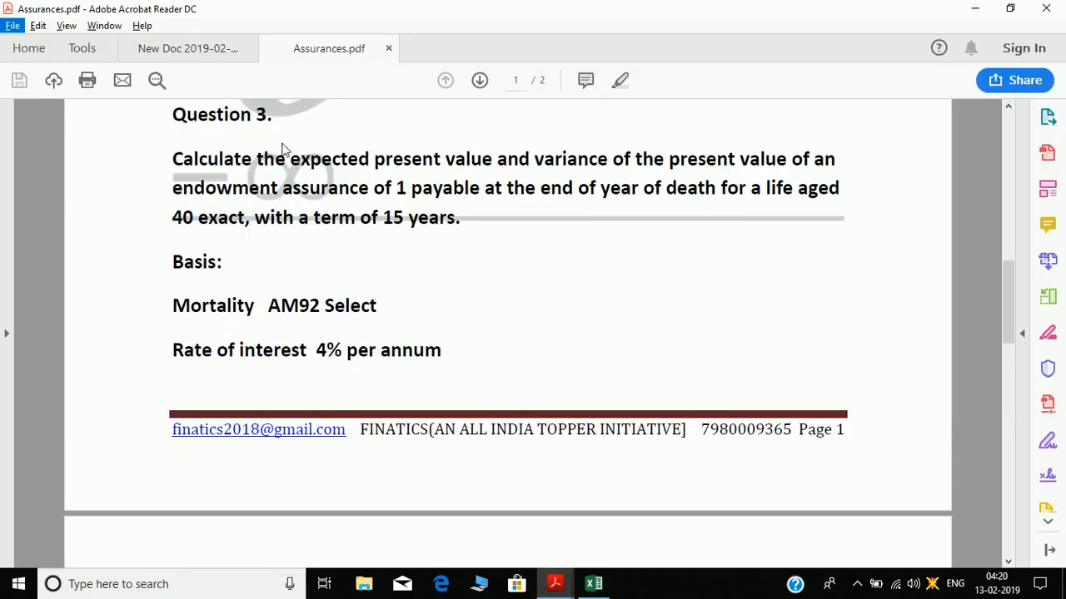
{"action": "left_click", "coordinate": [188, 48]}
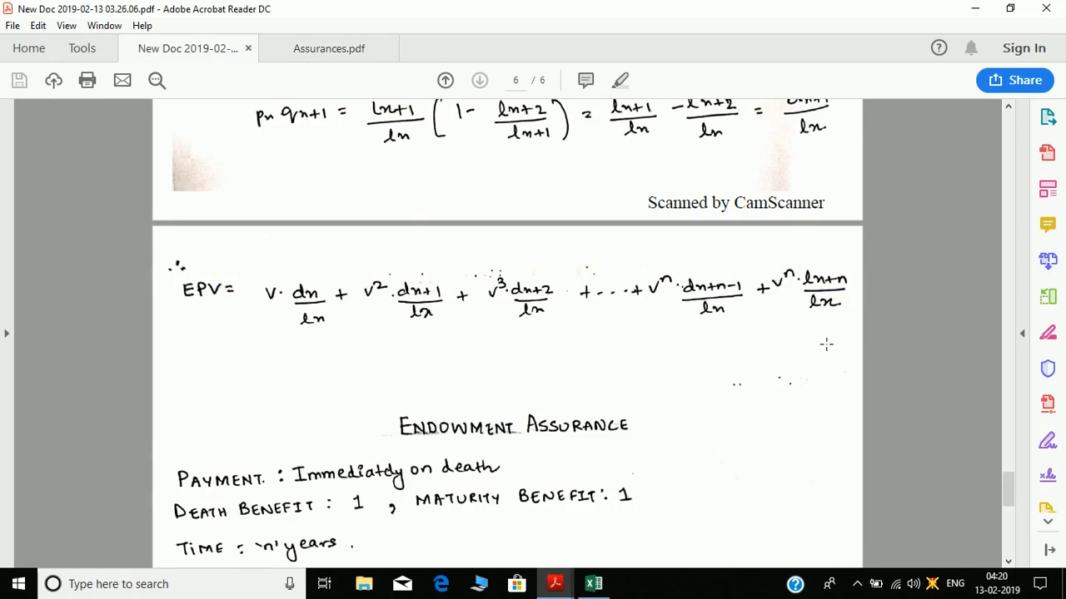
- Switch to Excel and add a maturity row in row 22 with year 15, age 55 and benefit 1
{"action": "left_click", "coordinate": [593, 584]}
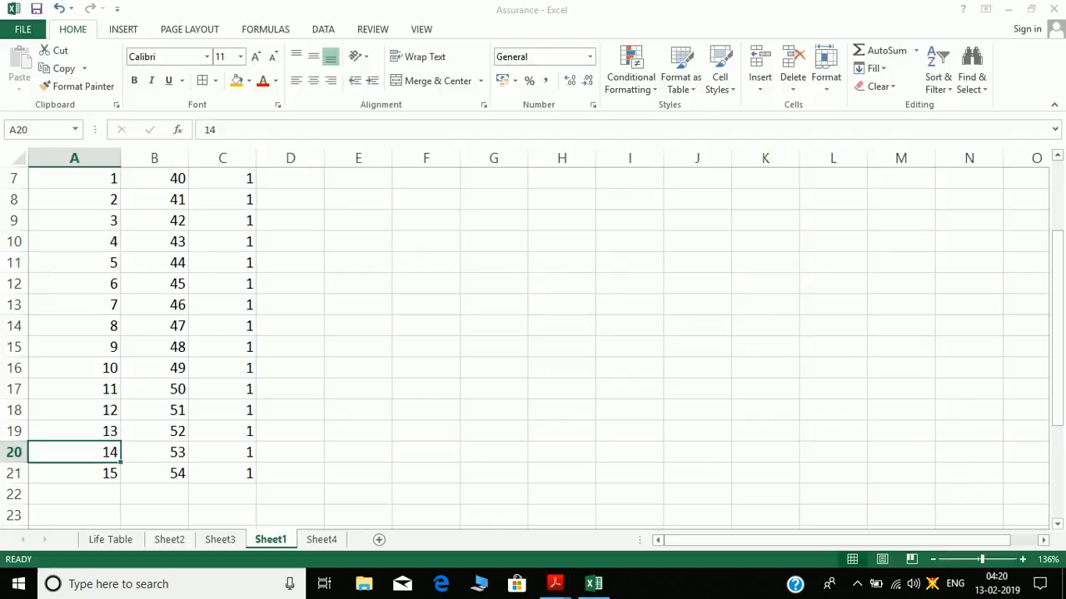
{"action": "left_click", "coordinate": [109, 496]}
{"action": "type", "text": "15"}
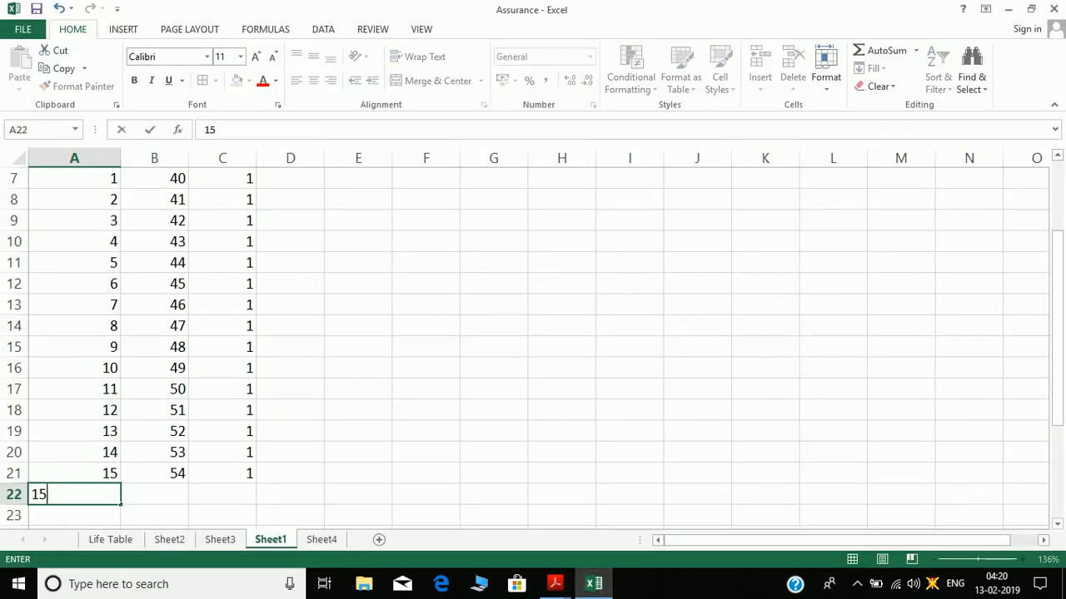
{"action": "key", "text": "Tab"}
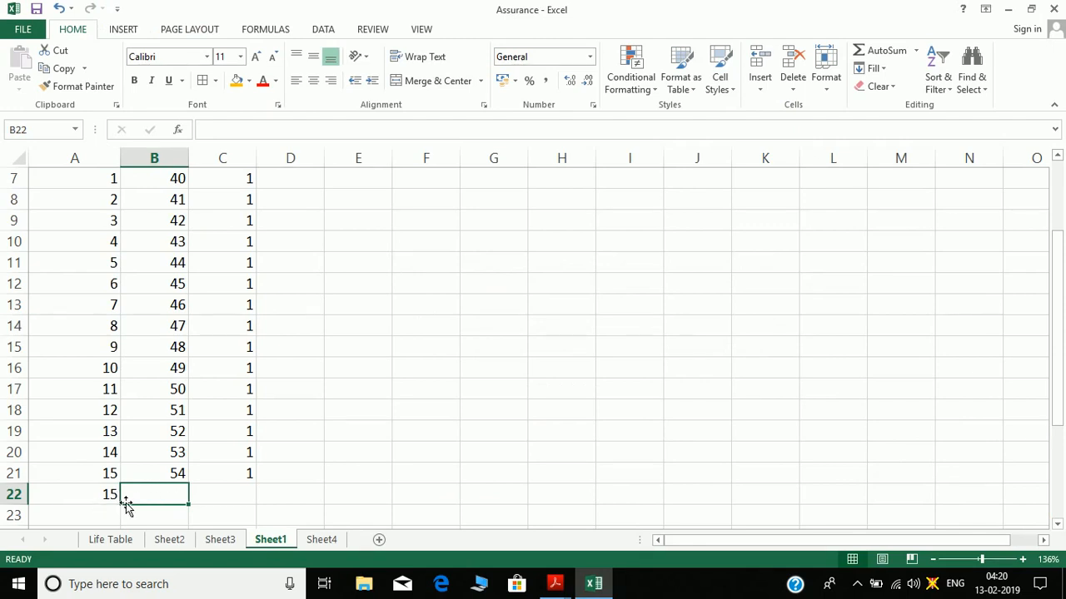
{"action": "type", "text": "55"}
{"action": "key", "text": "Tab"}
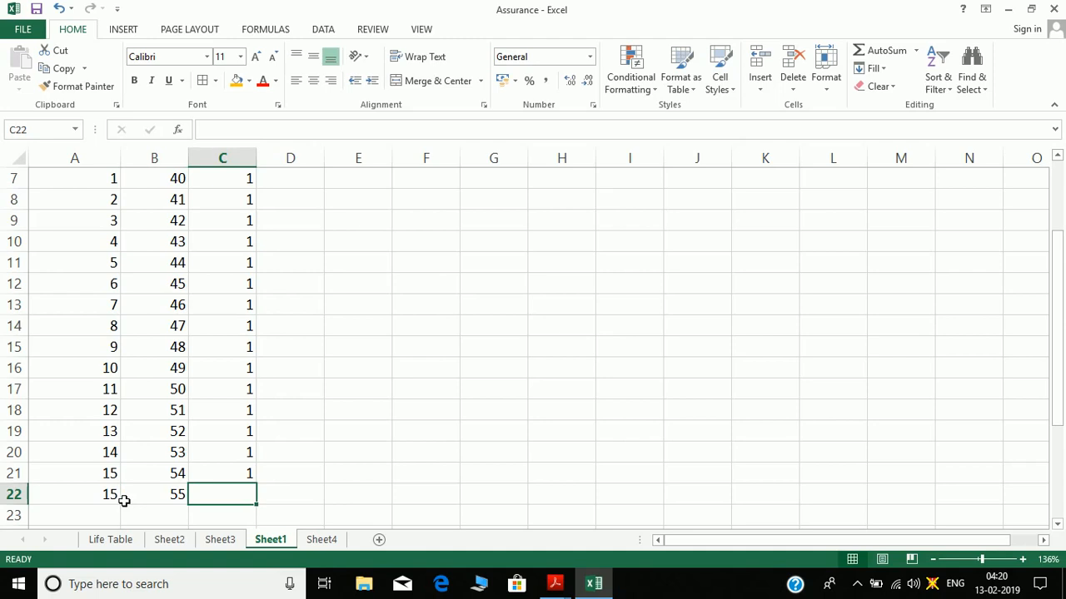
{"action": "type", "text": "1"}
{"action": "key", "text": "Return"}
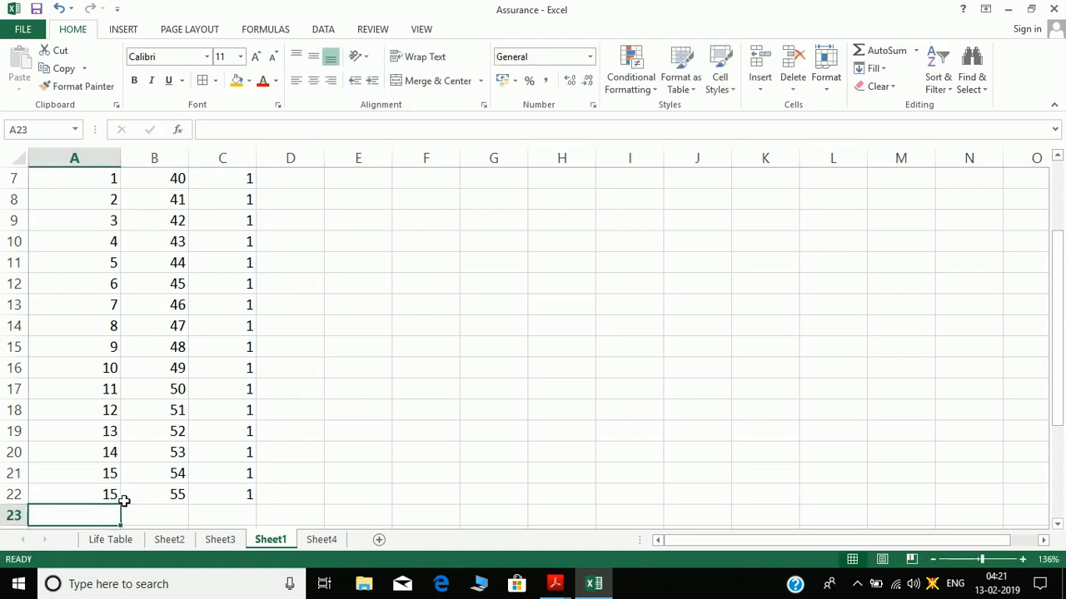
- Add the heading Discounting in D6 beside Benefit
{"action": "key", "text": "Up"}
{"action": "key", "text": "ctrl+Up"}
{"action": "key", "text": "Down"}
{"action": "key", "text": "Down"}
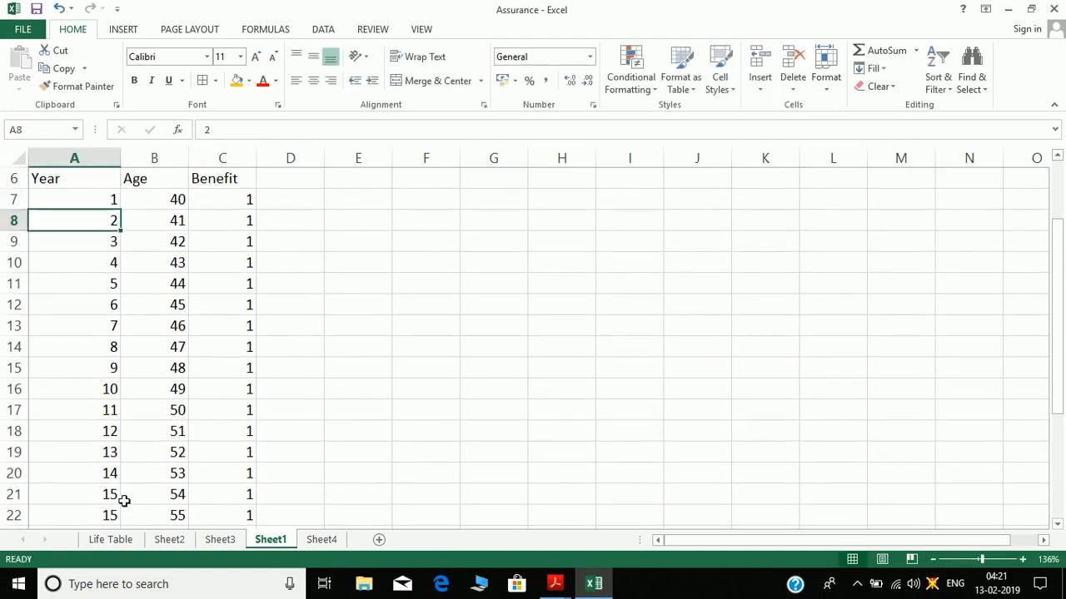
{"action": "key", "text": "Up"}
{"action": "key", "text": "Up"}
{"action": "key", "text": "Right"}
{"action": "key", "text": "Right"}
{"action": "key", "text": "Right"}
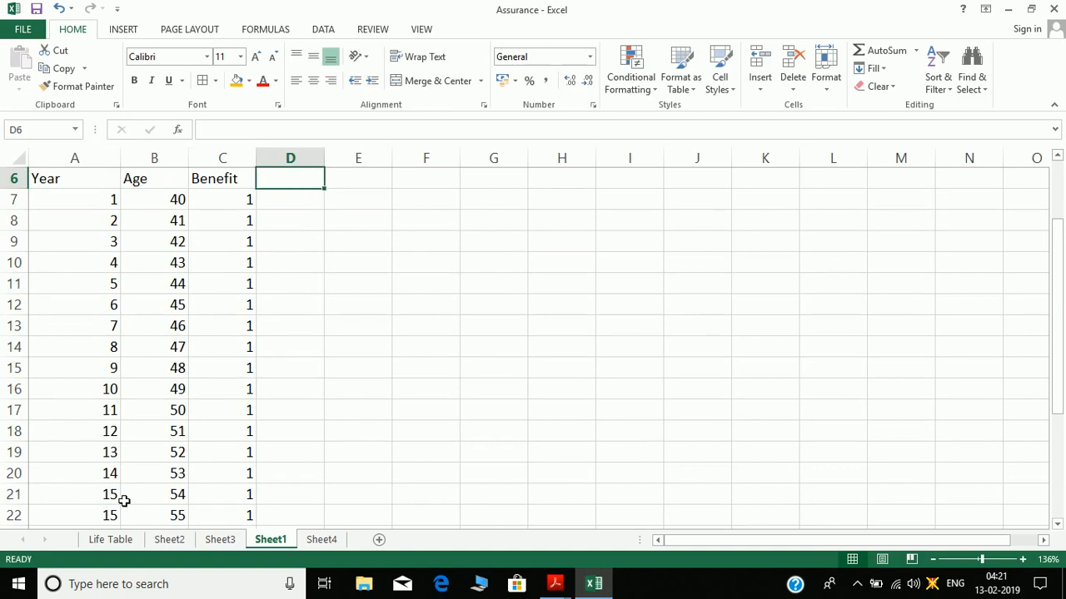
{"action": "type", "text": "Discoun"}
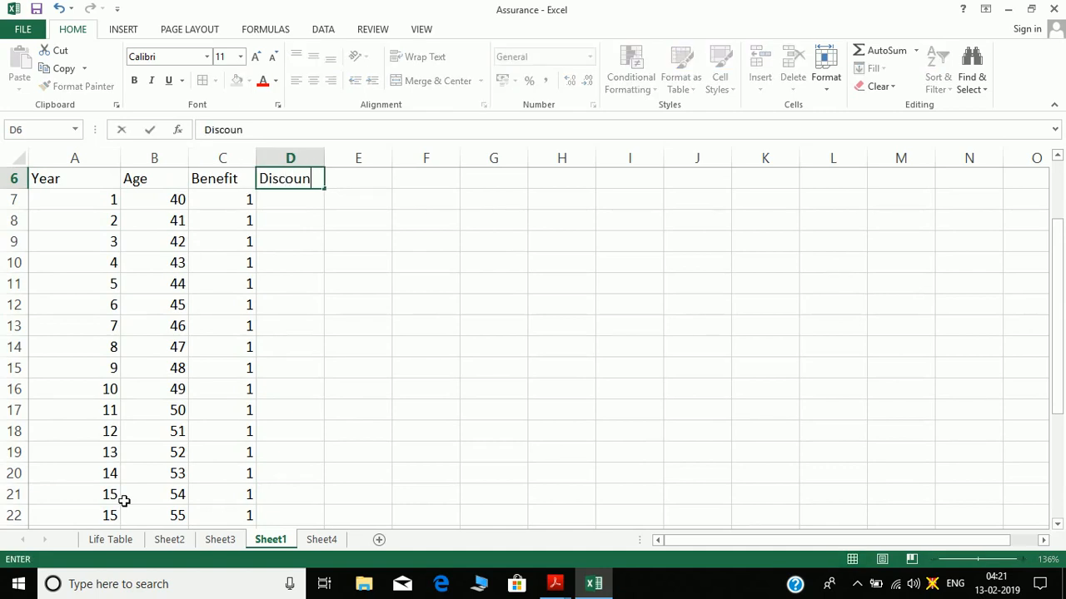
{"action": "type", "text": "ting"}
{"action": "key", "text": "Return"}
- Switch to Adobe Acrobat Reader, check the basis of Question 3 in Assurances.pdf, and return to Excel
{"action": "key", "text": "alt+Tab"}
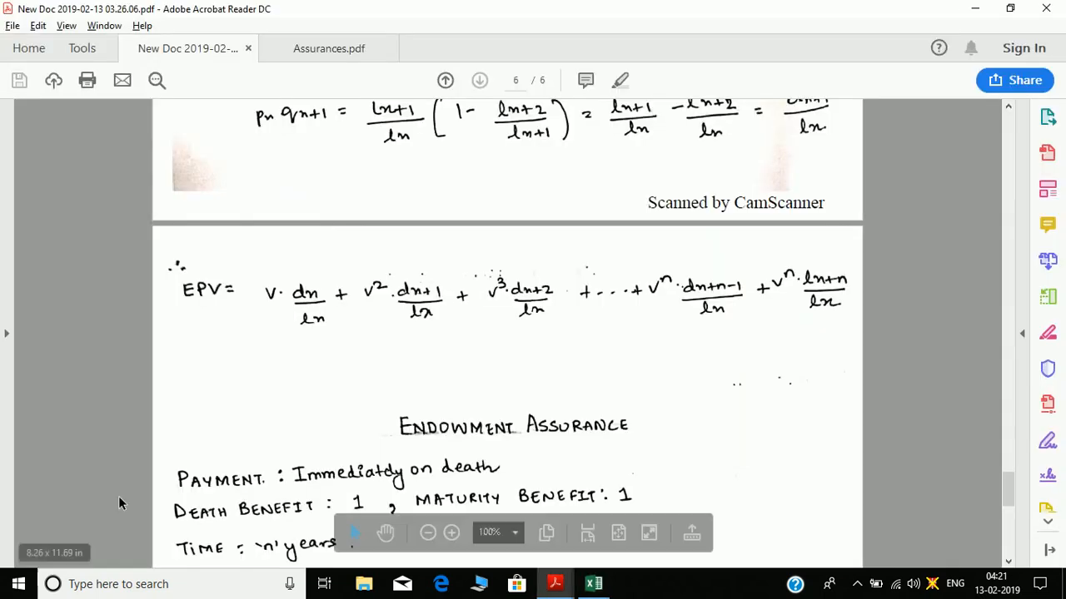
{"action": "left_click", "coordinate": [305, 52]}
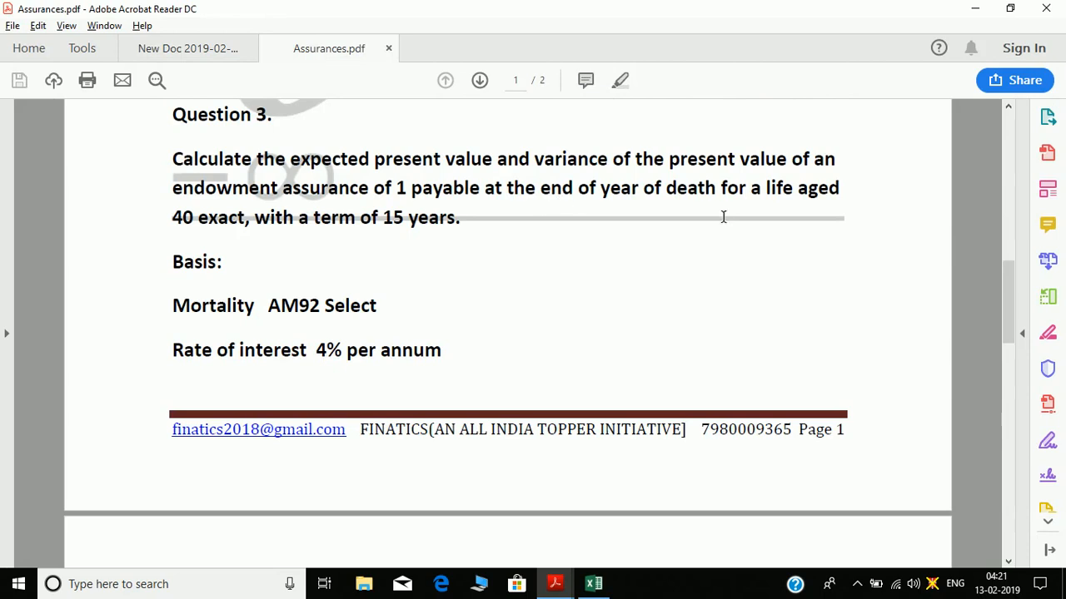
{"action": "key", "text": "alt+Tab"}
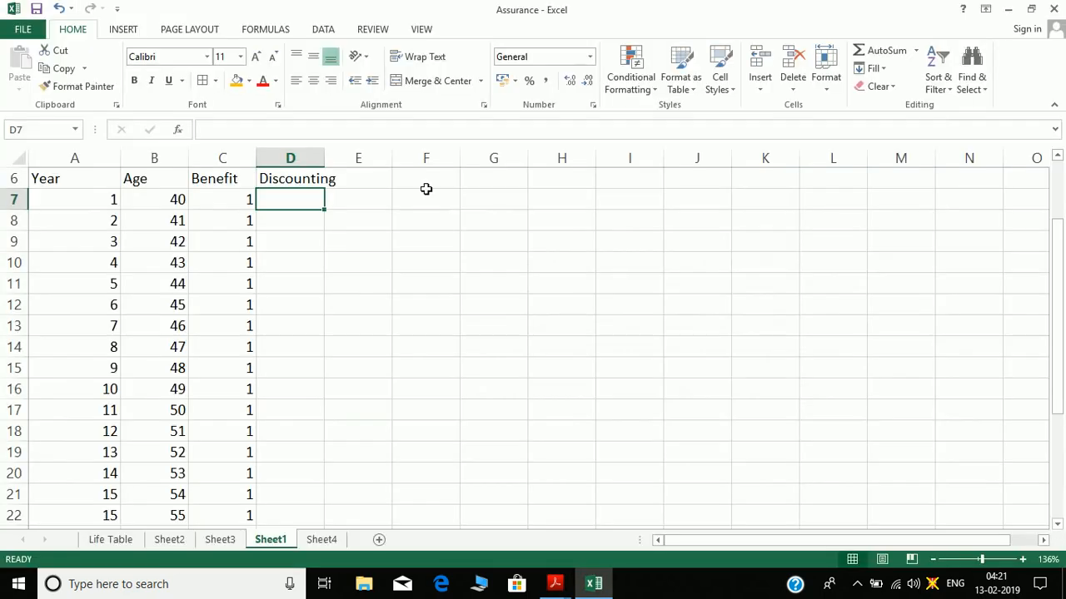
- Enter the formula =$B$3^$A7 in D7 to discount the first year's benefit
{"action": "type", "text": "="}
{"action": "key", "text": "Up"}
{"action": "key", "text": "Up"}
{"action": "key", "text": "Up"}
{"action": "key", "text": "Up"}
{"action": "key", "text": "Up"}
{"action": "key", "text": "Up"}
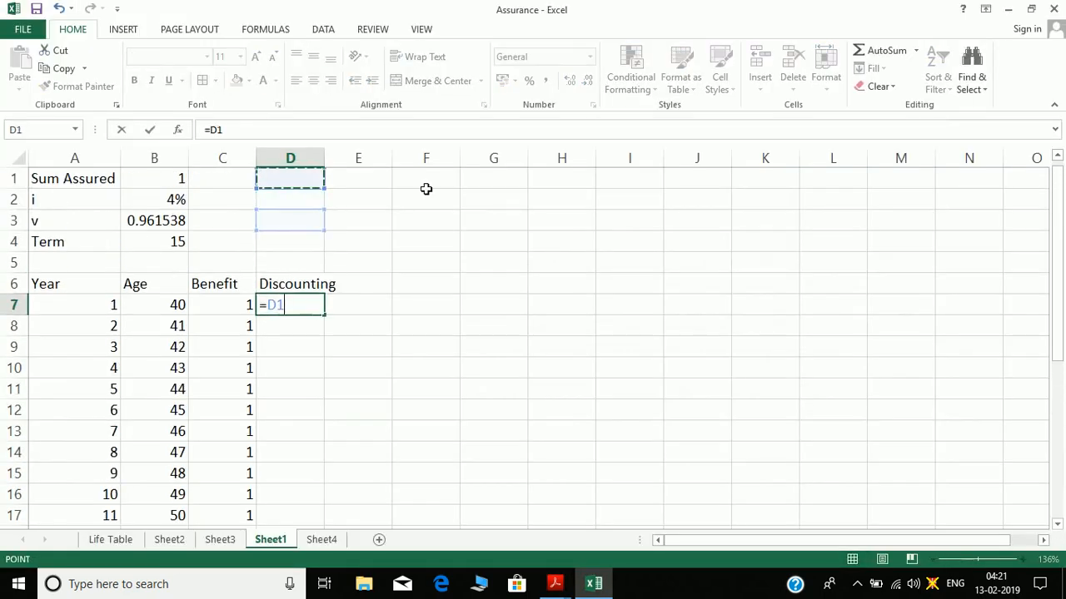
{"action": "key", "text": "Left"}
{"action": "key", "text": "Left"}
{"action": "key", "text": "Down"}
{"action": "key", "text": "Down"}
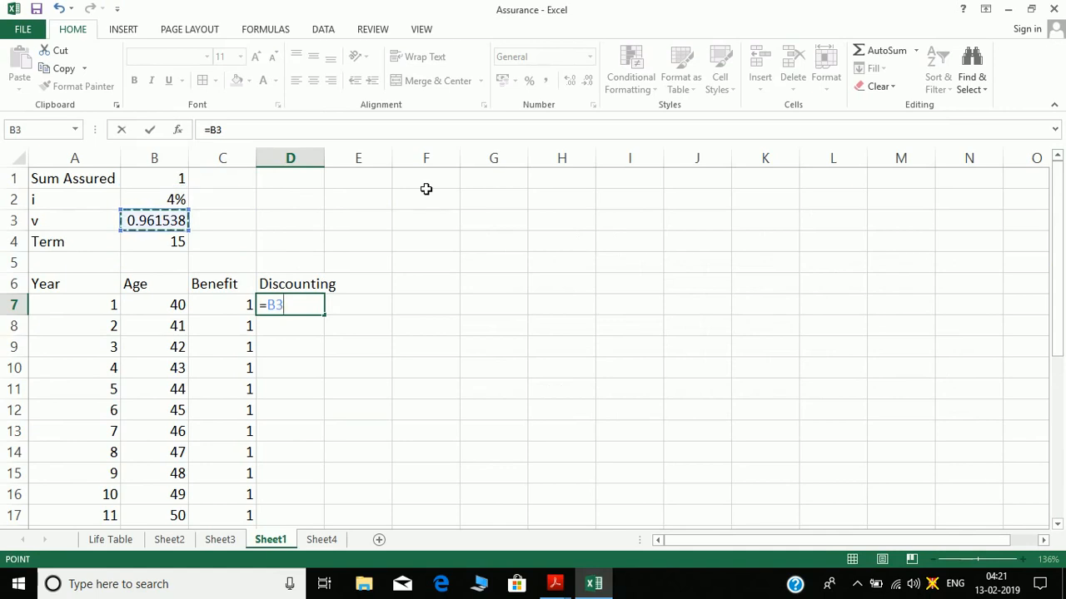
{"action": "key", "text": "F4"}
{"action": "type", "text": "^"}
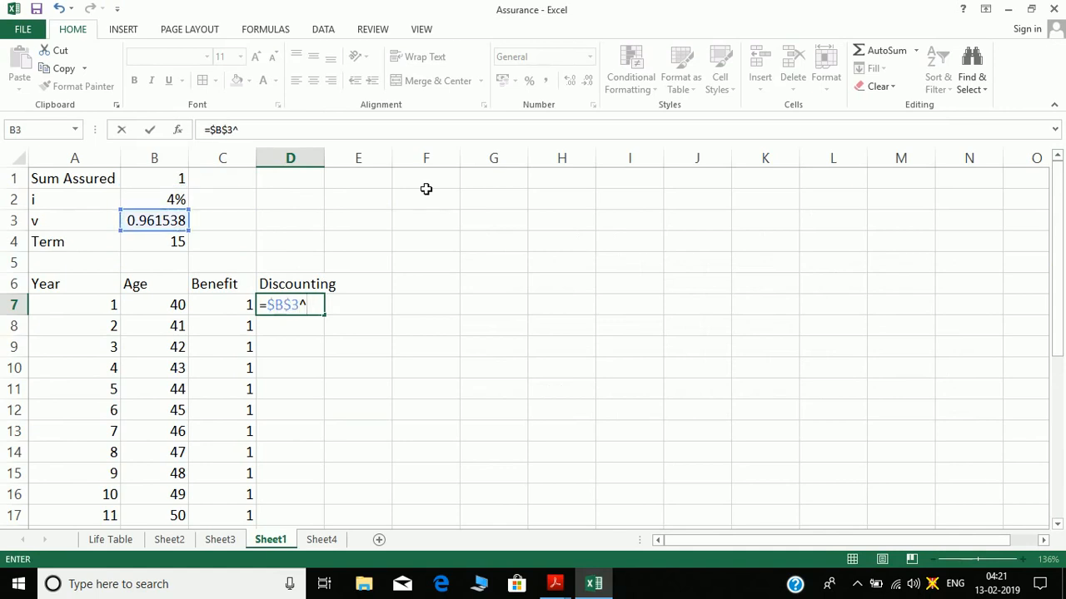
{"action": "left_click", "coordinate": [106, 310]}
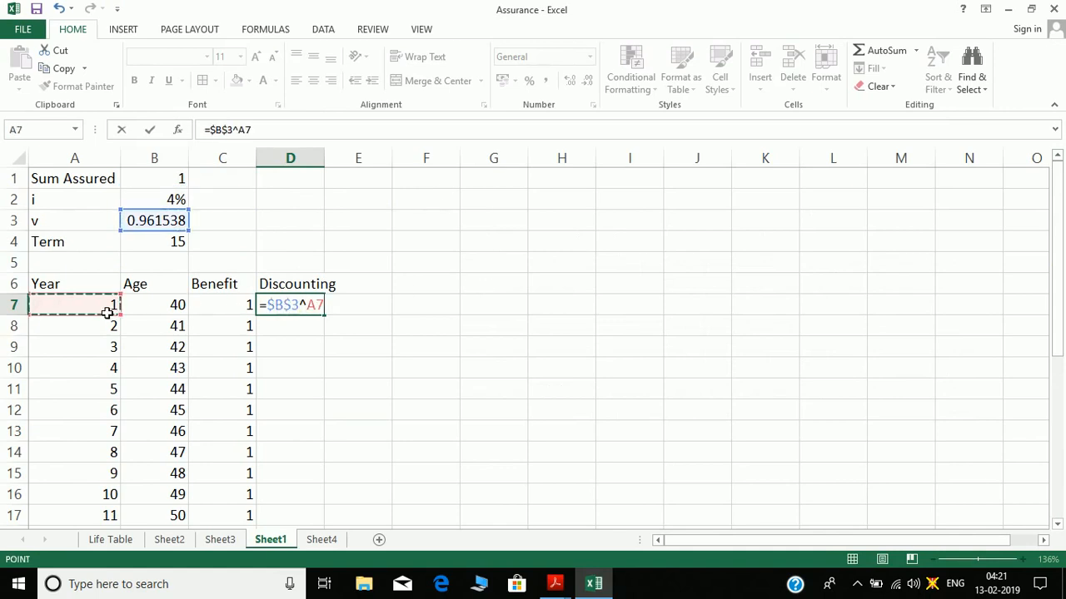
{"action": "key", "text": "F4"}
{"action": "key", "text": "F4"}
{"action": "key", "text": "Return"}
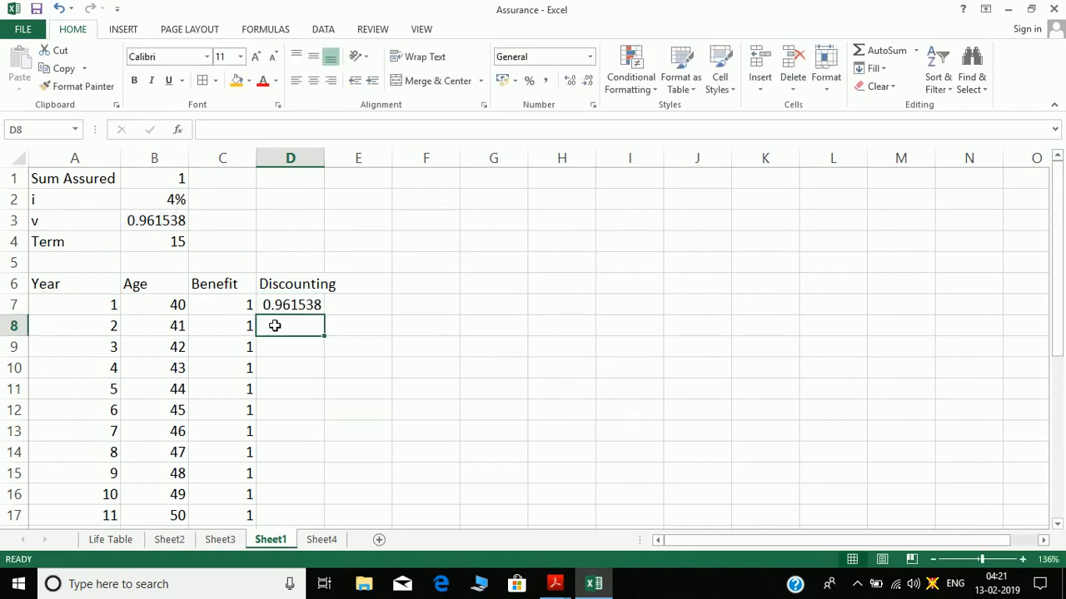
- Copy the Discounting formula from D7 down alongside the listed years
{"action": "left_click", "coordinate": [298, 291]}
{"action": "left_click", "coordinate": [318, 309]}
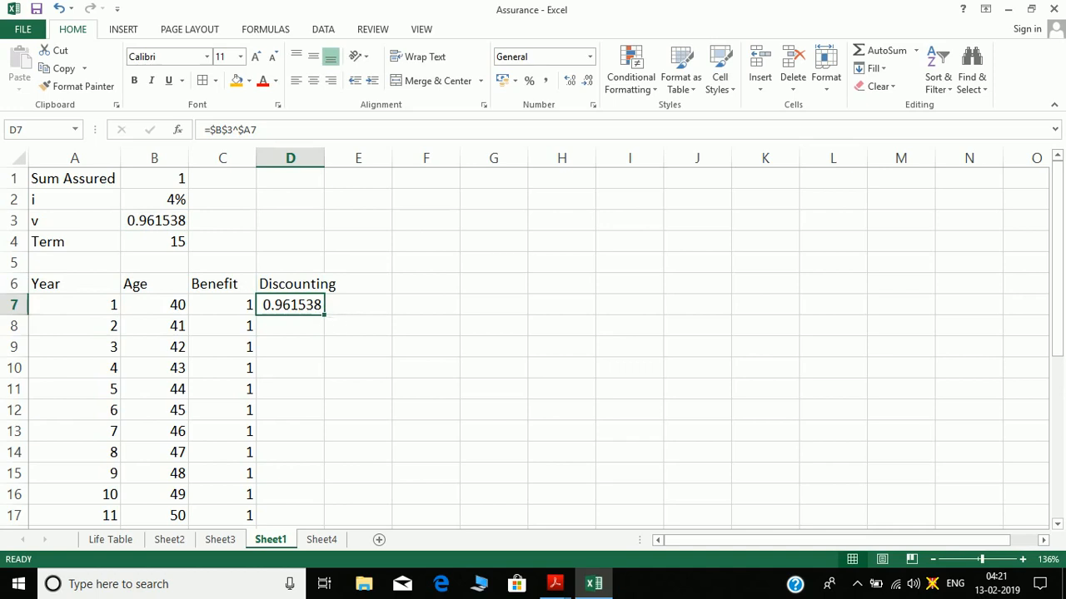
{"action": "double_click", "coordinate": [324, 310]}
- Add the heading Probability in E6 beside Discounting
{"action": "left_click", "coordinate": [361, 292]}
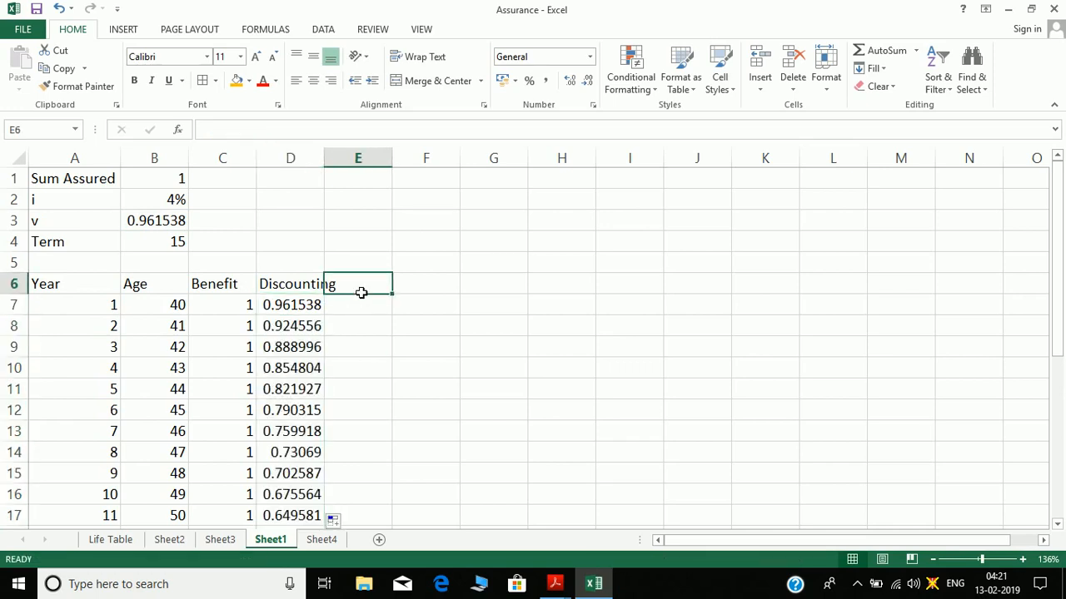
{"action": "type", "text": "Pr"}
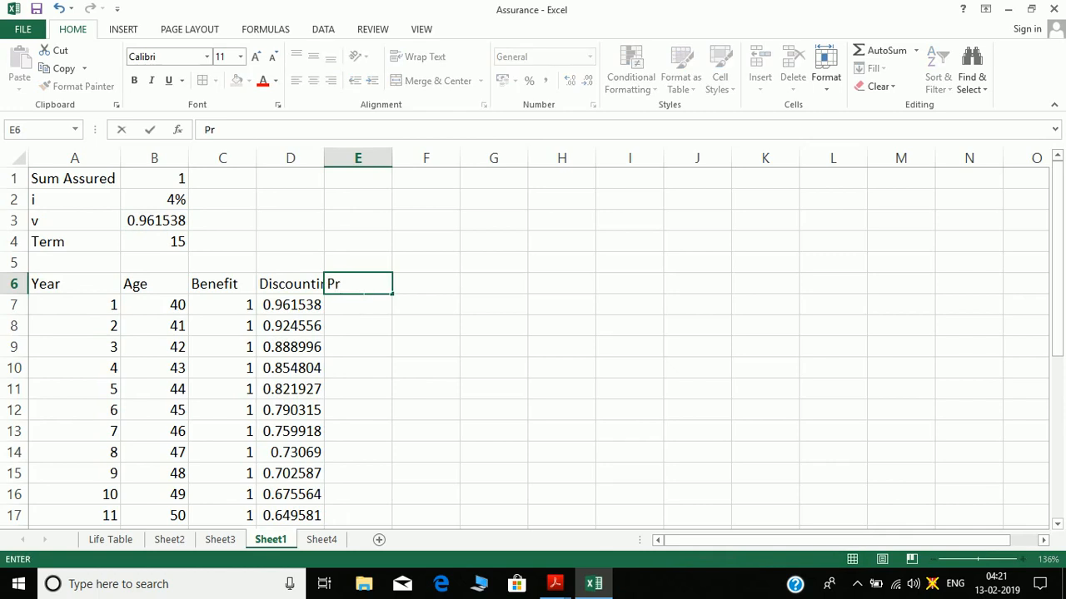
{"action": "type", "text": "obability"}
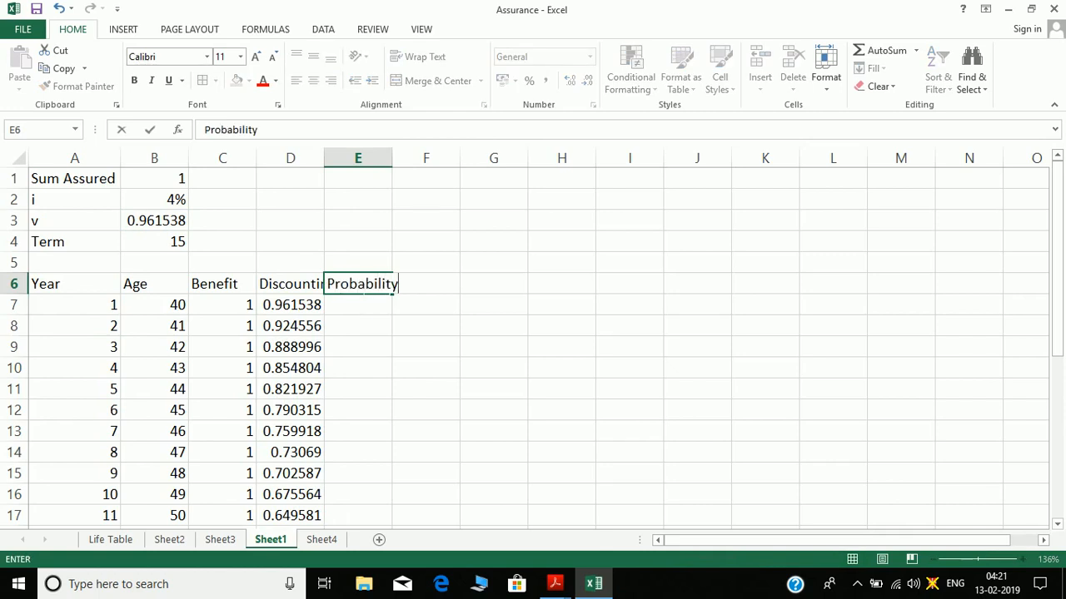
{"action": "key", "text": "Return"}
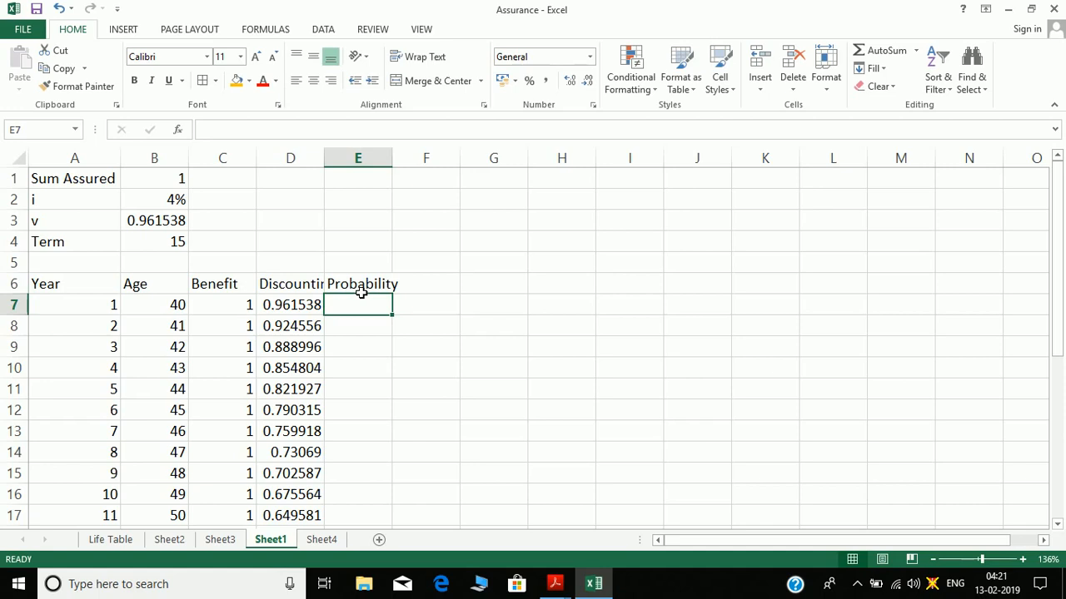
- Start a VLOOKUP formula in E7 with the age in $B7 as the lookup value
{"action": "type", "text": "="}
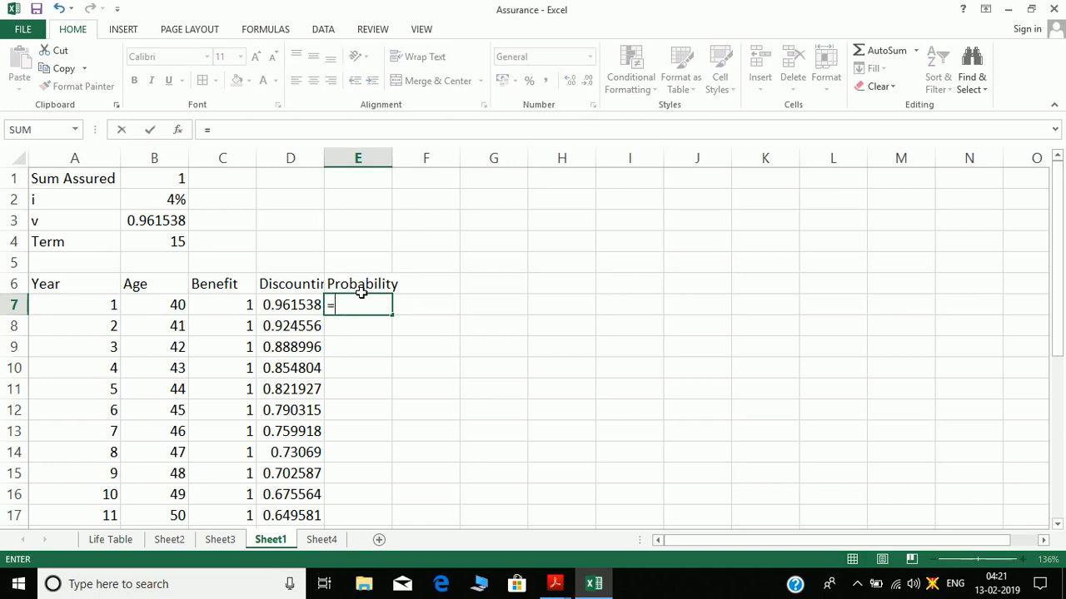
{"action": "type", "text": "vlo"}
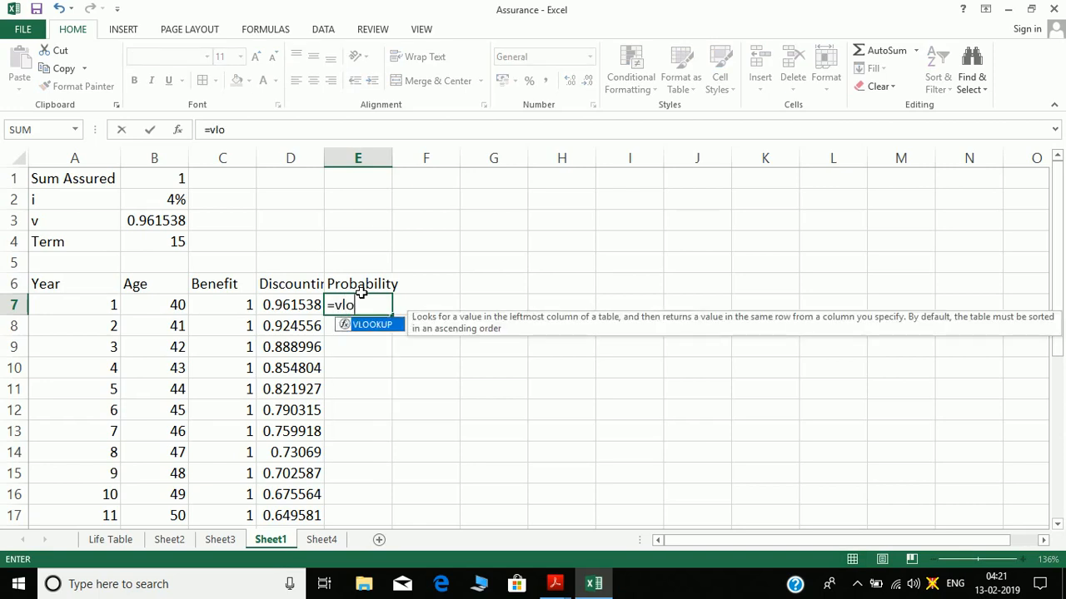
{"action": "key", "text": "Tab"}
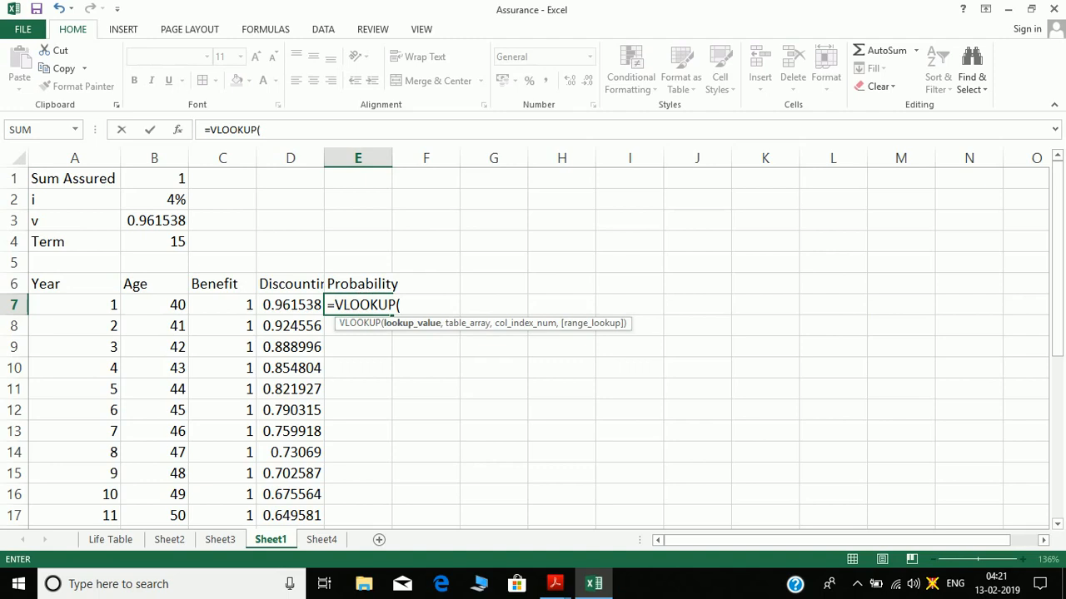
{"action": "left_click", "coordinate": [155, 311]}
{"action": "key", "text": "F4"}
{"action": "key", "text": "F4"}
{"action": "key", "text": "F4"}
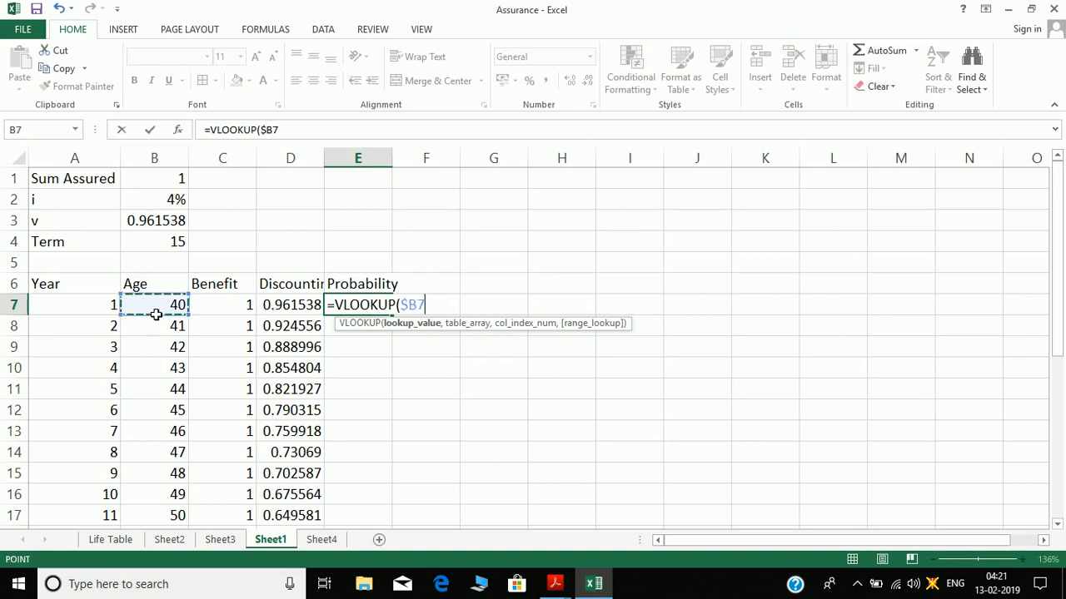
{"action": "type", "text": ","}
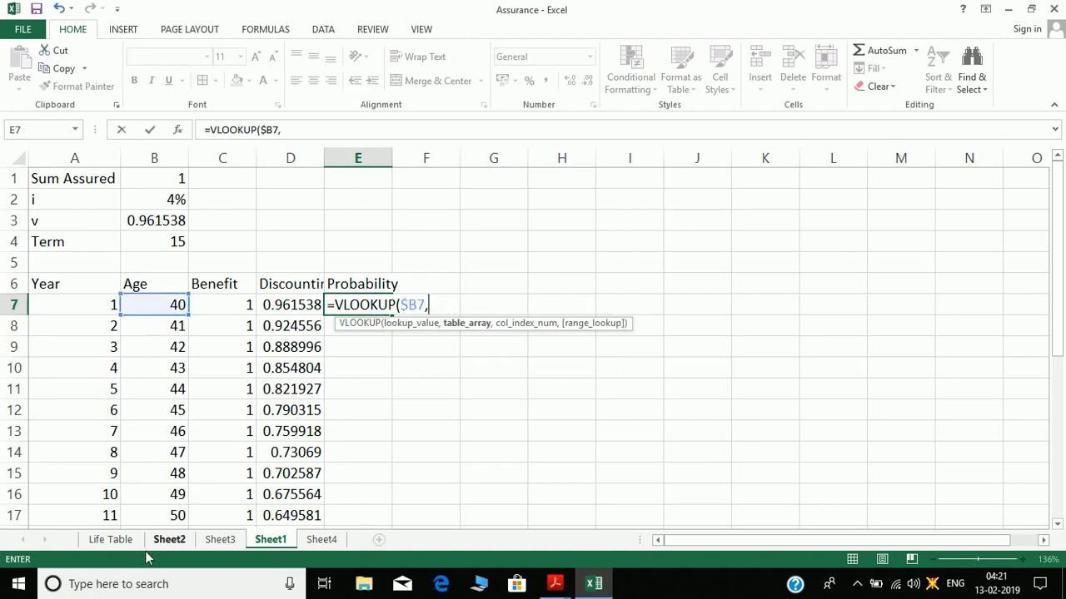
- Set the VLOOKUP's table to 'Life Table'!$A$2:$G$106, with column 5 for d[x] and 0 for an exact match
{"action": "left_click", "coordinate": [122, 539]}
{"action": "left_click", "coordinate": [55, 248]}
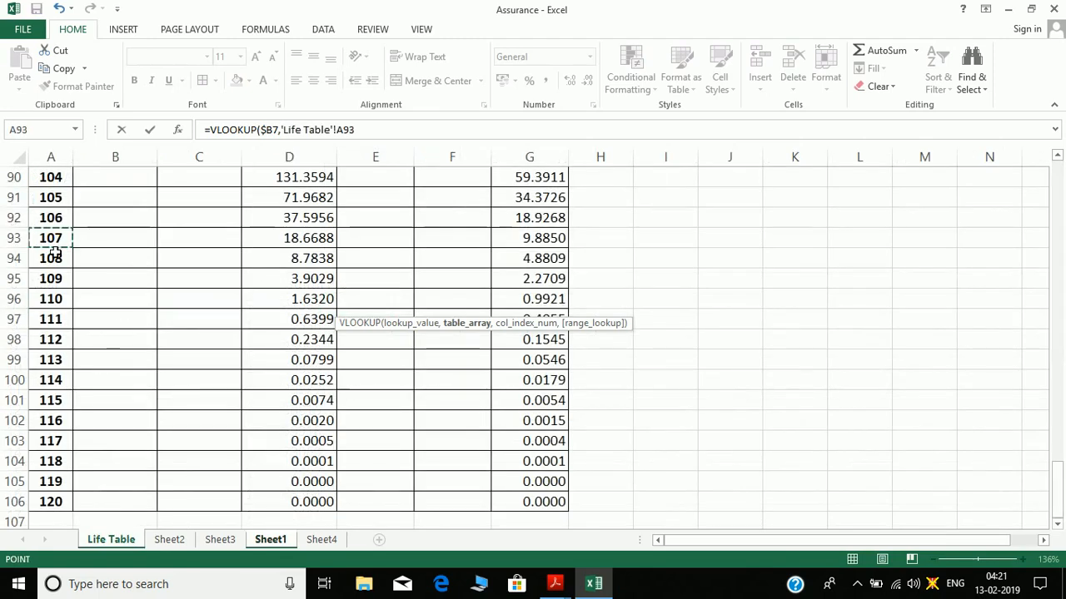
{"action": "key", "text": "ctrl+Home"}
{"action": "key", "text": "Down"}
{"action": "key", "text": "ctrl+shift+Right"}
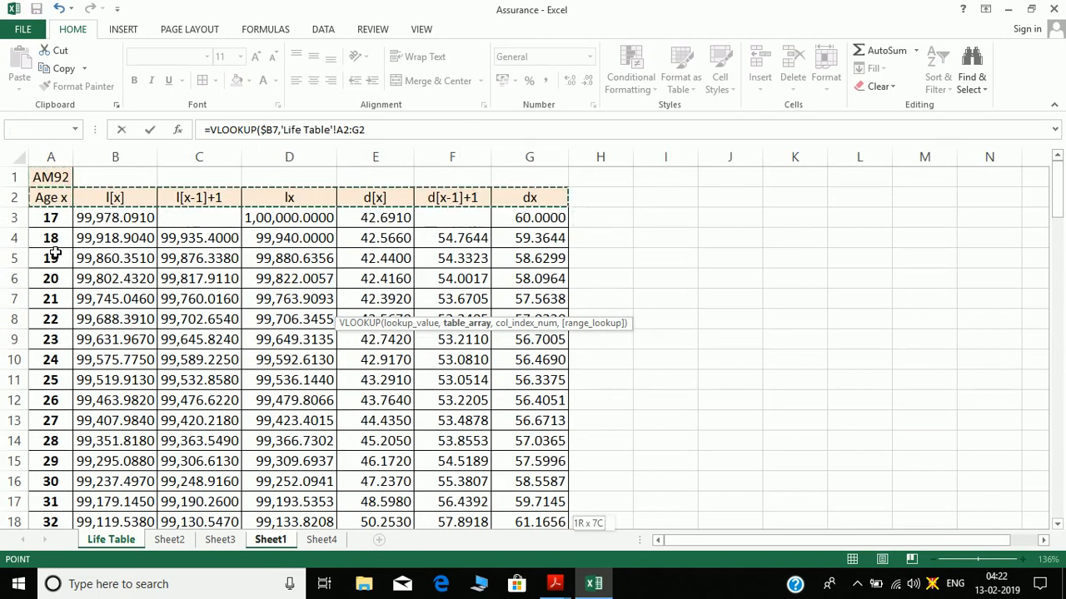
{"action": "key", "text": "ctrl+shift+Down"}
{"action": "key", "text": "F4"}
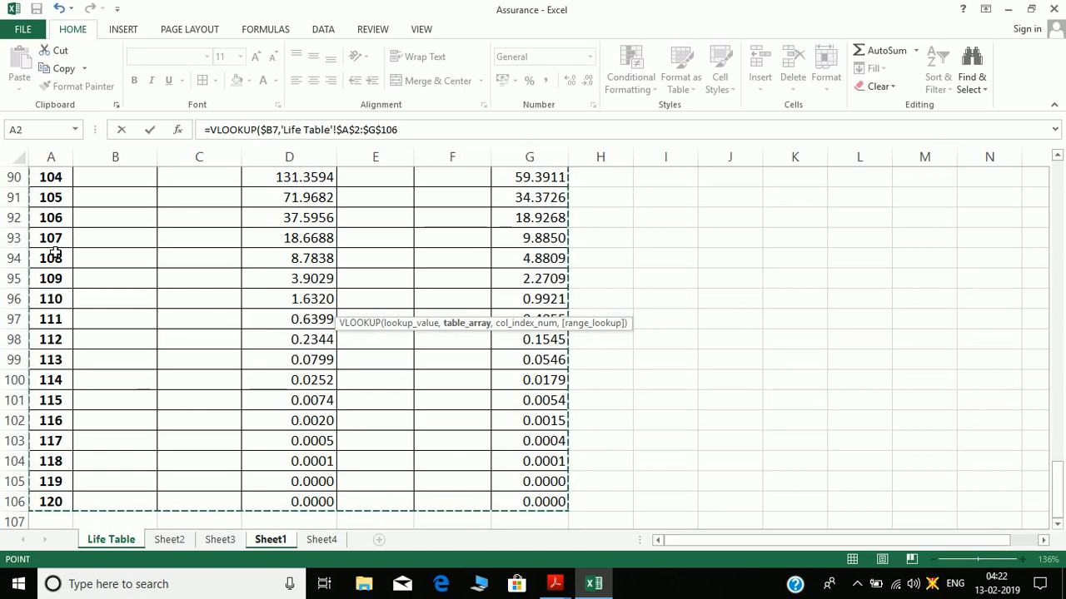
{"action": "type", "text": ","}
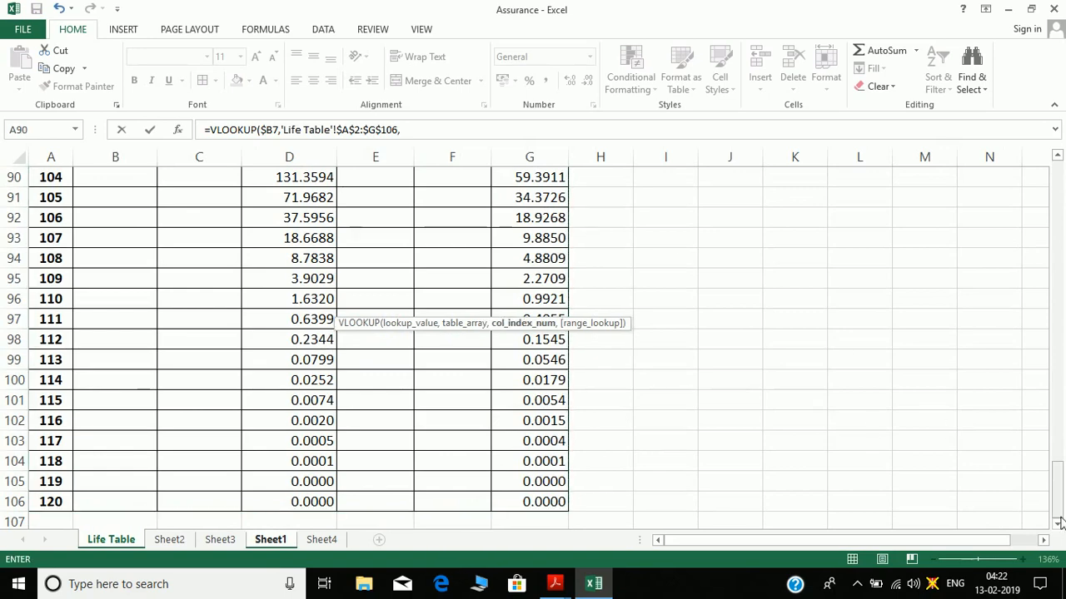
{"action": "left_click_drag", "start_coordinate": [1057, 475], "coordinate": [1055, 179]}
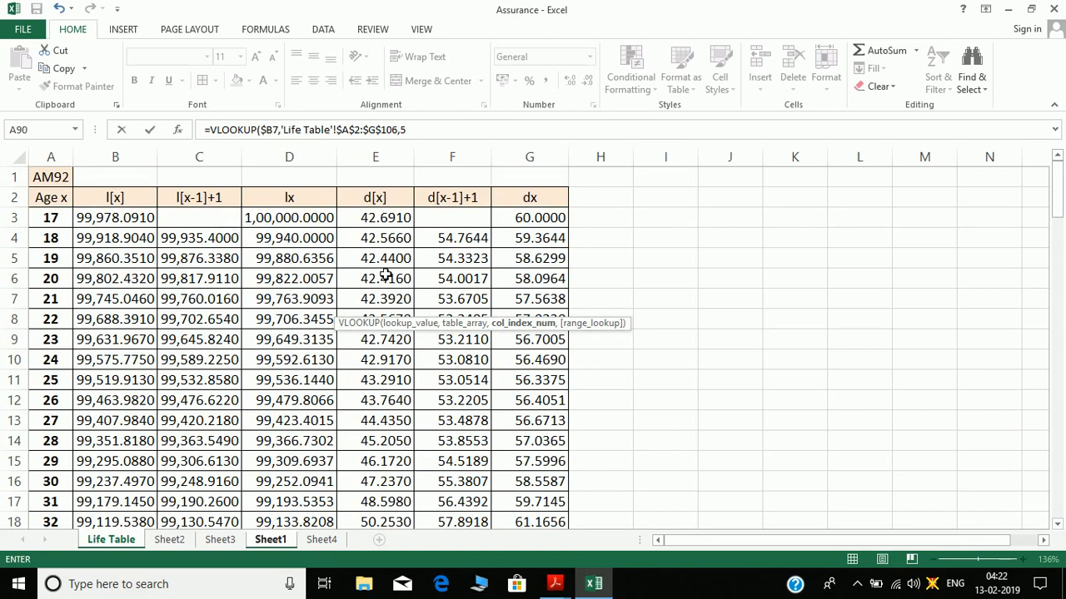
{"action": "type", "text": ",0"}
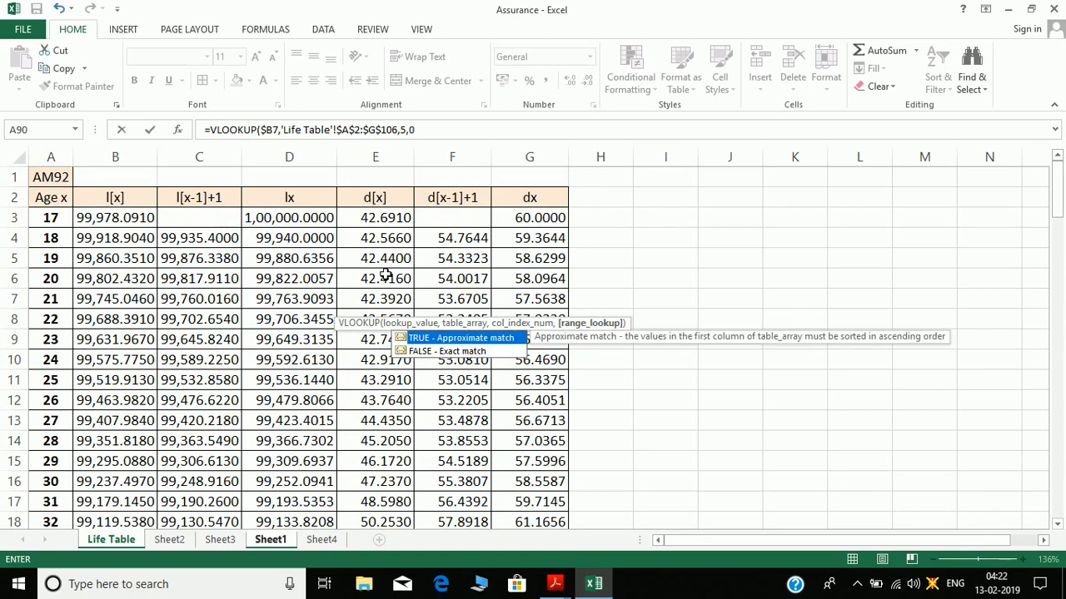
- Divide the E7 lookup by a second VLOOKUP that takes the starting age in B7 as its lookup value
{"action": "type", "text": ")/vl"}
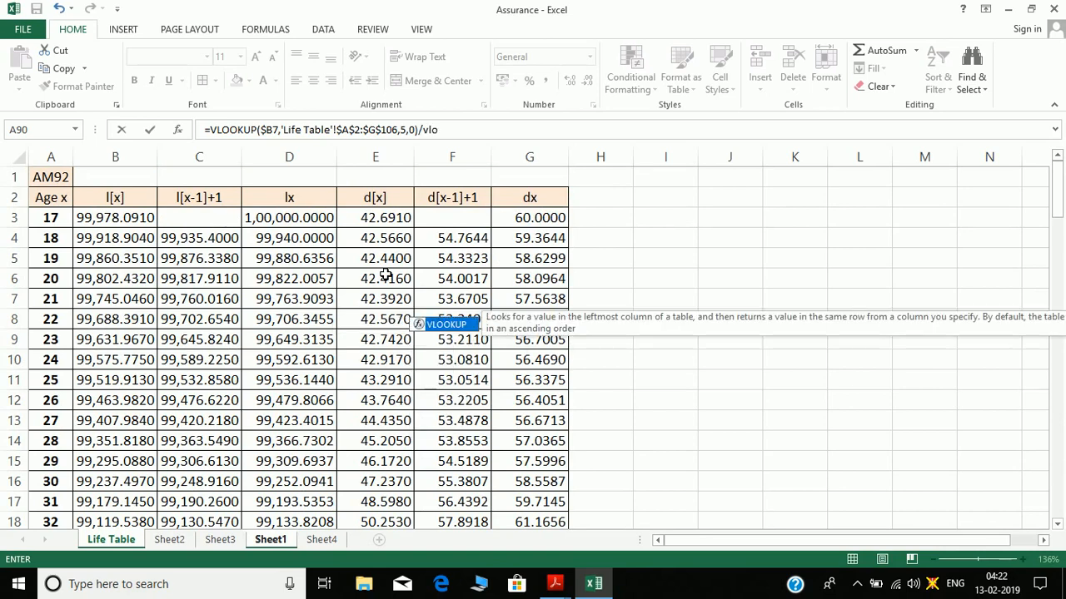
{"action": "type", "text": "o"}
{"action": "key", "text": "Tab"}
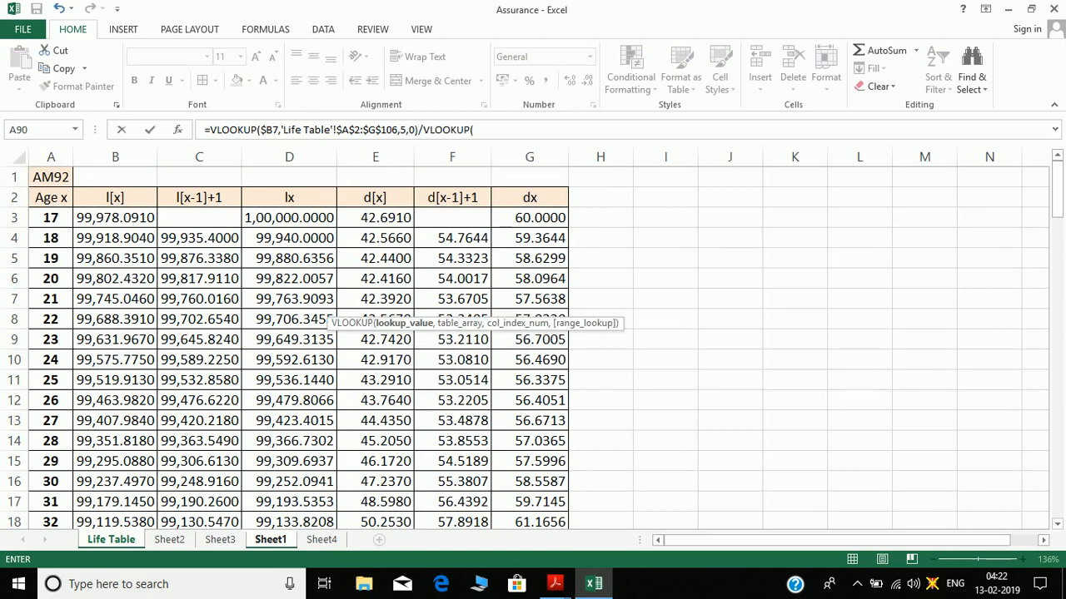
{"action": "left_click", "coordinate": [263, 544]}
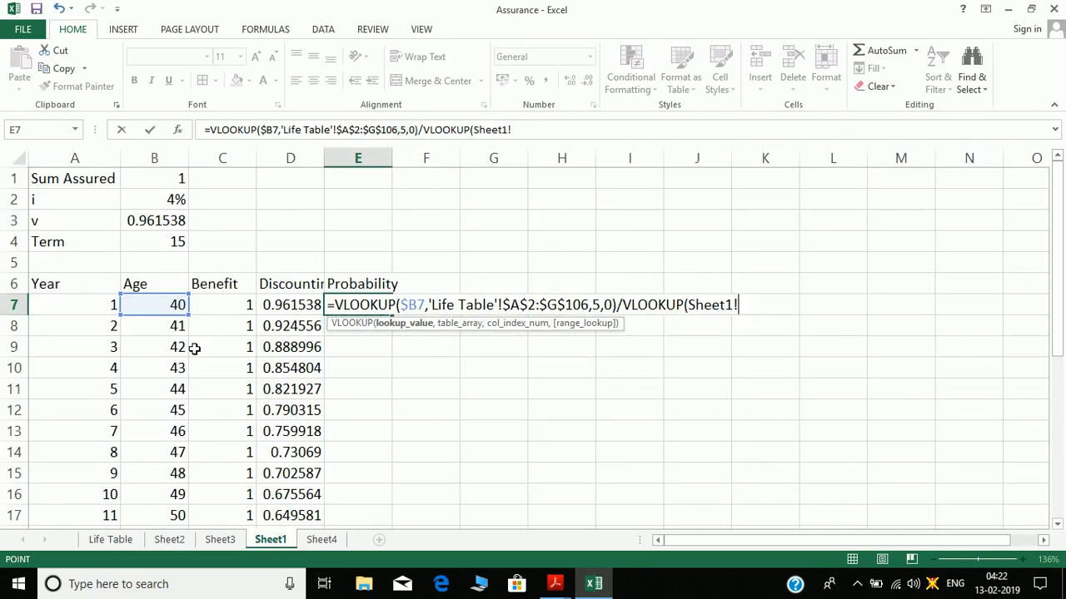
{"action": "left_click", "coordinate": [160, 306]}
{"action": "key", "text": "BackSpace"}
{"action": "key", "text": "BackSpace"}
{"action": "key", "text": "BackSpace"}
{"action": "key", "text": "BackSpace"}
{"action": "key", "text": "BackSpace"}
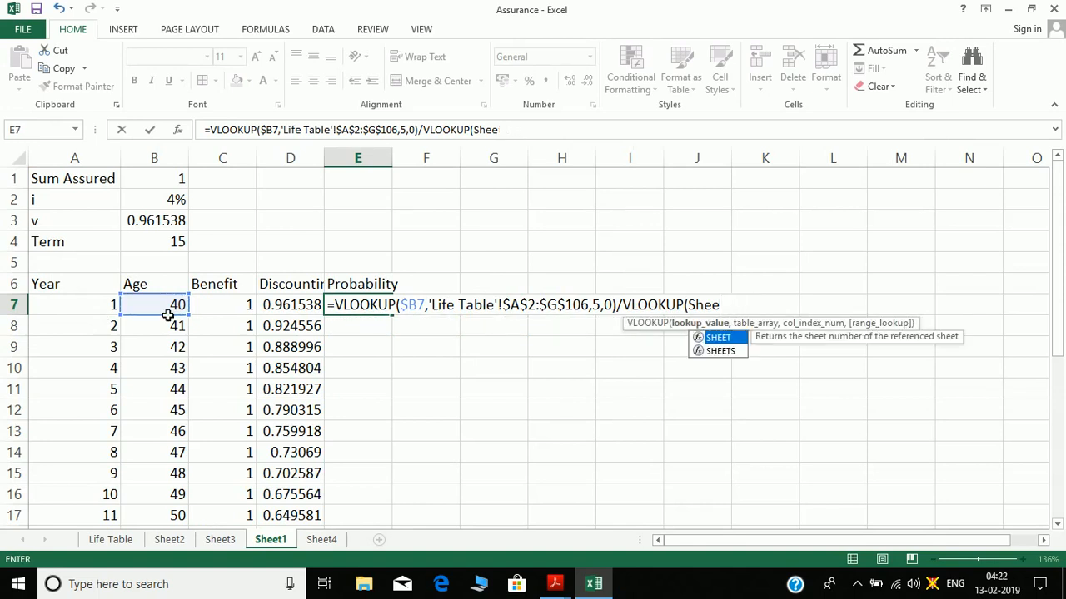
{"action": "key", "text": "BackSpace"}
{"action": "key", "text": "BackSpace"}
{"action": "key", "text": "BackSpace"}
{"action": "key", "text": "BackSpace"}
{"action": "left_click", "coordinate": [167, 314]}
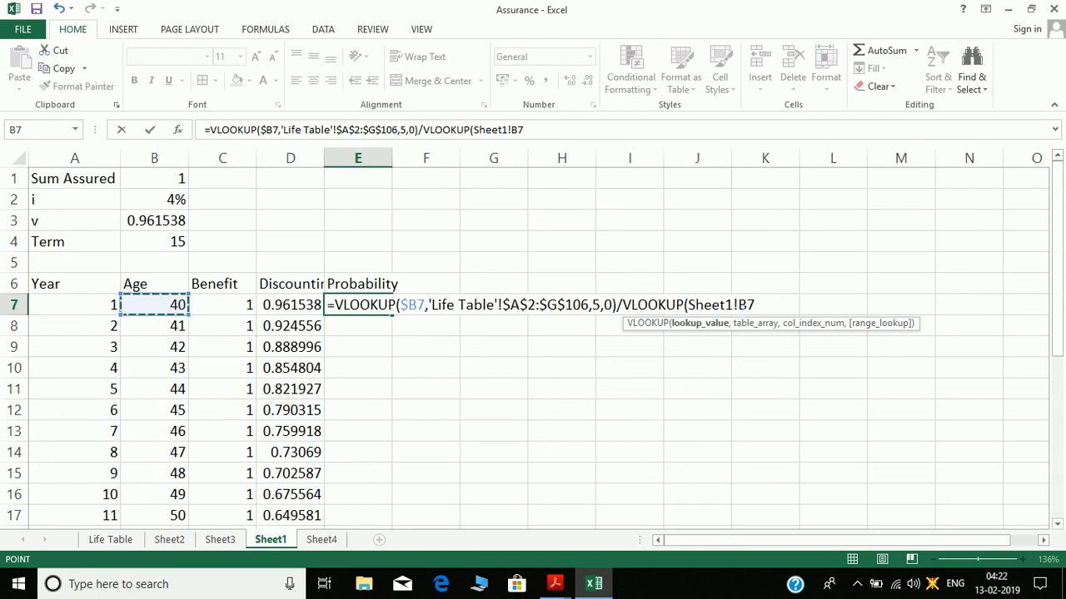
- Replace the divisor's lookup reference with the absolute reference $B$7, without the Sheet1 prefix
{"action": "left_click_drag", "start_coordinate": [734, 305], "coordinate": [688, 305]}
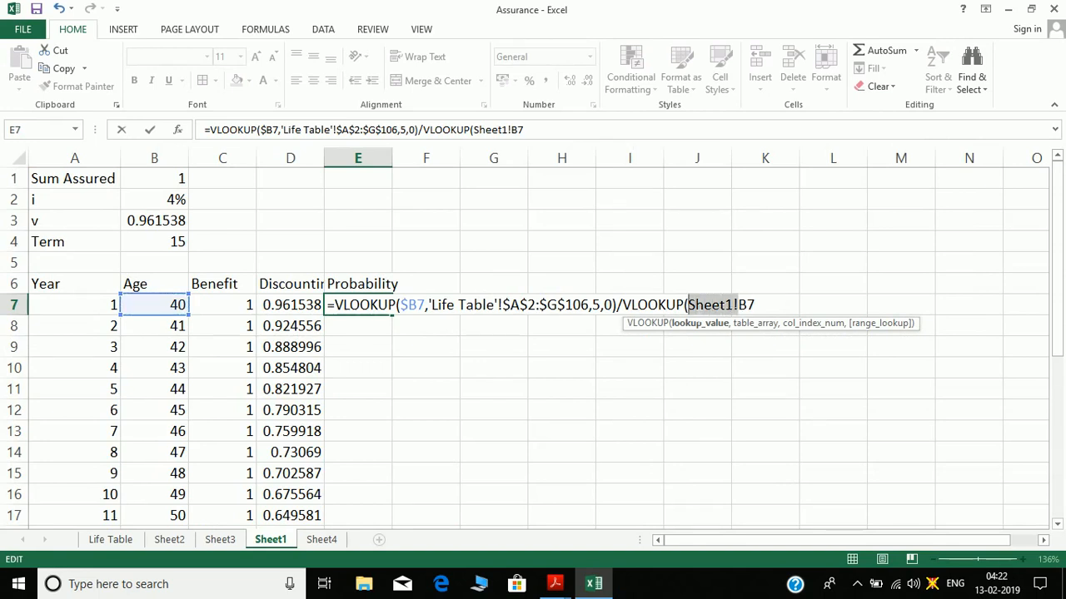
{"action": "key", "text": "Delete"}
{"action": "key", "text": "Delete"}
{"action": "key", "text": "Delete"}
{"action": "key", "text": "Delete"}
{"action": "type", "text": "4"}
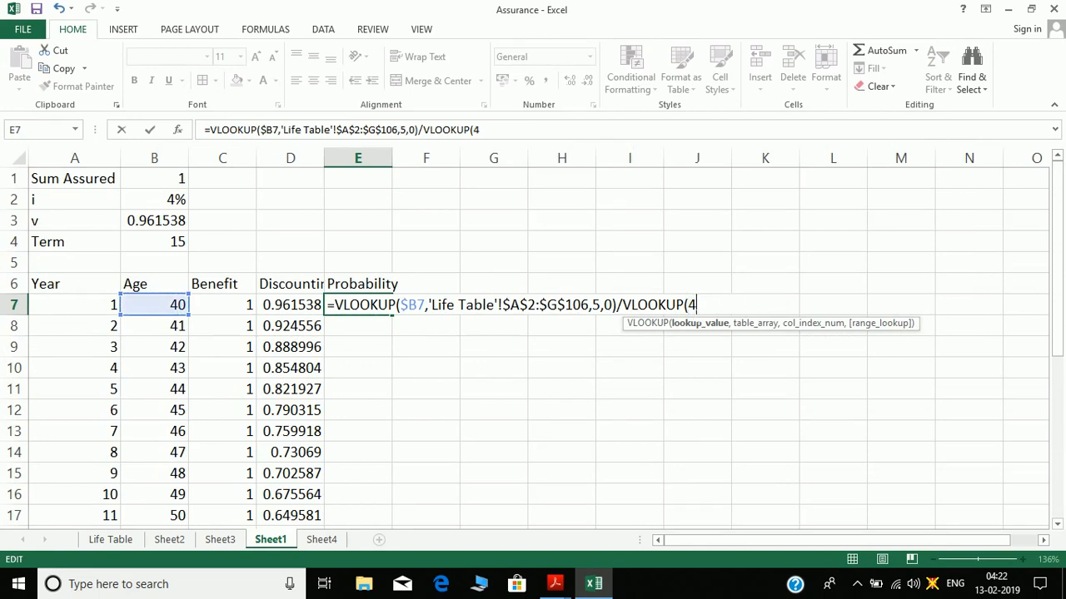
{"action": "key", "text": "ctrl+z"}
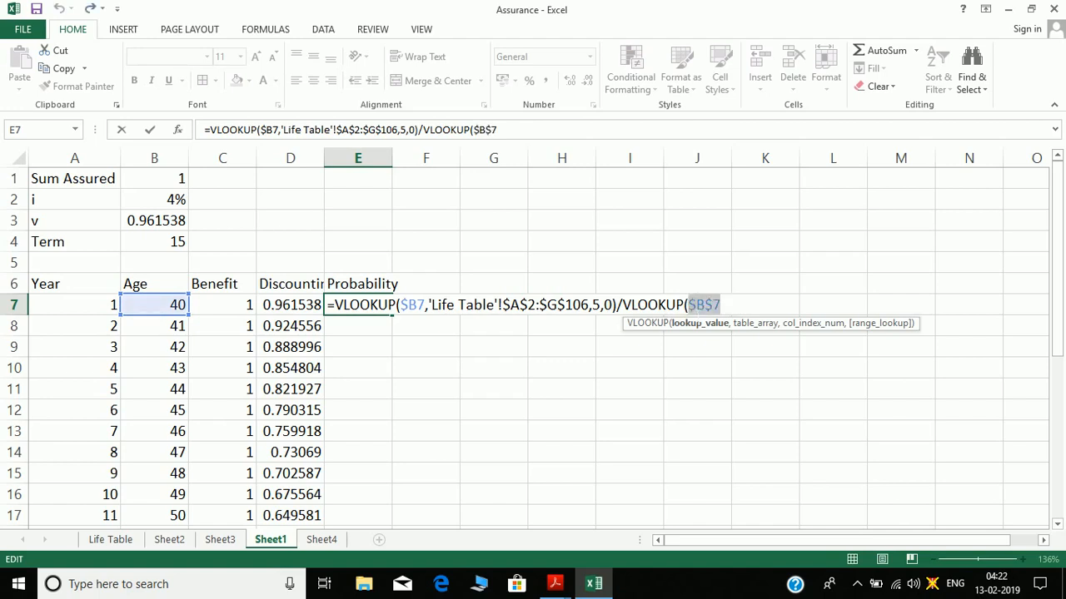
{"action": "key", "text": "Right"}
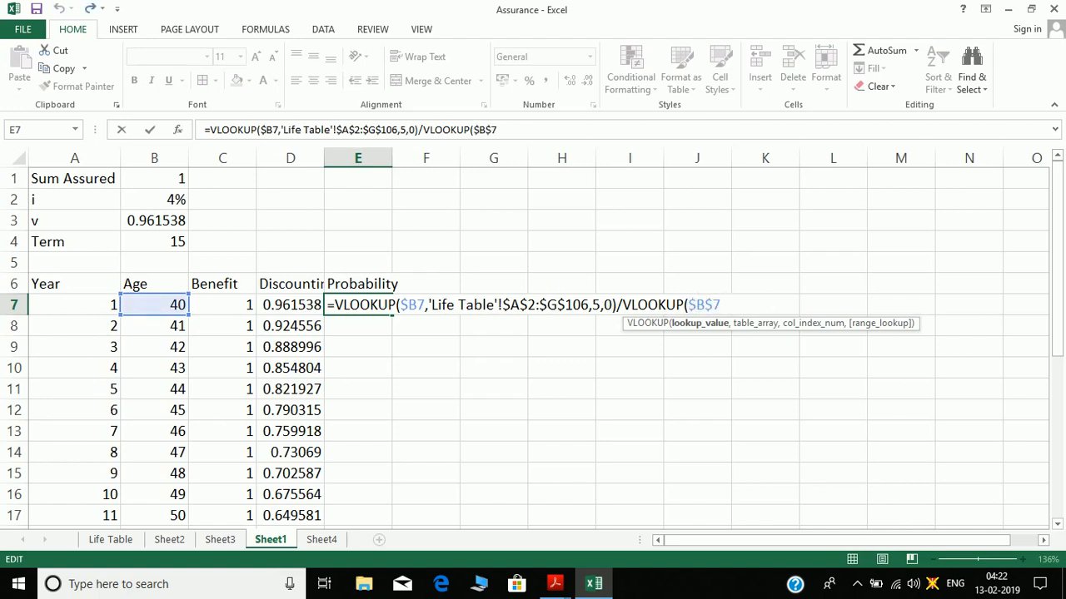
{"action": "type", "text": ","}
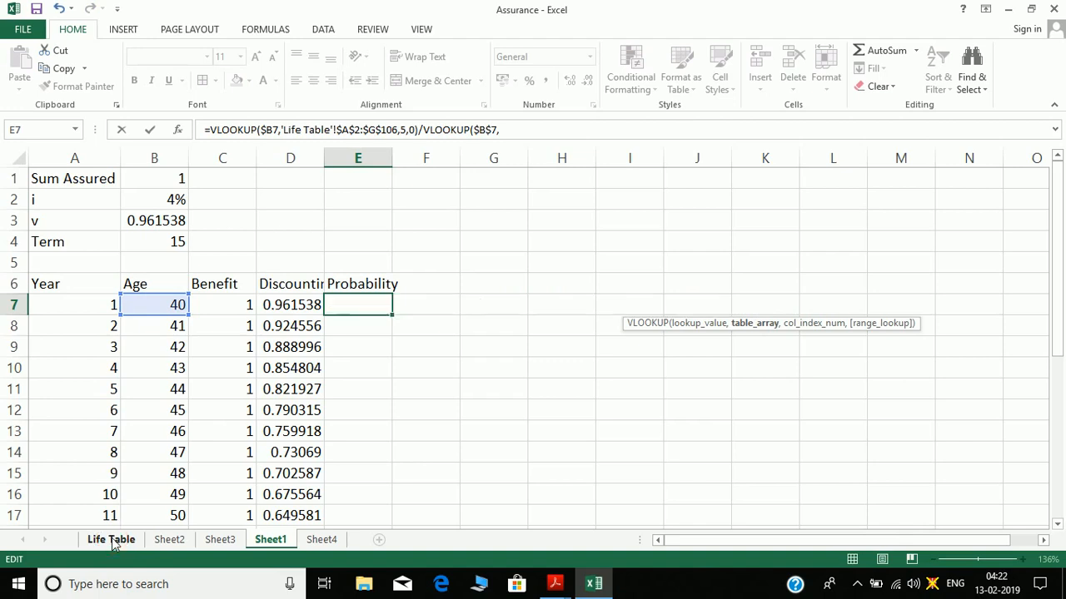
- Complete the divisor VLOOKUP with table 'Life Table'!$A$2:$G$106, column 2 for l[x] and 0 for an exact match, and enter the formula
{"action": "left_click", "coordinate": [110, 540]}
{"action": "left_click", "coordinate": [66, 203]}
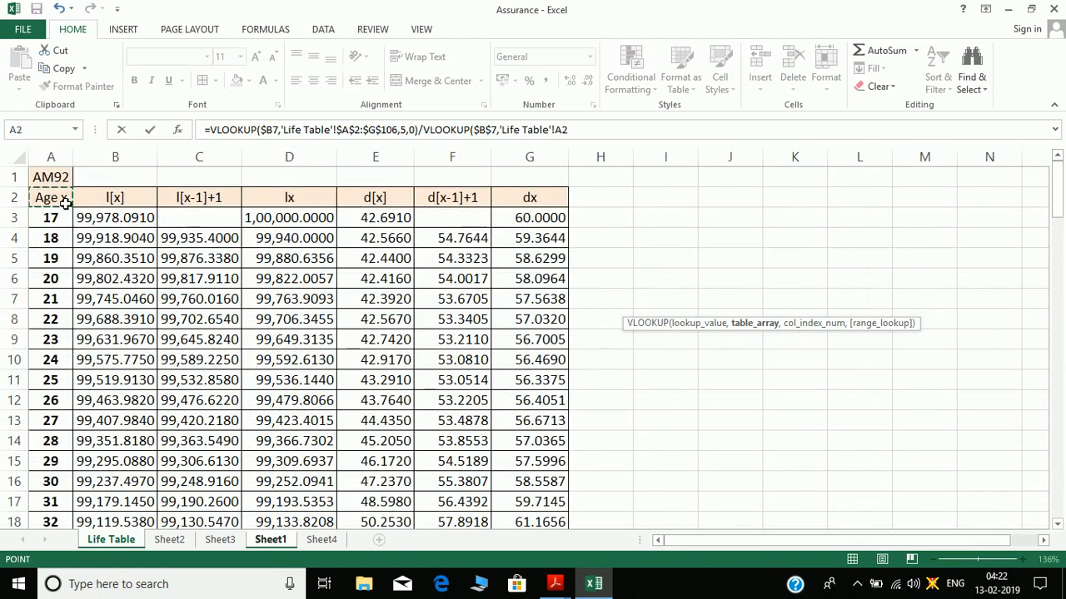
{"action": "key", "text": "shift+Up"}
{"action": "key", "text": "shift+Down"}
{"action": "key", "text": "ctrl+shift+Right"}
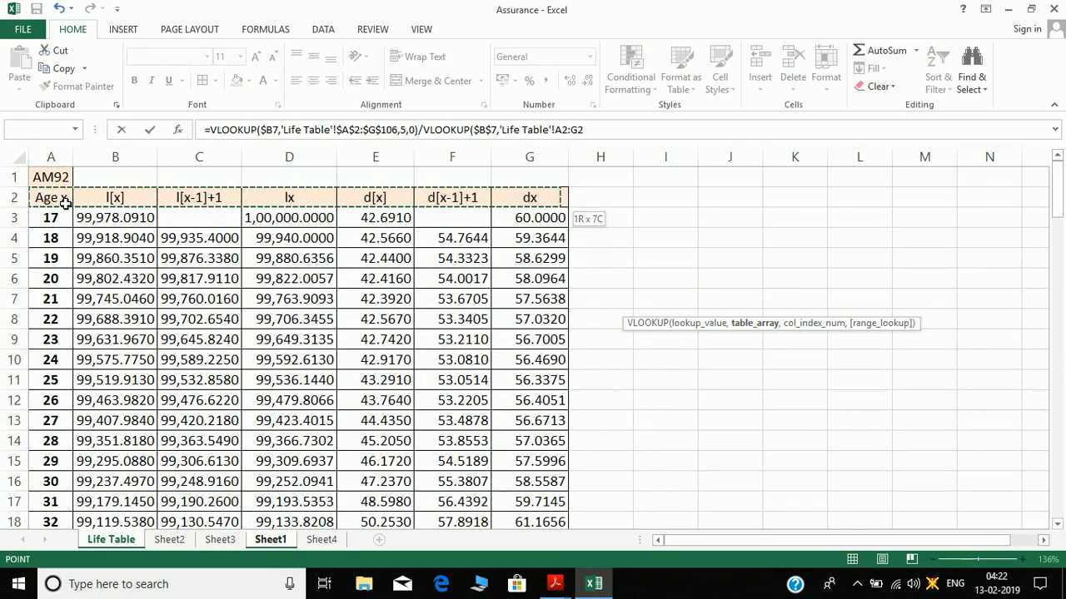
{"action": "key", "text": "ctrl+shift+Down"}
{"action": "key", "text": "F4"}
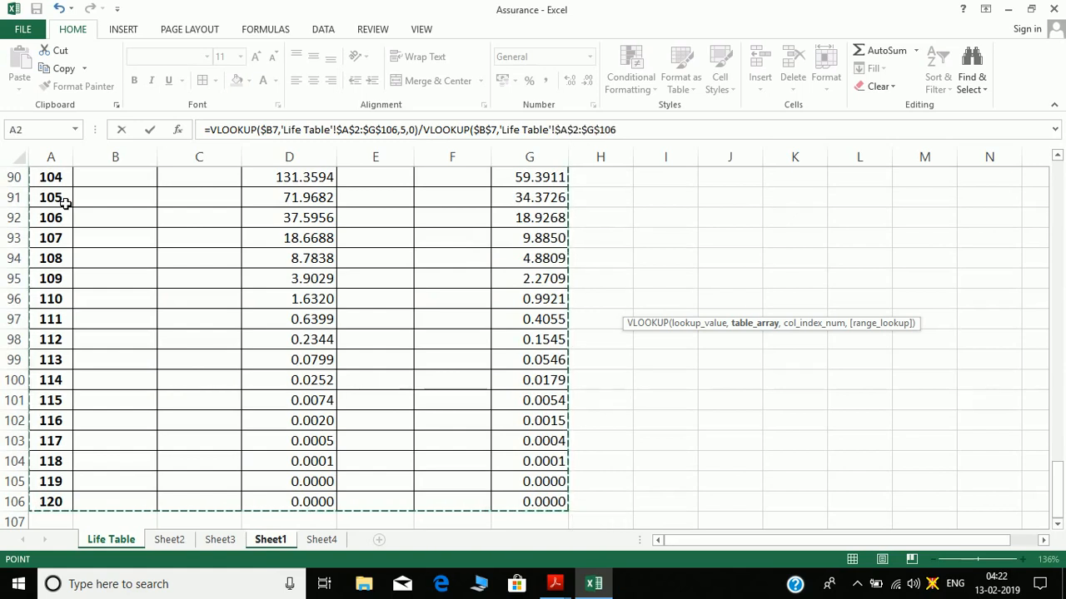
{"action": "type", "text": ","}
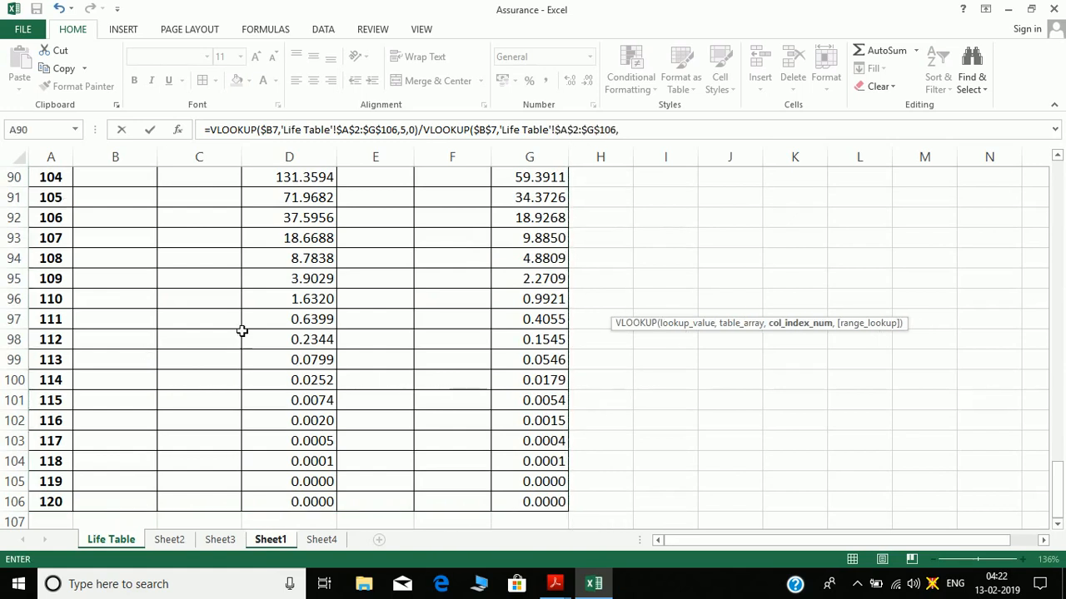
{"action": "left_click_drag", "start_coordinate": [1062, 495], "coordinate": [1059, 144]}
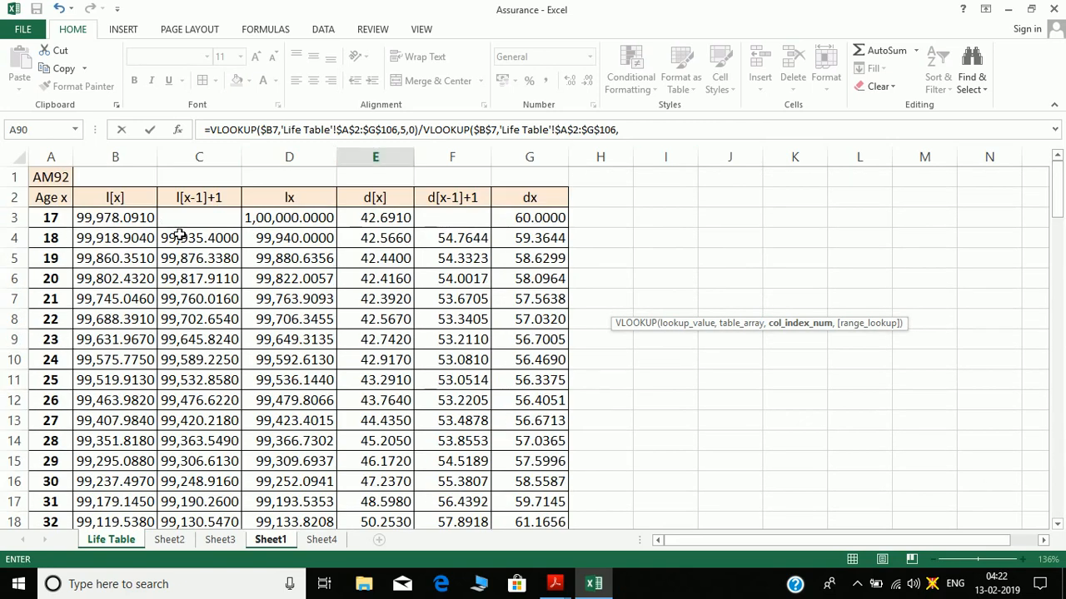
{"action": "type", "text": "2,0)"}
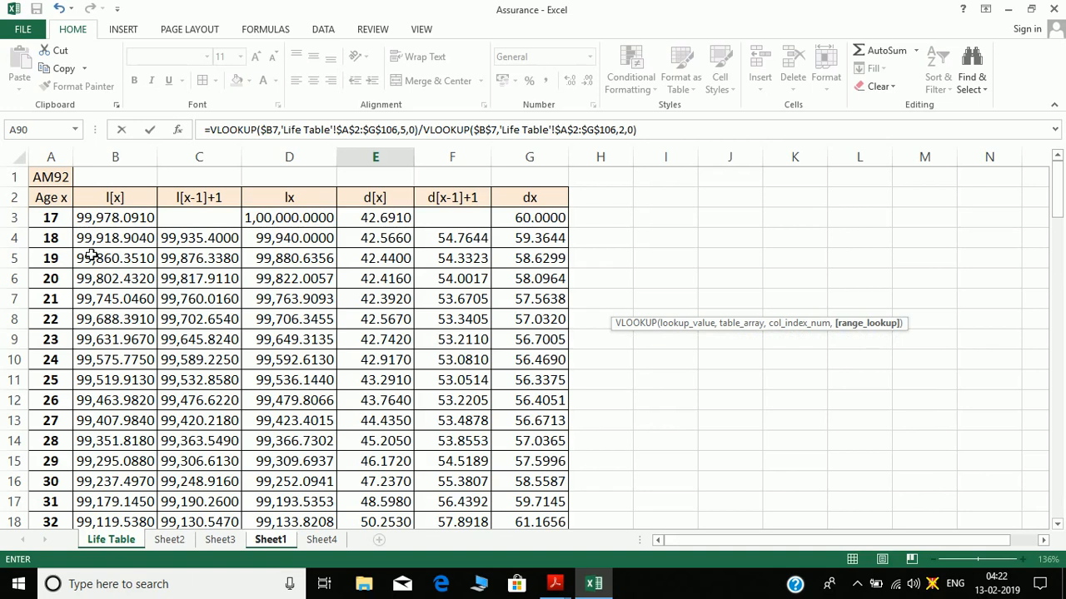
{"action": "key", "text": "Return"}
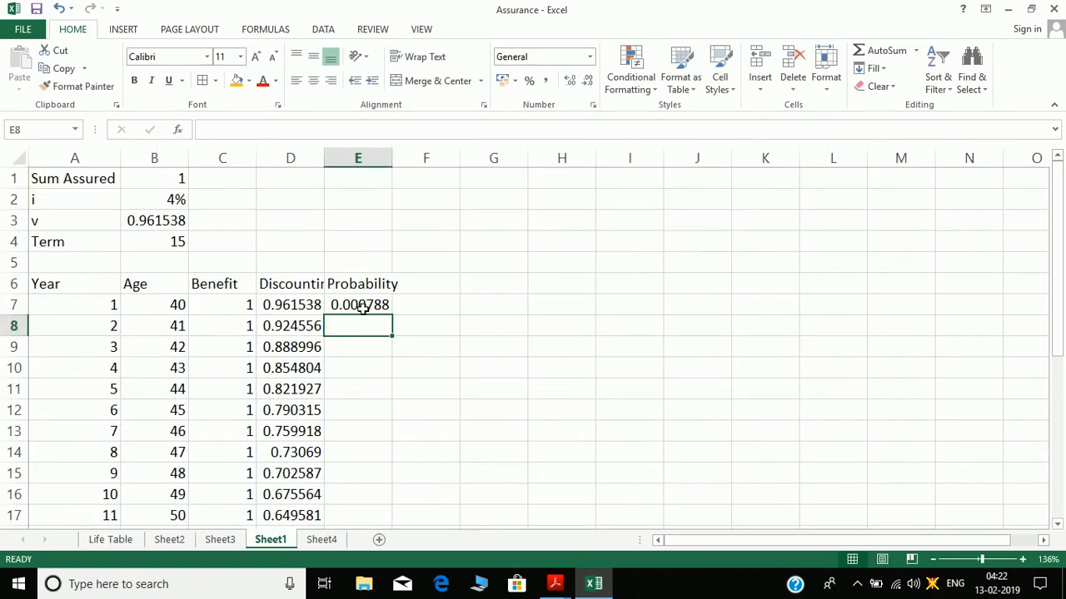
{"action": "left_click", "coordinate": [361, 307]}
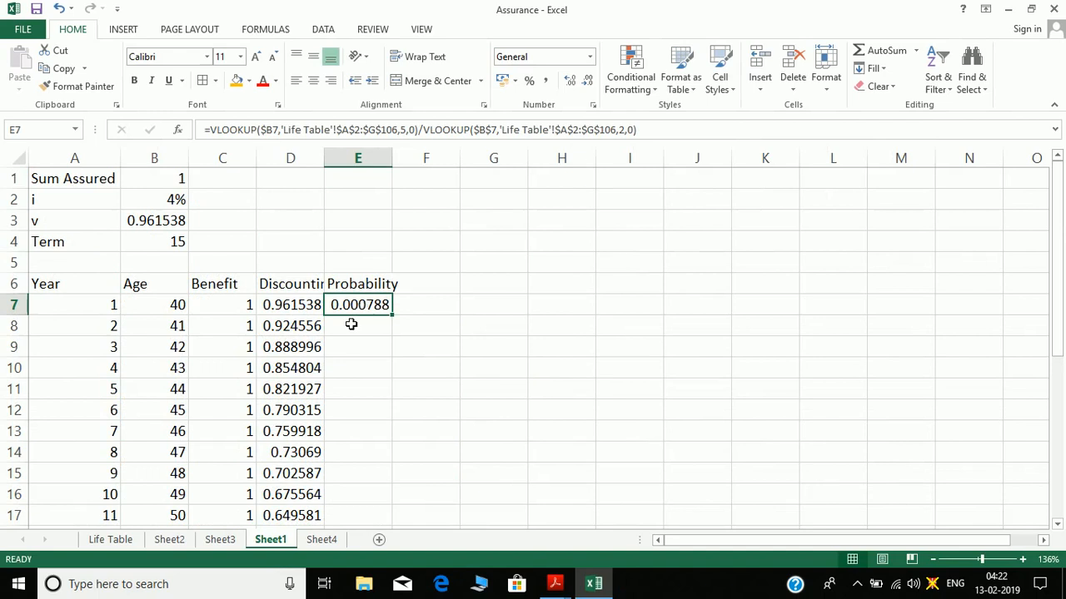
{"action": "left_click", "coordinate": [351, 325]}
{"action": "left_click", "coordinate": [357, 306]}
{"action": "left_click", "coordinate": [346, 335]}
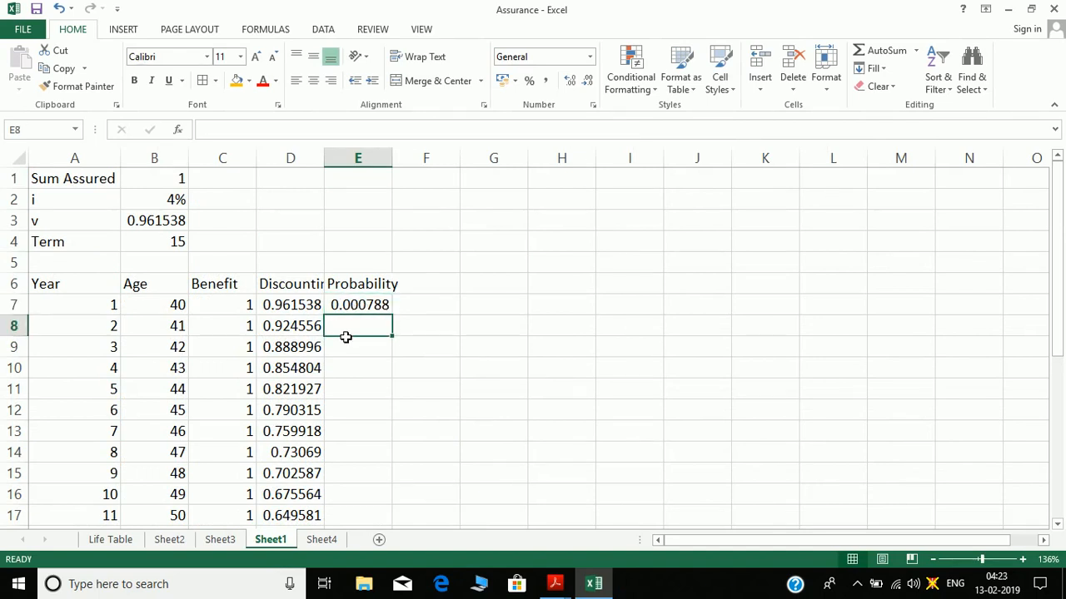
{"action": "type", "text": "="}
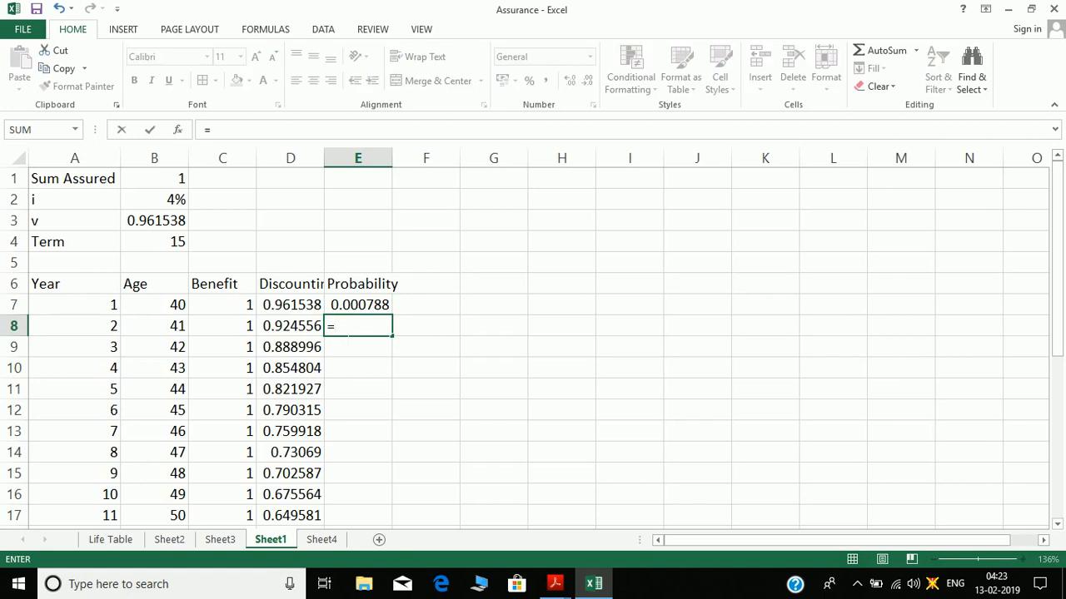
{"action": "left_click", "coordinate": [112, 539]}
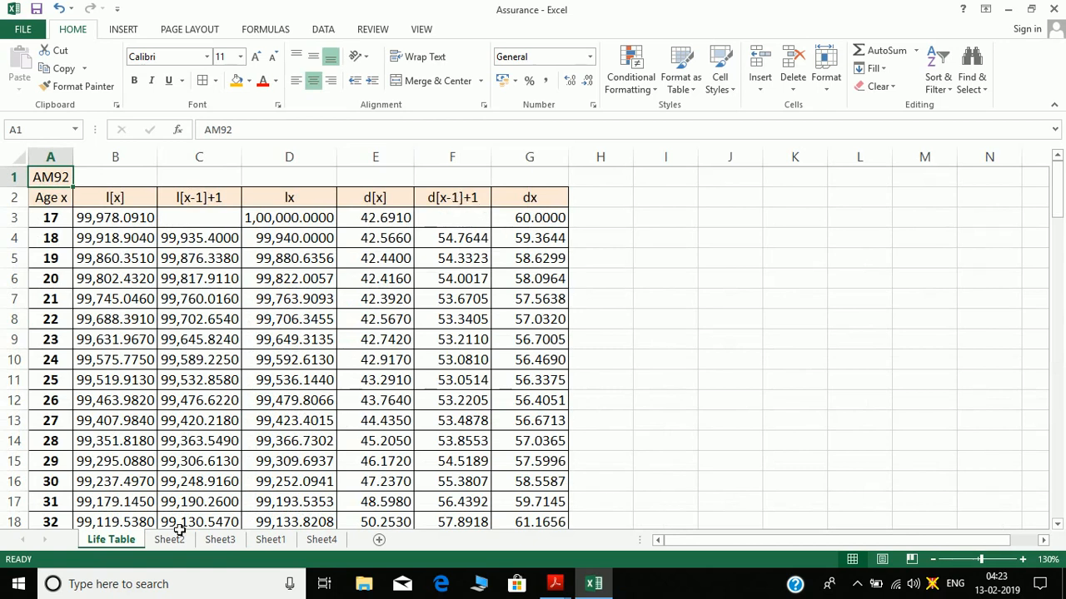
{"action": "left_click", "coordinate": [271, 540]}
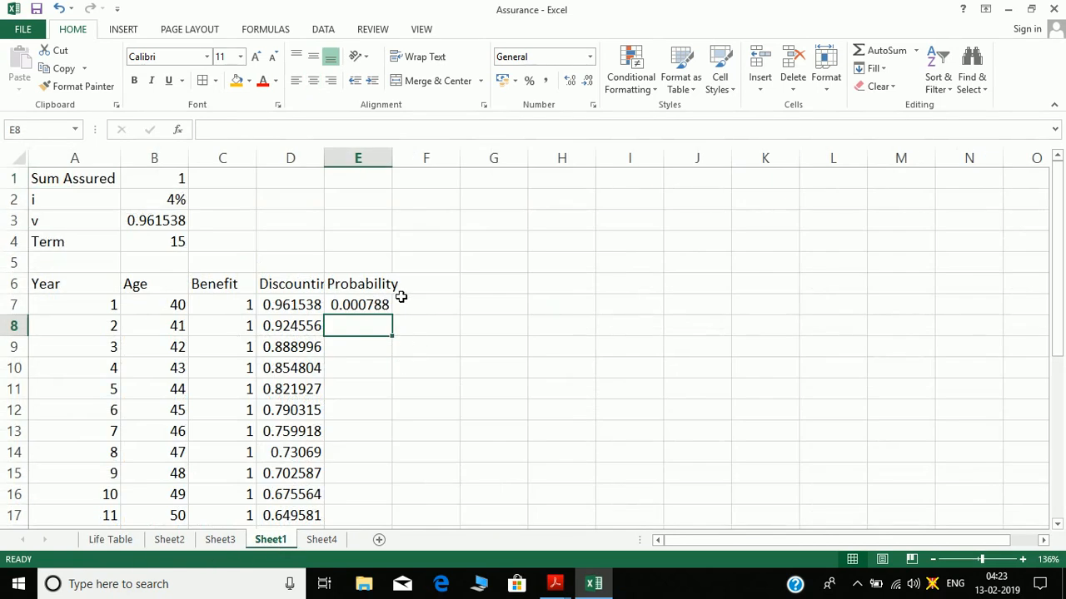
- Start a VLOOKUP formula in E8 with the age in $B8 as the lookup value
{"action": "type", "text": "=v"}
{"action": "key", "text": "Down"}
{"action": "key", "text": "Down"}
{"action": "key", "text": "Down"}
{"action": "key", "text": "Down"}
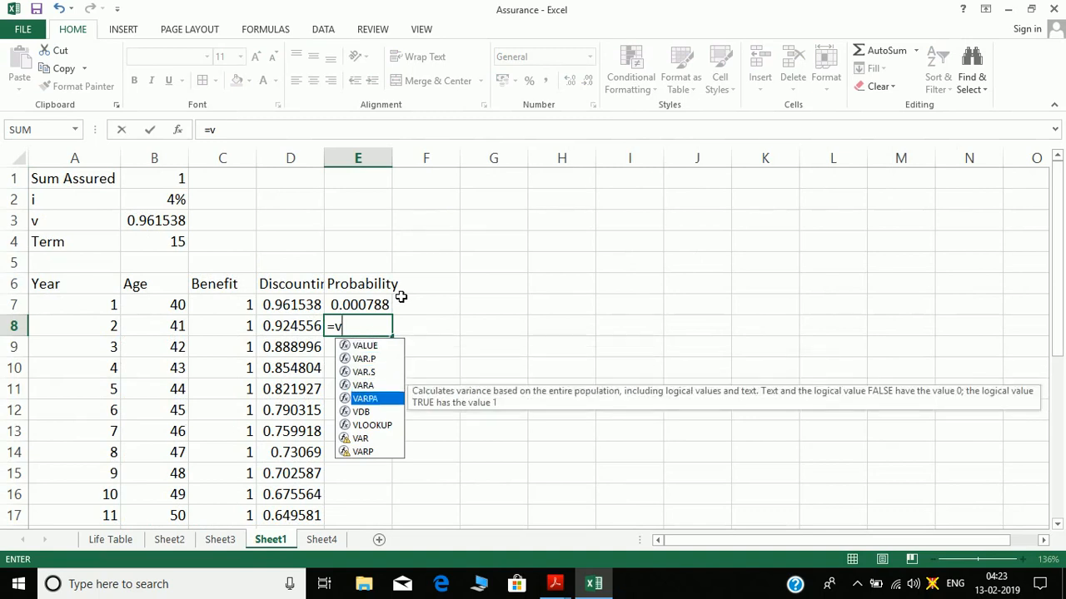
{"action": "key", "text": "Down"}
{"action": "key", "text": "Down"}
{"action": "key", "text": "Tab"}
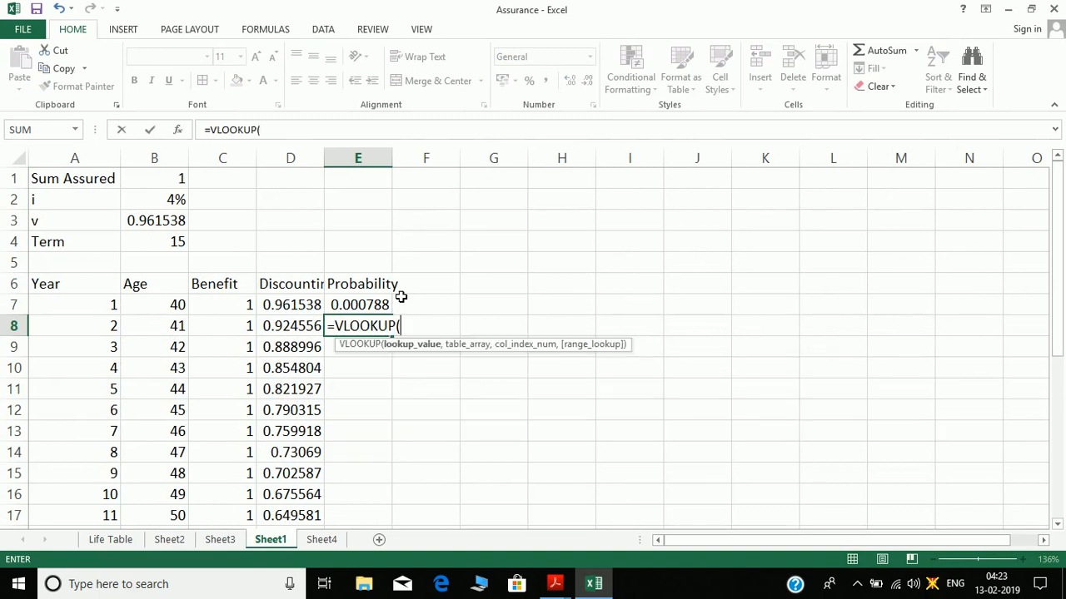
{"action": "left_click", "coordinate": [178, 327]}
{"action": "key", "text": "F4"}
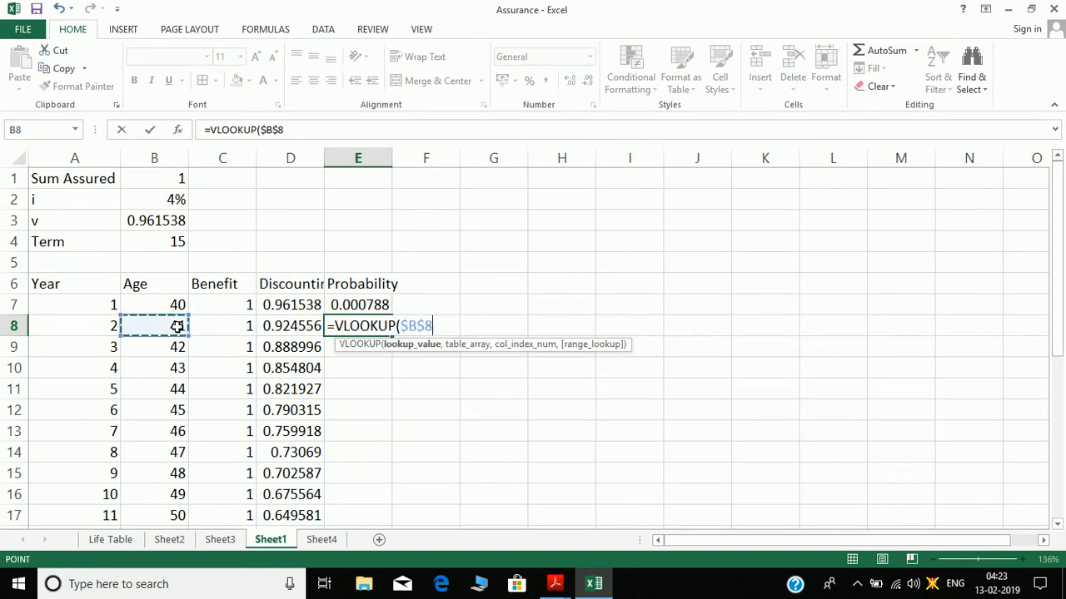
{"action": "key", "text": "F4"}
{"action": "key", "text": "F4"}
{"action": "type", "text": ","}
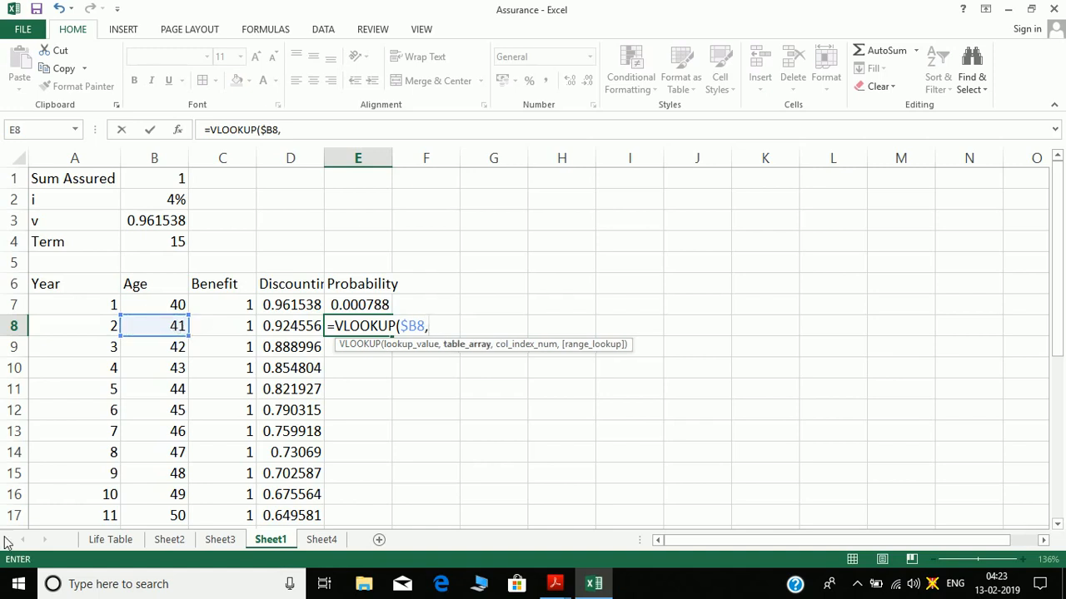
- Set the E8 VLOOKUP's table to 'Life Table'!$A$2:$G$106, with column 6 for d[x-1]+1 and 0 for an exact match
{"action": "left_click", "coordinate": [110, 539]}
{"action": "left_click", "coordinate": [60, 207]}
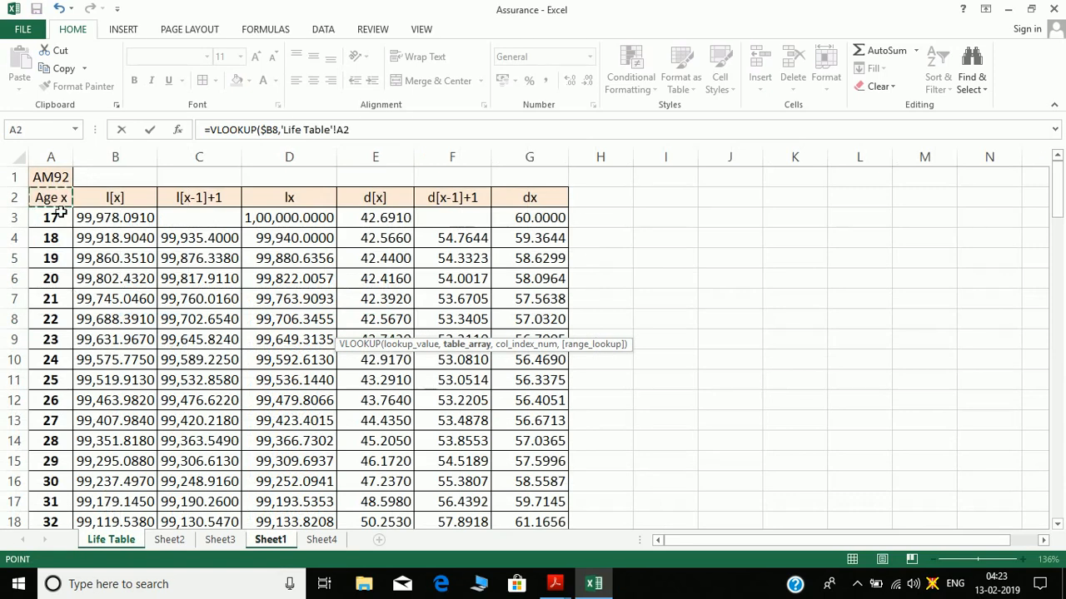
{"action": "key", "text": "ctrl+shift+Right"}
{"action": "key", "text": "ctrl+shift+Down"}
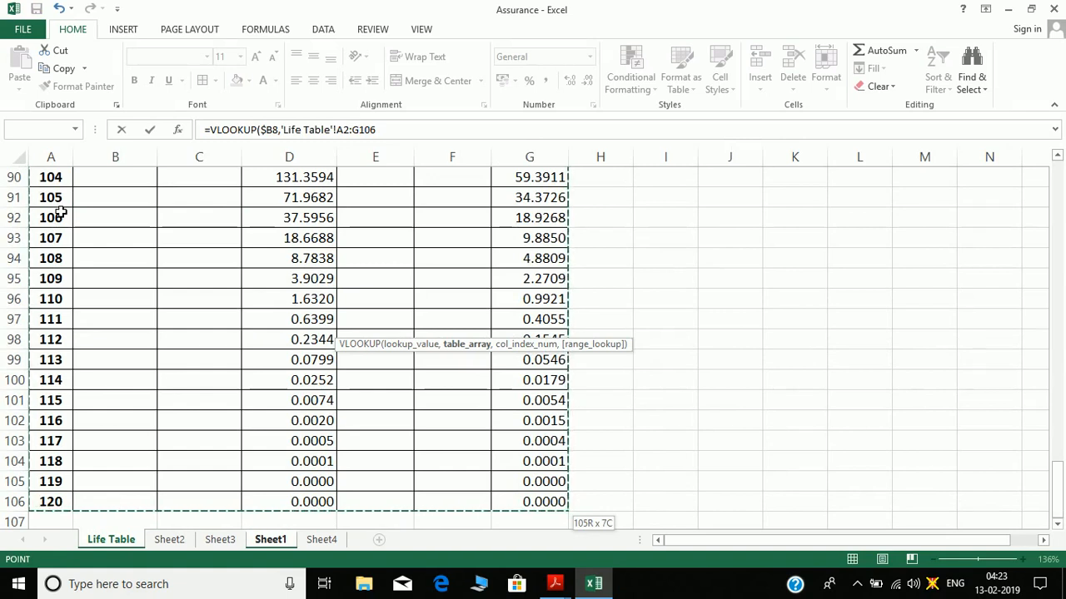
{"action": "key", "text": "F4"}
{"action": "type", "text": ","}
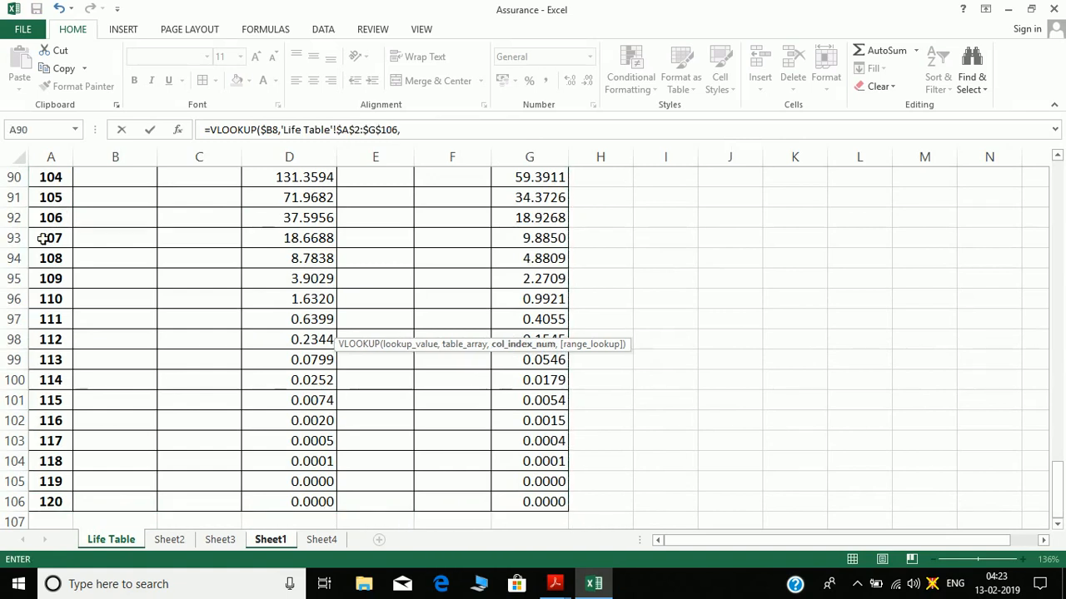
{"action": "left_click_drag", "start_coordinate": [1056, 500], "coordinate": [1056, 167]}
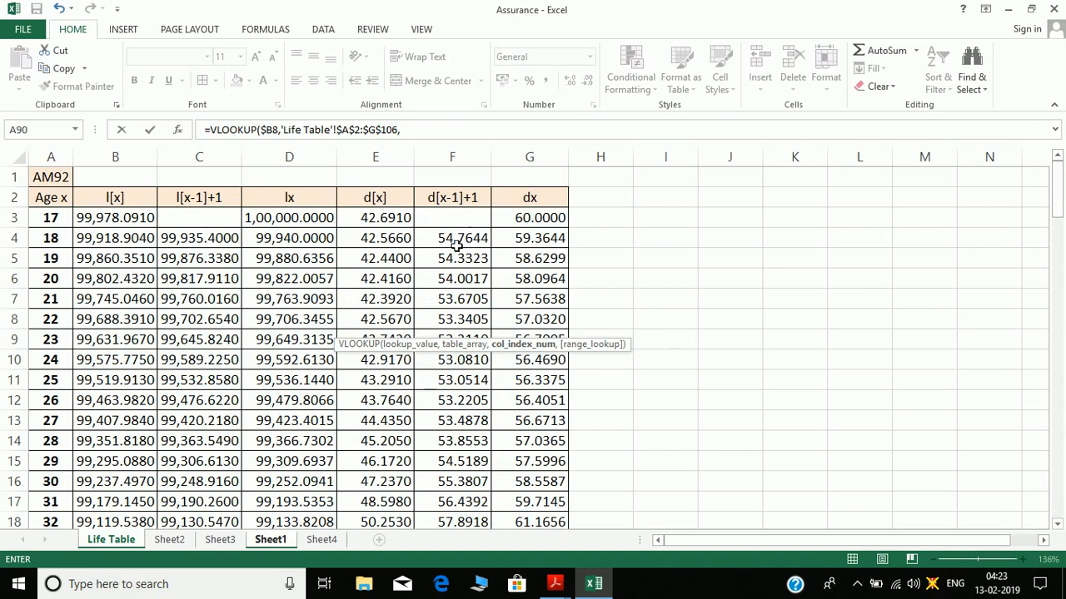
{"action": "type", "text": "6,"}
{"action": "type", "text": "0)/vlo"}
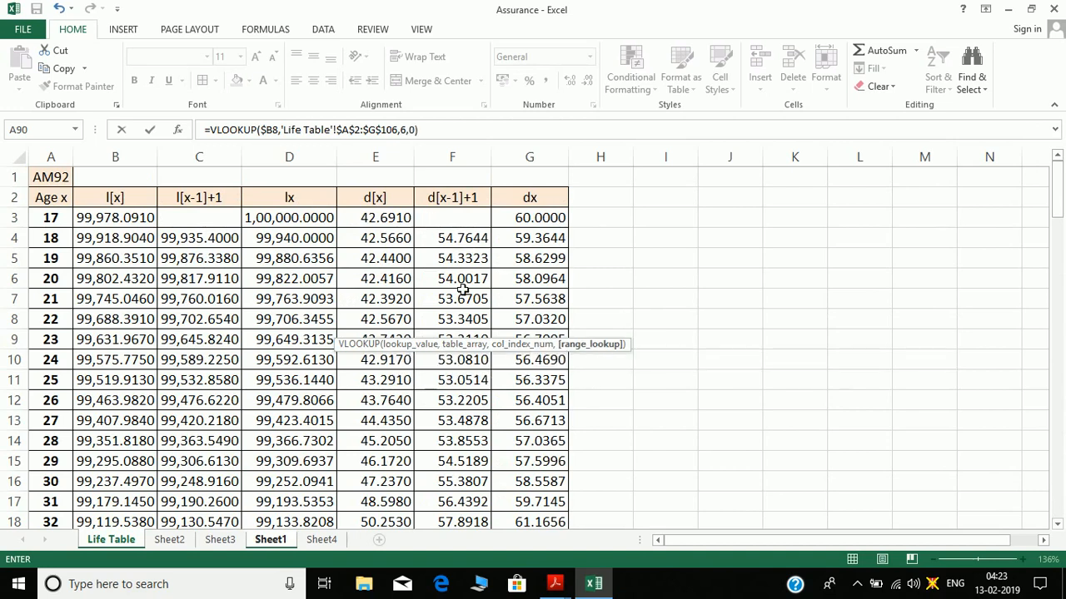
- Divide the E8 lookup by a second VLOOKUP that takes the starting age in B7 as an absolute lookup value
{"action": "key", "text": "Tab"}
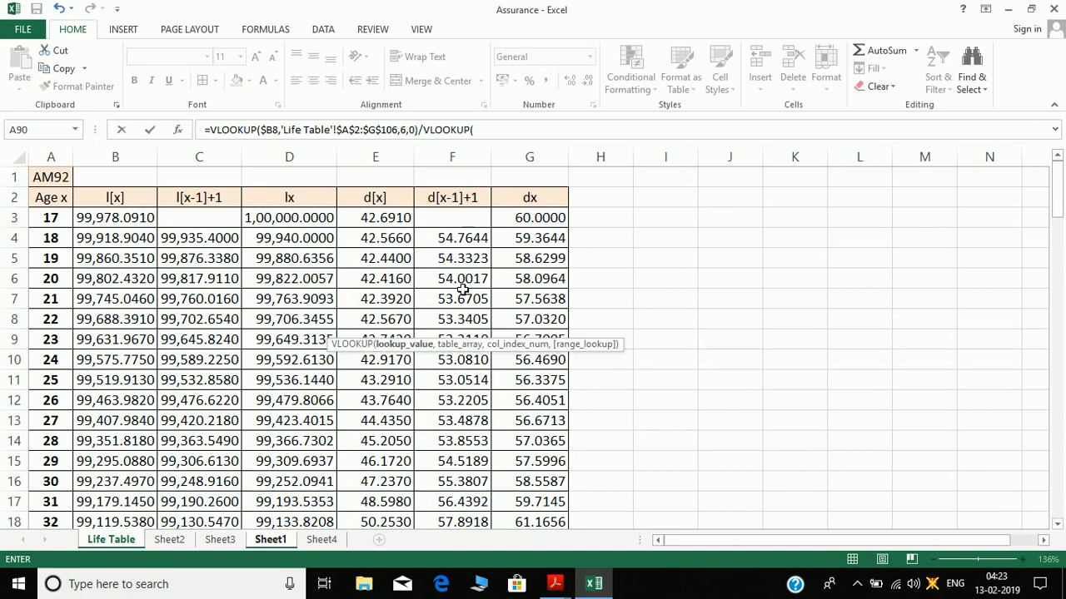
{"action": "left_click", "coordinate": [270, 539]}
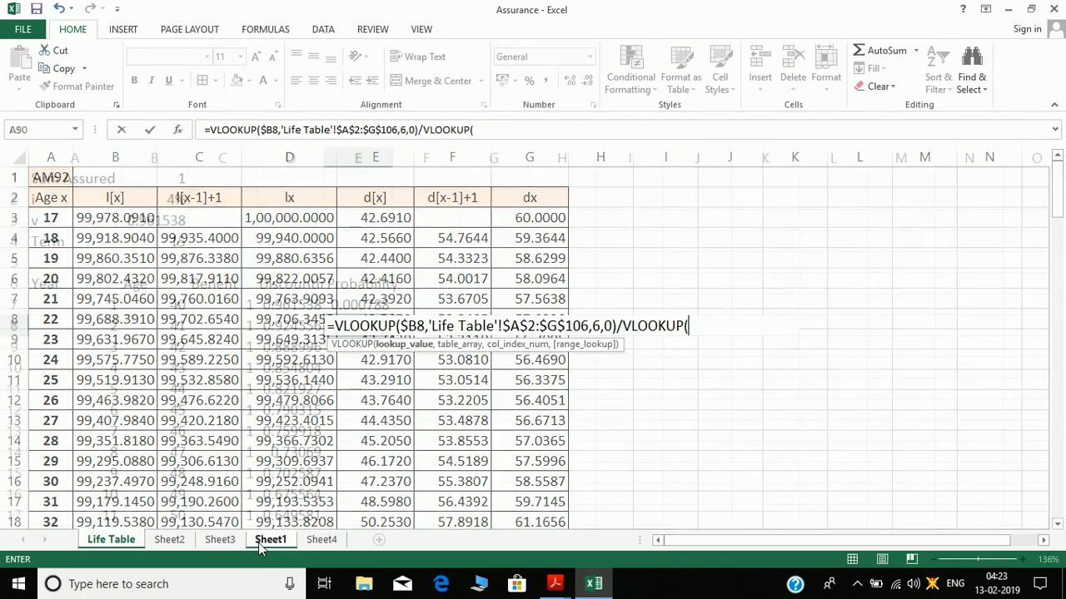
{"action": "key", "text": "BackSpace"}
{"action": "key", "text": "BackSpace"}
{"action": "key", "text": "BackSpace"}
{"action": "key", "text": "BackSpace"}
{"action": "key", "text": "BackSpace"}
{"action": "key", "text": "BackSpace"}
{"action": "key", "text": "BackSpace"}
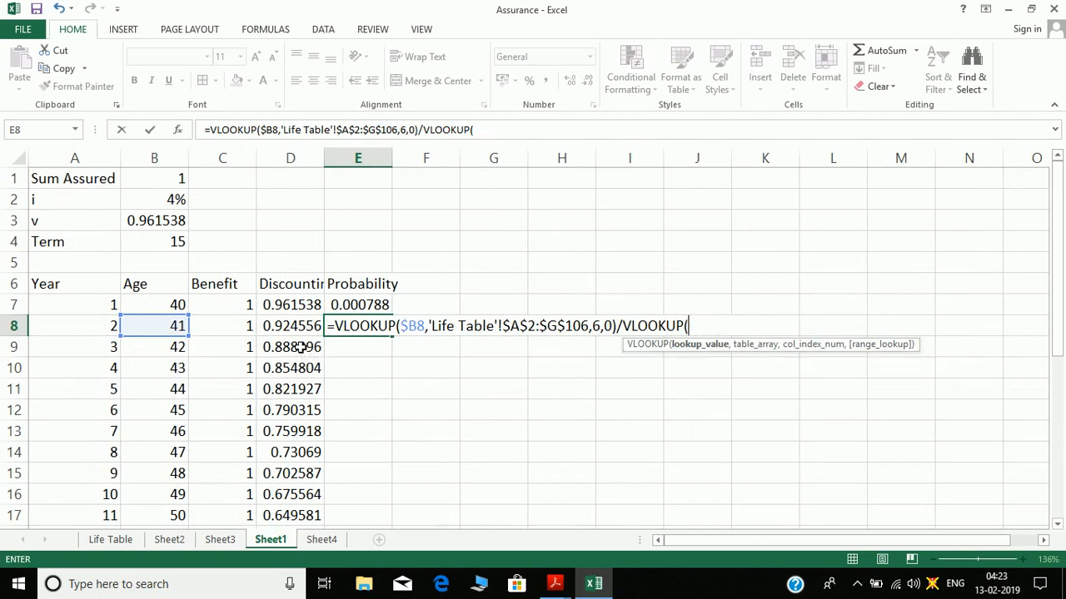
{"action": "left_click", "coordinate": [161, 310]}
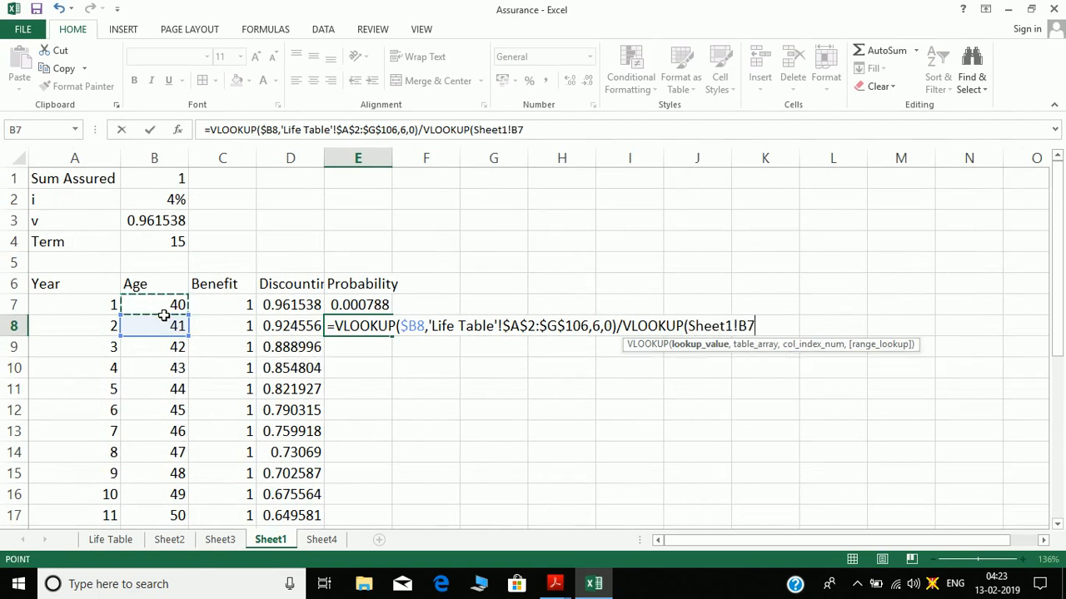
{"action": "key", "text": "F4"}
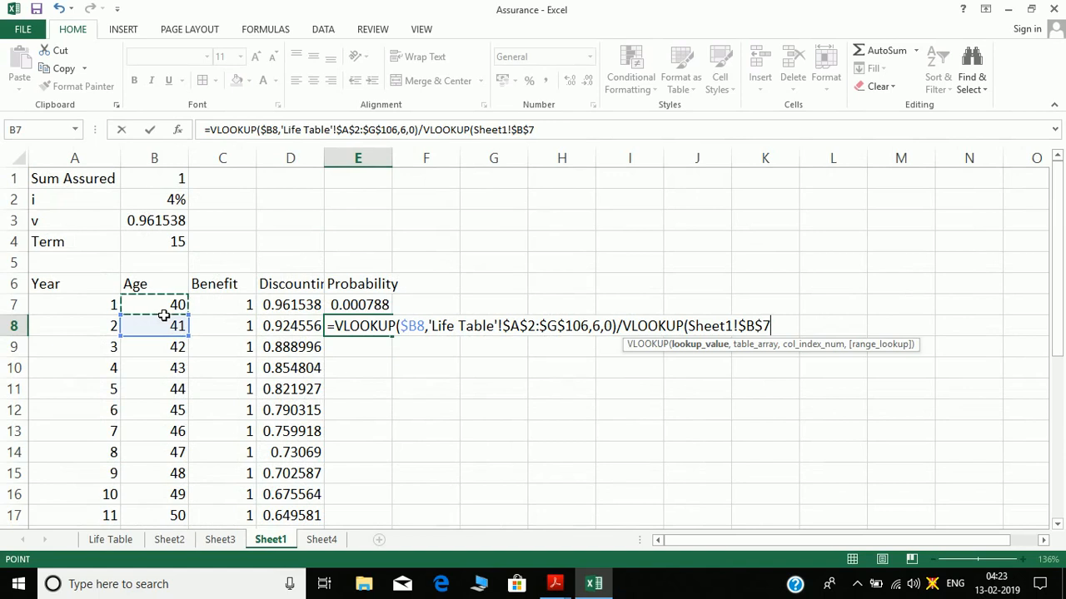
- Remove the Sheet1 prefix from the E8 divisor's lookup value, leaving $B$7 as its first argument
{"action": "left_click", "coordinate": [740, 325]}
{"action": "key", "text": "BackSpace"}
{"action": "key", "text": "BackSpace"}
{"action": "key", "text": "BackSpace"}
{"action": "key", "text": "BackSpace"}
{"action": "key", "text": "BackSpace"}
{"action": "key", "text": "BackSpace"}
{"action": "key", "text": "BackSpace"}
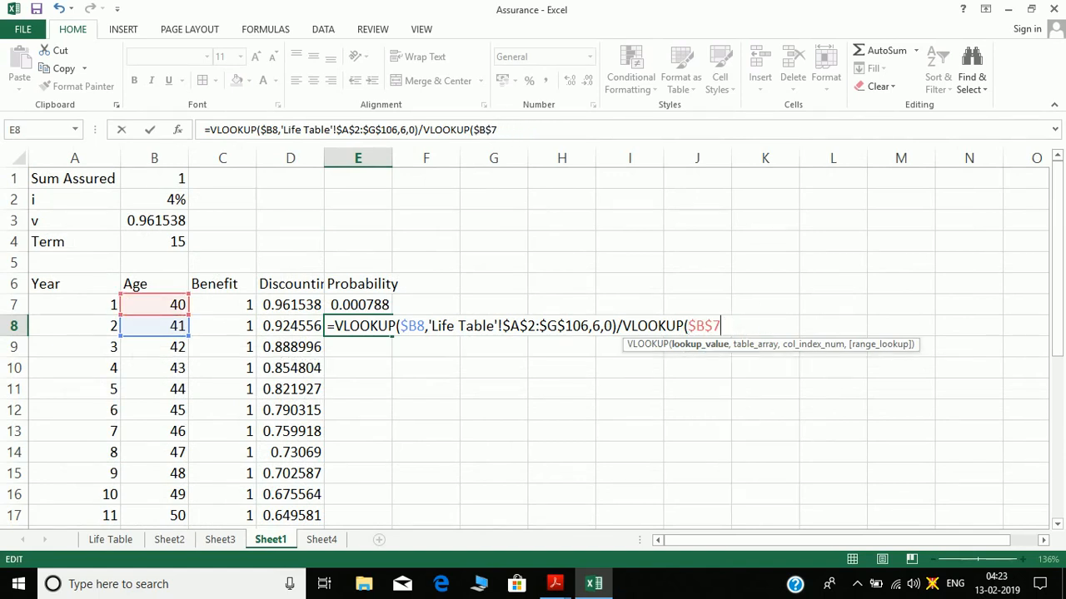
{"action": "type", "text": ","}
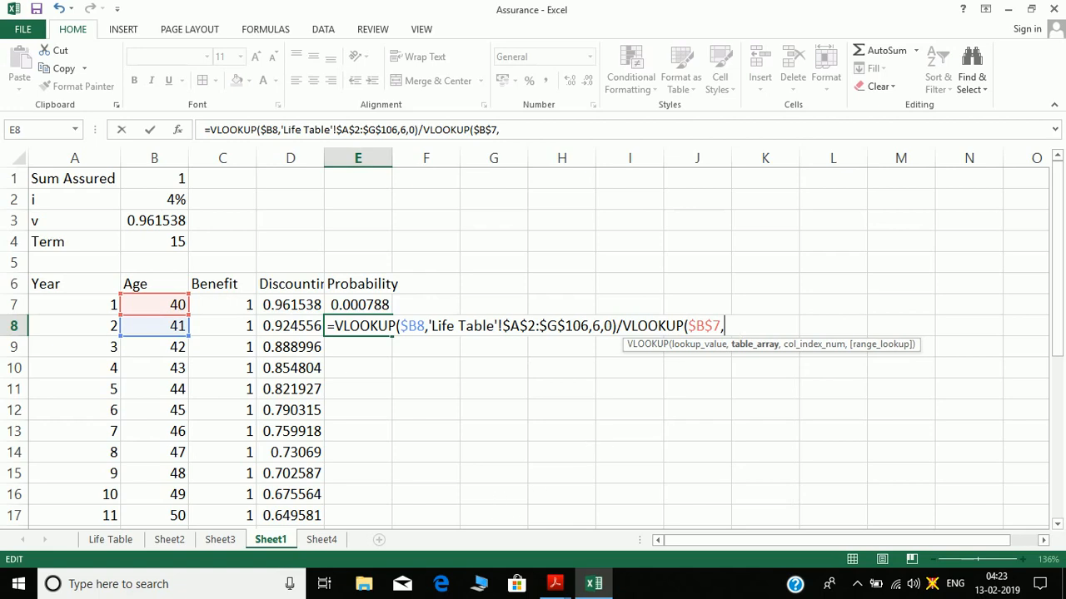
- Complete the E8 divisor with table 'Life Table'!$A$2:$G$106, column 2 for l[x] and 0 for an exact match, and enter the formula
{"action": "left_click", "coordinate": [110, 540]}
{"action": "left_click", "coordinate": [53, 200]}
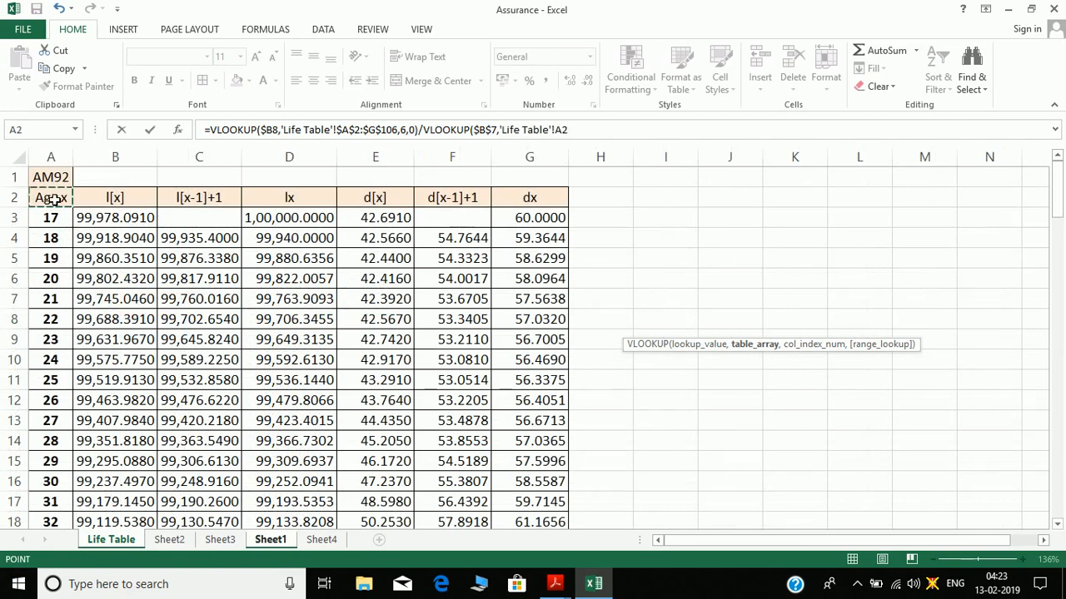
{"action": "key", "text": "ctrl+shift+Right"}
{"action": "key", "text": "ctrl+shift+Down"}
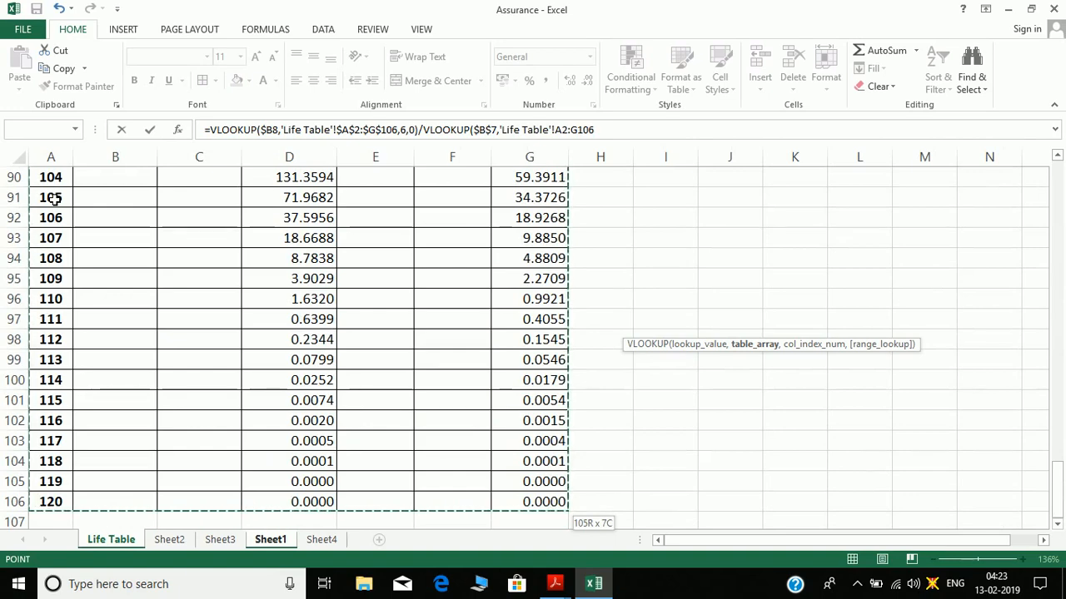
{"action": "key", "text": "F4"}
{"action": "type", "text": ","}
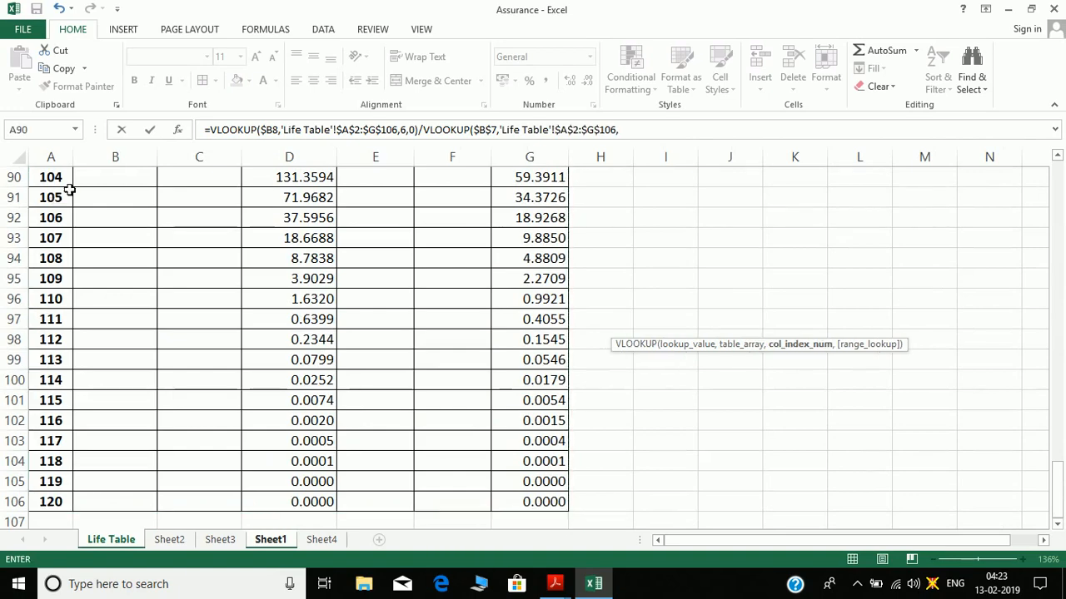
{"action": "left_click_drag", "start_coordinate": [1055, 495], "coordinate": [1026, 172]}
{"action": "type", "text": "2,0"}
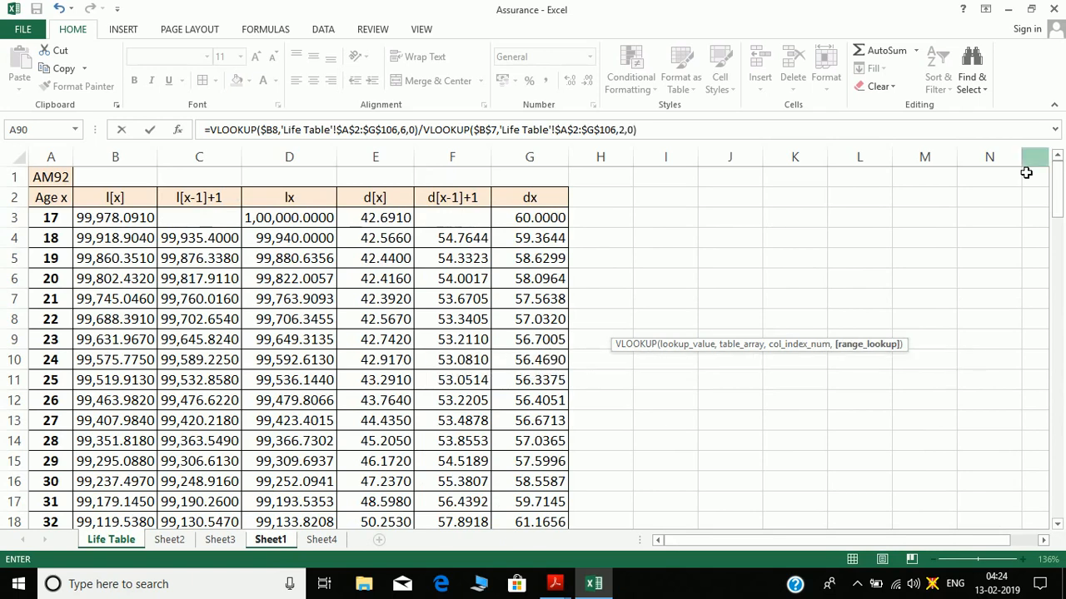
{"action": "key", "text": "Return"}
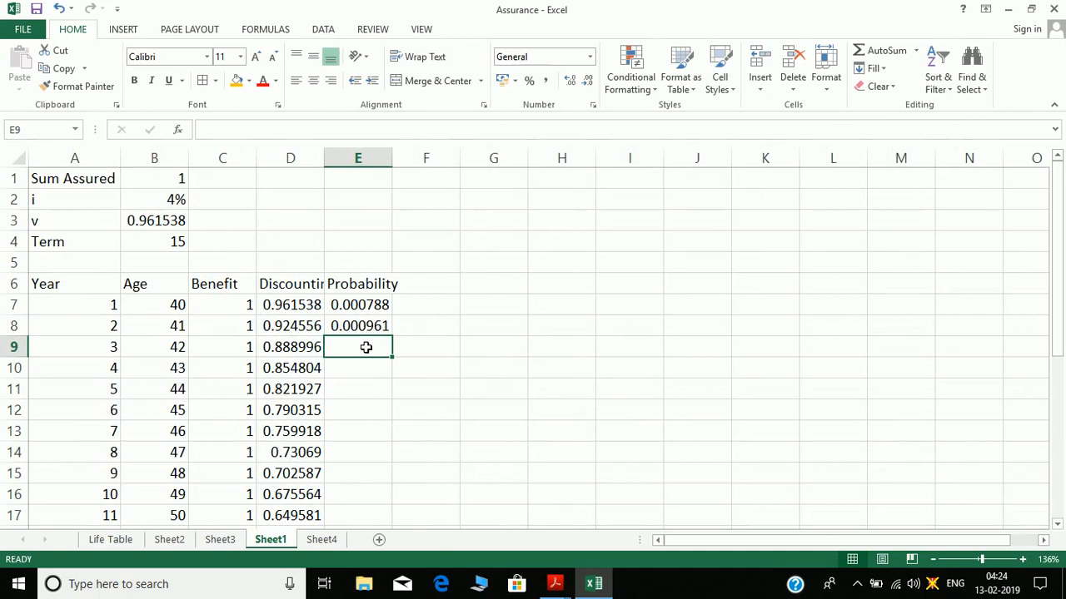
- Start a VLOOKUP formula in E9 with the age in $B9 as the lookup value
{"action": "type", "text": "=vl"}
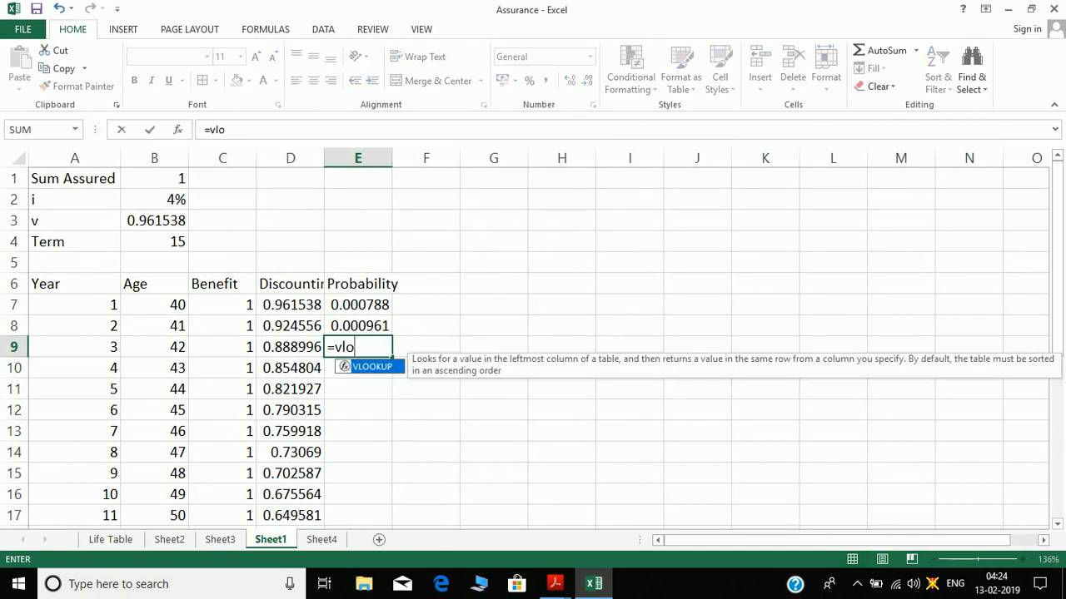
{"action": "type", "text": "o"}
{"action": "key", "text": "Tab"}
{"action": "left_click", "coordinate": [171, 355]}
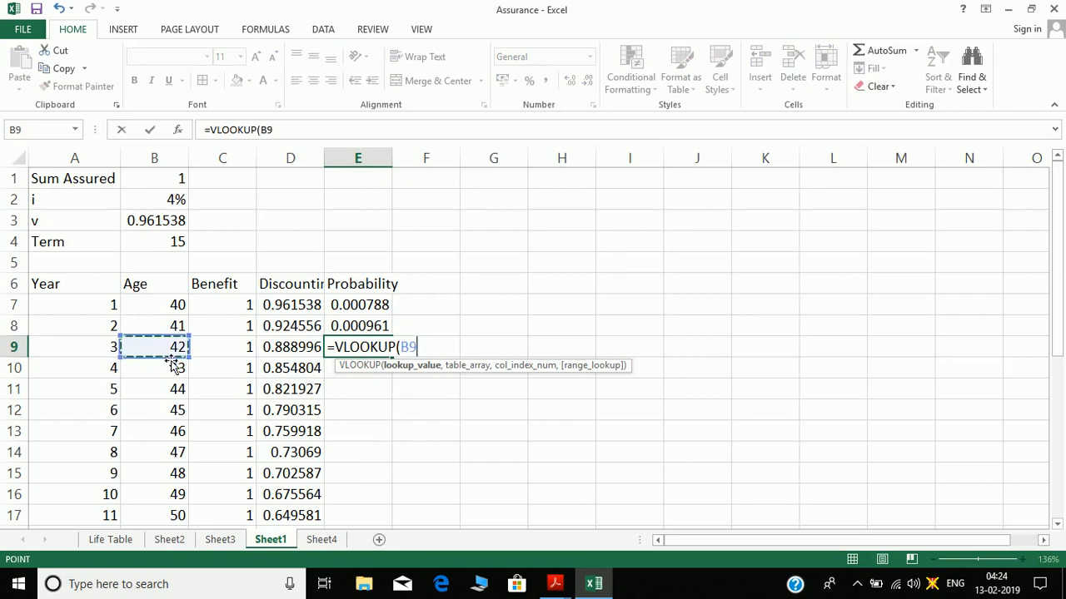
{"action": "key", "text": "F4"}
{"action": "key", "text": "F4"}
{"action": "key", "text": "F4"}
{"action": "type", "text": ","}
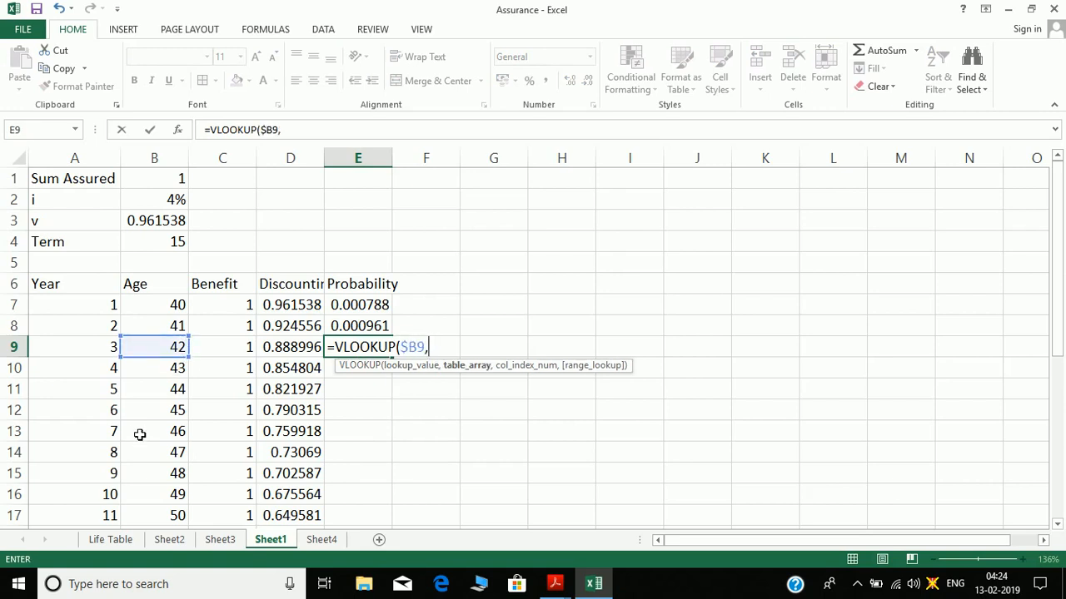
- Set the E9 VLOOKUP's table to 'Life Table'!$A$2:$G$106, with column 7 for dx and 0 for an exact match
{"action": "left_click", "coordinate": [110, 541]}
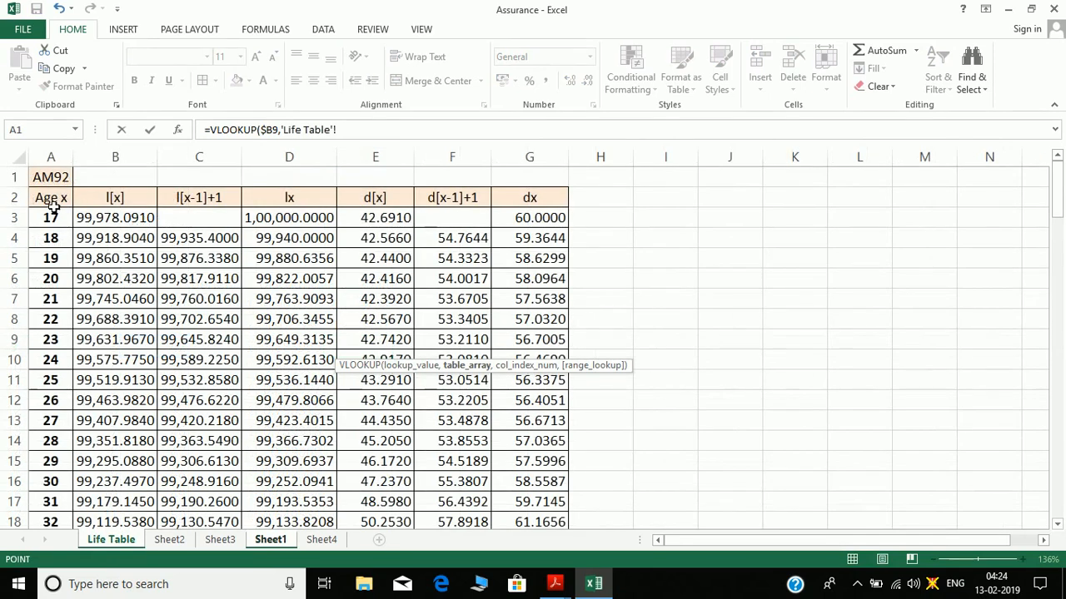
{"action": "left_click", "coordinate": [52, 206]}
{"action": "key", "text": "ctrl+shift+Right"}
{"action": "key", "text": "ctrl+shift+Down"}
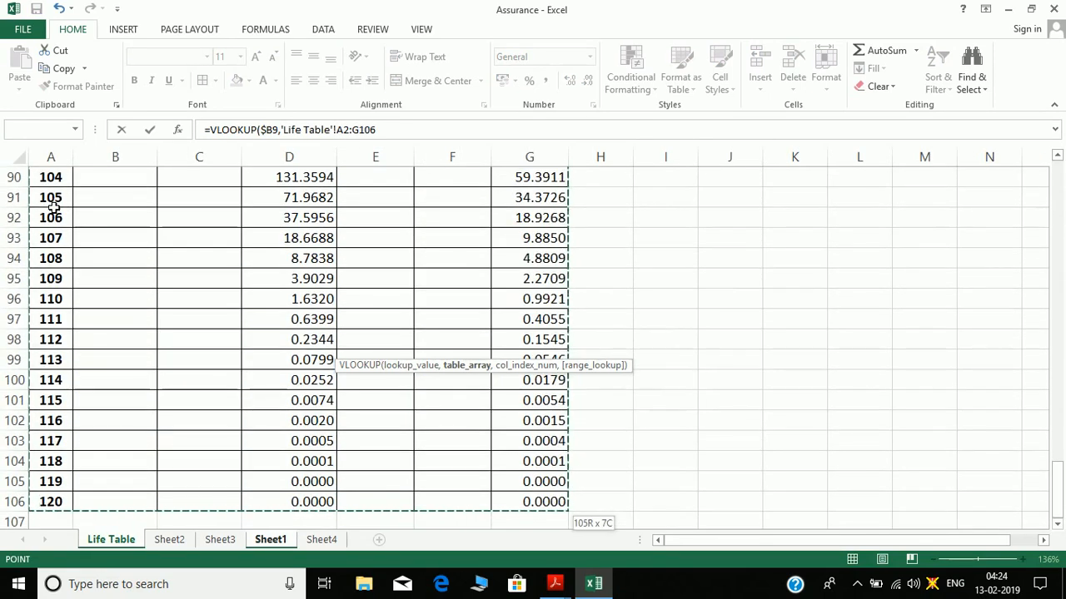
{"action": "key", "text": "F4"}
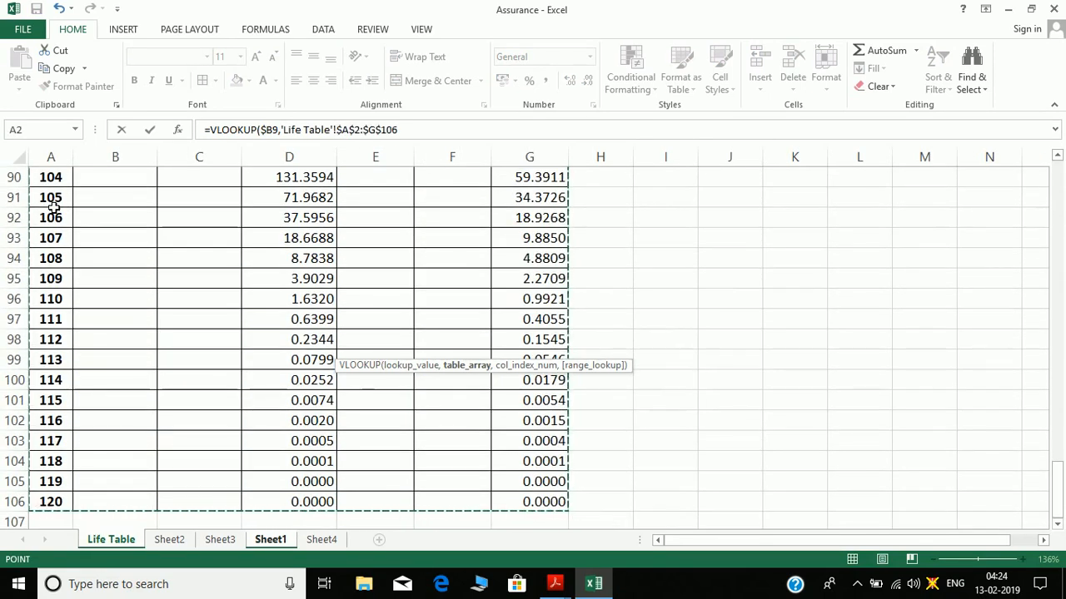
{"action": "type", "text": ","}
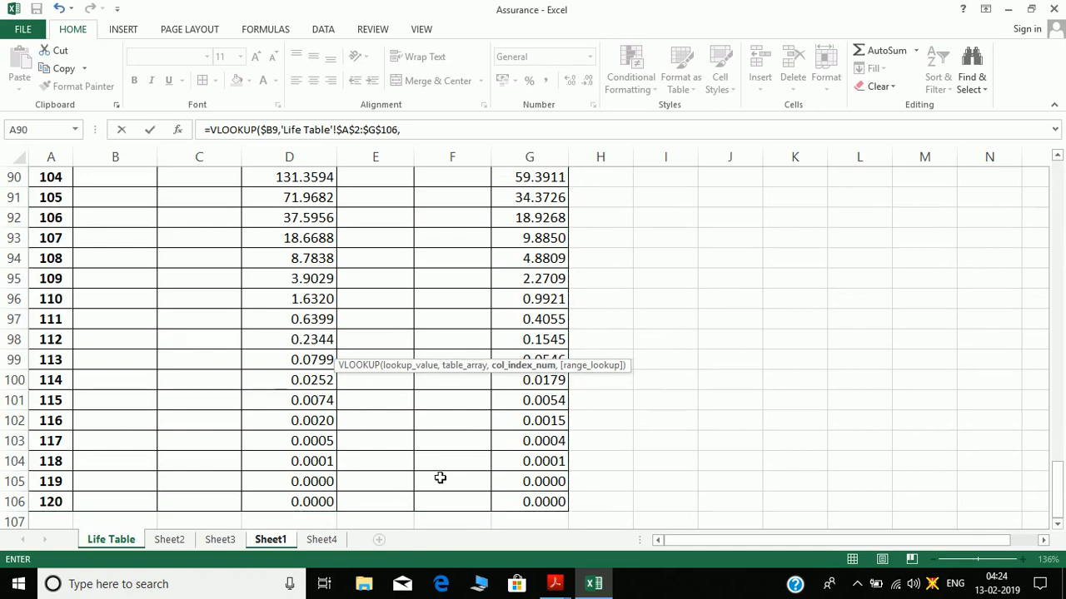
{"action": "left_click_drag", "start_coordinate": [1056, 490], "coordinate": [1050, 168]}
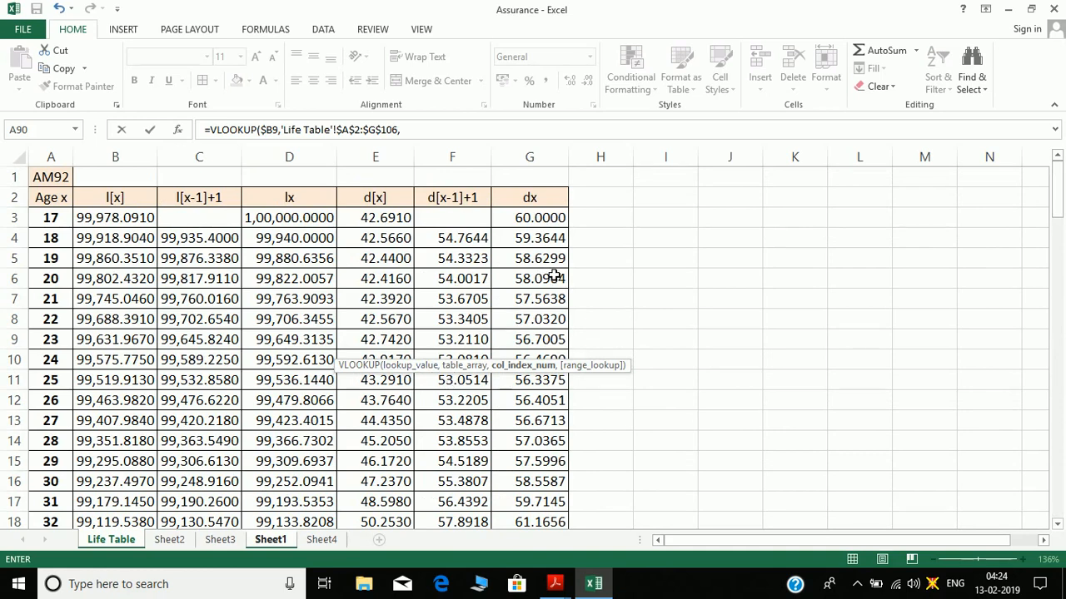
{"action": "type", "text": ",0"}
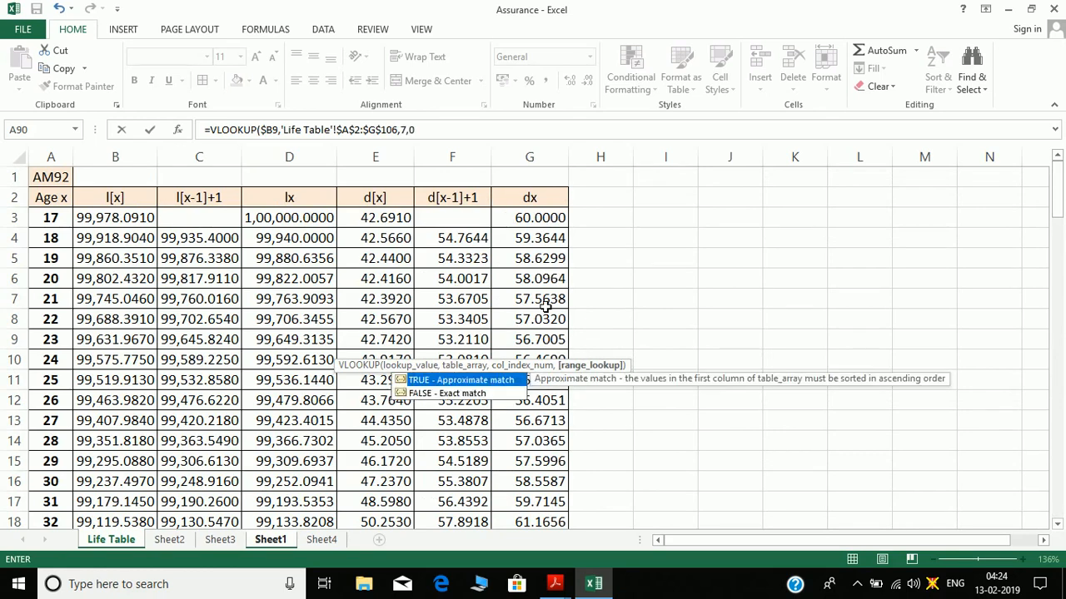
- Divide the E9 lookup by a second VLOOKUP with Sheet1!$B$7 as its lookup value
{"action": "type", "text": ")/vlo"}
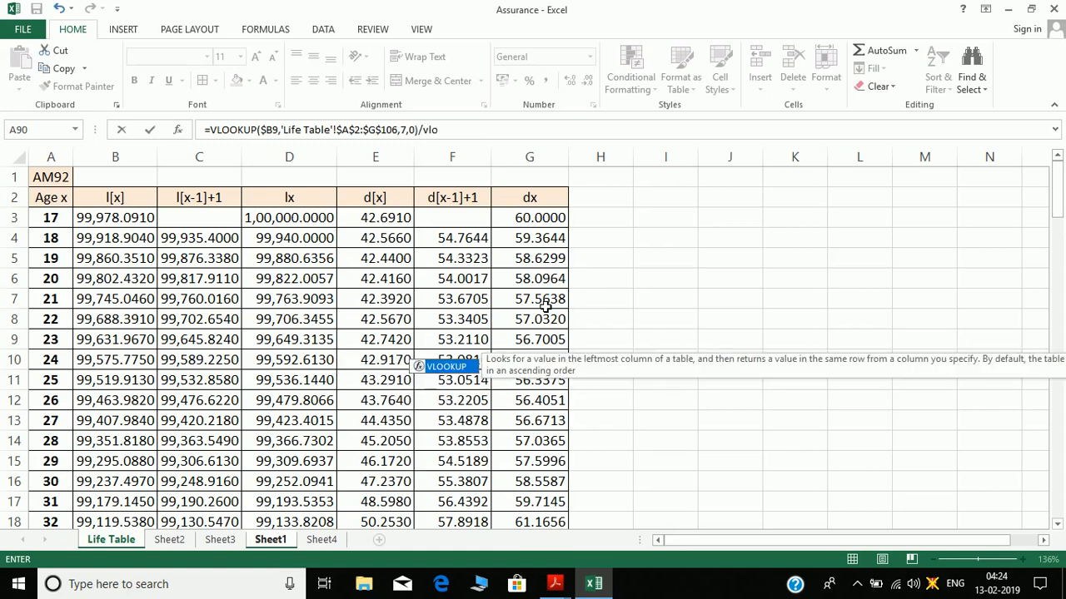
{"action": "key", "text": "Tab"}
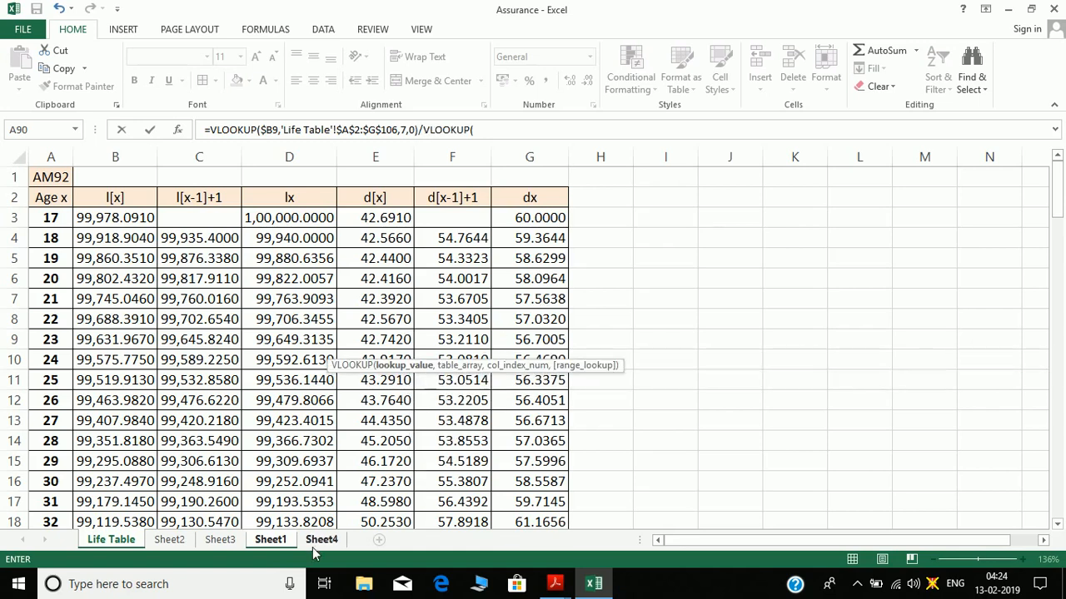
{"action": "left_click", "coordinate": [281, 541]}
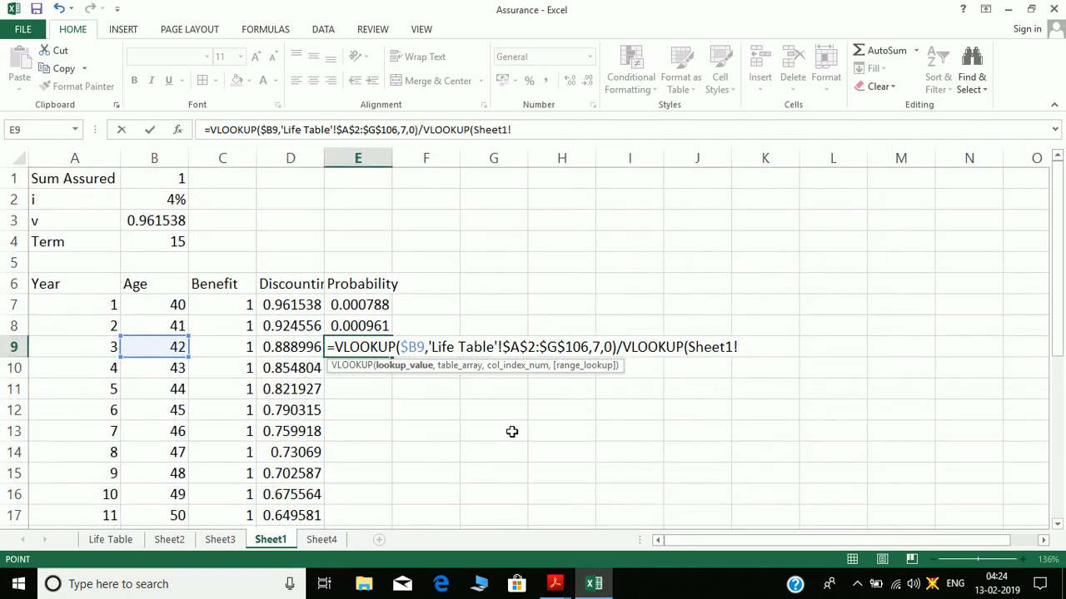
{"action": "left_click", "coordinate": [164, 304]}
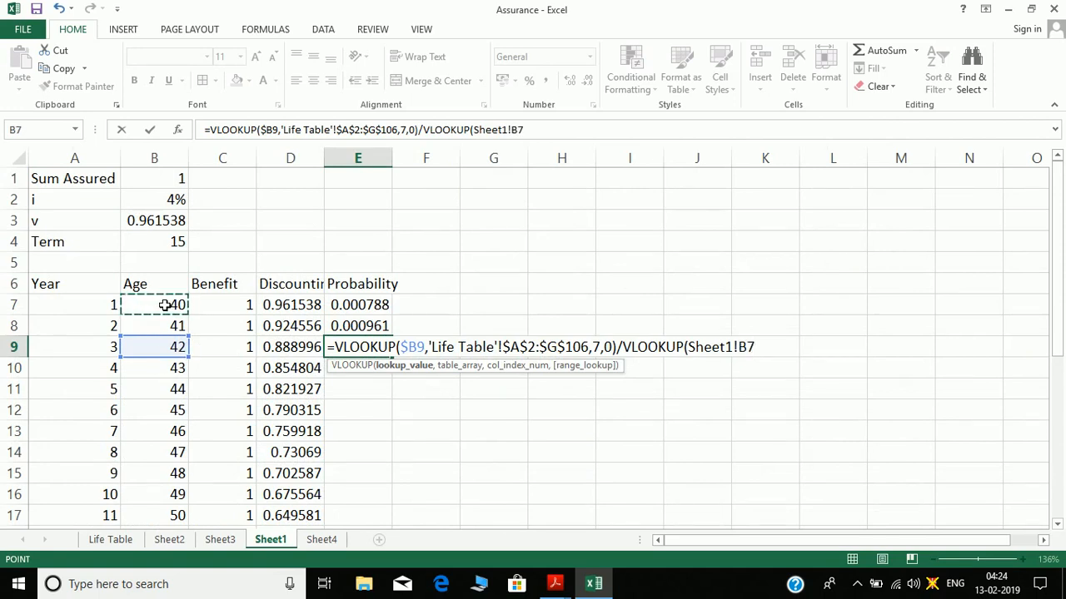
{"action": "key", "text": "F4"}
- Strip the Sheet1 prefix from the E9 divisor's lookup value so its first argument reads $B$7
{"action": "left_click", "coordinate": [737, 347]}
{"action": "double_click", "coordinate": [734, 348]}
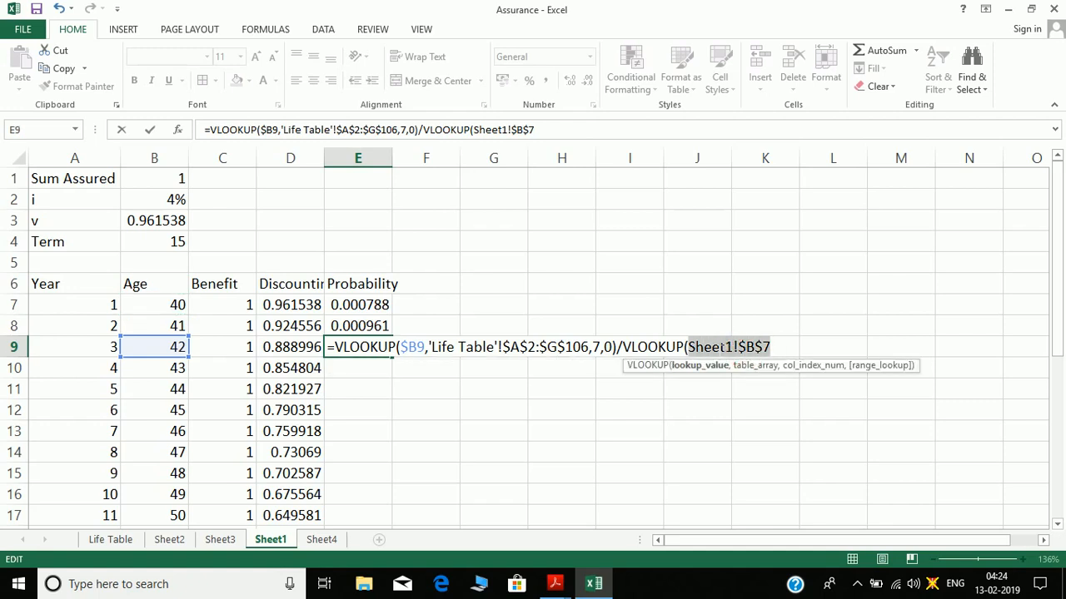
{"action": "left_click_drag", "start_coordinate": [712, 347], "coordinate": [720, 347]}
{"action": "left_click", "coordinate": [733, 347]}
{"action": "key", "text": "shift+Left"}
{"action": "key", "text": "shift+Left"}
{"action": "key", "text": "shift+Left"}
{"action": "key", "text": "shift+Left"}
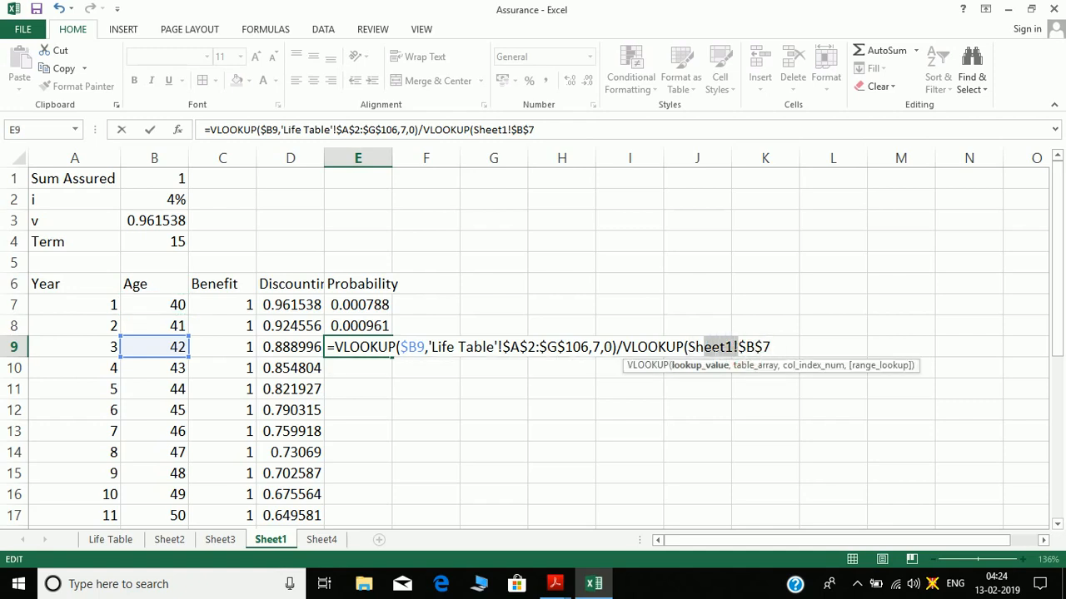
{"action": "key", "text": "shift+Left"}
{"action": "key", "text": "shift+Left"}
{"action": "key", "text": "BackSpace"}
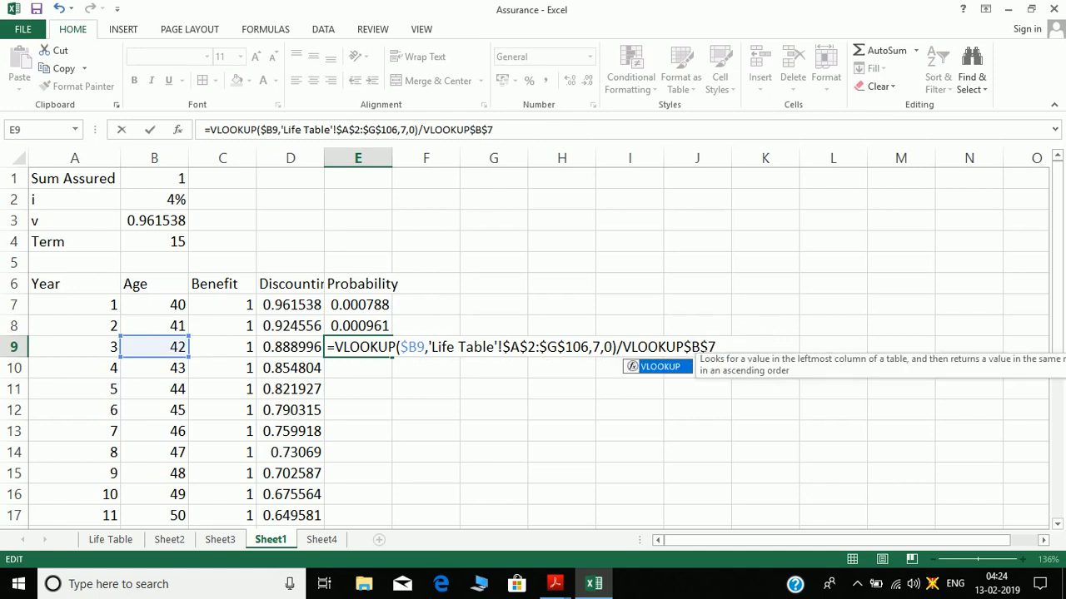
{"action": "type", "text": "("}
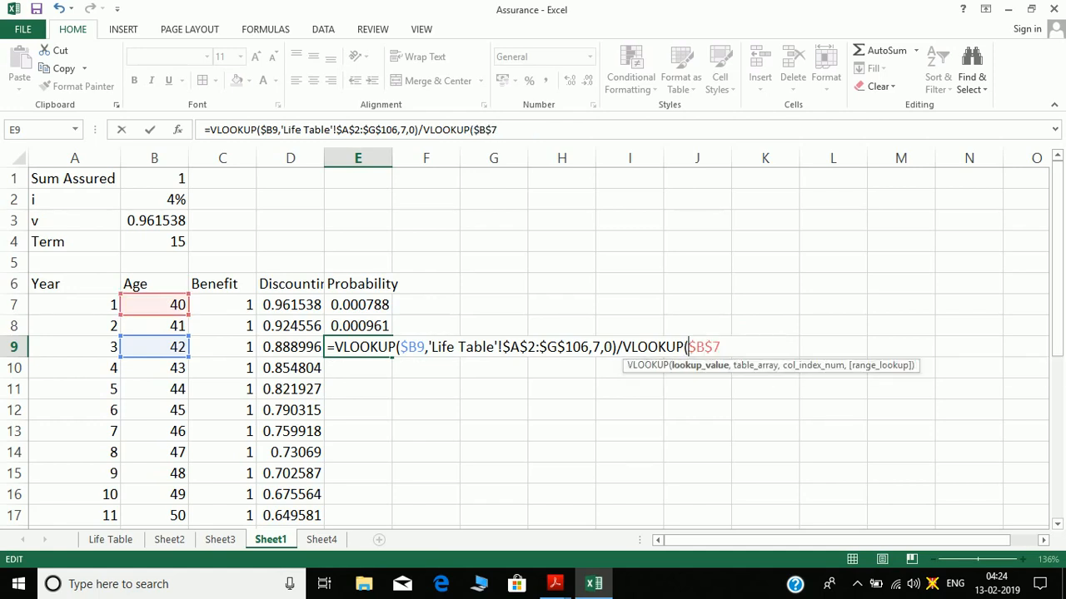
{"action": "left_click", "coordinate": [724, 349]}
{"action": "type", "text": ","}
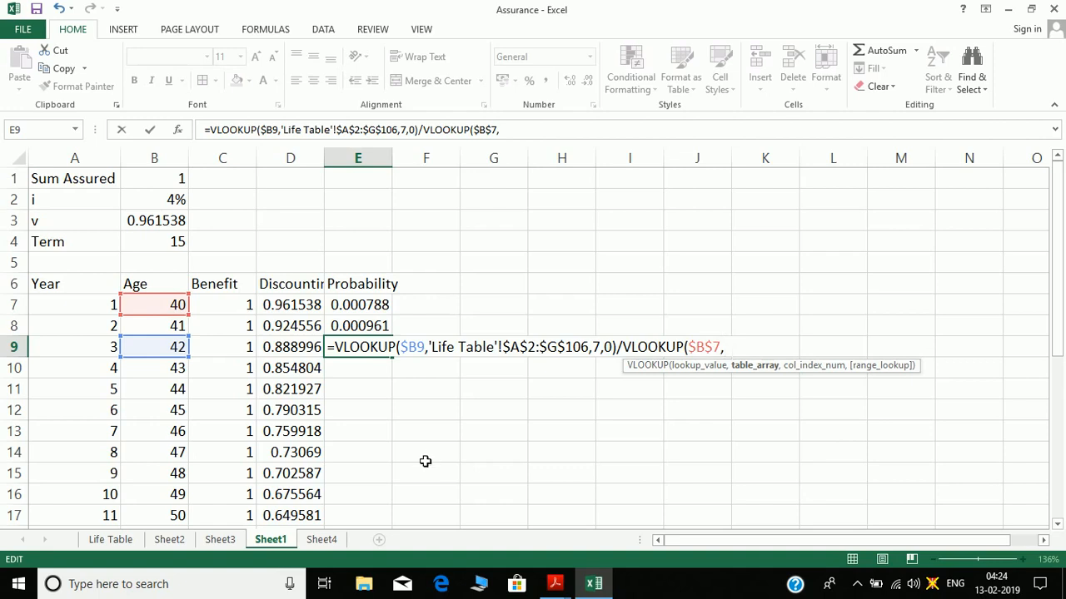
- Finish the E9 divisor with table 'Life Table'!$A$2:$G$106, column 2 for l[x] and 0 for an exact match, and enter the formula
{"action": "left_click", "coordinate": [111, 540]}
{"action": "left_click", "coordinate": [57, 200]}
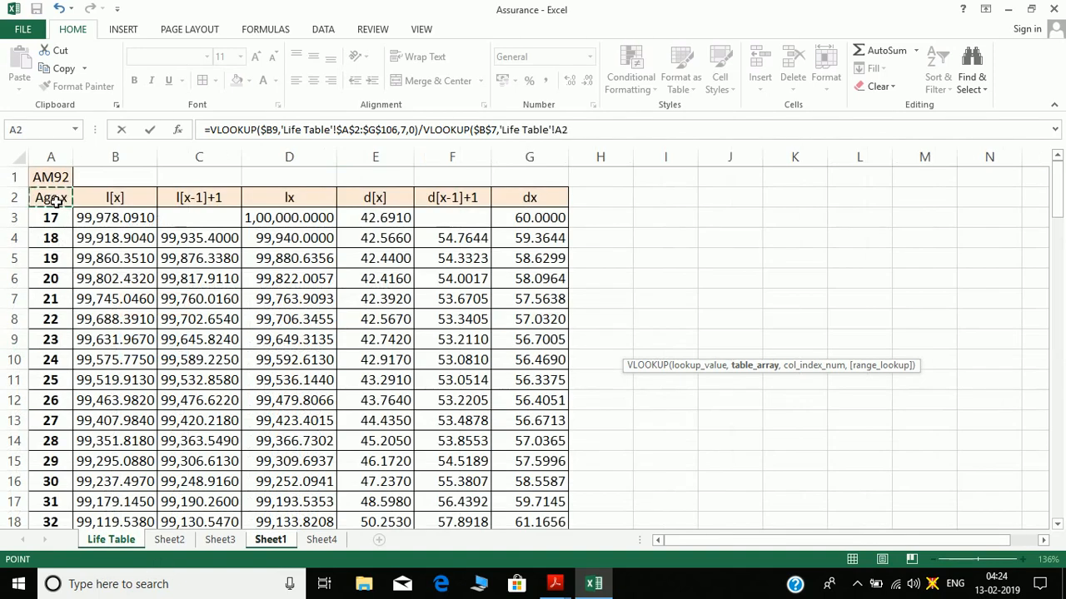
{"action": "key", "text": "ctrl+shift+Right"}
{"action": "key", "text": "ctrl+shift+Down"}
{"action": "key", "text": "F4"}
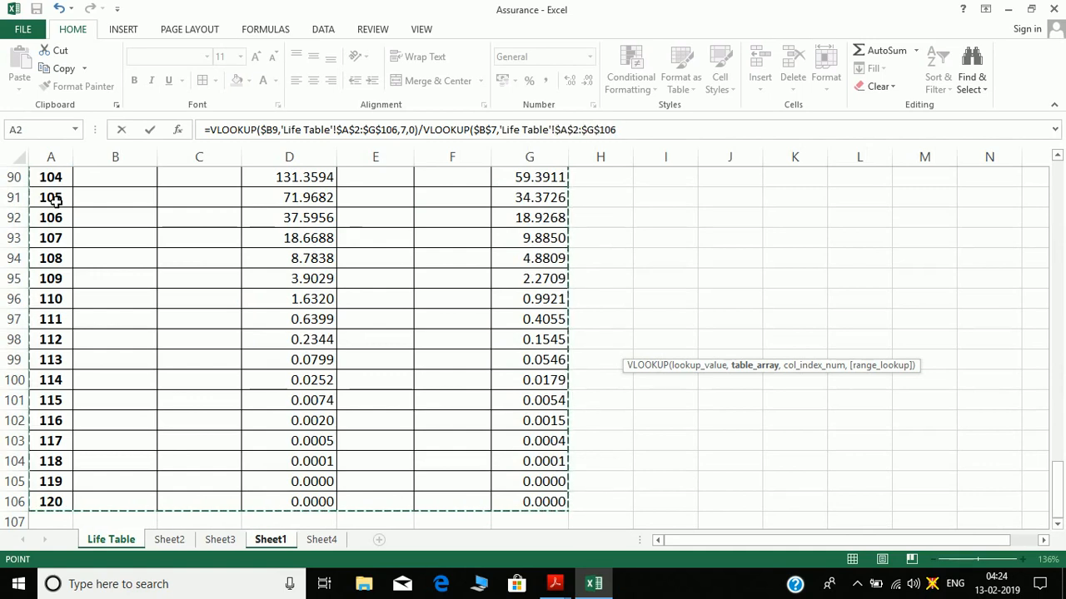
{"action": "type", "text": ","}
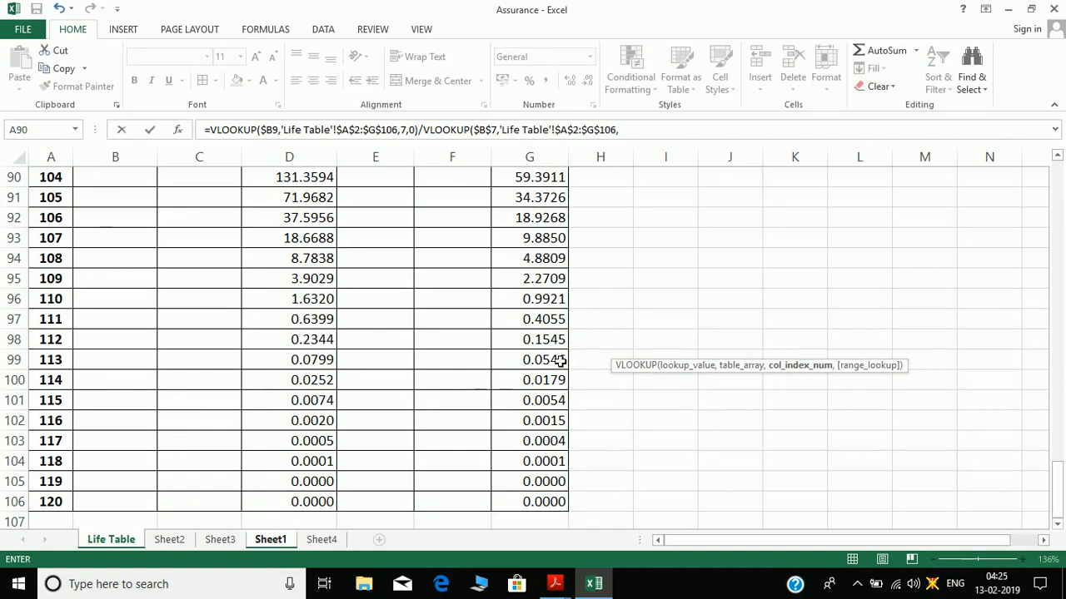
{"action": "type", "text": "2,0"}
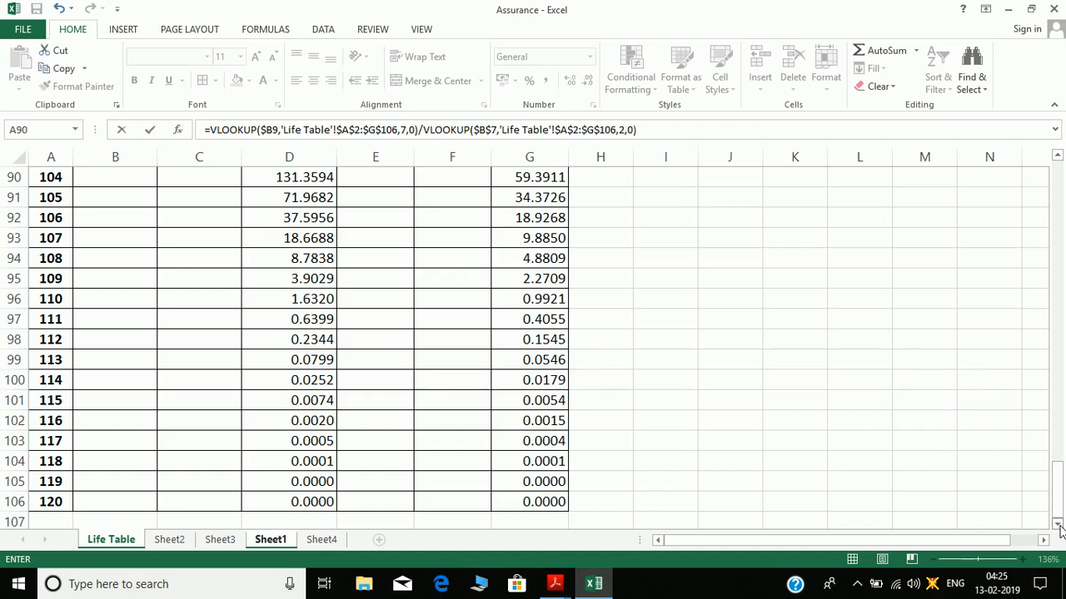
{"action": "key", "text": "Return"}
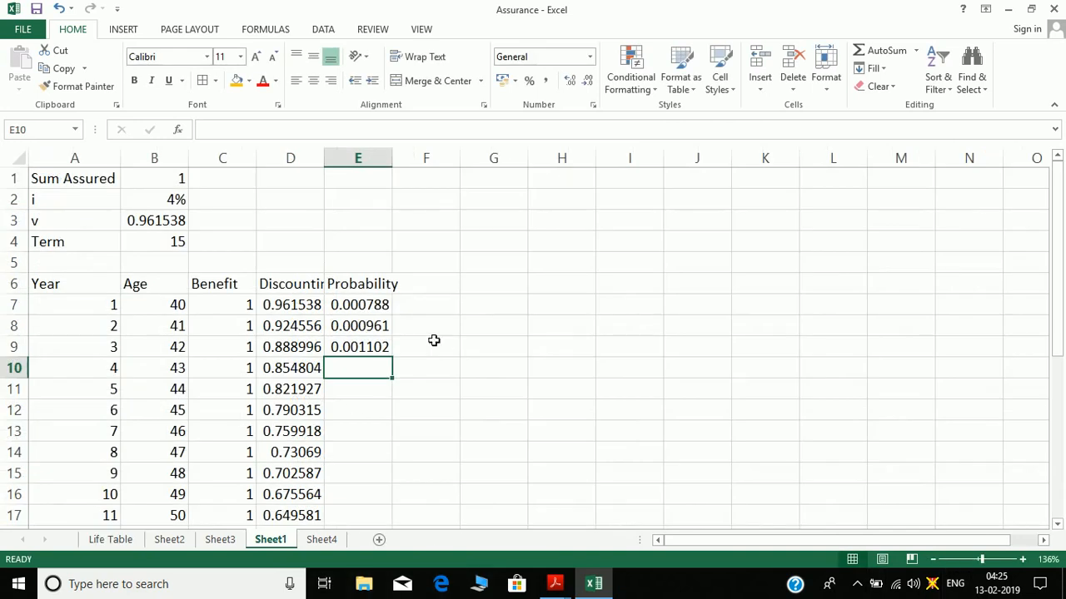
- Fill the E9 probability formula down column E through E22
{"action": "left_click", "coordinate": [388, 348]}
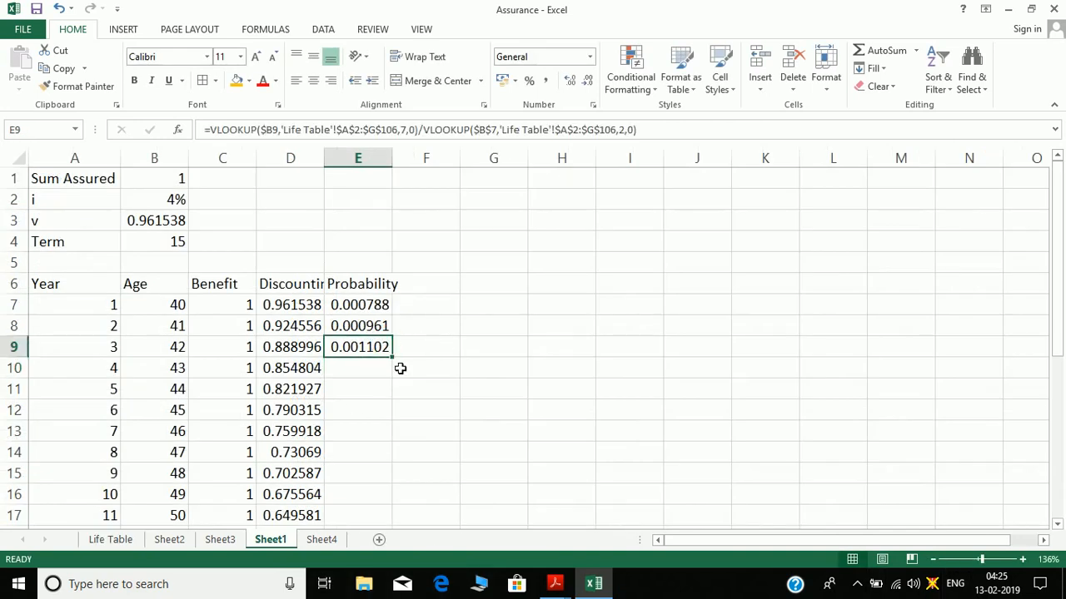
{"action": "double_click", "coordinate": [400, 365]}
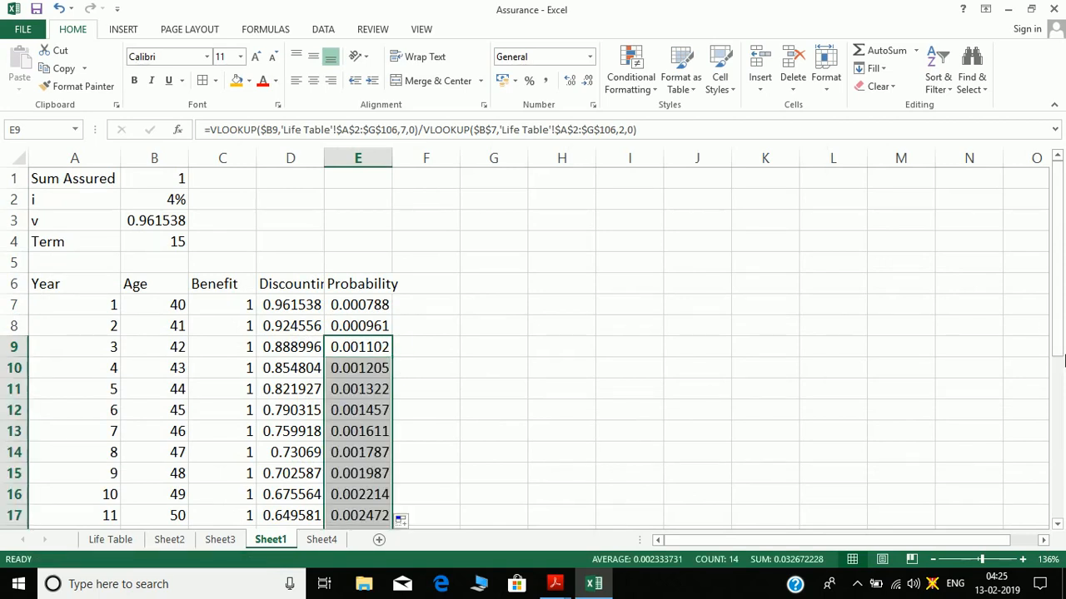
{"action": "left_click_drag", "start_coordinate": [1061, 359], "coordinate": [1059, 457]}
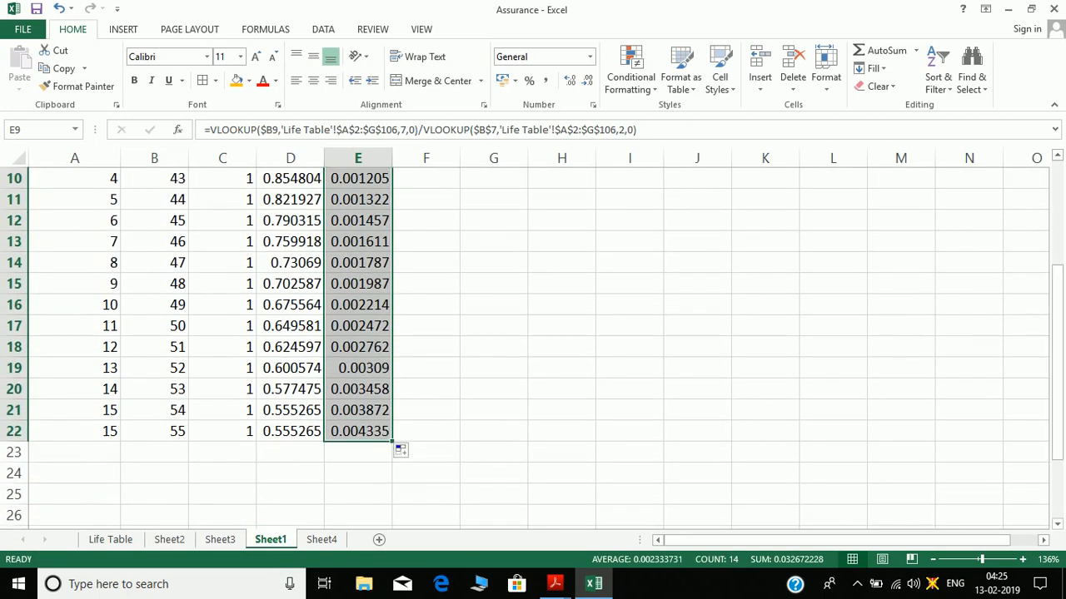
{"action": "double_click", "coordinate": [363, 432]}
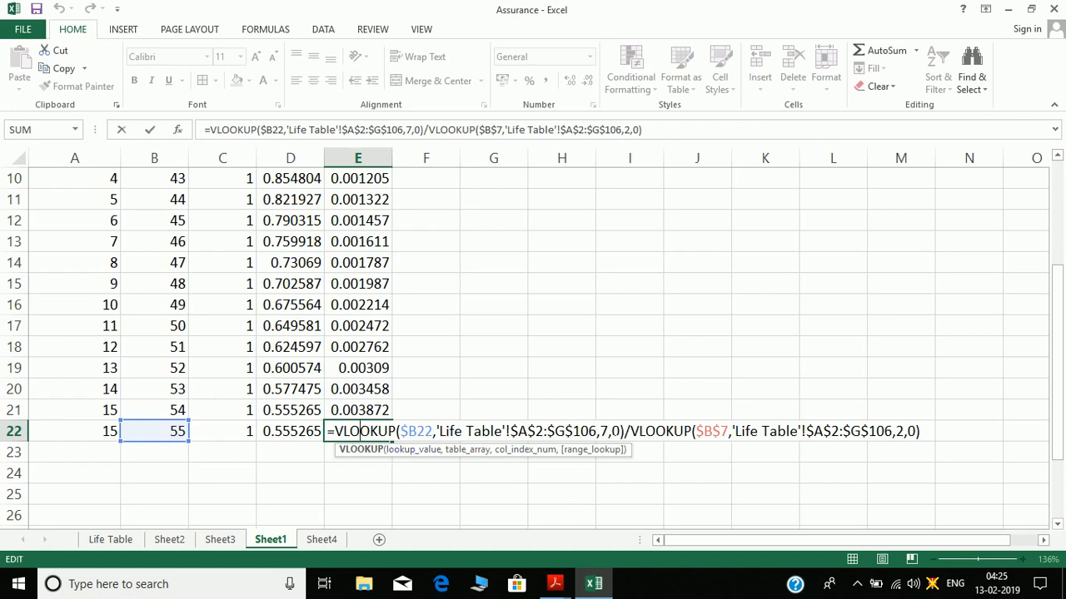
{"action": "left_click", "coordinate": [609, 432]}
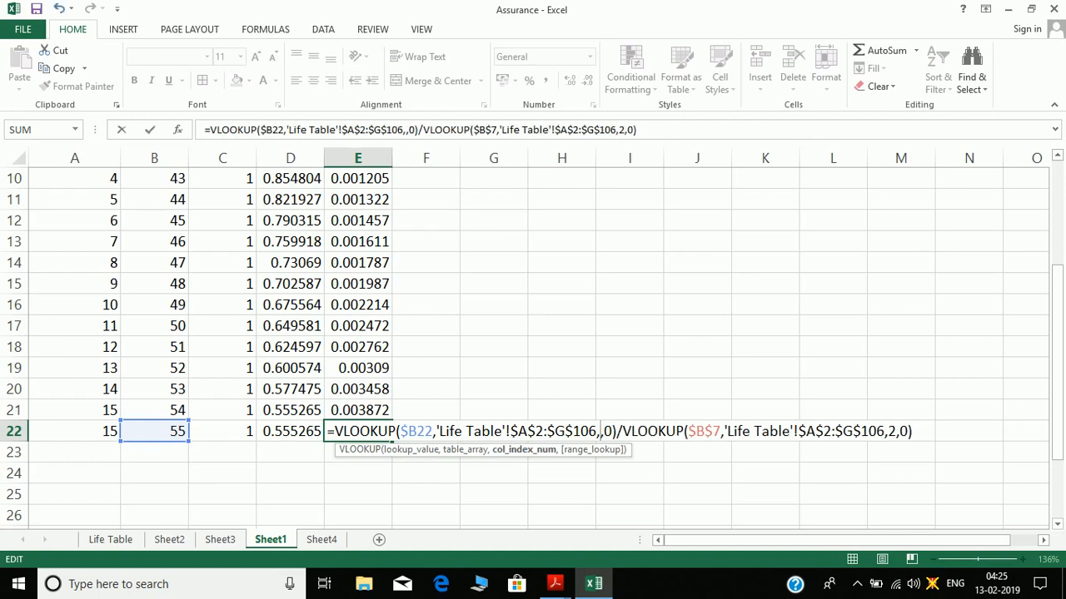
{"action": "key", "text": "ctrl+Return"}
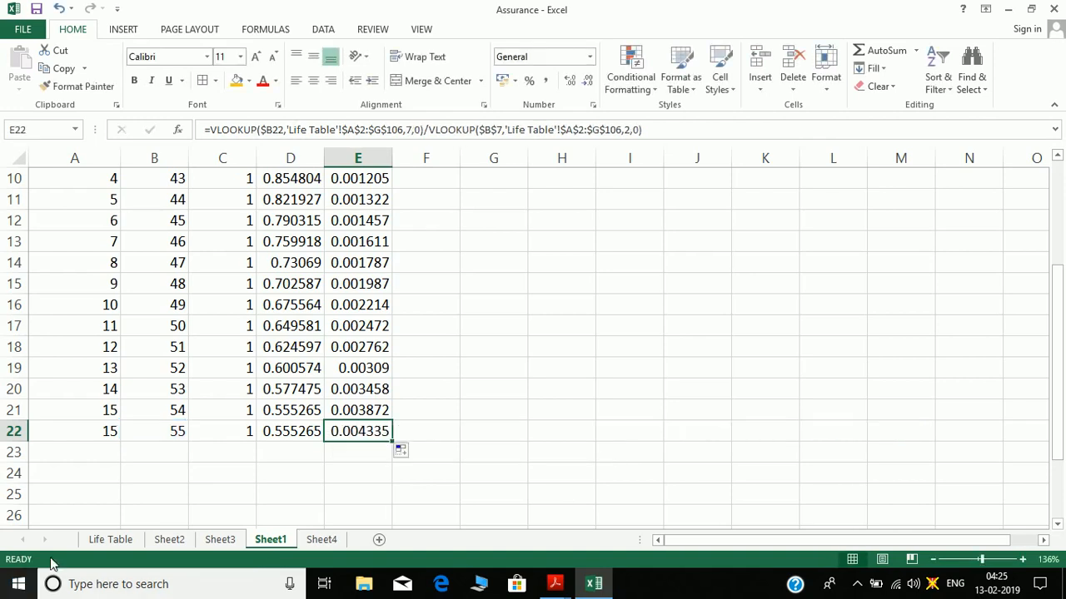
- Change the column number in the first VLOOKUP of E22 to 4, so the maturity row uses lx from the Life Table
{"action": "left_click", "coordinate": [110, 539]}
{"action": "left_click_drag", "start_coordinate": [1058, 463], "coordinate": [1055, 164]}
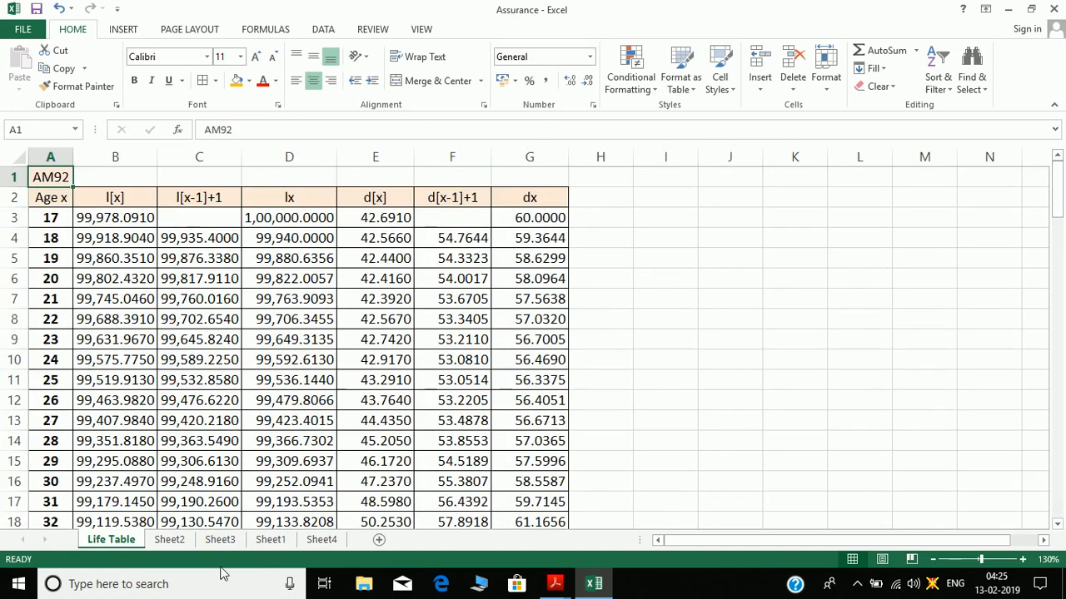
{"action": "left_click", "coordinate": [171, 542]}
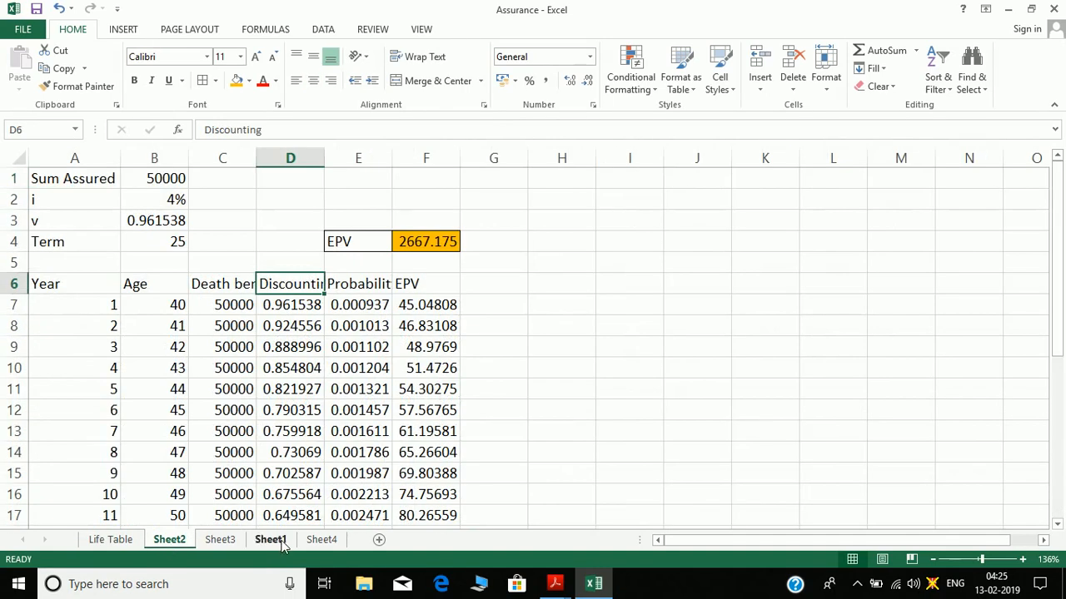
{"action": "left_click", "coordinate": [267, 540]}
{"action": "double_click", "coordinate": [343, 433]}
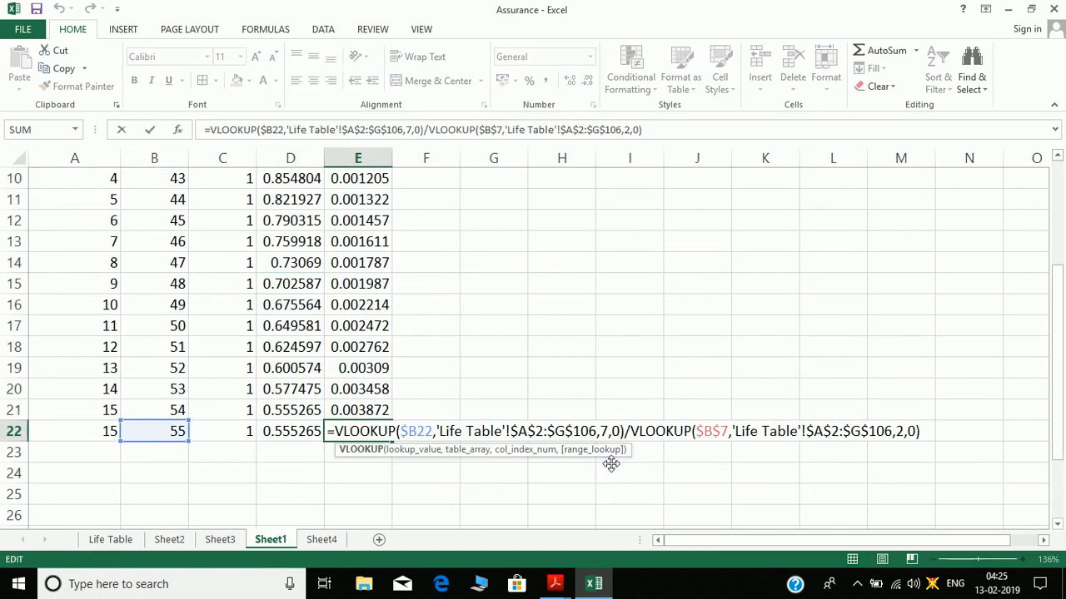
{"action": "left_click", "coordinate": [608, 432]}
{"action": "key", "text": "BackSpace"}
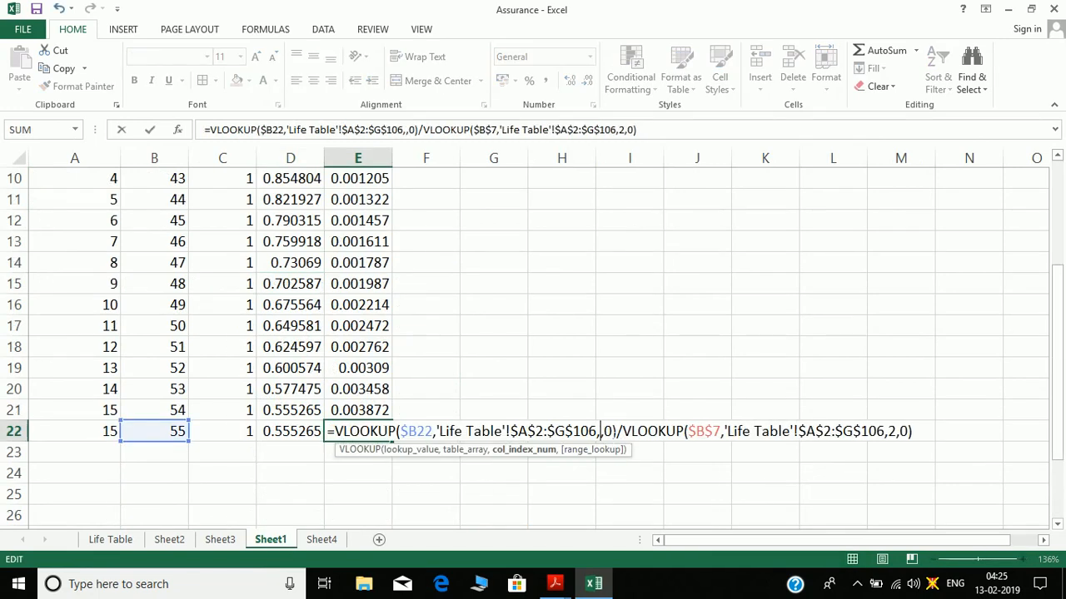
{"action": "type", "text": "4"}
{"action": "key", "text": "Return"}
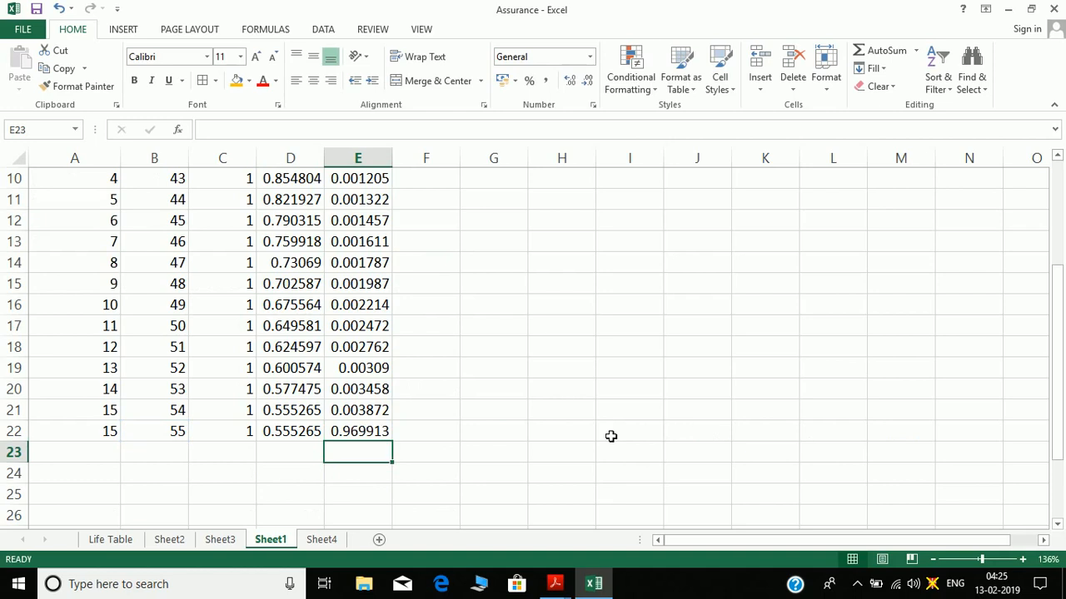
{"action": "key", "text": "Up"}
{"action": "key", "text": "Up"}
{"action": "key", "text": "Down"}
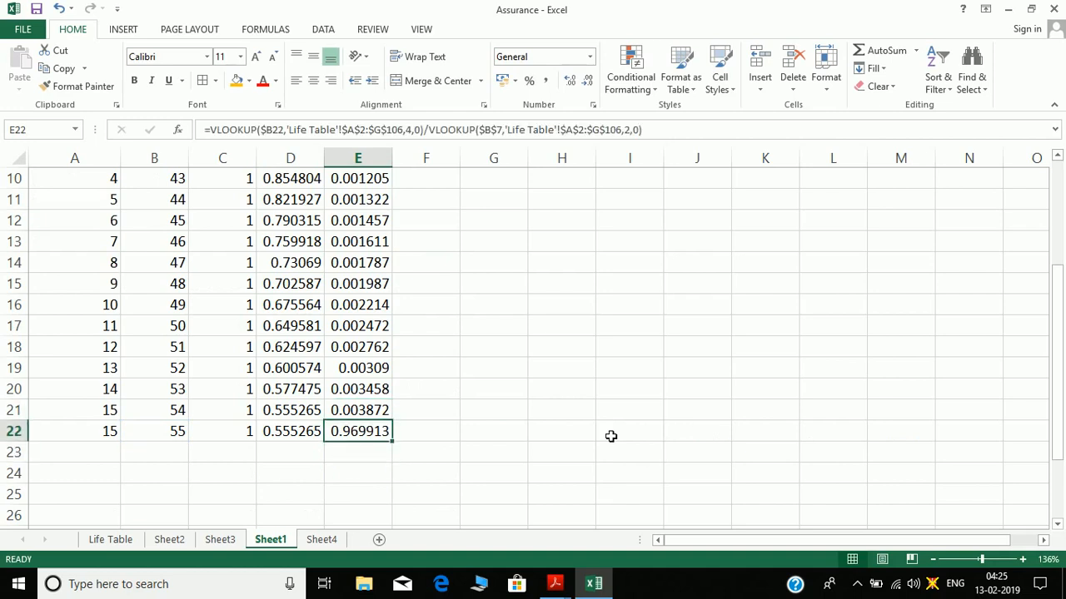
- Add the header EPV in F6, beside the Probability column
{"action": "key", "text": "ctrl+Up"}
{"action": "key", "text": "Up"}
{"action": "key", "text": "Up"}
{"action": "key", "text": "Down"}
{"action": "key", "text": "Down"}
{"action": "key", "text": "Right"}
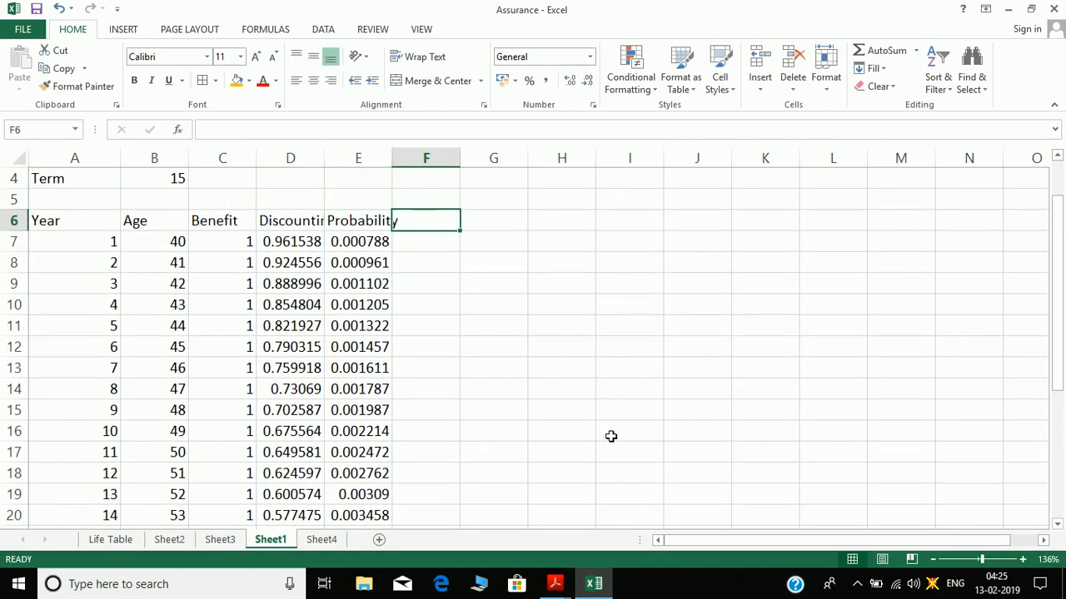
{"action": "type", "text": "B"}
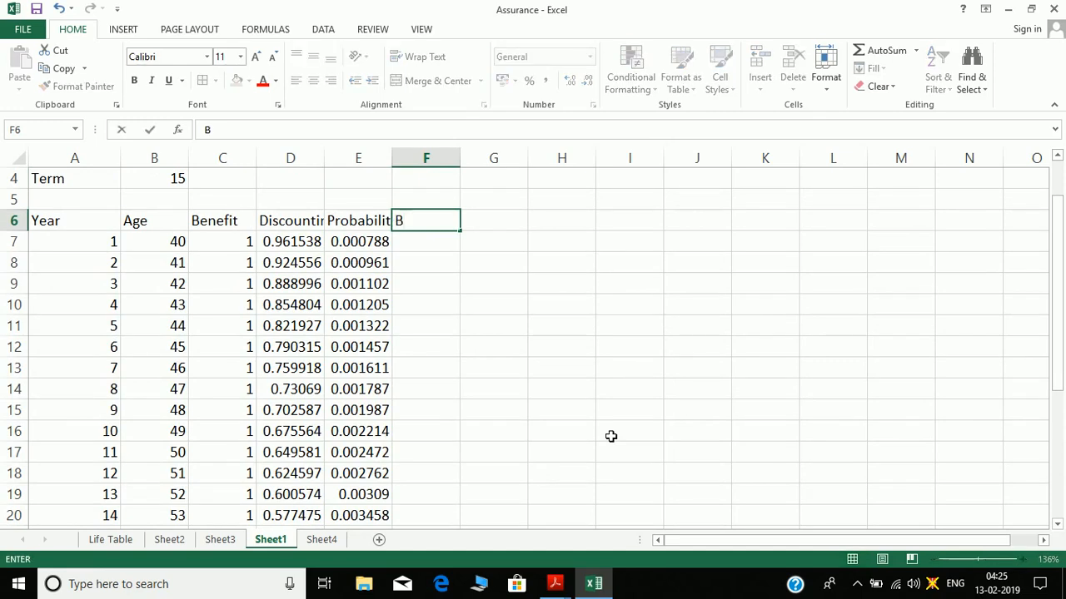
{"action": "key", "text": "BackSpace"}
{"action": "type", "text": "EPV"}
{"action": "key", "text": "Return"}
- Enter the formula =C7*D7*E7 in F7 to multiply benefit, discounting factor and probability
{"action": "type", "text": "="}
{"action": "key", "text": "Left"}
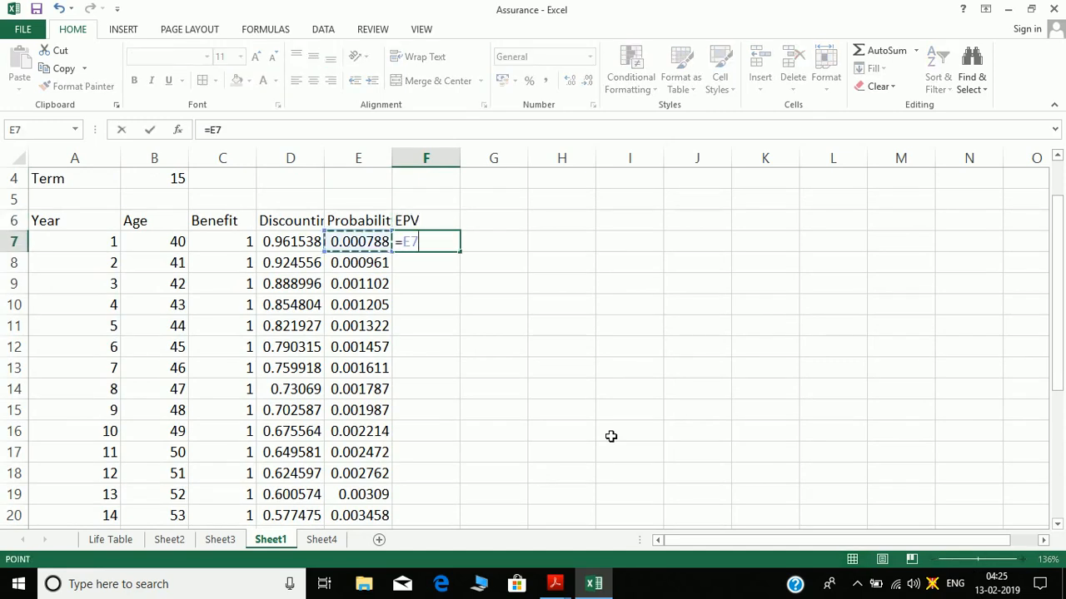
{"action": "key", "text": "Left"}
{"action": "key", "text": "Left"}
{"action": "type", "text": "*"}
{"action": "key", "text": "Left"}
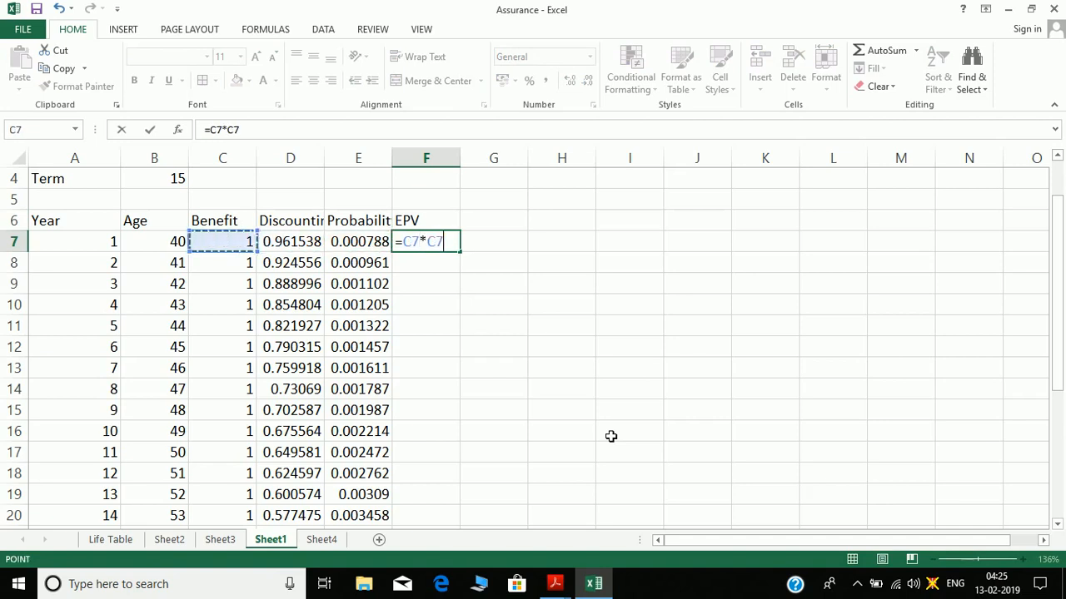
{"action": "key", "text": "Left"}
{"action": "type", "text": "*"}
{"action": "key", "text": "Left"}
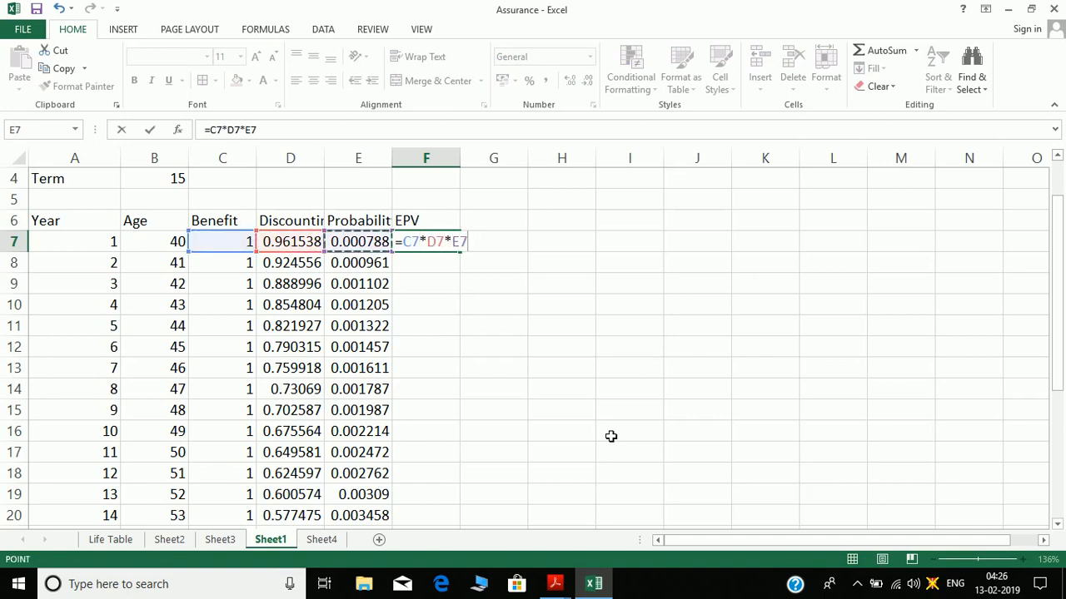
{"action": "key", "text": "Return"}
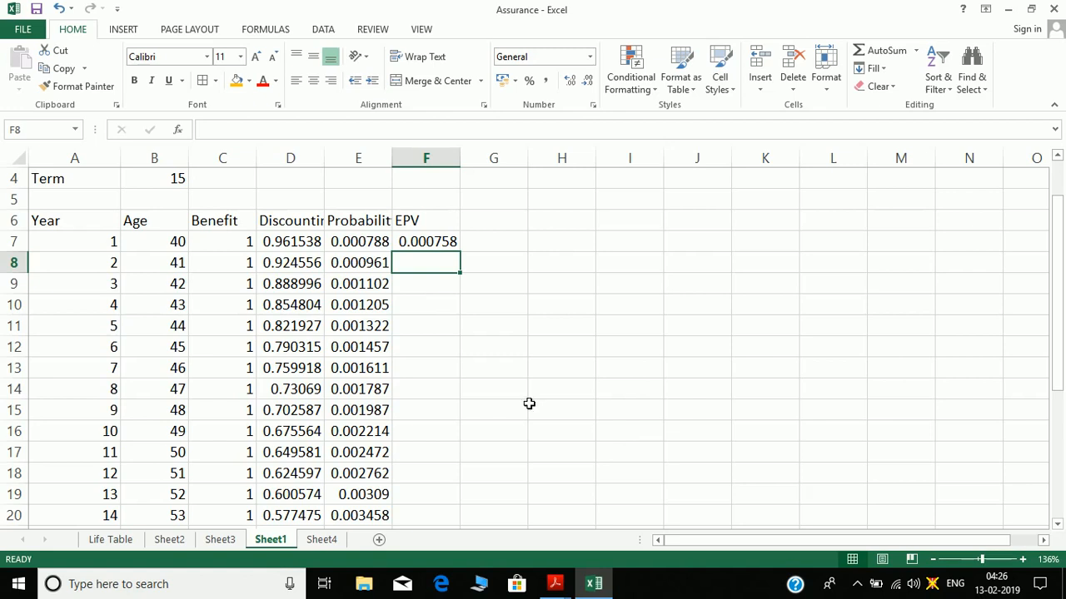
- Fill the F7 formula down the EPV column through F22 and go to its last row
{"action": "left_click", "coordinate": [423, 241]}
{"action": "left_click_drag", "start_coordinate": [458, 249], "coordinate": [463, 259]}
{"action": "double_click", "coordinate": [462, 258]}
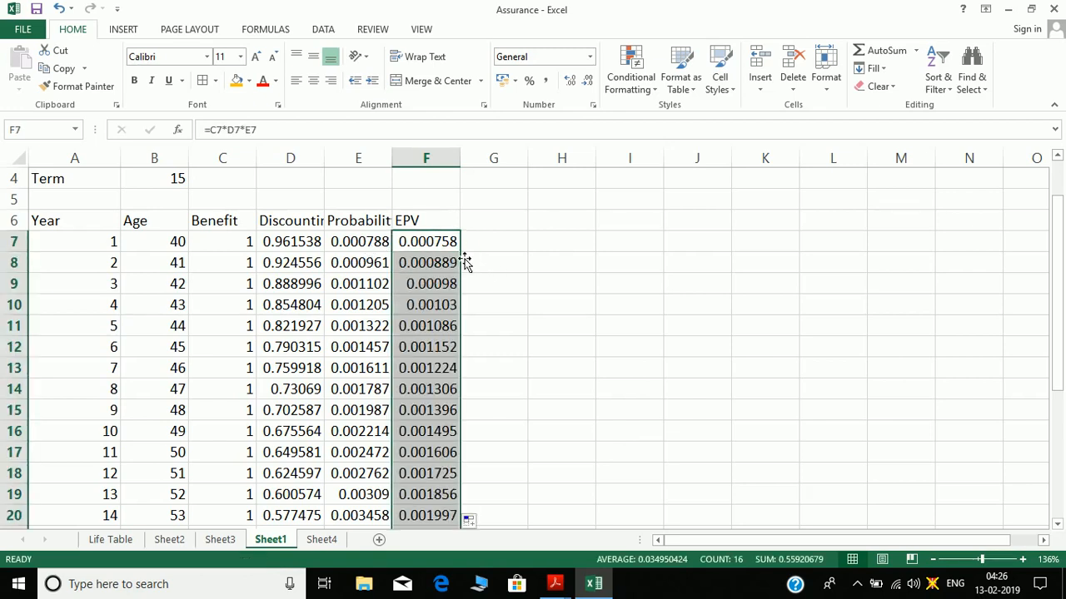
{"action": "left_click", "coordinate": [444, 260]}
{"action": "key", "text": "ctrl+Down"}
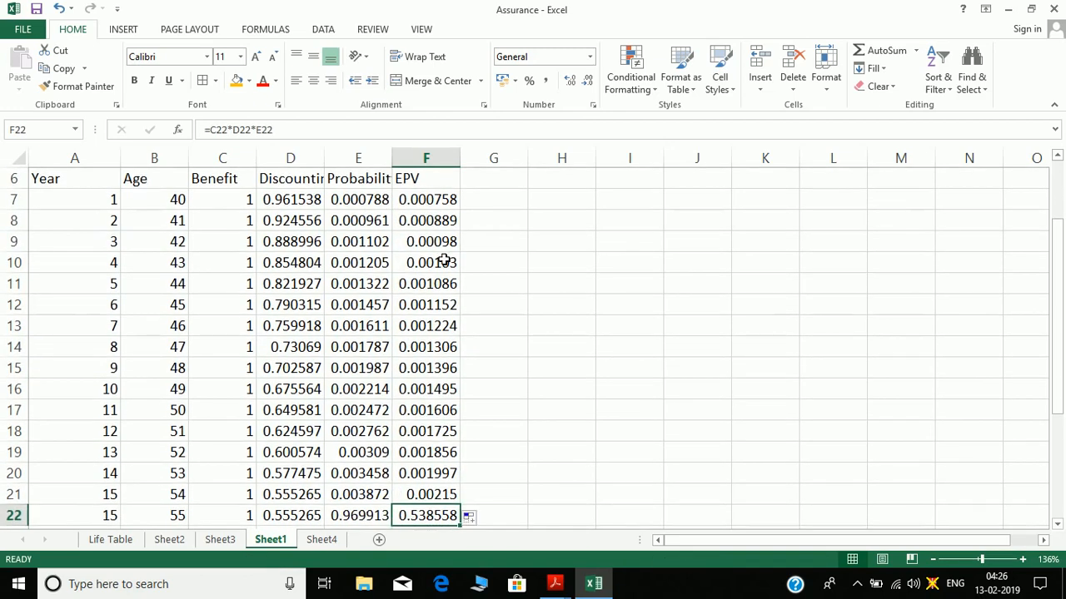
- Total the yearly present values in F4 with =SUM(F7:F22)
{"action": "key", "text": "ctrl+Up"}
{"action": "key", "text": "Up"}
{"action": "key", "text": "Up"}
{"action": "key", "text": "Up"}
{"action": "key", "text": "Down"}
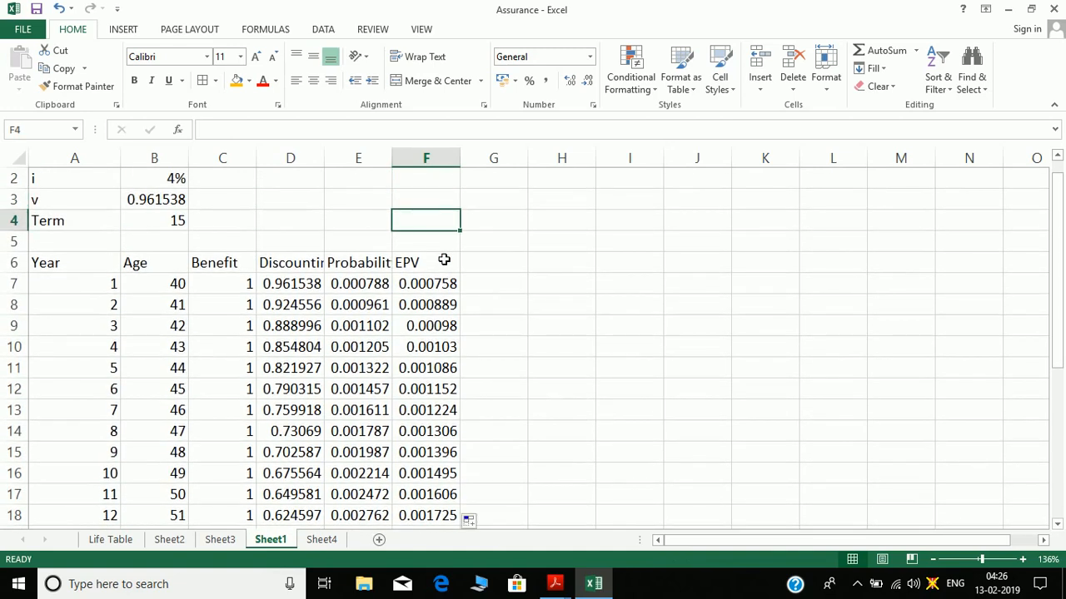
{"action": "type", "text": "=sum("}
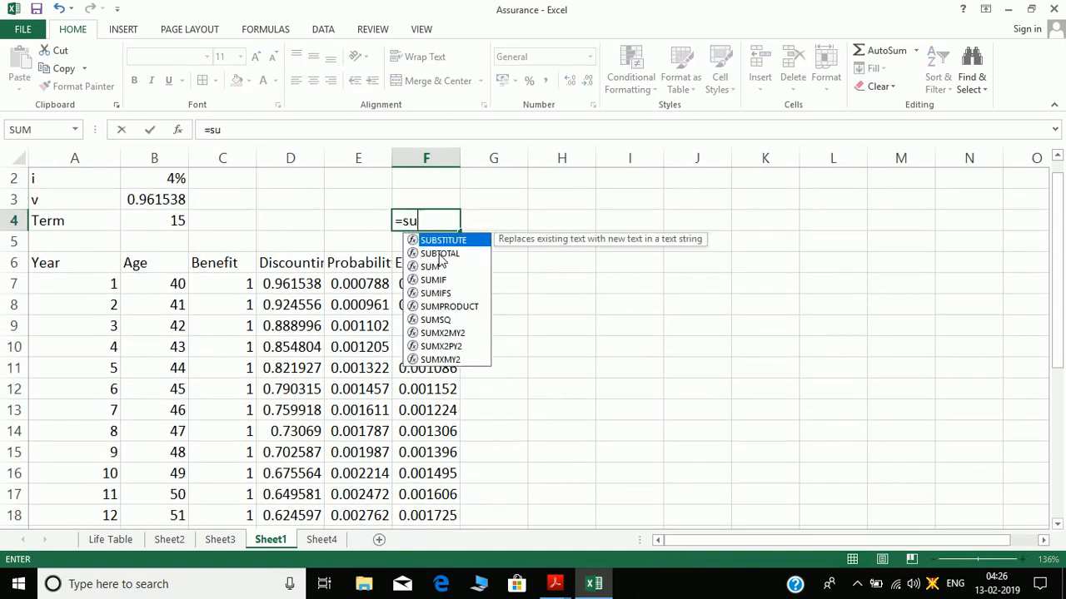
{"action": "key", "text": "Down"}
{"action": "key", "text": "Down"}
{"action": "key", "text": "Down"}
{"action": "key", "text": "Down"}
{"action": "key", "text": "Up"}
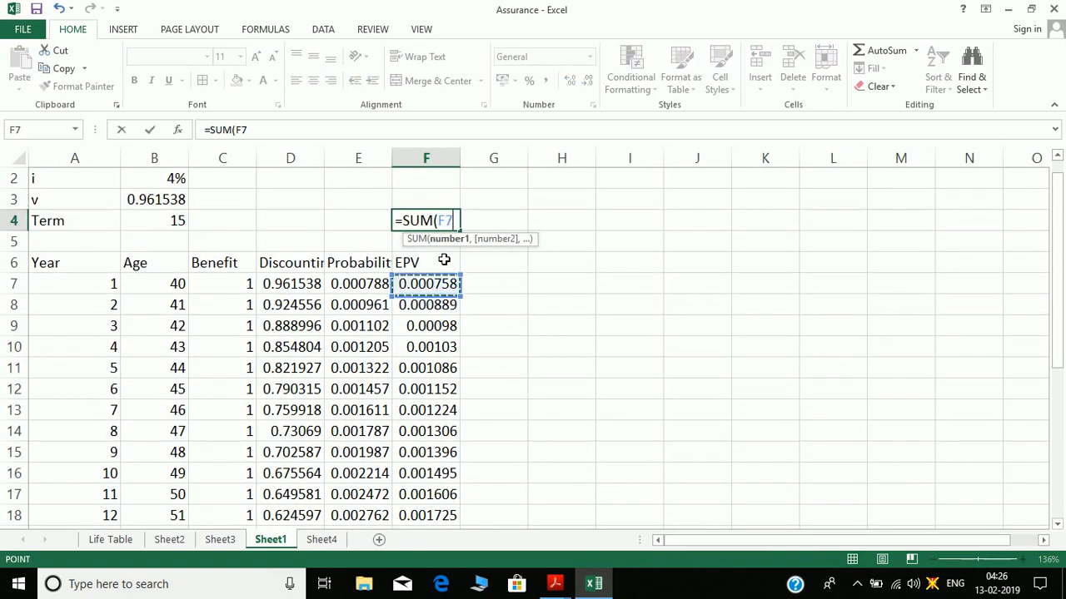
{"action": "key", "text": "ctrl+shift+Down"}
{"action": "key", "text": "Return"}
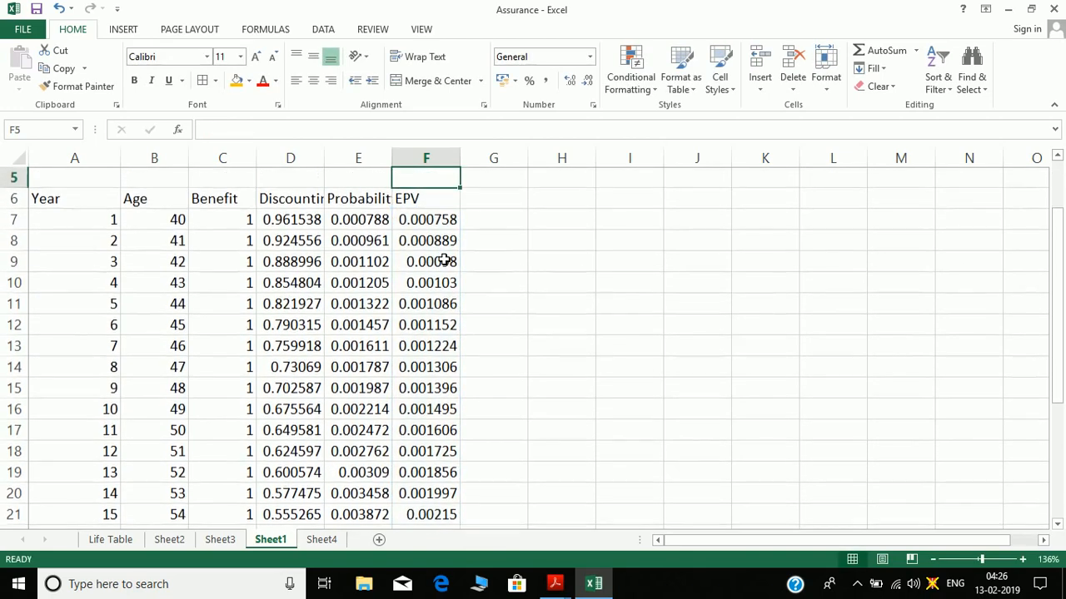
- Label the total with EPV in E4
{"action": "key", "text": "Up"}
{"action": "key", "text": "Up"}
{"action": "key", "text": "Down"}
{"action": "key", "text": "Left"}
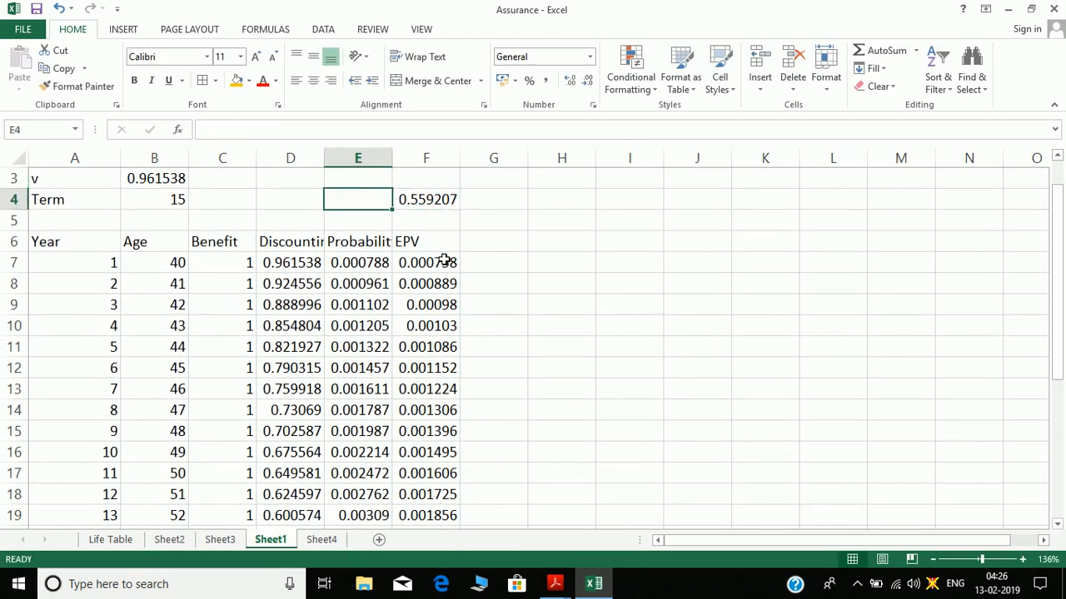
{"action": "type", "text": "EPV"}
{"action": "key", "text": "Return"}
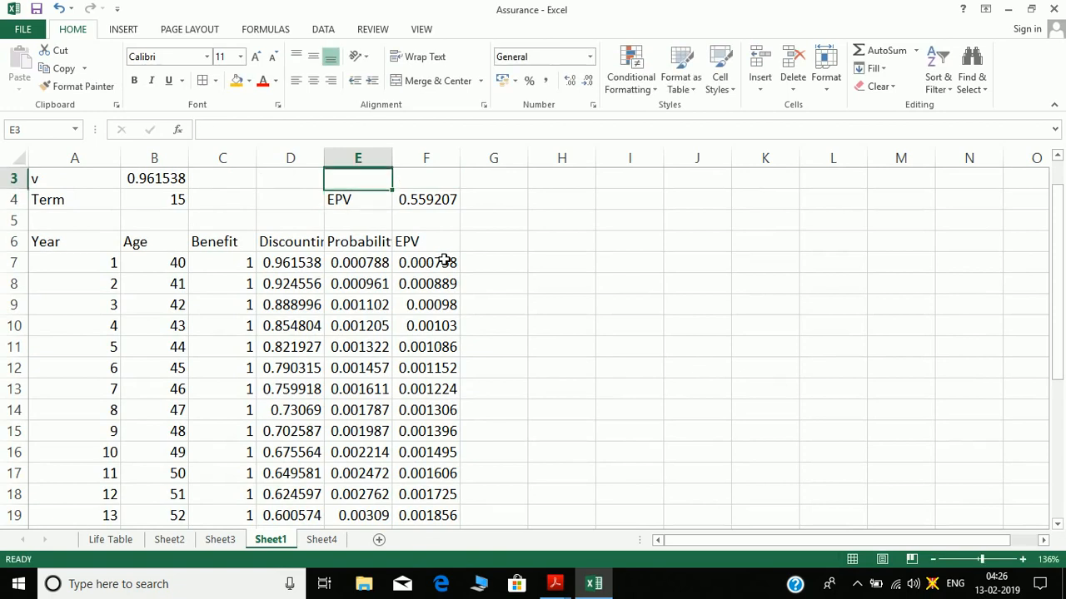
- Add borders to E4:F4 and fill the total in F4 with orange
{"action": "key", "text": "Up"}
{"action": "key", "text": "shift+Right"}
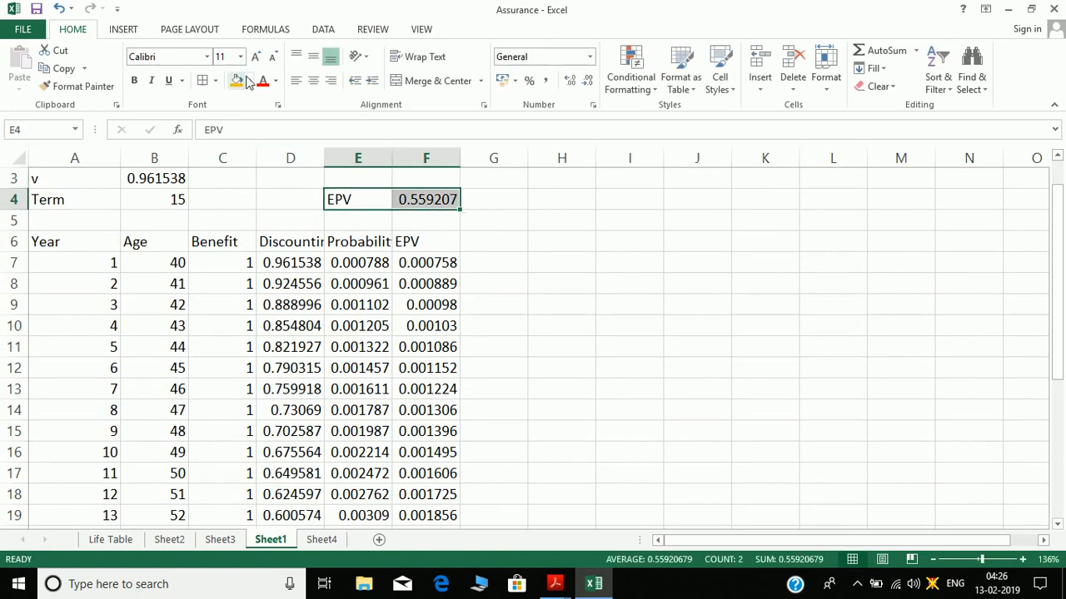
{"action": "left_click", "coordinate": [248, 80]}
{"action": "left_click", "coordinate": [202, 84]}
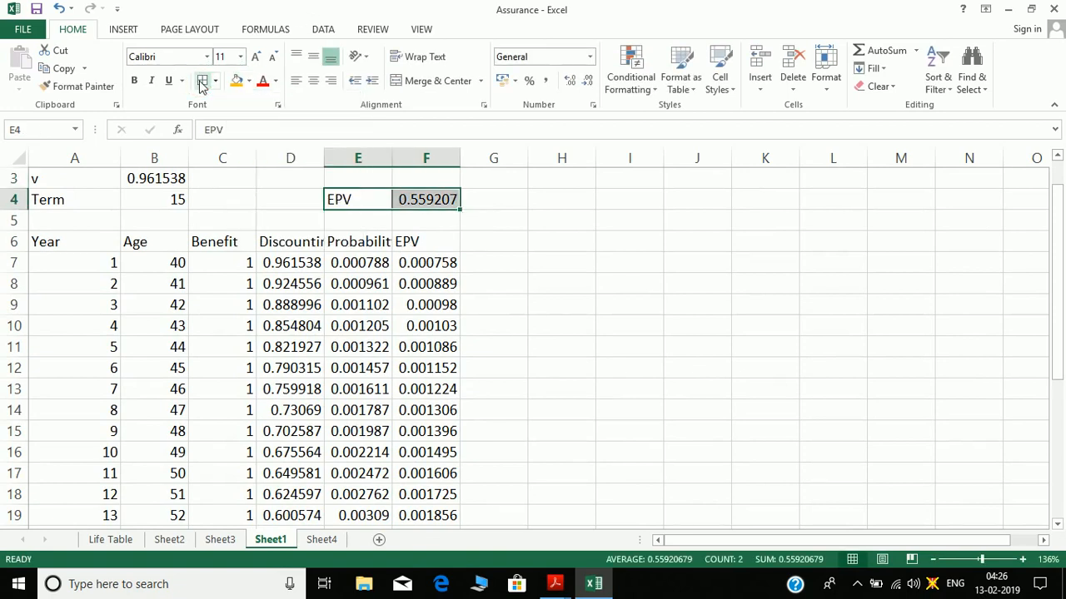
{"action": "left_click", "coordinate": [434, 211]}
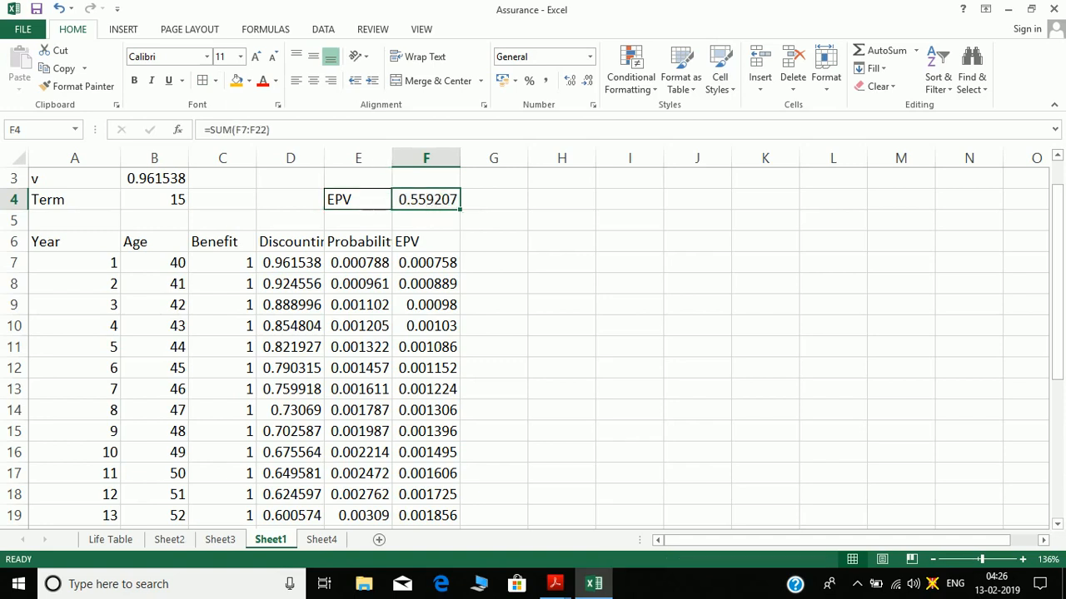
{"action": "left_click", "coordinate": [237, 80]}
{"action": "left_click", "coordinate": [334, 284]}
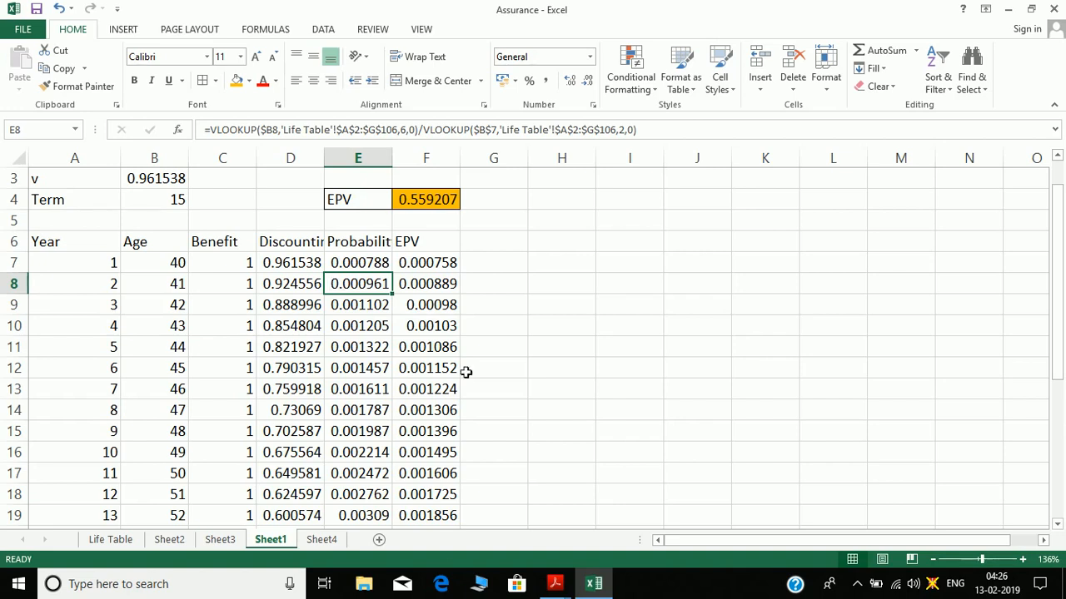
- Switch to Assurances.pdf in Acrobat Reader and read Question 4 on the term assurance for a select life aged 47
{"action": "left_click", "coordinate": [554, 583]}
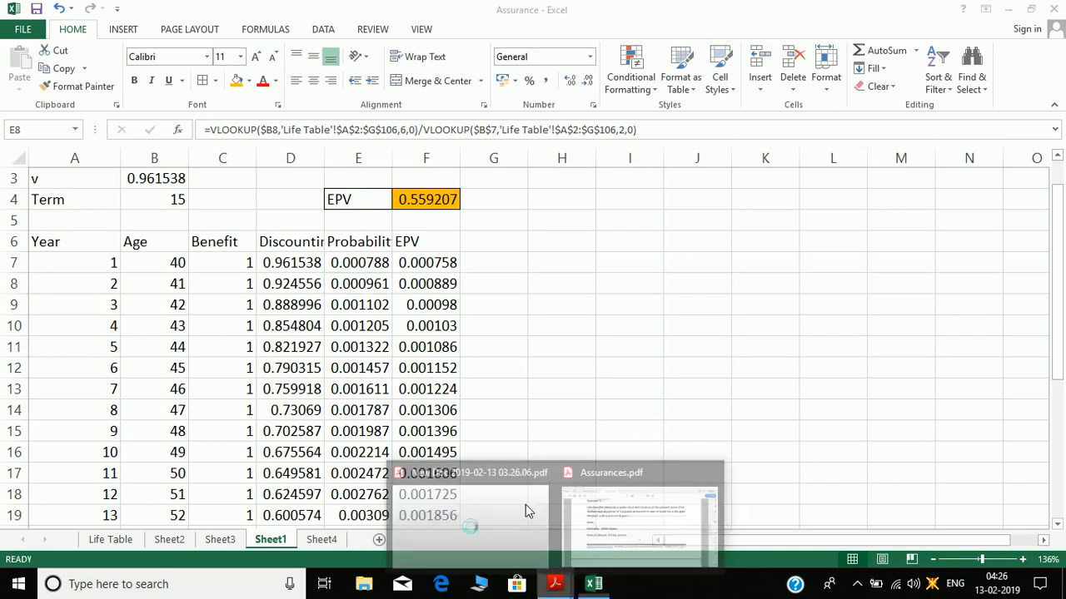
{"action": "left_click", "coordinate": [622, 487]}
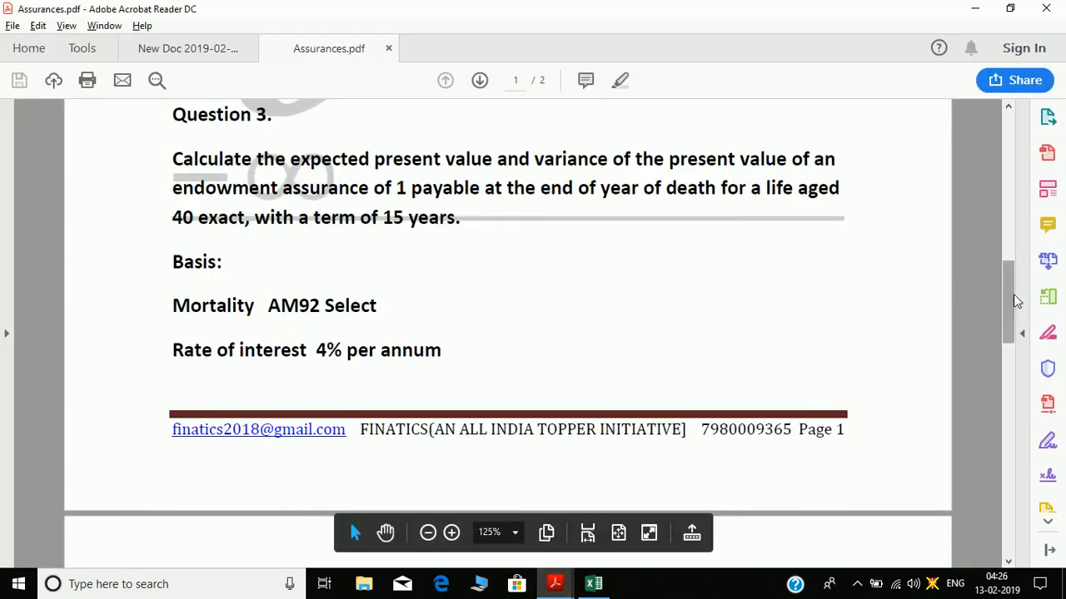
{"action": "left_click_drag", "start_coordinate": [1013, 294], "coordinate": [1007, 380]}
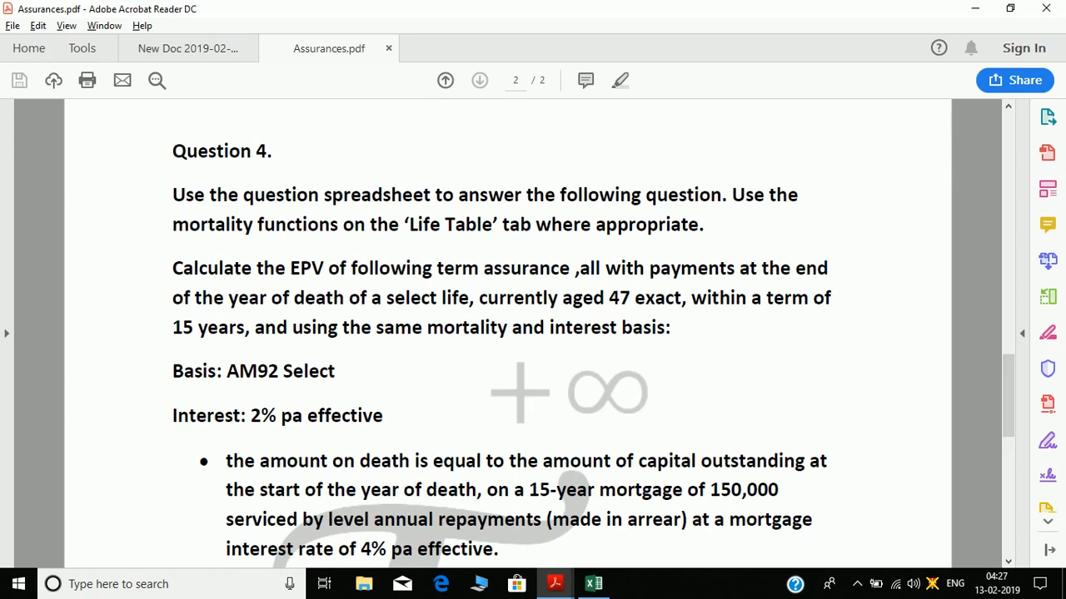
{"action": "left_click_drag", "start_coordinate": [1007, 379], "coordinate": [1007, 380]}
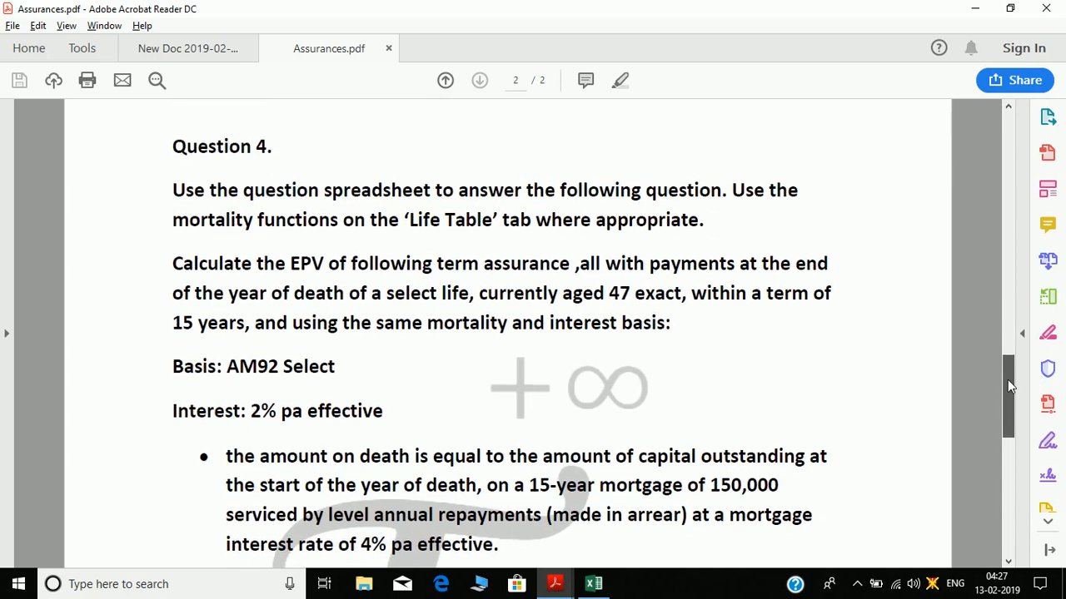
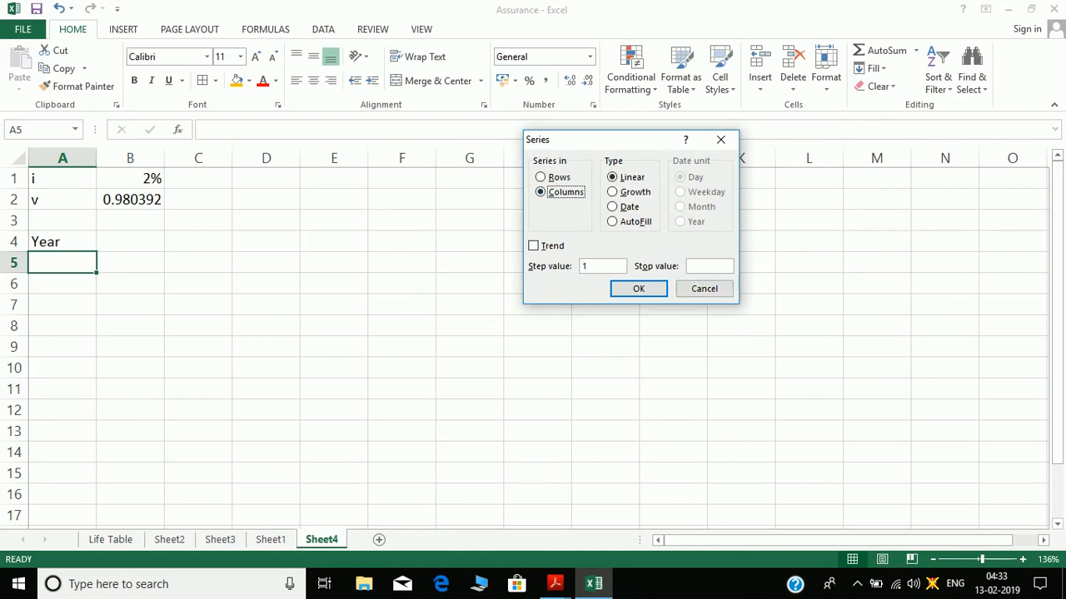
- Enter 1 in A5 and fill a linear column series of years down to 15 with a step of 1
{"action": "key", "text": "Escape"}
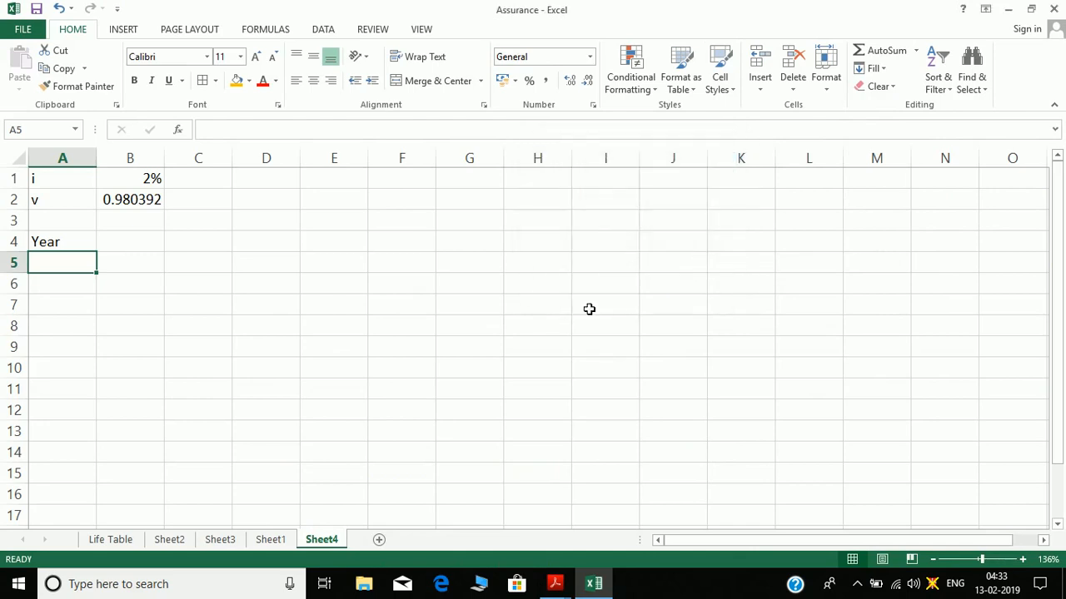
{"action": "type", "text": "1"}
{"action": "key", "text": "Return"}
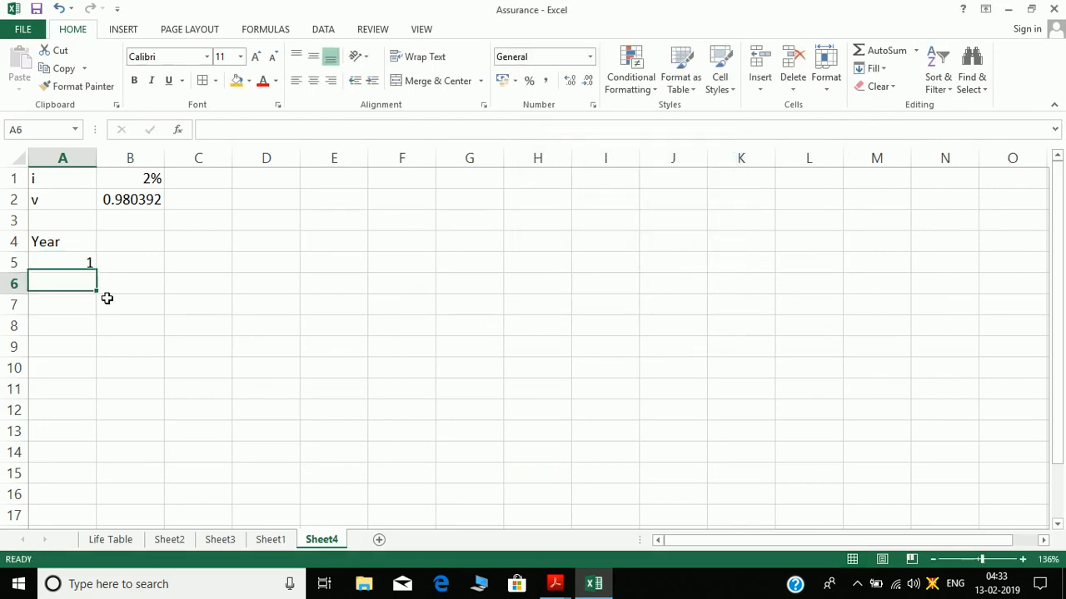
{"action": "key", "text": "Up"}
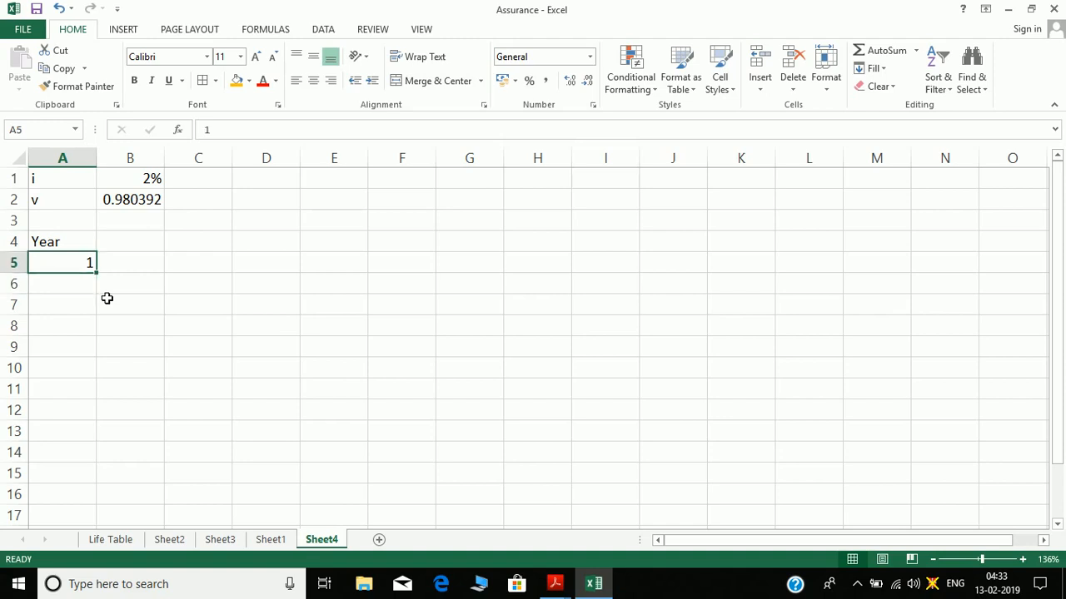
{"action": "left_click", "coordinate": [872, 68]}
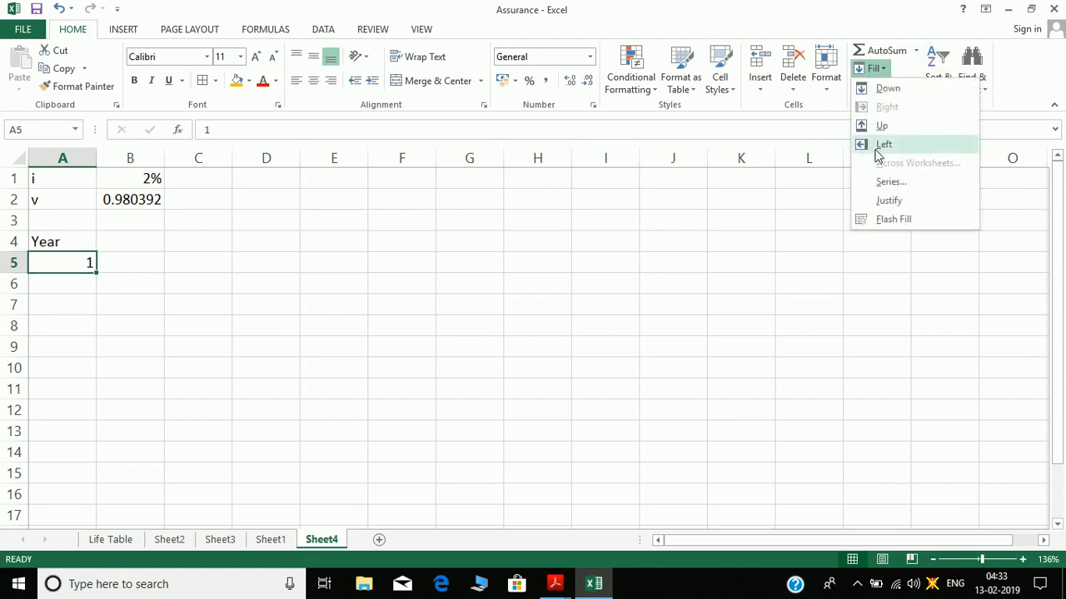
{"action": "left_click", "coordinate": [878, 184]}
{"action": "left_click", "coordinate": [554, 193]}
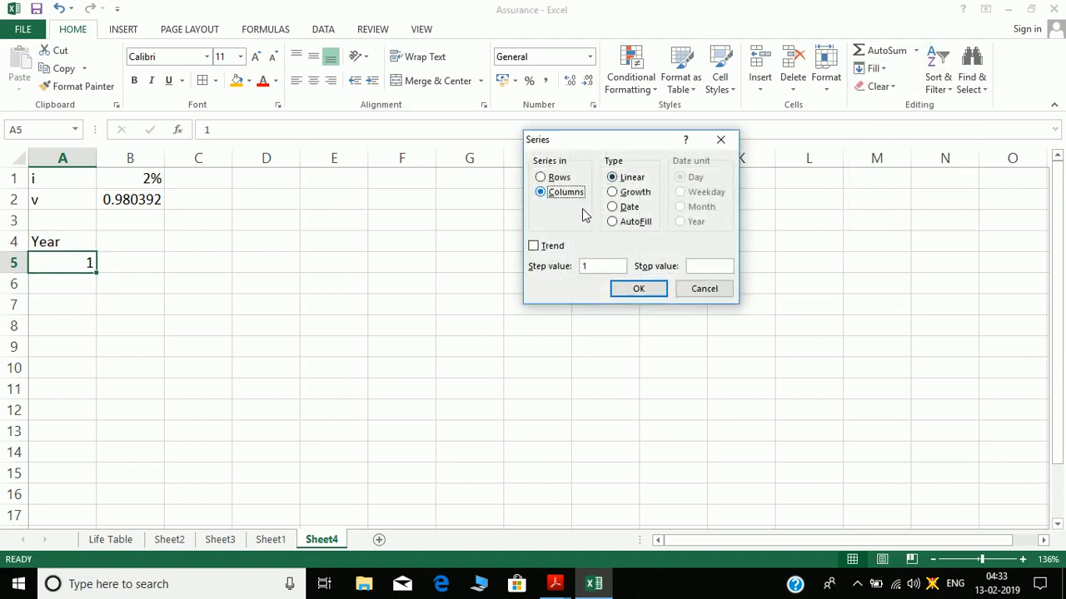
{"action": "left_click", "coordinate": [707, 267]}
{"action": "key", "text": "Return"}
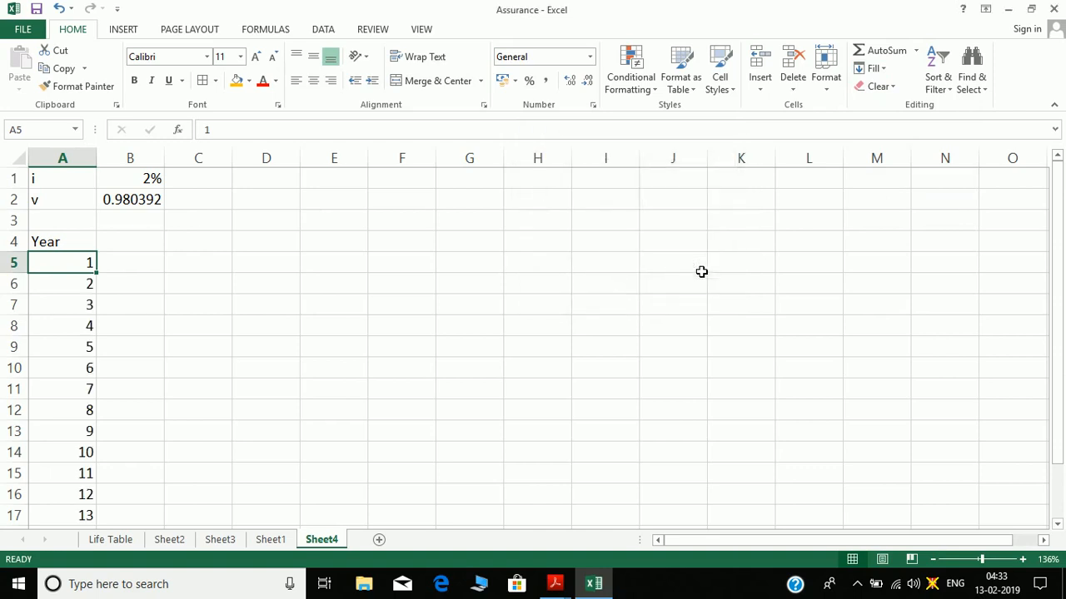
- Label the column in B4 as Age
{"action": "left_click", "coordinate": [130, 247]}
{"action": "type", "text": "Spe"}
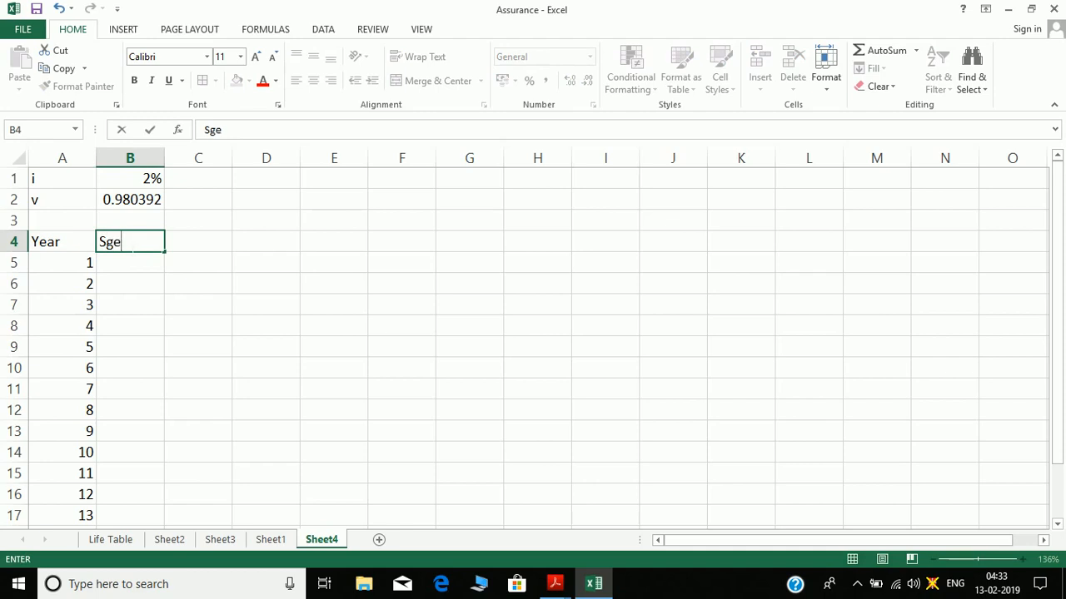
{"action": "key", "text": "BackSpace"}
{"action": "key", "text": "BackSpace"}
{"action": "key", "text": "BackSpace"}
{"action": "type", "text": "Age"}
{"action": "key", "text": "Return"}
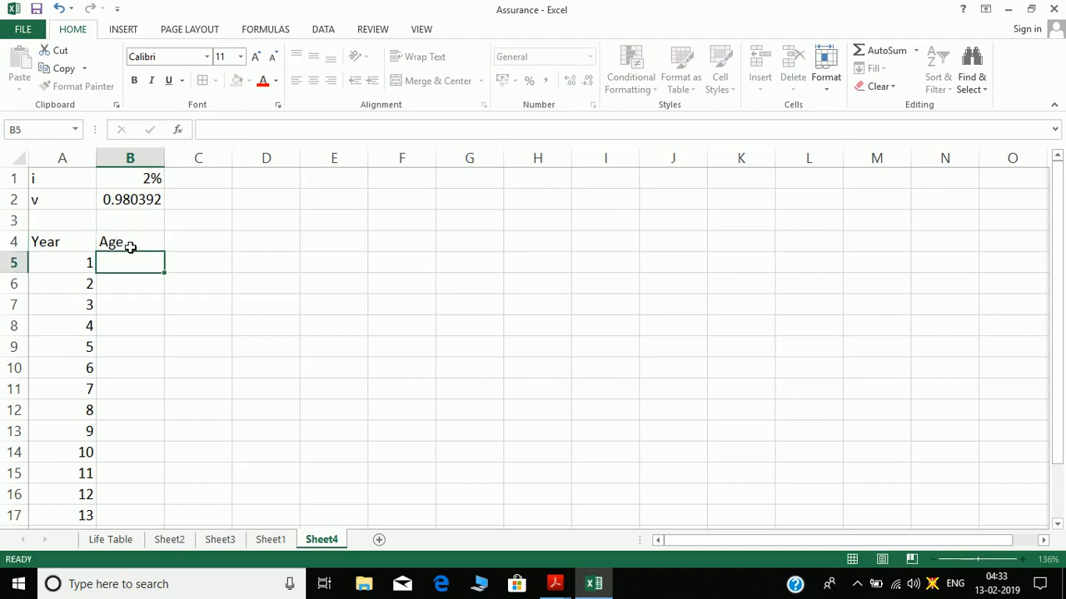
- Enter 47 in B5 and fill a linear column series of ages down to 61 with a step of 1
{"action": "type", "text": "47"}
{"action": "key", "text": "Return"}
{"action": "key", "text": "Up"}
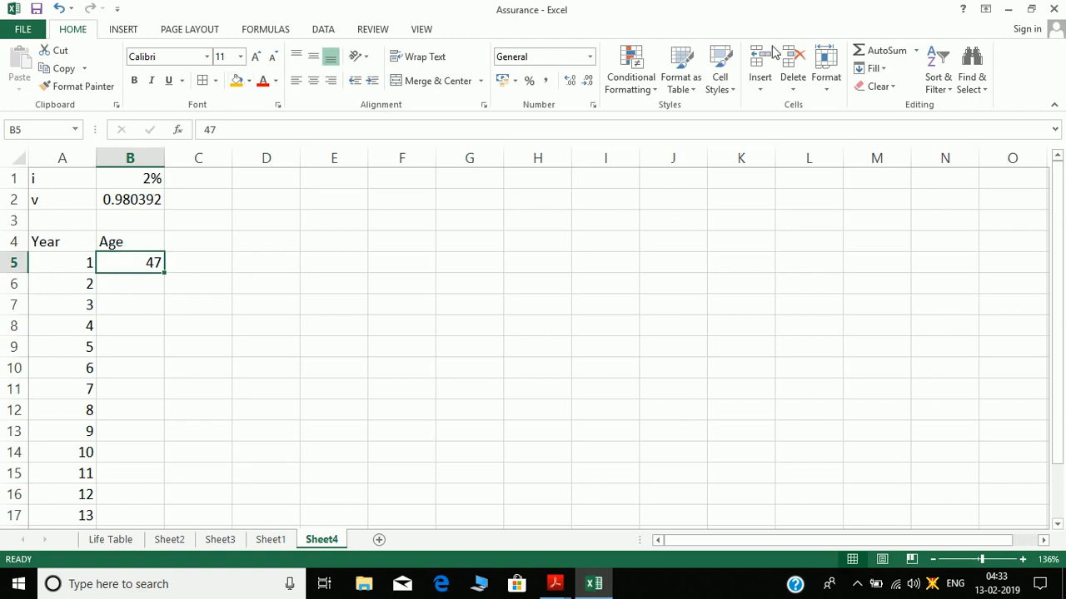
{"action": "left_click", "coordinate": [872, 68]}
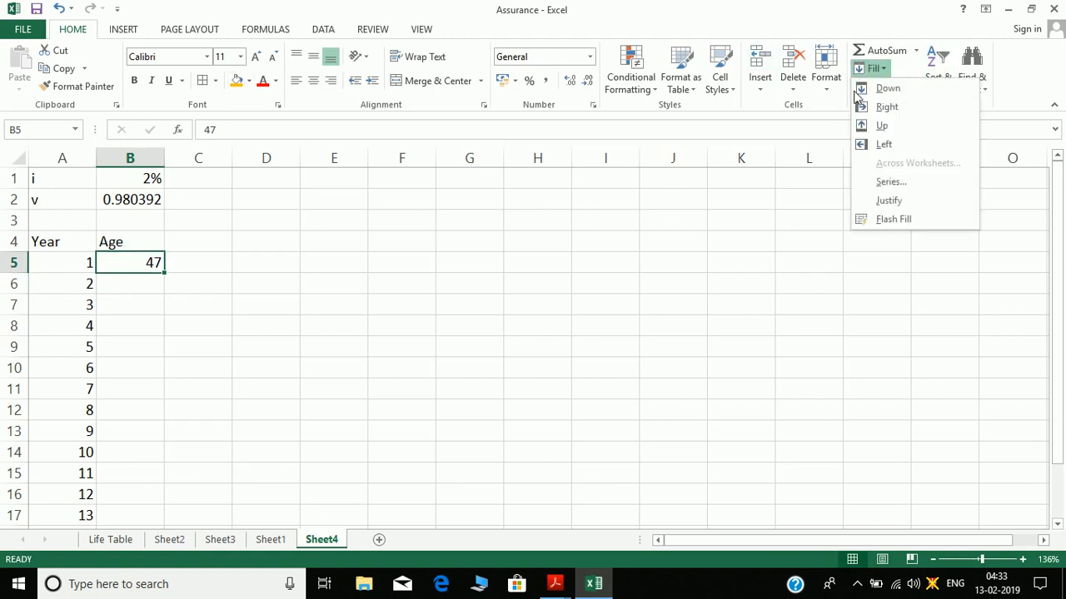
{"action": "left_click", "coordinate": [864, 182]}
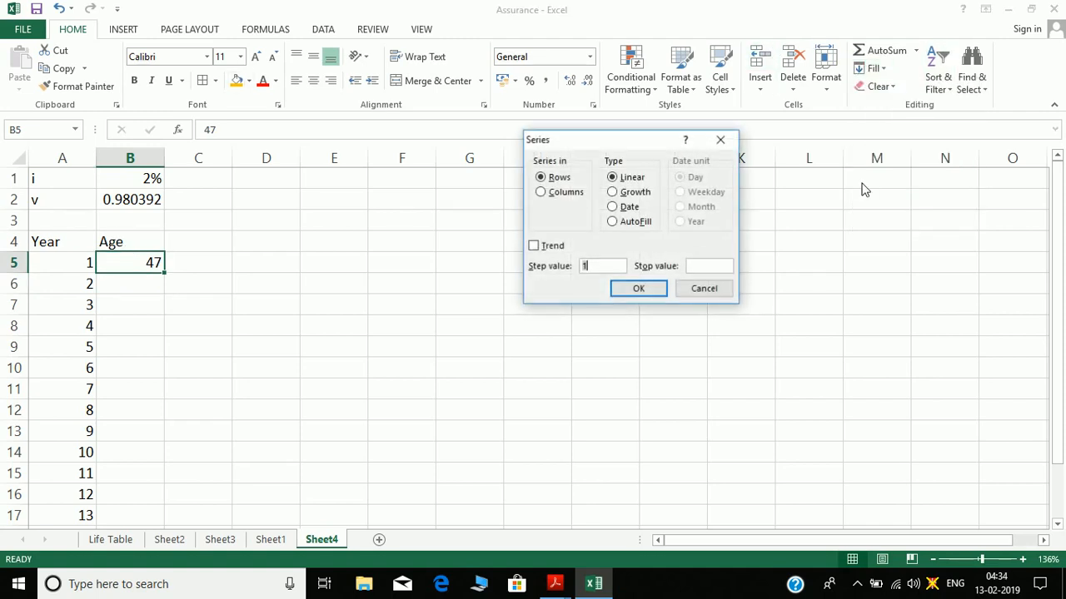
{"action": "left_click", "coordinate": [548, 197]}
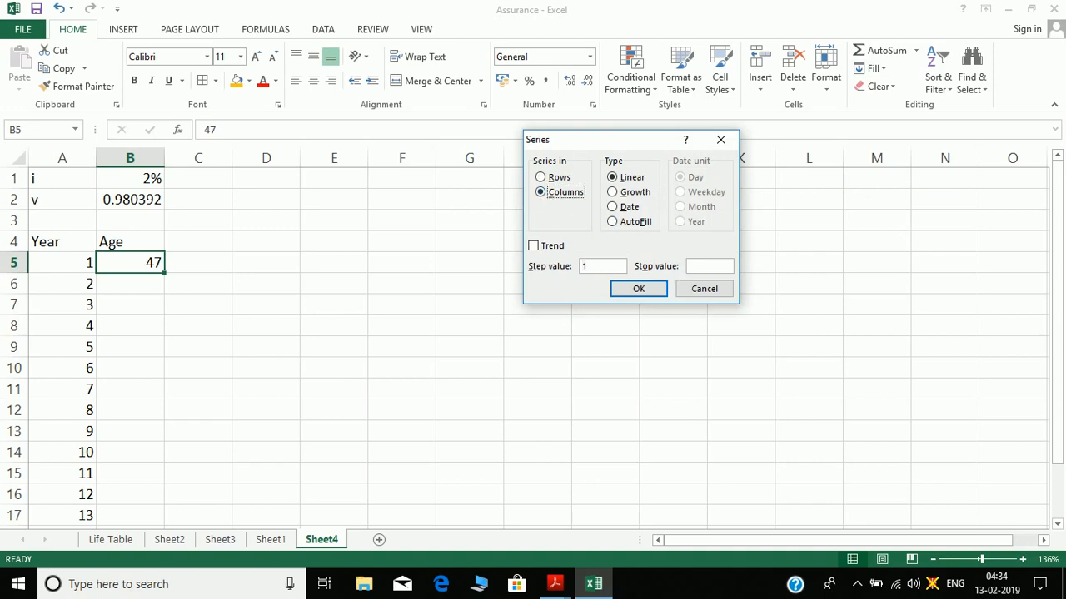
{"action": "left_click", "coordinate": [690, 266]}
{"action": "left_click", "coordinate": [639, 289]}
{"action": "key", "text": "ctrl+Down"}
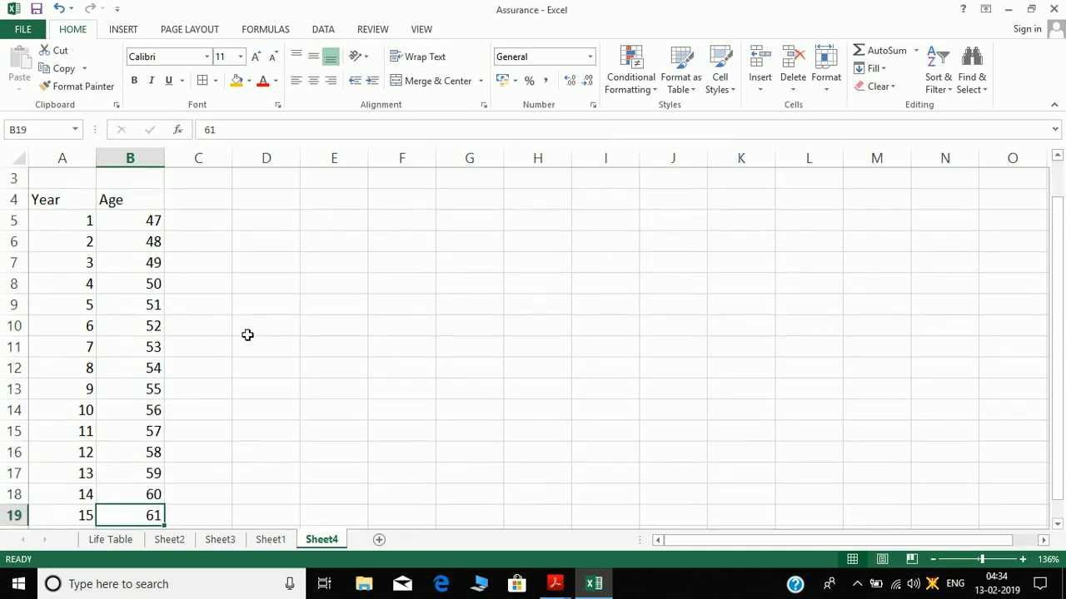
- Add the column headings Benefit in C4 and Discounting in D4
{"action": "key", "text": "ctrl+Up"}
{"action": "key", "text": "ctrl+Up"}
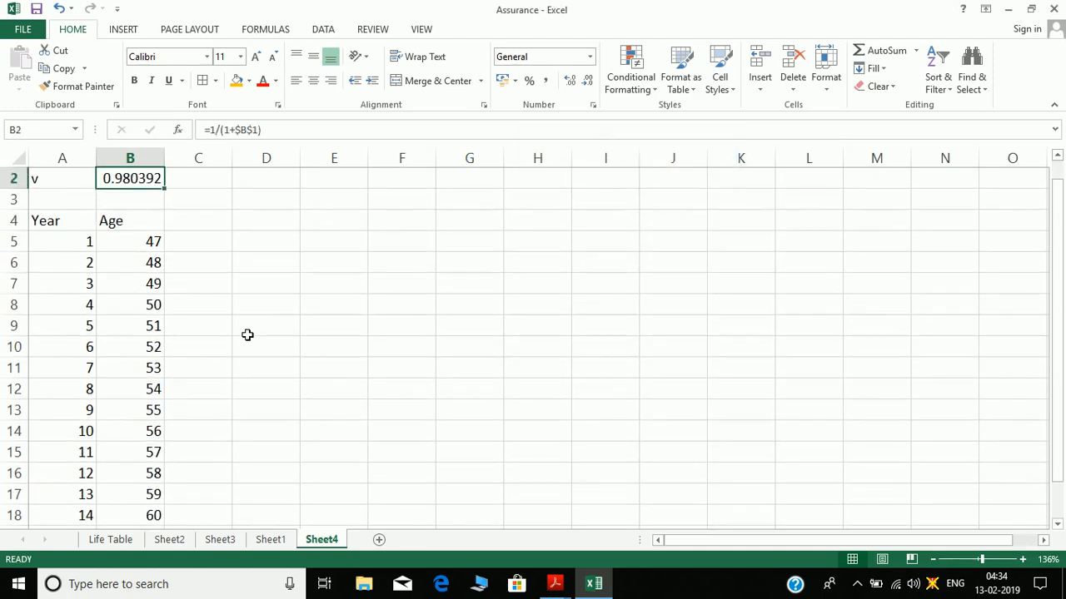
{"action": "key", "text": "Down"}
{"action": "key", "text": "Down"}
{"action": "key", "text": "Right"}
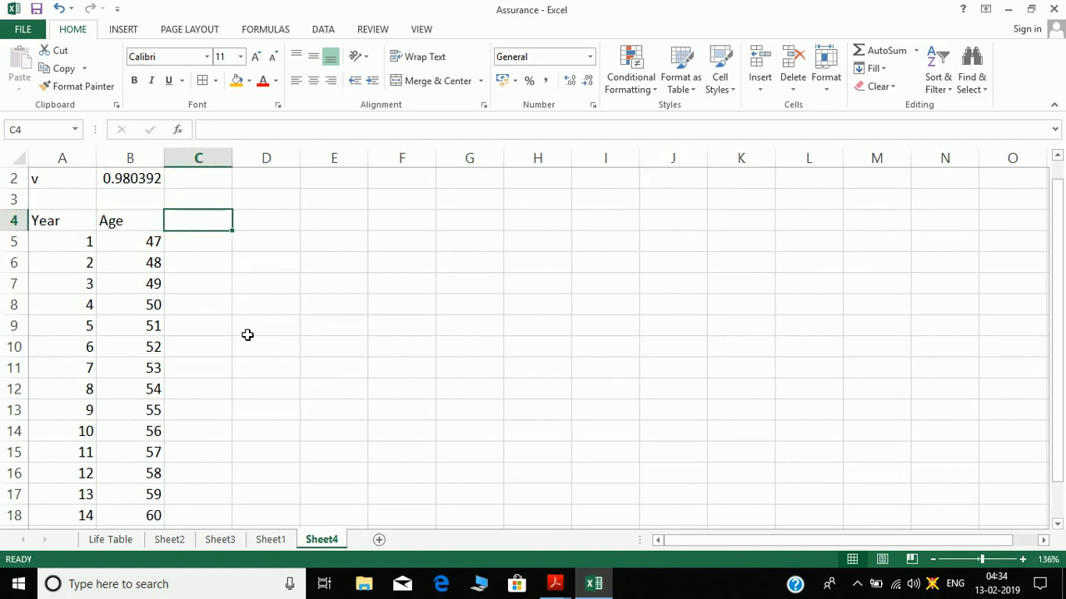
{"action": "type", "text": "Benefit"}
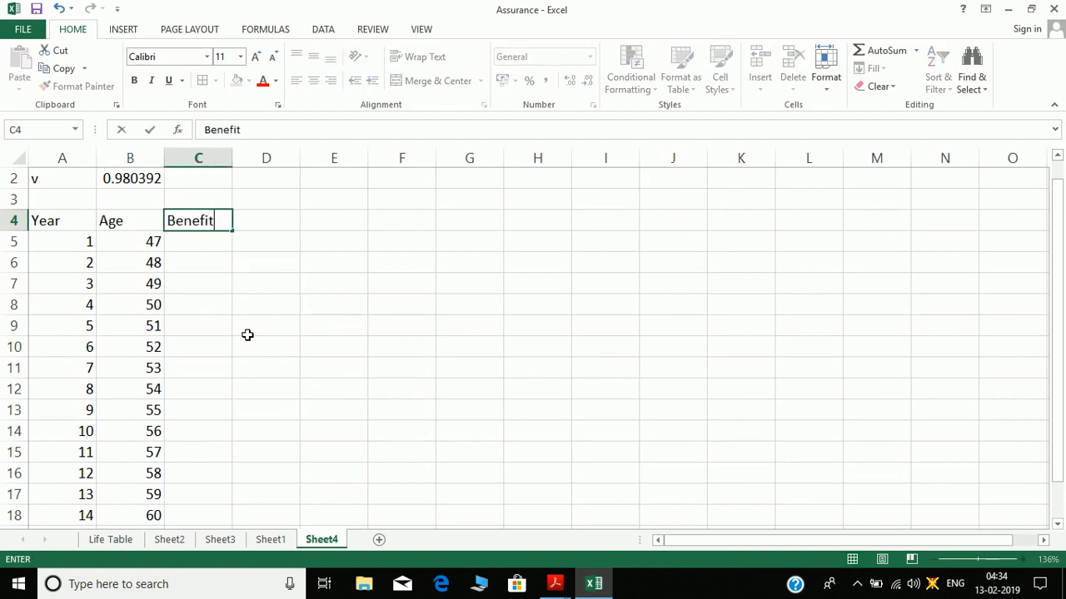
{"action": "key", "text": "Tab"}
{"action": "type", "text": "AG"}
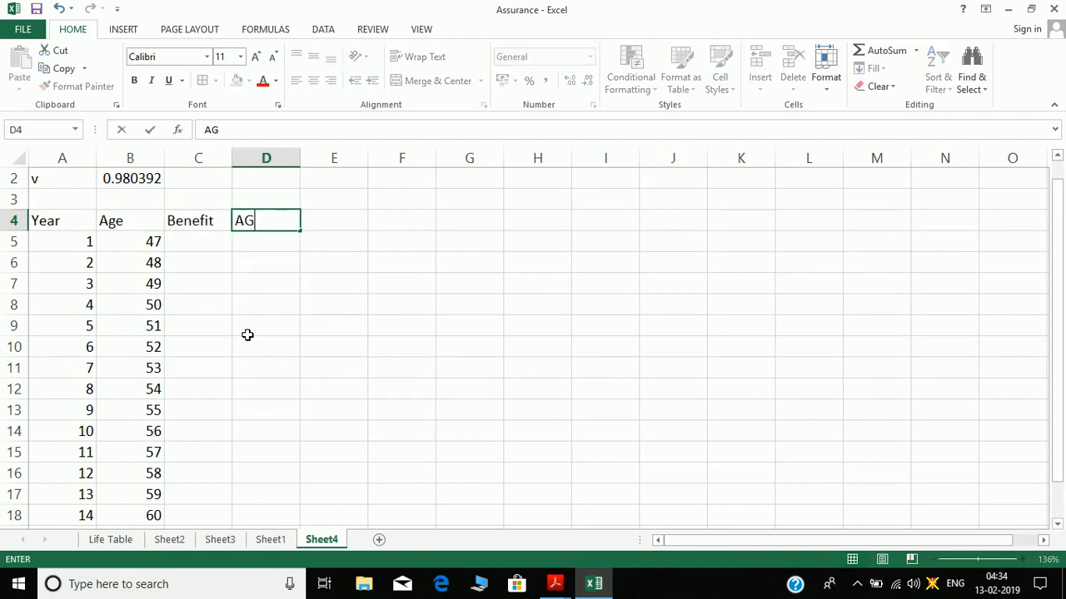
{"action": "key", "text": "BackSpace"}
{"action": "key", "text": "BackSpace"}
{"action": "type", "text": "Discounting"}
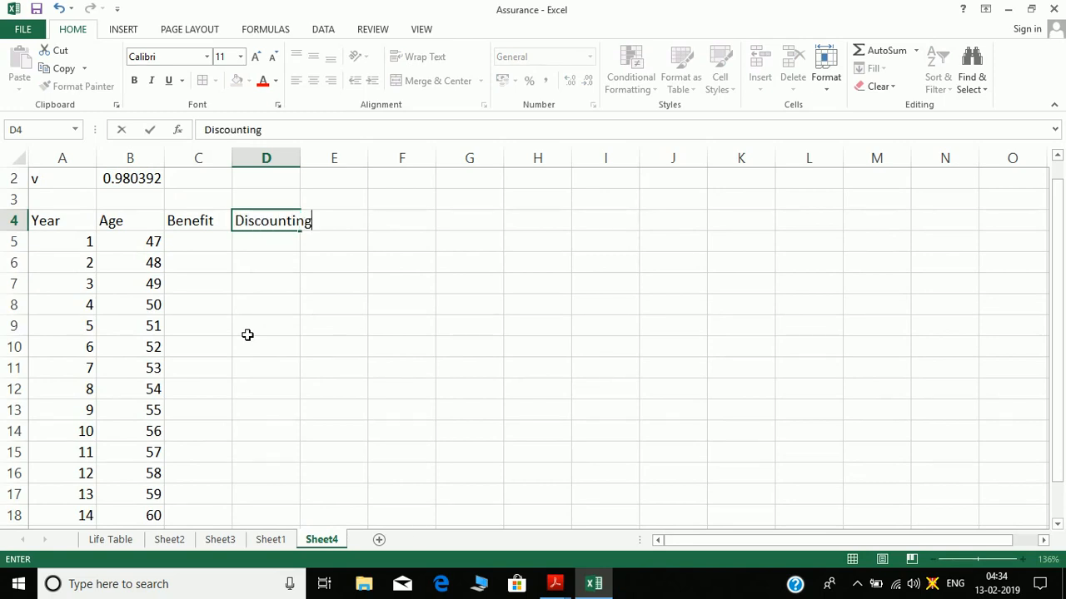
- Add the column headings Probability in E4 and EPV in F4
{"action": "key", "text": "Tab"}
{"action": "type", "text": "Probabili"}
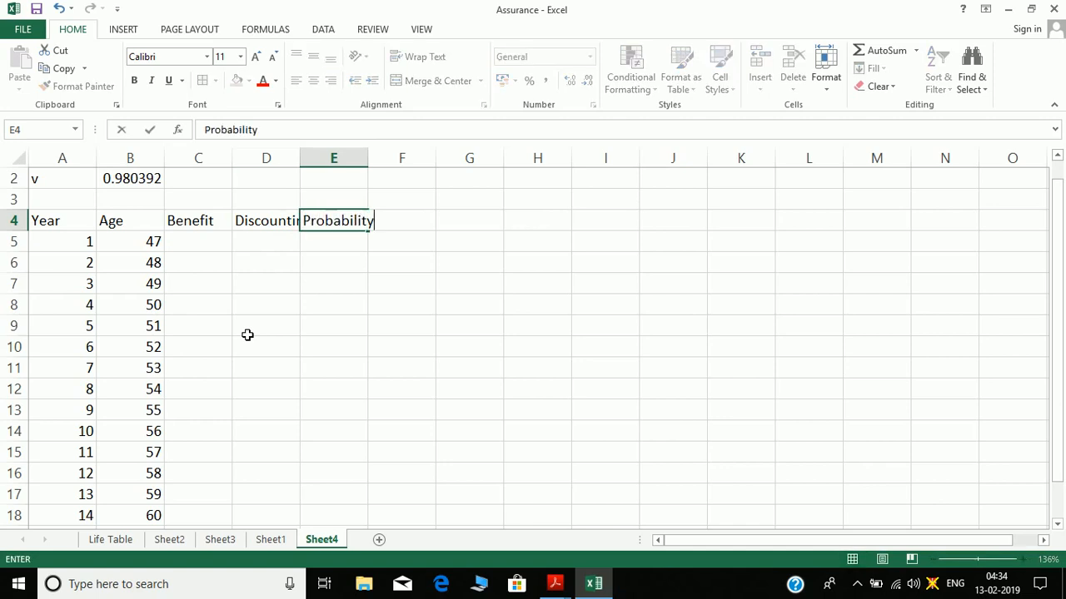
{"action": "key", "text": "Tab"}
{"action": "type", "text": "Ep"}
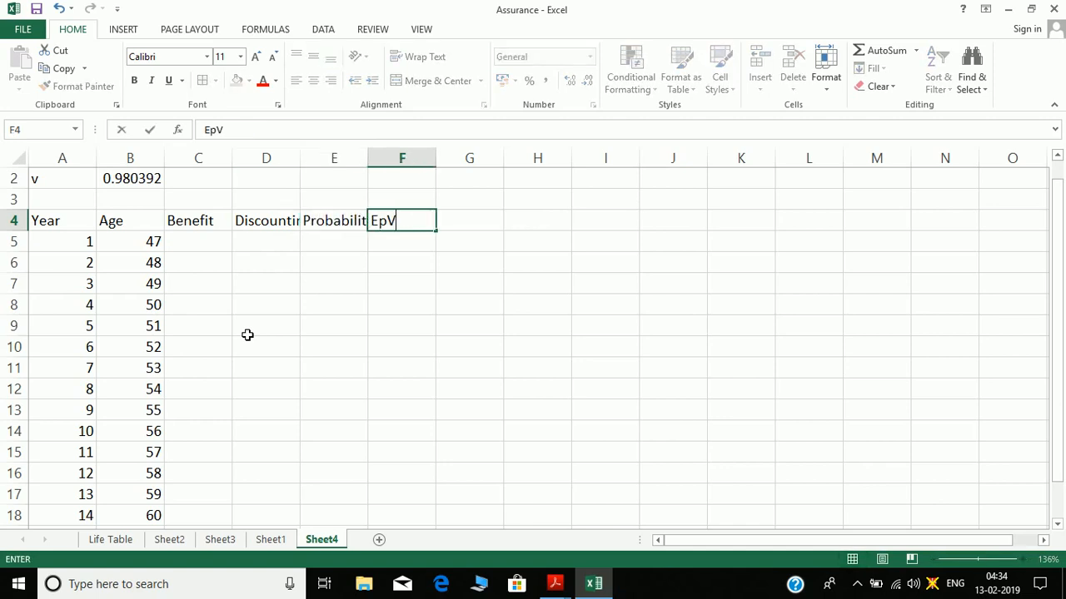
{"action": "type", "text": "PV"}
{"action": "key", "text": "Return"}
- Calculate the first year's discount factor in D5 with =$B$2^A5
{"action": "key", "text": "Up"}
{"action": "key", "text": "Up"}
{"action": "key", "text": "Down"}
{"action": "key", "text": "Down"}
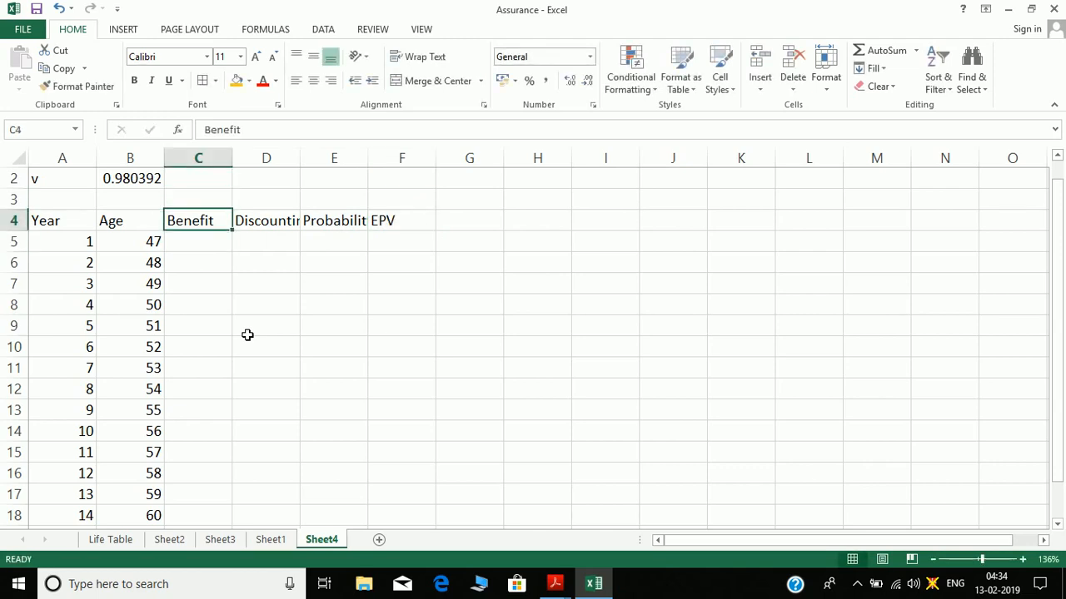
{"action": "key", "text": "Right"}
{"action": "type", "text": "="}
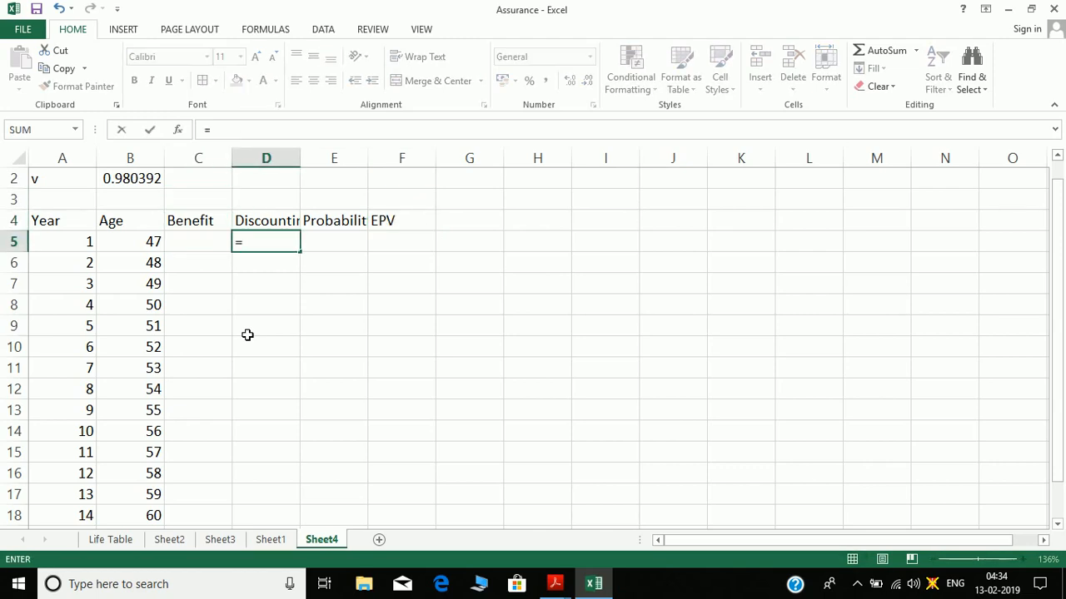
{"action": "key", "text": "Up"}
{"action": "key", "text": "Up"}
{"action": "key", "text": "Up"}
{"action": "key", "text": "Up"}
{"action": "key", "text": "Left"}
{"action": "key", "text": "Left"}
{"action": "key", "text": "Down"}
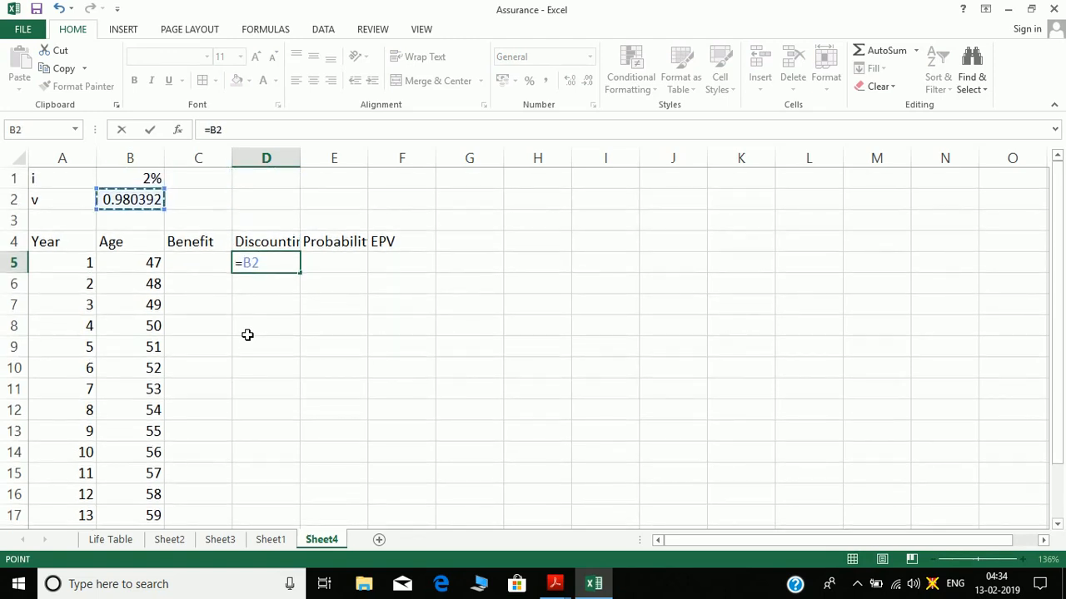
{"action": "key", "text": "F4"}
{"action": "type", "text": "^"}
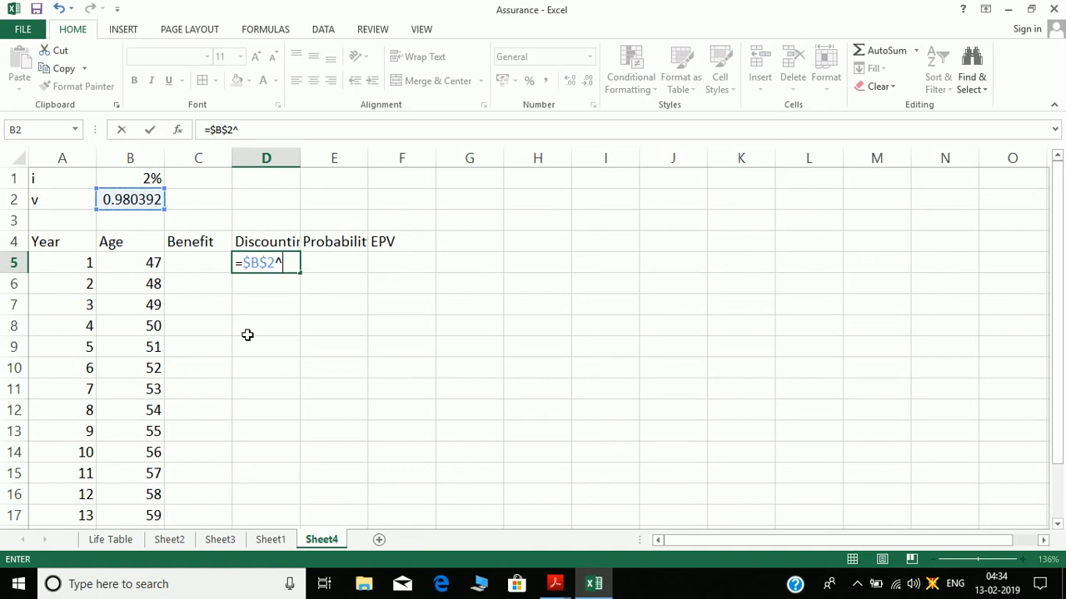
{"action": "key", "text": "Left"}
{"action": "key", "text": "Left"}
{"action": "key", "text": "Left"}
{"action": "key", "text": "ctrl+Return"}
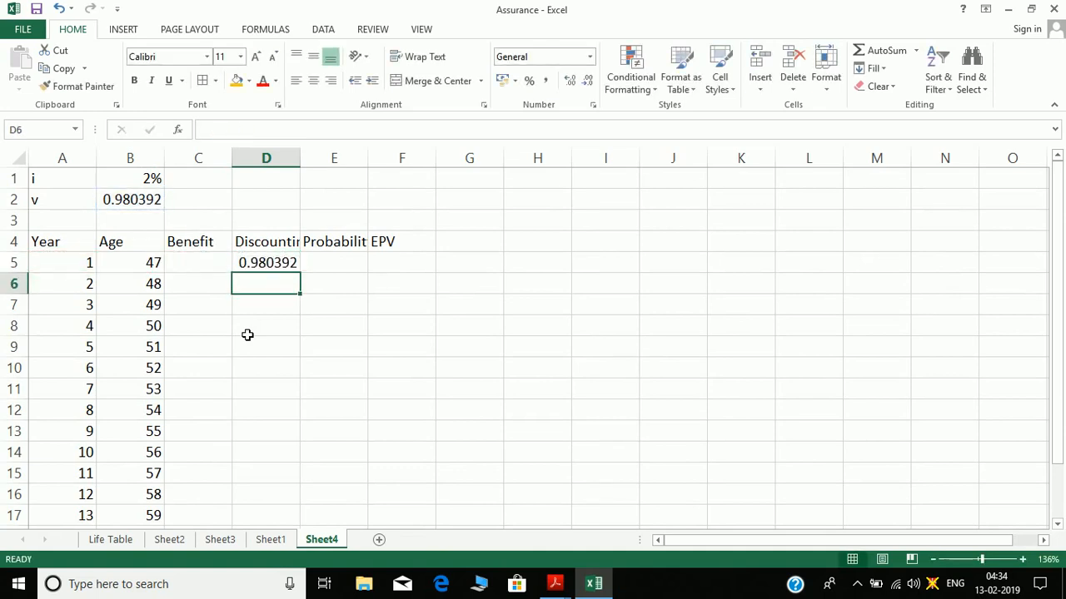
- Glance at Question 4 in Assurances.pdf, return to Excel and copy the D5 discount formula down the column for all years
{"action": "left_click", "coordinate": [273, 267]}
{"action": "key", "text": "alt+Tab"}
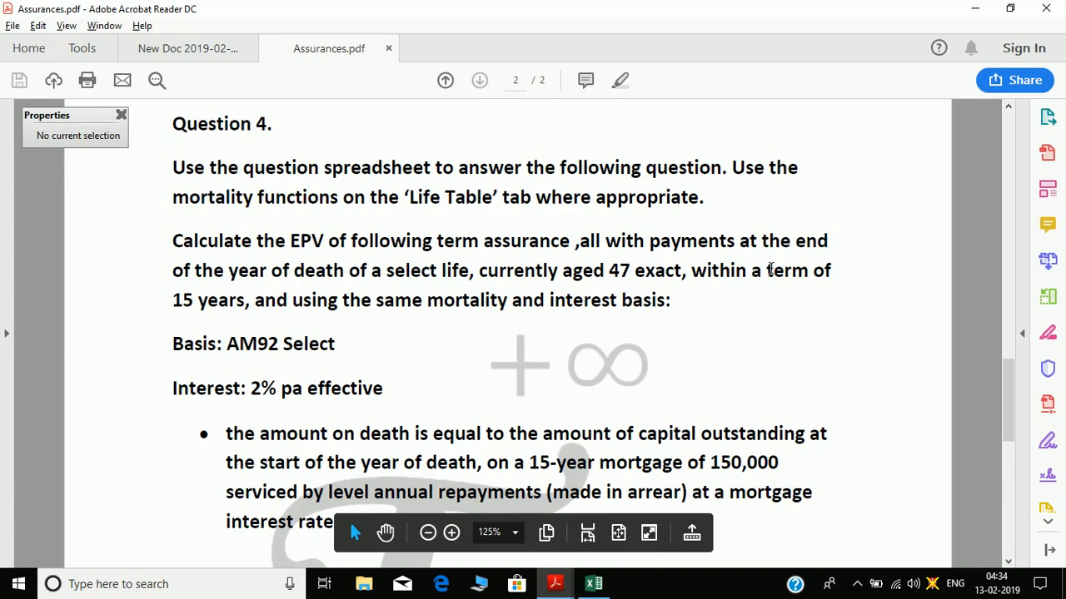
{"action": "key", "text": "alt+Tab"}
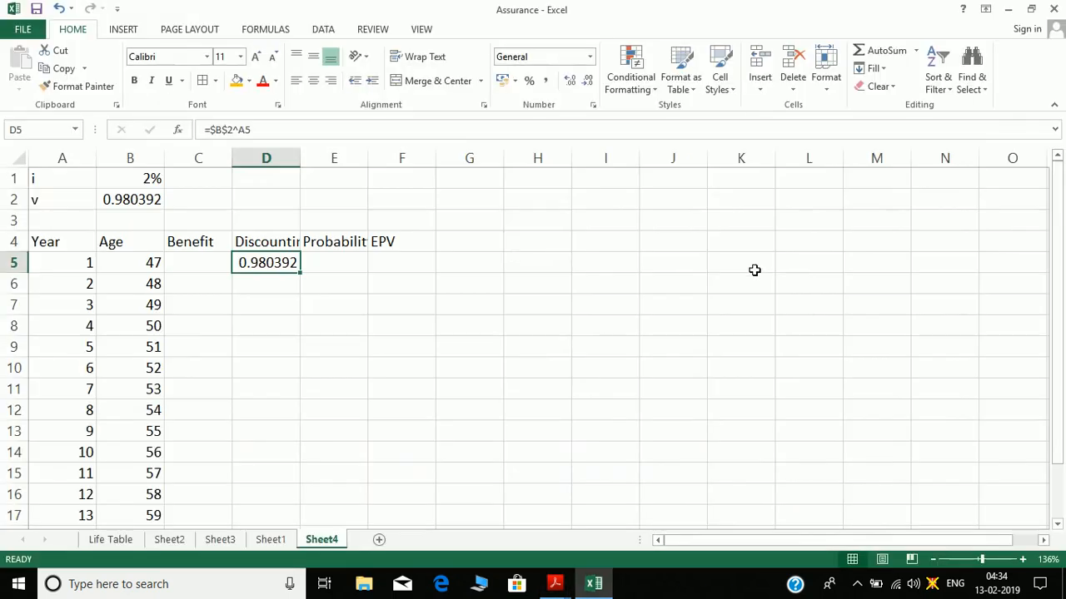
{"action": "double_click", "coordinate": [303, 278]}
- Start a VLOOKUP formula in E5 with the age $B5 as the lookup value
{"action": "left_click", "coordinate": [334, 265]}
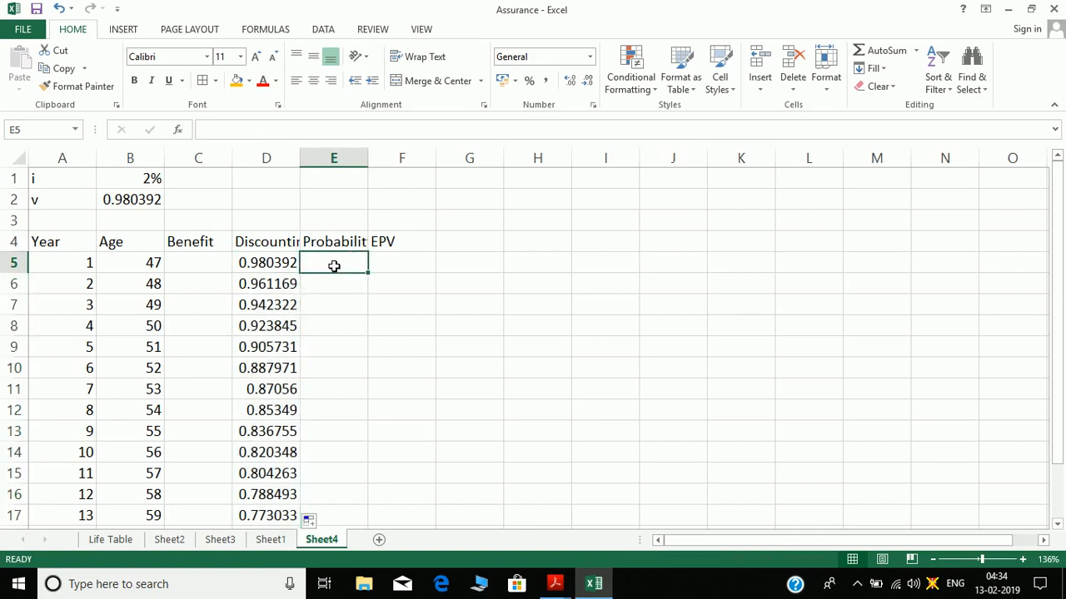
{"action": "type", "text": "=vl"}
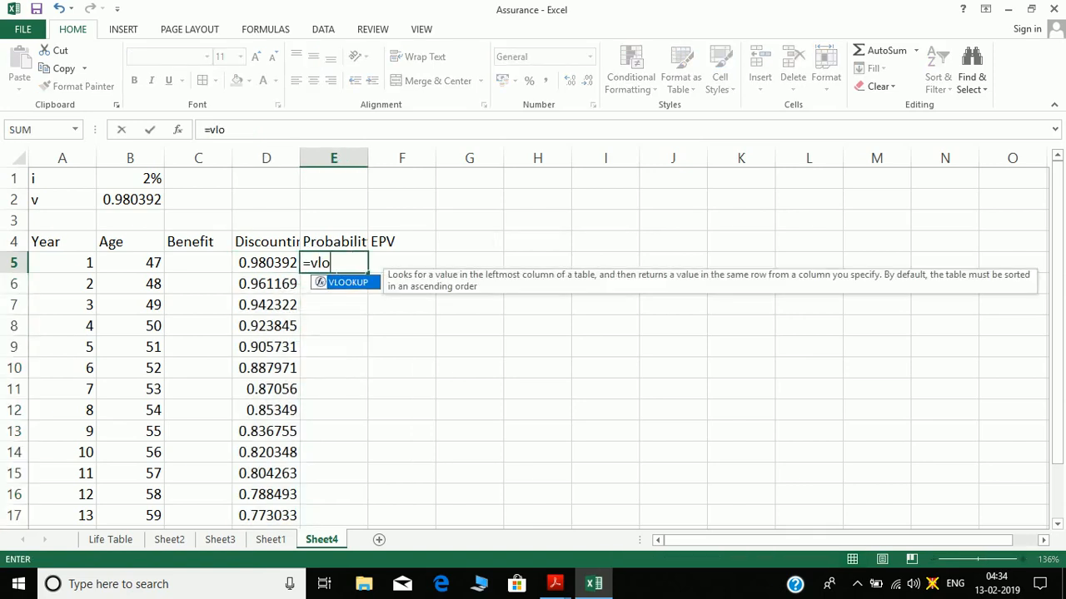
{"action": "type", "text": "o"}
{"action": "key", "text": "Tab"}
{"action": "key", "text": "Left"}
{"action": "key", "text": "Left"}
{"action": "key", "text": "Left"}
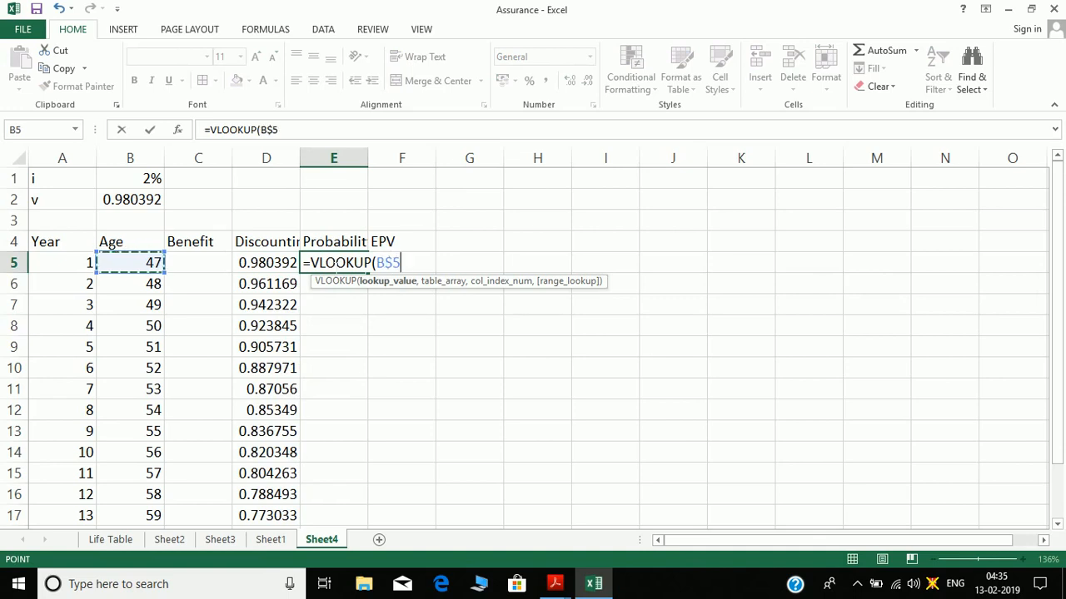
{"action": "key", "text": "F8"}
{"action": "type", "text": ":"}
{"action": "key", "text": "F4"}
{"action": "key", "text": "F4"}
{"action": "key", "text": "F4"}
{"action": "type", "text": ","}
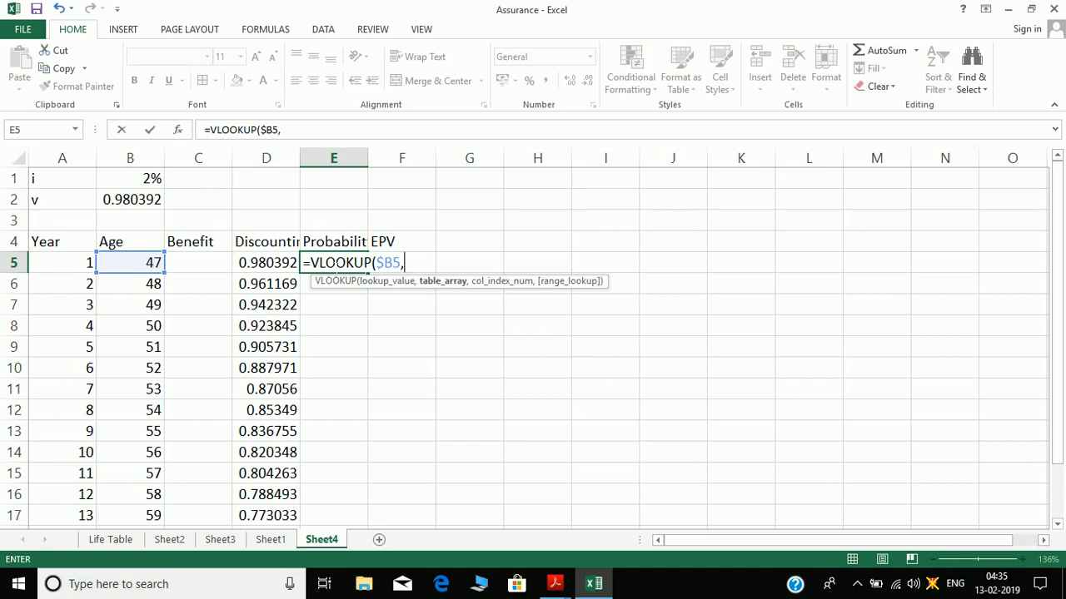
- Give the E5 VLOOKUP the table array 'Life Table'!$A$2:$G$106, column index 5 and exact match 0
{"action": "left_click", "coordinate": [110, 539]}
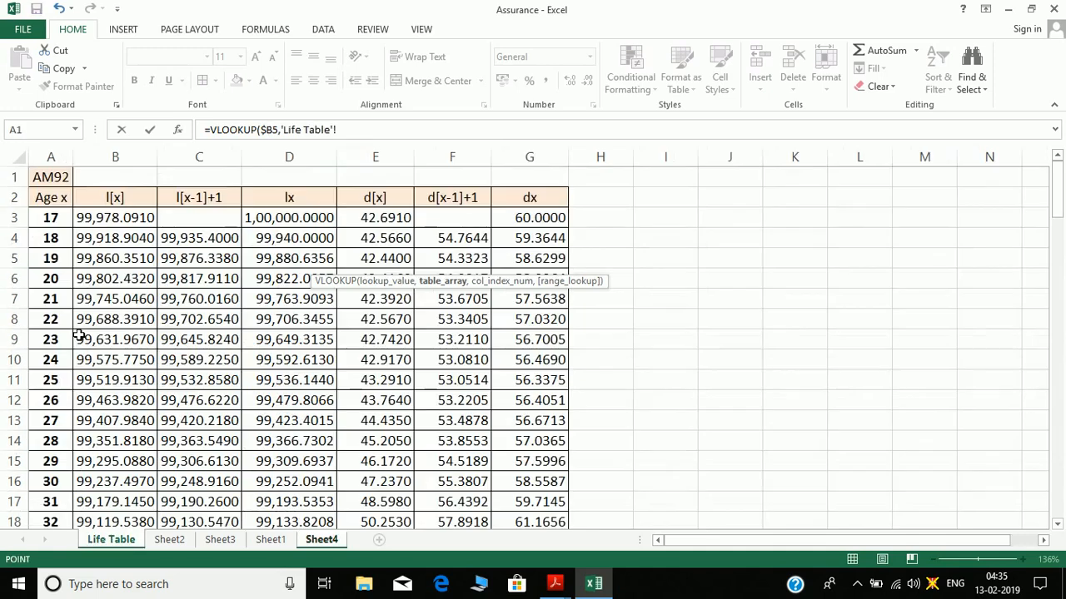
{"action": "left_click", "coordinate": [51, 202]}
{"action": "key", "text": "ctrl+shift+Right"}
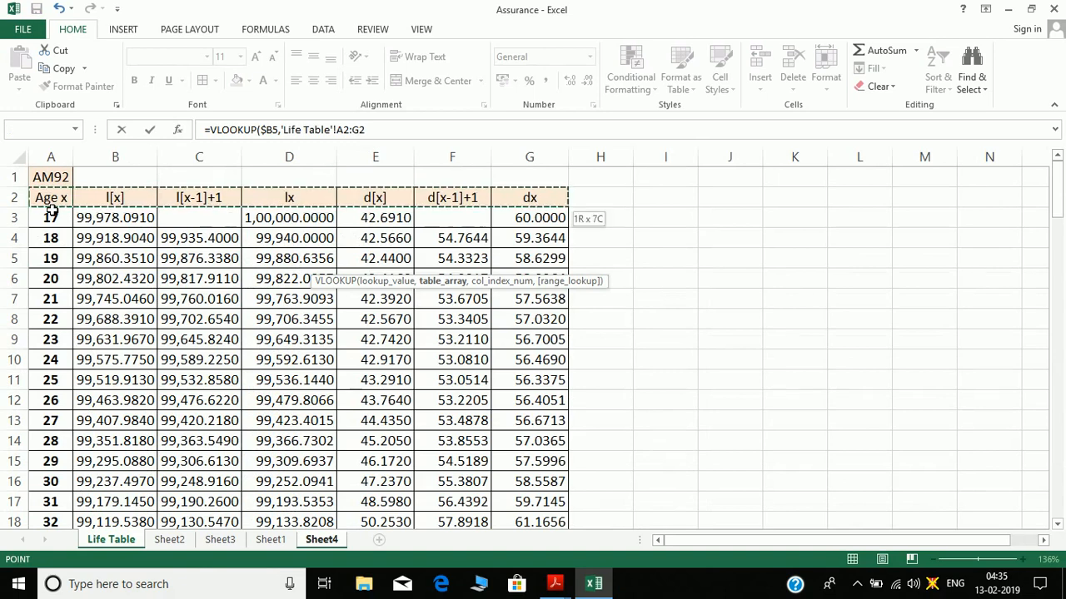
{"action": "key", "text": "ctrl+shift+Down"}
{"action": "key", "text": "F4"}
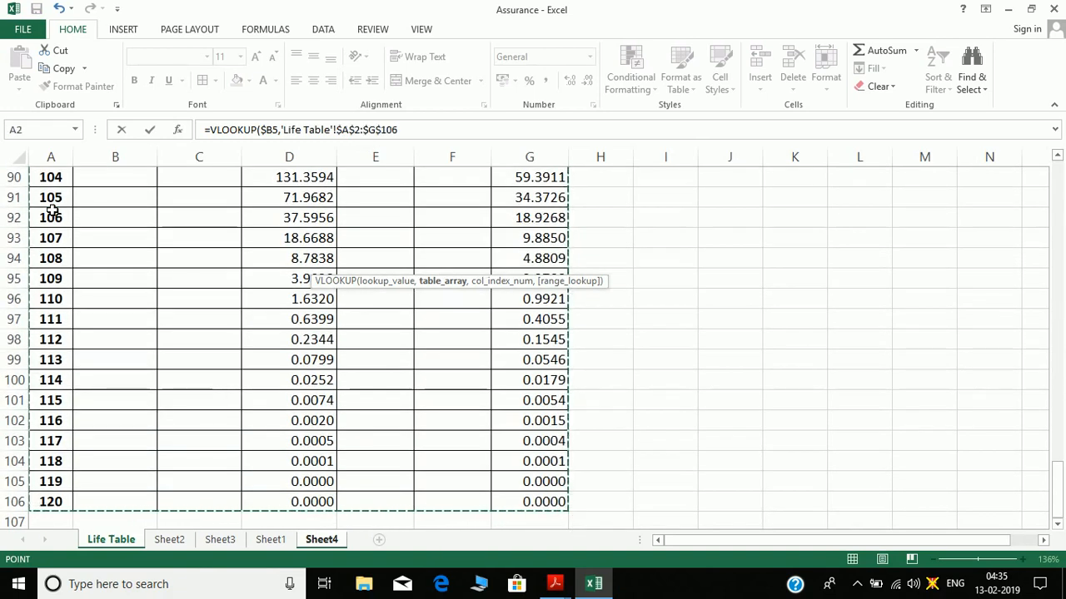
{"action": "type", "text": ","}
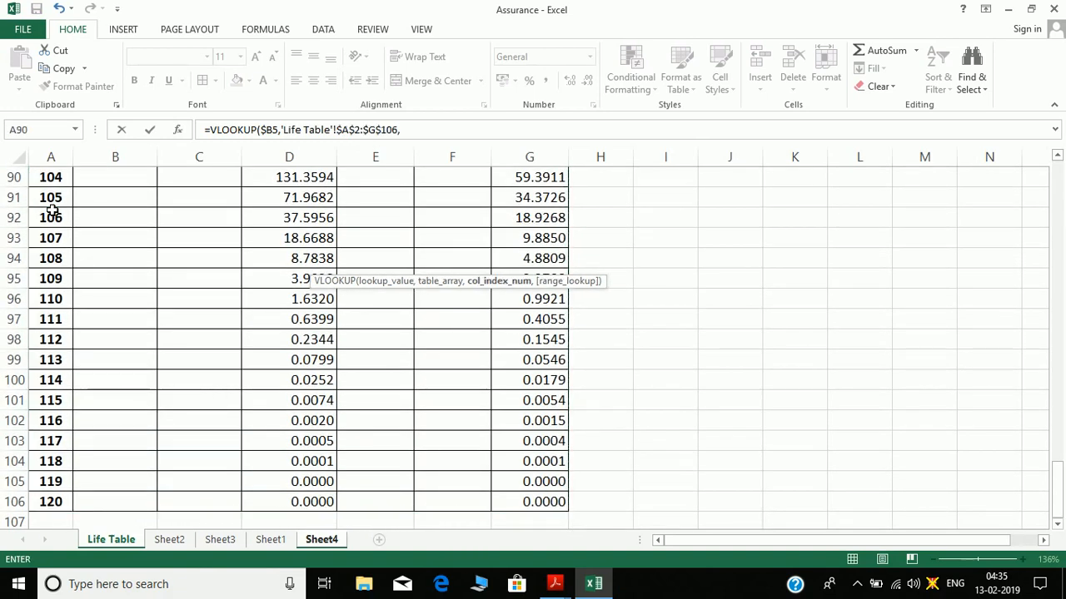
{"action": "type", "text": "5,0"}
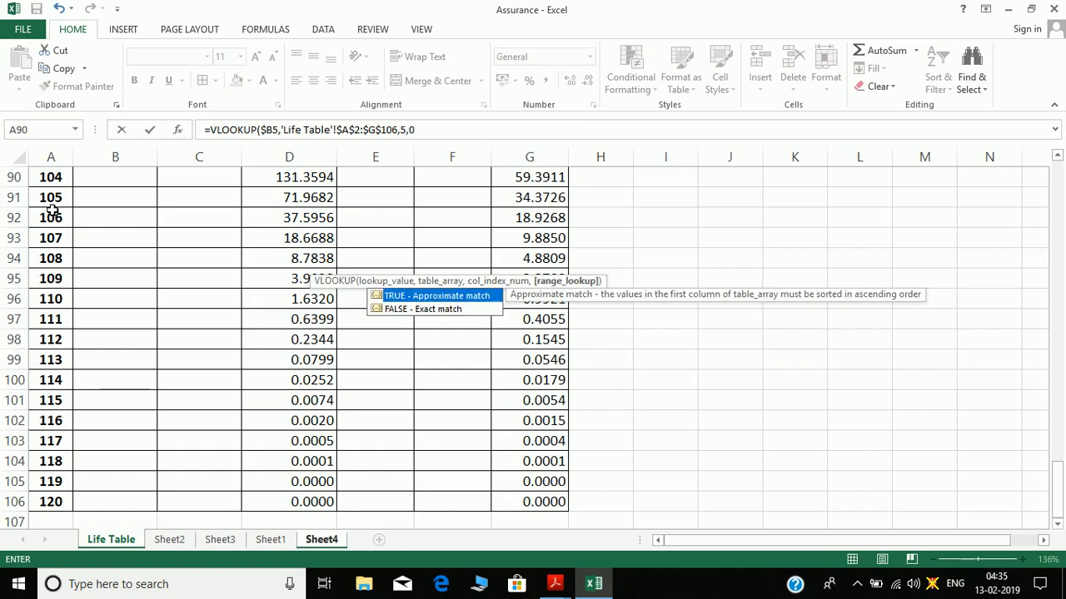
- Divide the first VLOOKUP by a second VLOOKUP and return to Sheet4 for its lookup value
{"action": "type", "text": ")/vlo"}
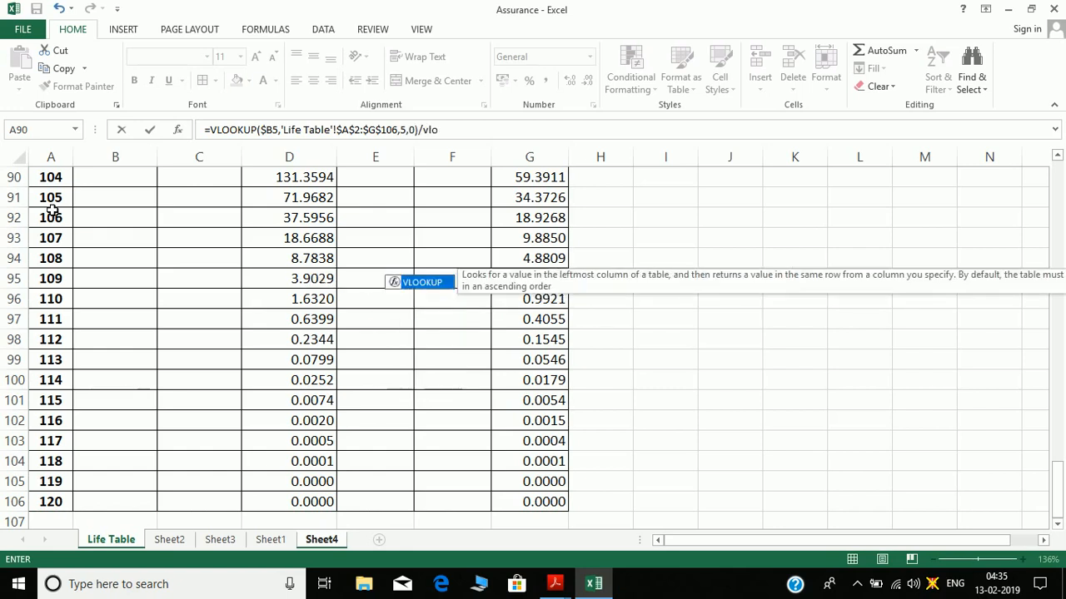
{"action": "key", "text": "Tab"}
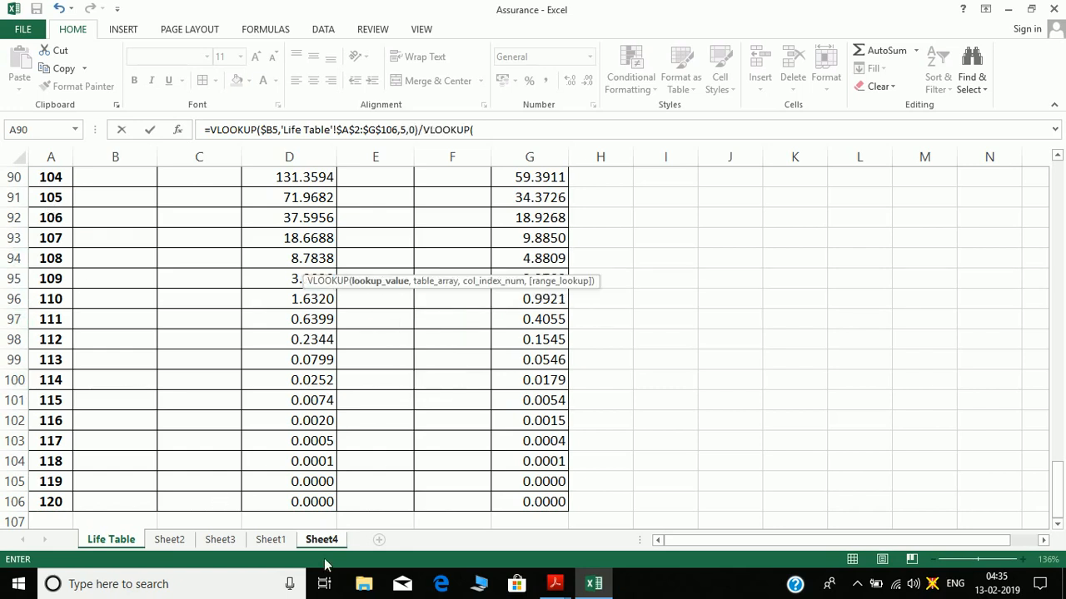
{"action": "left_click", "coordinate": [308, 541]}
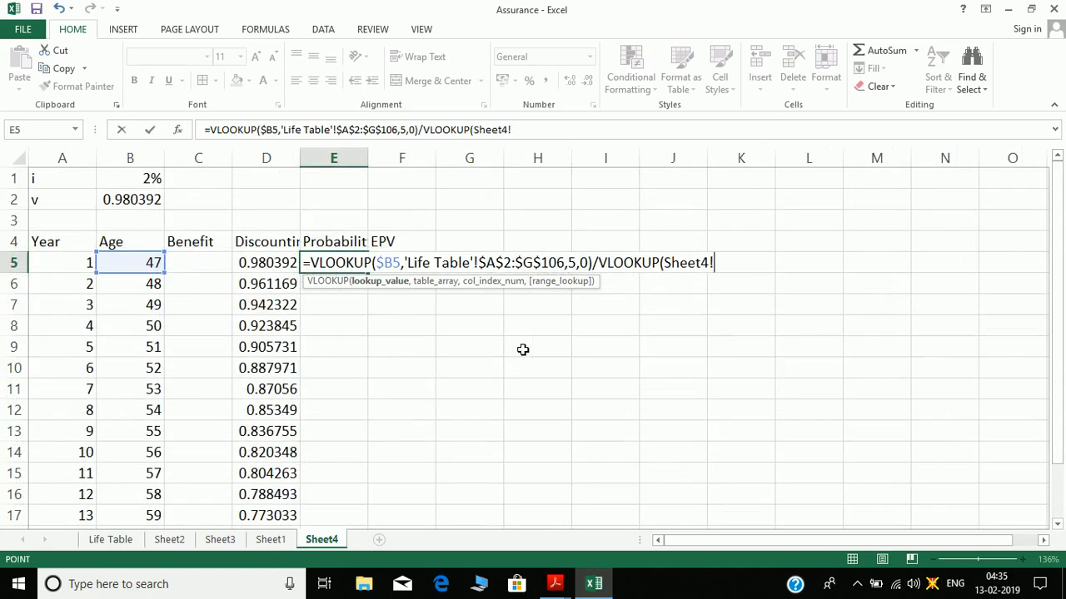
{"action": "left_click", "coordinate": [114, 273]}
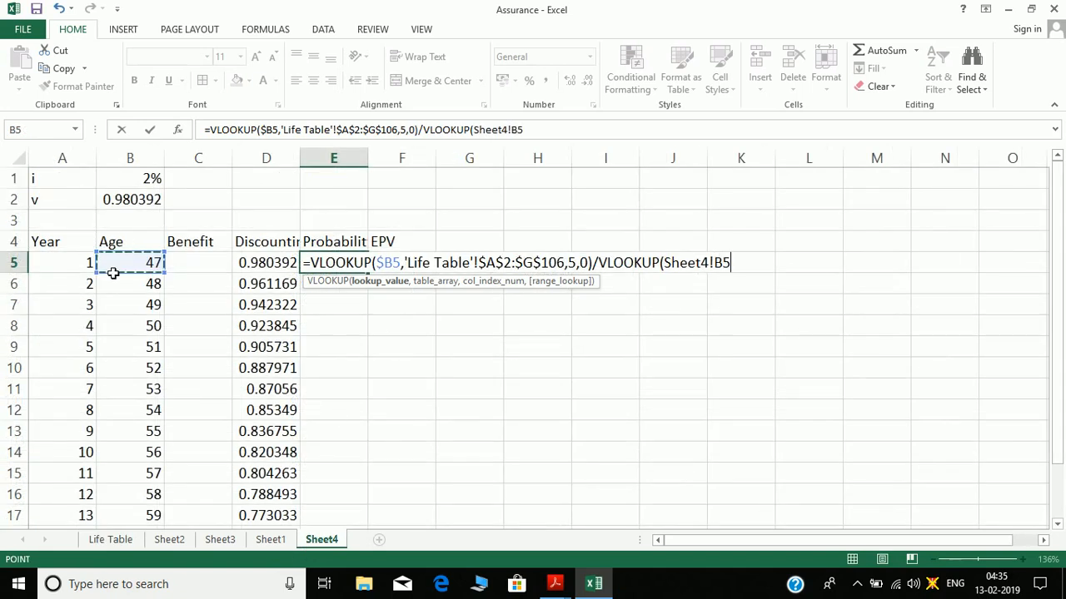
{"action": "key", "text": "BackSpace"}
{"action": "key", "text": "BackSpace"}
{"action": "key", "text": "BackSpace"}
{"action": "key", "text": "BackSpace"}
{"action": "key", "text": "BackSpace"}
{"action": "key", "text": "BackSpace"}
{"action": "key", "text": "BackSpace"}
{"action": "key", "text": "BackSpace"}
{"action": "key", "text": "BackSpace"}
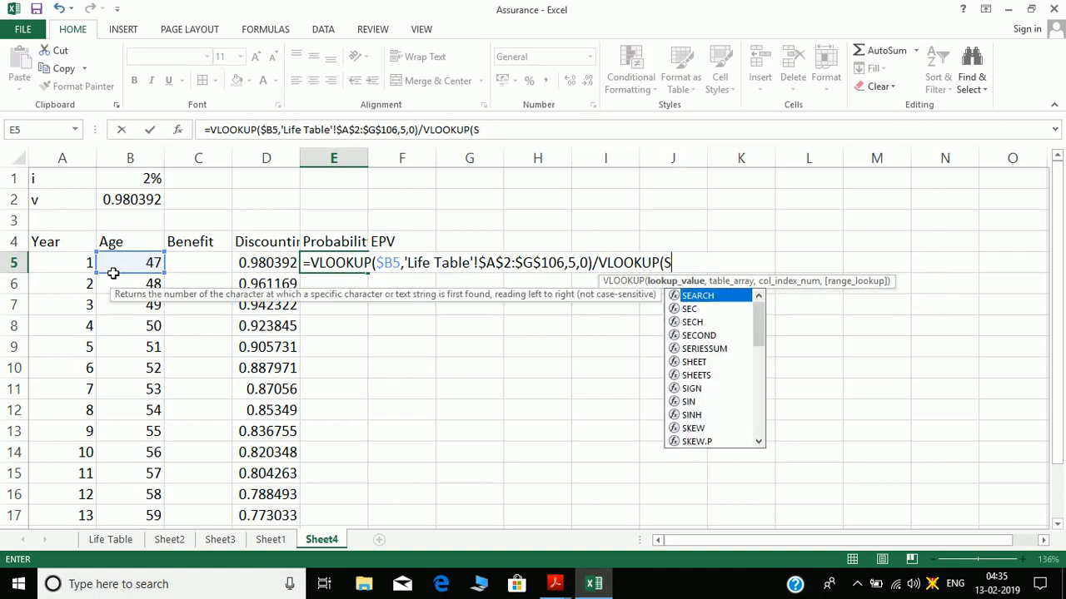
- Set the second VLOOKUP's lookup value to the absolute reference $B$5, removing the Sheet4! prefix
{"action": "left_click", "coordinate": [113, 274]}
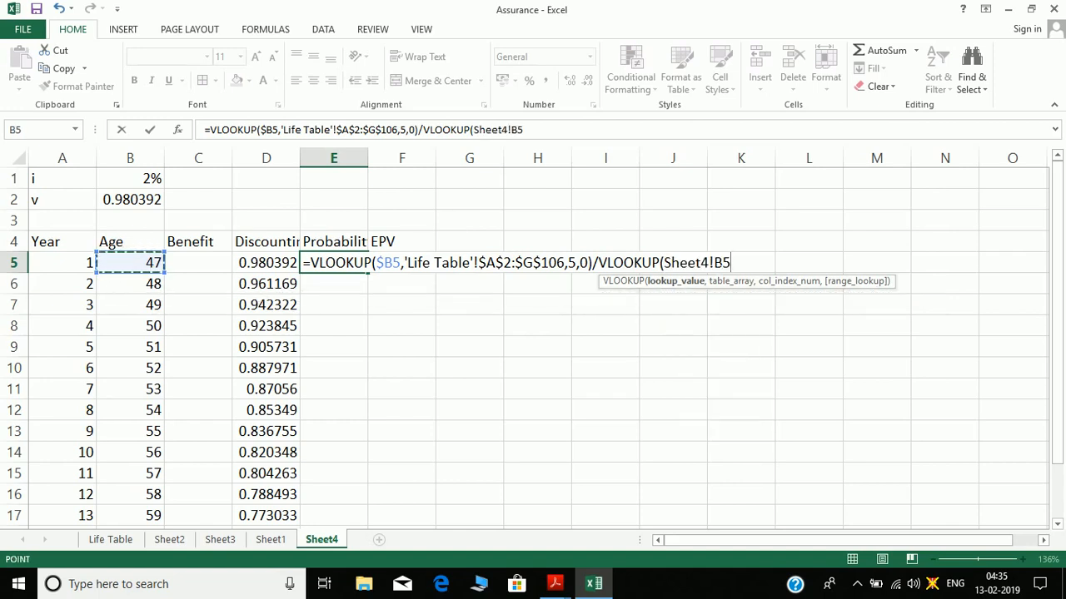
{"action": "key", "text": "F4"}
{"action": "left_click", "coordinate": [699, 264]}
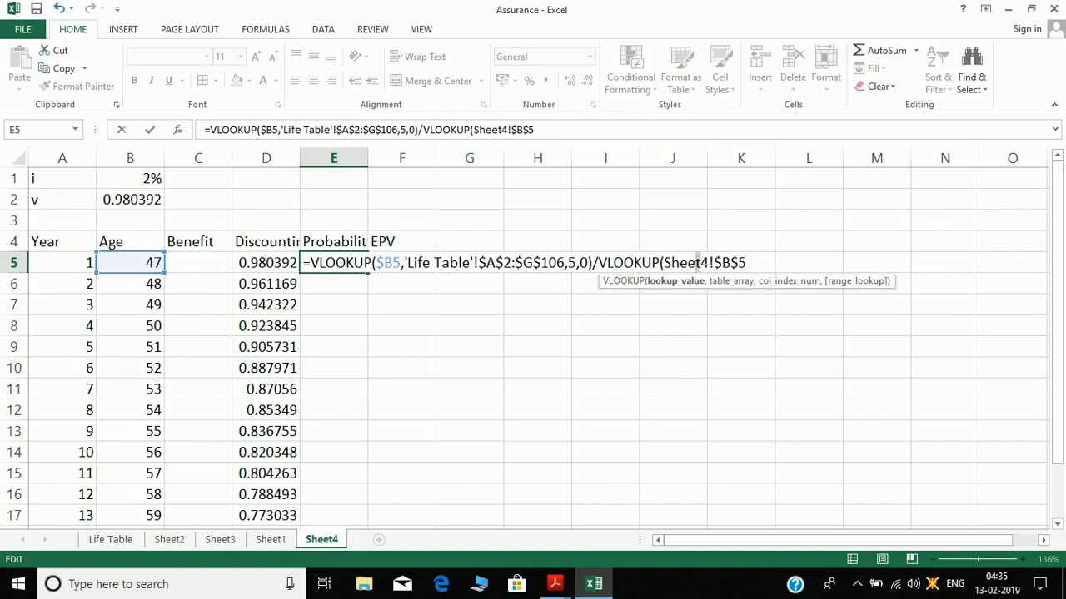
{"action": "left_click", "coordinate": [698, 263]}
{"action": "left_click_drag", "start_coordinate": [712, 263], "coordinate": [663, 263]}
{"action": "key", "text": "Delete"}
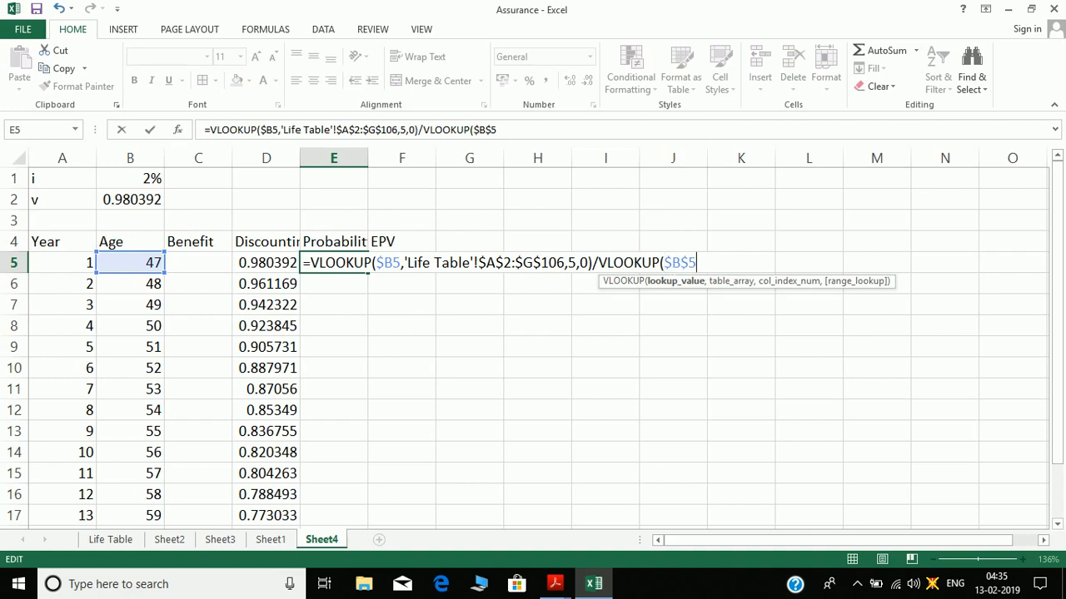
- Complete the second VLOOKUP with table array 'Life Table'!$A$2:$G$106, column index 2 and exact match 0, and enter the E5 formula
{"action": "type", "text": ","}
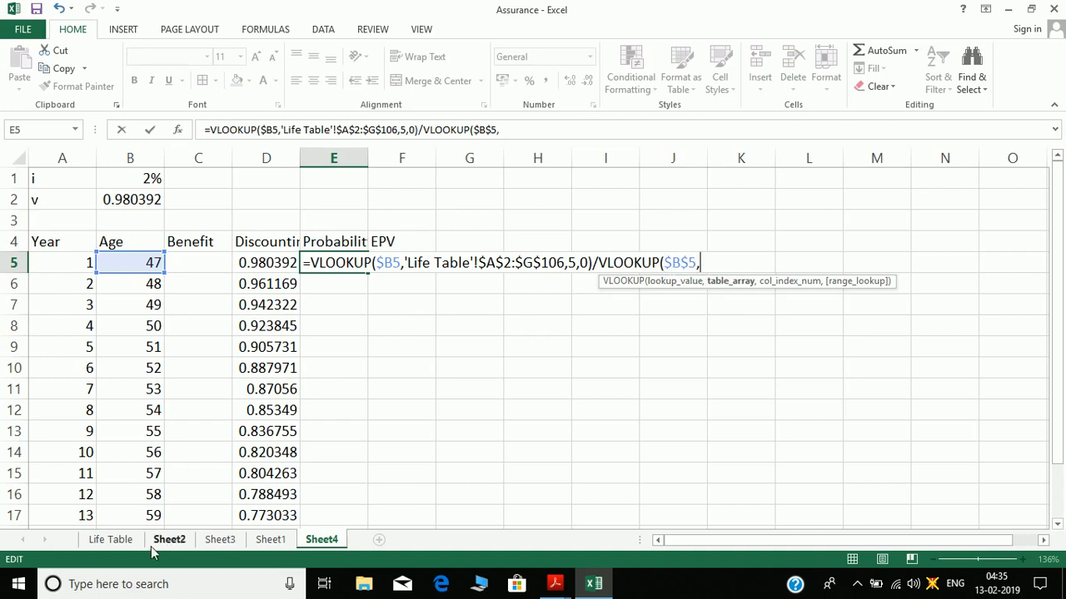
{"action": "left_click", "coordinate": [129, 543]}
{"action": "left_click", "coordinate": [72, 319]}
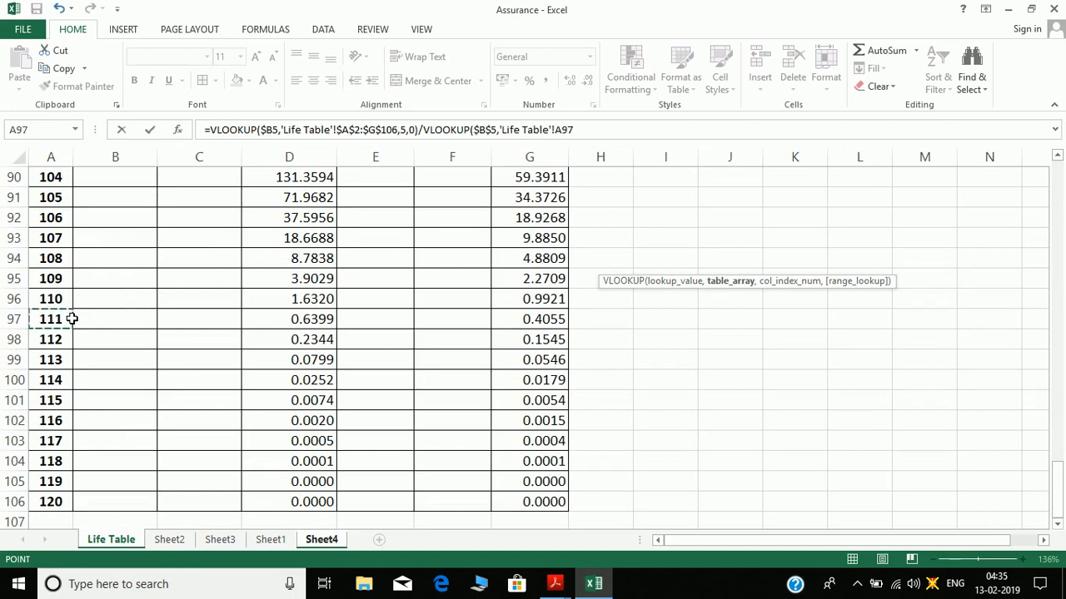
{"action": "key", "text": "ctrl+Up"}
{"action": "key", "text": "ctrl+shift+Right"}
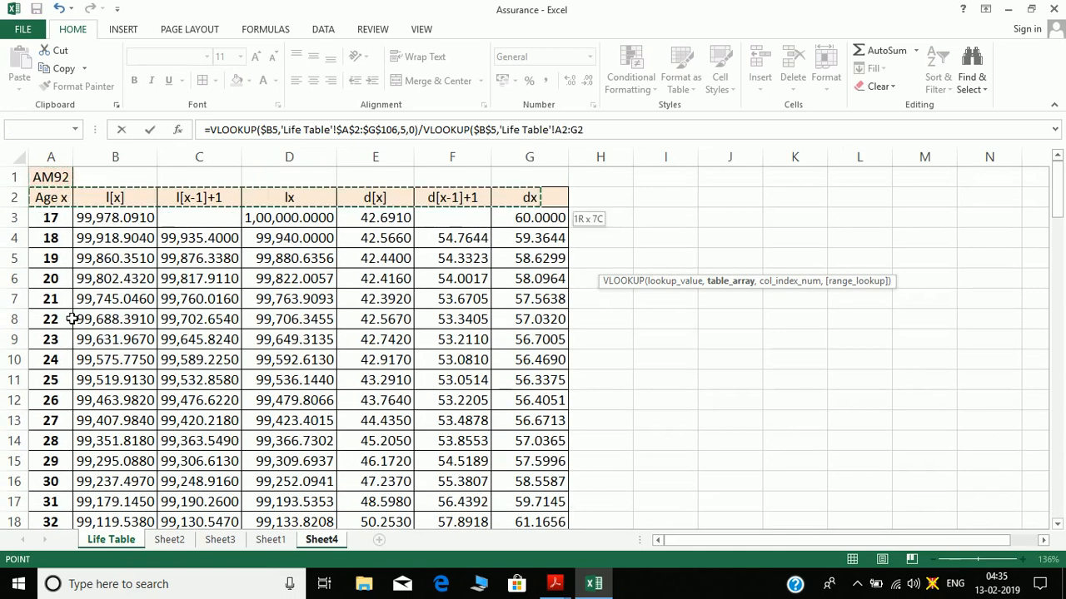
{"action": "key", "text": "ctrl+shift+Down"}
{"action": "key", "text": "F4"}
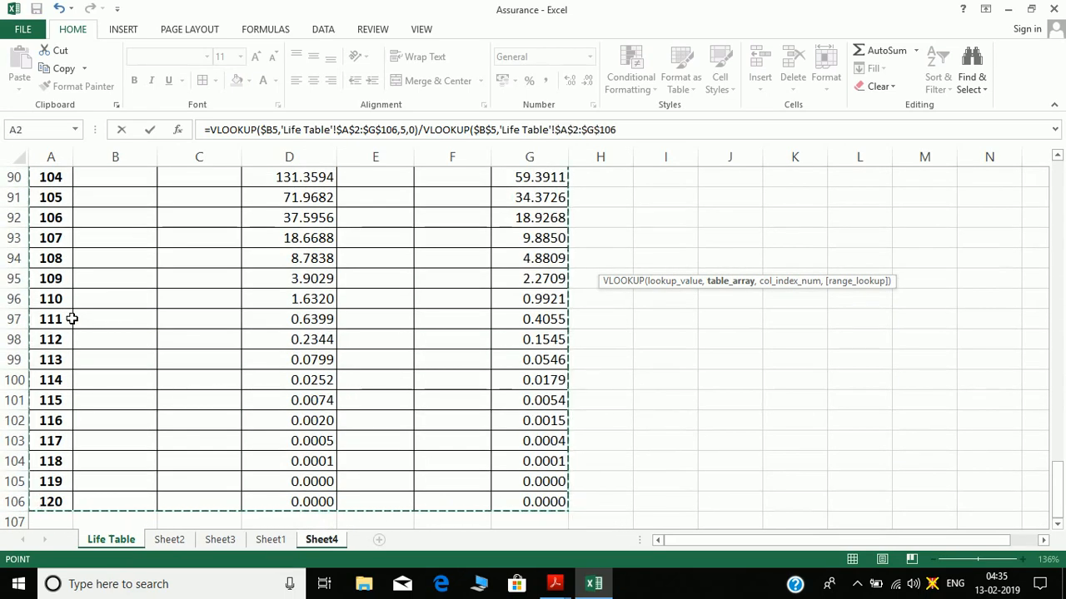
{"action": "type", "text": ","}
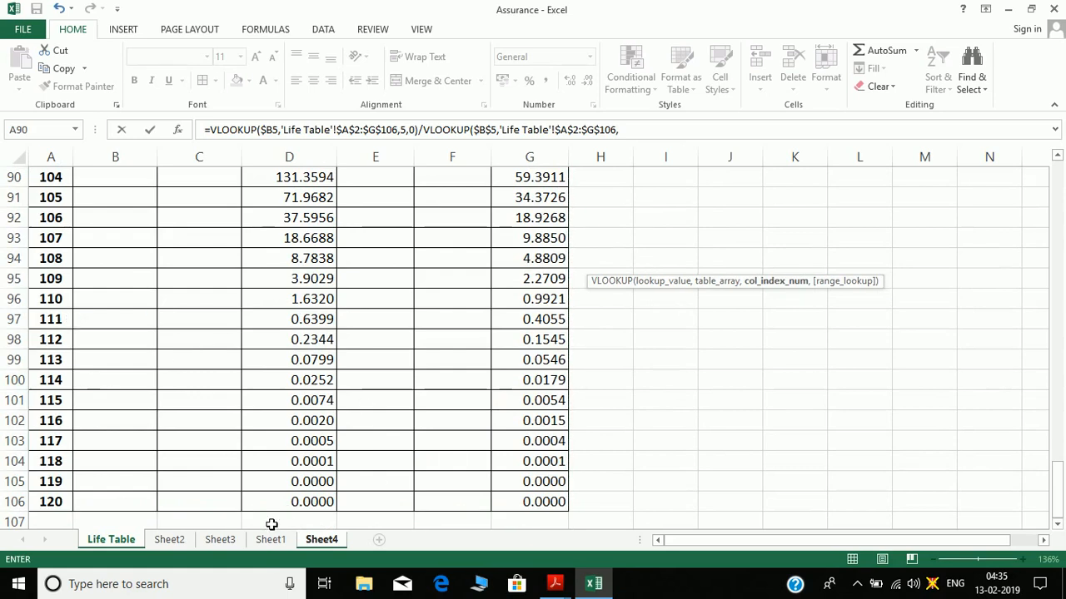
{"action": "type", "text": "2,0)"}
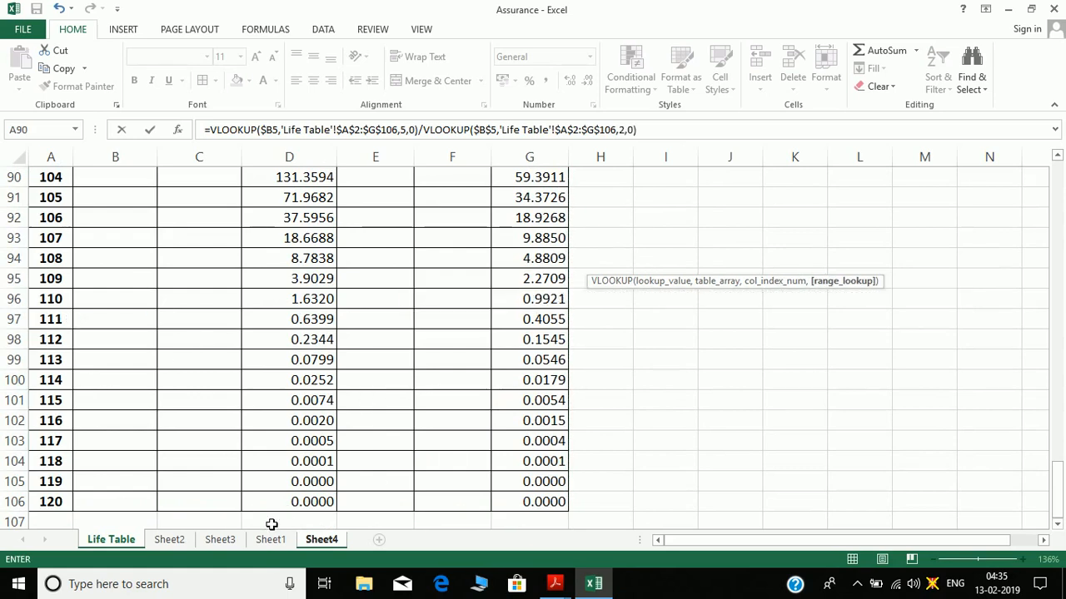
{"action": "key", "text": "Return"}
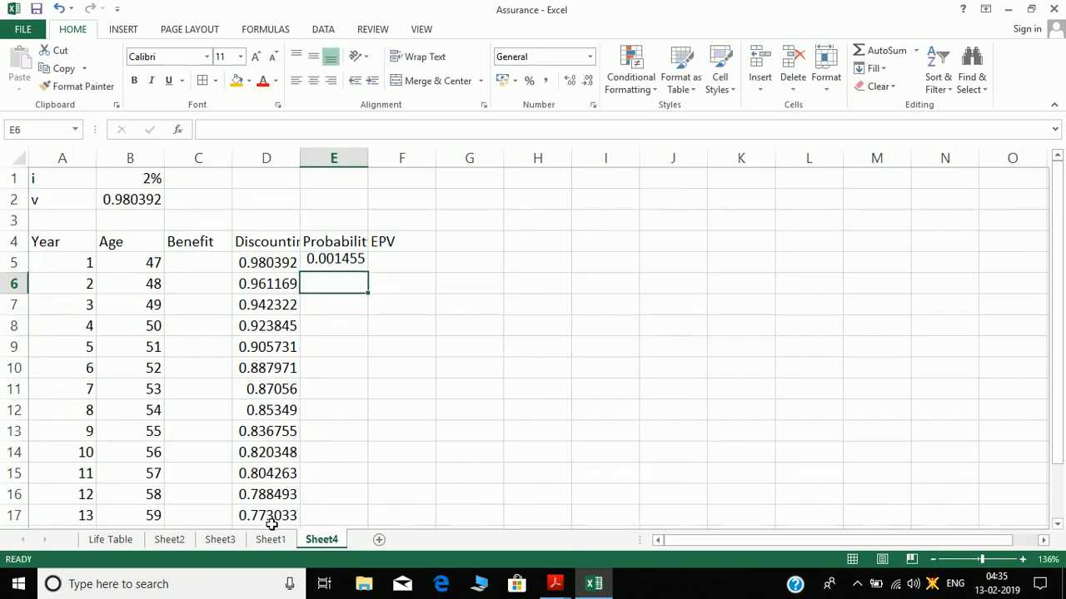
- Copy the E5 probability formula down the column and set the numerator VLOOKUP's column index in E6 to 6
{"action": "left_click", "coordinate": [341, 265]}
{"action": "double_click", "coordinate": [370, 278]}
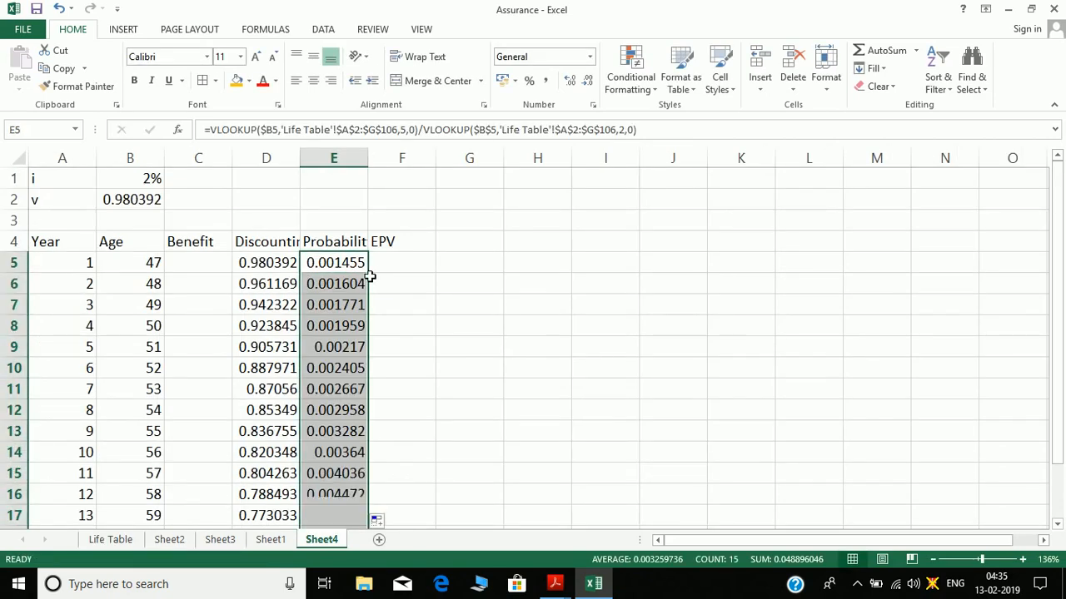
{"action": "left_click", "coordinate": [337, 292]}
{"action": "double_click", "coordinate": [337, 288]}
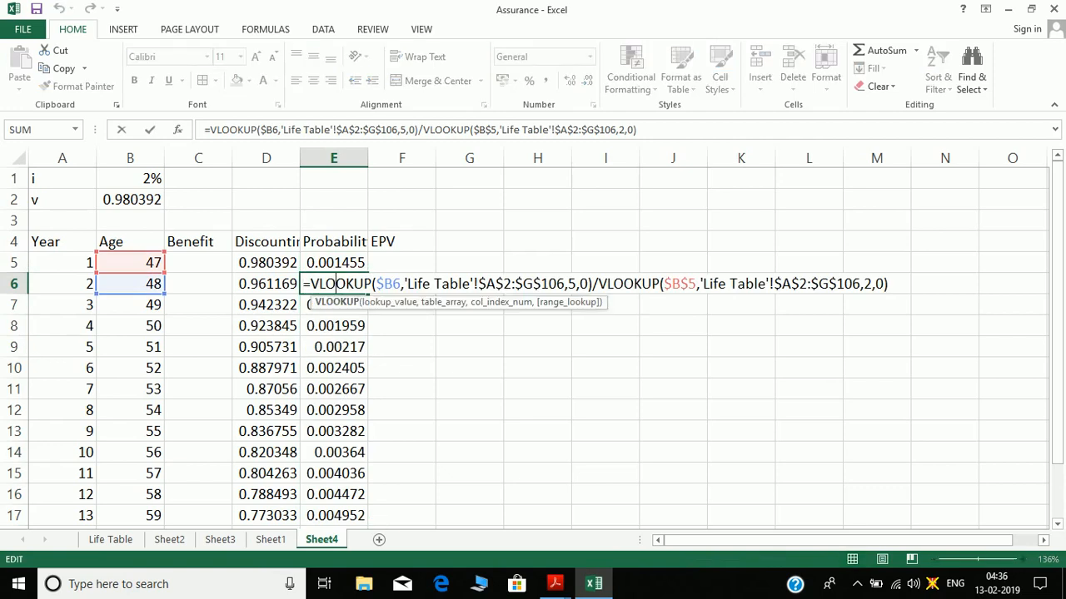
{"action": "left_click", "coordinate": [571, 284]}
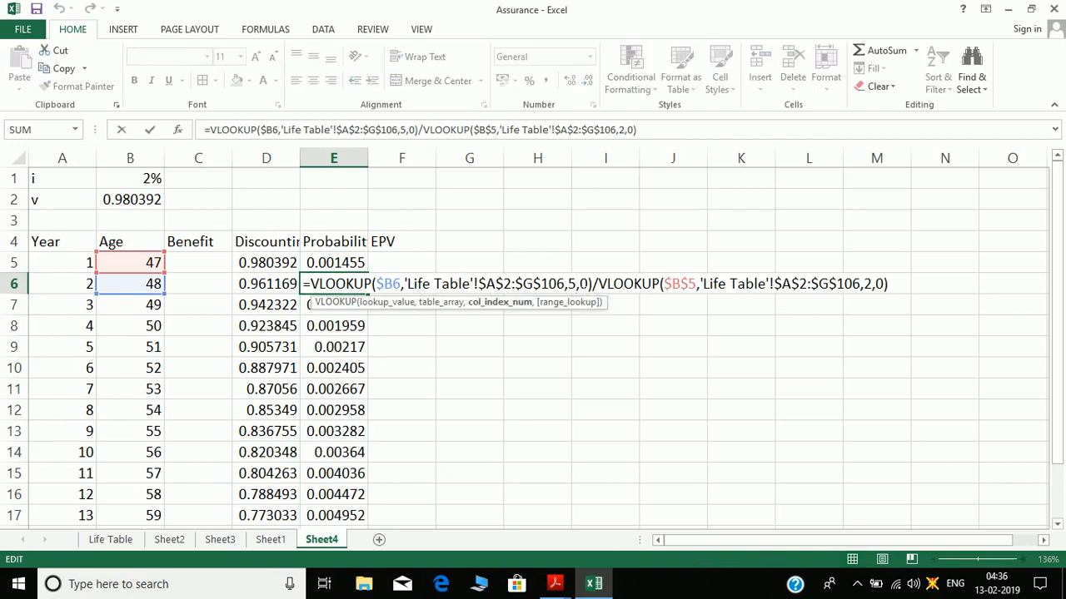
{"action": "key", "text": "BackSpace"}
{"action": "type", "text": "6"}
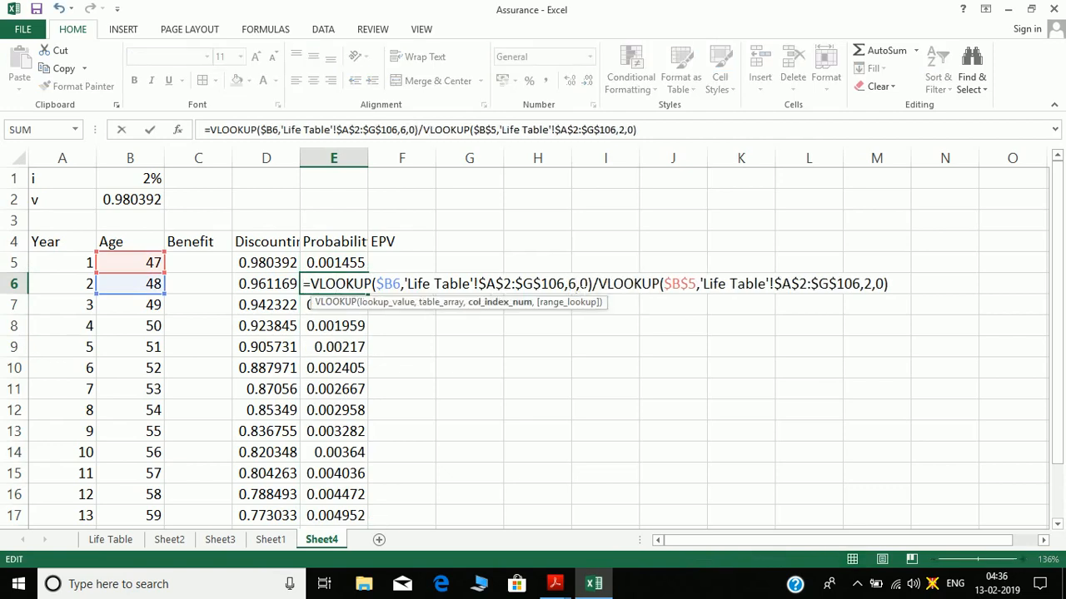
{"action": "key", "text": "Return"}
- Set the numerator VLOOKUP's column index in E7 to 7 and copy that formula down through year 15
{"action": "double_click", "coordinate": [365, 305]}
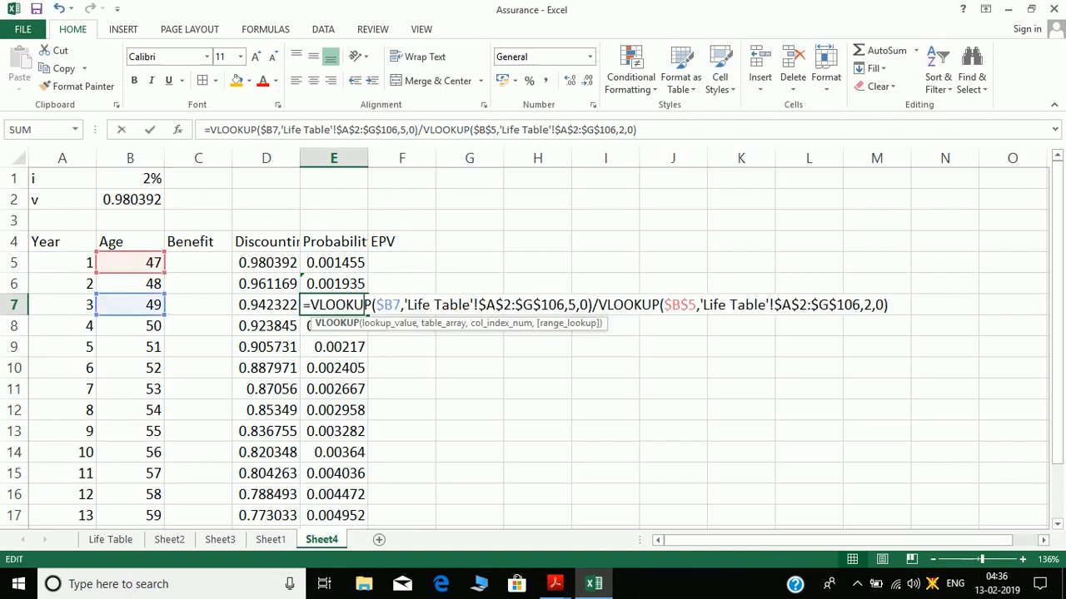
{"action": "left_click", "coordinate": [577, 305]}
{"action": "key", "text": "BackSpace"}
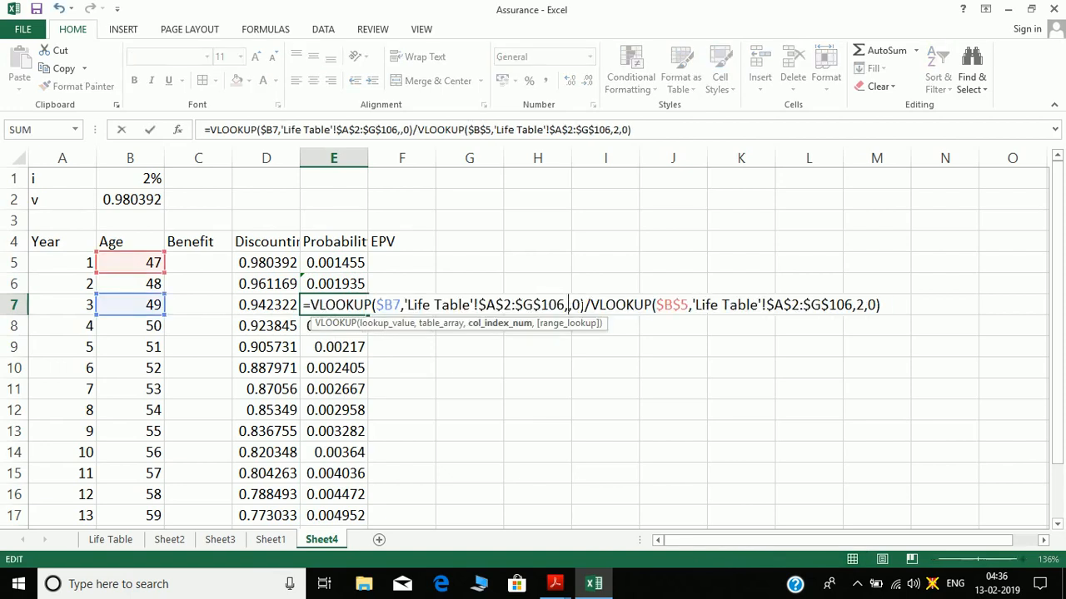
{"action": "type", "text": "7"}
{"action": "key", "text": "Return"}
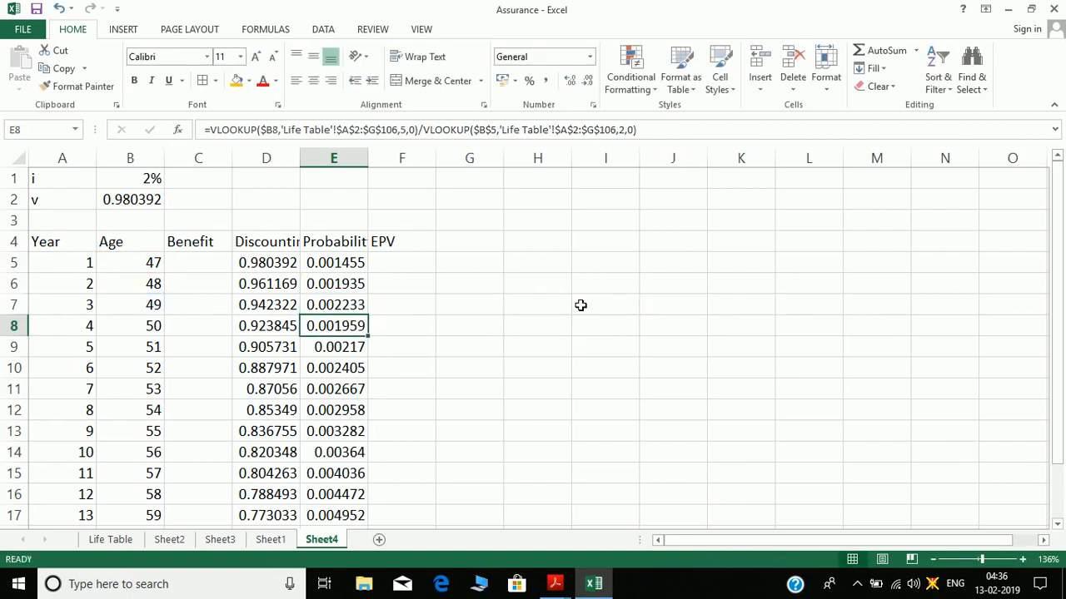
{"action": "left_click", "coordinate": [340, 308]}
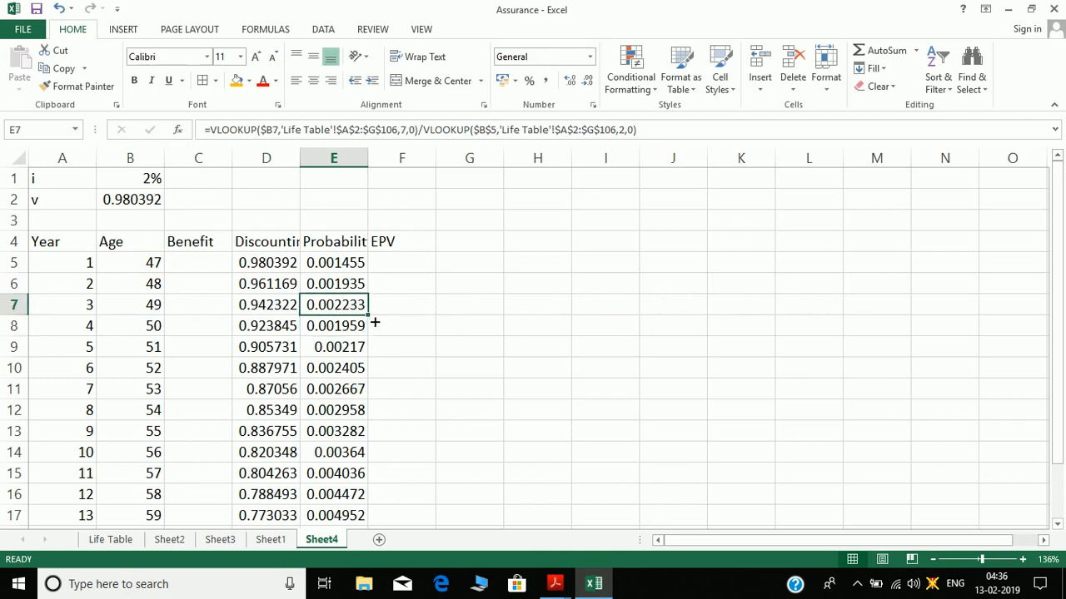
{"action": "double_click", "coordinate": [368, 316]}
- Check the probability formulas down column E for all 15 years
{"action": "left_click", "coordinate": [342, 332]}
{"action": "key", "text": "ctrl+Down"}
{"action": "key", "text": "Down"}
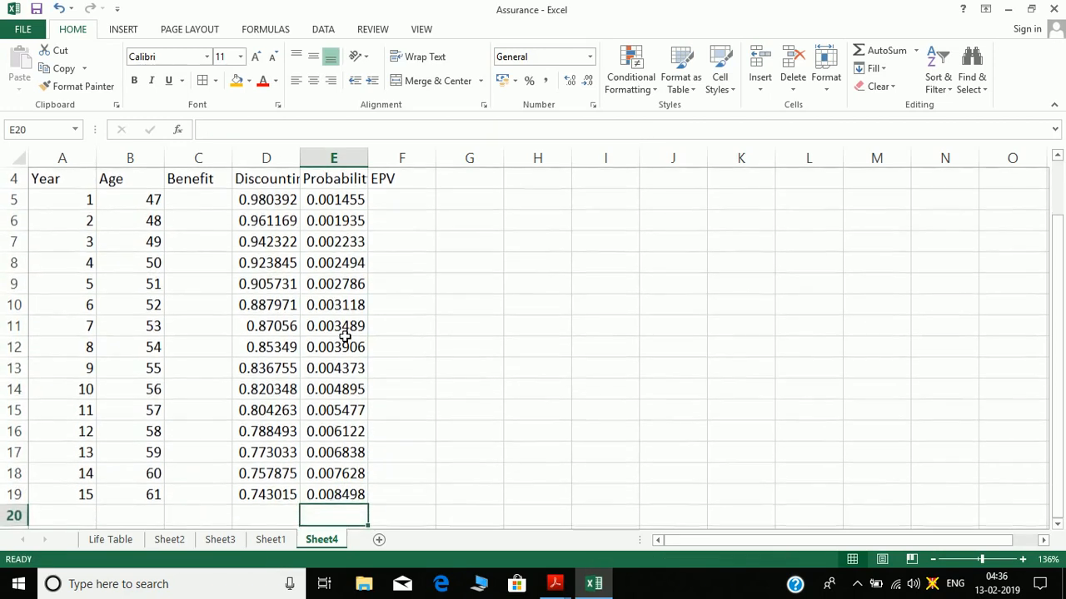
{"action": "key", "text": "Up"}
{"action": "key", "text": "Up"}
{"action": "key", "text": "ctrl+Up"}
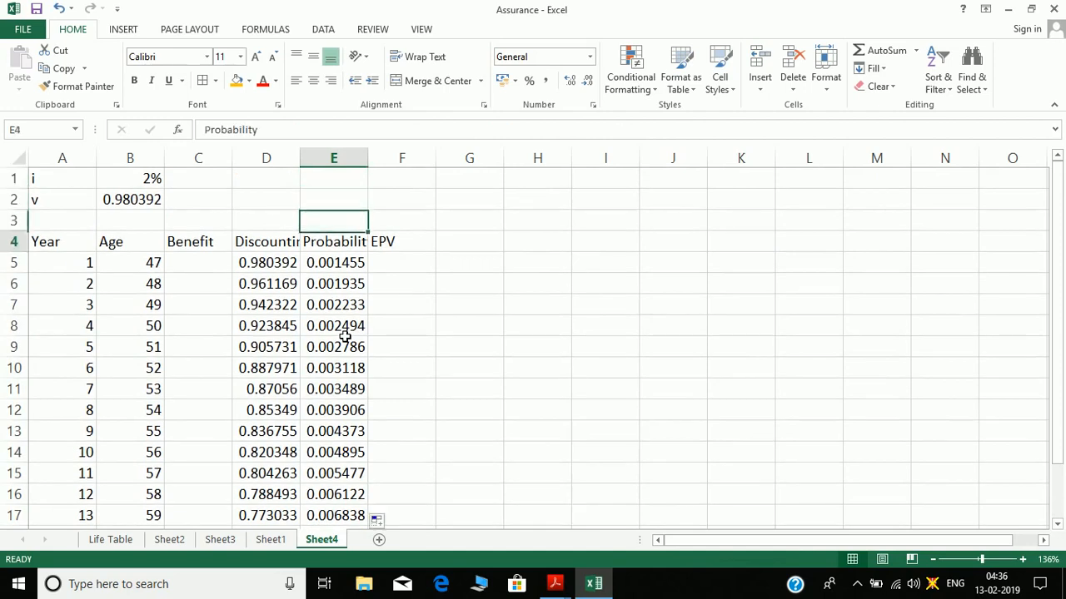
{"action": "key", "text": "Down"}
{"action": "key", "text": "Down"}
{"action": "key", "text": "Down"}
{"action": "key", "text": "Up"}
{"action": "key", "text": "Up"}
{"action": "key", "text": "Down"}
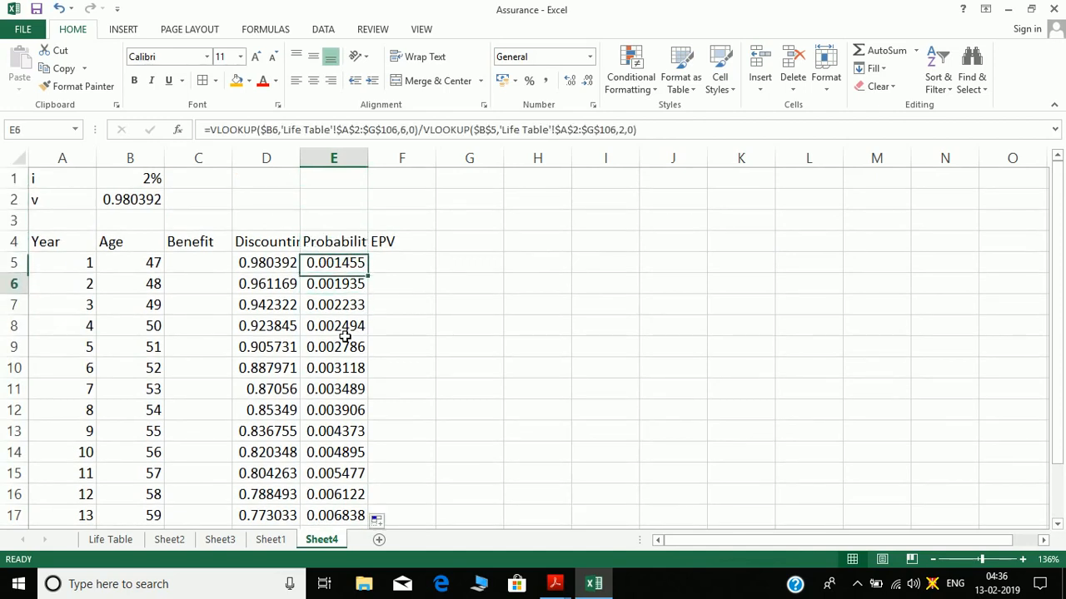
{"action": "key", "text": "Down"}
{"action": "key", "text": "Down"}
{"action": "key", "text": "Down"}
{"action": "key", "text": "Down"}
{"action": "key", "text": "Down"}
{"action": "key", "text": "Down"}
{"action": "key", "text": "Down"}
{"action": "key", "text": "Down"}
{"action": "key", "text": "Down"}
{"action": "key", "text": "Down"}
{"action": "key", "text": "Down"}
{"action": "key", "text": "Down"}
{"action": "key", "text": "Down"}
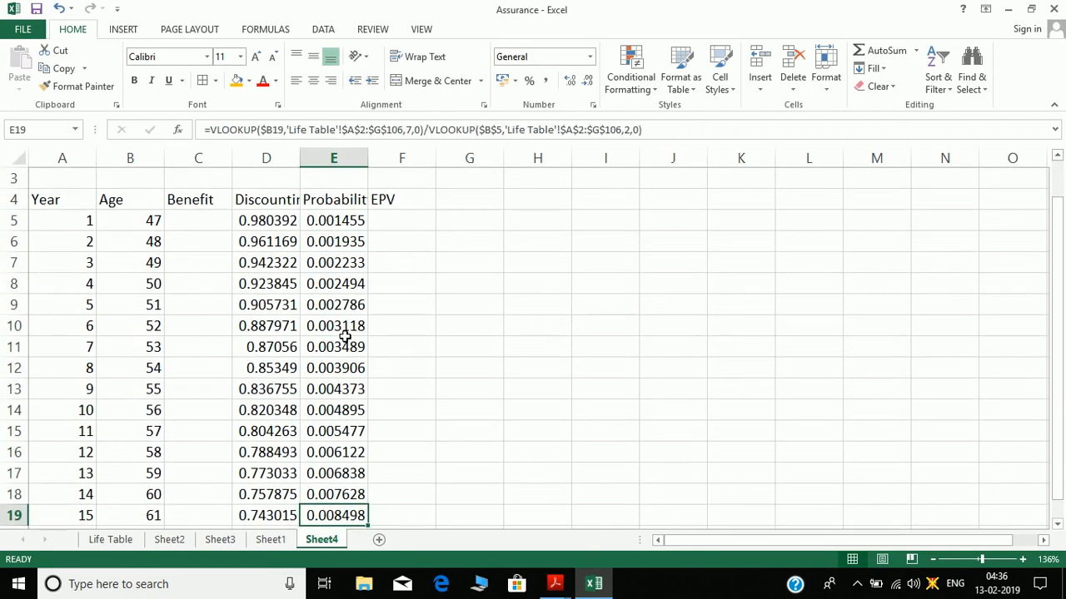
{"action": "key", "text": "Up"}
{"action": "key", "text": "Up"}
{"action": "key", "text": "Up"}
{"action": "key", "text": "Up"}
{"action": "key", "text": "Up"}
{"action": "key", "text": "Up"}
{"action": "key", "text": "Up"}
{"action": "key", "text": "Up"}
{"action": "key", "text": "Up"}
{"action": "key", "text": "Up"}
{"action": "key", "text": "Up"}
{"action": "key", "text": "Up"}
{"action": "key", "text": "Up"}
{"action": "key", "text": "Up"}
{"action": "key", "text": "Up"}
{"action": "key", "text": "Up"}
{"action": "key", "text": "Up"}
{"action": "key", "text": "Up"}
- Enter the year 1 EPV formula =C5*D5*E5 in F5, multiplying benefit, discount factor and probability
{"action": "key", "text": "Down"}
{"action": "key", "text": "Down"}
{"action": "key", "text": "Down"}
{"action": "key", "text": "Down"}
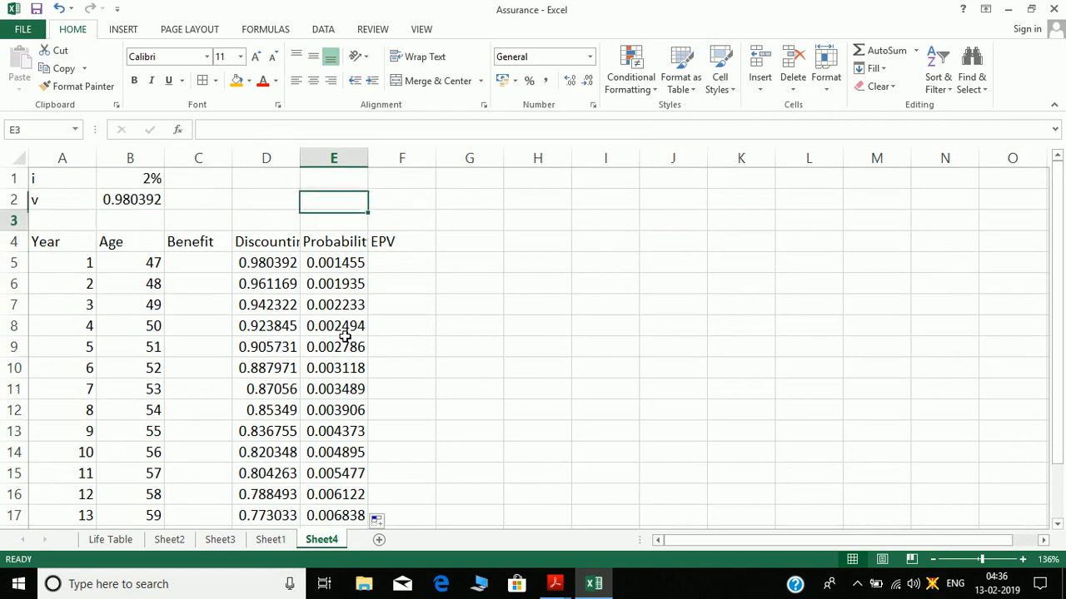
{"action": "key", "text": "Right"}
{"action": "type", "text": "="}
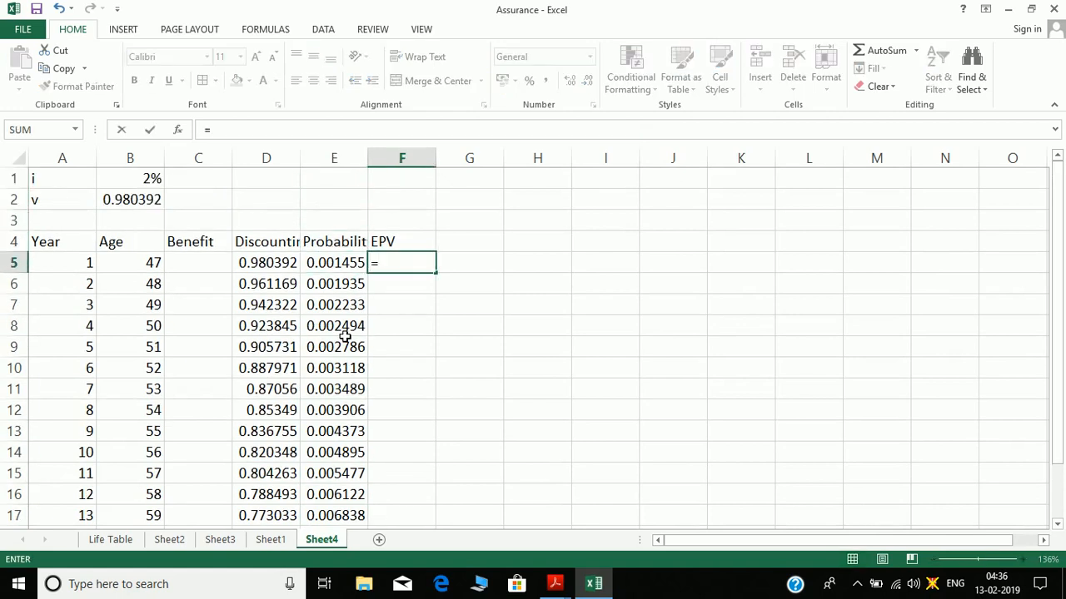
{"action": "key", "text": "Left"}
{"action": "key", "text": "Left"}
{"action": "key", "text": "Left"}
{"action": "type", "text": "*"}
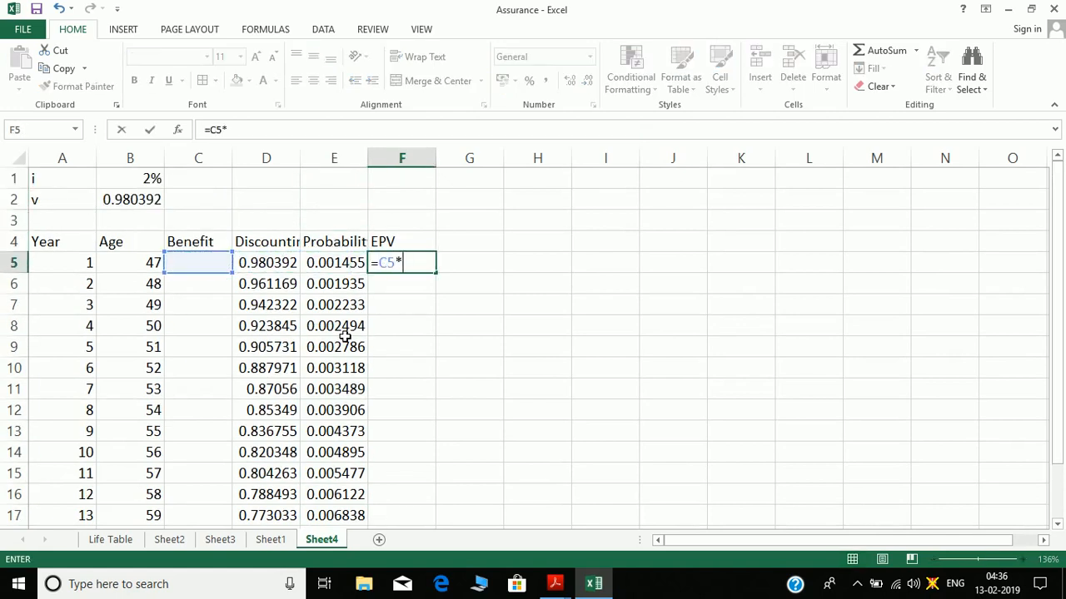
{"action": "key", "text": "Left"}
{"action": "key", "text": "Left"}
{"action": "type", "text": "*"}
{"action": "key", "text": "Left"}
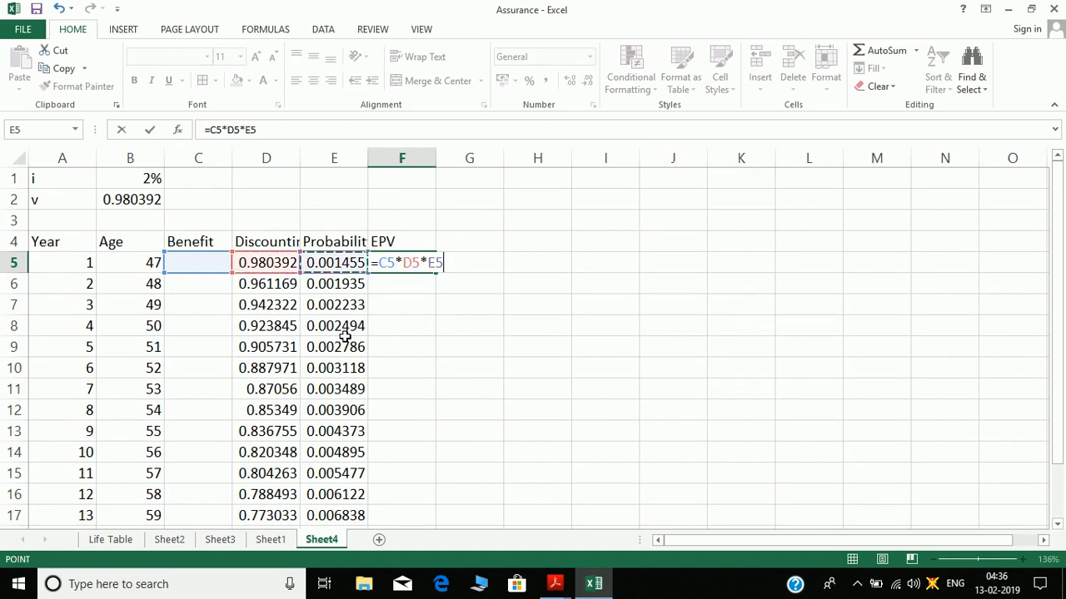
{"action": "key", "text": "Left"}
{"action": "key", "text": "Right"}
{"action": "key", "text": "Return"}
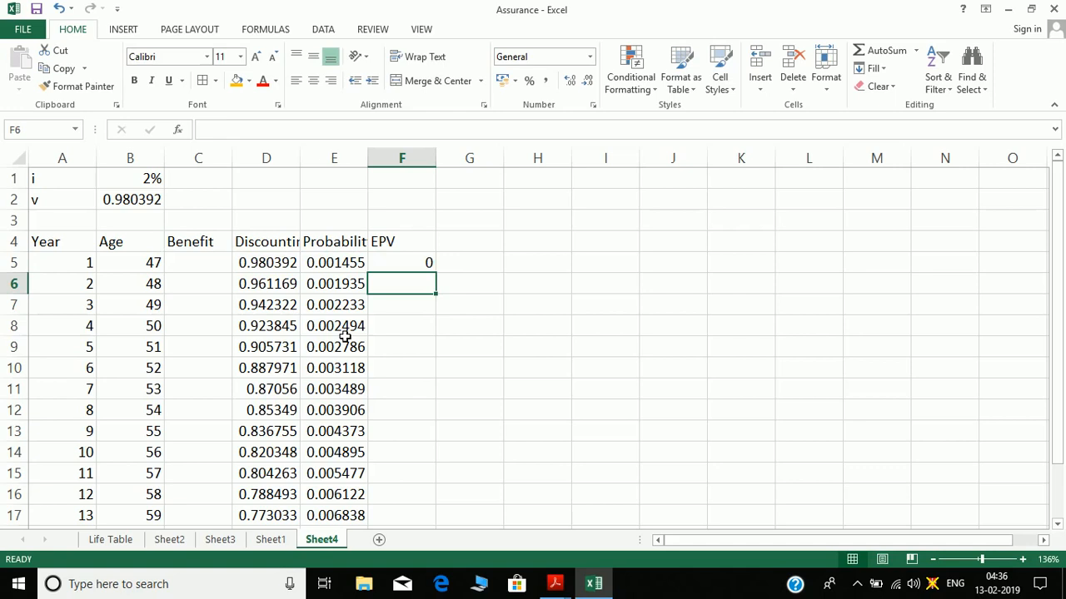
{"action": "key", "text": "Right"}
{"action": "key", "text": "Left"}
{"action": "key", "text": "Up"}
{"action": "left_click", "coordinate": [344, 336]}
{"action": "key", "text": "Up"}
{"action": "key", "text": "Up"}
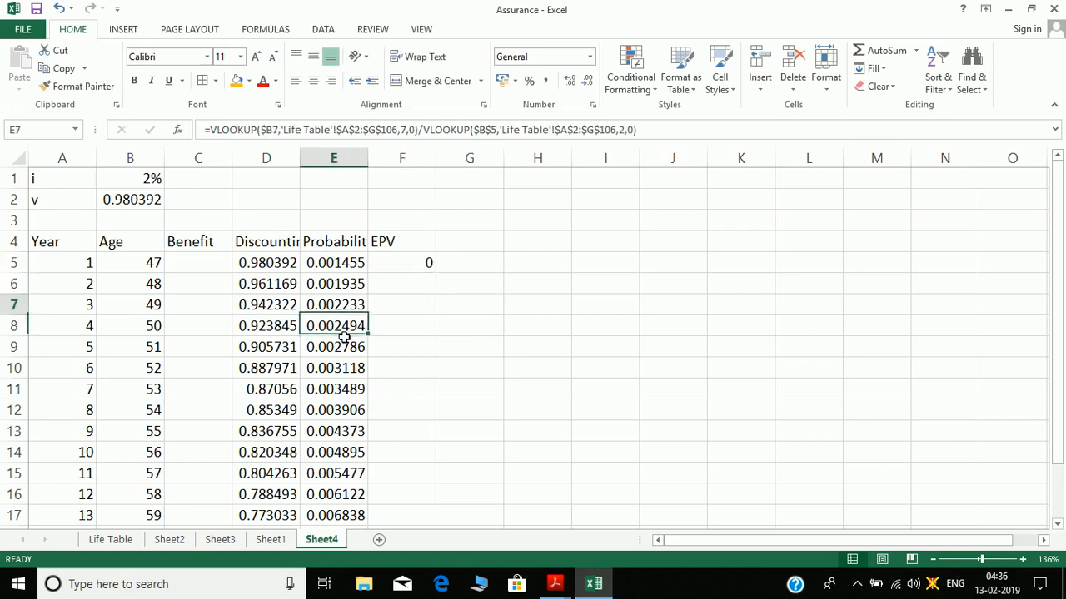
{"action": "key", "text": "Up"}
{"action": "key", "text": "Up"}
{"action": "key", "text": "Up"}
{"action": "key", "text": "Up"}
{"action": "key", "text": "Up"}
{"action": "key", "text": "Down"}
{"action": "key", "text": "Down"}
{"action": "key", "text": "Down"}
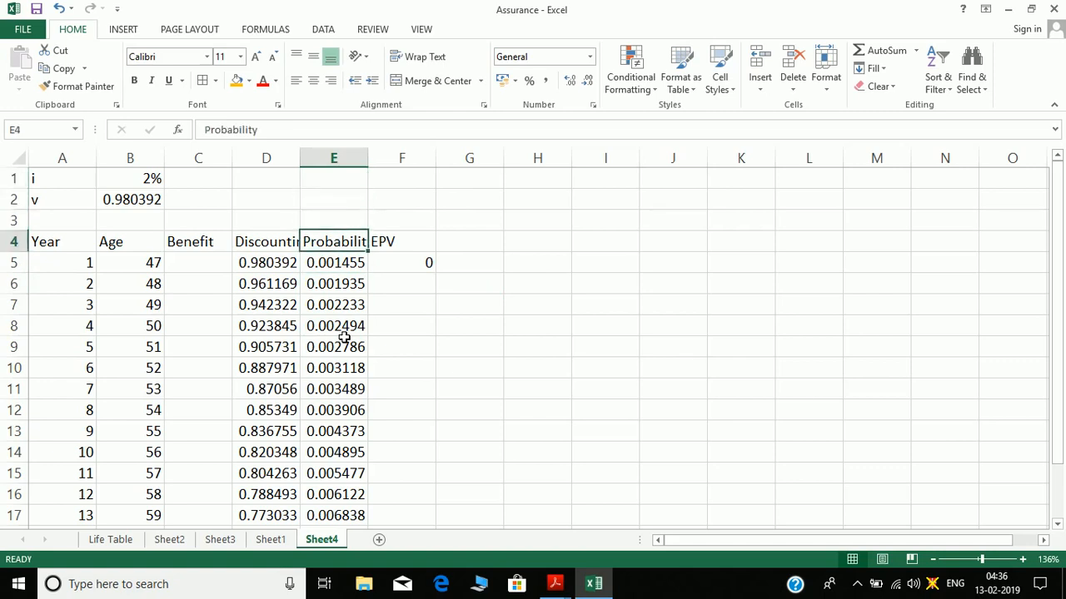
- Consult Question 4 in Assurances.pdf and enter the label Loan in H1 with the amount 150000 in I1
{"action": "key", "text": "Right"}
{"action": "key", "text": "Right"}
{"action": "key", "text": "Right"}
{"action": "key", "text": "Up"}
{"action": "key", "text": "Up"}
{"action": "key", "text": "Up"}
{"action": "key", "text": "alt+Tab"}
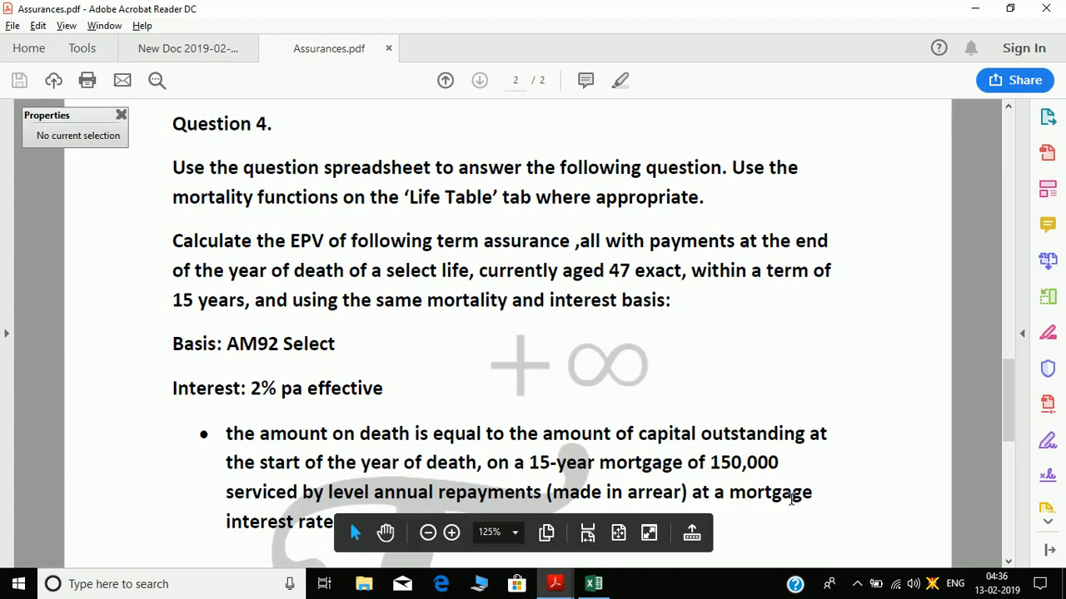
{"action": "key", "text": "alt+Tab"}
{"action": "type", "text": "Loan"}
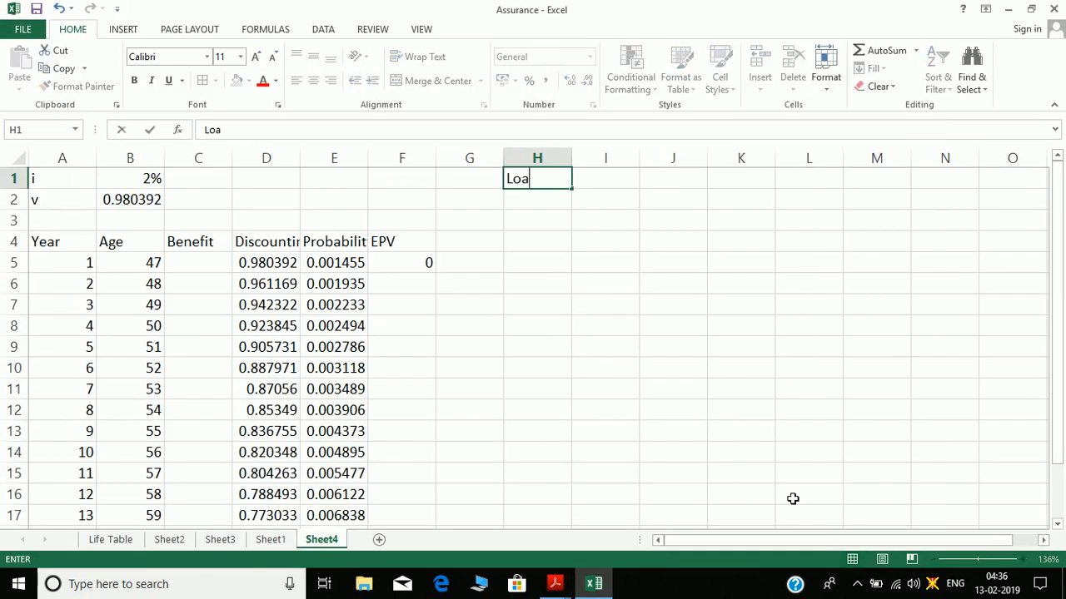
{"action": "key", "text": "Tab"}
{"action": "type", "text": "150000"}
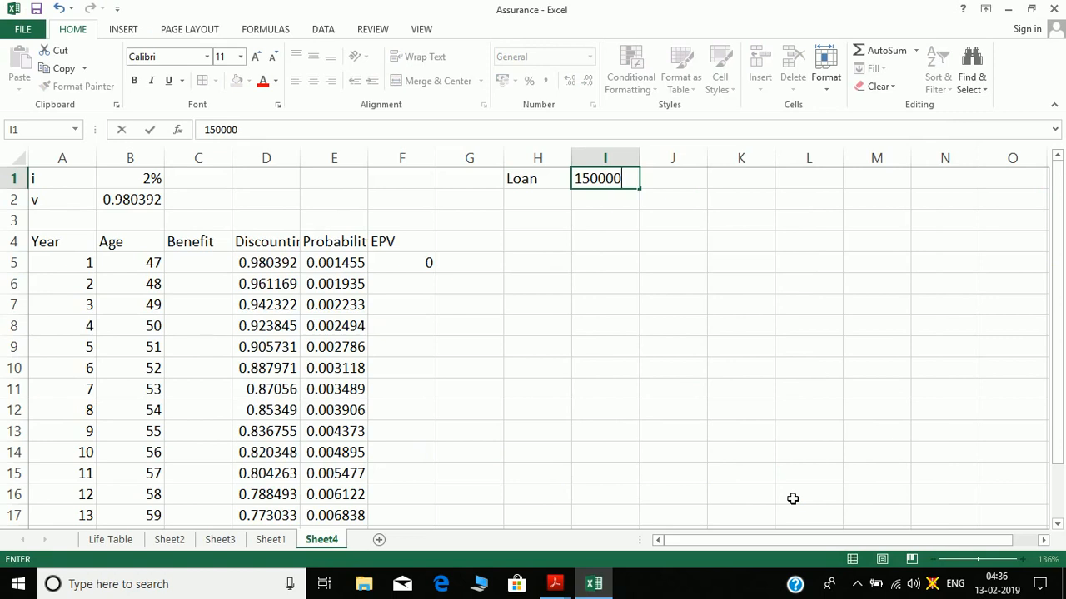
{"action": "key", "text": "Return"}
- Check the mortgage terms in Assurances.pdf and add Term with 15 in row 2 and i with 4% in row 3 below Loan
{"action": "key", "text": "alt+Tab"}
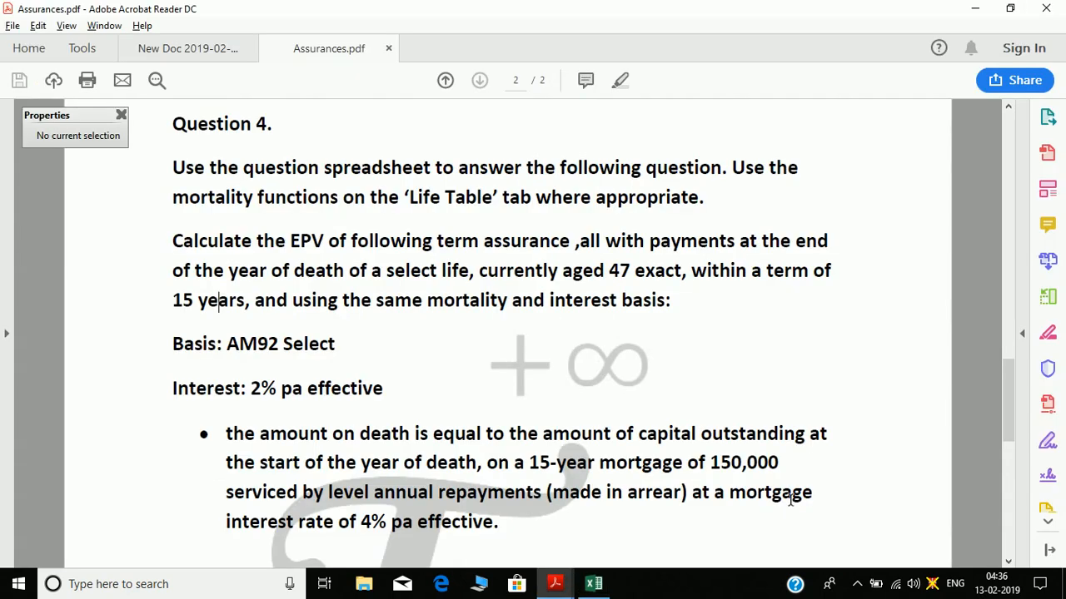
{"action": "key", "text": "alt+Tab"}
{"action": "type", "text": "Term"}
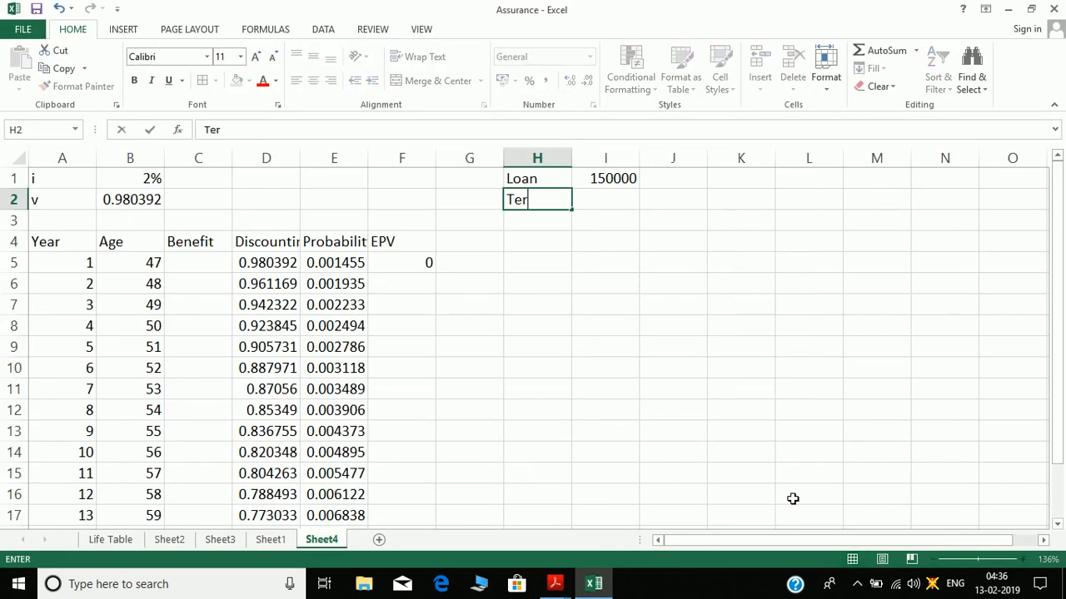
{"action": "key", "text": "Tab"}
{"action": "type", "text": "15"}
{"action": "key", "text": "Return"}
{"action": "key", "text": "alt+Tab"}
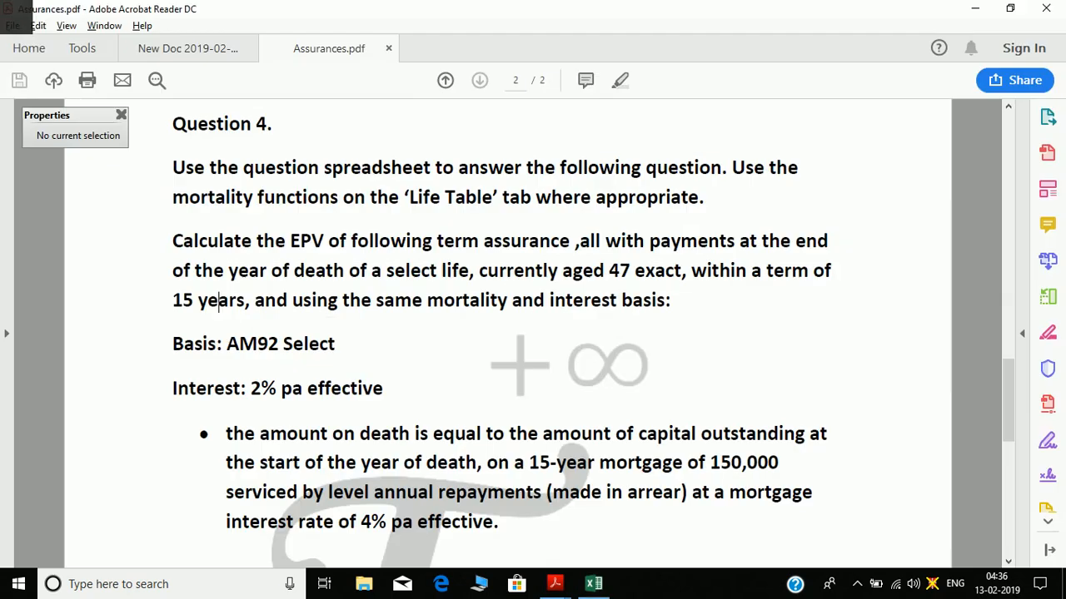
{"action": "type", "text": "i"}
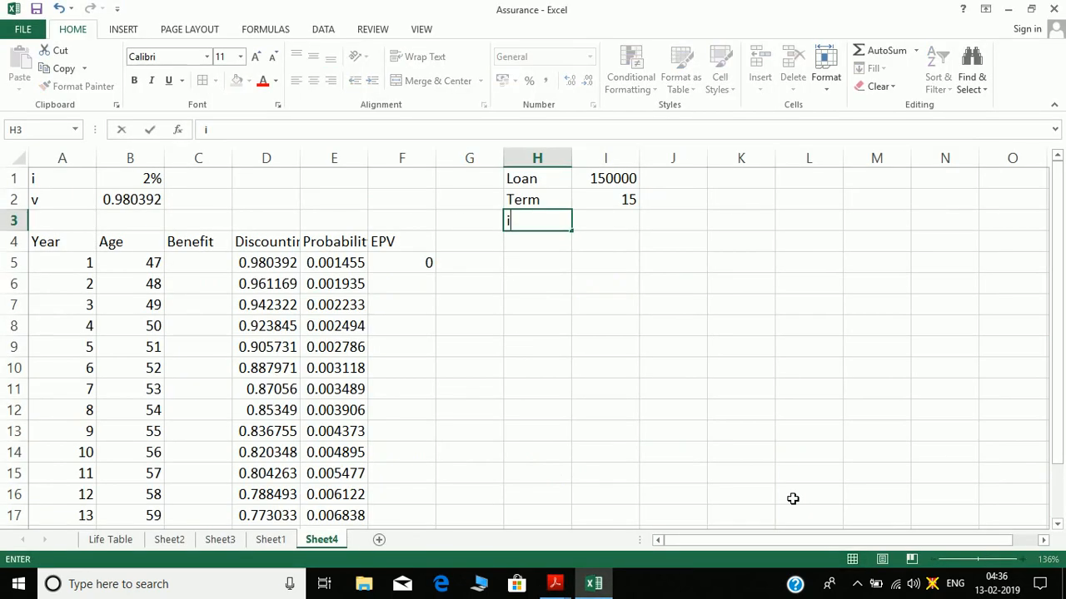
{"action": "key", "text": "Tab"}
{"action": "type", "text": "4%"}
{"action": "key", "text": "Return"}
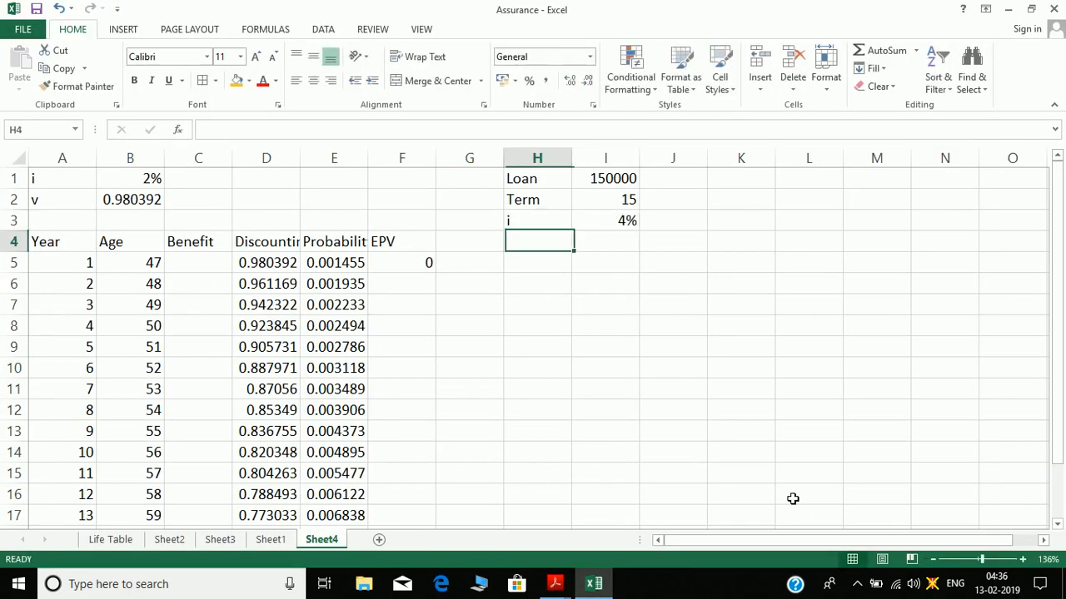
- Review the repayment details in Assurances.pdf and label cell H4 Payment in the Excel sheet
{"action": "key", "text": "alt+Tab"}
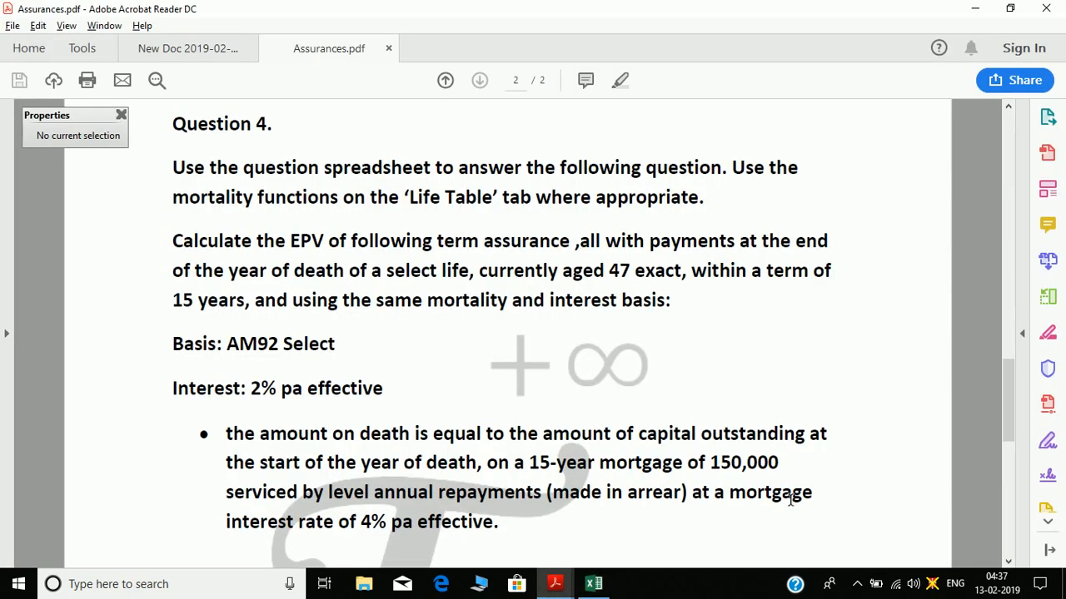
{"action": "key", "text": "alt+Tab"}
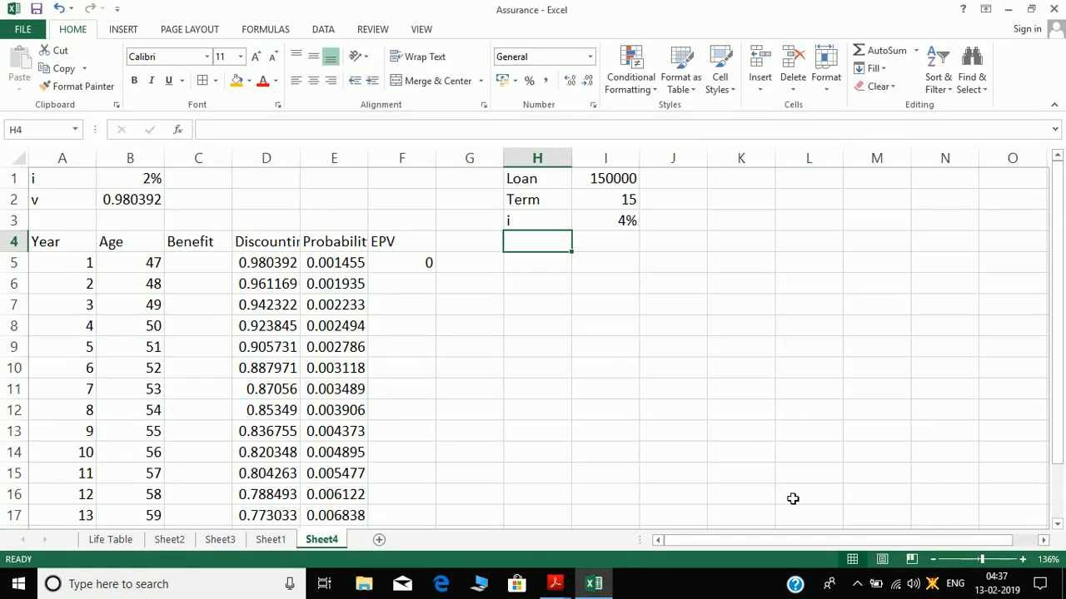
{"action": "type", "text": "Payment"}
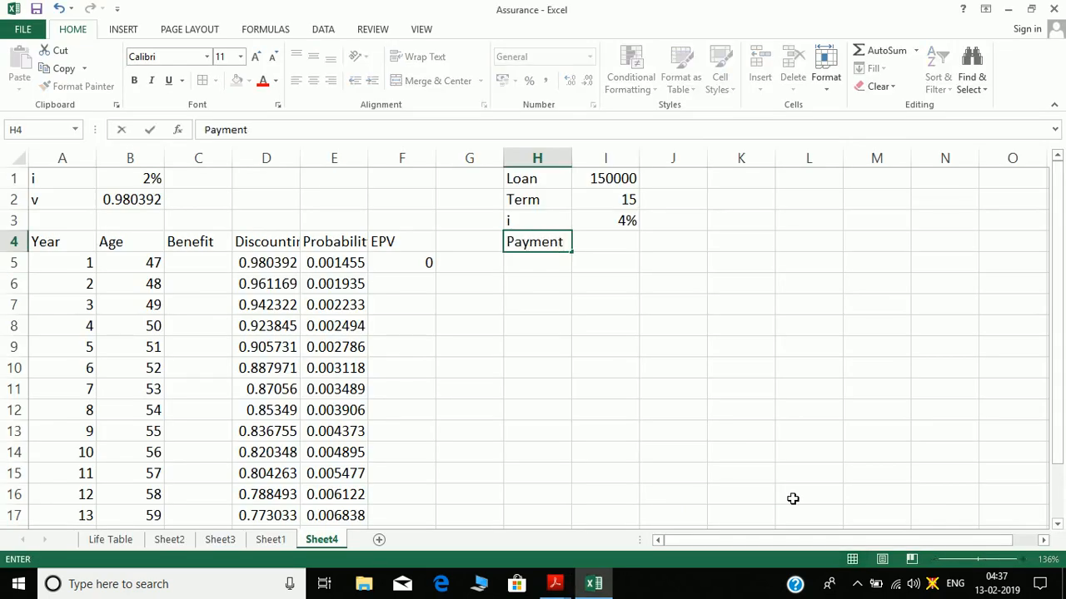
{"action": "key", "text": "Tab"}
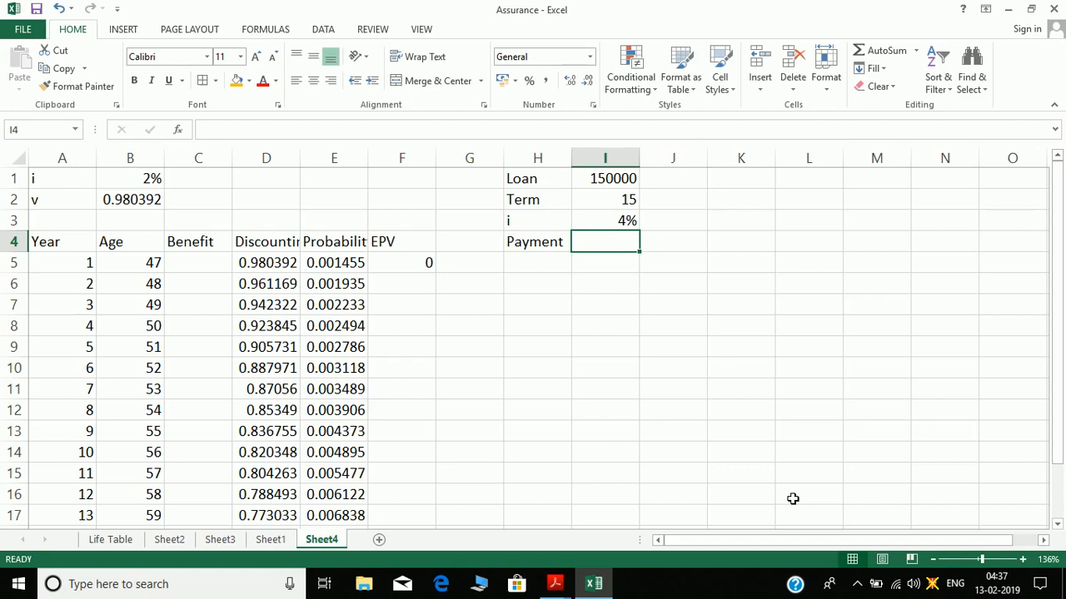
- Calculate the level annual repayment in I4 with the formula =PMT(I3,I2,-I1,0)
{"action": "type", "text": "=Pmt"}
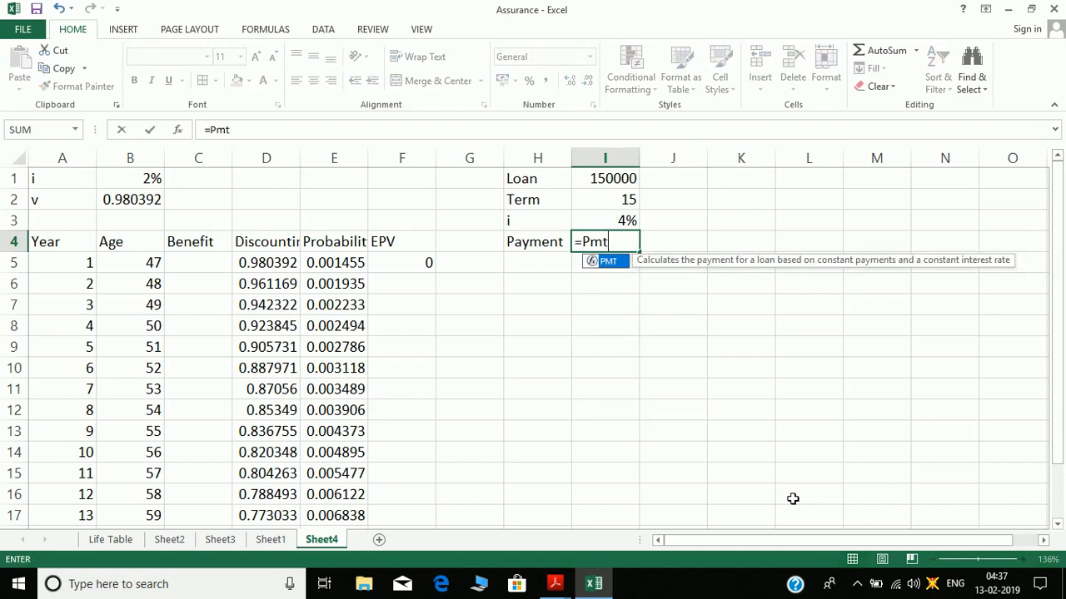
{"action": "key", "text": "Tab"}
{"action": "left_click", "coordinate": [590, 221]}
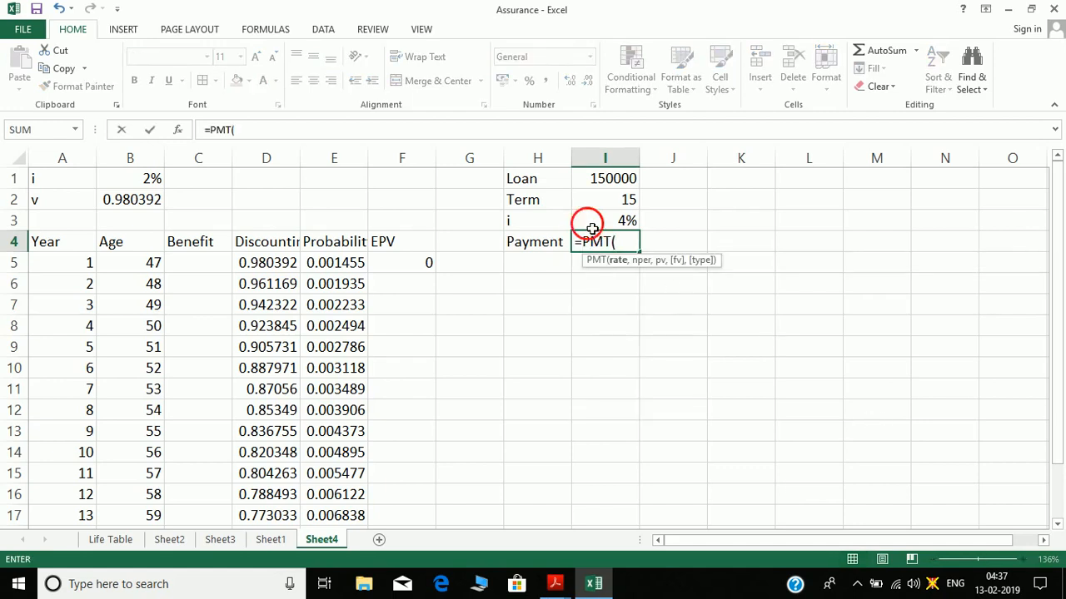
{"action": "type", "text": ","}
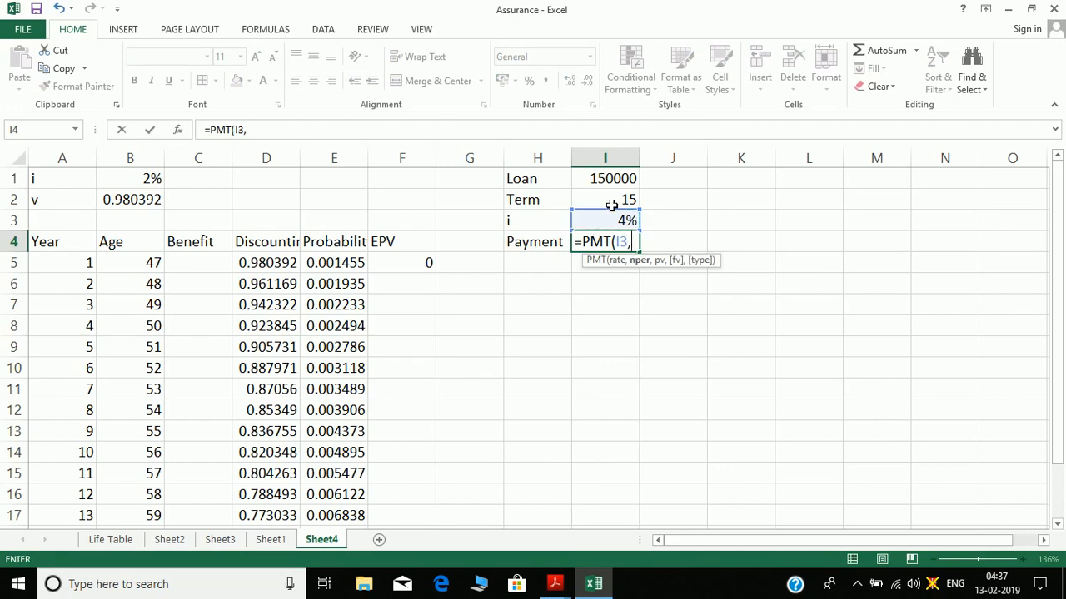
{"action": "left_click", "coordinate": [611, 205]}
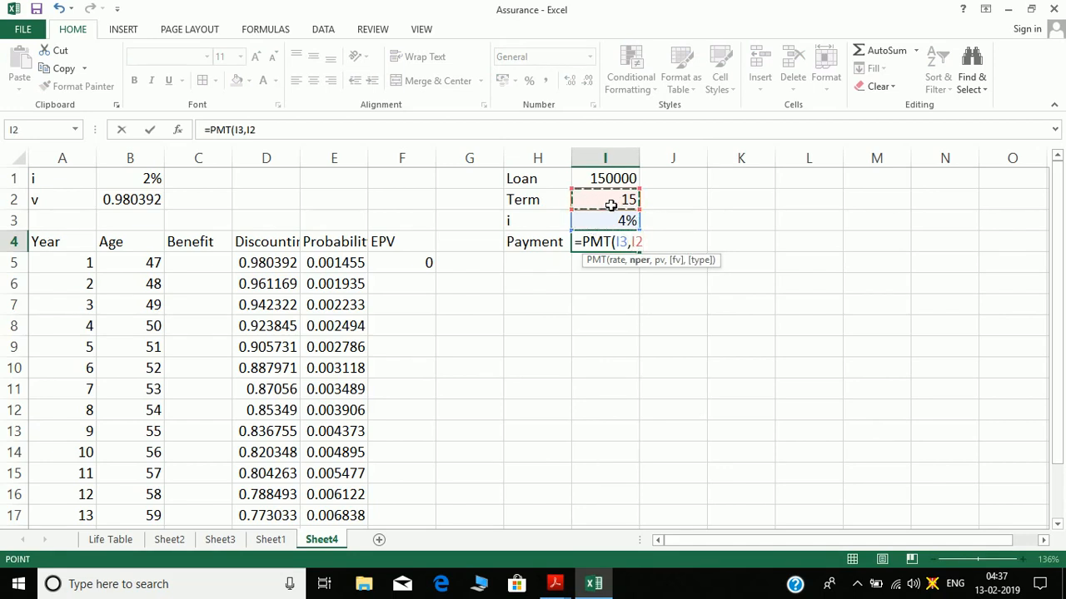
{"action": "type", "text": ",-"}
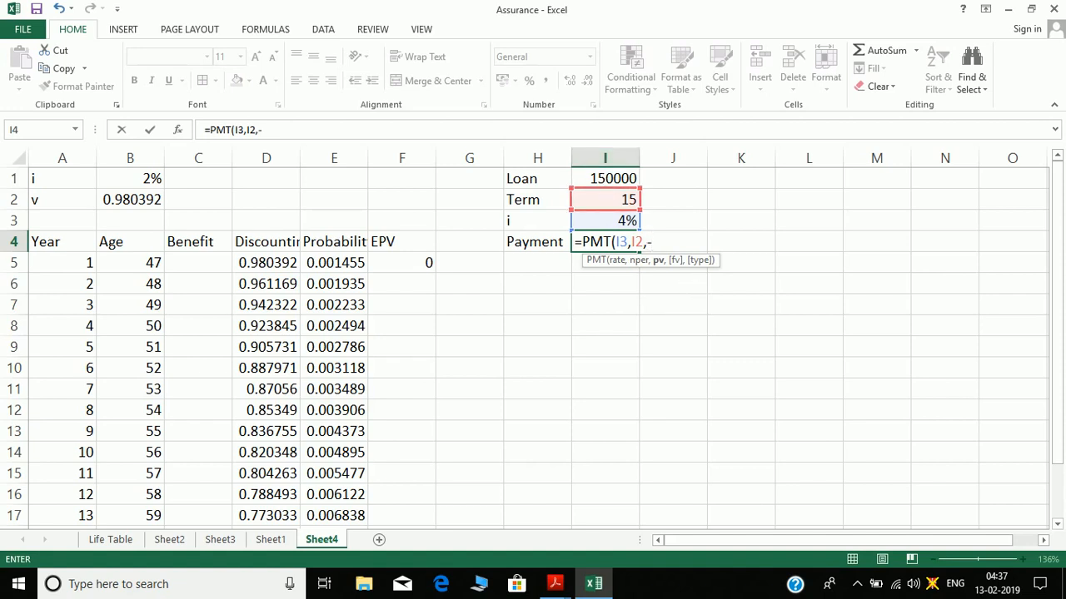
{"action": "left_click", "coordinate": [607, 182]}
{"action": "type", "text": ","}
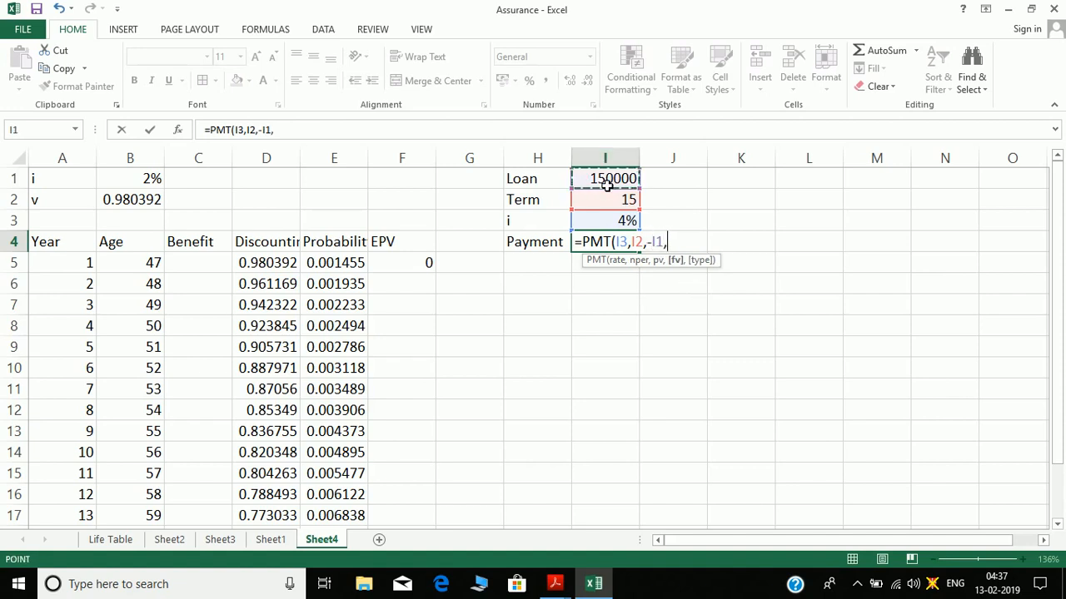
{"action": "type", "text": "0)"}
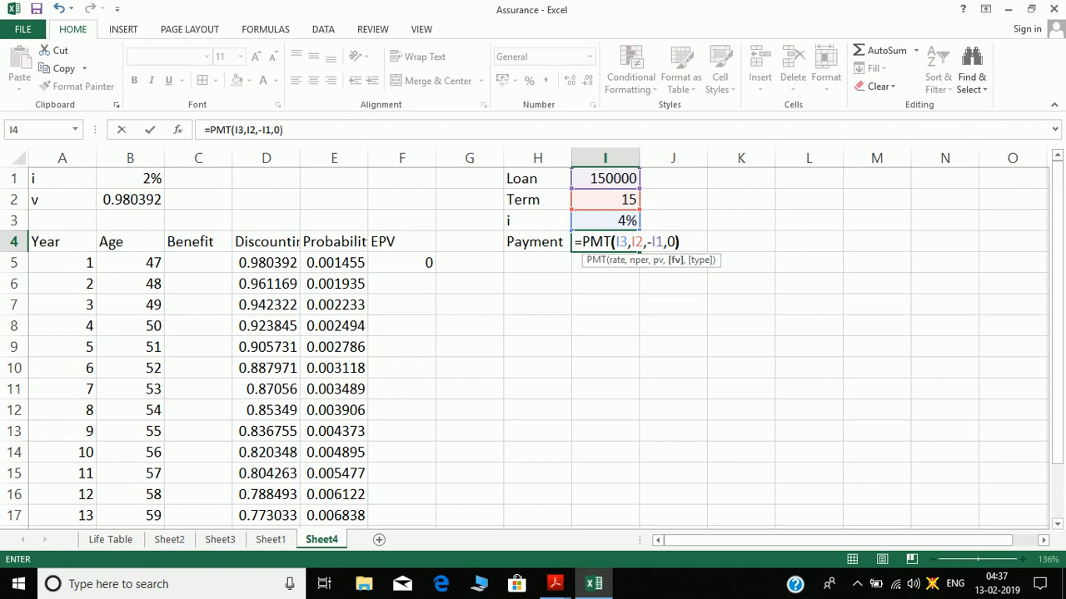
{"action": "key", "text": "Return"}
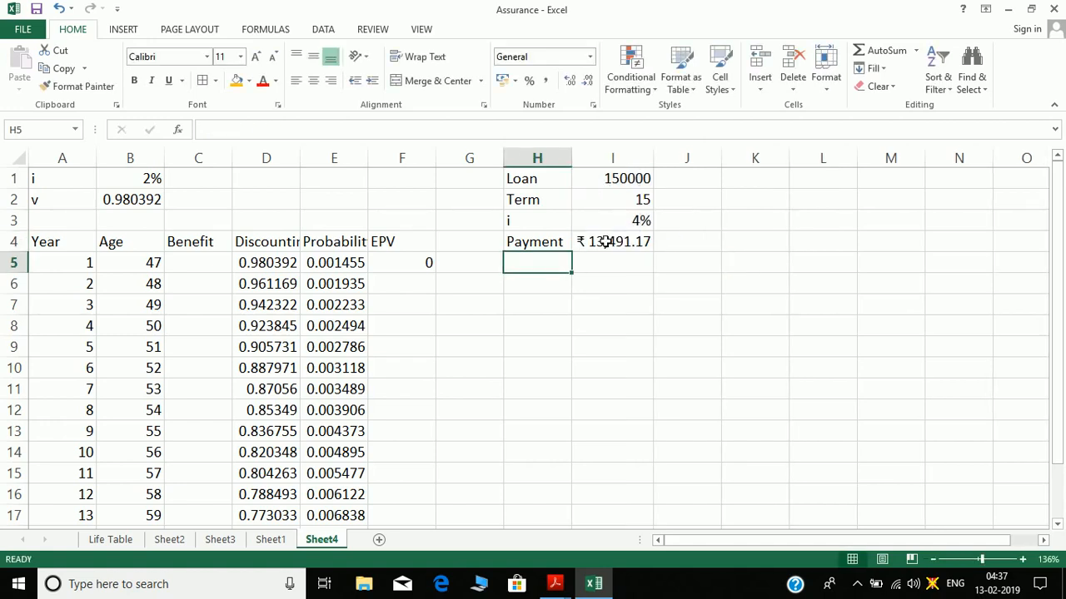
- Set the number format of the payment amount in I4 to General
{"action": "left_click", "coordinate": [604, 242]}
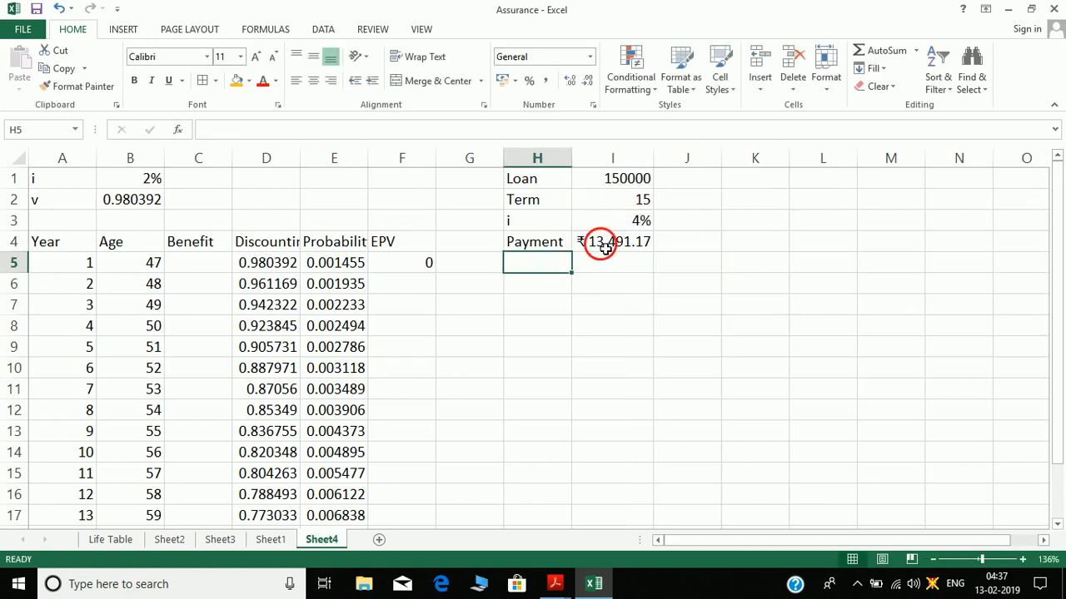
{"action": "left_click", "coordinate": [589, 57]}
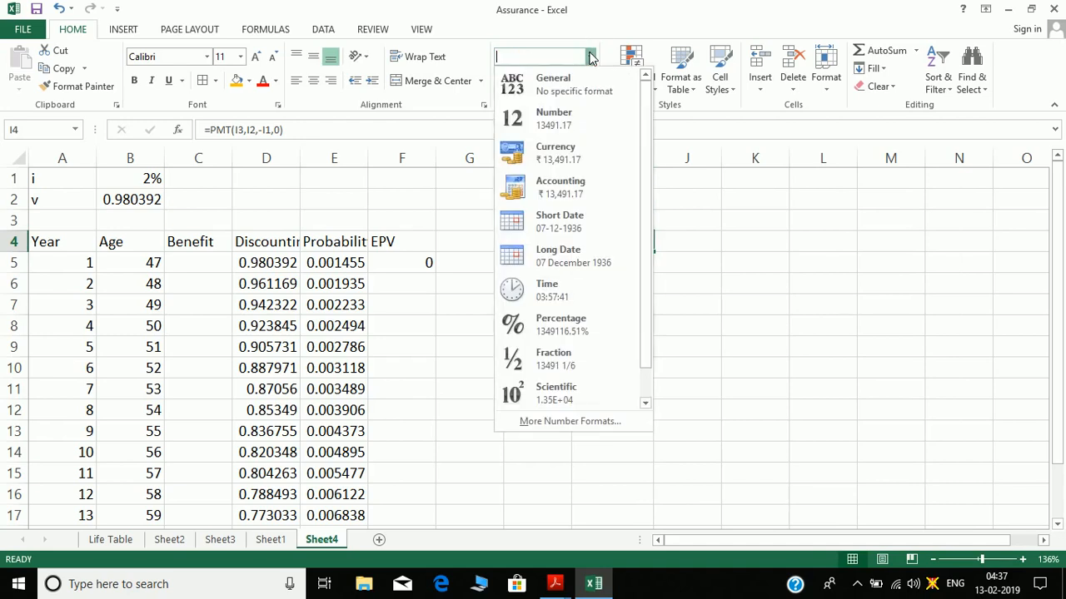
{"action": "left_click", "coordinate": [556, 87]}
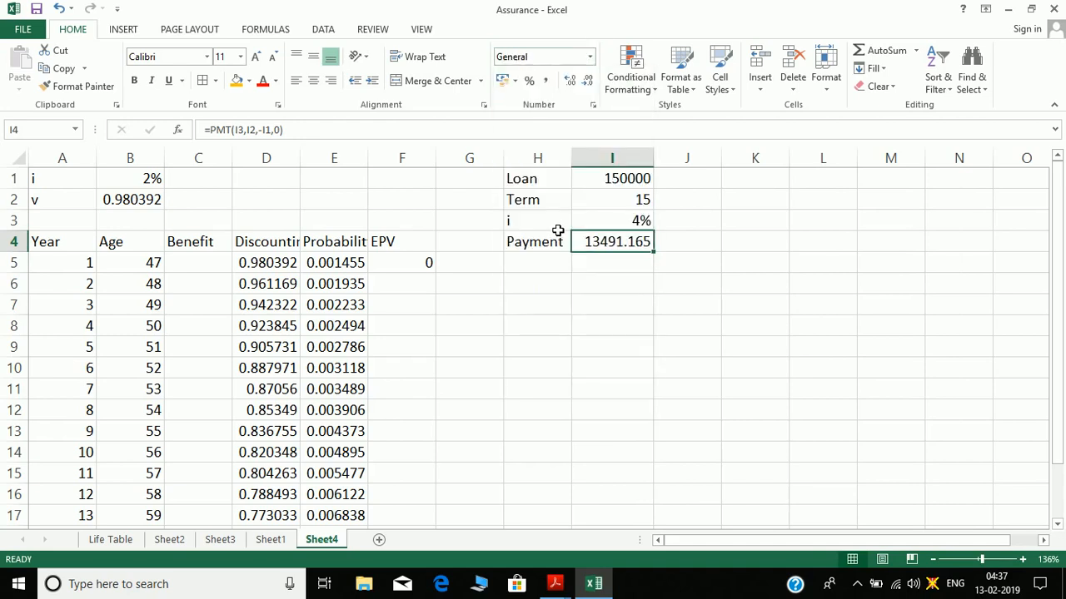
{"action": "left_click", "coordinate": [552, 225]}
{"action": "left_click", "coordinate": [549, 306]}
{"action": "left_click", "coordinate": [541, 293]}
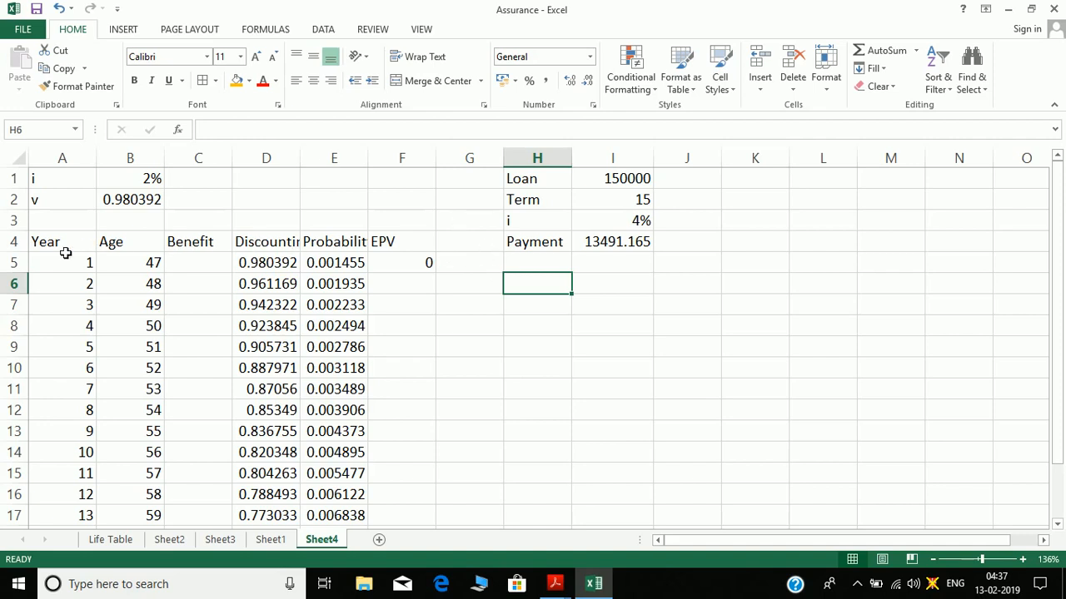
- Try to insert a blank row above the table's header row
{"action": "left_click", "coordinate": [25, 248]}
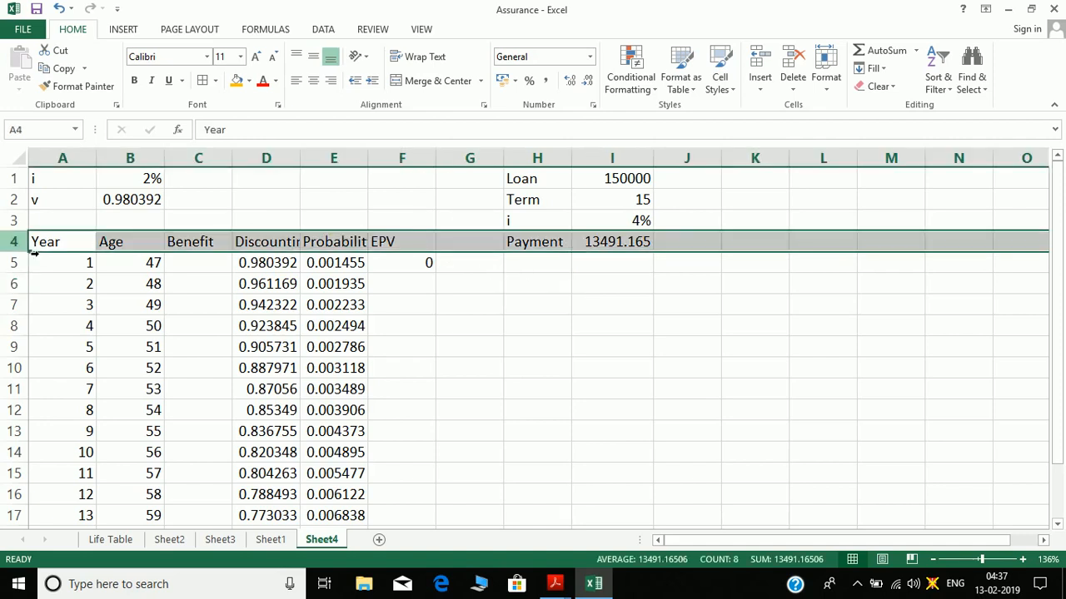
{"action": "type", "text": "+"}
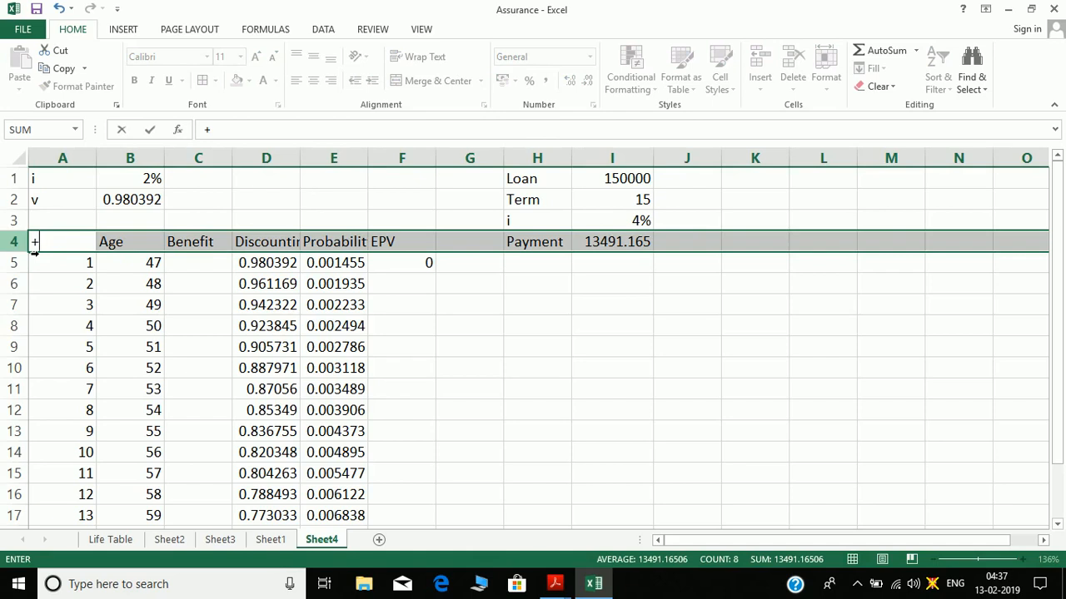
{"action": "key", "text": "Escape"}
{"action": "key", "text": "ctrl+shift+plus"}
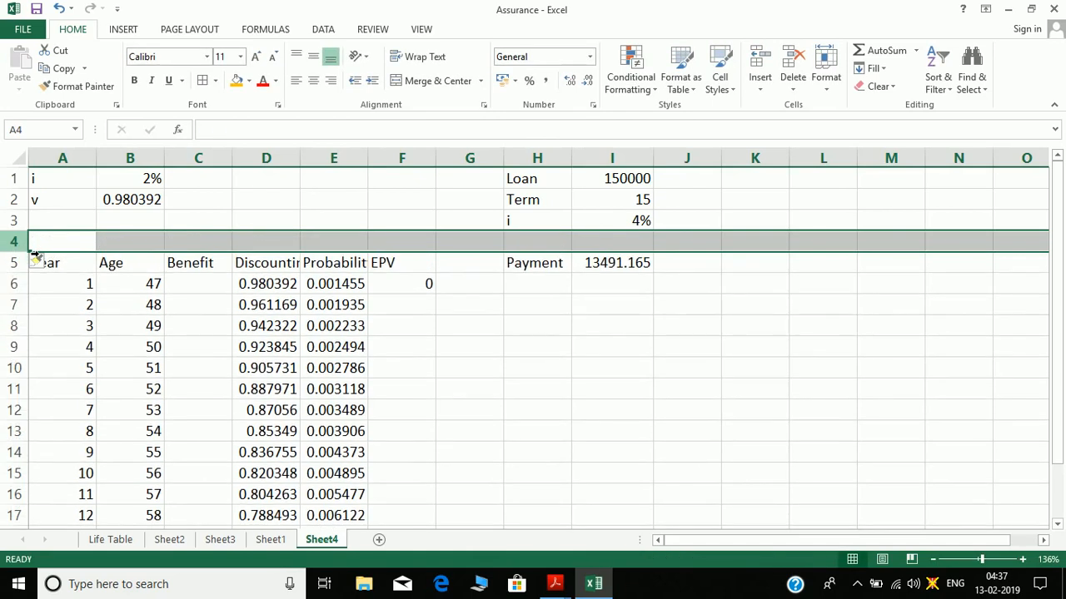
{"action": "key", "text": "ctrl+z"}
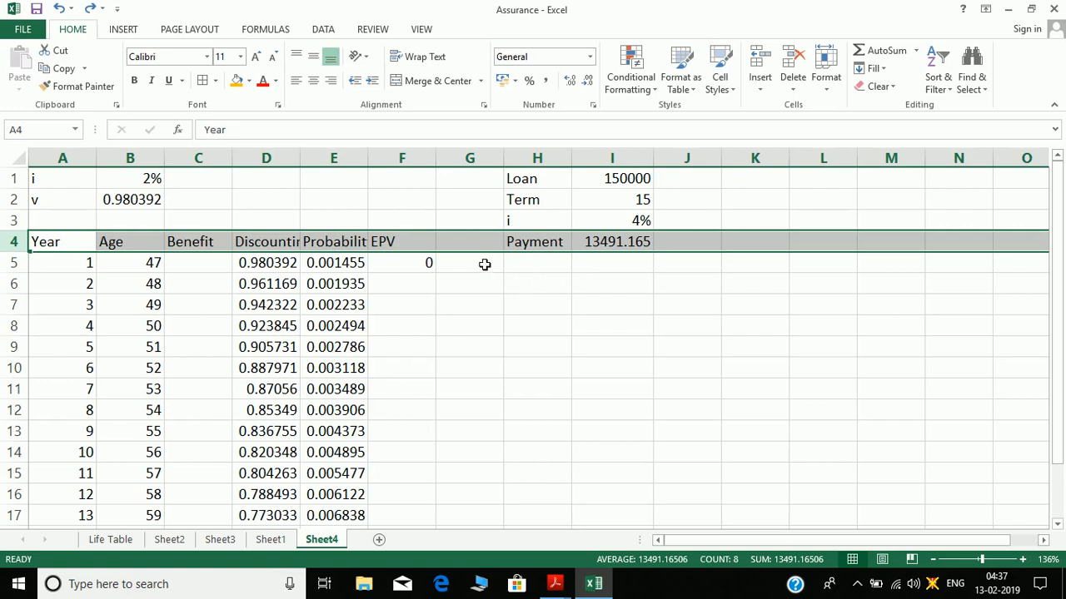
- Insert blank cells above the table header A4:F4, shifting only the table's cells down and leaving the loan inputs in place
{"action": "left_click", "coordinate": [48, 248]}
{"action": "key", "text": "shift+Right"}
{"action": "key", "text": "shift+Right"}
{"action": "key", "text": "shift+Right"}
{"action": "key", "text": "shift+Right"}
{"action": "key", "text": "shift+Right"}
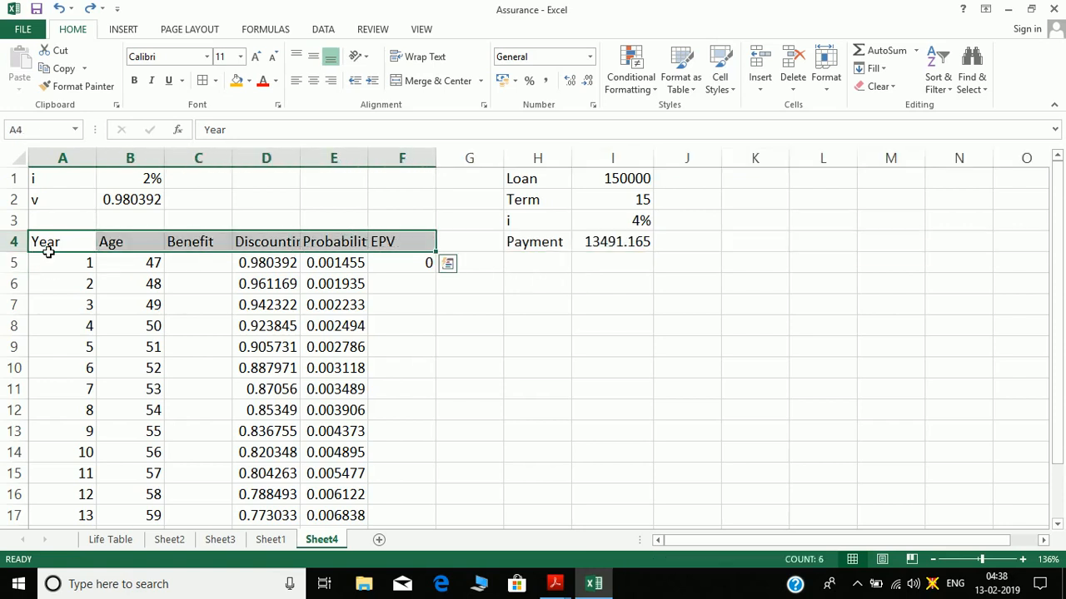
{"action": "key", "text": "ctrl+shift+plus"}
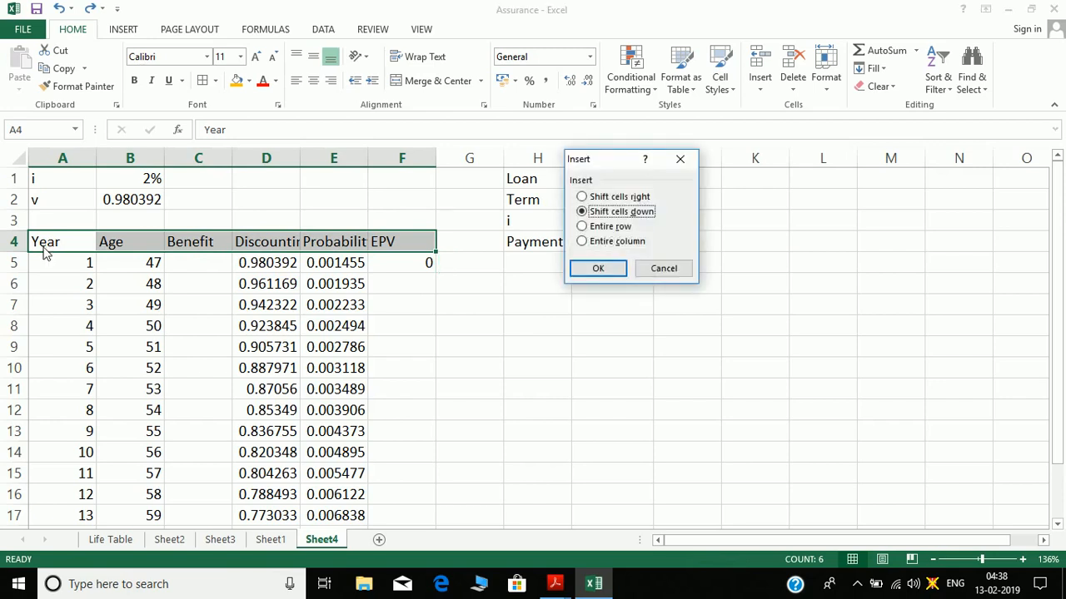
{"action": "key", "text": "Return"}
{"action": "left_click", "coordinate": [417, 306]}
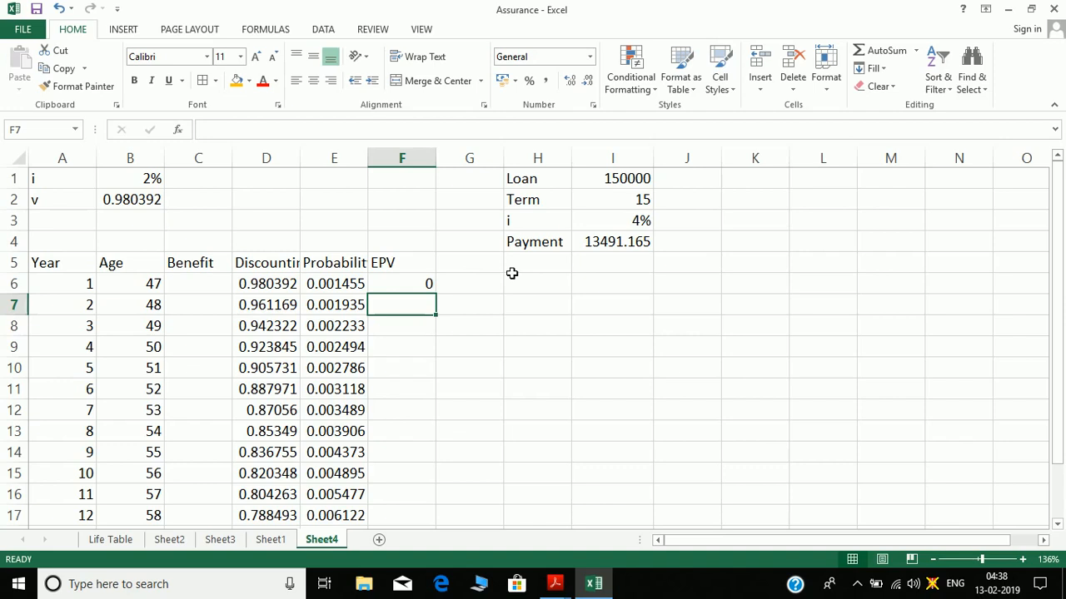
- Insert one more blank row above the table header A5:F5
{"action": "key", "text": "Up"}
{"action": "key", "text": "Up"}
{"action": "key", "text": "Left"}
{"action": "key", "text": "Left"}
{"action": "key", "text": "Left"}
{"action": "key", "text": "Left"}
{"action": "key", "text": "Left"}
{"action": "key", "text": "ctrl+shift+Right"}
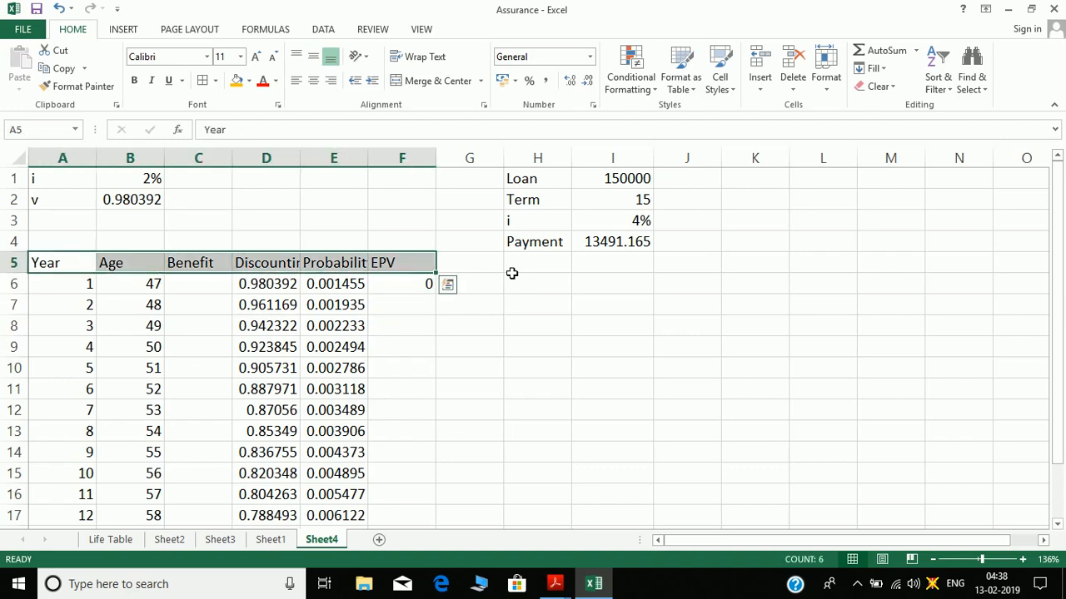
{"action": "key", "text": "ctrl+shift+plus"}
{"action": "key", "text": "Return"}
{"action": "key", "text": "shift+space"}
{"action": "key", "text": "ctrl+shift+plus"}
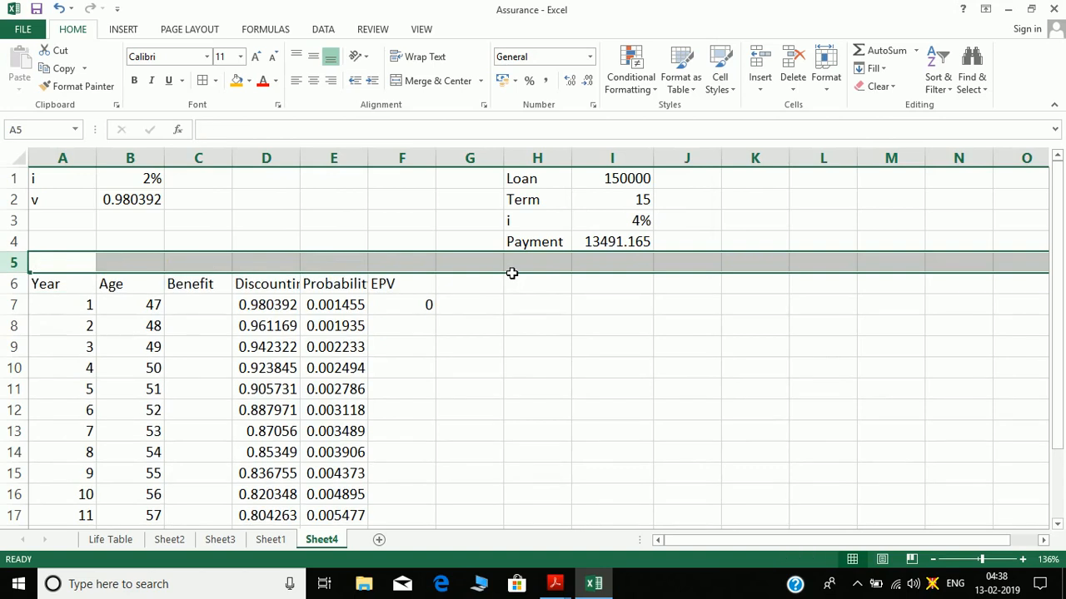
- Start a loan schedule header with Year in H6, Loan o/s at start in I6 and Payment in J6
{"action": "left_click", "coordinate": [542, 281]}
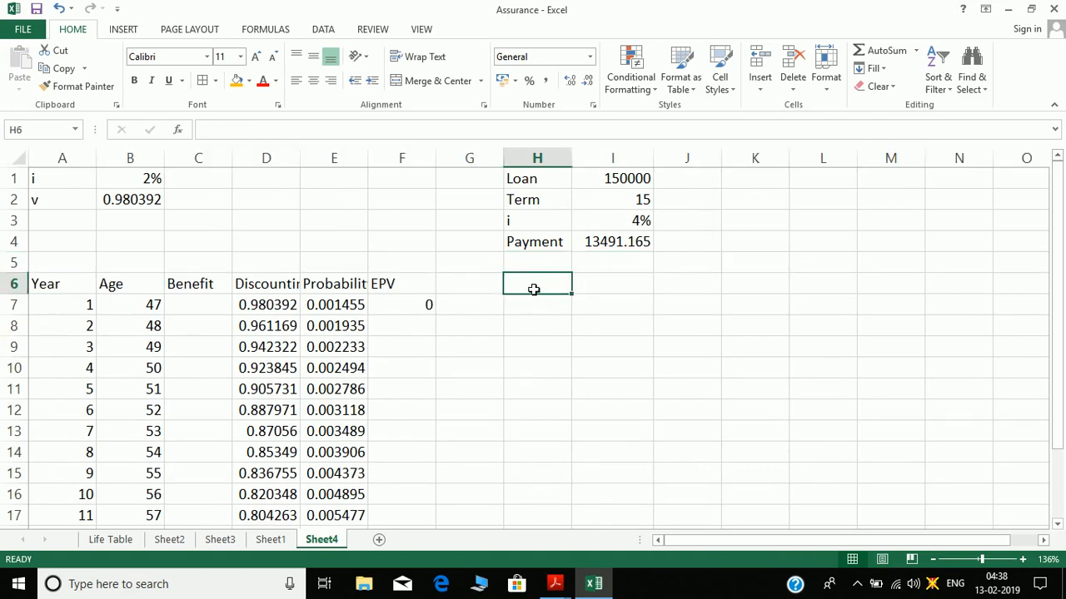
{"action": "type", "text": "Year"}
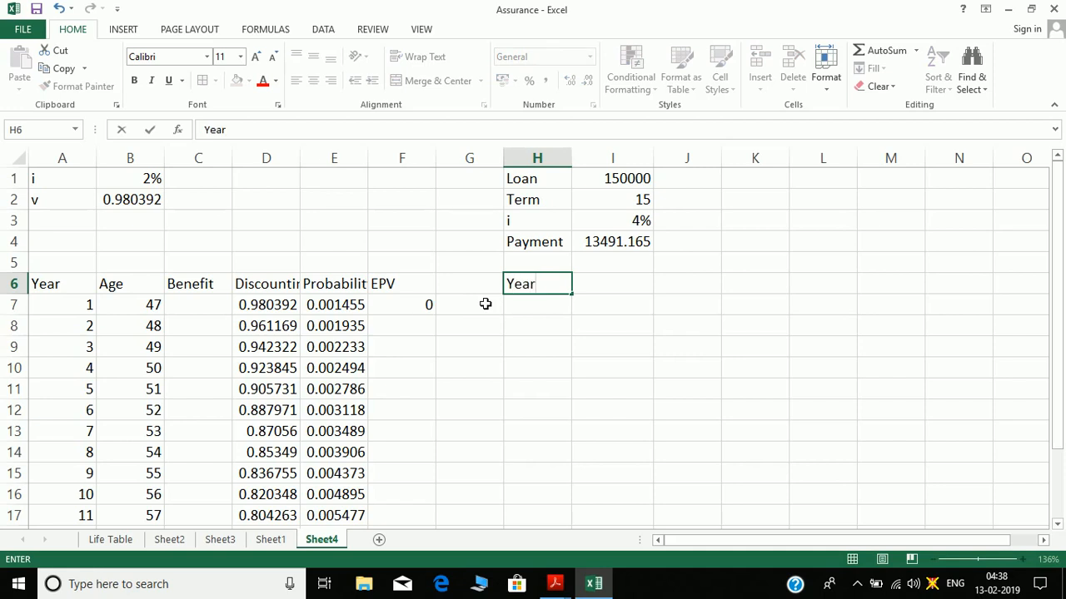
{"action": "key", "text": "Tab"}
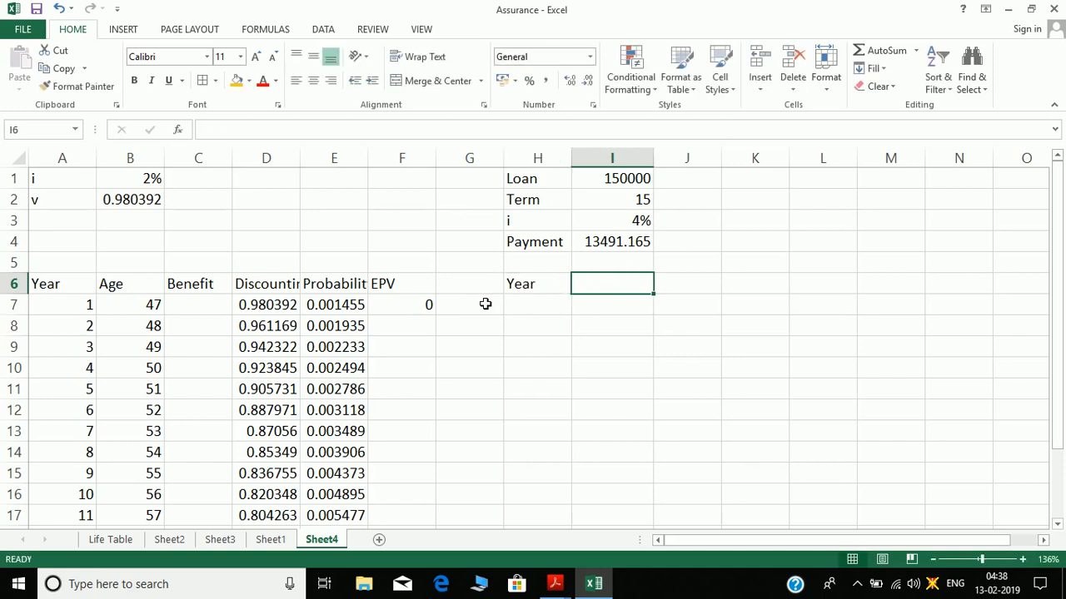
{"action": "type", "text": "Loan"}
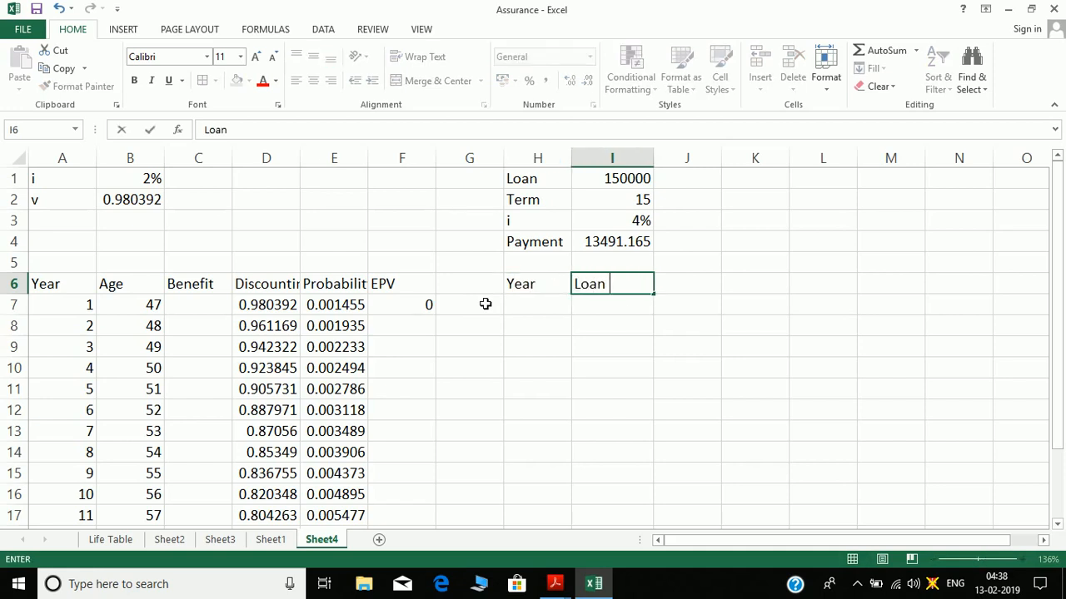
{"action": "type", "text": " o/s at start"}
{"action": "key", "text": "Tab"}
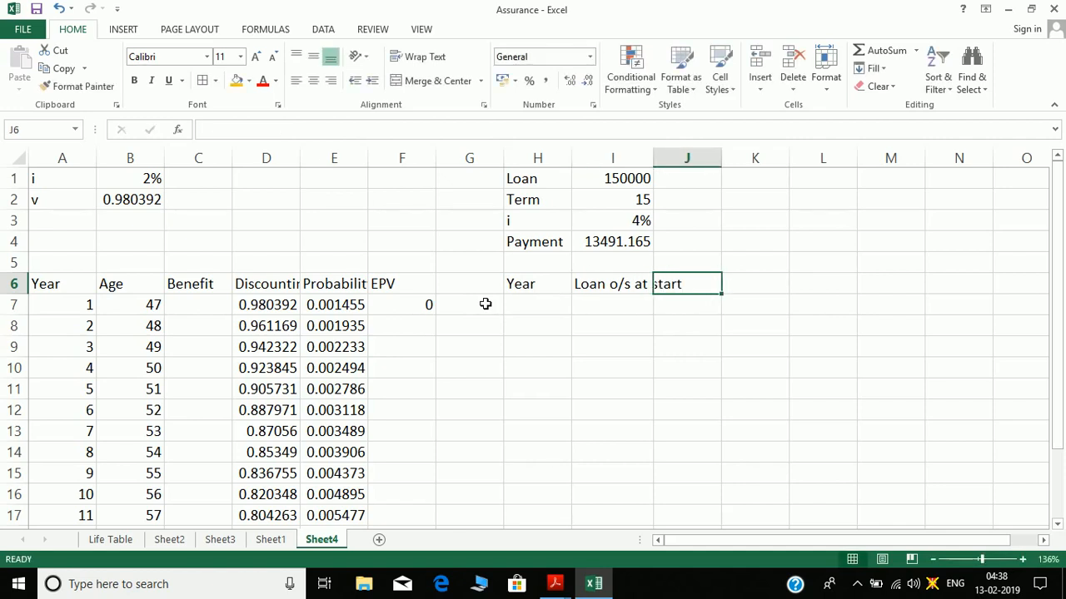
{"action": "type", "text": "Payment"}
{"action": "key", "text": "Tab"}
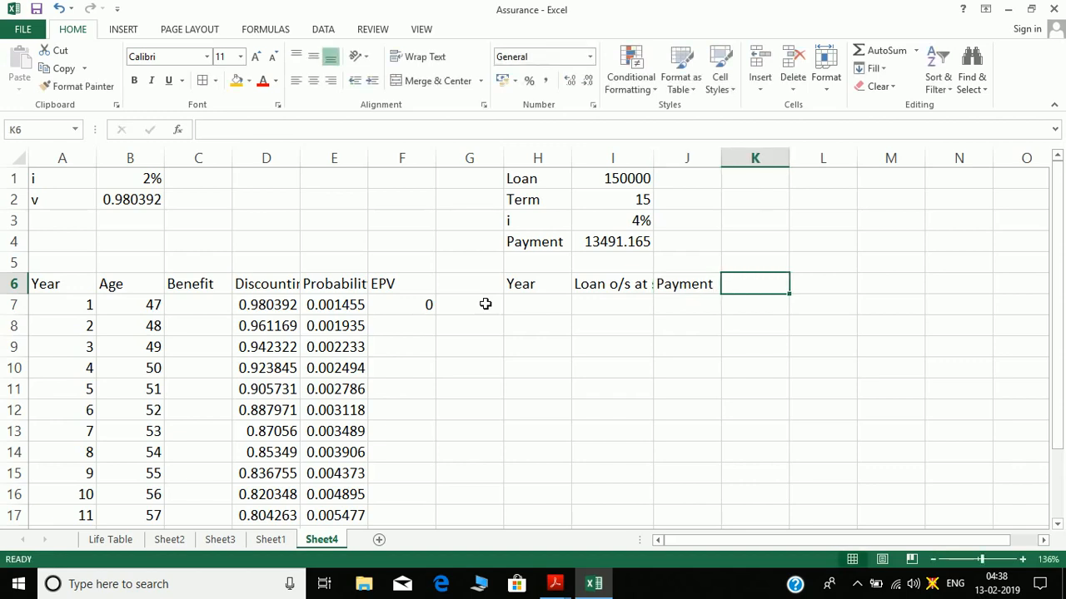
- Complete the loan schedule header with Interest in K6, Capital repaid in L6 and Loan o/s at the end in M6
{"action": "type", "text": "Interest"}
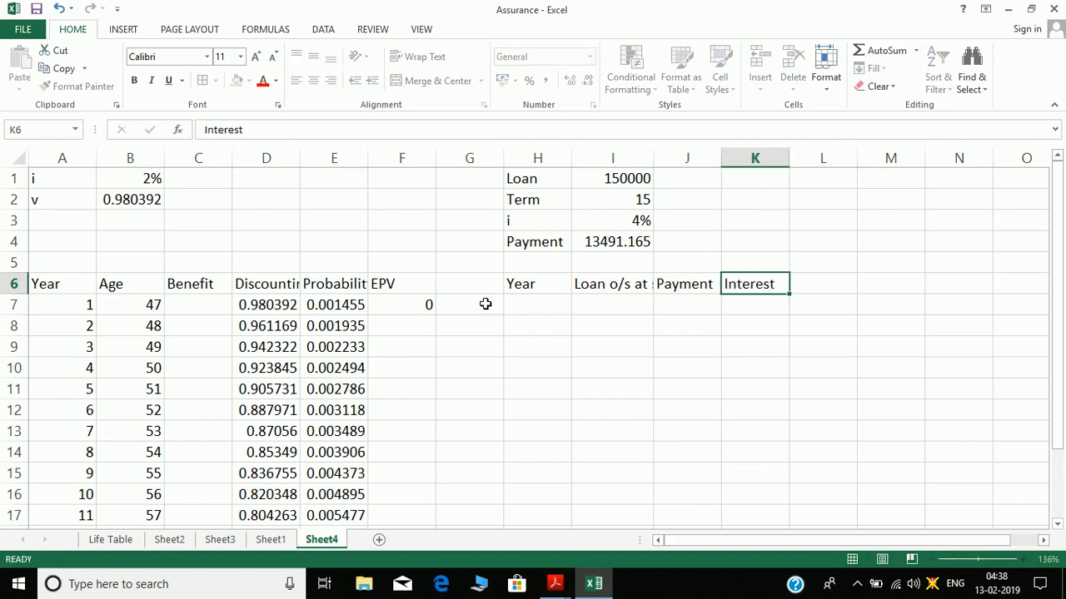
{"action": "key", "text": "Tab"}
{"action": "type", "text": "Capita"}
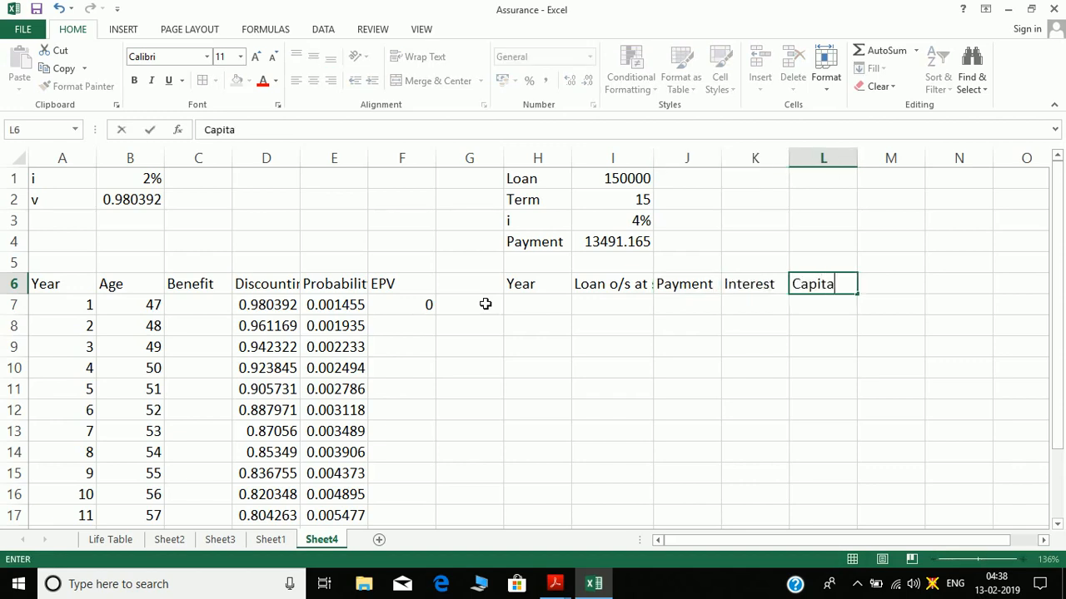
{"action": "type", "text": "l repaid"}
{"action": "key", "text": "Tab"}
{"action": "type", "text": "L"}
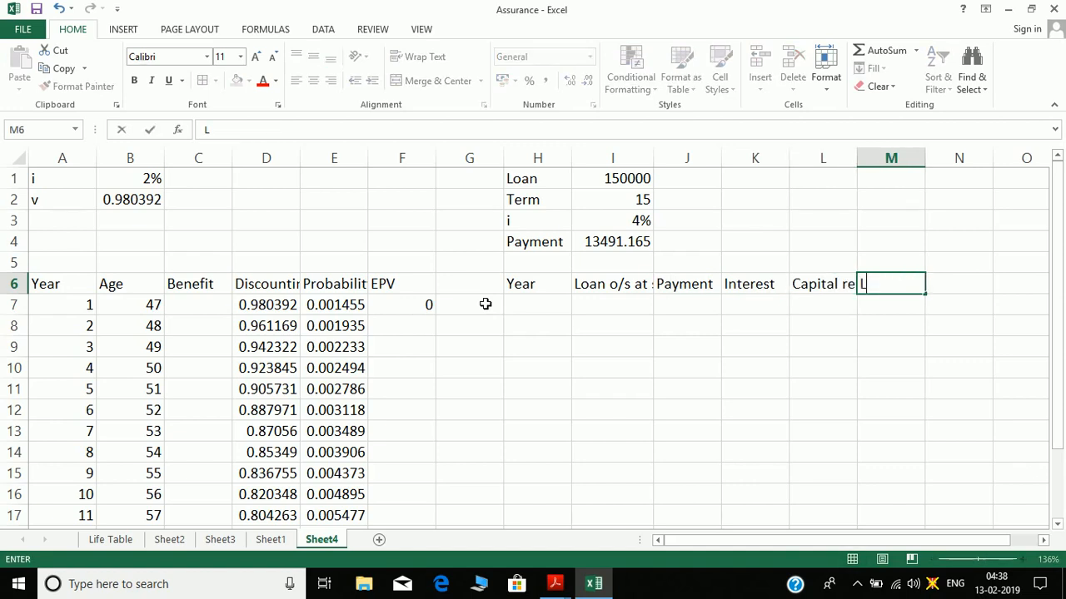
{"action": "type", "text": "oan o/s at the"}
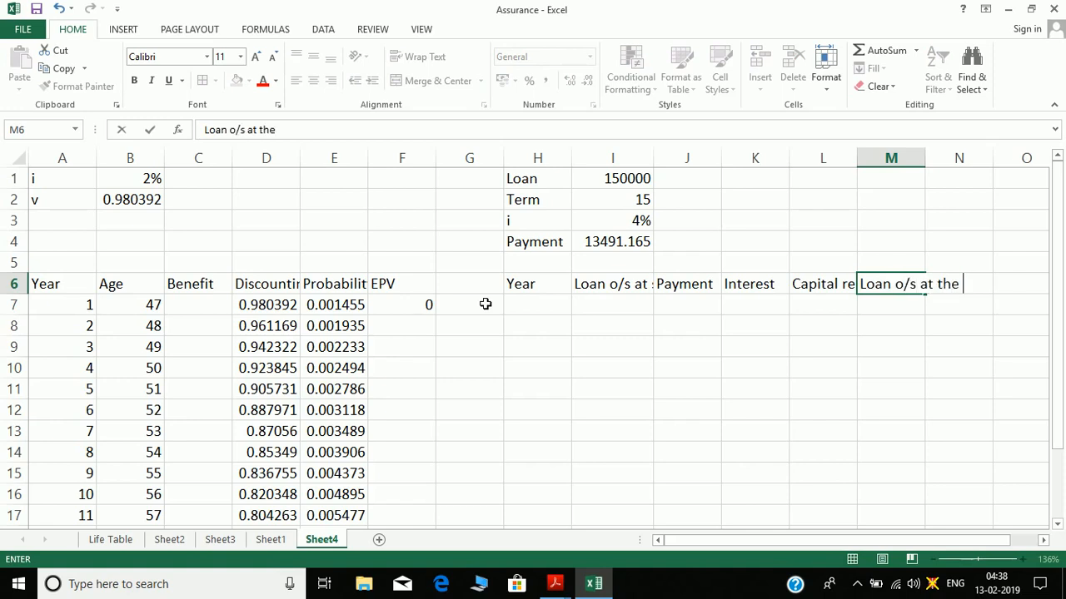
{"action": "type", "text": " end"}
{"action": "key", "text": "Return"}
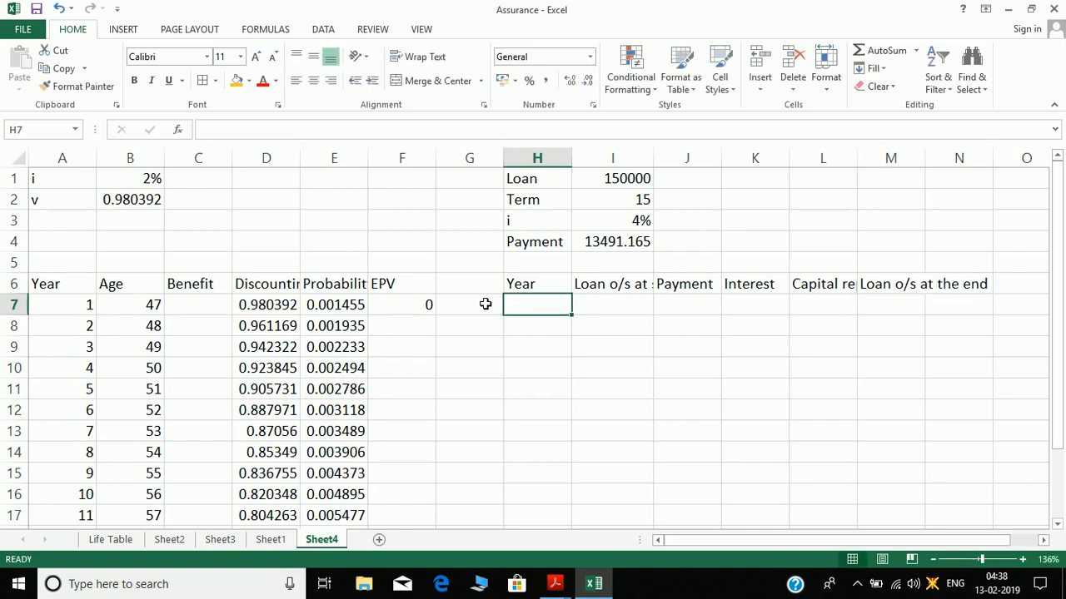
- Enter 1 in H7 and fill the Year column downwards with a linear series using step value 1
{"action": "type", "text": "1"}
{"action": "key", "text": "Return"}
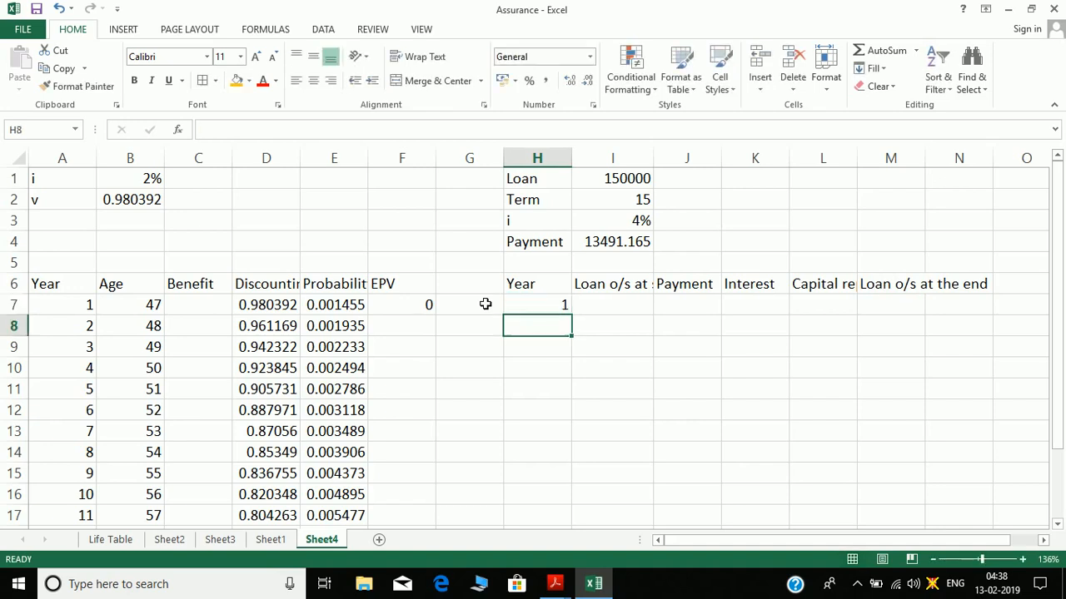
{"action": "key", "text": "Up"}
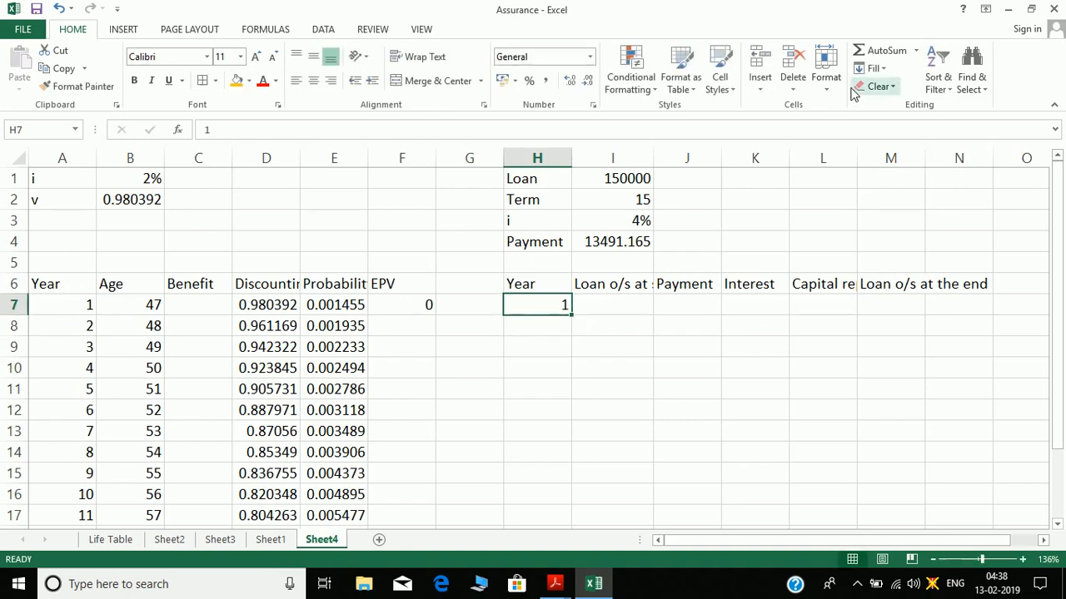
{"action": "left_click", "coordinate": [874, 69]}
{"action": "left_click", "coordinate": [884, 182]}
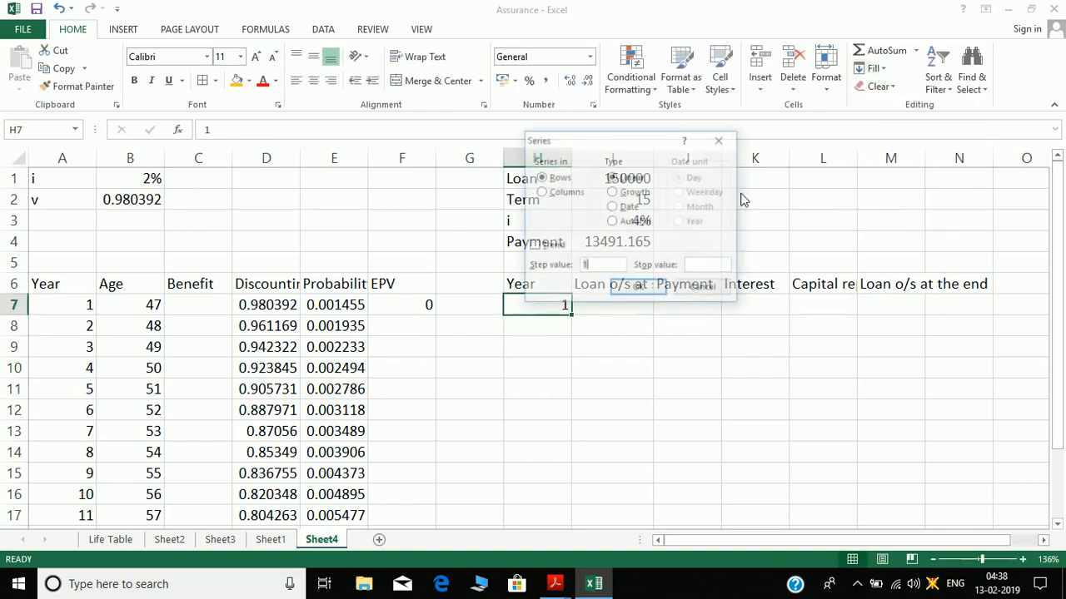
{"action": "left_click", "coordinate": [583, 194]}
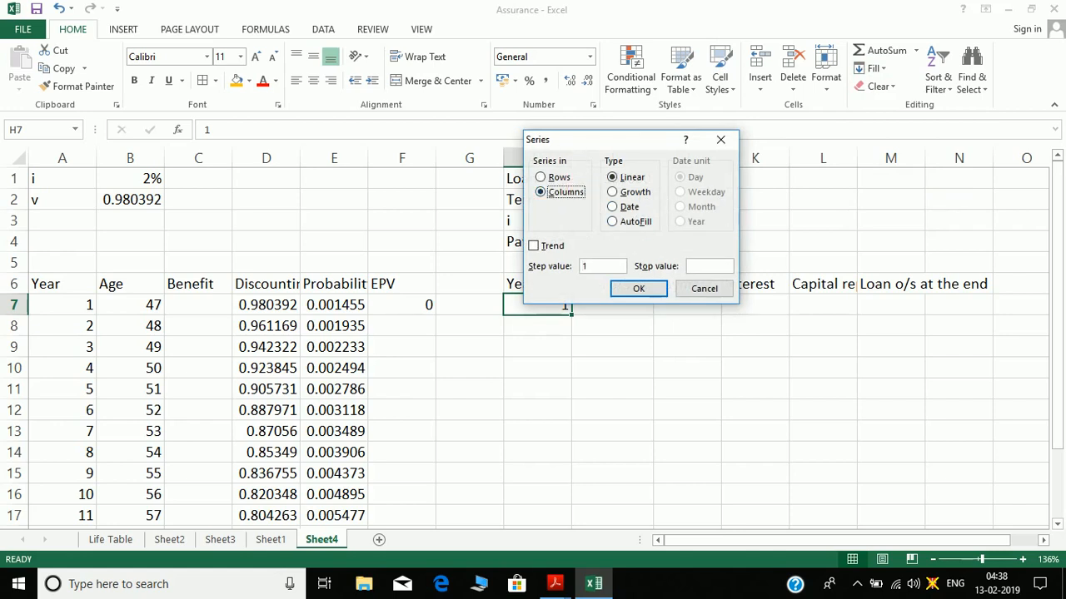
{"action": "left_click", "coordinate": [702, 267]}
{"action": "key", "text": "Return"}
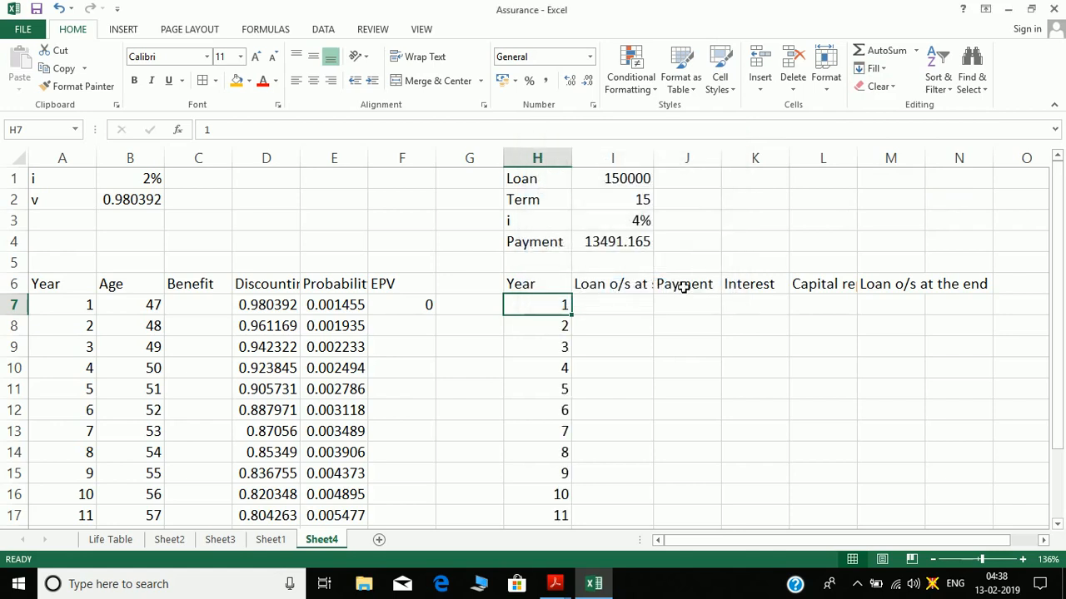
- Link the first year's opening loan balance in I7 to the loan amount with the absolute reference =$I$1
{"action": "left_click", "coordinate": [623, 309]}
{"action": "type", "text": "="}
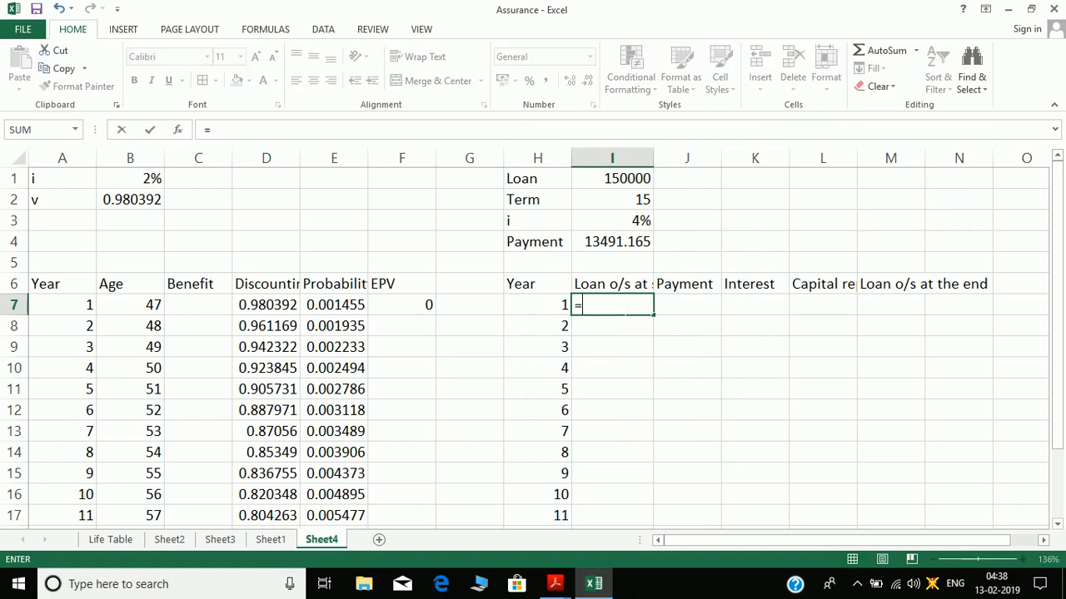
{"action": "key", "text": "Up"}
{"action": "key", "text": "Up"}
{"action": "key", "text": "Up"}
{"action": "key", "text": "Up"}
{"action": "key", "text": "Up"}
{"action": "key", "text": "Up"}
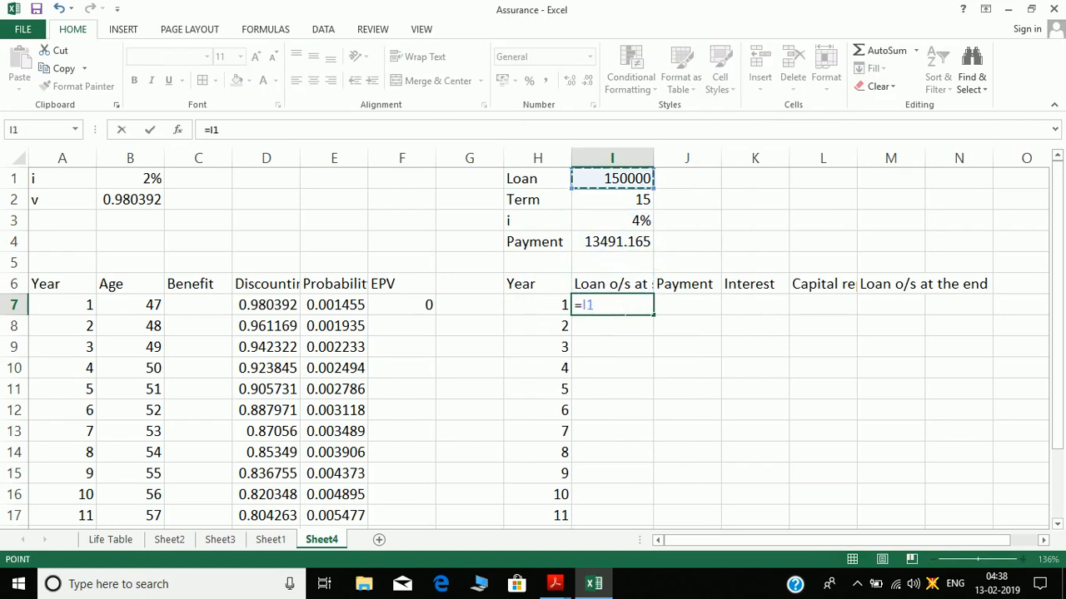
{"action": "key", "text": "F4"}
{"action": "key", "text": "Return"}
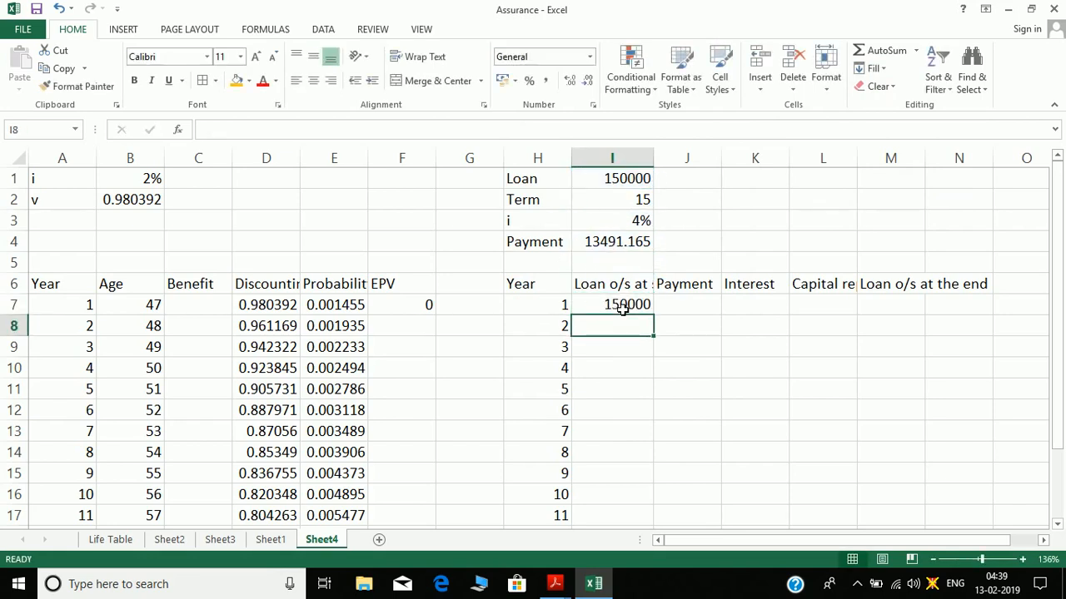
- Link the first year's payment in J7 to the calculated repayment with the absolute reference =$I$4
{"action": "left_click", "coordinate": [689, 309]}
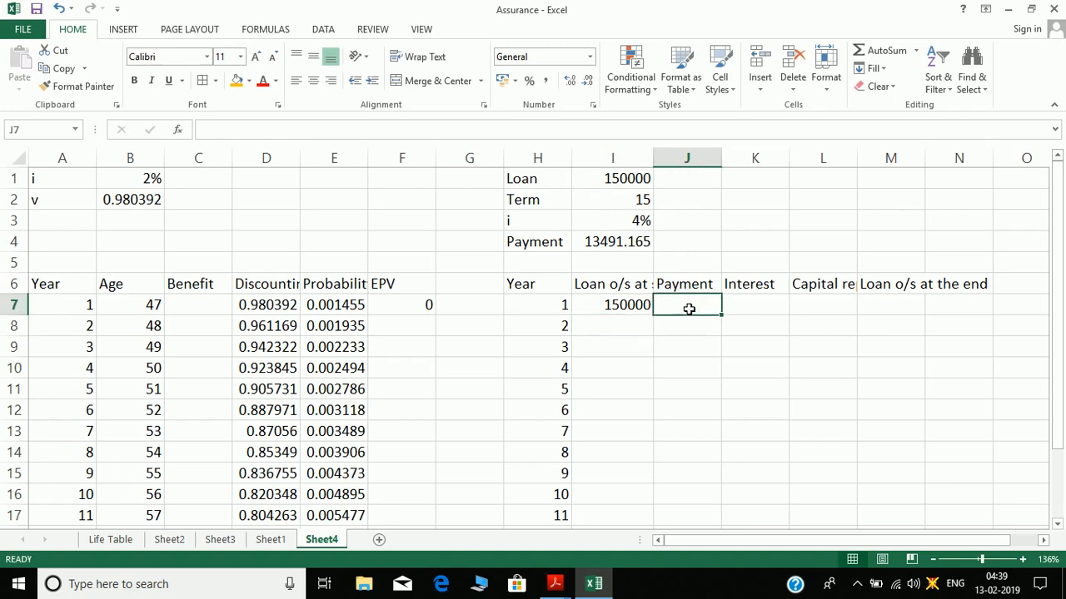
{"action": "type", "text": "="}
{"action": "key", "text": "Up"}
{"action": "key", "text": "Up"}
{"action": "key", "text": "Up"}
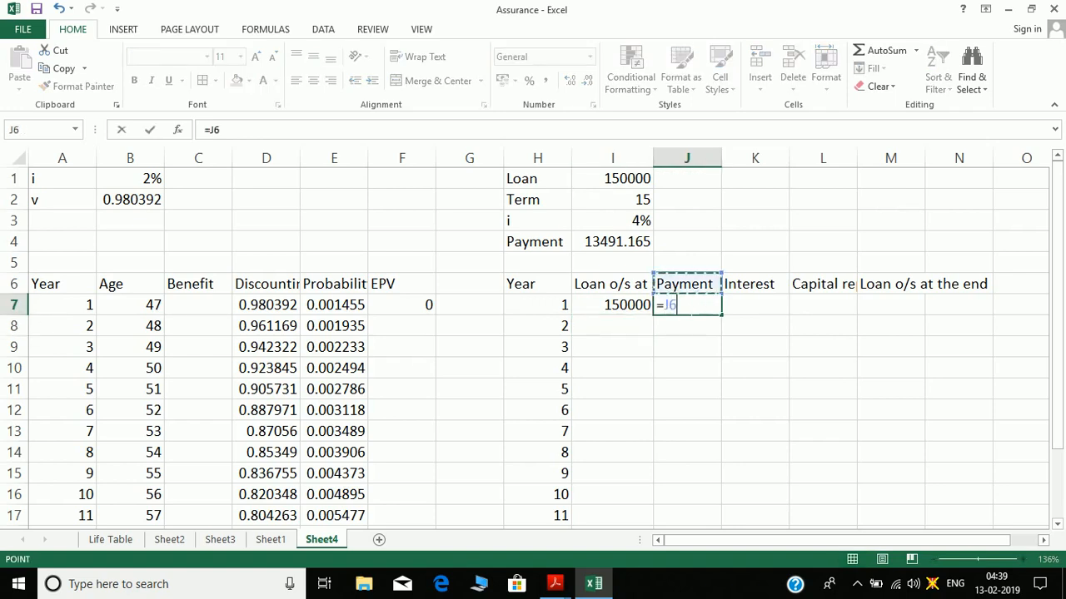
{"action": "key", "text": "Left"}
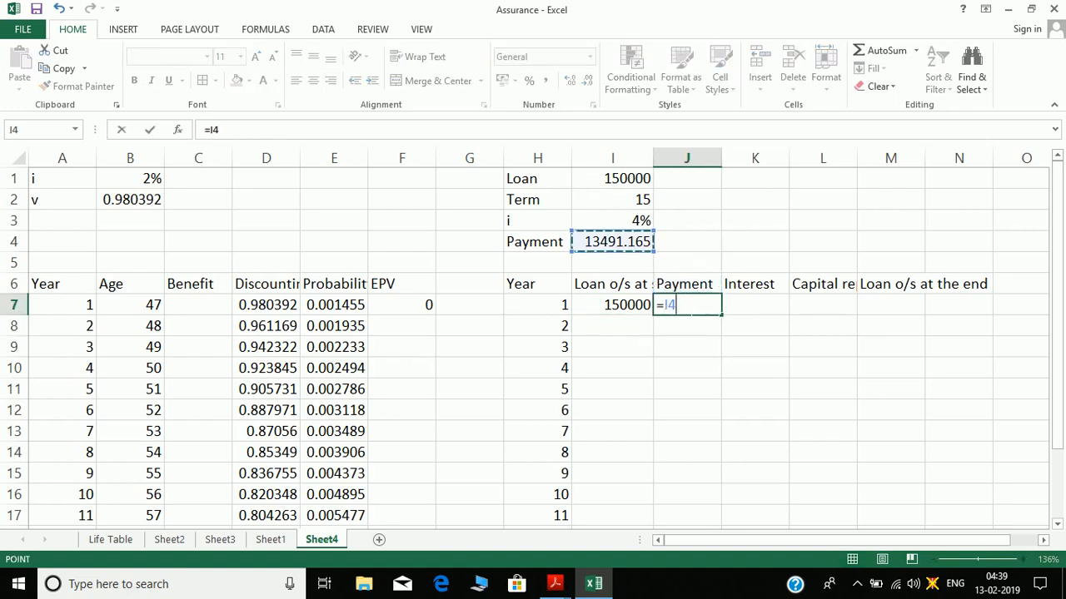
{"action": "key", "text": "F4"}
{"action": "key", "text": "Return"}
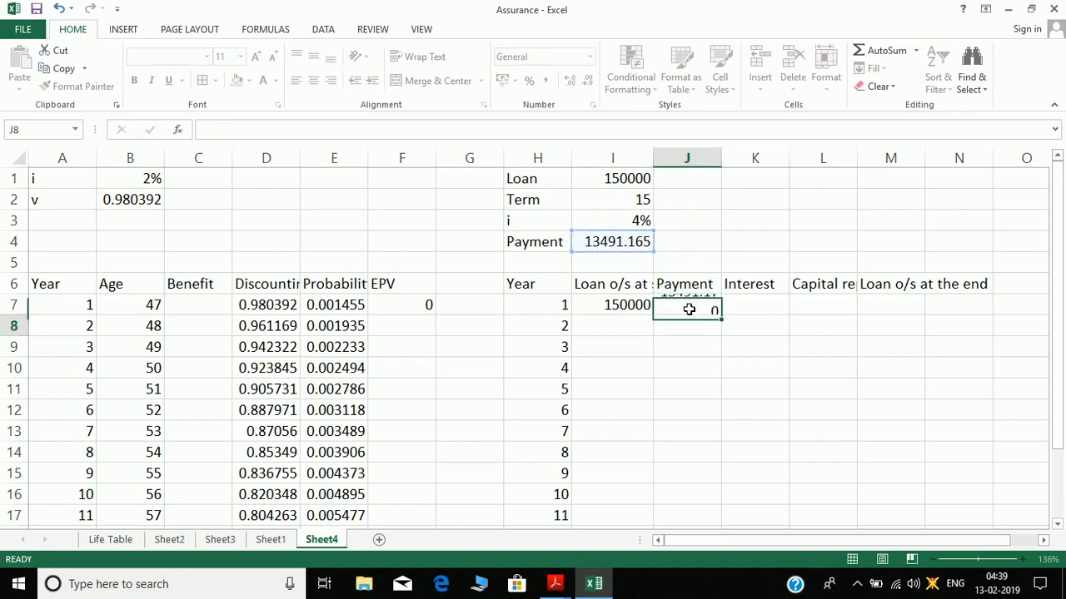
- Calculate the first year's interest in K7 with the formula =$I$3*I7
{"action": "left_click", "coordinate": [736, 308]}
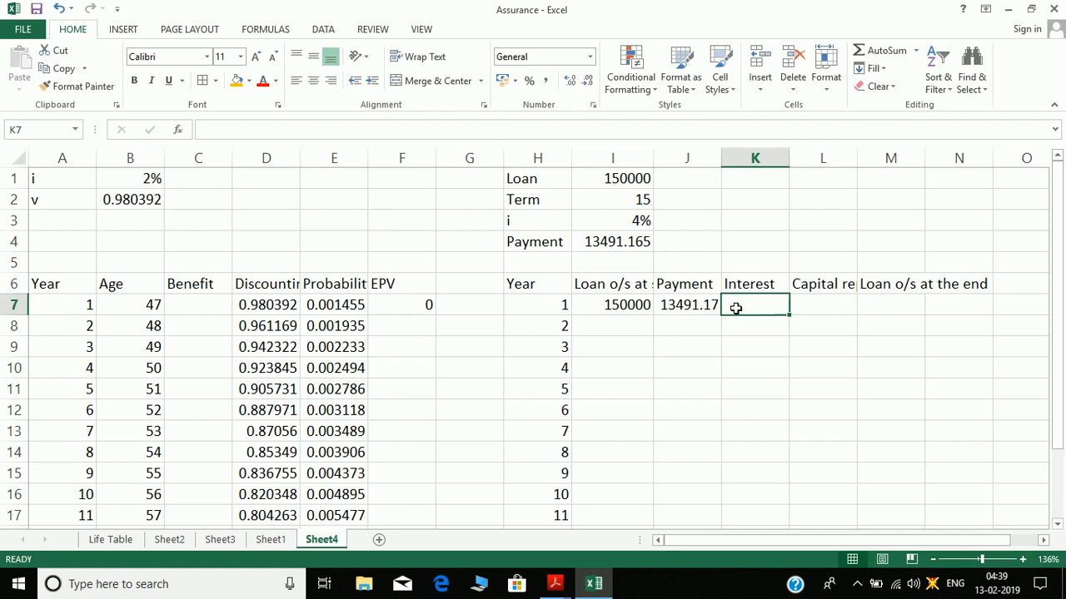
{"action": "type", "text": "="}
{"action": "key", "text": "Up"}
{"action": "key", "text": "Up"}
{"action": "key", "text": "Up"}
{"action": "key", "text": "Up"}
{"action": "key", "text": "Up"}
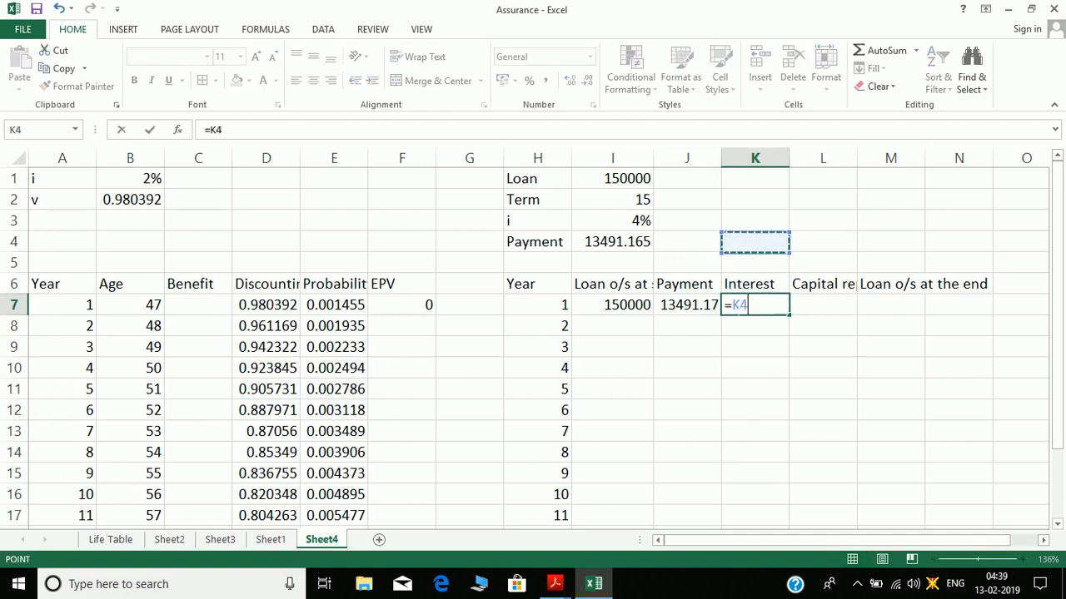
{"action": "key", "text": "Left"}
{"action": "key", "text": "Left"}
{"action": "key", "text": "Down"}
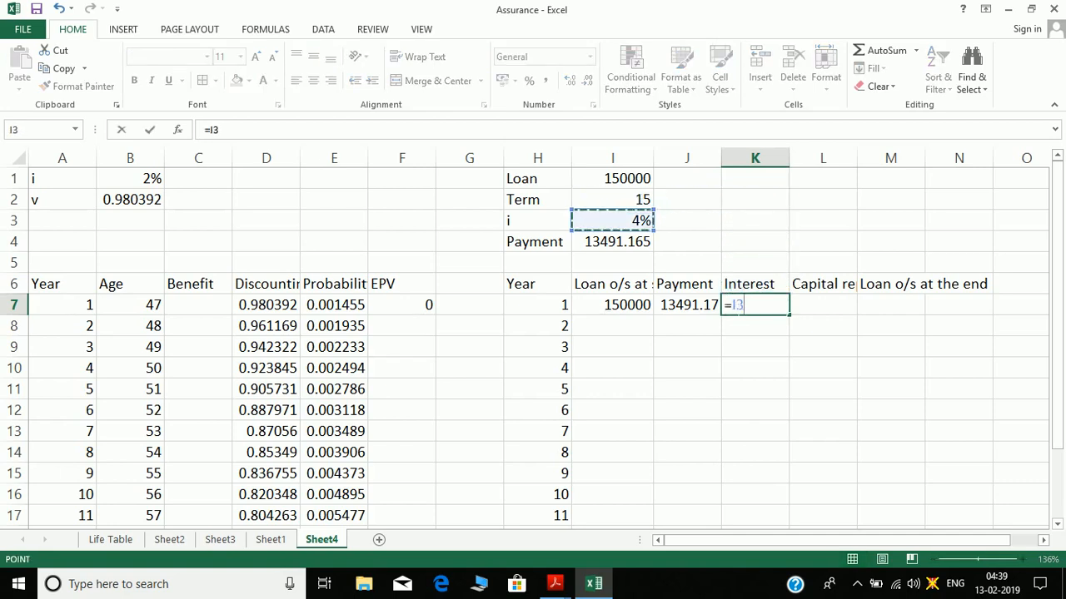
{"action": "key", "text": "F4"}
{"action": "type", "text": "*"}
{"action": "key", "text": "Left"}
{"action": "key", "text": "Left"}
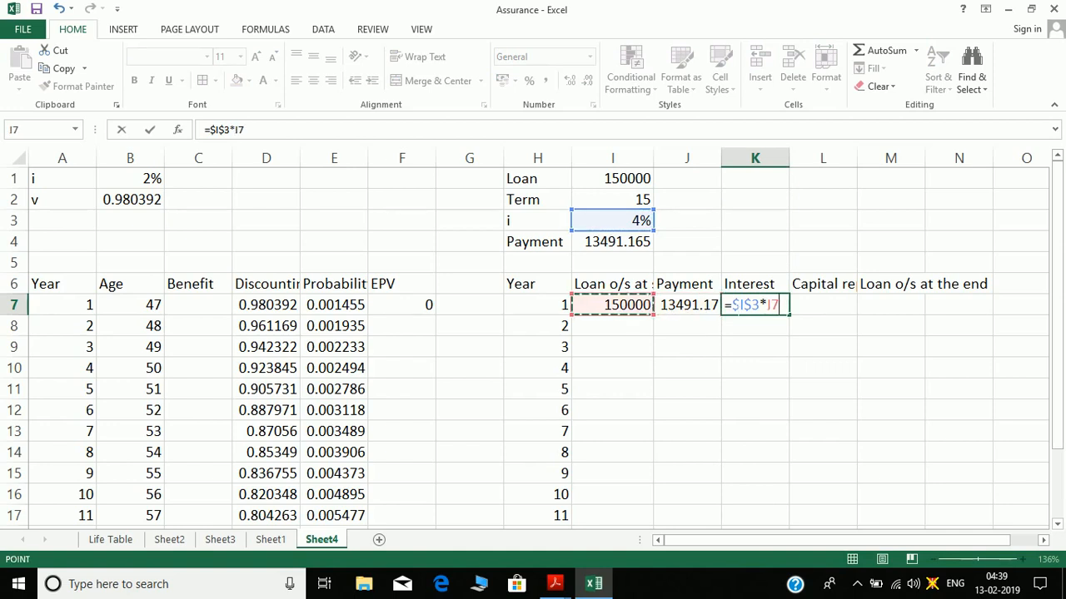
{"action": "key", "text": "Return"}
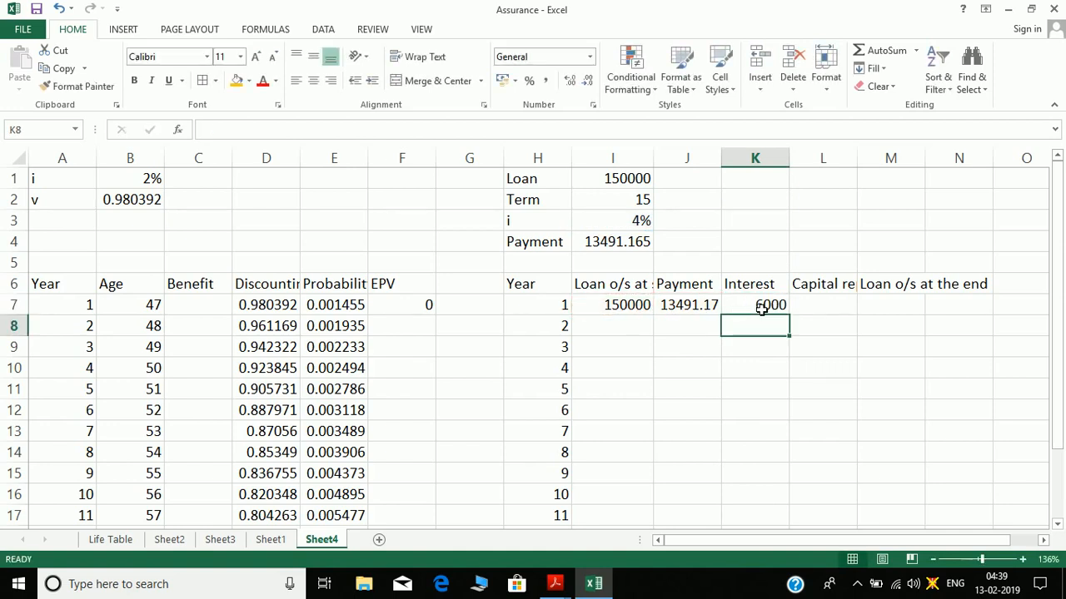
- Check the cell references in K7's interest formula and select L7 in the Capital repaid column
{"action": "left_click", "coordinate": [761, 308]}
{"action": "double_click", "coordinate": [775, 306]}
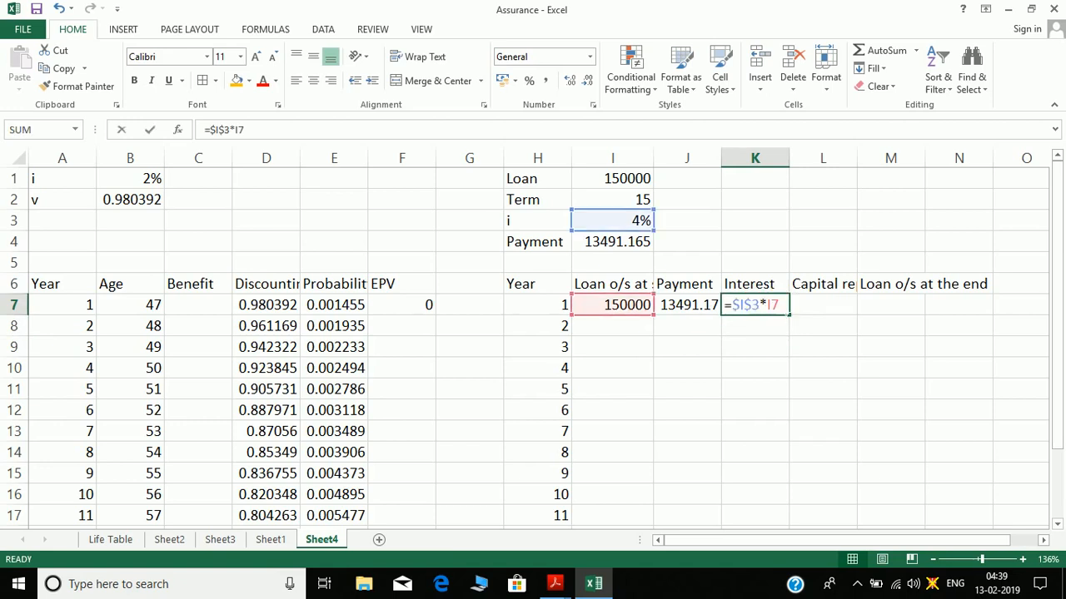
{"action": "key", "text": "Escape"}
{"action": "left_click", "coordinate": [823, 305]}
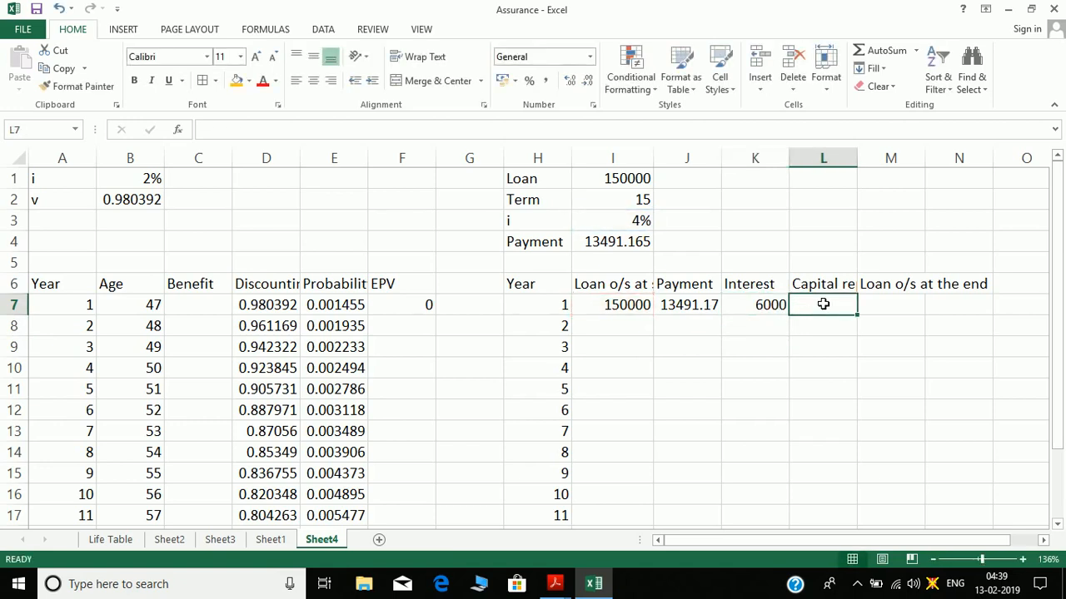
- Fit column L to its heading and calculate the first year's capital repaid in L7 with the formula =J7-K7
{"action": "double_click", "coordinate": [858, 160]}
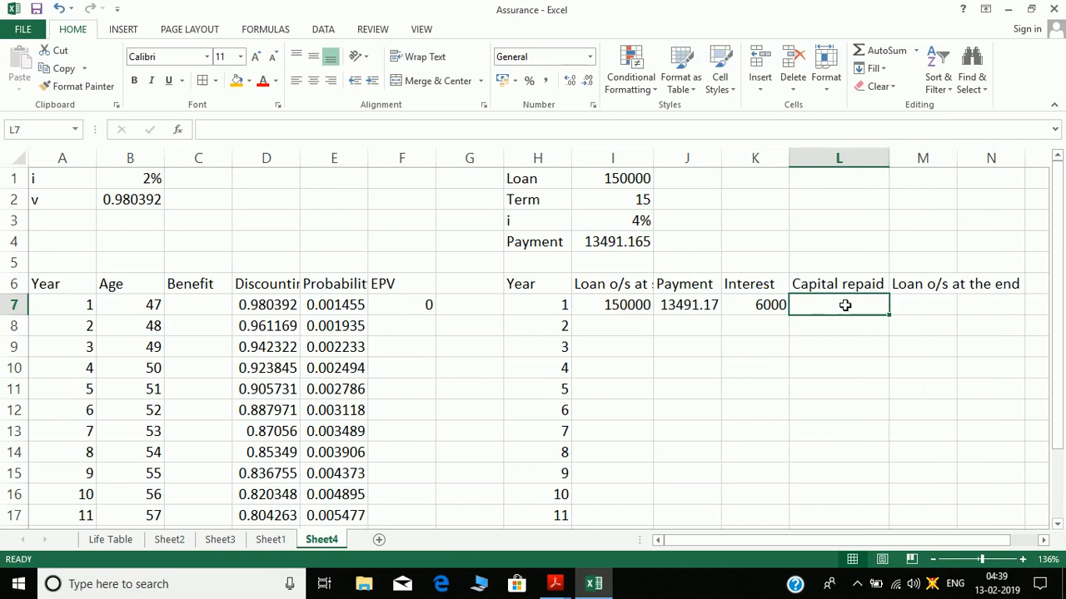
{"action": "type", "text": "="}
{"action": "key", "text": "Left"}
{"action": "key", "text": "Left"}
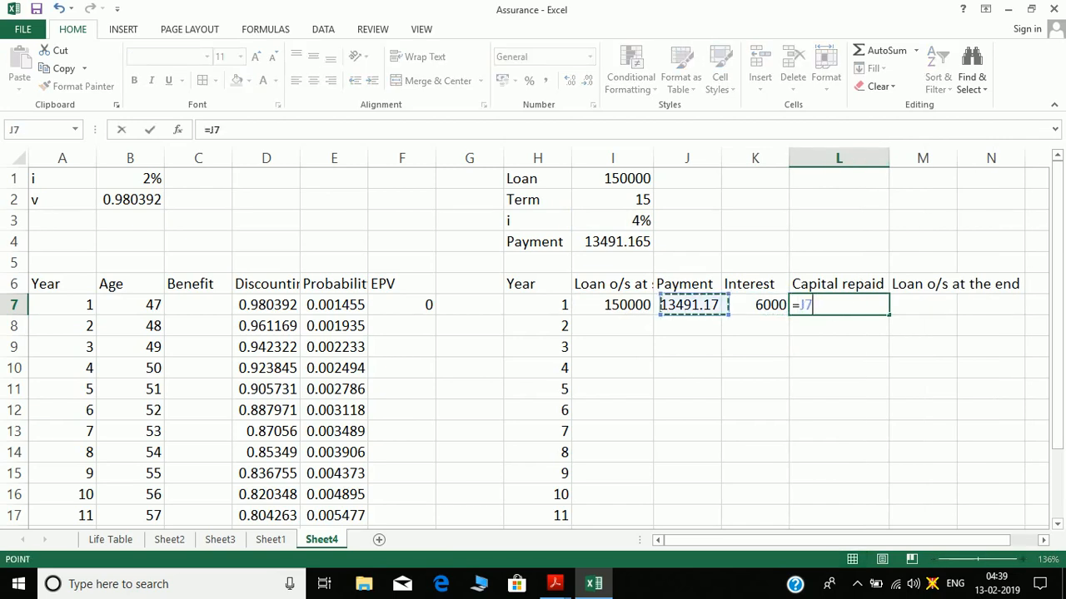
{"action": "type", "text": "-"}
{"action": "key", "text": "Left"}
{"action": "key", "text": "Left"}
{"action": "key", "text": "Right"}
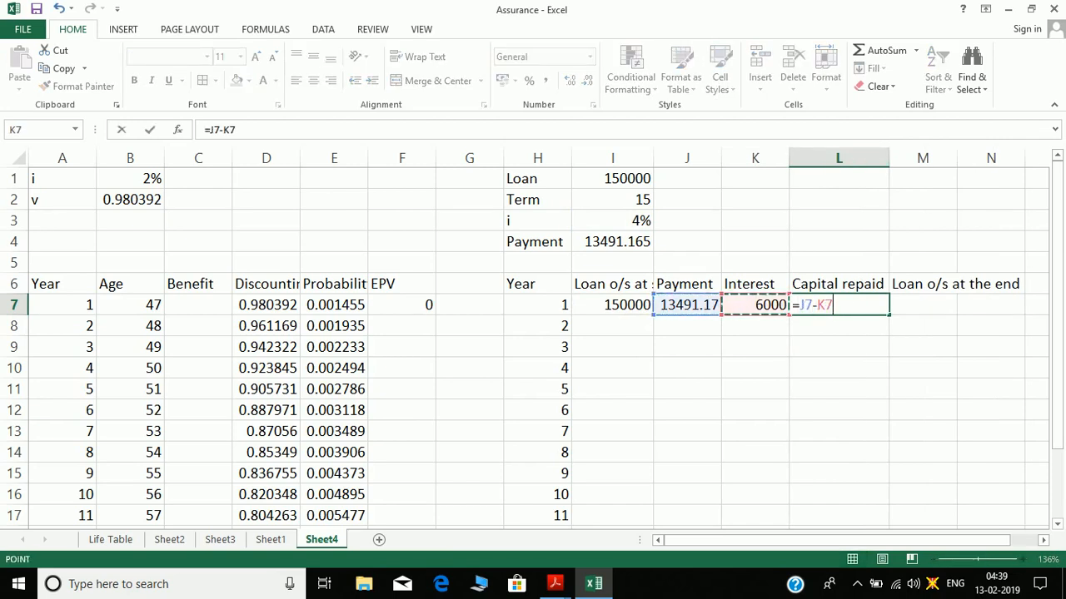
{"action": "key", "text": "Return"}
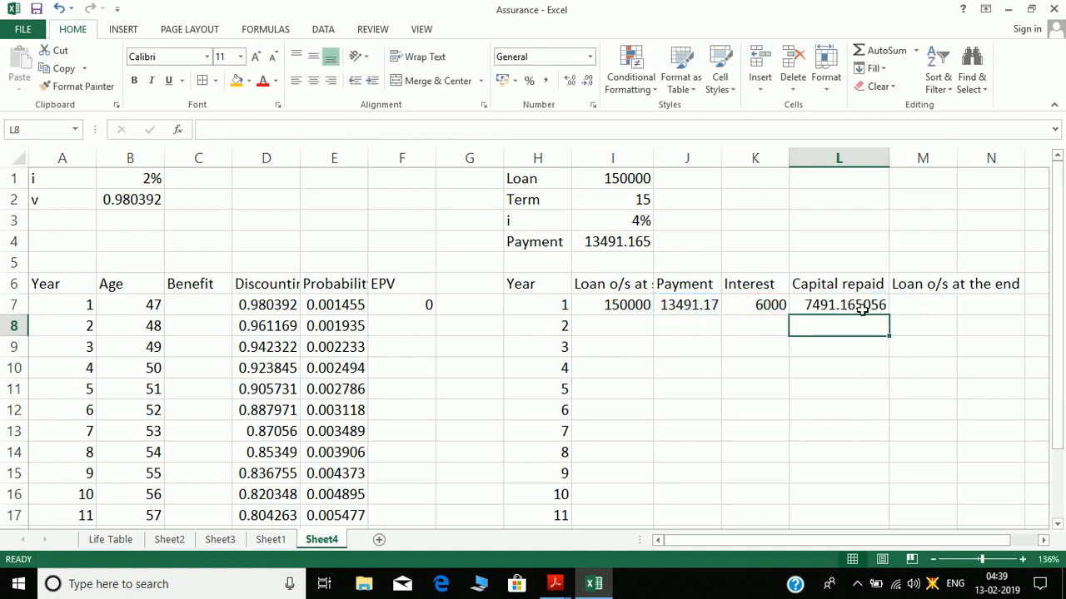
{"action": "left_click", "coordinate": [849, 305]}
- Fit column M to its heading and calculate the first year's closing loan balance in M7 with the formula =I7-L7
{"action": "left_click", "coordinate": [905, 311]}
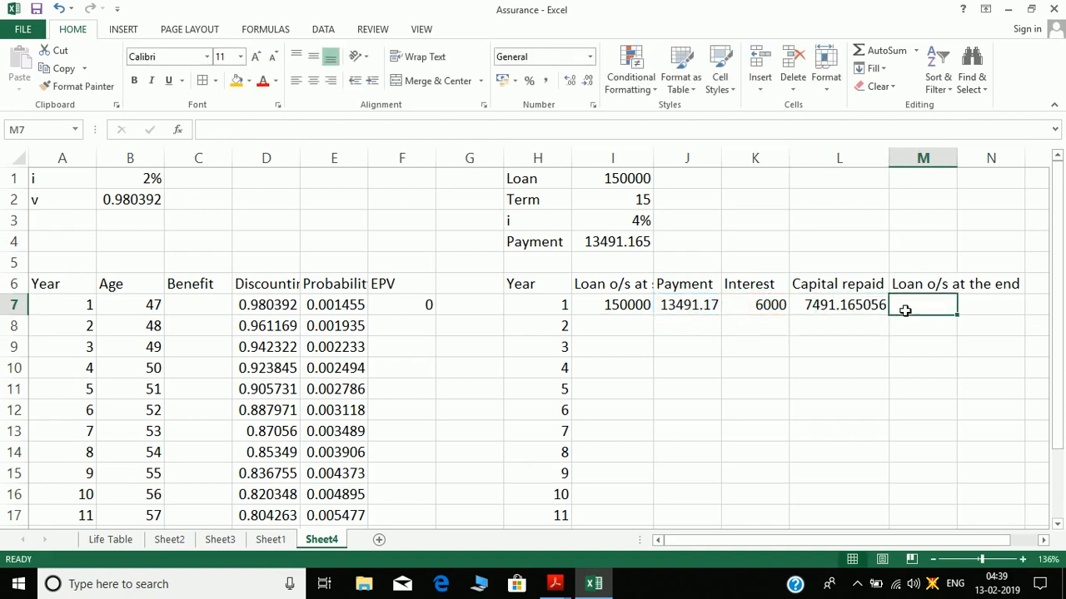
{"action": "double_click", "coordinate": [957, 163]}
{"action": "type", "text": "="}
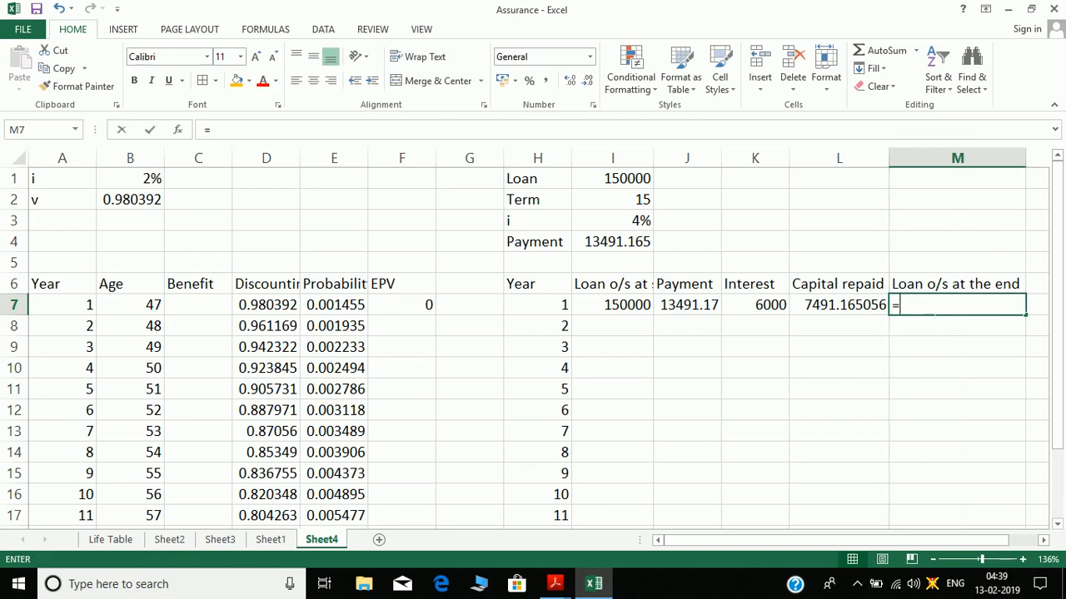
{"action": "key", "text": "Left"}
{"action": "key", "text": "Left"}
{"action": "key", "text": "Left"}
{"action": "key", "text": "Left"}
{"action": "type", "text": "-"}
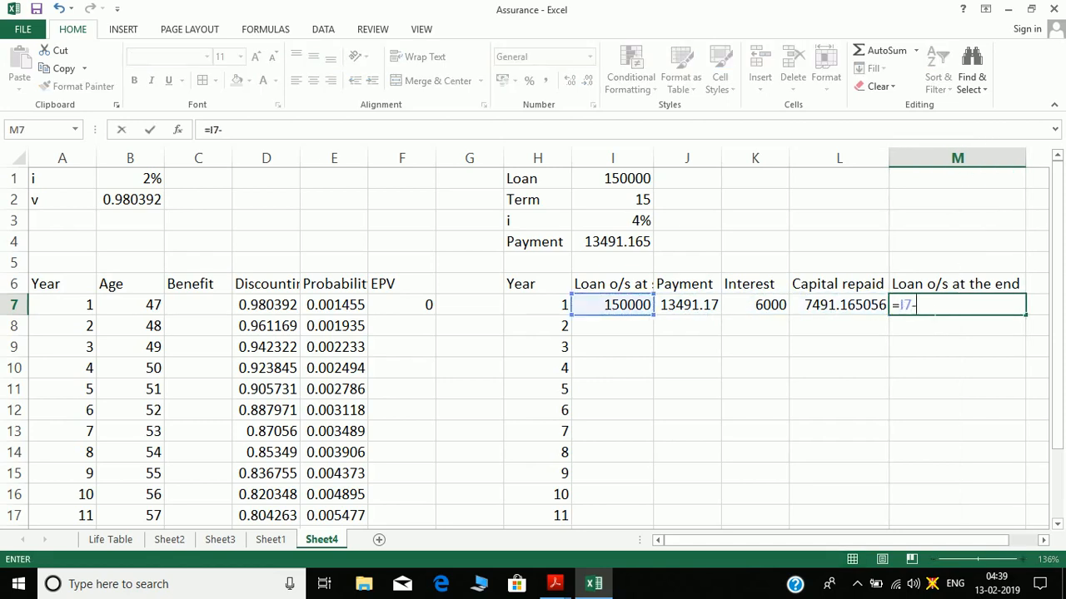
{"action": "key", "text": "Left"}
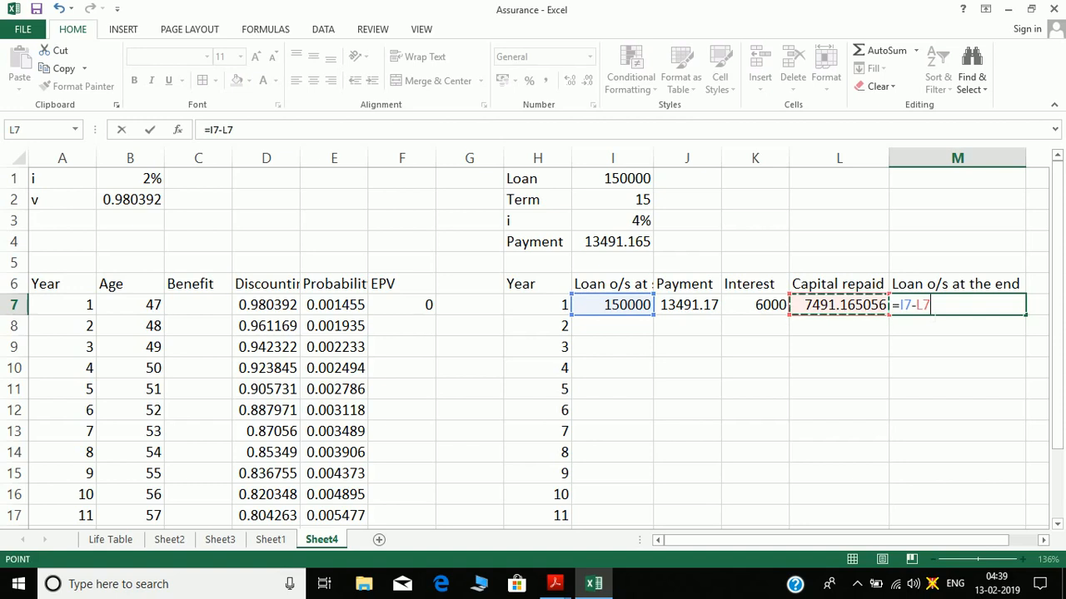
{"action": "key", "text": "Return"}
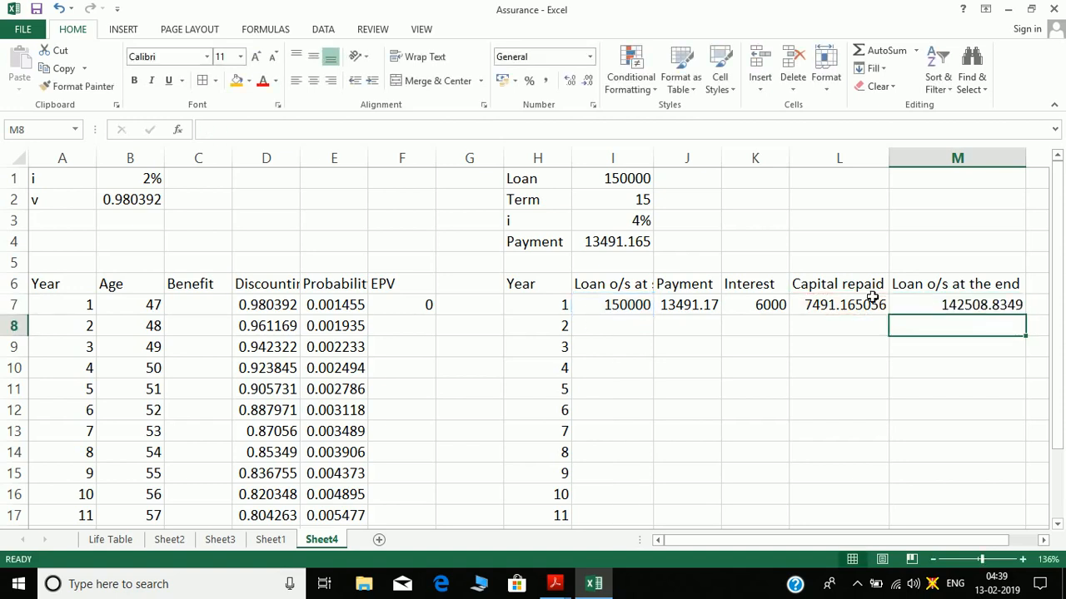
- Link the second year's opening loan balance in I8 to the previous closing balance with the mixed reference =$M7
{"action": "left_click", "coordinate": [605, 329]}
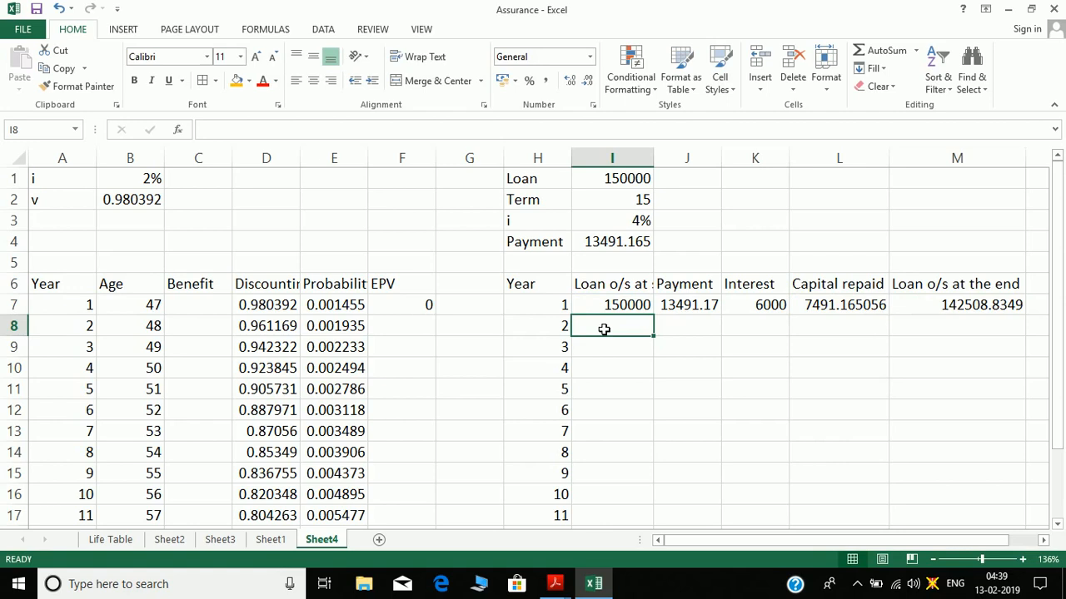
{"action": "type", "text": "="}
{"action": "key", "text": "Up"}
{"action": "key", "text": "Right"}
{"action": "key", "text": "Right"}
{"action": "key", "text": "Right"}
{"action": "key", "text": "Right"}
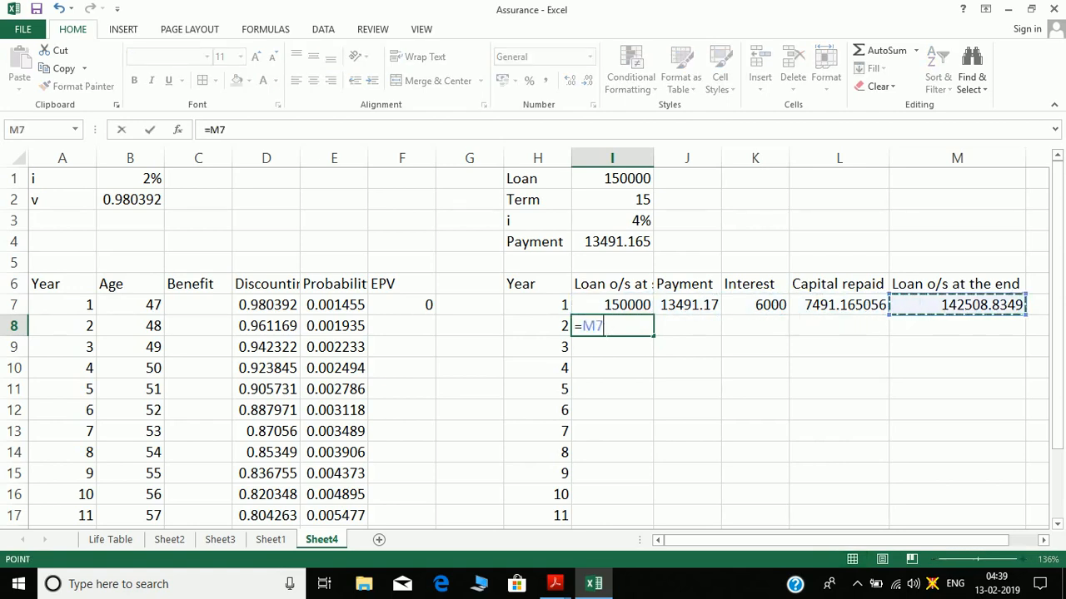
{"action": "key", "text": "Right"}
{"action": "key", "text": "Left"}
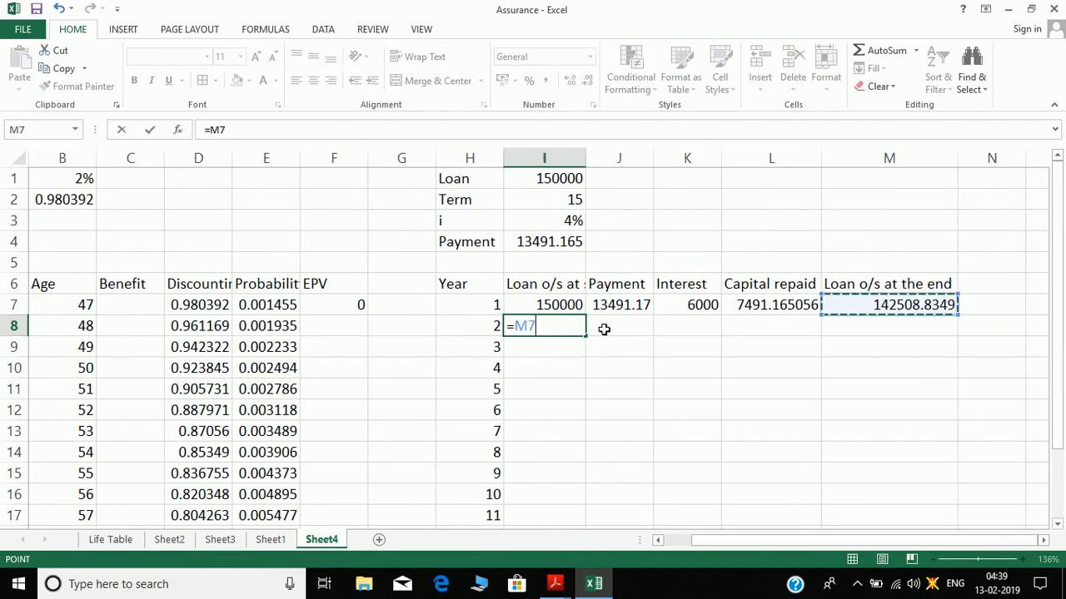
{"action": "key", "text": "F4"}
{"action": "key", "text": "F4"}
{"action": "key", "text": "F4"}
{"action": "key", "text": "Return"}
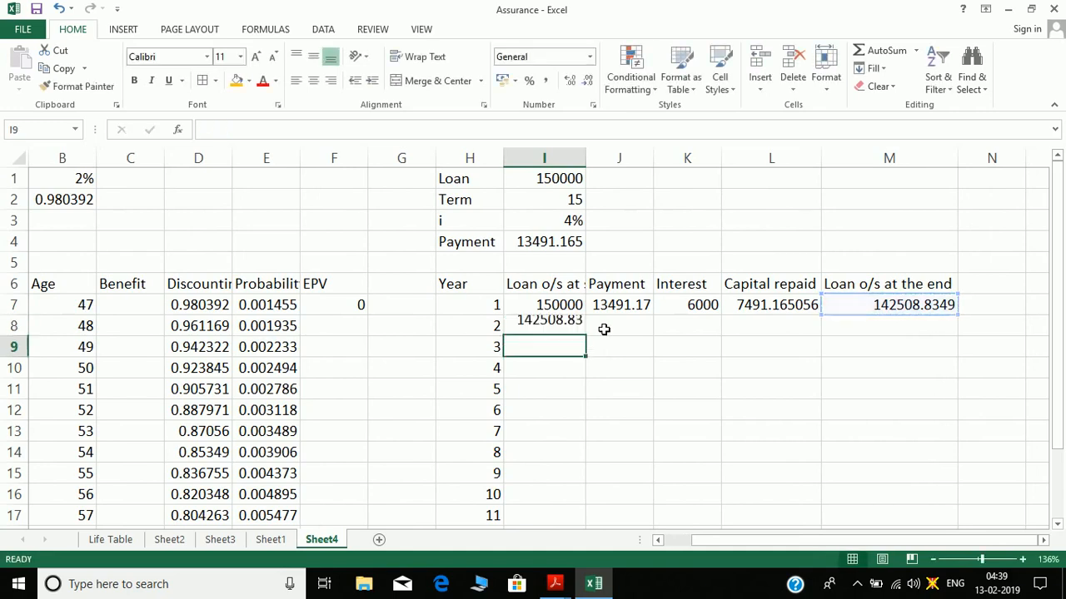
- Fill the Payment formula in J7 and the Interest formula in K7 down through year 15
{"action": "key", "text": "Up"}
{"action": "key", "text": "Right"}
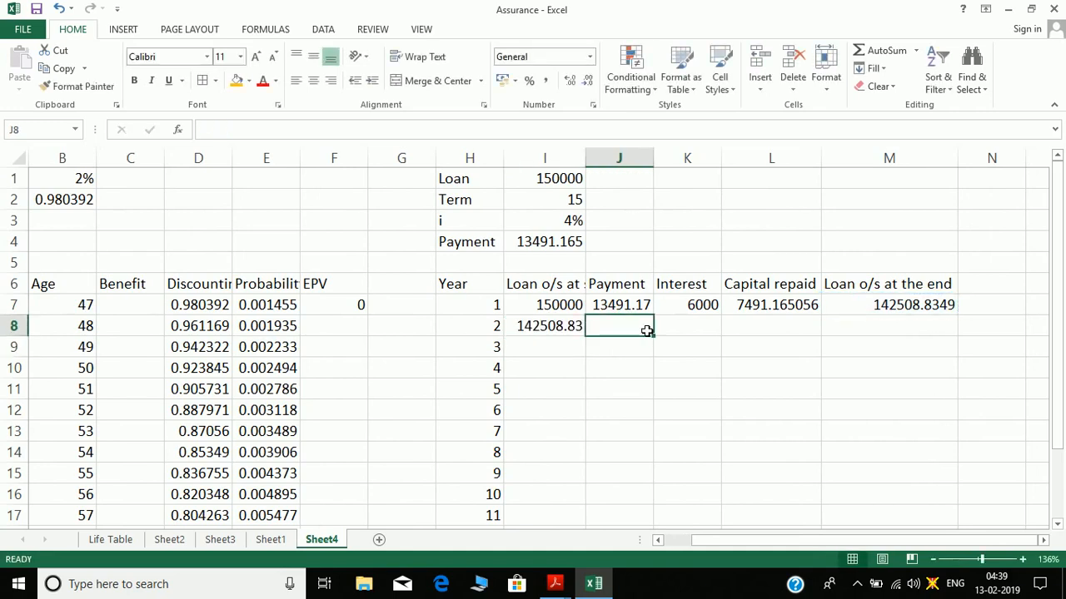
{"action": "left_click", "coordinate": [636, 306]}
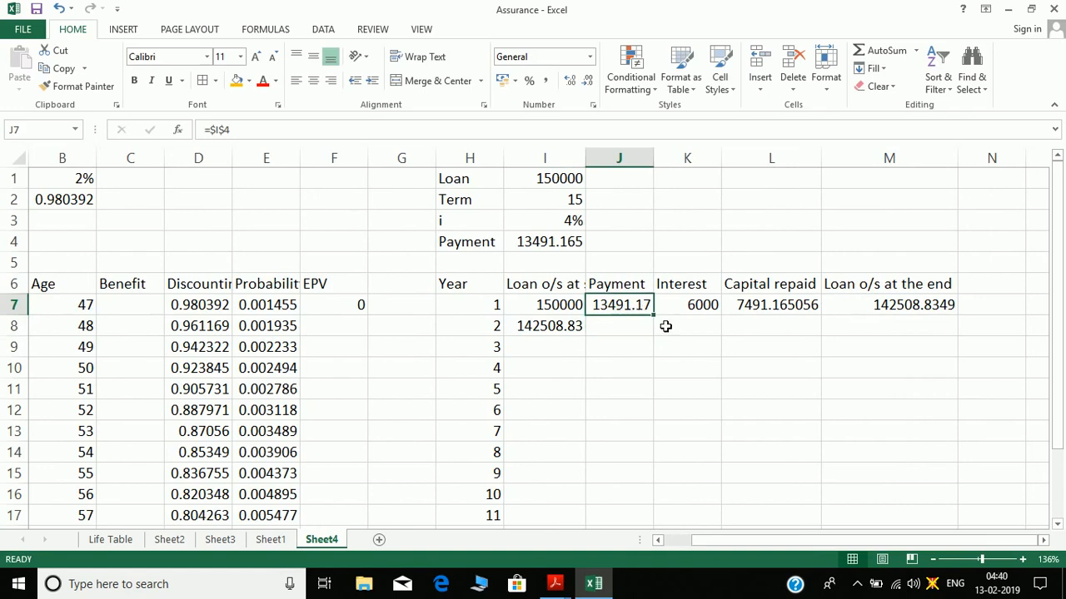
{"action": "double_click", "coordinate": [654, 315]}
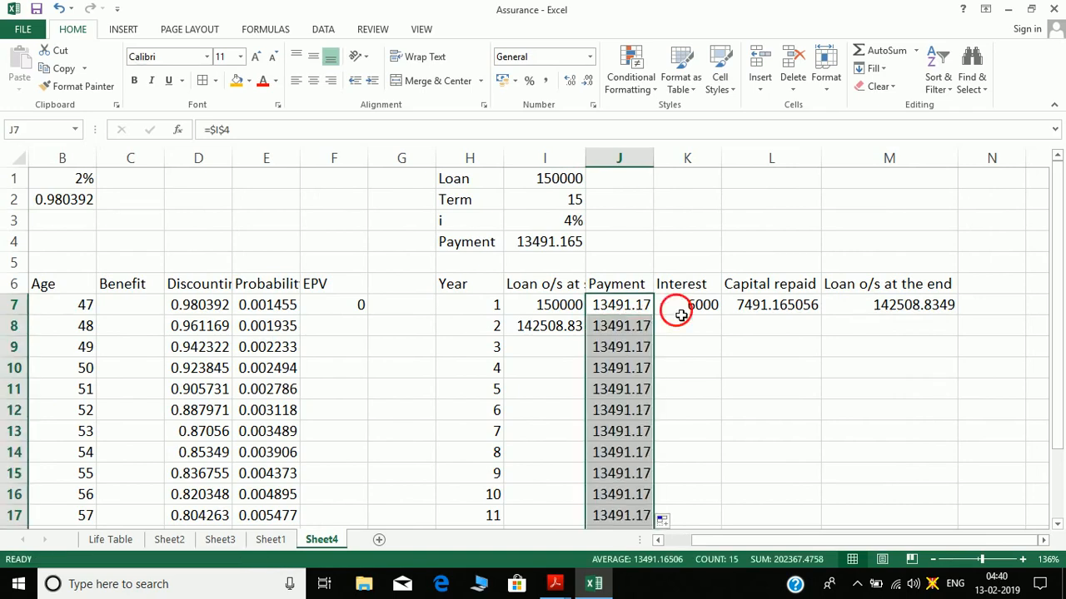
{"action": "left_click", "coordinate": [678, 310]}
{"action": "double_click", "coordinate": [724, 315]}
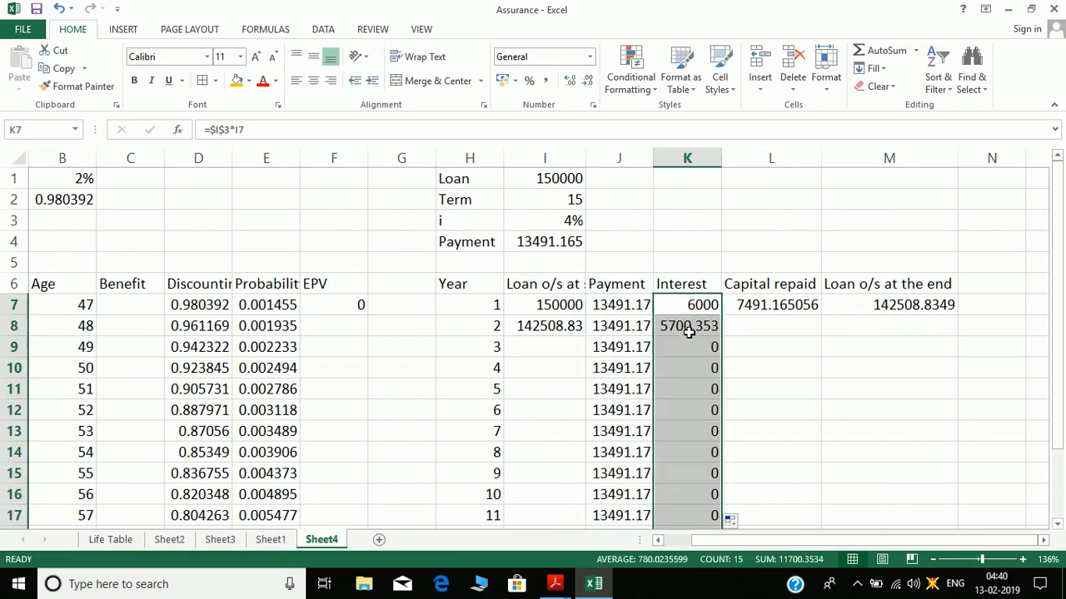
- Fill the Capital repaid formula in L7 and the closing balance formula in M7 down through year 15
{"action": "key", "text": "shift+Right"}
{"action": "key", "text": "Right"}
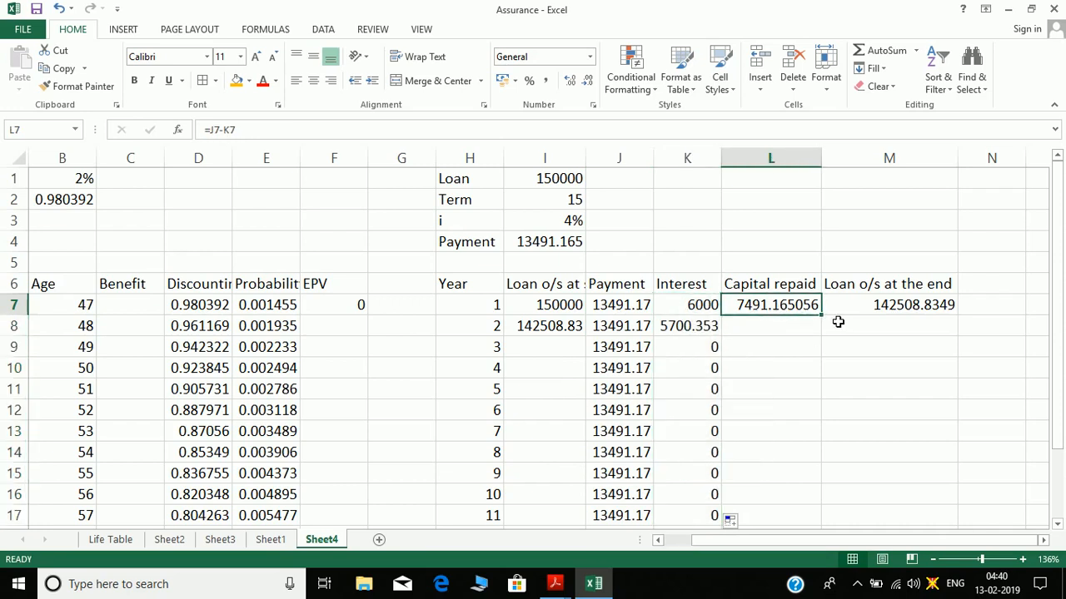
{"action": "key", "text": "Right"}
{"action": "key", "text": "Up"}
{"action": "left_click", "coordinate": [805, 306]}
{"action": "double_click", "coordinate": [821, 316]}
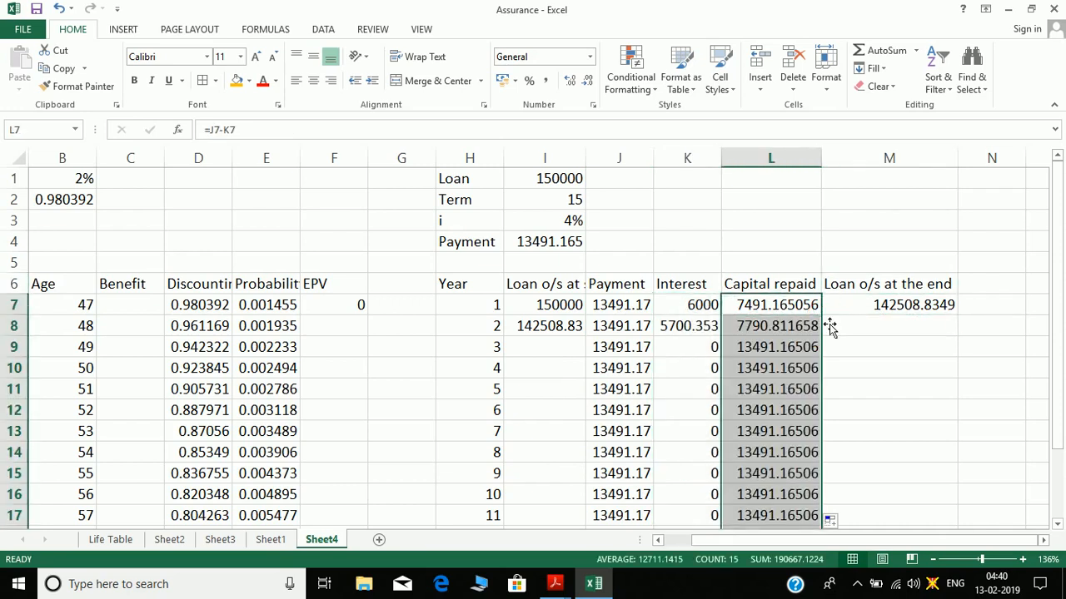
{"action": "left_click", "coordinate": [905, 308]}
{"action": "double_click", "coordinate": [959, 315]}
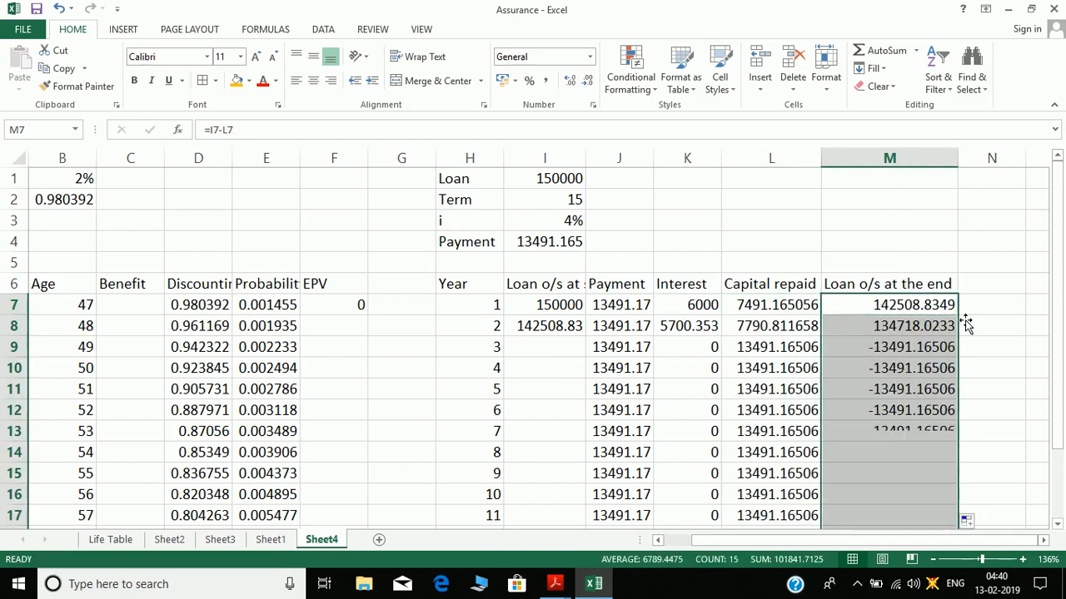
- Fill the opening balance formula in I8 down through year 15 and check the final closing balance in M21
{"action": "left_click", "coordinate": [566, 331]}
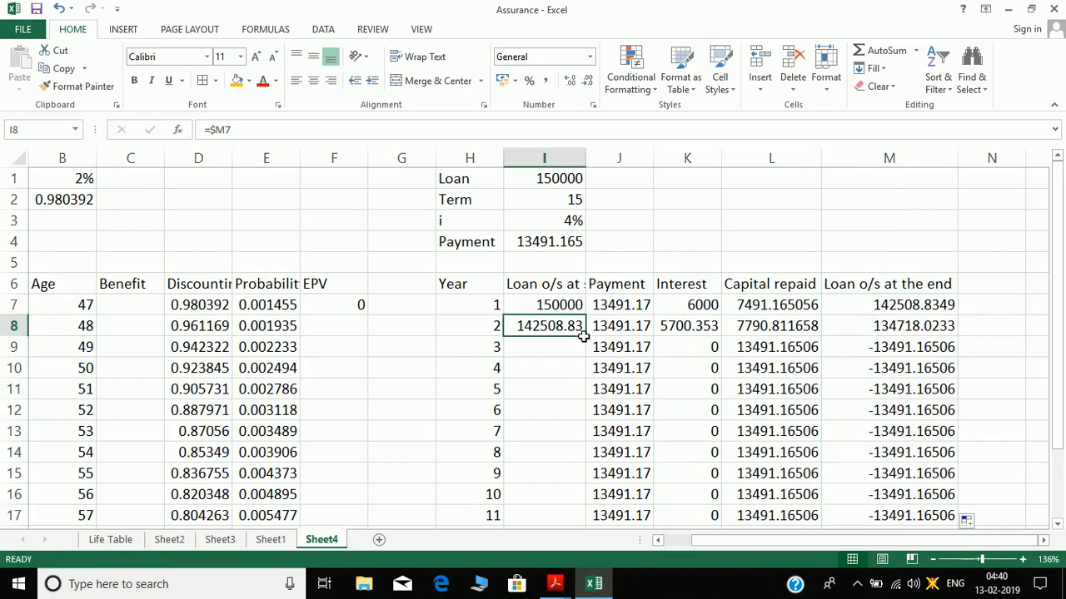
{"action": "left_click_drag", "start_coordinate": [590, 343], "coordinate": [593, 518]}
{"action": "left_click", "coordinate": [691, 367]}
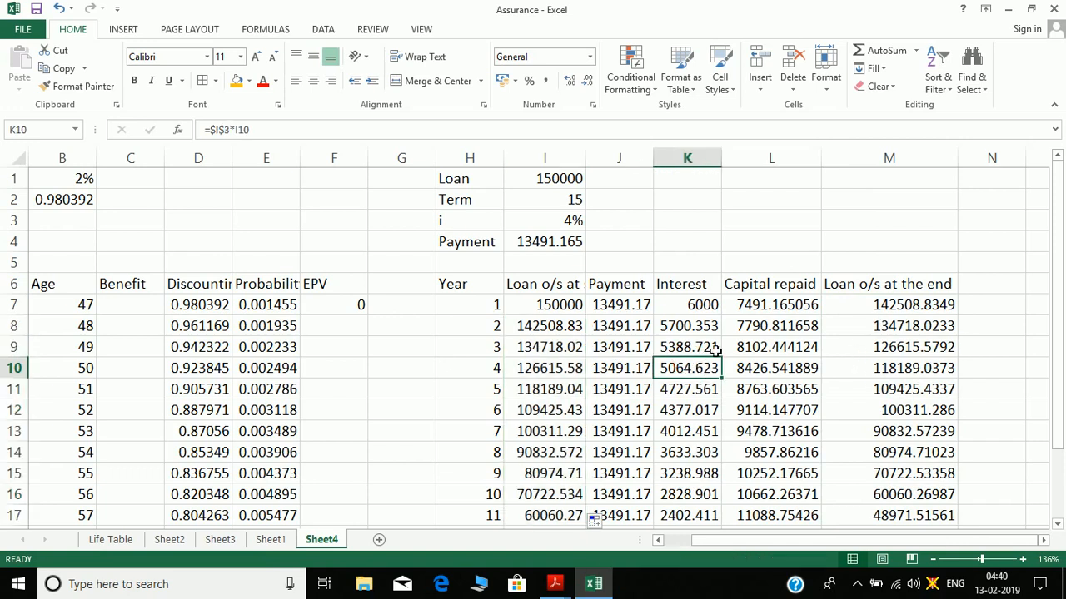
{"action": "scroll", "coordinate": [1053, 279], "scroll_direction": "down", "scroll_amount": 2}
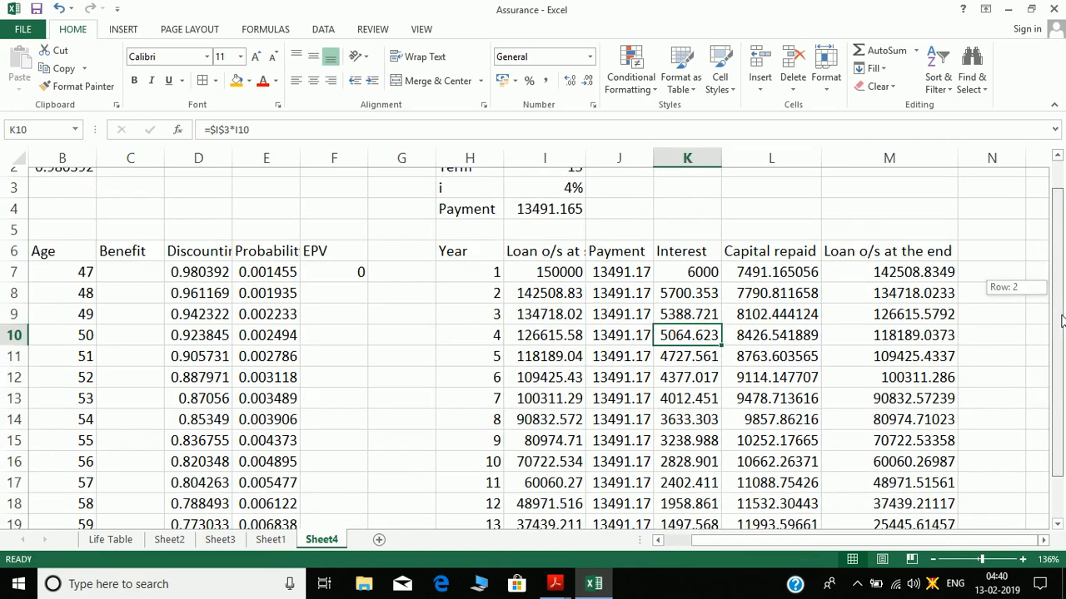
{"action": "left_click", "coordinate": [931, 522]}
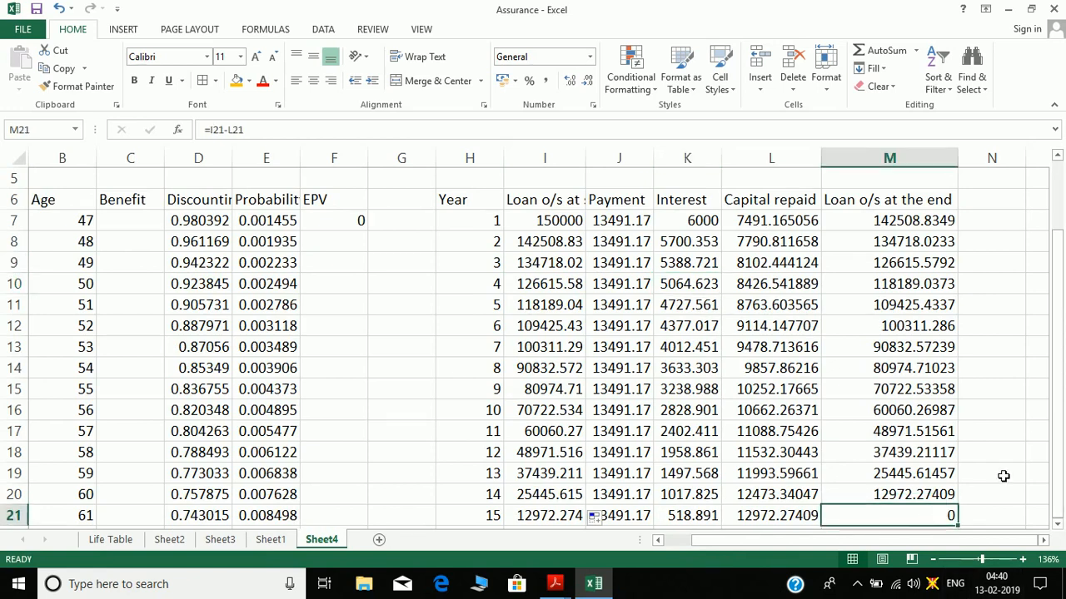
- Recheck Question 4's death benefit wording in Assurances.pdf and link the first year's Benefit in C7 to the opening loan balance with =$I7
{"action": "left_click_drag", "start_coordinate": [1057, 306], "coordinate": [1058, 306]}
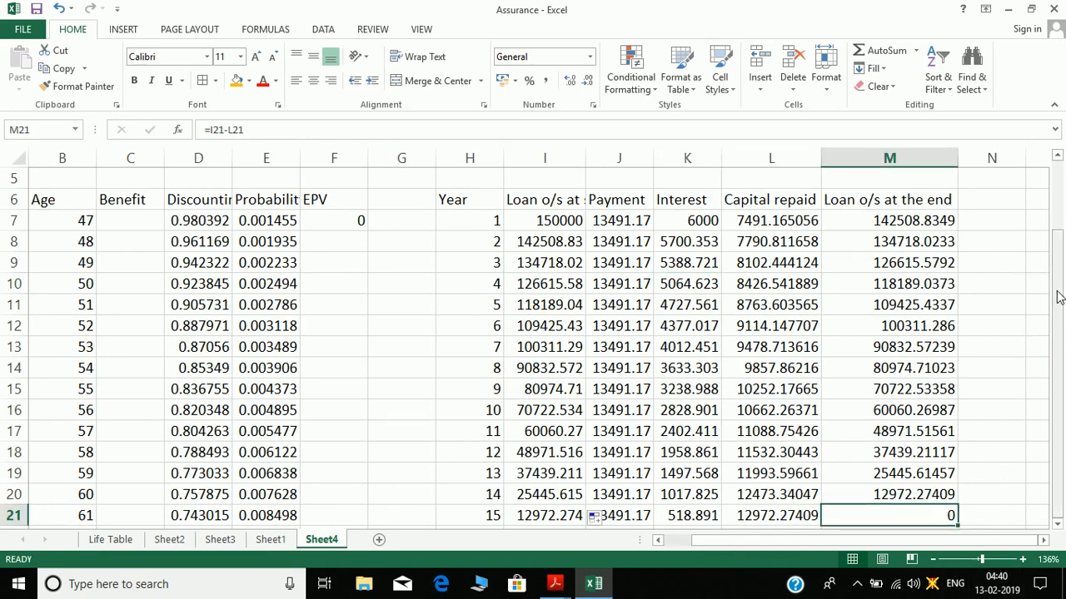
{"action": "scroll", "coordinate": [1056, 297], "scroll_direction": "up", "scroll_amount": 1}
{"action": "left_click", "coordinate": [146, 245]}
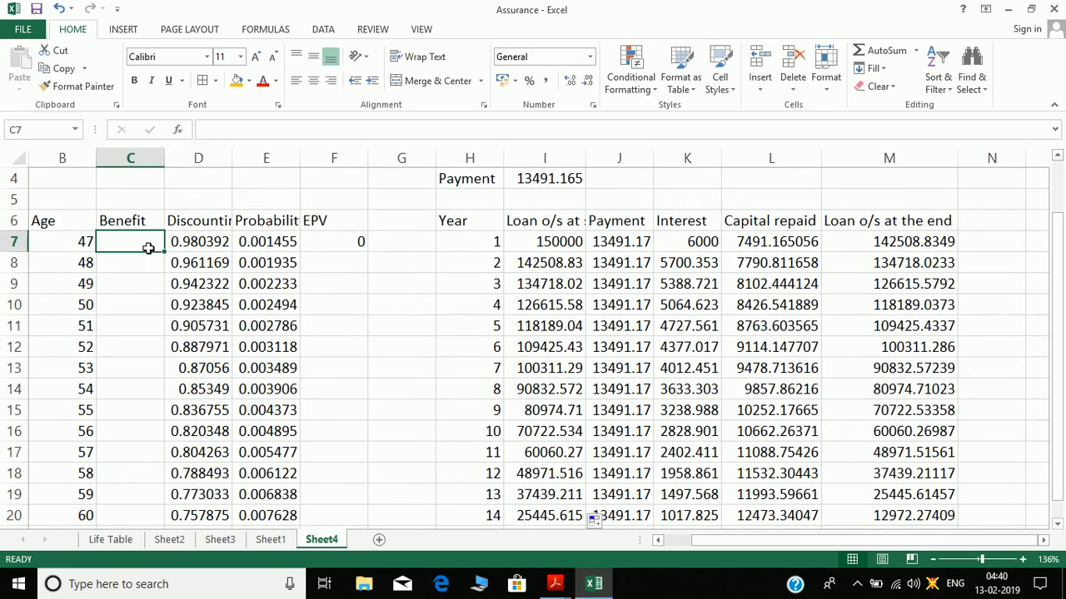
{"action": "type", "text": "="}
{"action": "key", "text": "alt+Tab"}
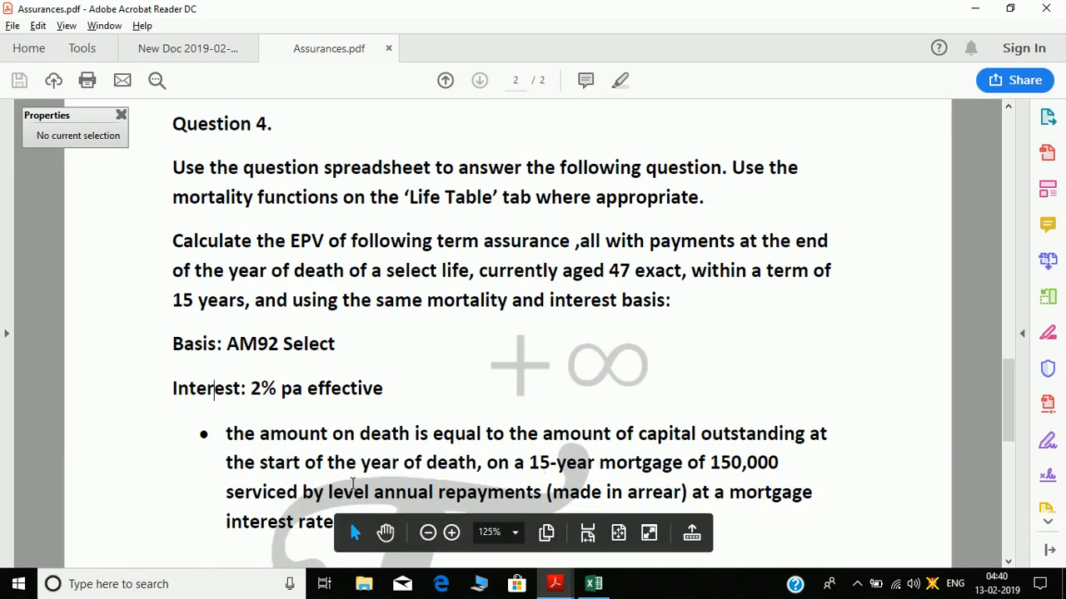
{"action": "key", "text": "alt+Tab"}
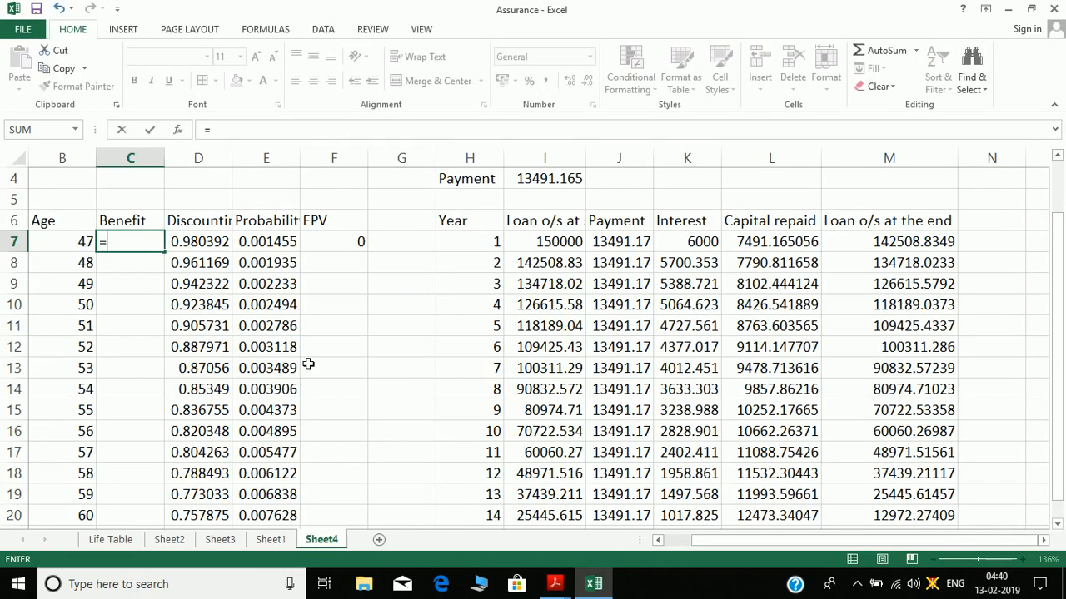
{"action": "left_click", "coordinate": [550, 243]}
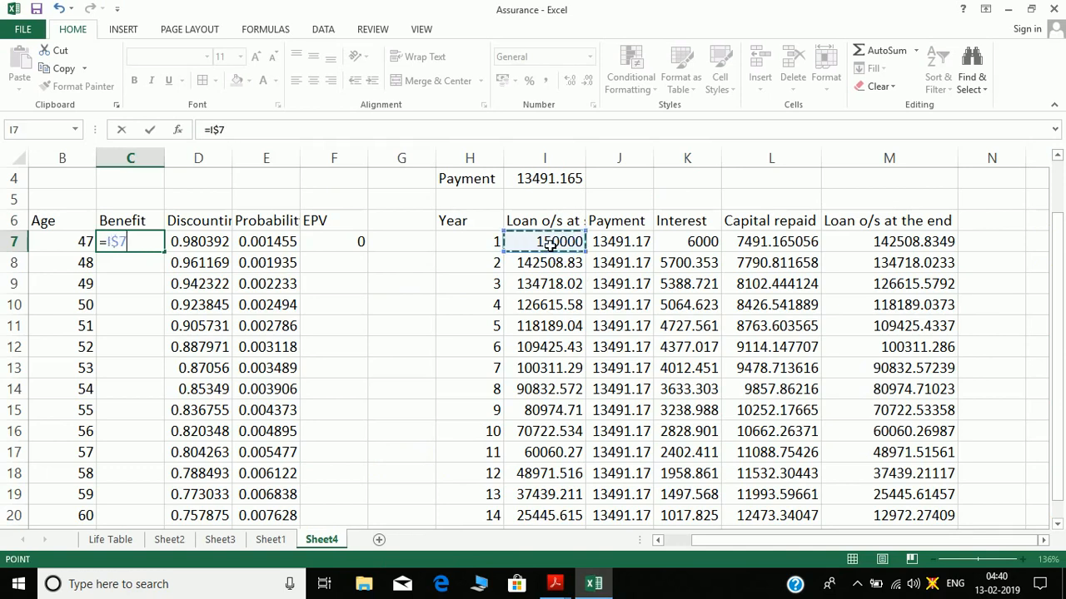
{"action": "key", "text": "Return"}
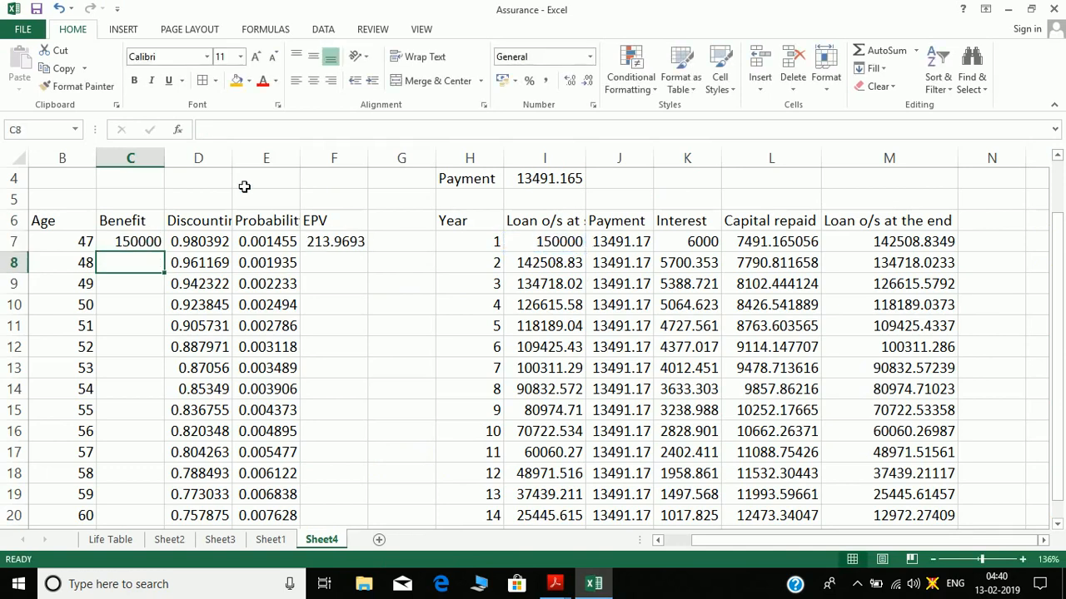
- Fill the Benefit formula in C7 and the EPV formula =C7*D7*E7 in F7 down through all the years
{"action": "left_click", "coordinate": [161, 241]}
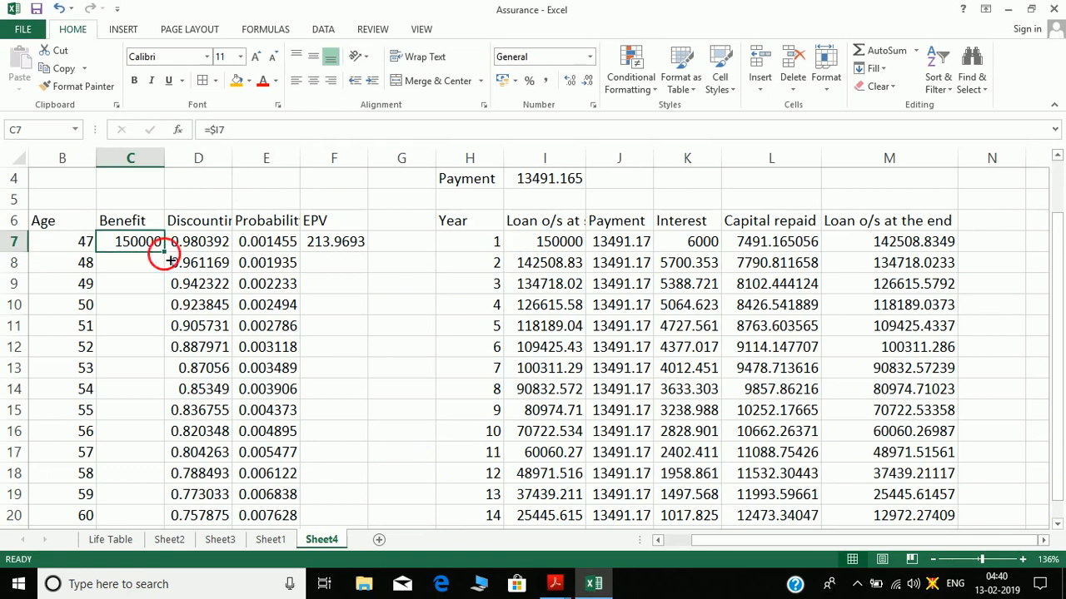
{"action": "double_click", "coordinate": [164, 252]}
{"action": "left_click", "coordinate": [285, 262]}
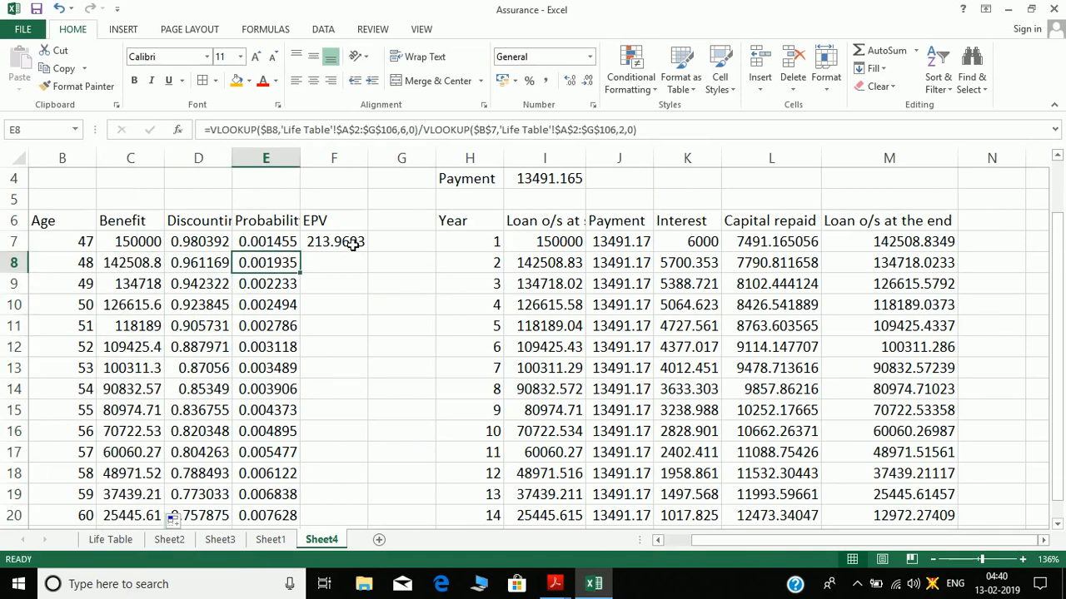
{"action": "left_click", "coordinate": [352, 241]}
{"action": "double_click", "coordinate": [352, 241]}
{"action": "key", "text": "Escape"}
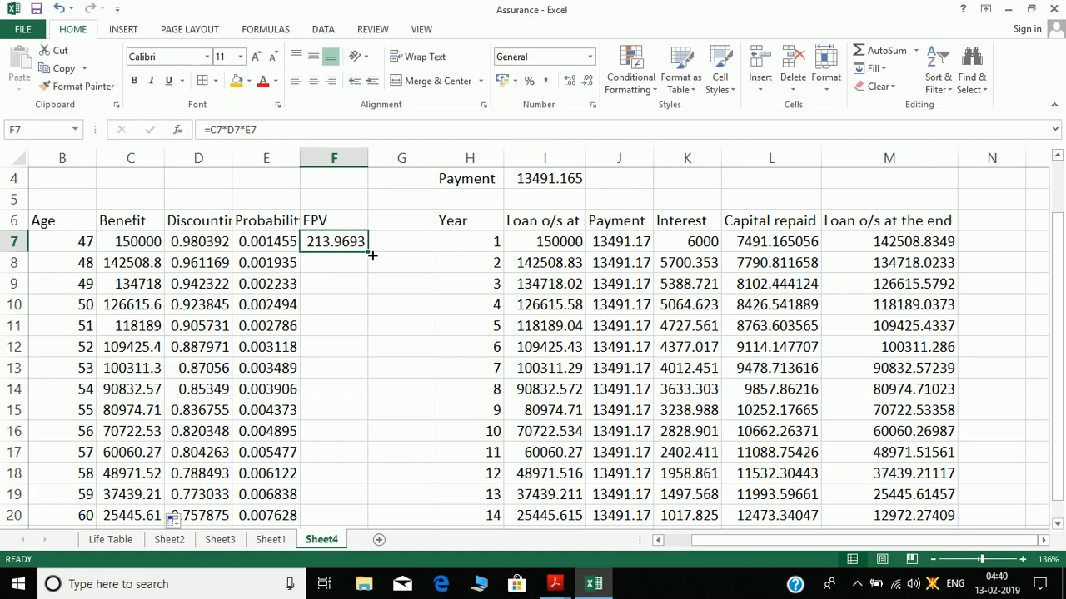
{"action": "double_click", "coordinate": [367, 252]}
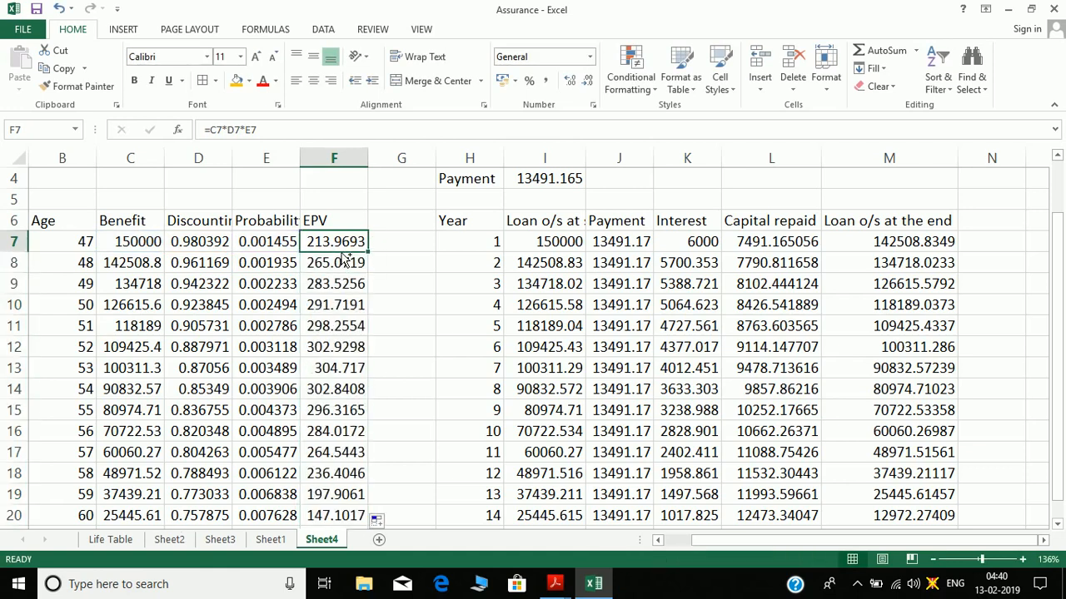
- Total the yearly EPV column above the table by entering =SUM(F7:F21) in F4
{"action": "key", "text": "ctrl+Down"}
{"action": "key", "text": "ctrl+Up"}
{"action": "key", "text": "Up"}
{"action": "key", "text": "Up"}
{"action": "key", "text": "Up"}
{"action": "key", "text": "Up"}
{"action": "key", "text": "Down"}
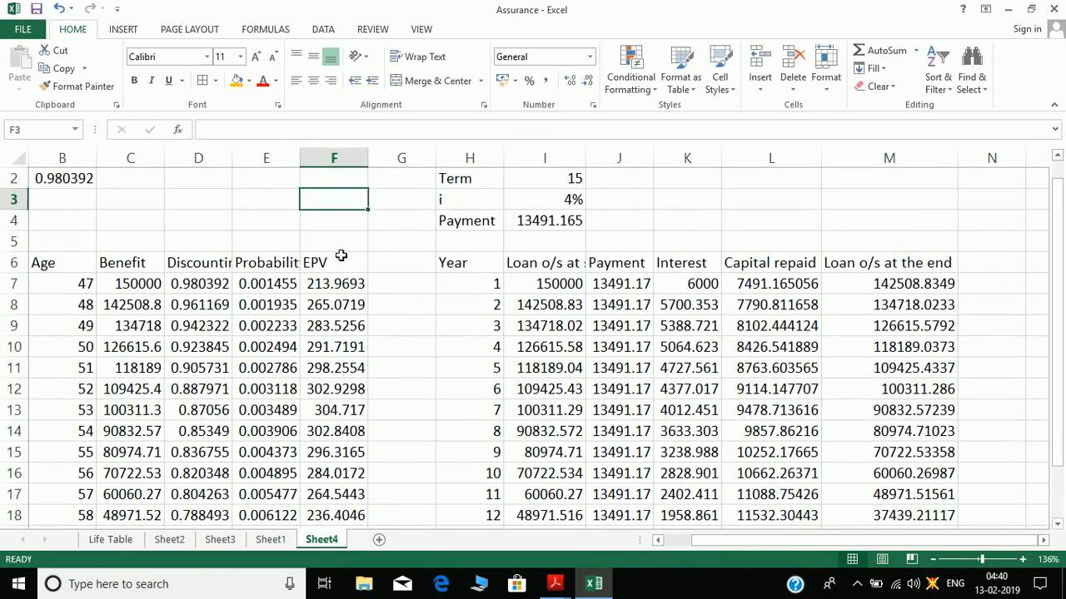
{"action": "key", "text": "Down"}
{"action": "key", "text": "Down"}
{"action": "key", "text": "Up"}
{"action": "type", "text": "="}
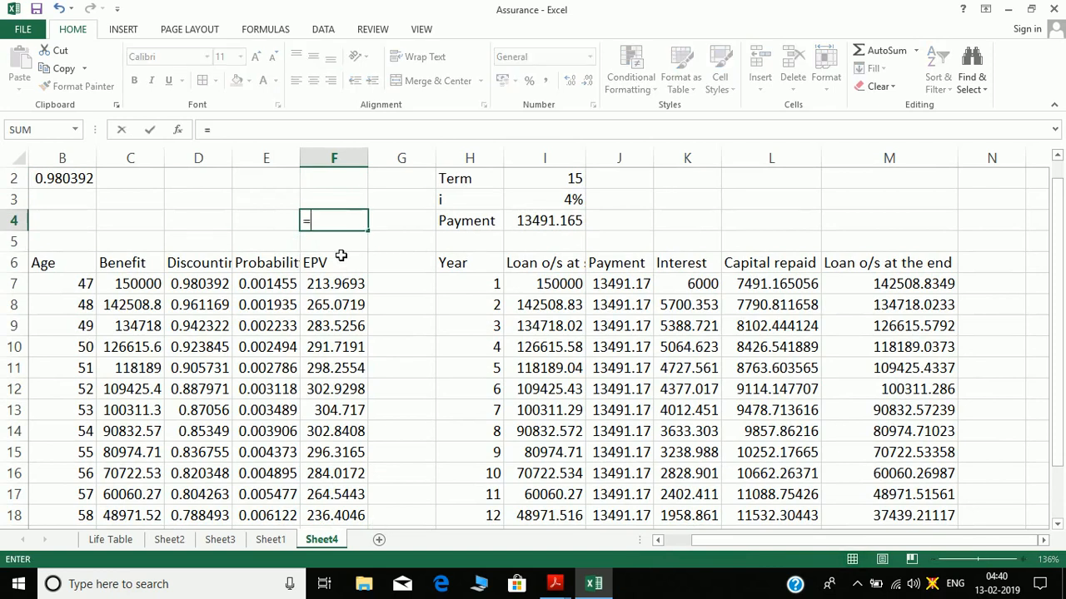
{"action": "type", "text": "sum("}
{"action": "key", "text": "Down"}
{"action": "key", "text": "Down"}
{"action": "key", "text": "Down"}
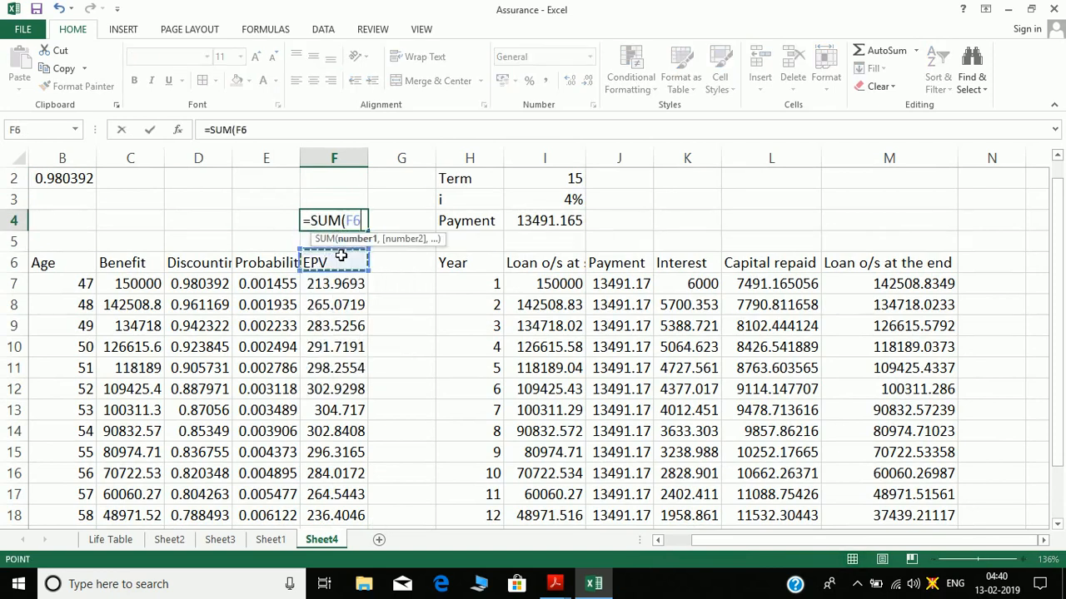
{"action": "key", "text": "ctrl+shift+Down"}
{"action": "type", "text": ")"}
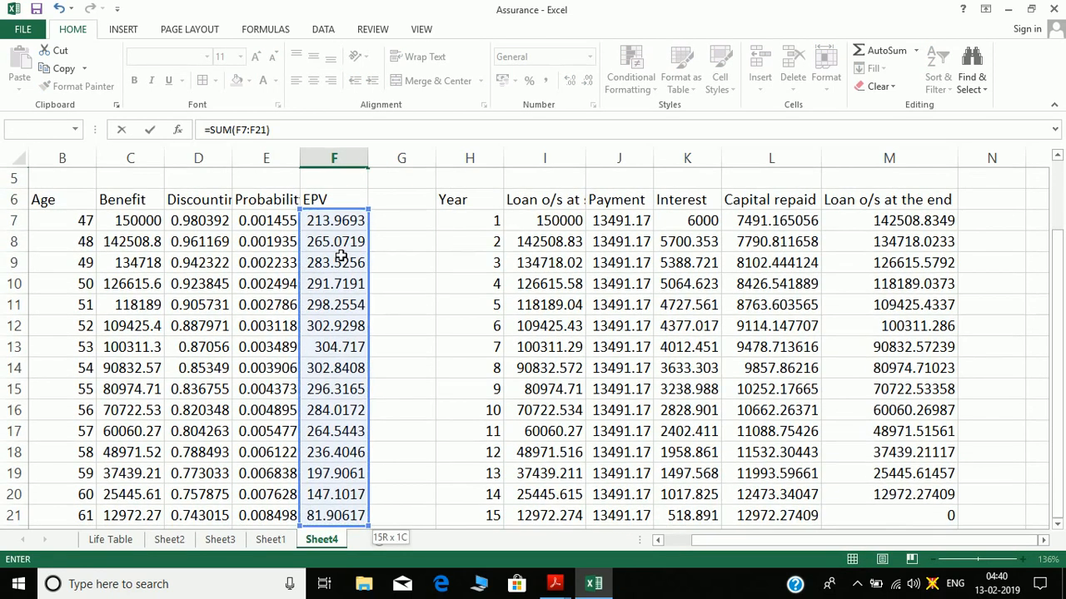
{"action": "key", "text": "Return"}
- Label the total in F4 by entering EPV in the adjacent cell E4
{"action": "key", "text": "Up"}
{"action": "key", "text": "Up"}
{"action": "key", "text": "Up"}
{"action": "key", "text": "Up"}
{"action": "key", "text": "Down"}
{"action": "key", "text": "Down"}
{"action": "key", "text": "Down"}
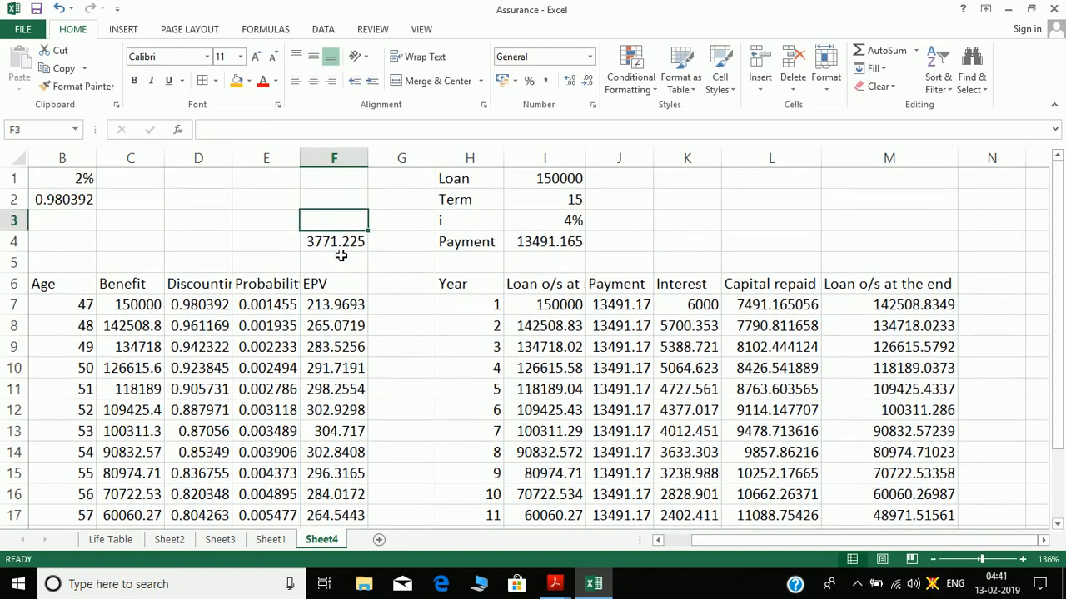
{"action": "key", "text": "Left"}
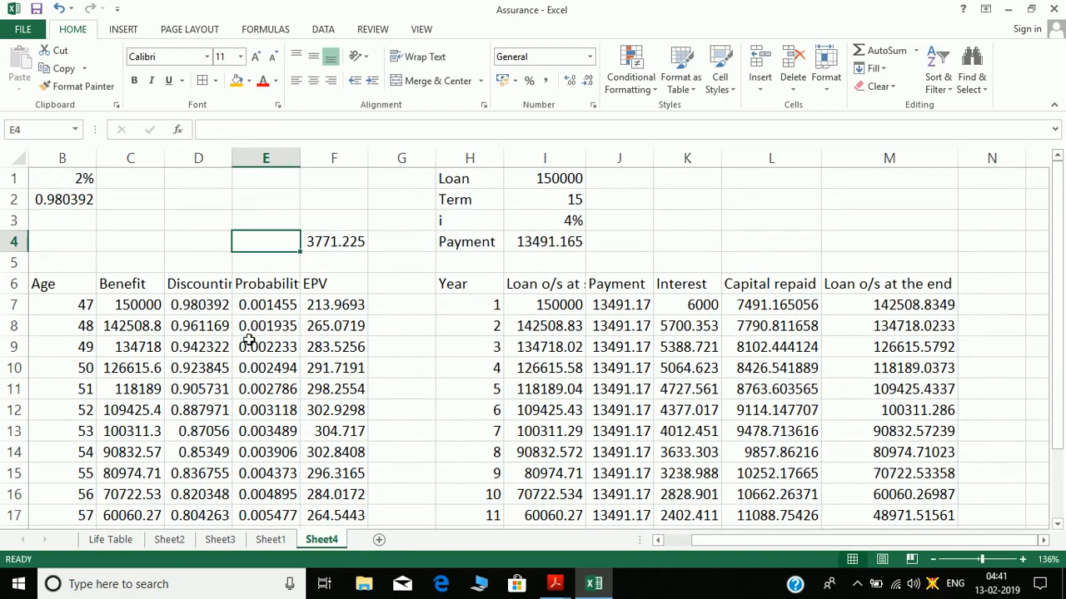
{"action": "type", "text": "EPV"}
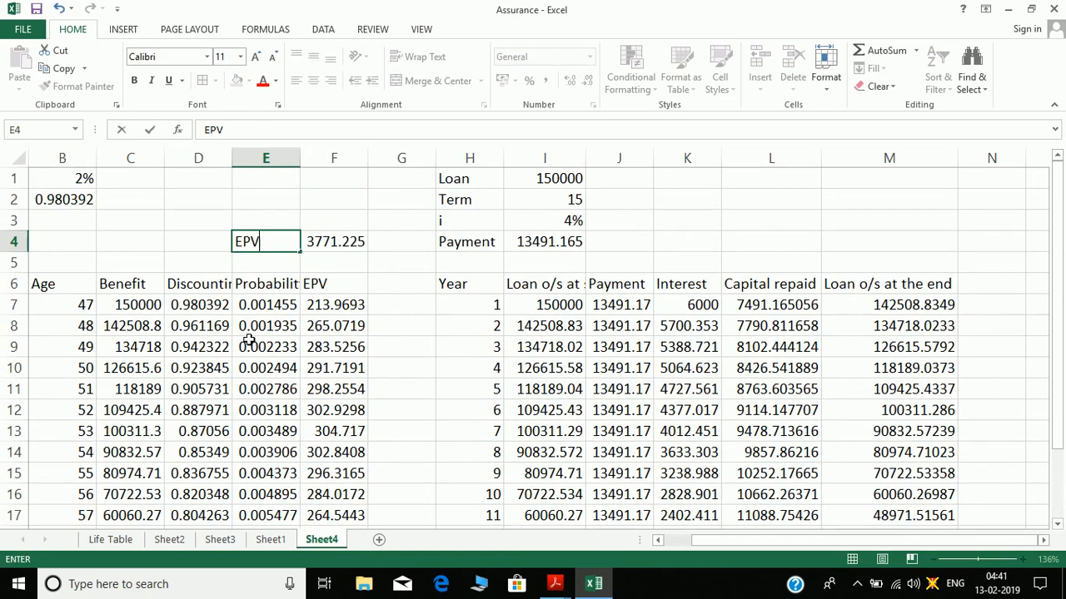
{"action": "key", "text": "Tab"}
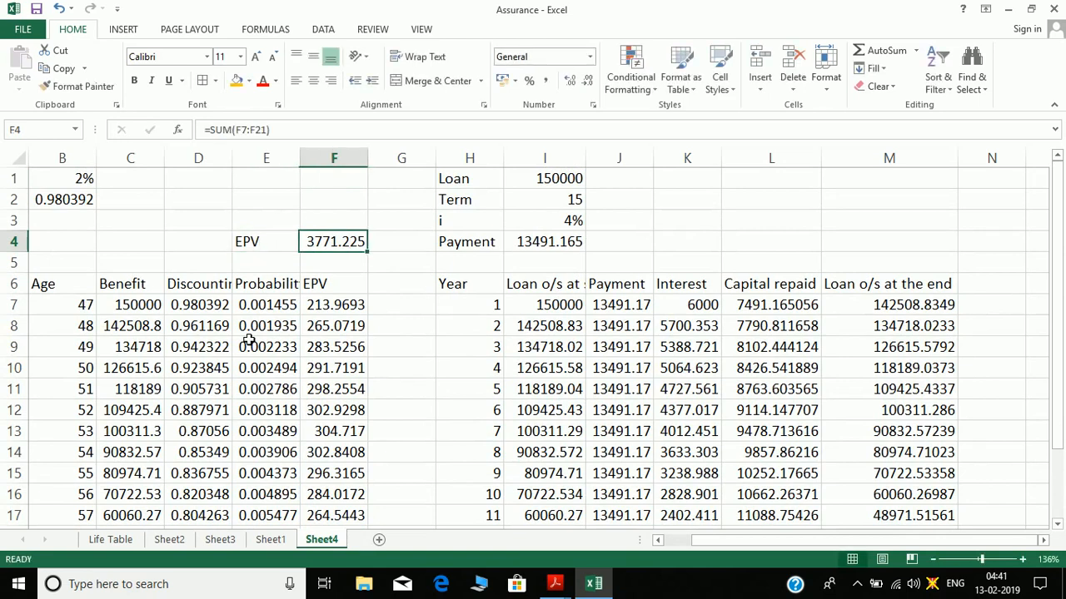
- Add borders around the EPV label and total in E4:F4 and fill F4 with orange
{"action": "key", "text": "Left"}
{"action": "key", "text": "shift+Right"}
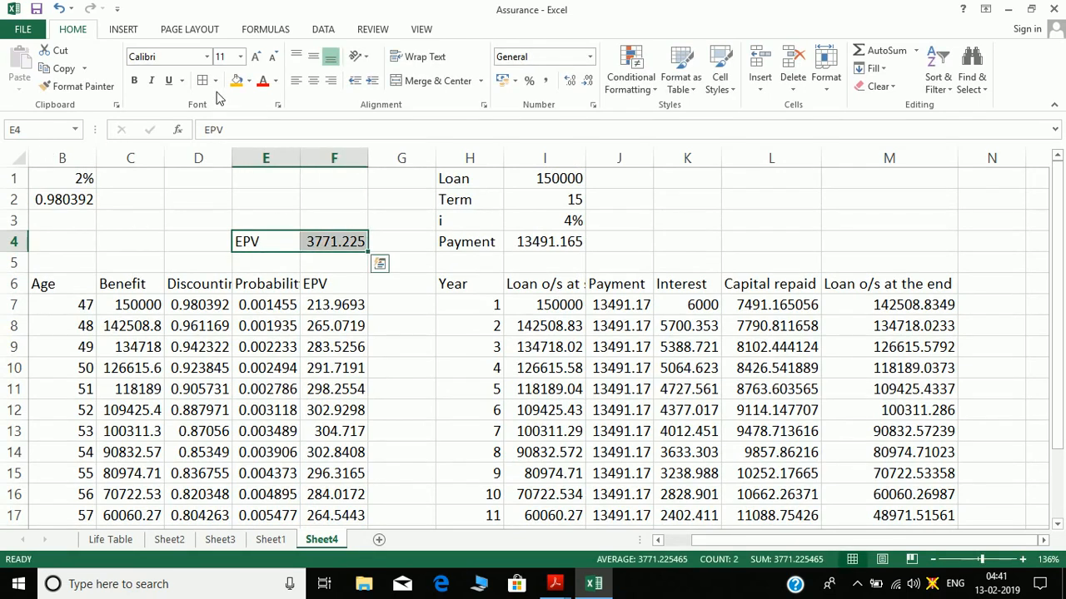
{"action": "left_click", "coordinate": [356, 242]}
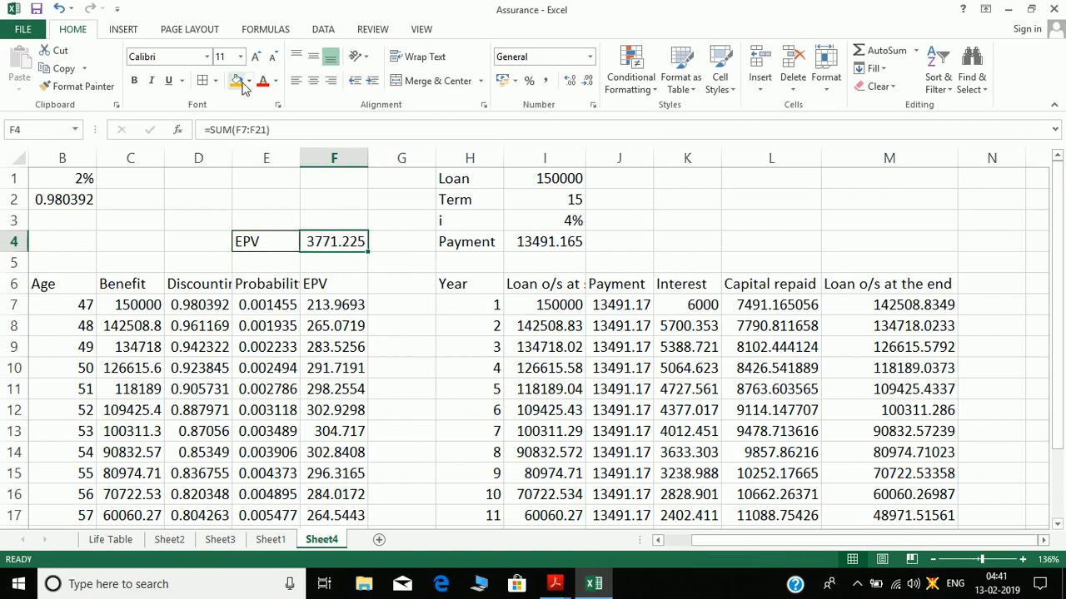
{"action": "left_click", "coordinate": [238, 81]}
{"action": "left_click", "coordinate": [354, 303]}
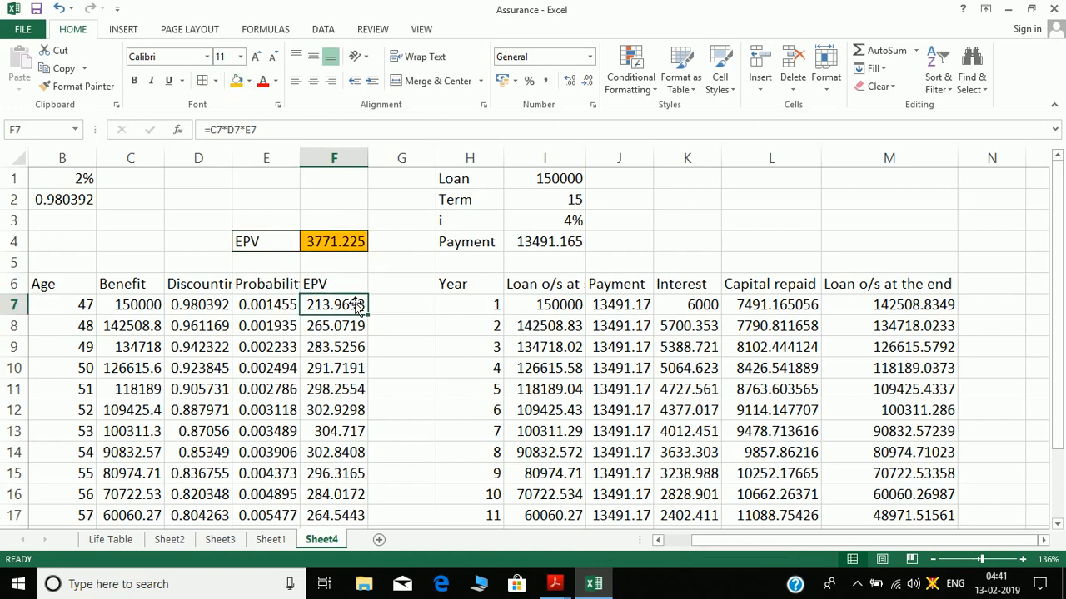
{"action": "key", "text": "alt+Tab"}
{"action": "key", "text": "alt+Tab"}
{"action": "left_click_drag", "start_coordinate": [745, 544], "coordinate": [724, 543]}
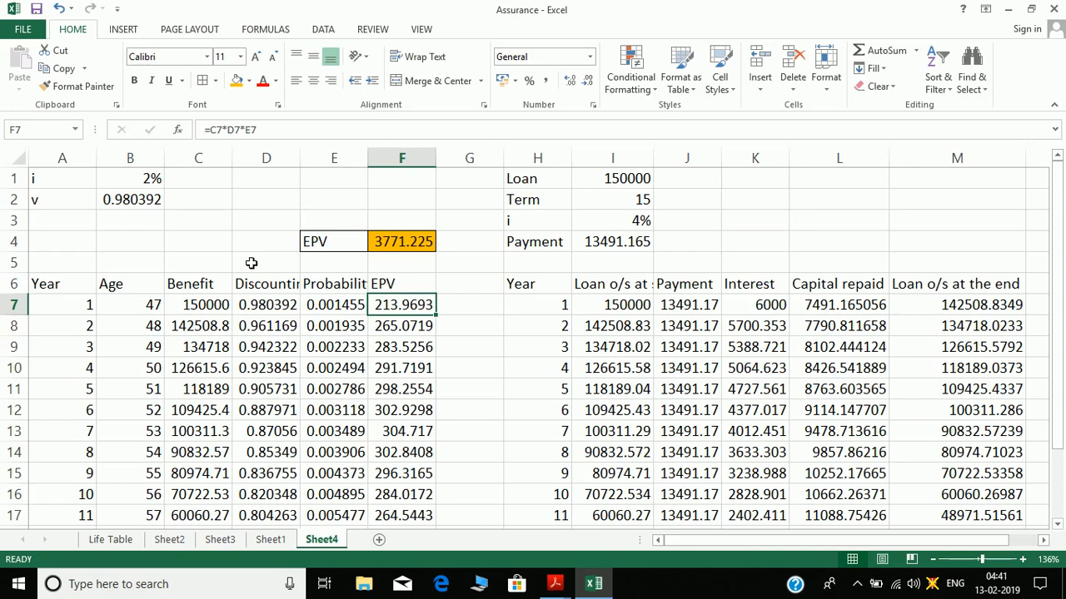
{"action": "key", "text": "Up"}
{"action": "key", "text": "Up"}
{"action": "key", "text": "Up"}
{"action": "key", "text": "Up"}
{"action": "key", "text": "Up"}
{"action": "key", "text": "Up"}
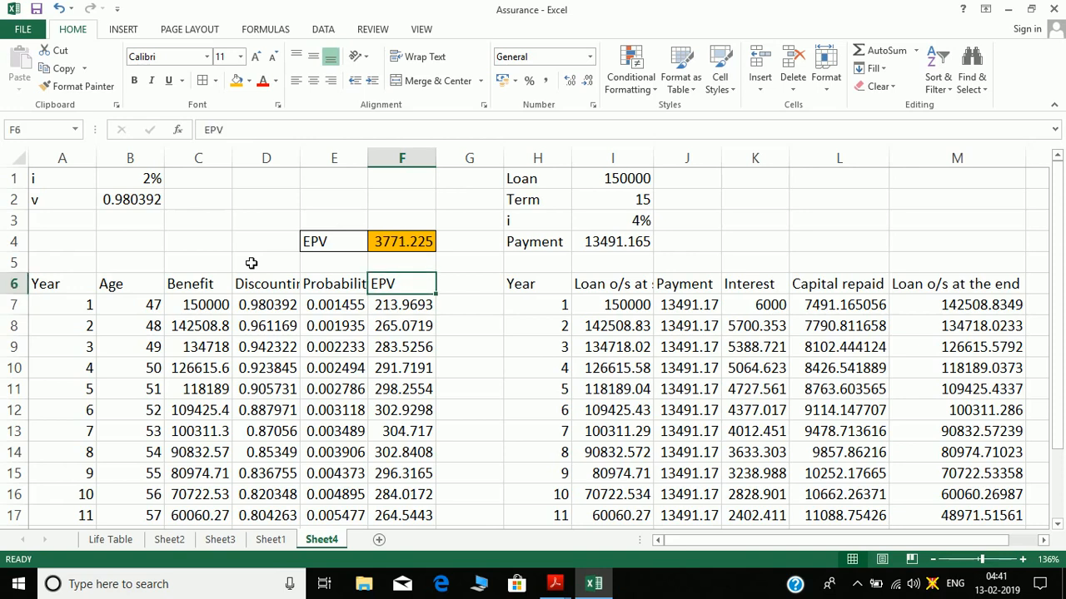
{"action": "key", "text": "Left"}
{"action": "key", "text": "Left"}
{"action": "key", "text": "Left"}
{"action": "key", "text": "Left"}
{"action": "key", "text": "Left"}
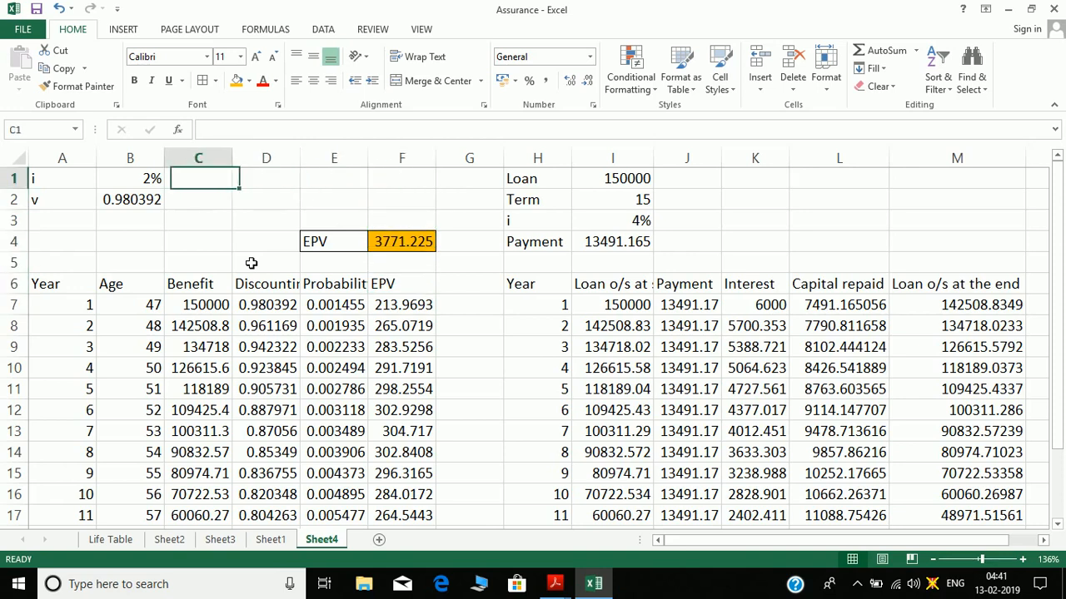